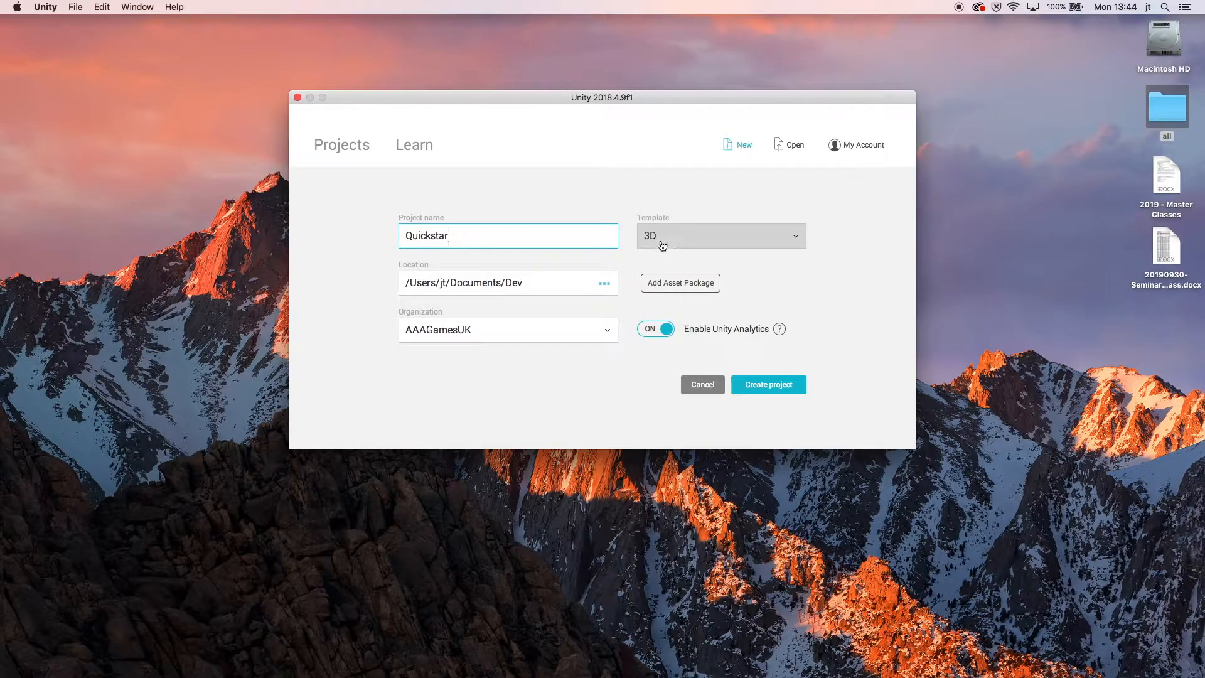
- Create the 3D Unity project Quickstar in the Documents/Dev folder
{"action": "left_click", "coordinate": [758, 384]}
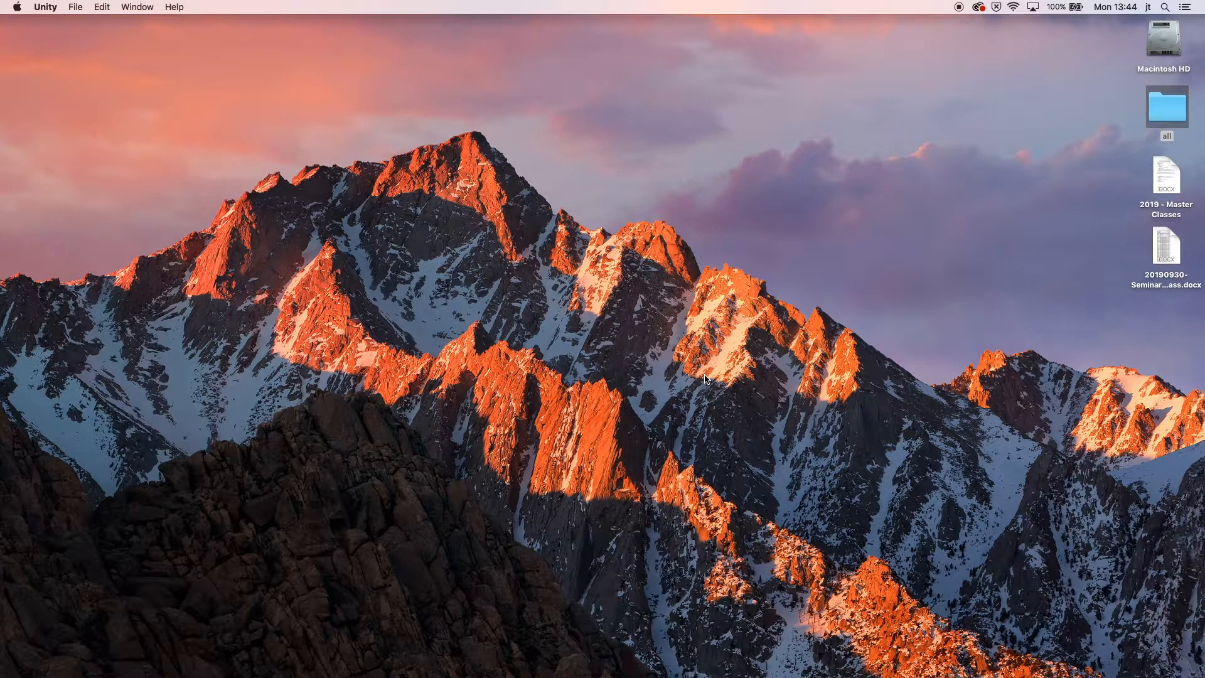
- Open a Finder window and browse to the Assets folder of the Quickstar project in Documents/Dev
{"action": "left_click", "coordinate": [651, 367]}
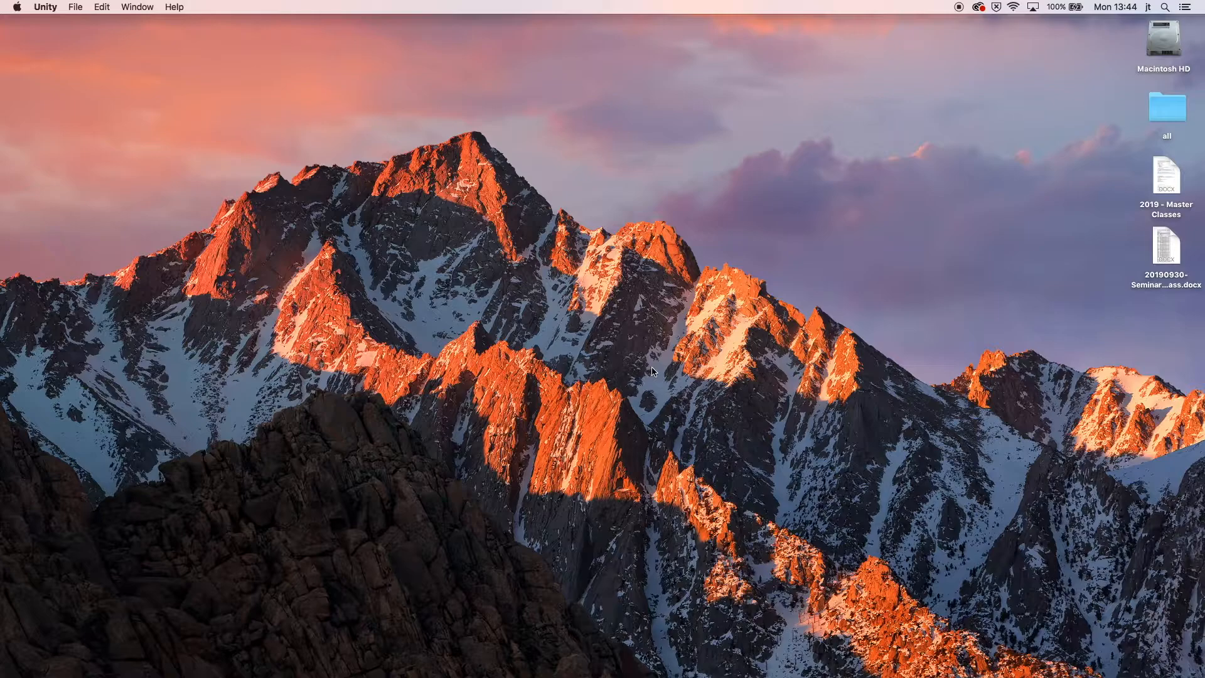
{"action": "key", "text": "super+shift+n"}
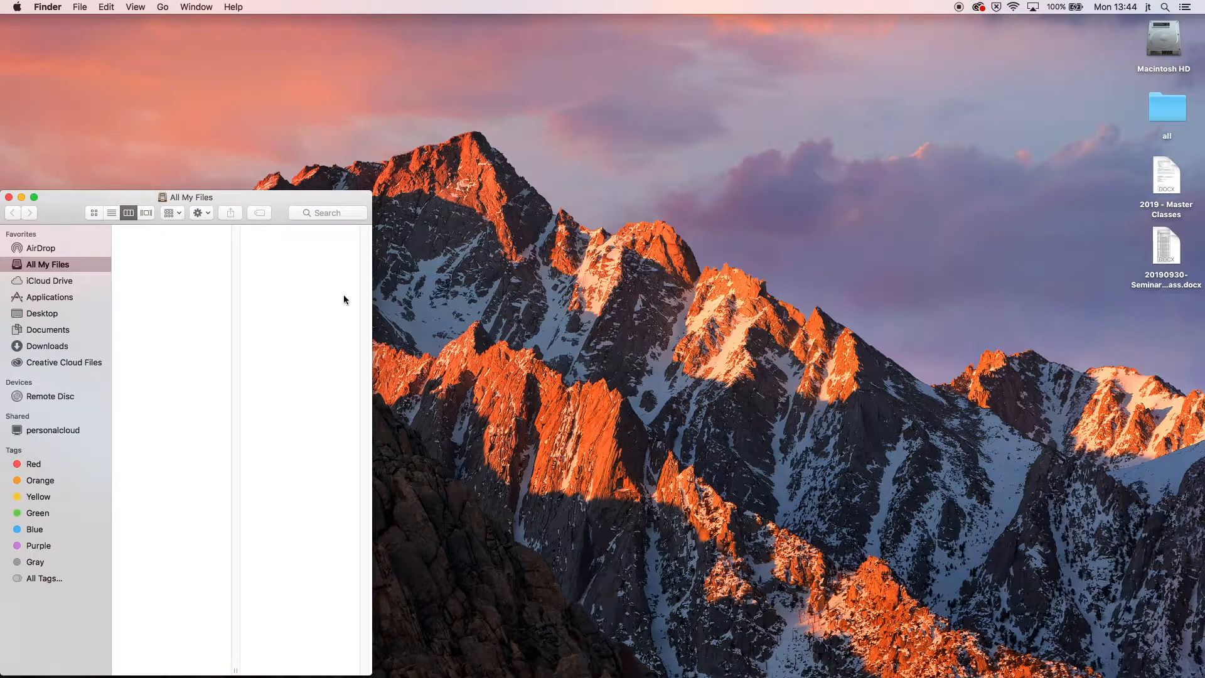
{"action": "left_click", "coordinate": [67, 331]}
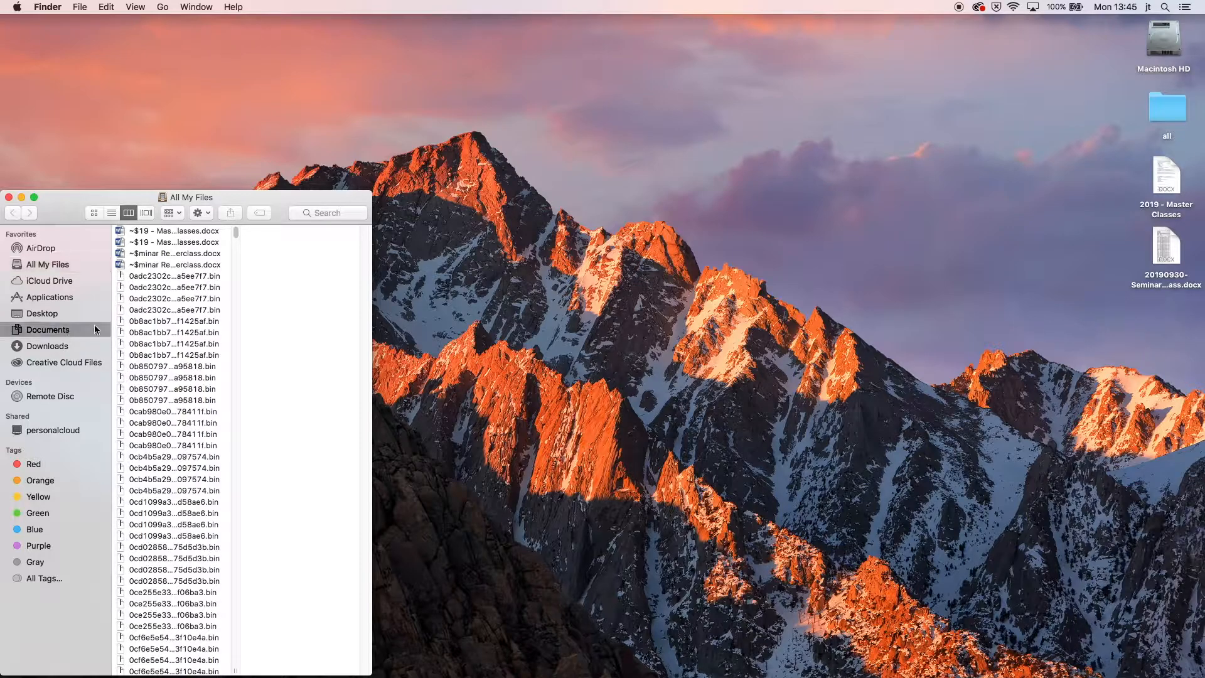
{"action": "left_click", "coordinate": [168, 288]}
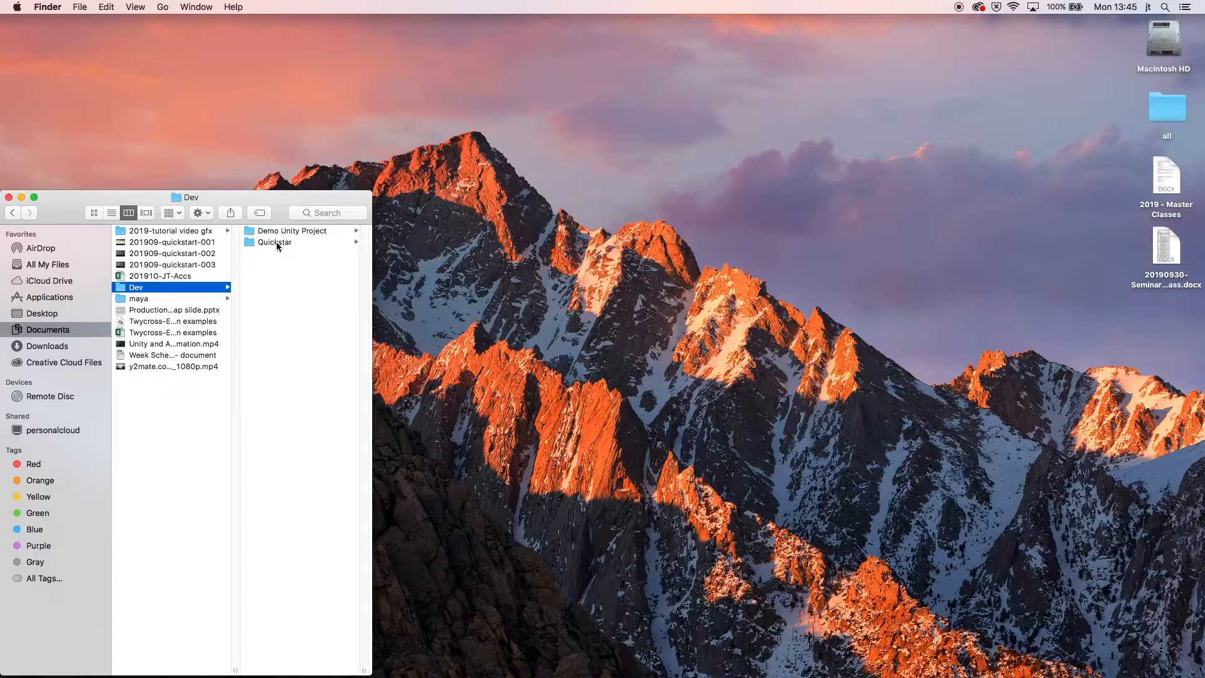
{"action": "left_click", "coordinate": [276, 242]}
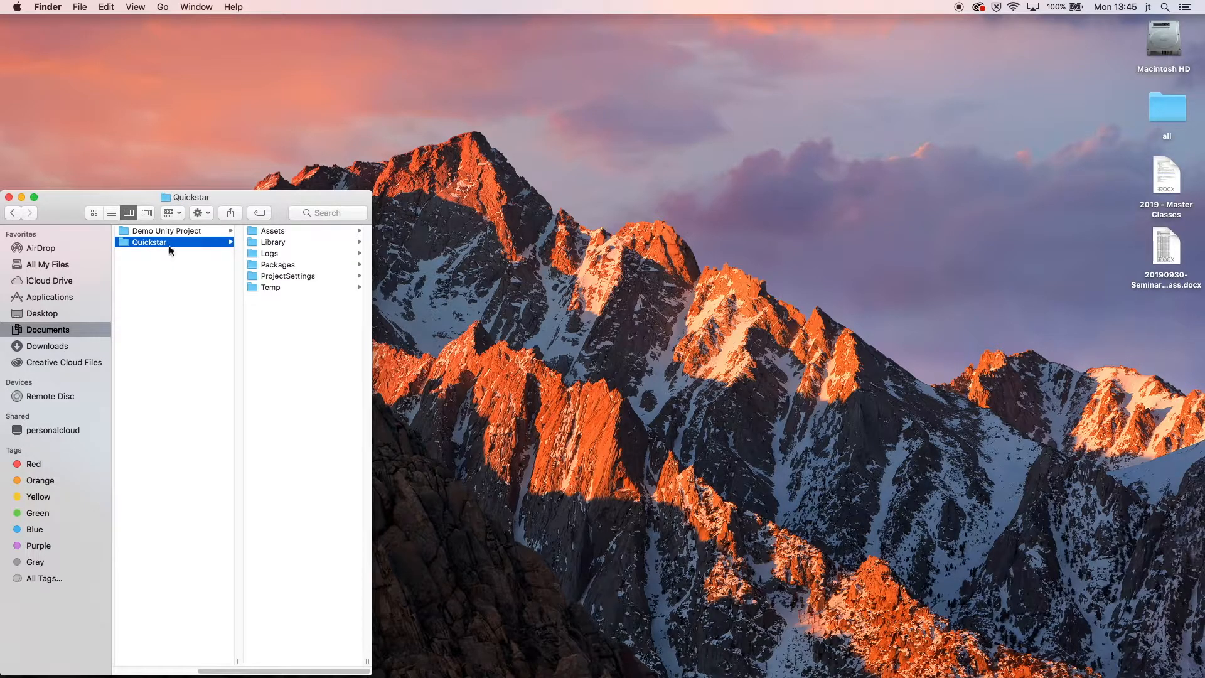
{"action": "left_click_drag", "start_coordinate": [223, 197], "coordinate": [284, 122]}
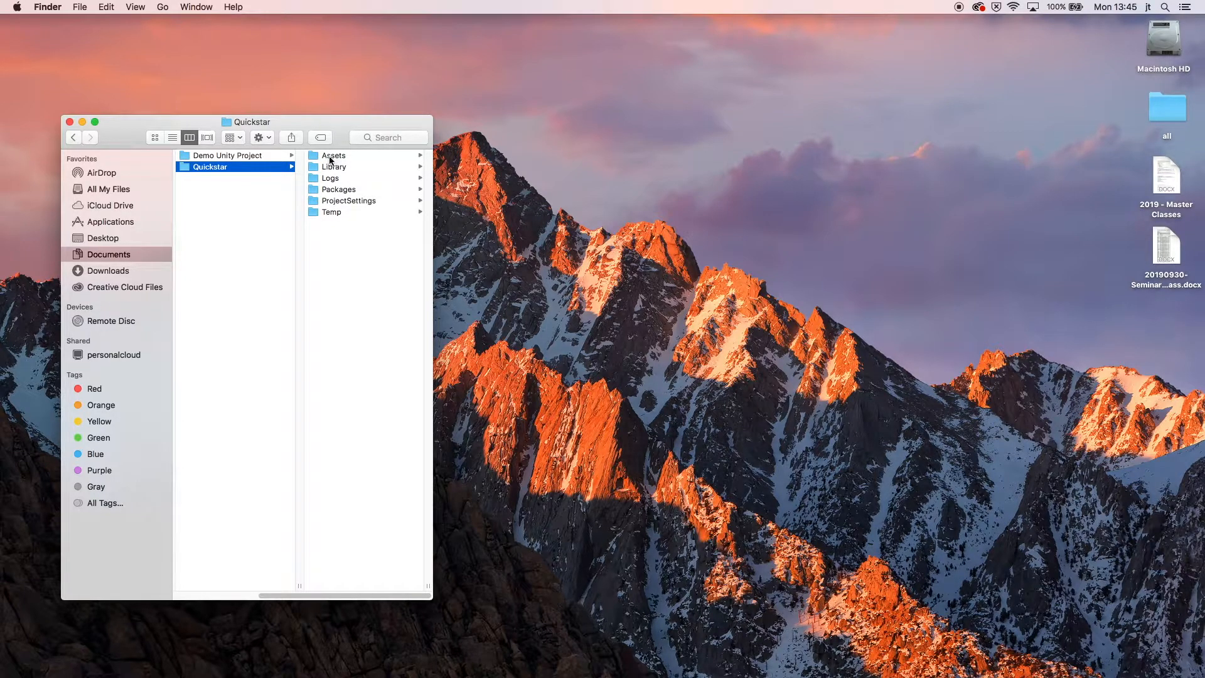
{"action": "left_click", "coordinate": [336, 157]}
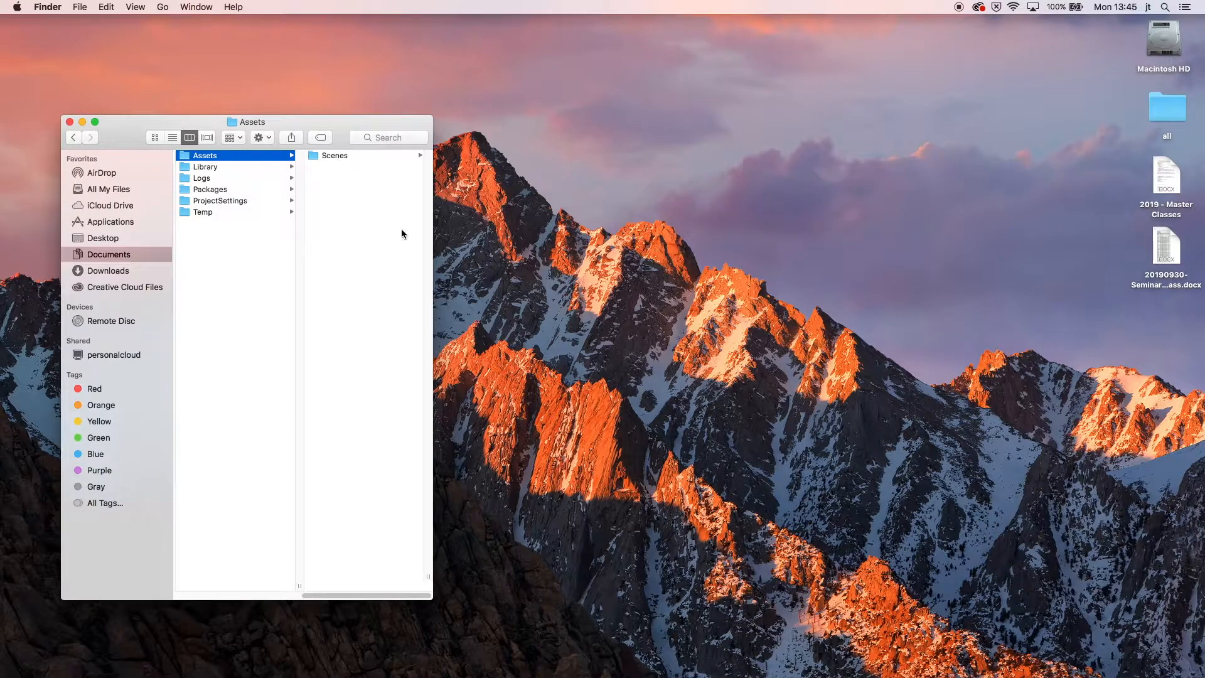
- Switch to Autodesk Maya
{"action": "mouse_move", "coordinate": [521, 674]}
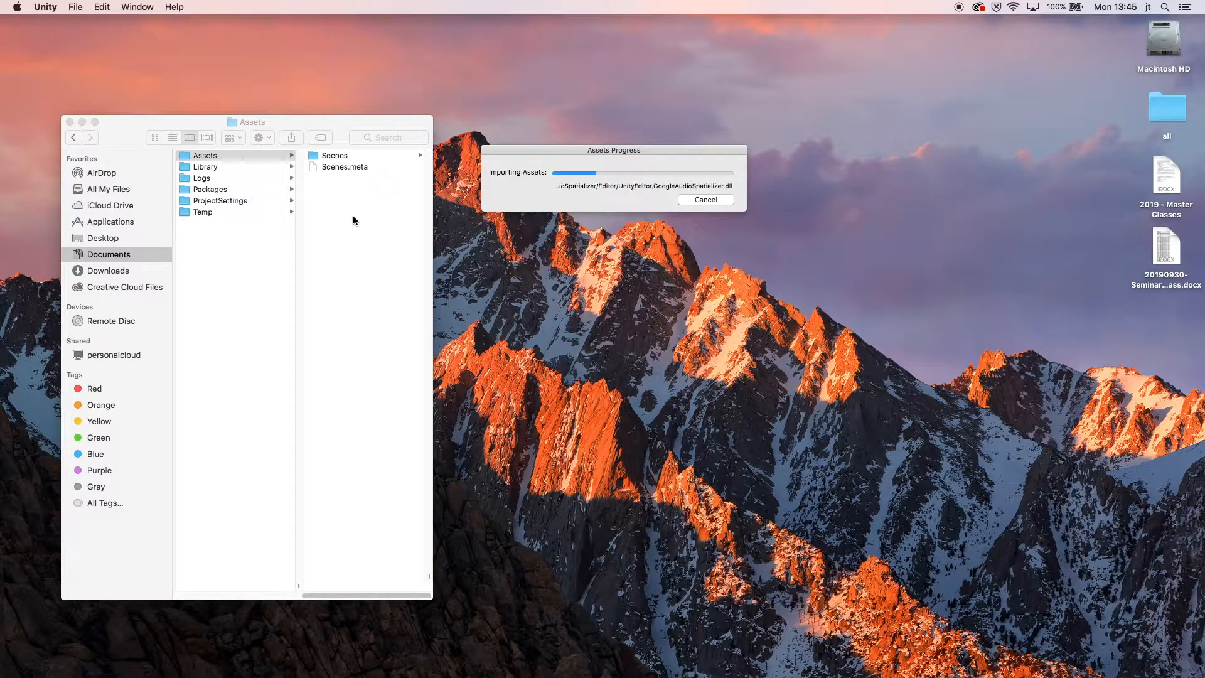
{"action": "key", "text": "super+Tab"}
{"action": "key", "text": "super+Tab"}
{"action": "key", "text": "super+Tab"}
{"action": "key", "text": "super+Tab"}
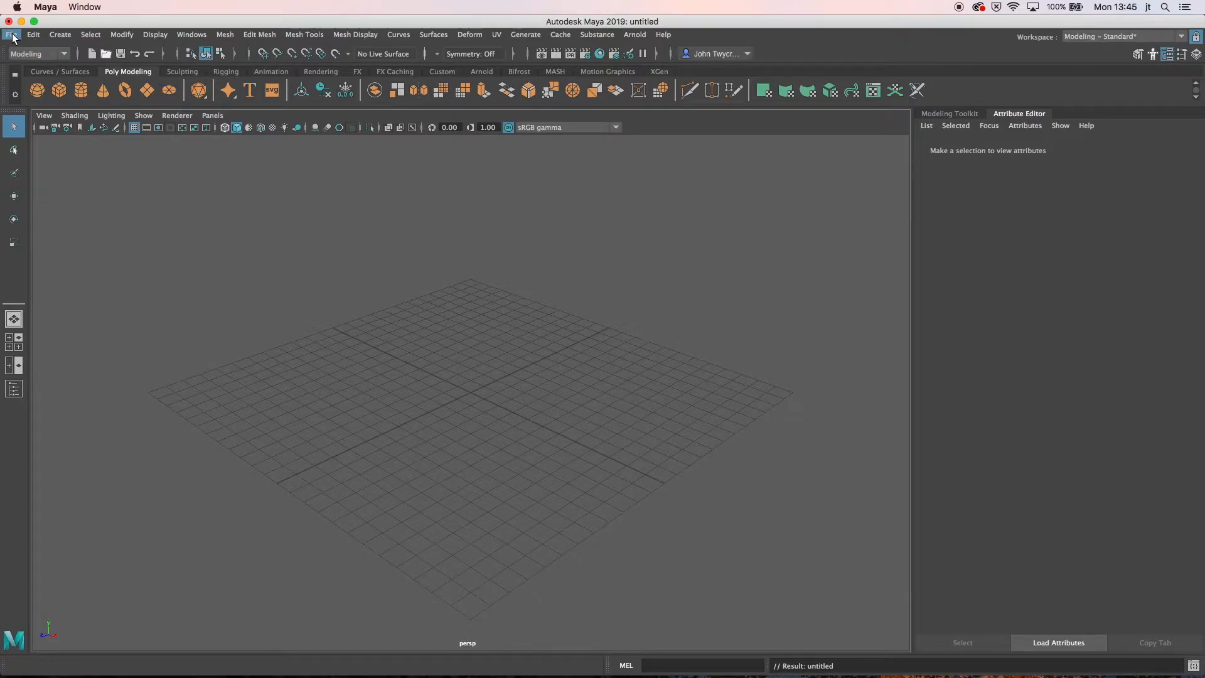
- Change the menu set to Animation, look over its Key commands, and return to the Modeling menu set
{"action": "left_click", "coordinate": [65, 54]}
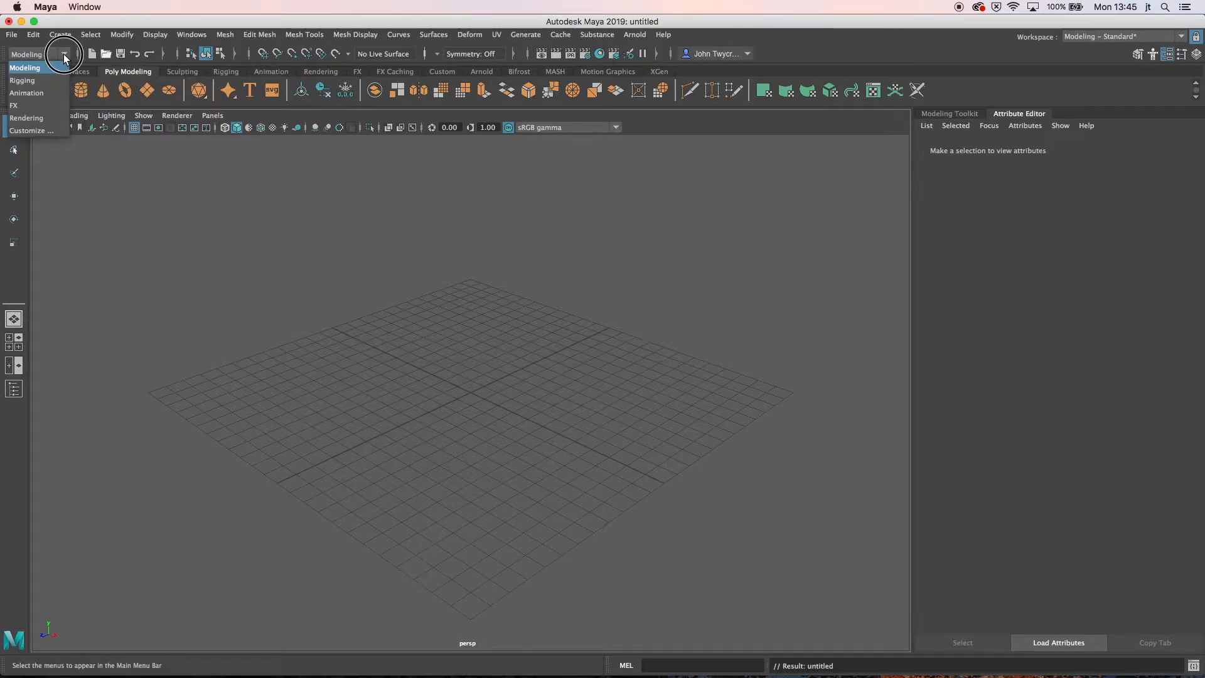
{"action": "left_click", "coordinate": [55, 89]}
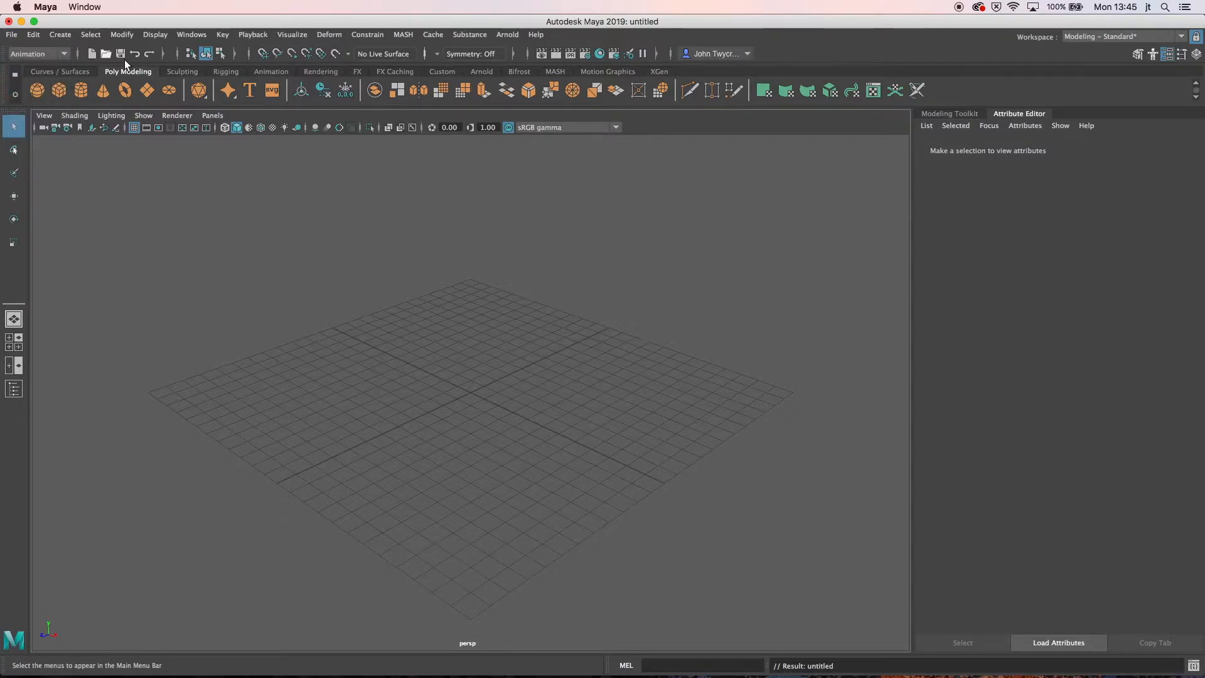
{"action": "left_click", "coordinate": [223, 35]}
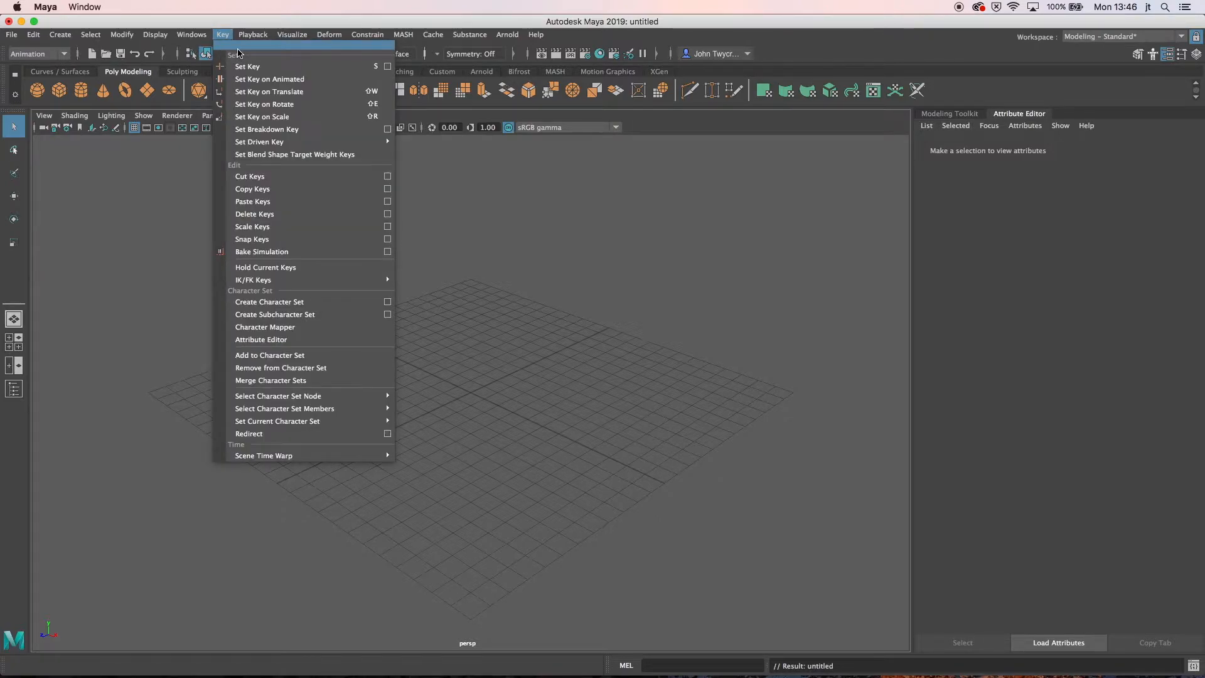
{"action": "left_click", "coordinate": [58, 52]}
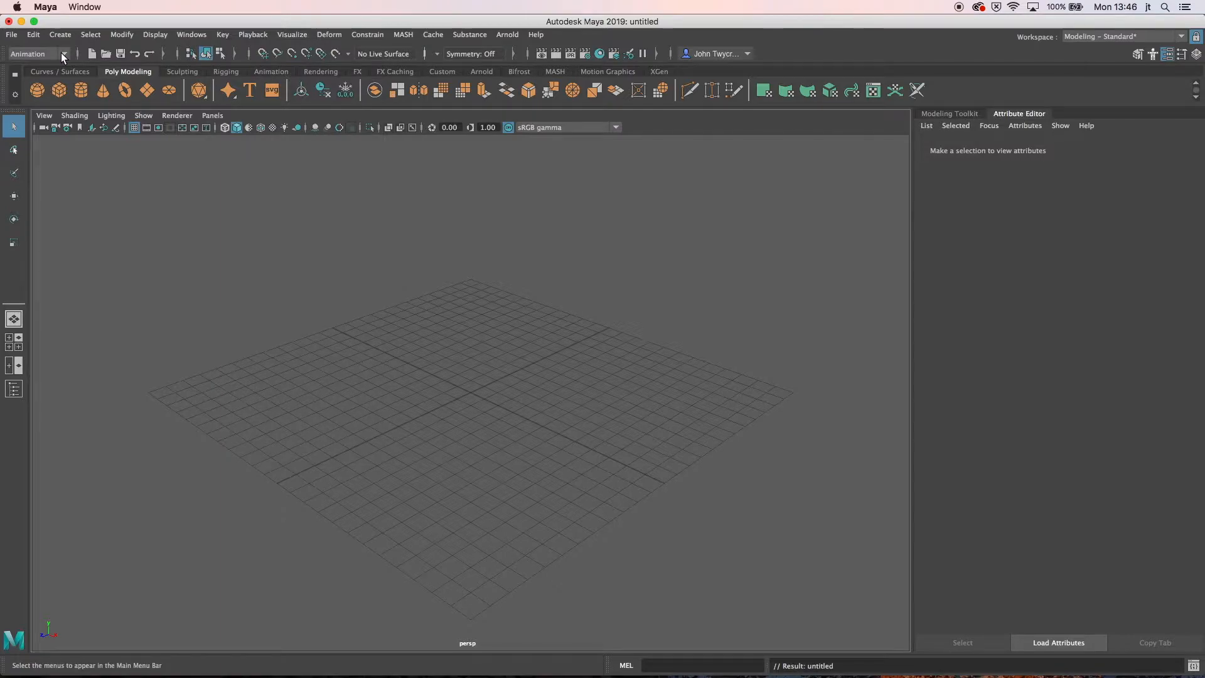
{"action": "left_click", "coordinate": [62, 53]}
{"action": "left_click", "coordinate": [52, 68]}
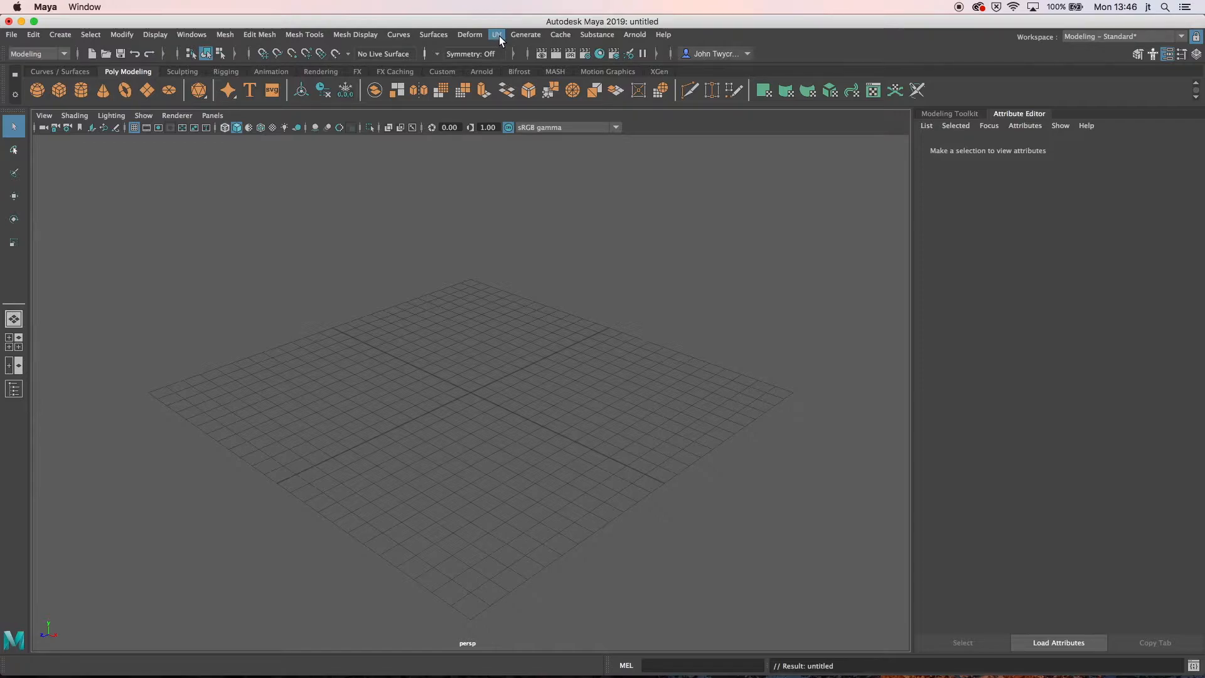
- Try the Maya Classic workspace and return to the Modeling - Standard workspace
{"action": "left_click", "coordinate": [1076, 39]}
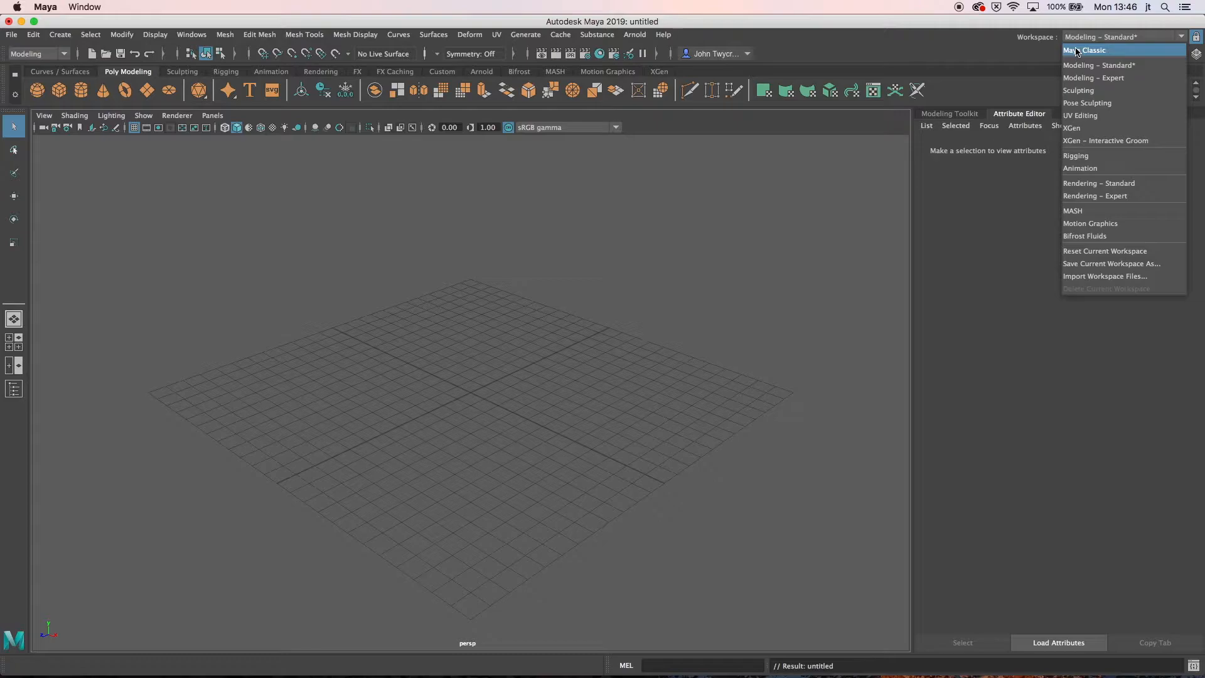
{"action": "left_click", "coordinate": [1074, 50]}
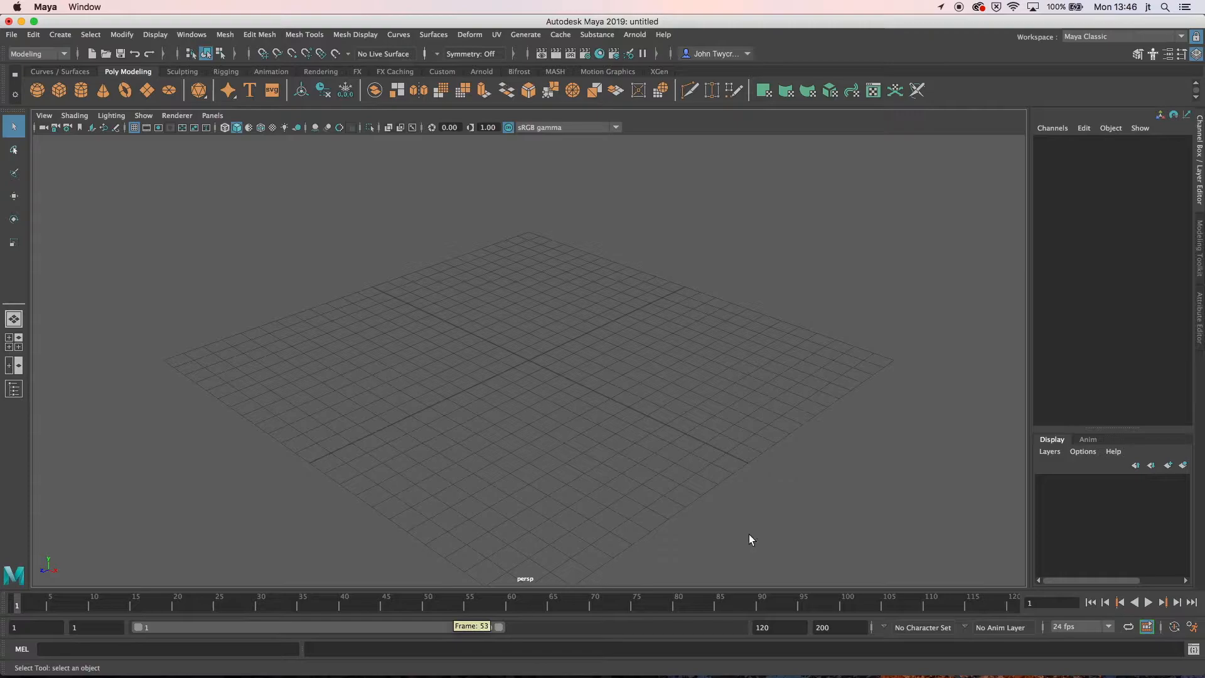
{"action": "left_click", "coordinate": [1180, 37]}
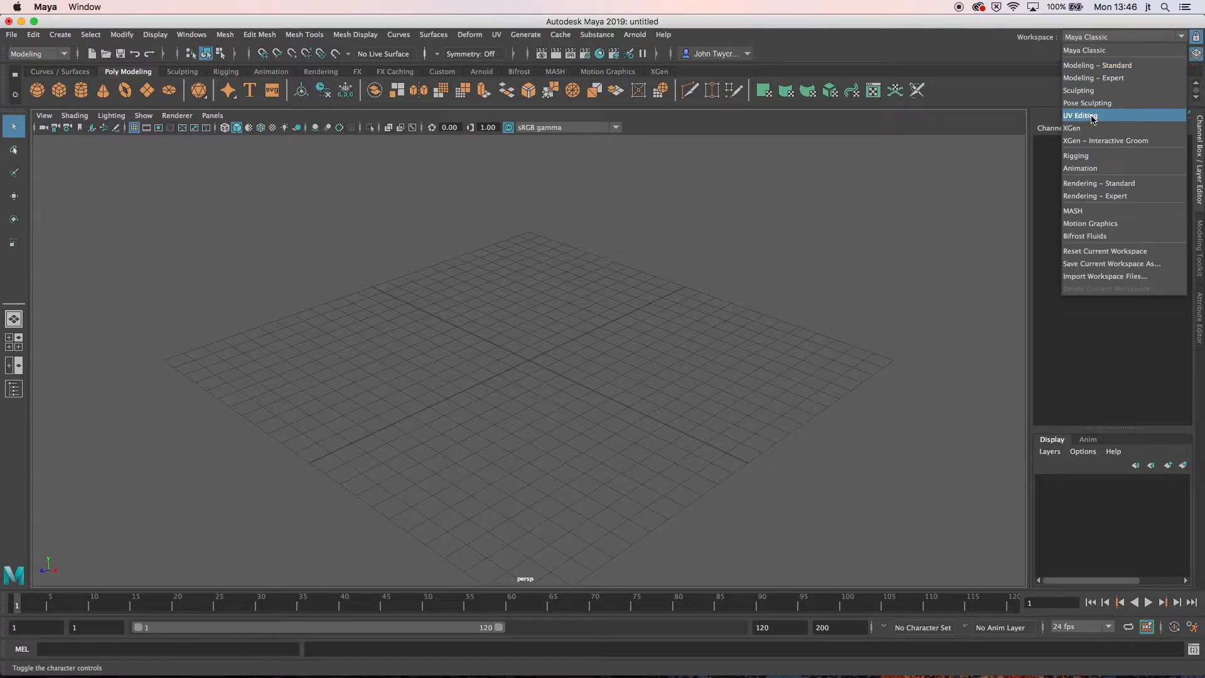
{"action": "left_click", "coordinate": [1112, 68]}
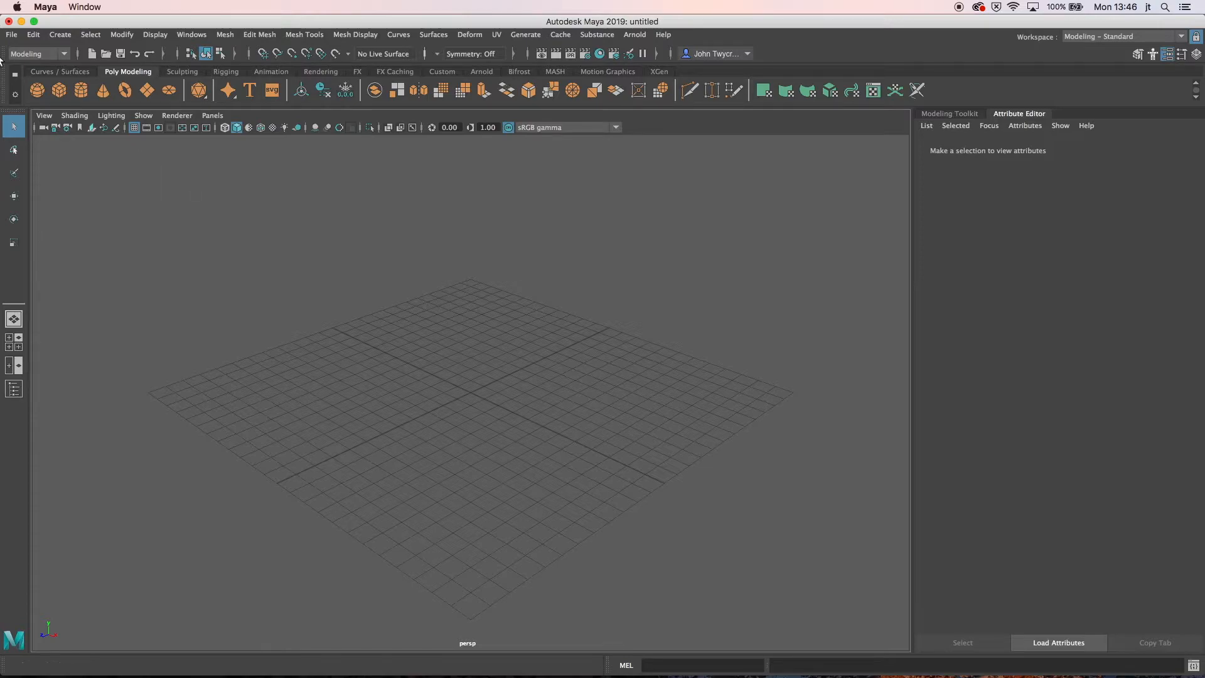
- Start setting the Maya project and create a new folder named Quickstart-Maya inside Documents/Dev
{"action": "left_click", "coordinate": [12, 35]}
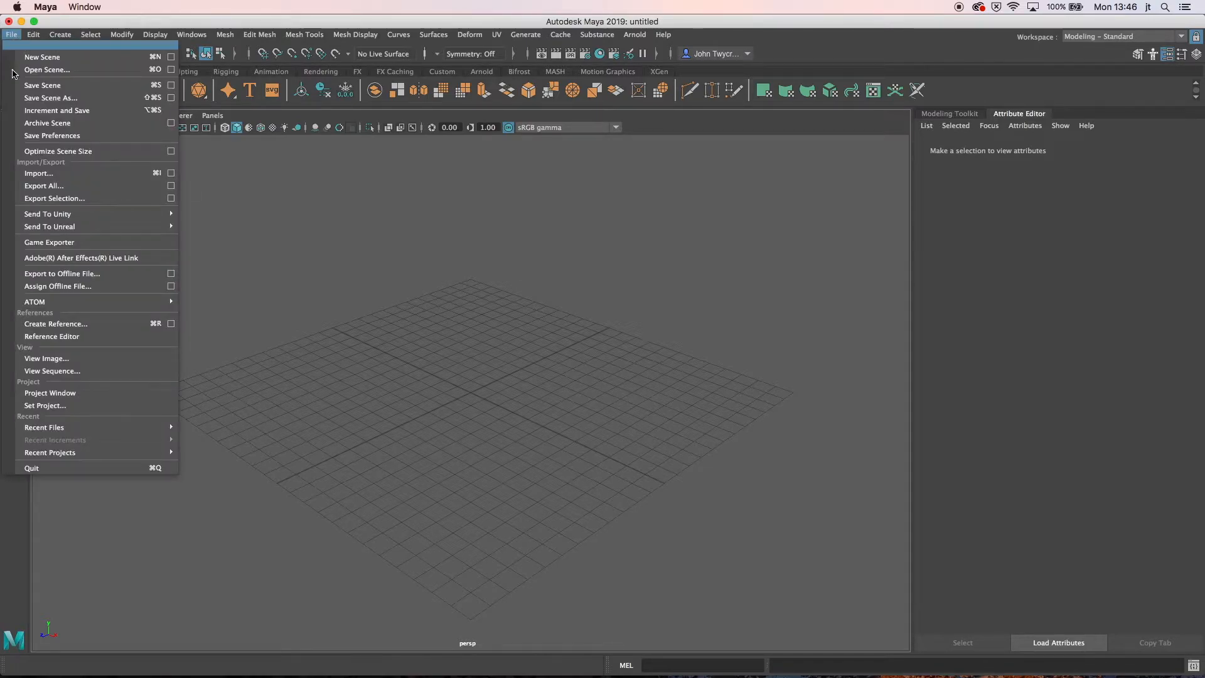
{"action": "left_click", "coordinate": [46, 407]}
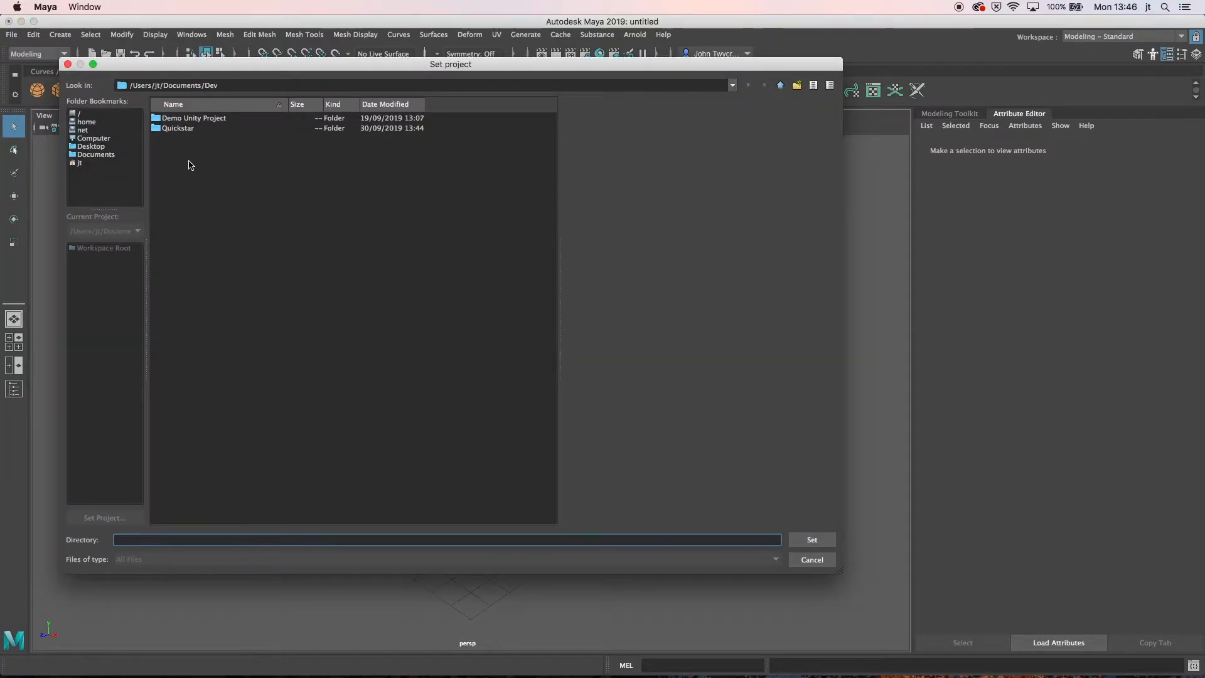
{"action": "left_click", "coordinate": [796, 88]}
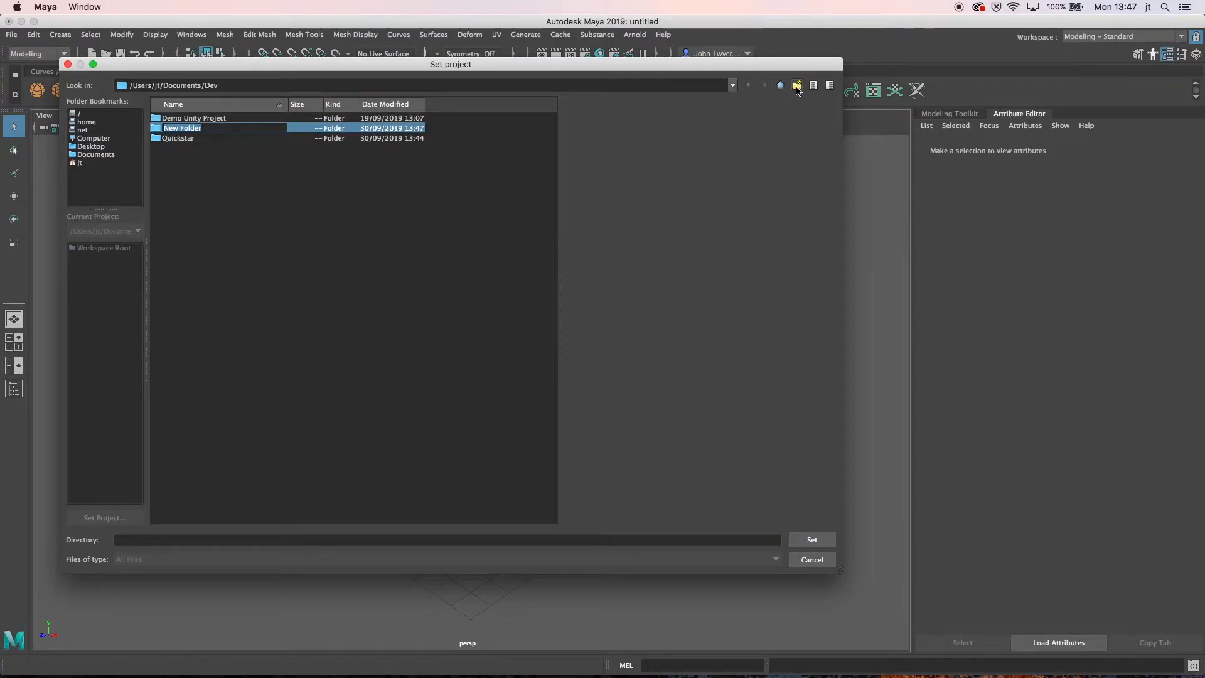
{"action": "type", "text": "Qui"}
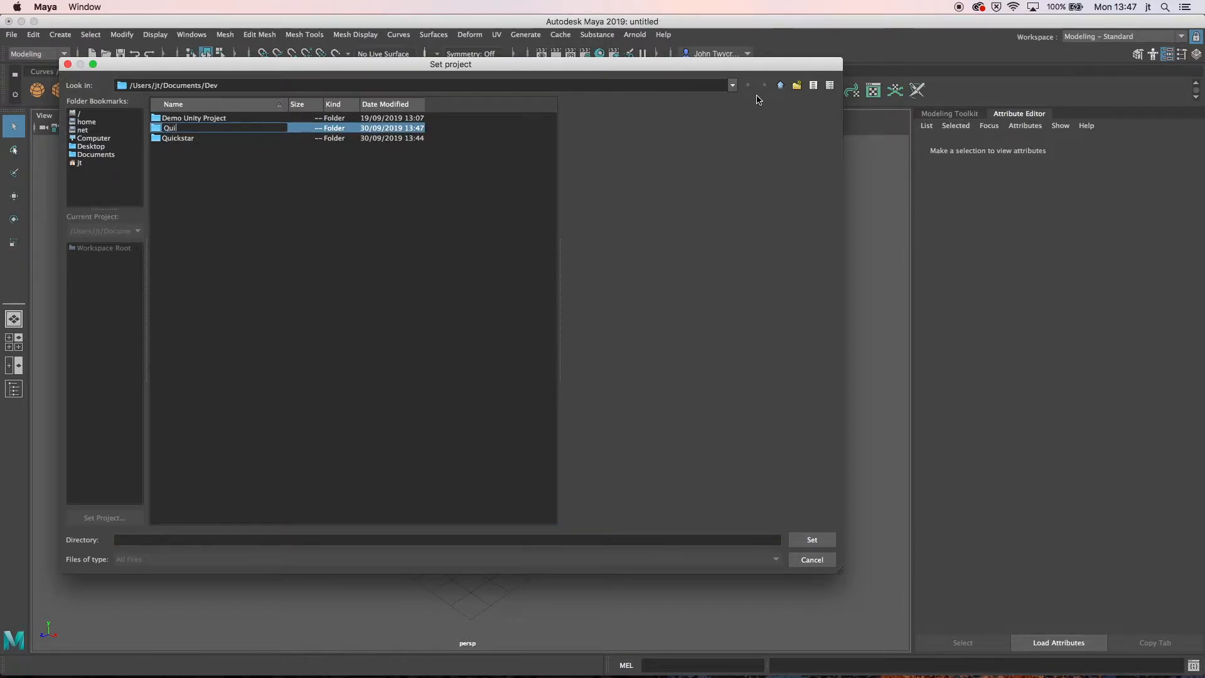
{"action": "type", "text": "ckstart"}
{"action": "key", "text": "Return"}
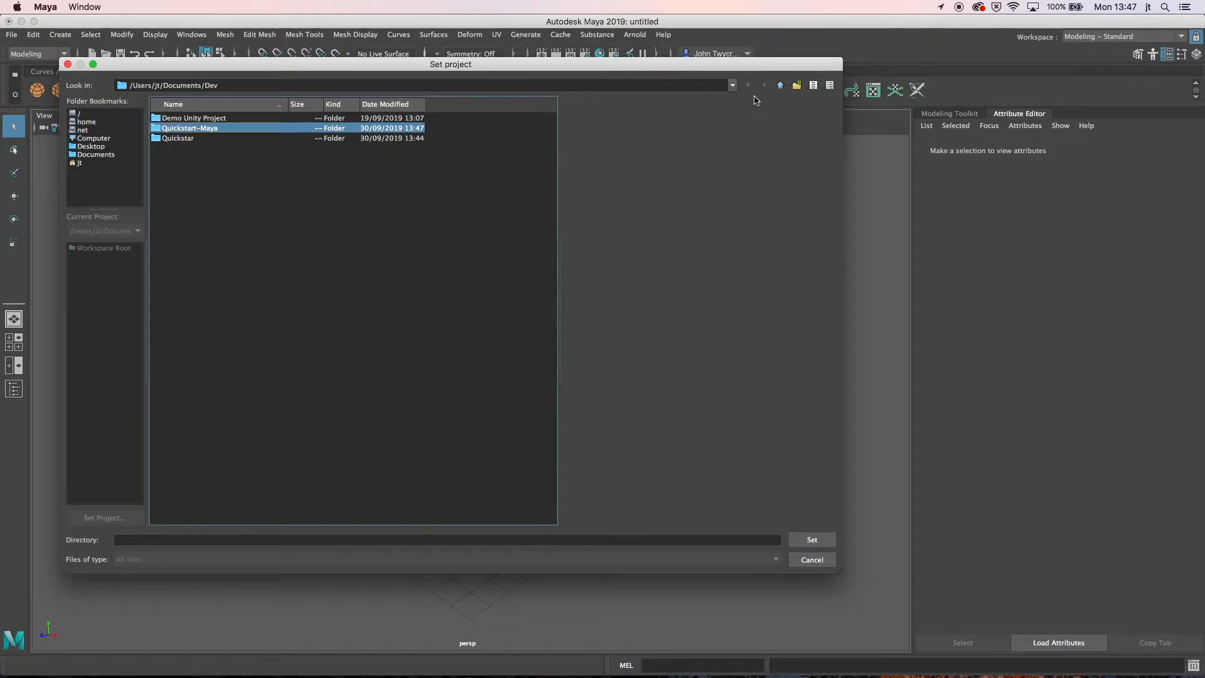
- Set the Quickstart-Maya folder as the current project and create a default workspace in it
{"action": "double_click", "coordinate": [256, 128]}
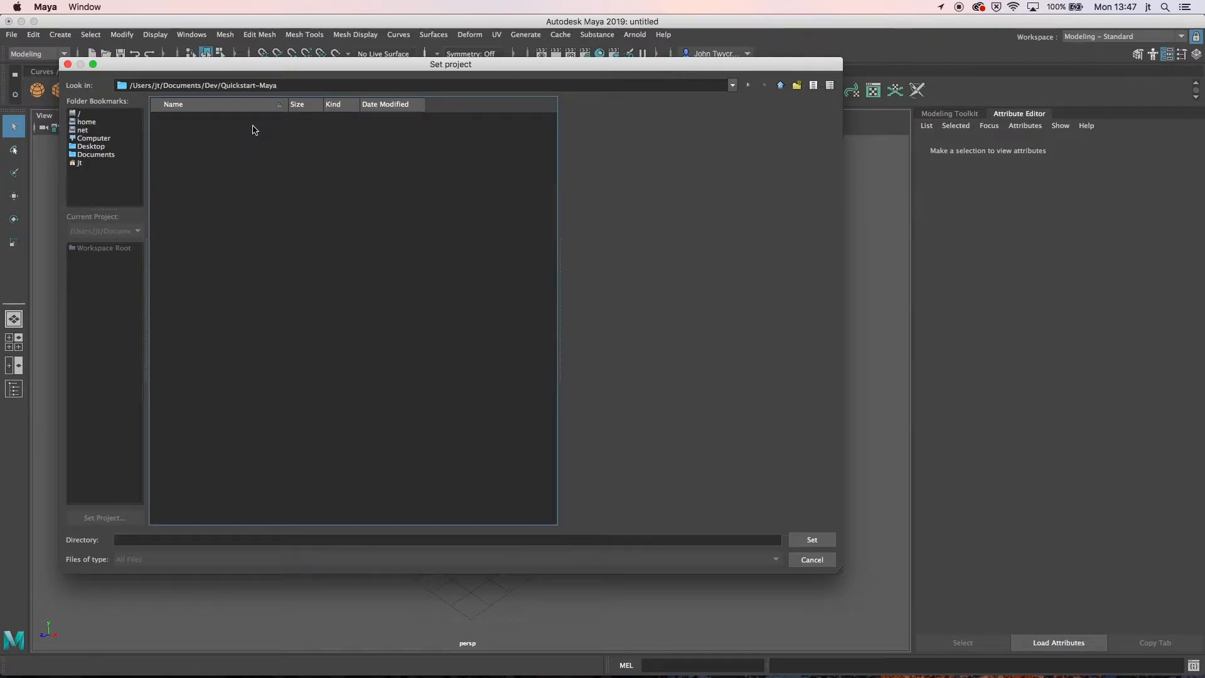
{"action": "left_click", "coordinate": [811, 540]}
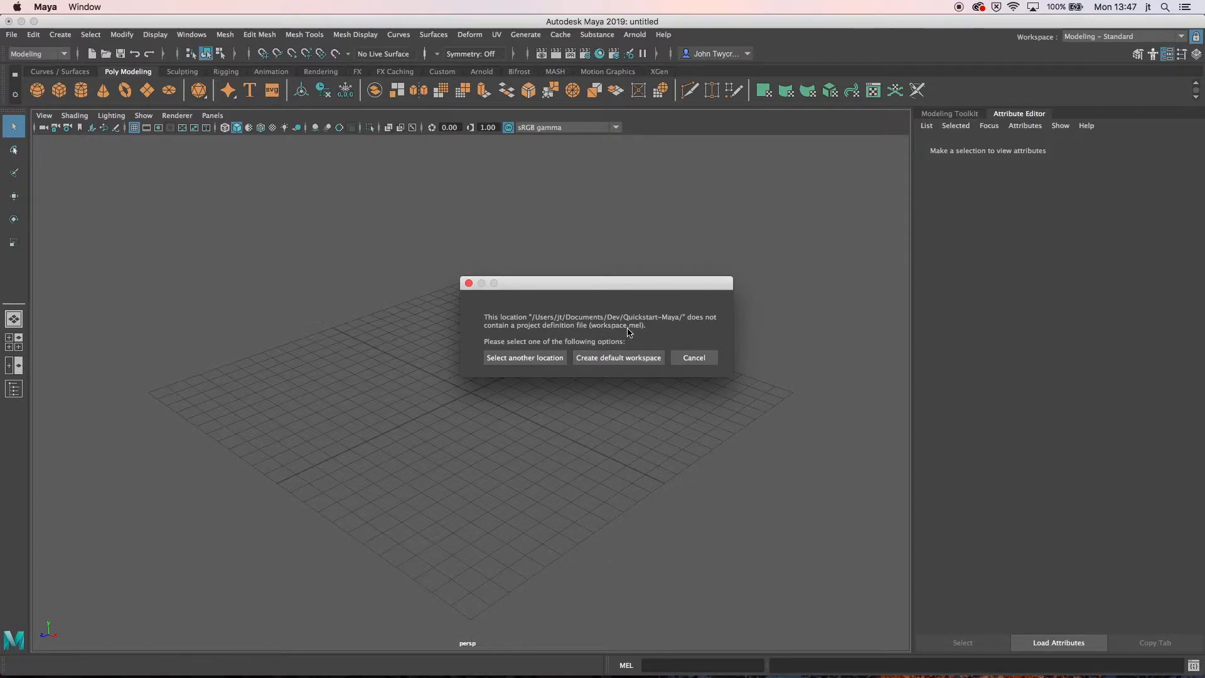
{"action": "left_click", "coordinate": [625, 359]}
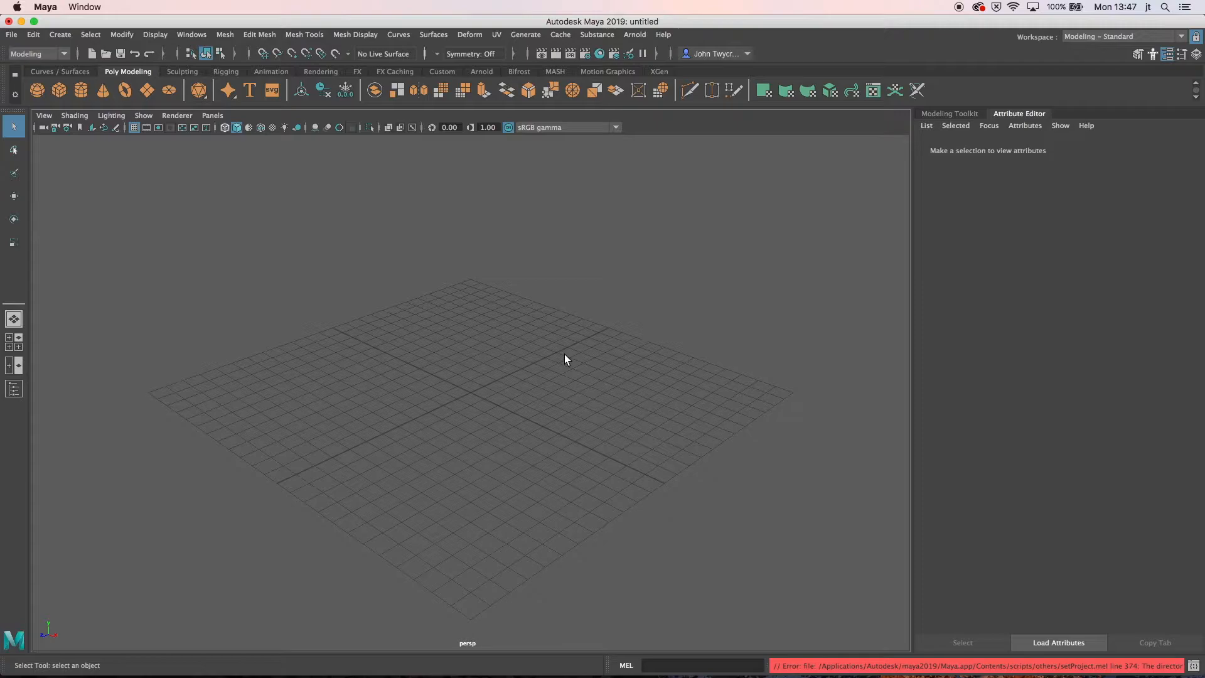
- Review the Scenes and Source Images locations in the Project Window and accept the default folders for Quickstart-Maya
{"action": "left_click", "coordinate": [11, 35]}
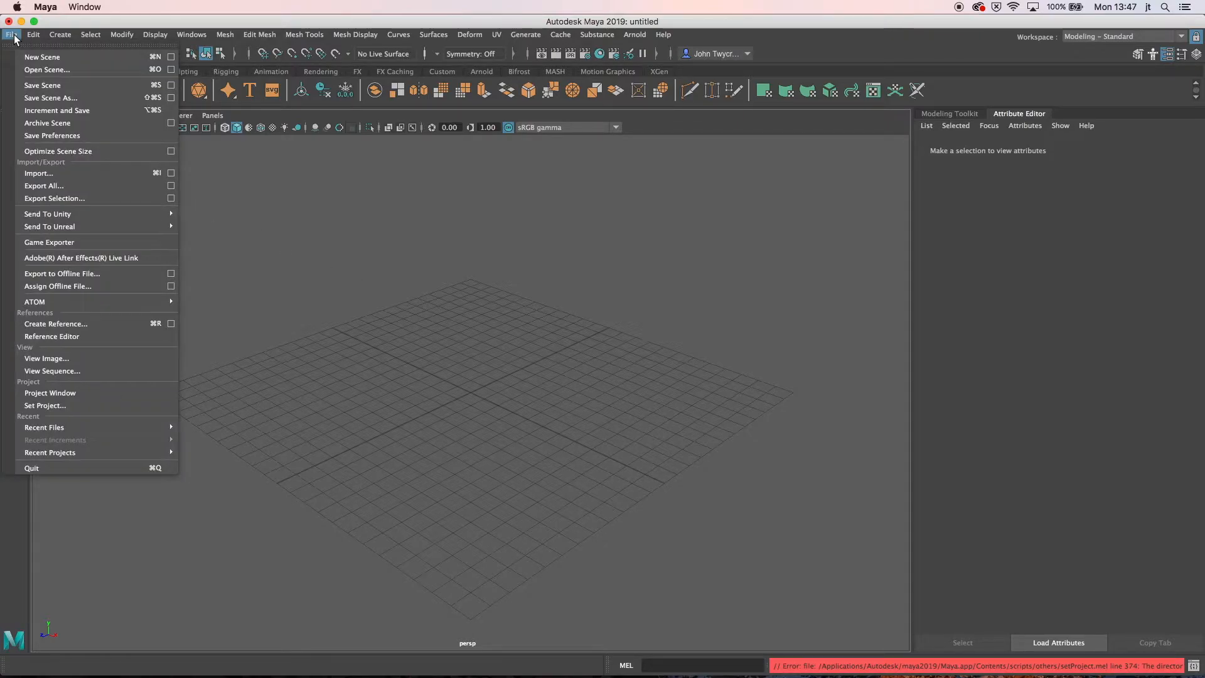
{"action": "left_click", "coordinate": [65, 394]}
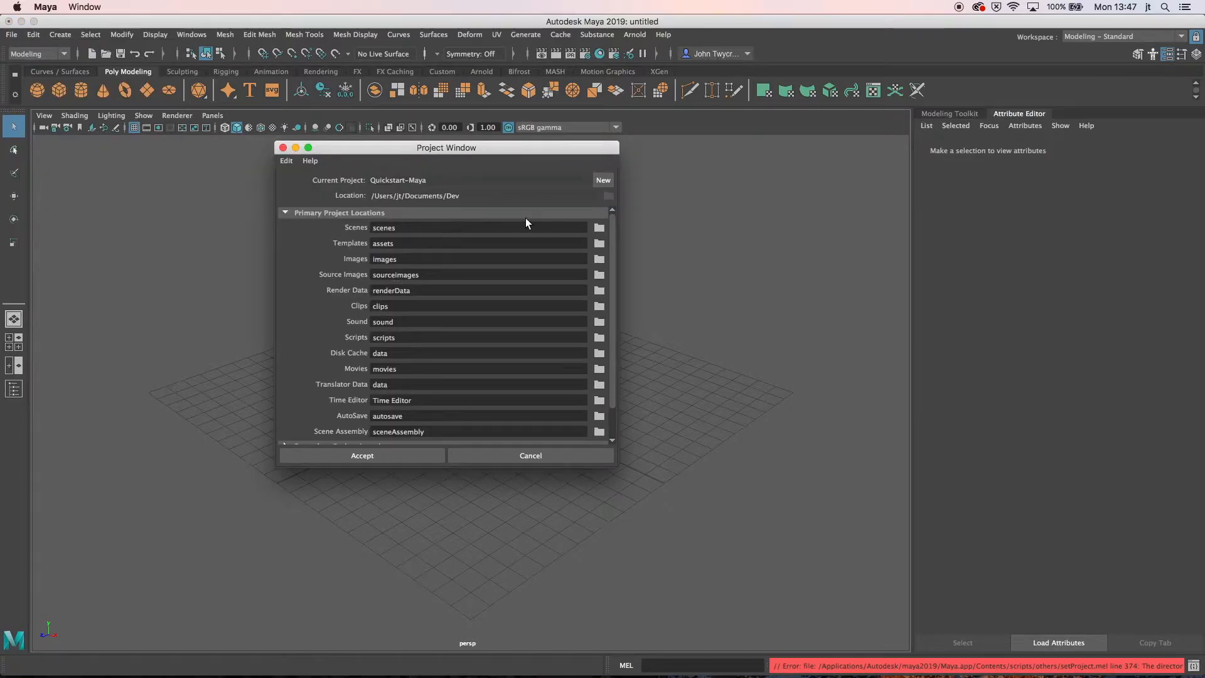
{"action": "left_click", "coordinate": [402, 228]}
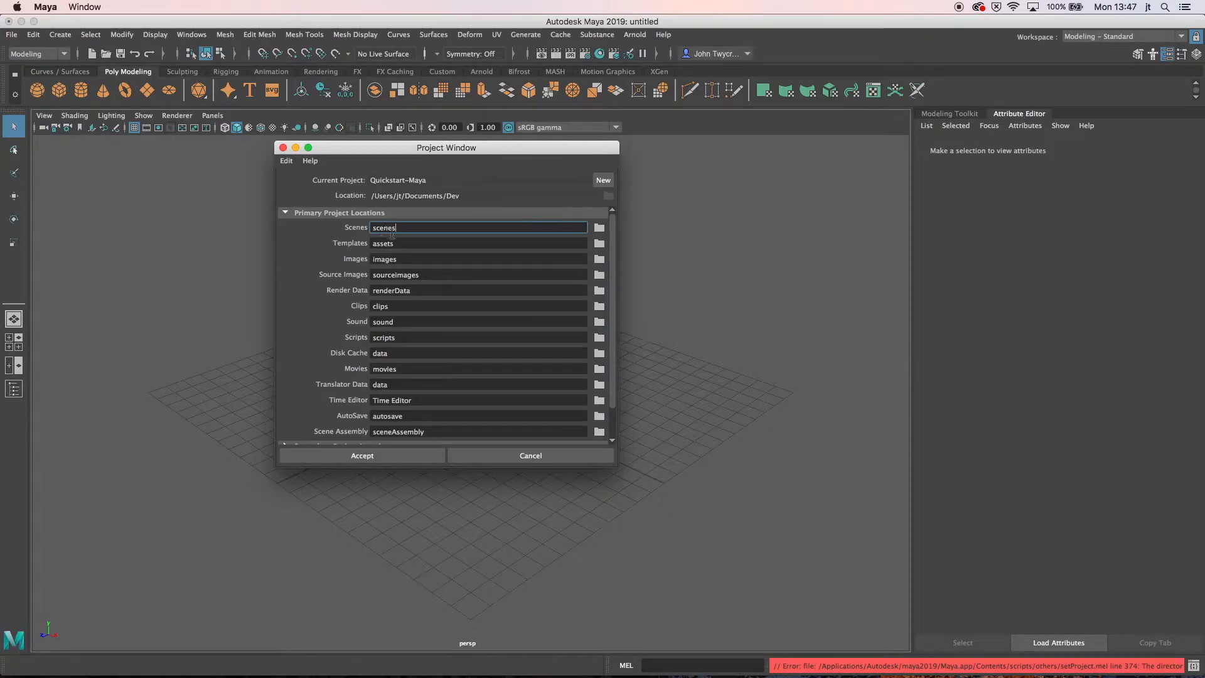
{"action": "left_click", "coordinate": [423, 277]}
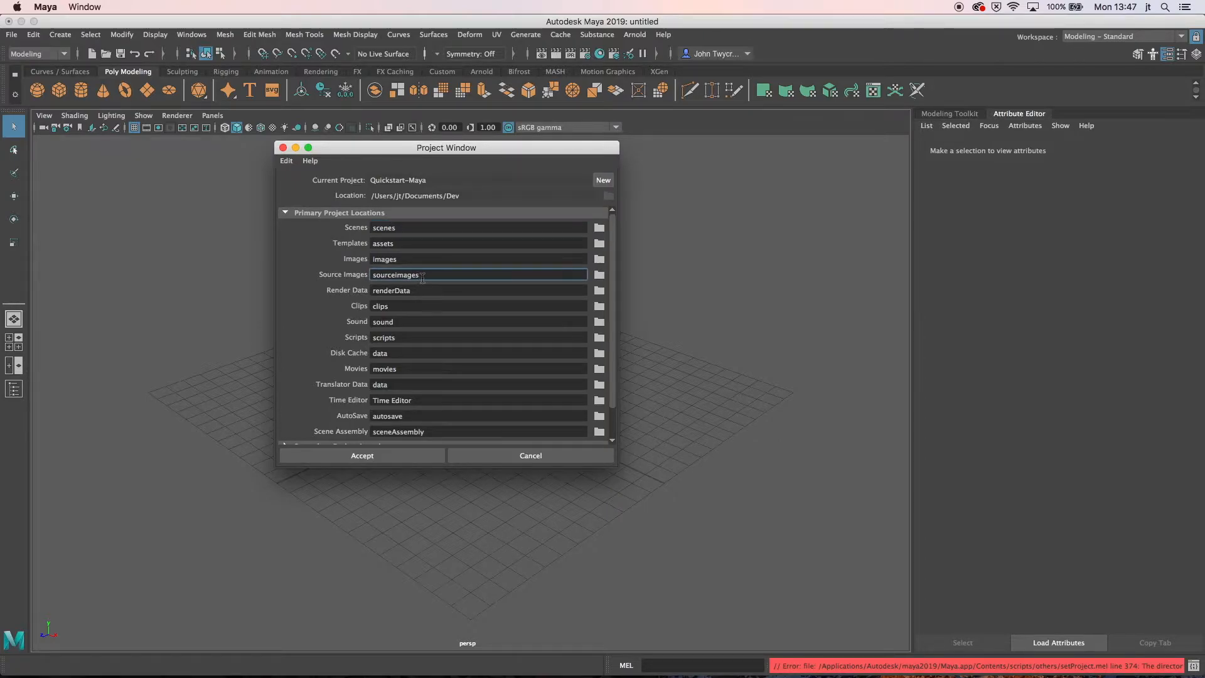
{"action": "left_click", "coordinate": [406, 458]}
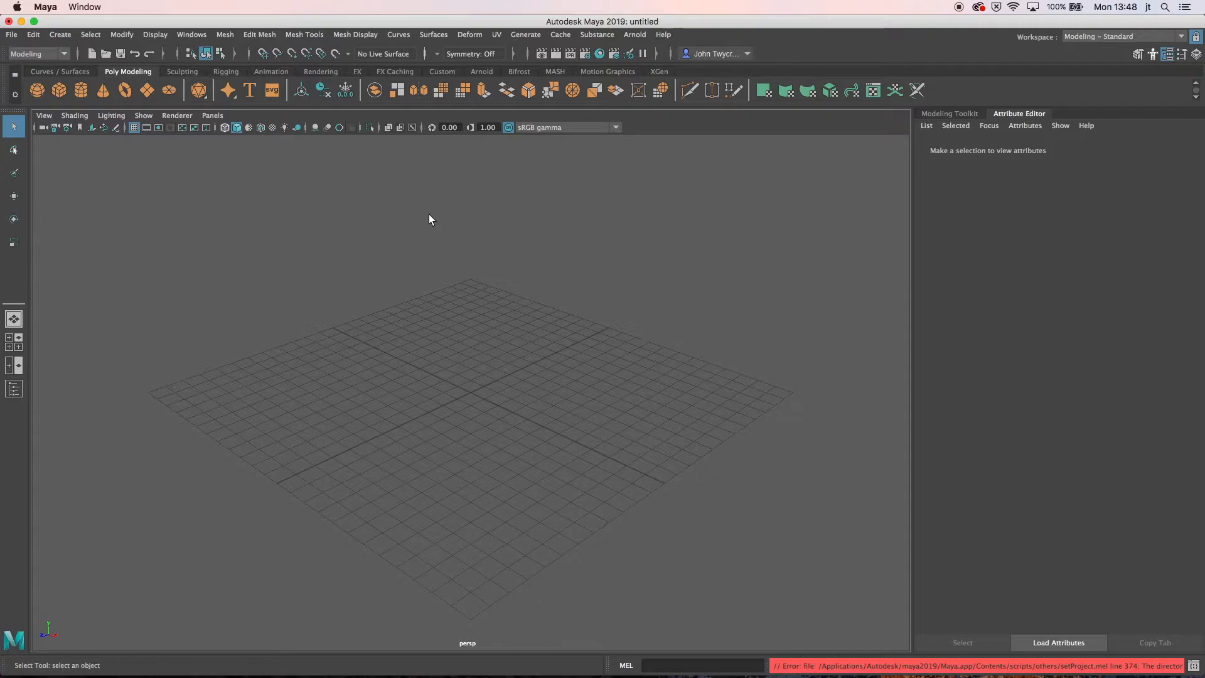
- Check the available menu sets, keep Modeling, and show the Modeling Toolkit
{"action": "left_click", "coordinate": [65, 52]}
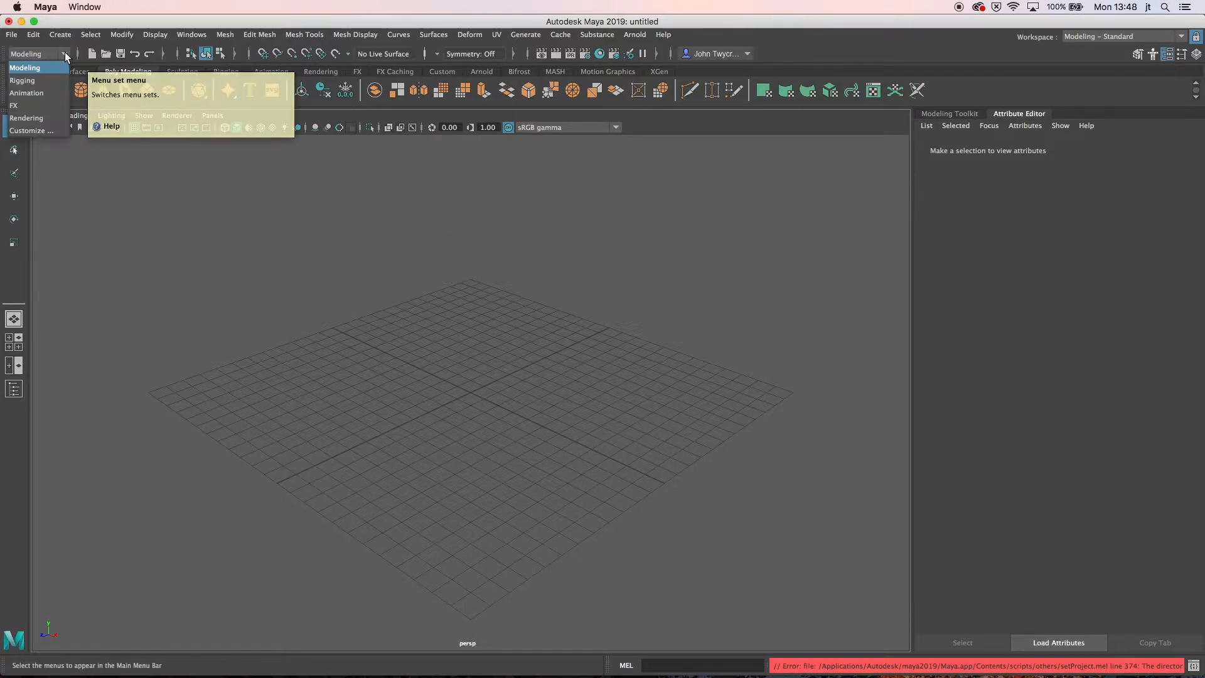
{"action": "left_click", "coordinate": [65, 52]}
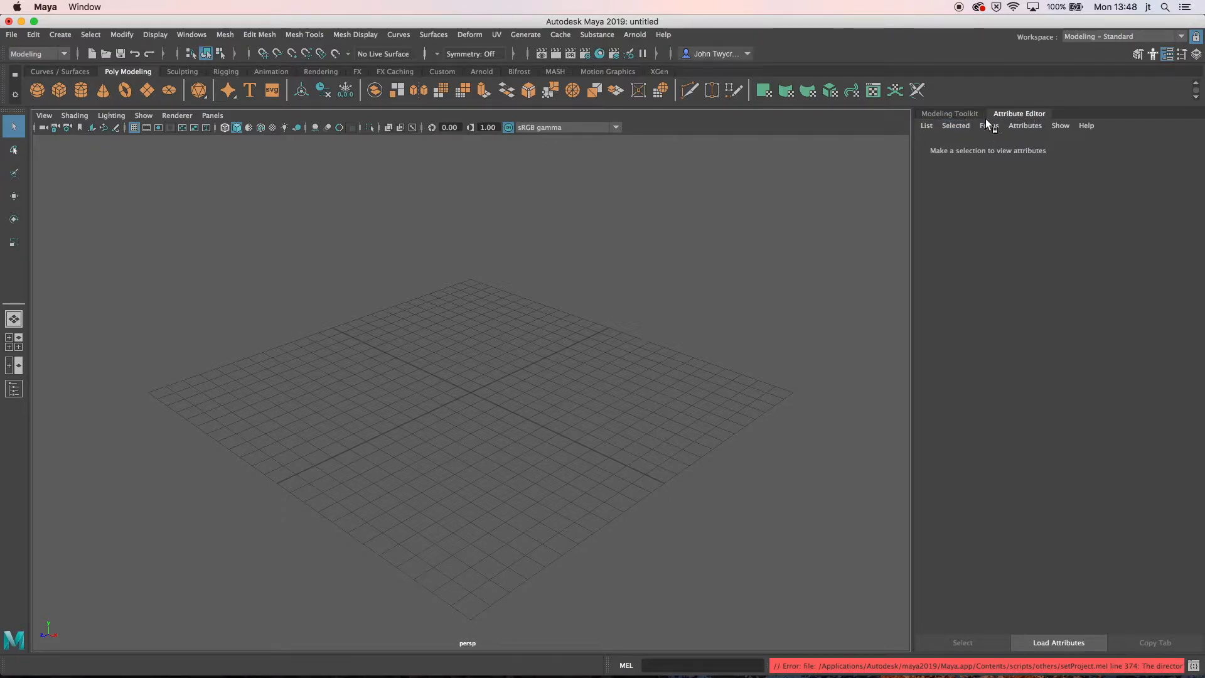
{"action": "left_click", "coordinate": [958, 114]}
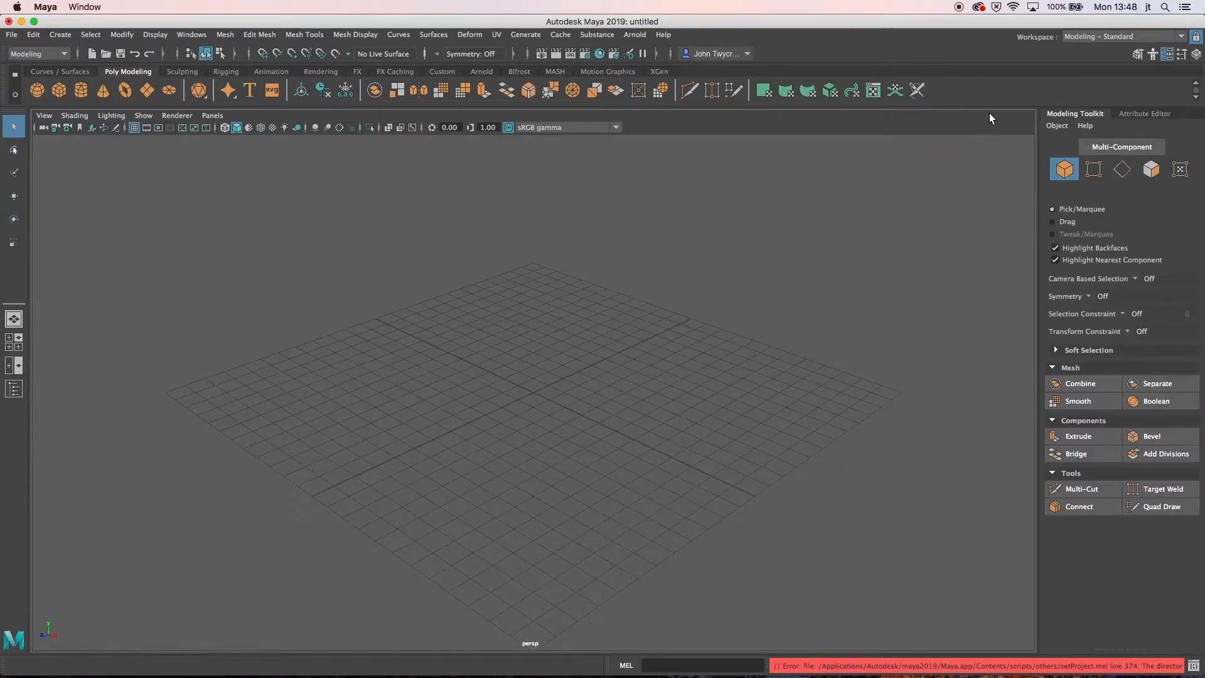
- Show the Attribute Editor beside the viewport, check the sidebar toggles, and close the Tool Settings window
{"action": "left_click", "coordinate": [1127, 111]}
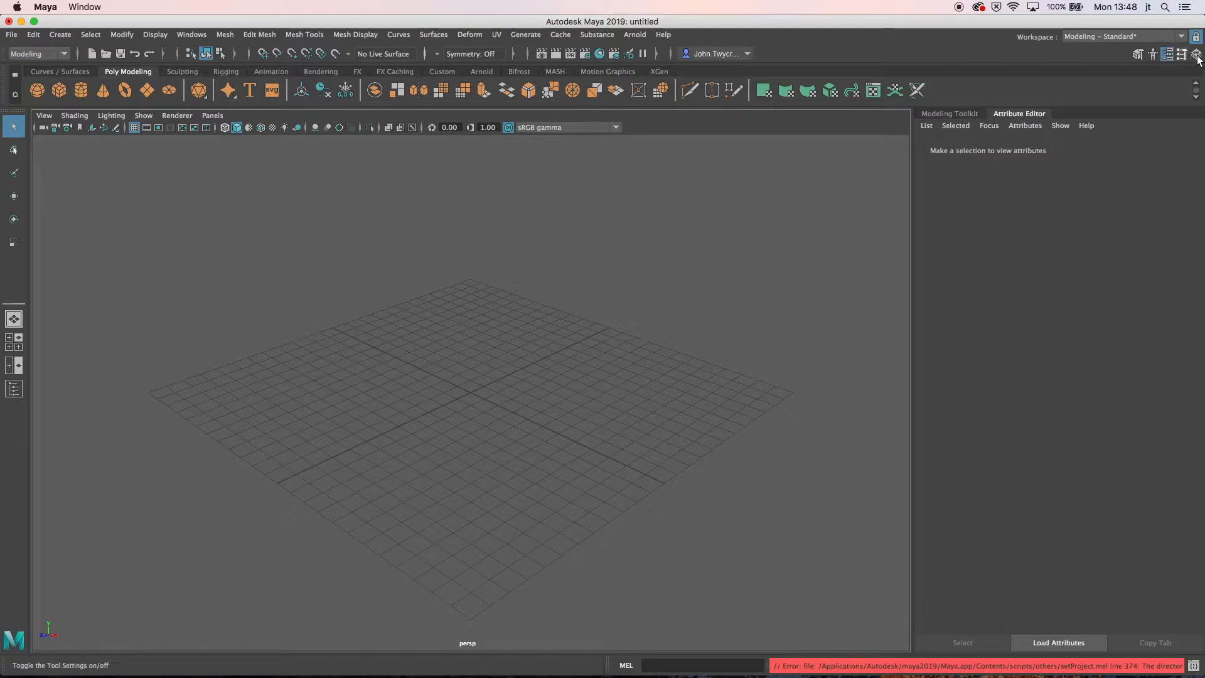
{"action": "left_click", "coordinate": [1177, 56]}
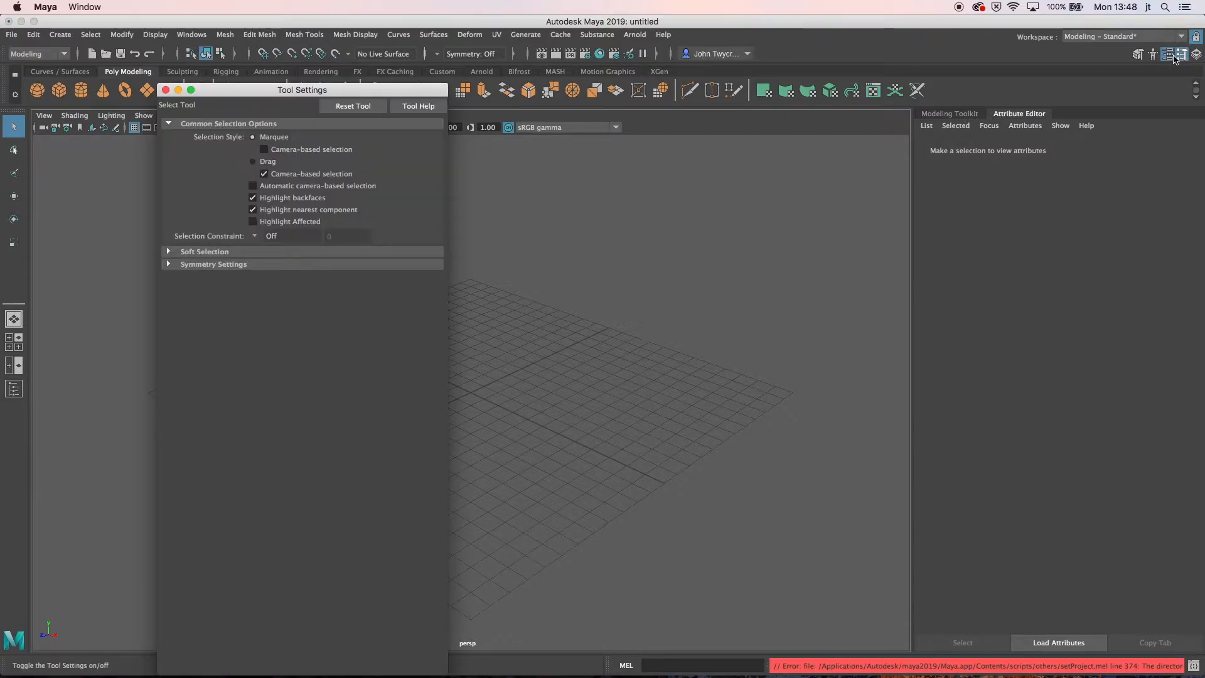
{"action": "left_click", "coordinate": [1168, 55]}
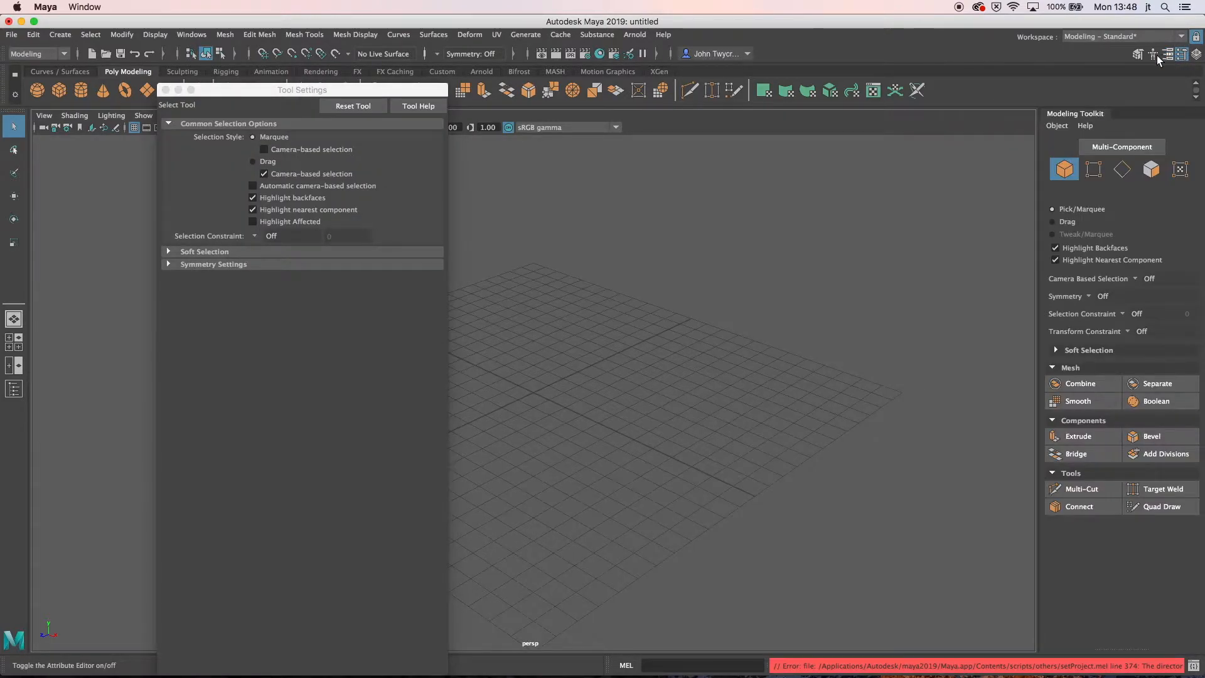
{"action": "left_click", "coordinate": [1168, 55]}
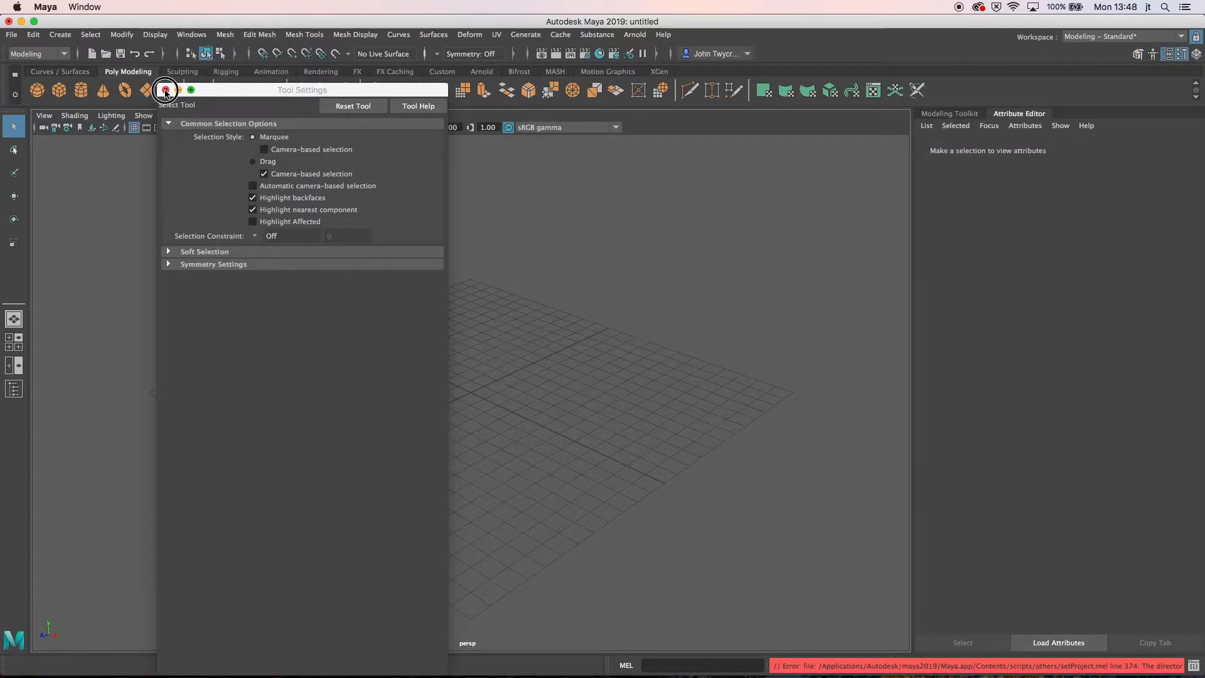
{"action": "left_click", "coordinate": [166, 90]}
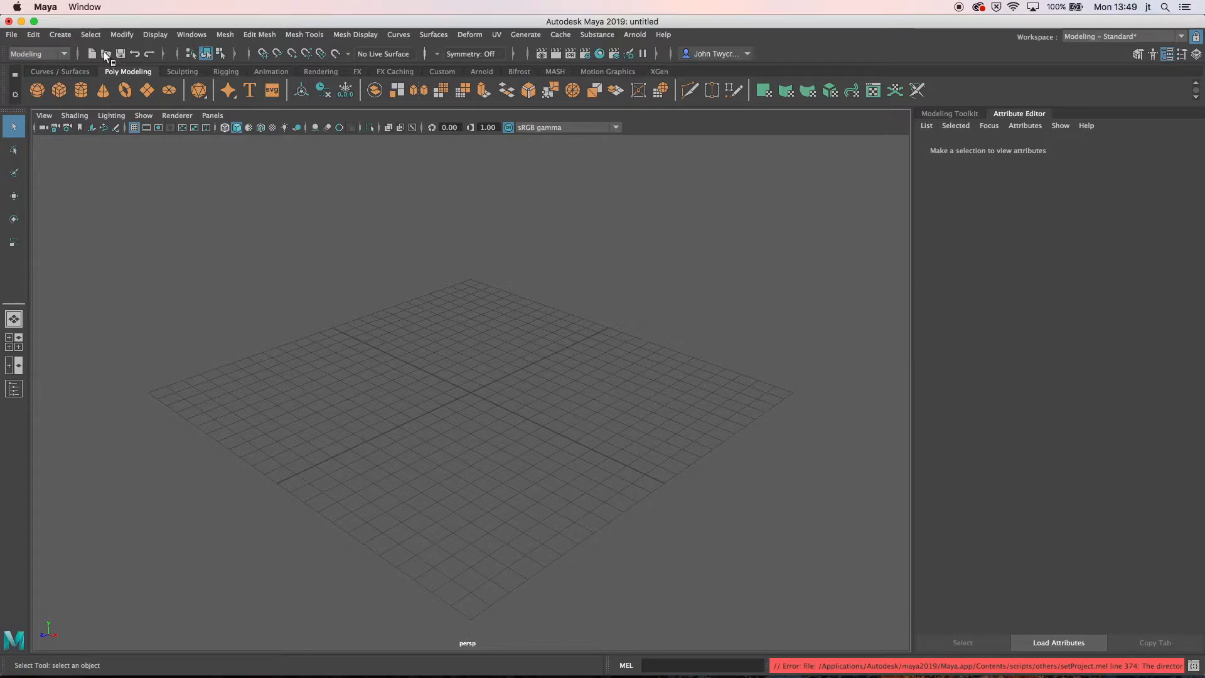
- Create a polygon cube primitive at the centre of the grid
{"action": "left_click", "coordinate": [63, 36]}
{"action": "mouse_move", "coordinate": [80, 80]}
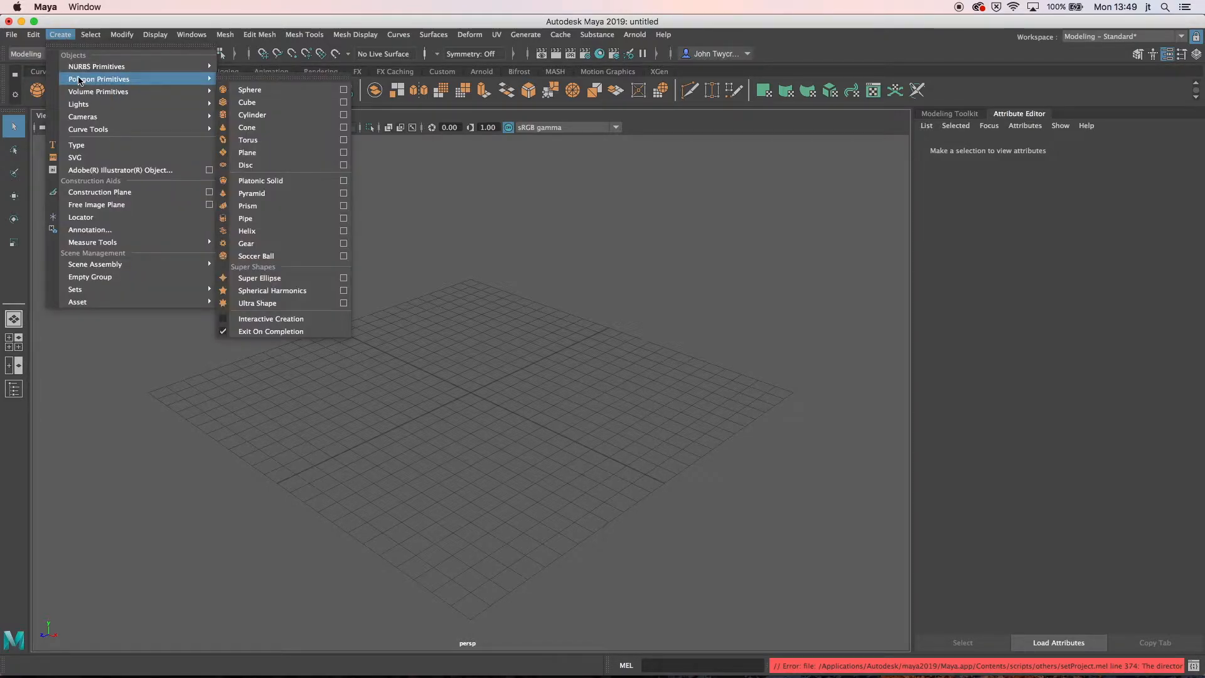
{"action": "left_click", "coordinate": [257, 104]}
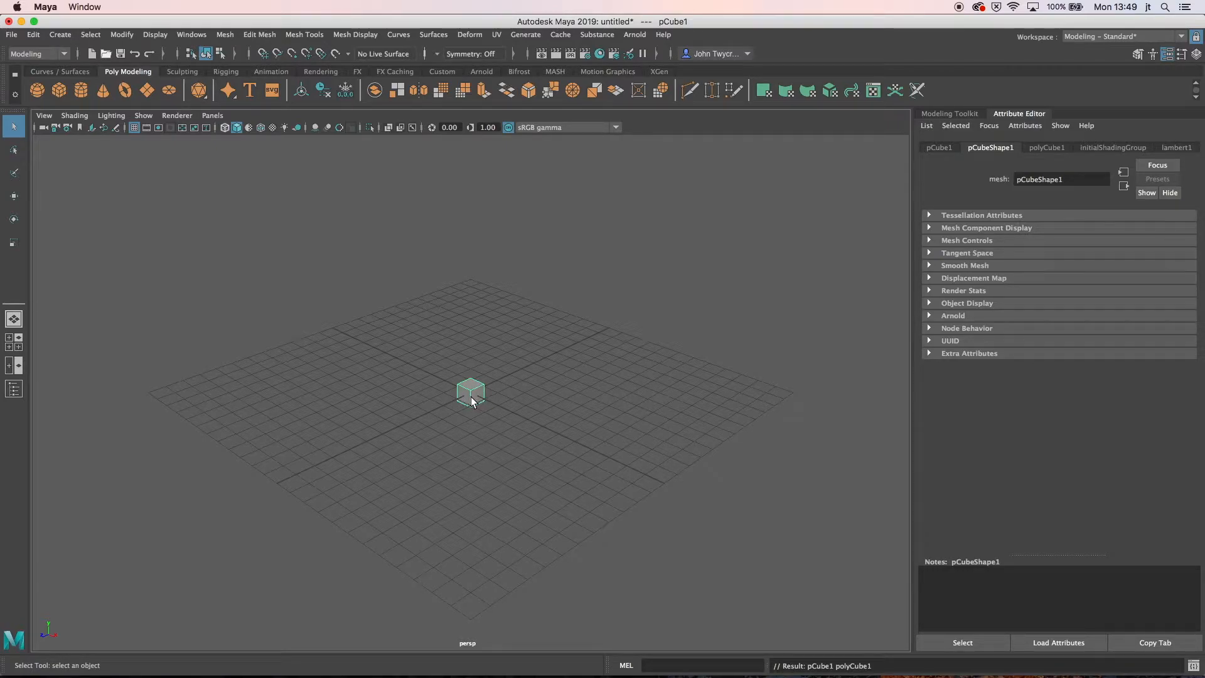
- Examine the cube's transform, shape and polyCube1 construction attributes
{"action": "left_click", "coordinate": [939, 149]}
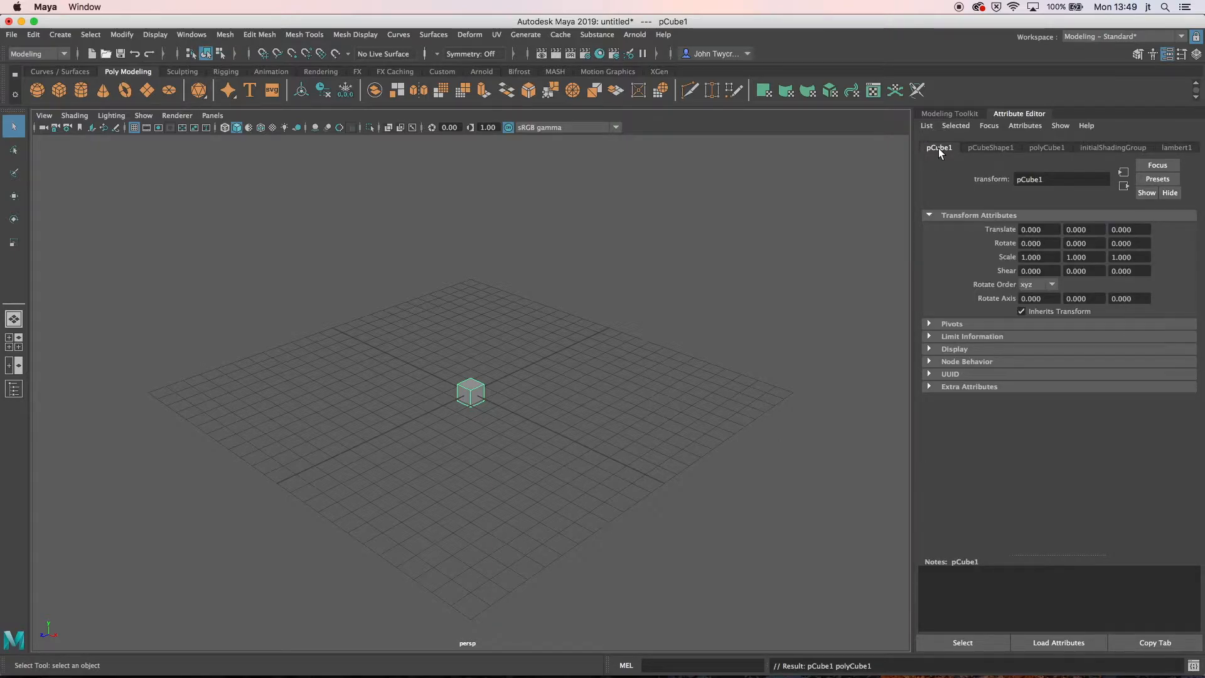
{"action": "left_click", "coordinate": [577, 406]}
{"action": "left_click", "coordinate": [472, 396]}
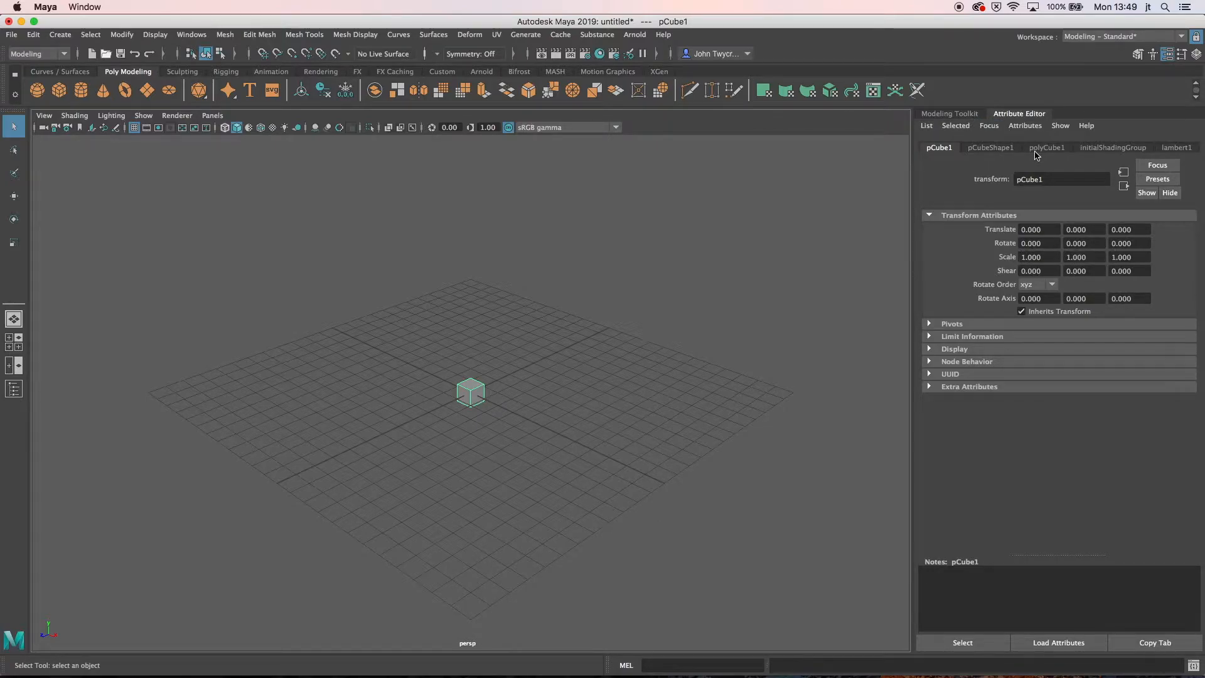
{"action": "left_click", "coordinate": [997, 148]}
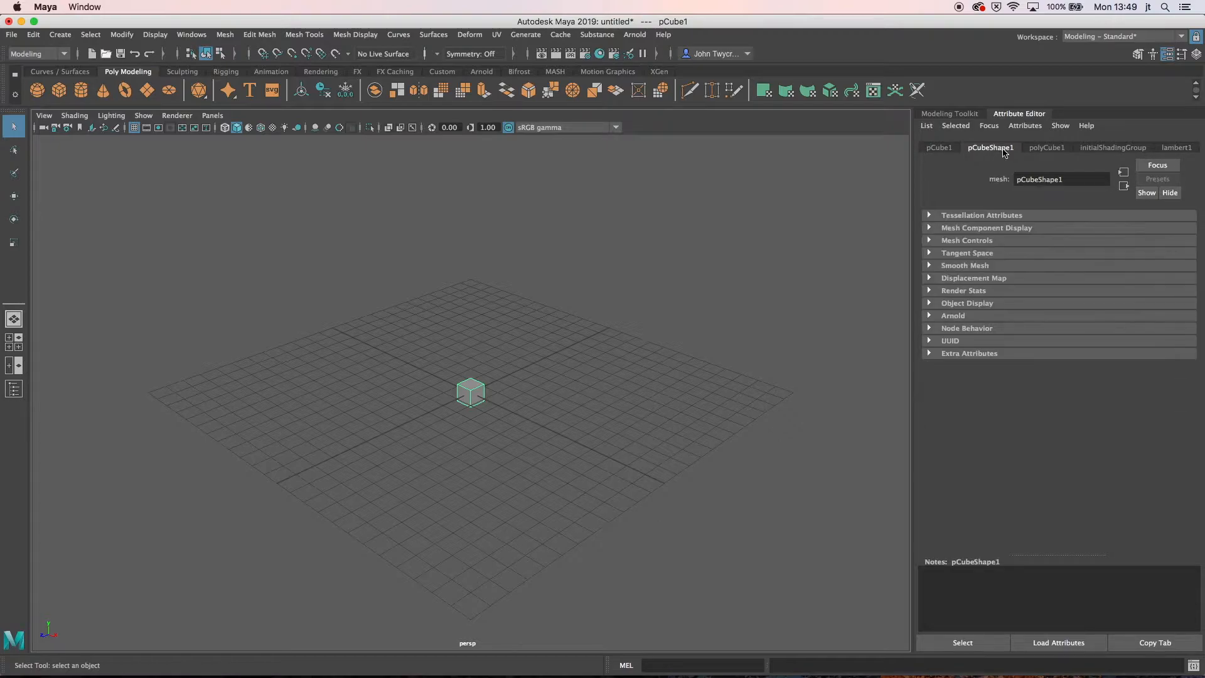
{"action": "left_click", "coordinate": [1042, 149]}
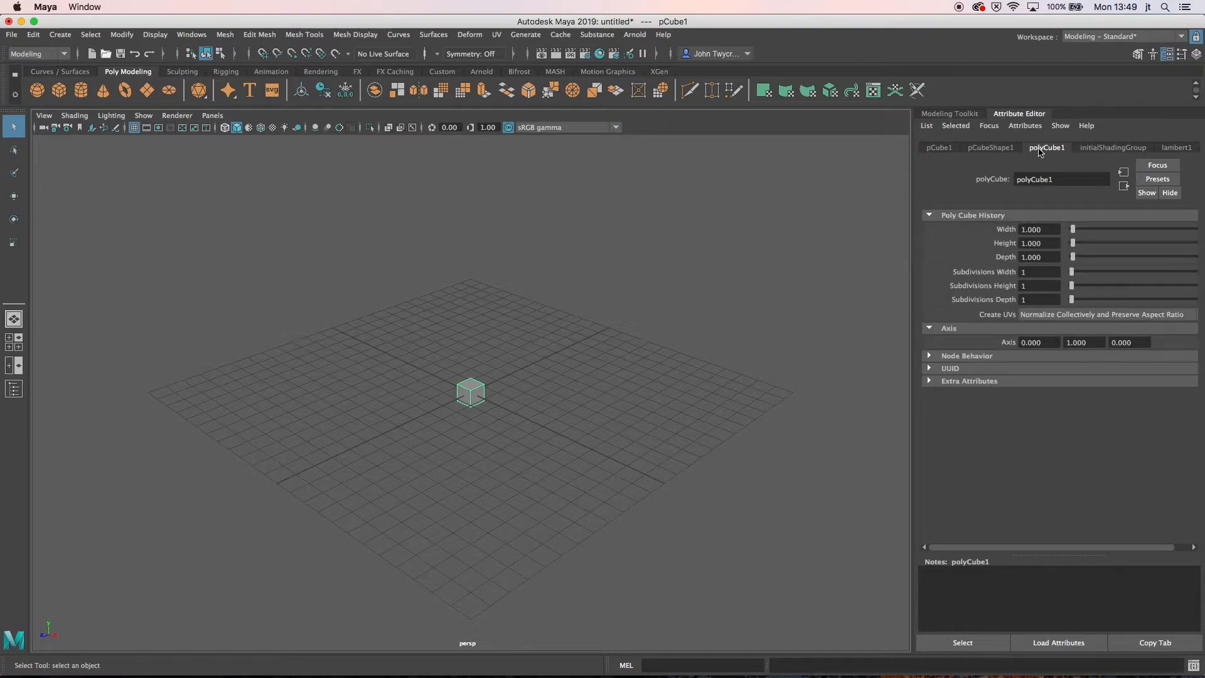
- Try a larger width in the cube's Poly Cube History and reset the width to 1
{"action": "left_click_drag", "start_coordinate": [1074, 230], "coordinate": [1098, 229]}
{"action": "left_click", "coordinate": [1035, 230]}
{"action": "double_click", "coordinate": [1035, 230]}
{"action": "type", "text": "1"}
{"action": "key", "text": "Return"}
- Try moving the cube around the grid with the Move tool and undo all the moves
{"action": "left_click", "coordinate": [14, 197]}
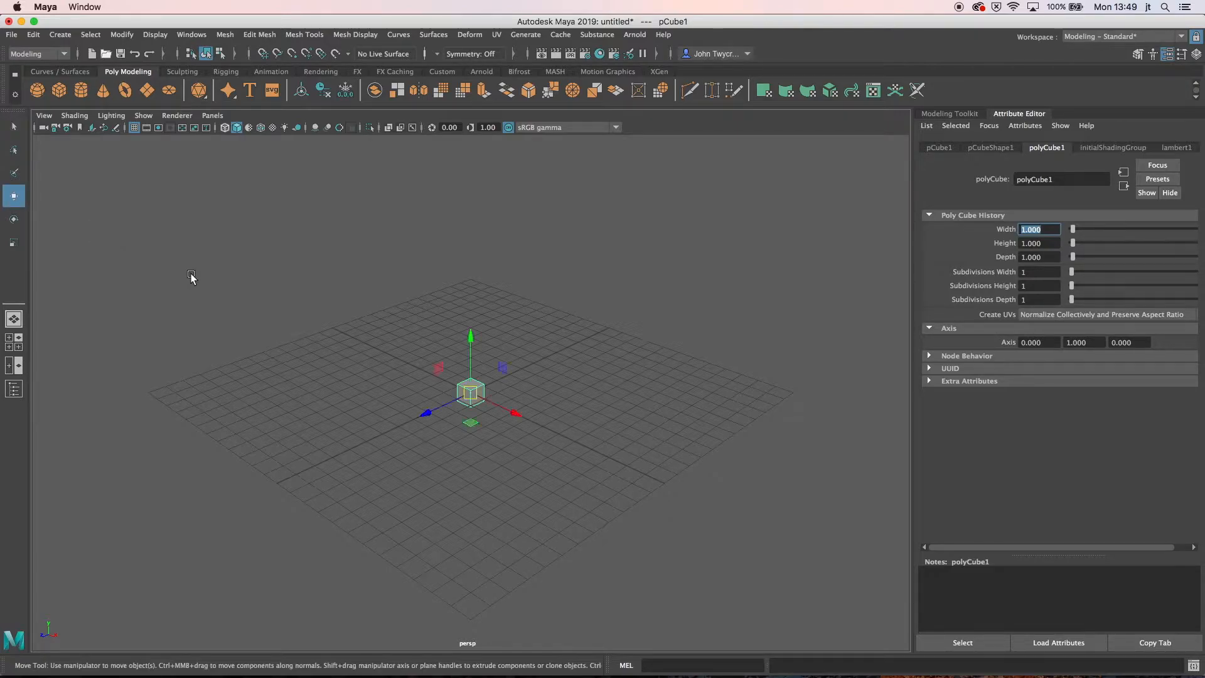
{"action": "left_click_drag", "start_coordinate": [510, 412], "coordinate": [541, 371]}
{"action": "left_click", "coordinate": [457, 354]}
{"action": "key", "text": "z"}
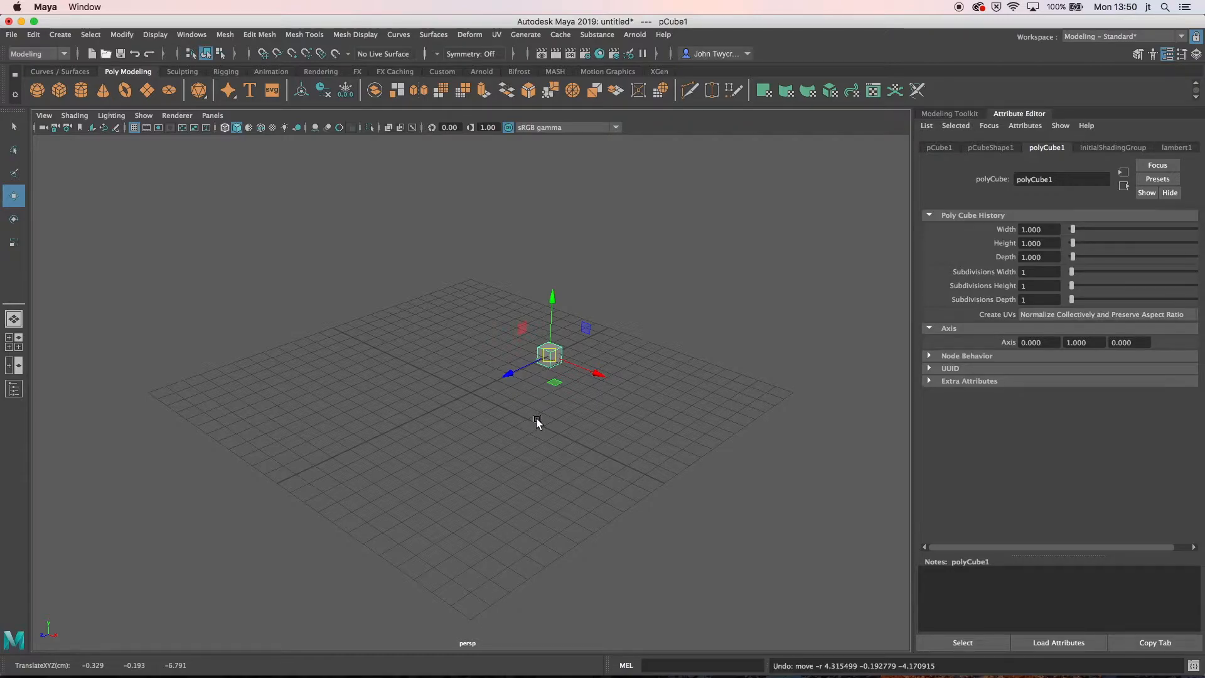
{"action": "left_click_drag", "start_coordinate": [444, 301], "coordinate": [476, 293]}
{"action": "key", "text": "z"}
{"action": "key", "text": "z"}
{"action": "key", "text": "z"}
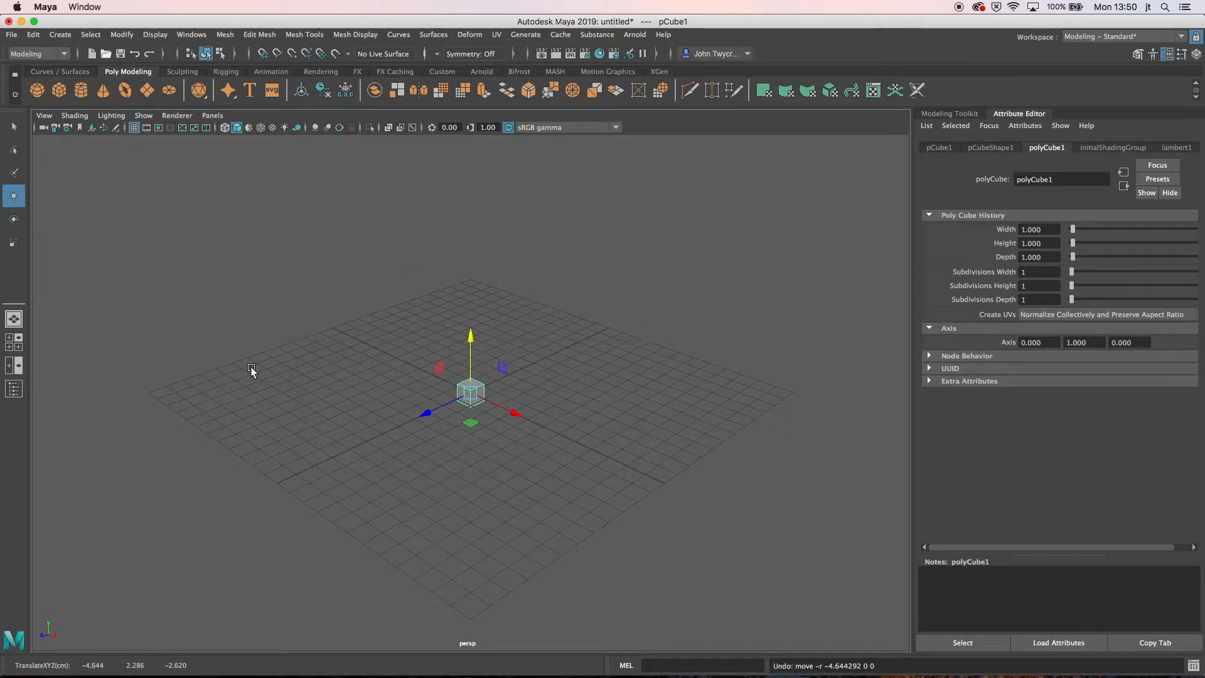
- Try rotating the cube by about 48 degrees around its vertical axis and undo the rotation
{"action": "left_click", "coordinate": [13, 219]}
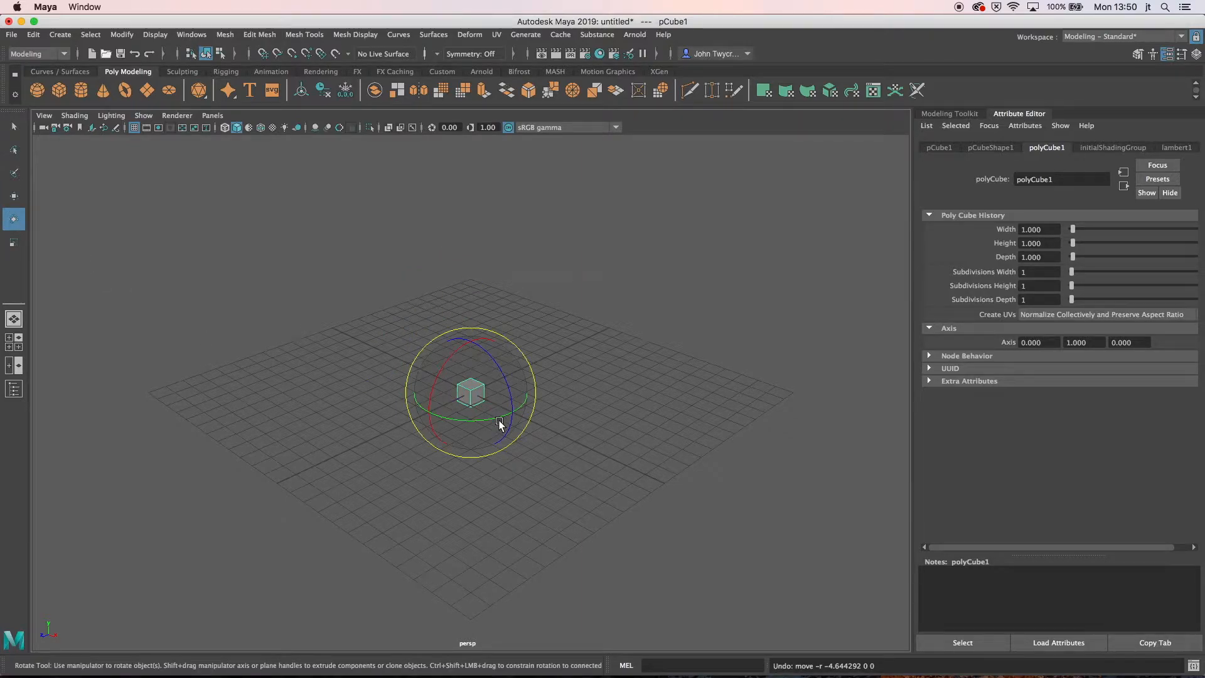
{"action": "left_click_drag", "start_coordinate": [500, 425], "coordinate": [529, 420]}
{"action": "key", "text": "z"}
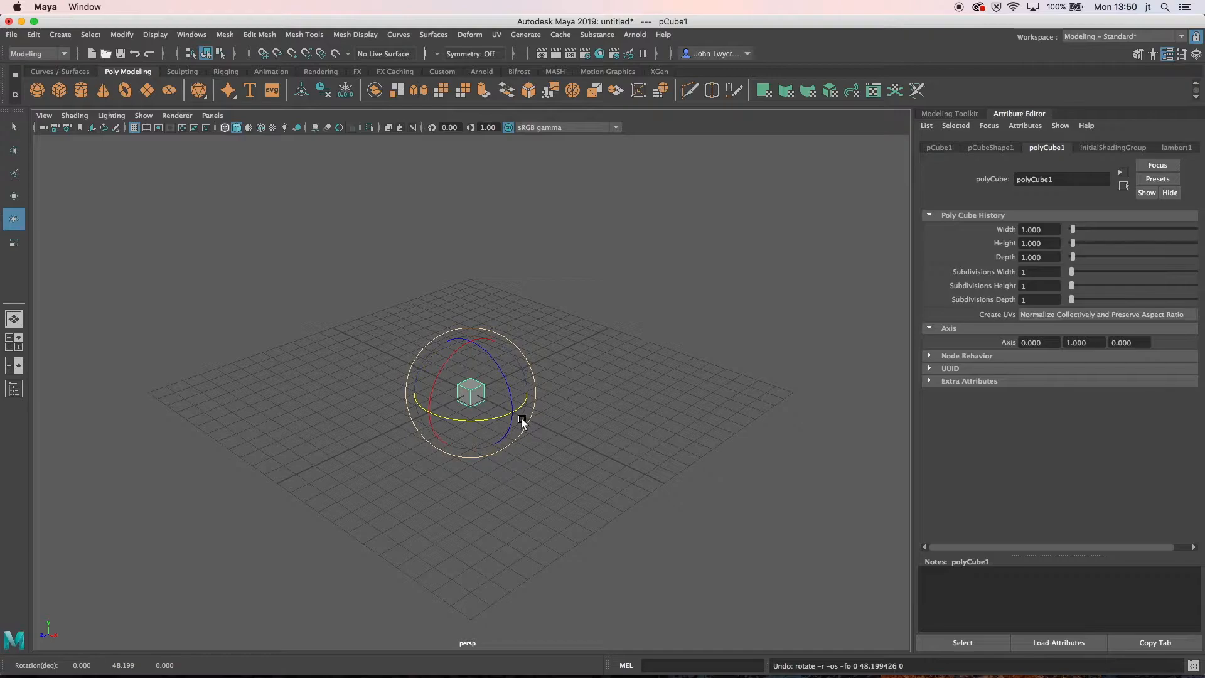
- Try scaling the cube along one axis and uniformly by about 3.67, undo the scaling, and deselect the cube
{"action": "left_click", "coordinate": [15, 245]}
{"action": "left_click", "coordinate": [424, 411]}
{"action": "left_click_drag", "start_coordinate": [424, 412], "coordinate": [379, 428]}
{"action": "left_click_drag", "start_coordinate": [473, 396], "coordinate": [517, 380]}
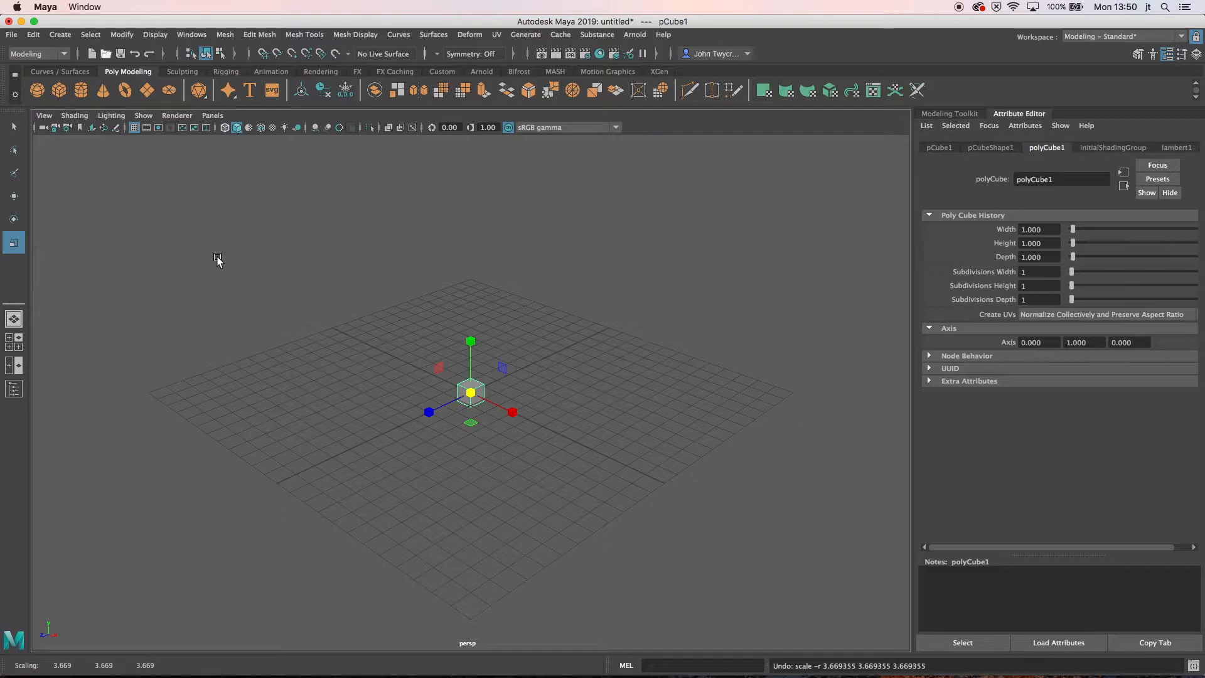
{"action": "left_click", "coordinate": [223, 262]}
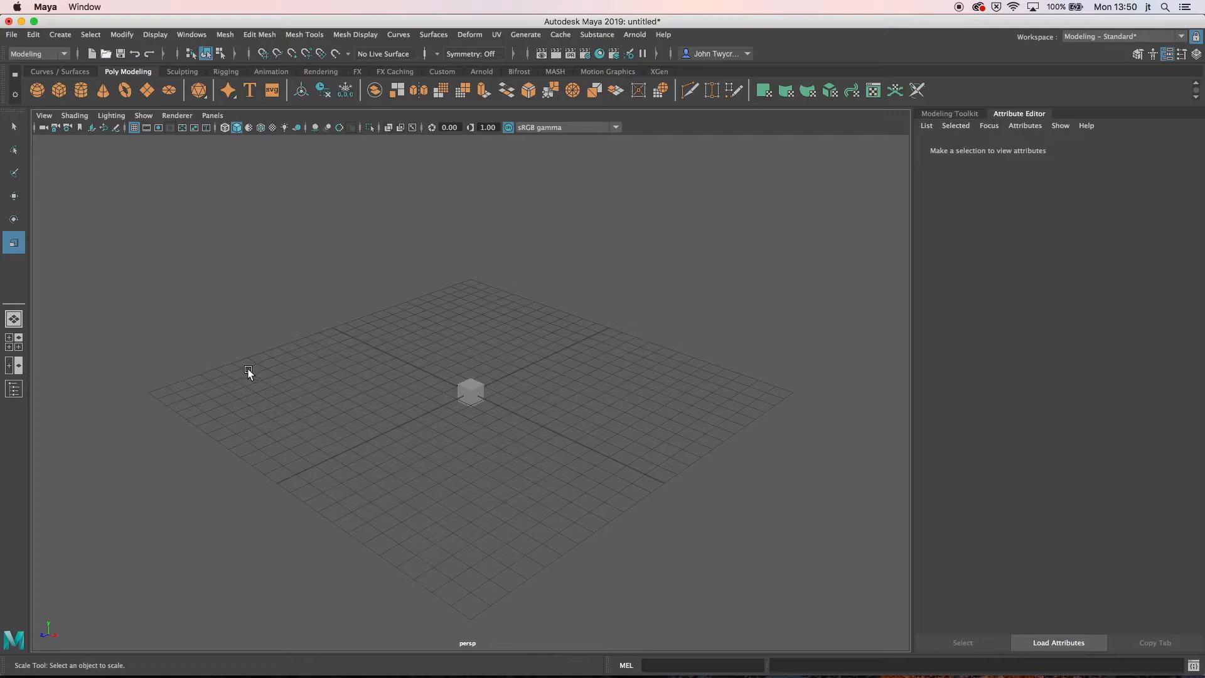
- Practise orbiting, panning and zooming the perspective view around the cube
{"action": "left_click_drag", "start_coordinate": [231, 369], "coordinate": [338, 312], "text": "alt"}
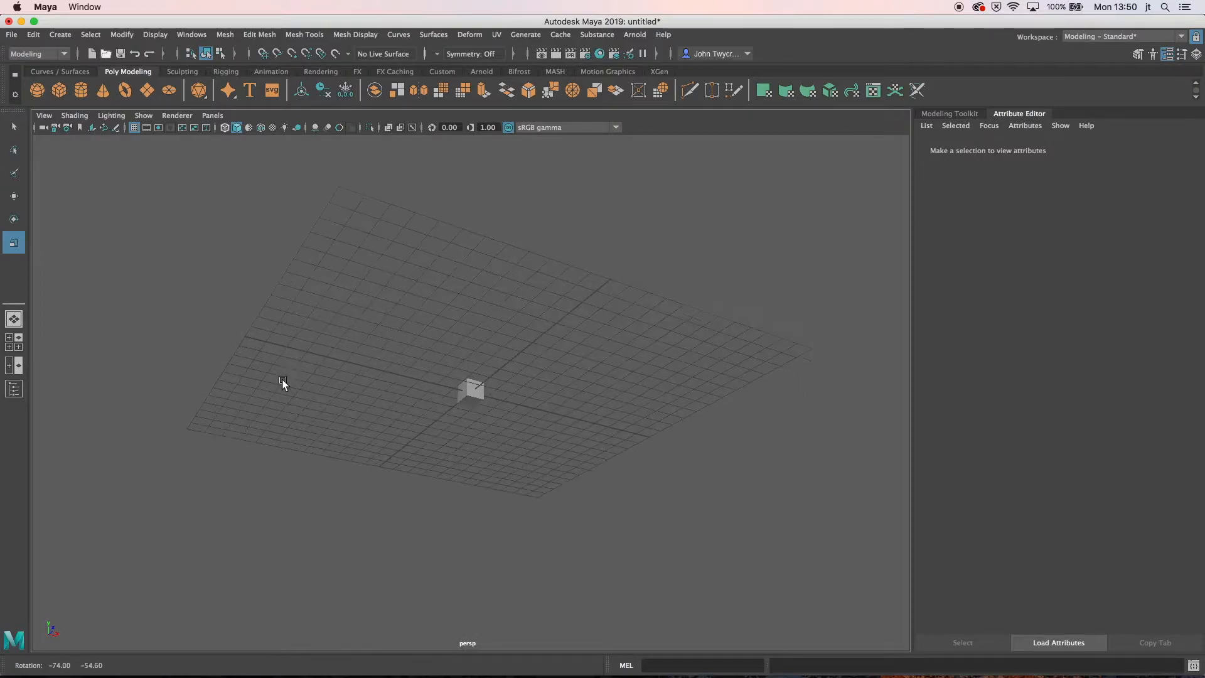
{"action": "middle_click_drag", "start_coordinate": [281, 384], "coordinate": [244, 389], "text": "alt"}
{"action": "middle_click_drag", "start_coordinate": [315, 404], "coordinate": [317, 309], "text": "alt"}
{"action": "right_click_drag", "start_coordinate": [362, 323], "coordinate": [292, 422], "text": "alt"}
{"action": "right_click_drag", "start_coordinate": [520, 477], "coordinate": [588, 467], "text": "alt"}
{"action": "right_click_drag", "start_coordinate": [670, 477], "coordinate": [920, 506], "text": "alt"}
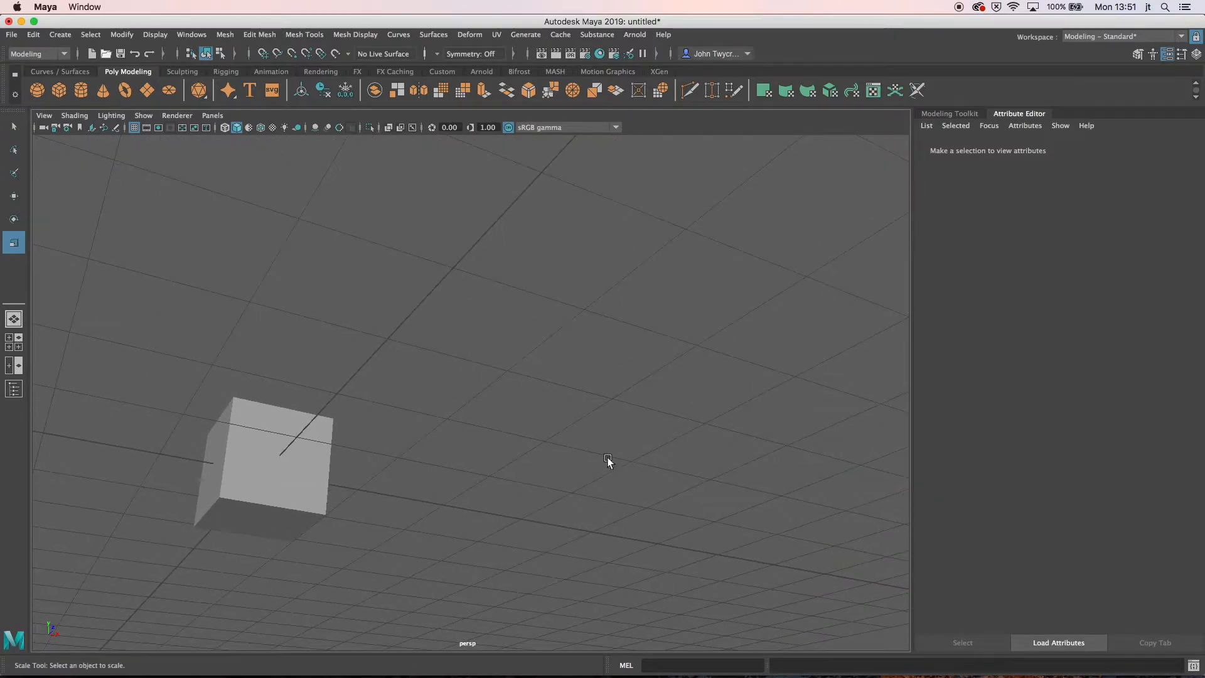
{"action": "left_click_drag", "start_coordinate": [596, 462], "coordinate": [421, 467], "text": "alt"}
- Select the cube, frame it in the perspective view, and examine it from below and from slightly above the grid
{"action": "left_click", "coordinate": [398, 453]}
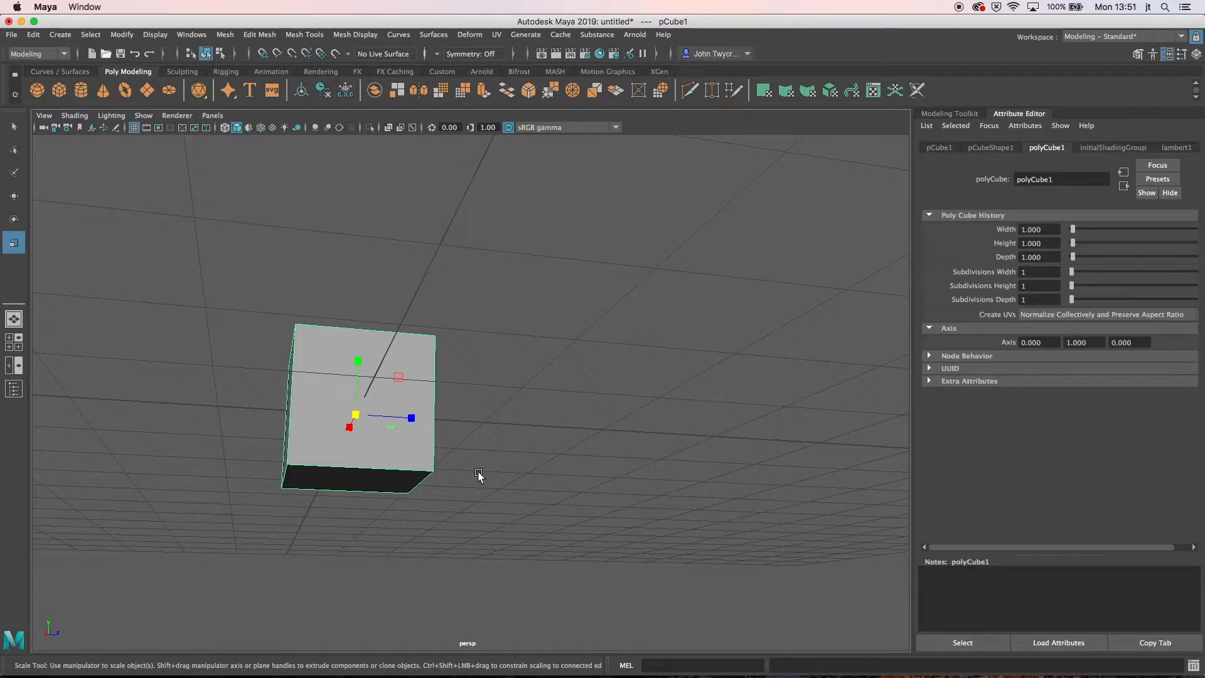
{"action": "key", "text": "f"}
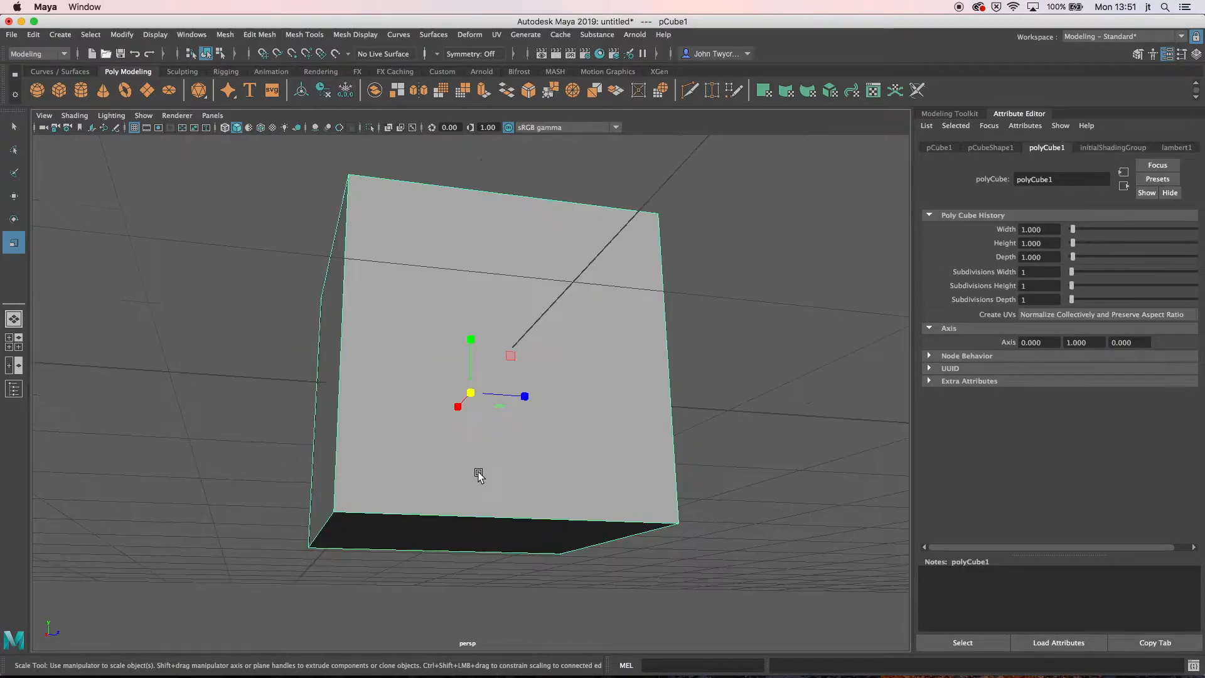
{"action": "left_click_drag", "start_coordinate": [234, 481], "coordinate": [674, 425], "text": "alt"}
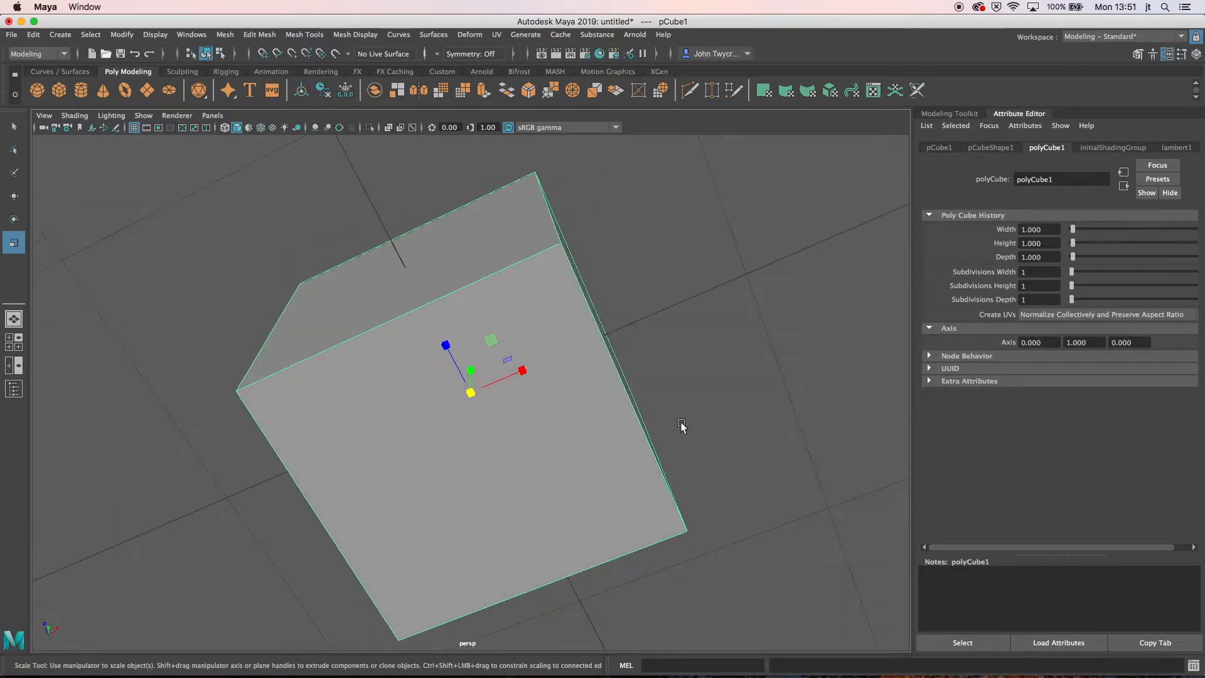
{"action": "scroll", "coordinate": [678, 422], "scroll_direction": "down", "scroll_amount": 8}
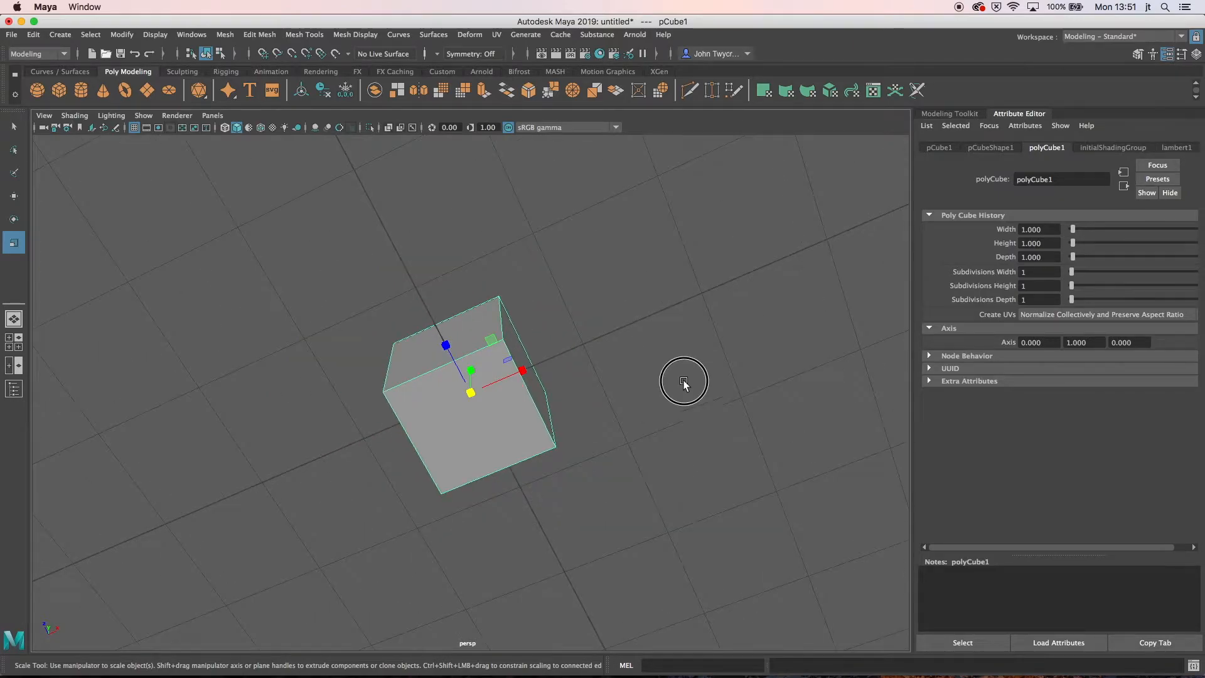
{"action": "left_click_drag", "start_coordinate": [684, 383], "coordinate": [680, 444], "text": "alt"}
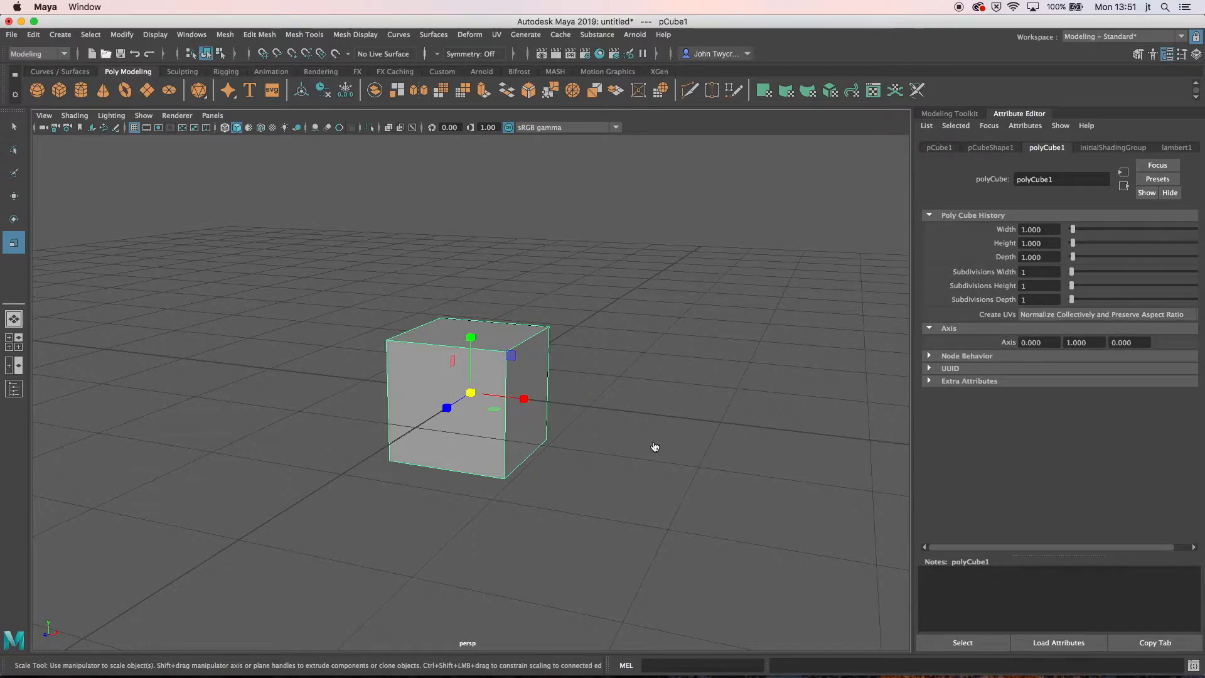
- Switch to Unity and compare the sample scene's Game view with its Scene view
{"action": "key", "text": "super+Tab"}
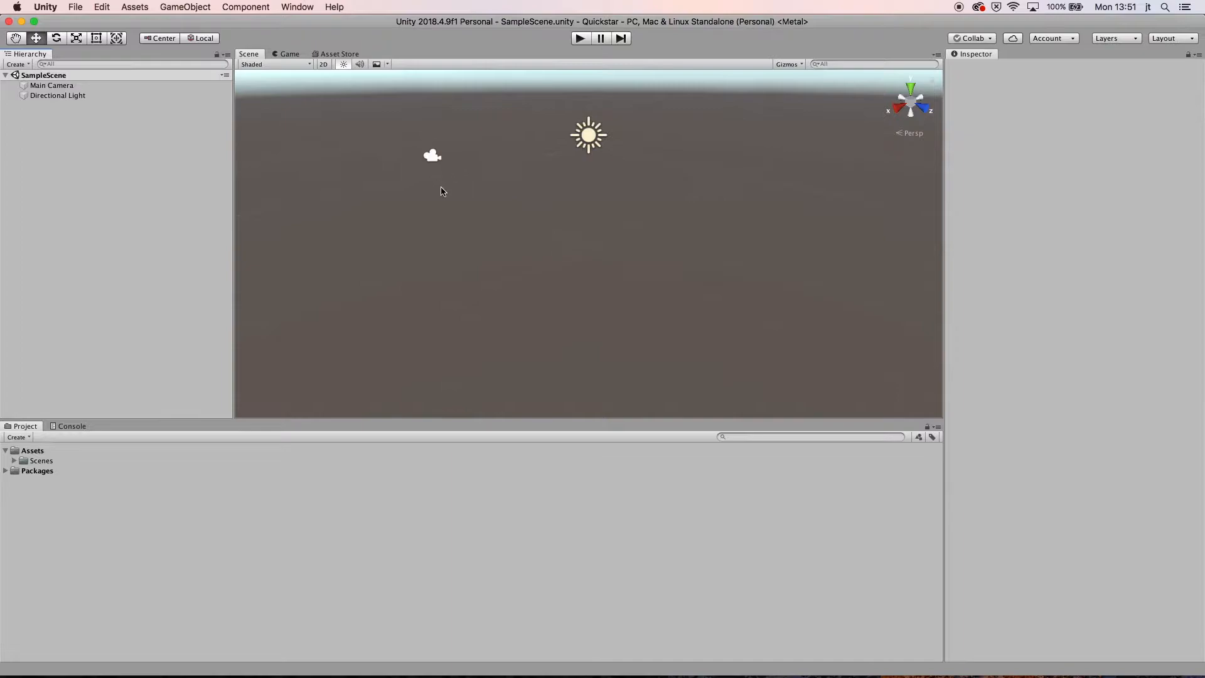
{"action": "left_click", "coordinate": [286, 54]}
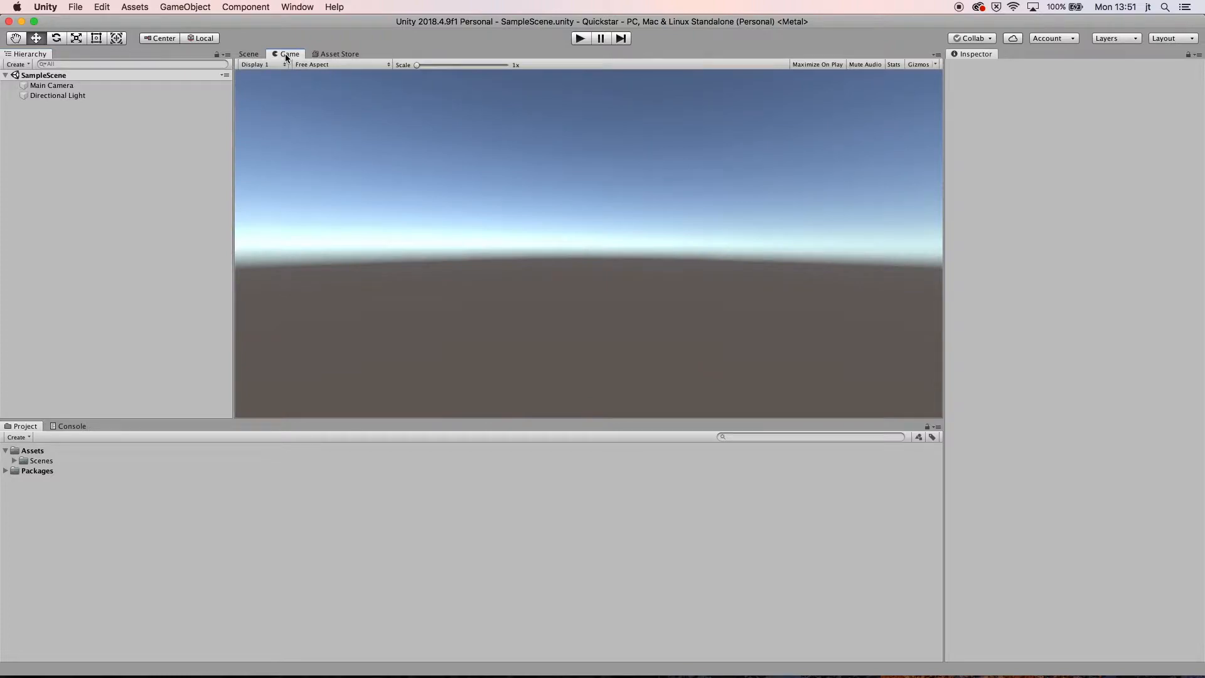
{"action": "left_click", "coordinate": [248, 55]}
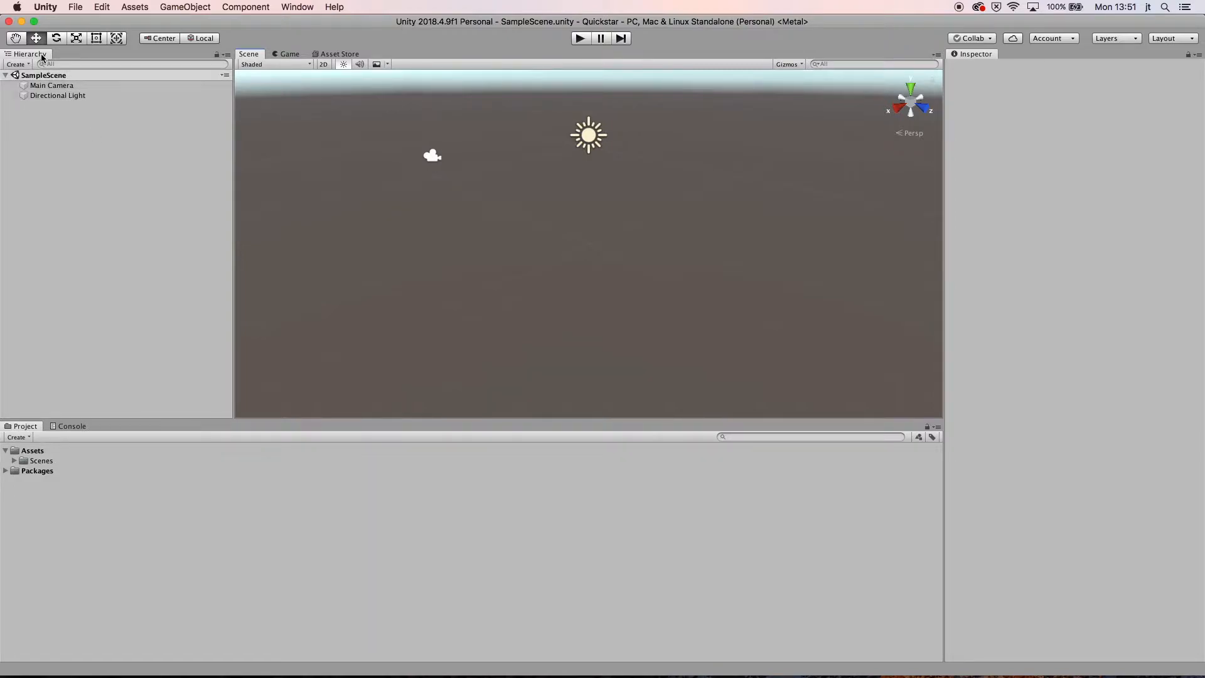
- Inspect the components of the Main Camera and Directional Light, and check the camera's output in the Game view
{"action": "left_click", "coordinate": [44, 86]}
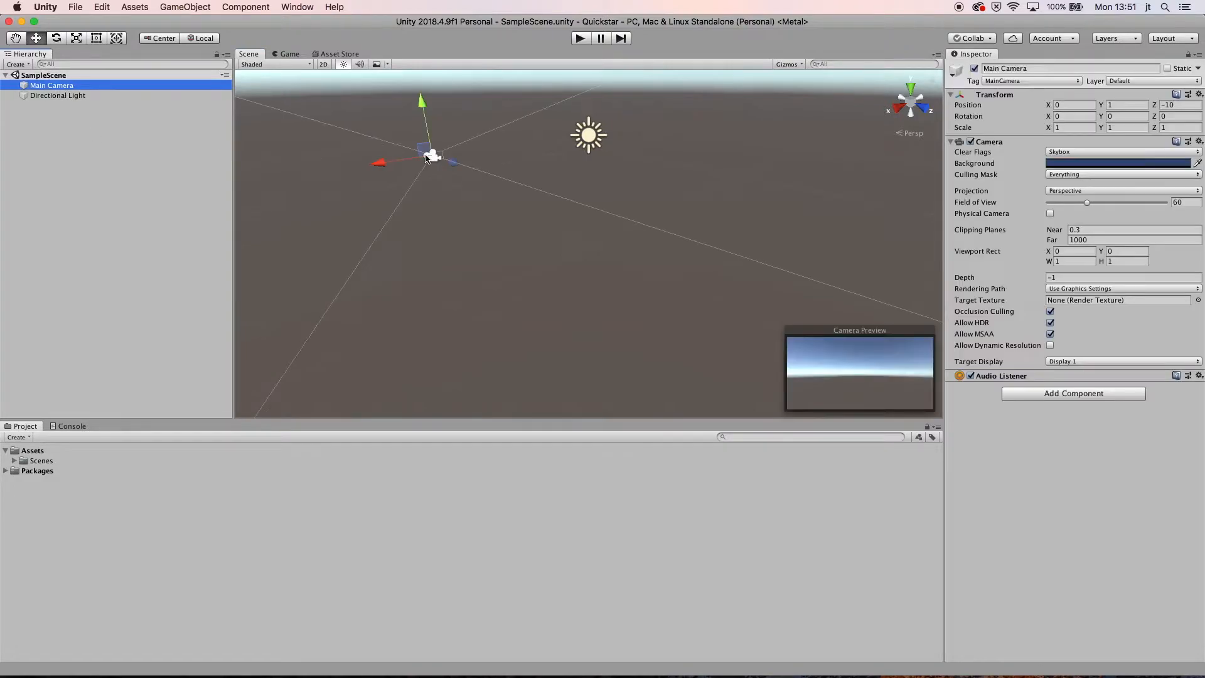
{"action": "left_click", "coordinate": [49, 97]}
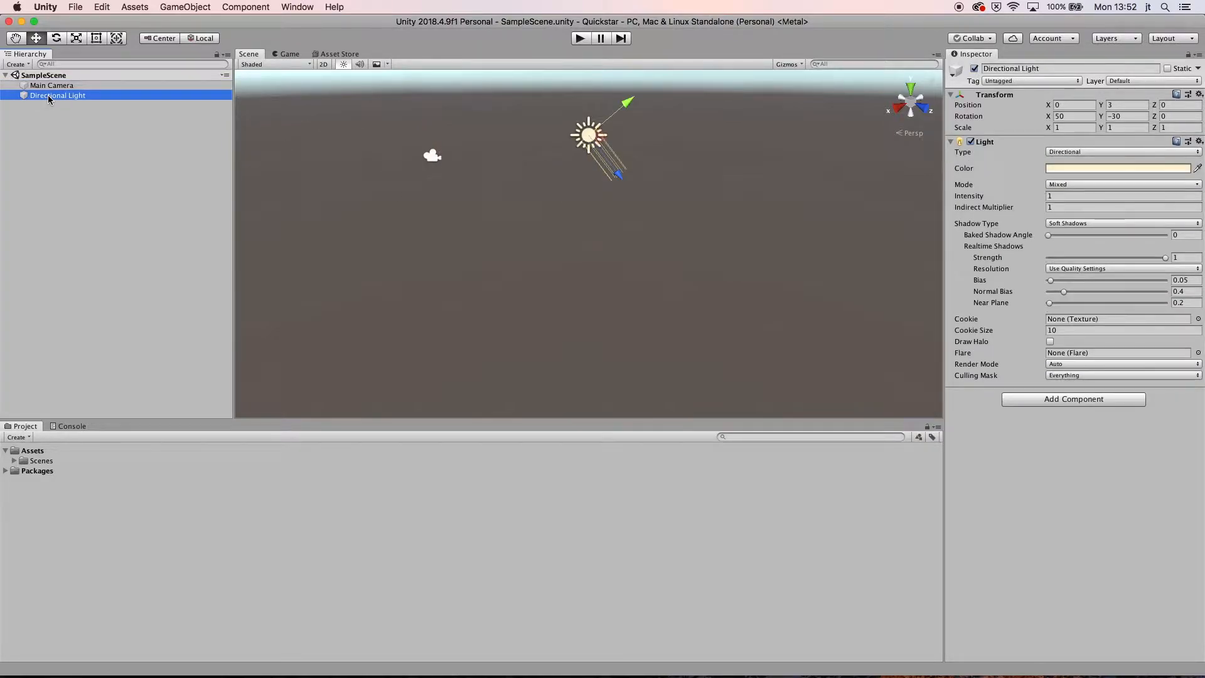
{"action": "left_click", "coordinate": [52, 87]}
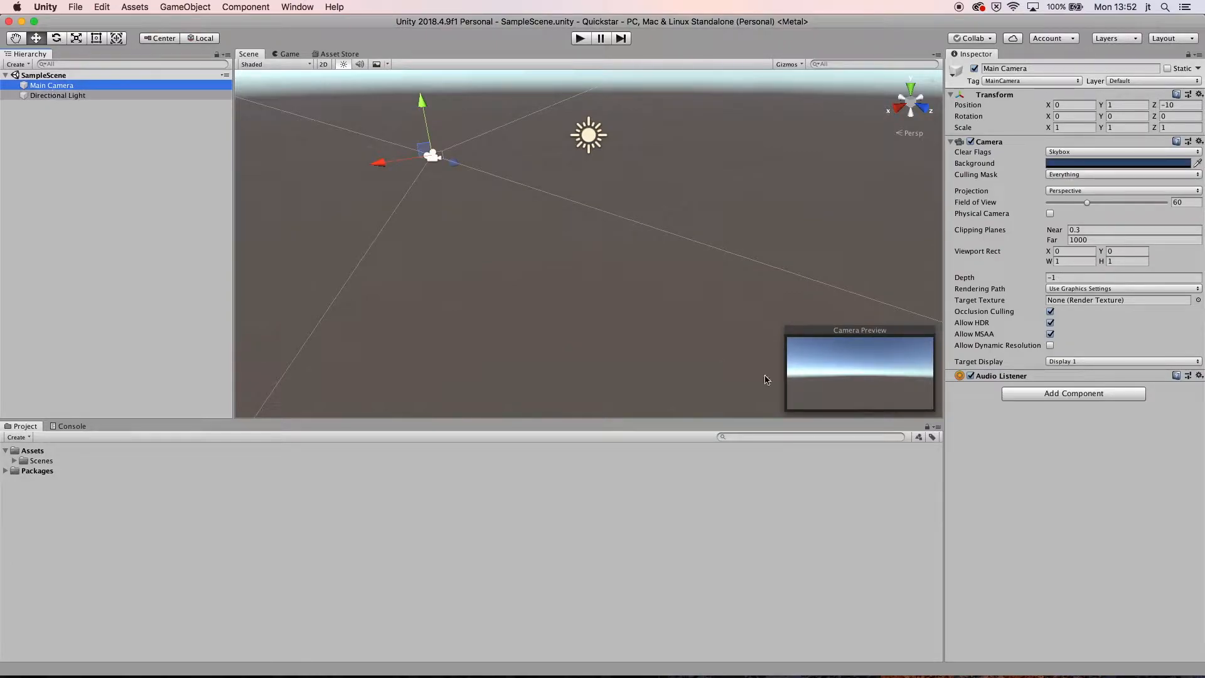
{"action": "left_click", "coordinate": [292, 54]}
{"action": "left_click", "coordinate": [254, 56]}
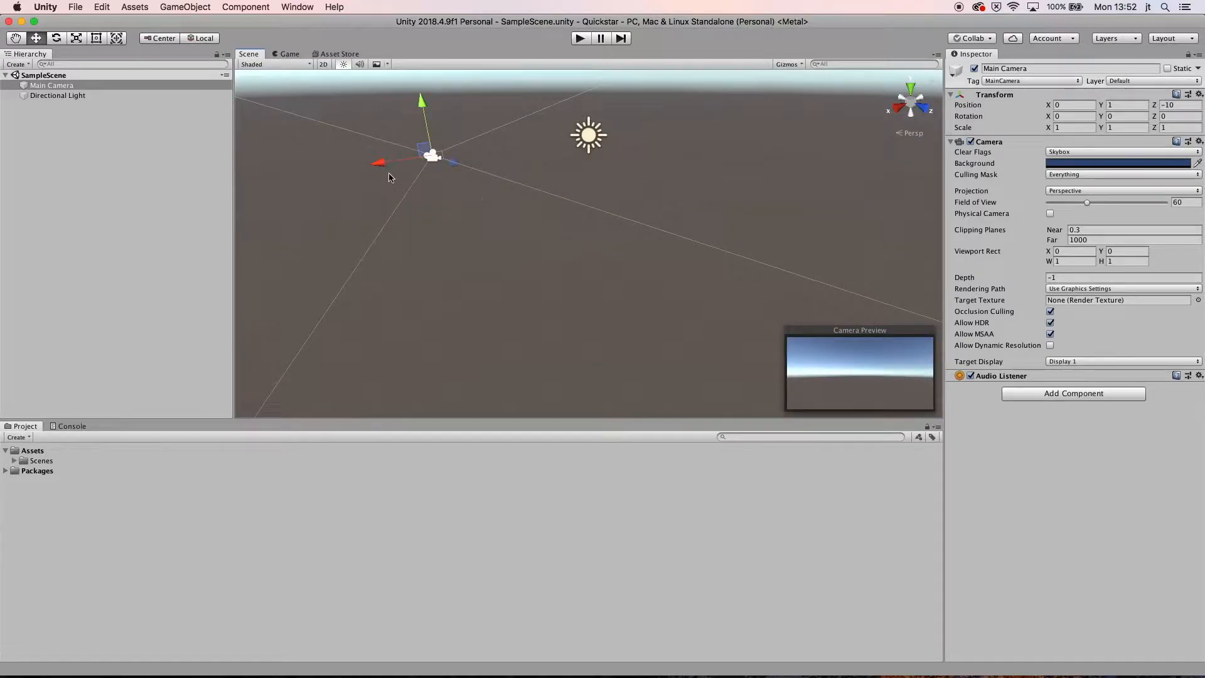
- Move the Main Camera along X to about 0.79, check the Rotate and Scale tools, and return to the Move tool
{"action": "left_click_drag", "start_coordinate": [378, 164], "coordinate": [354, 166]}
{"action": "left_click", "coordinate": [55, 40]}
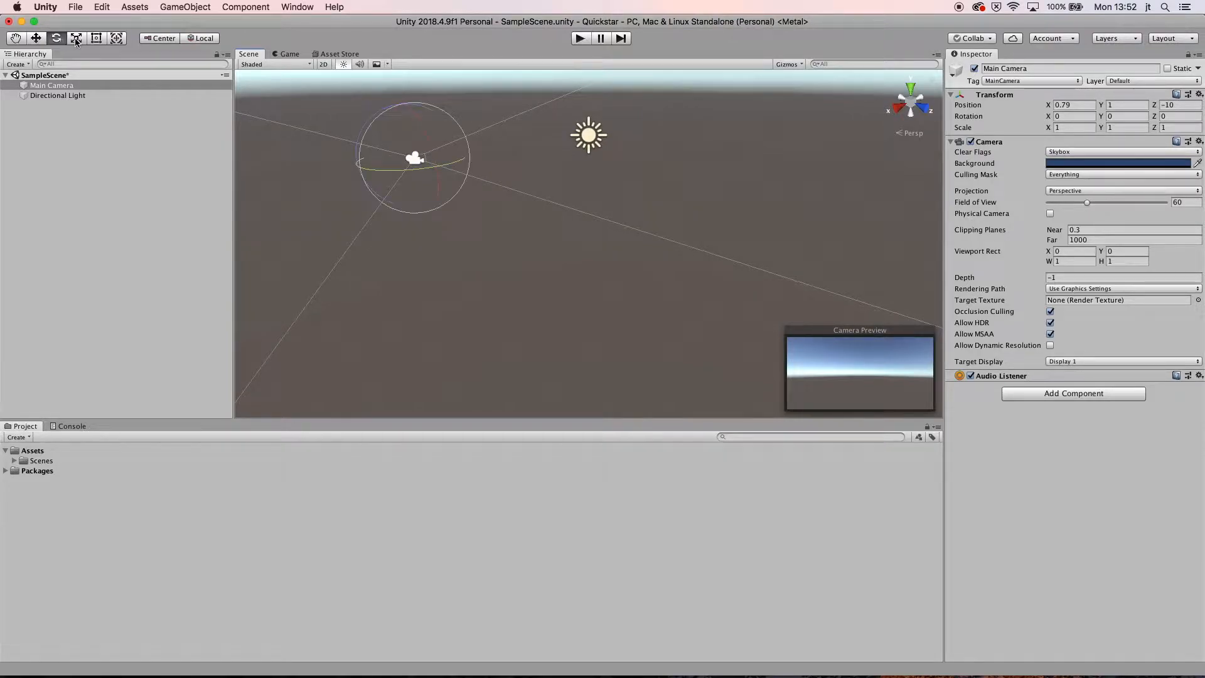
{"action": "left_click", "coordinate": [76, 39]}
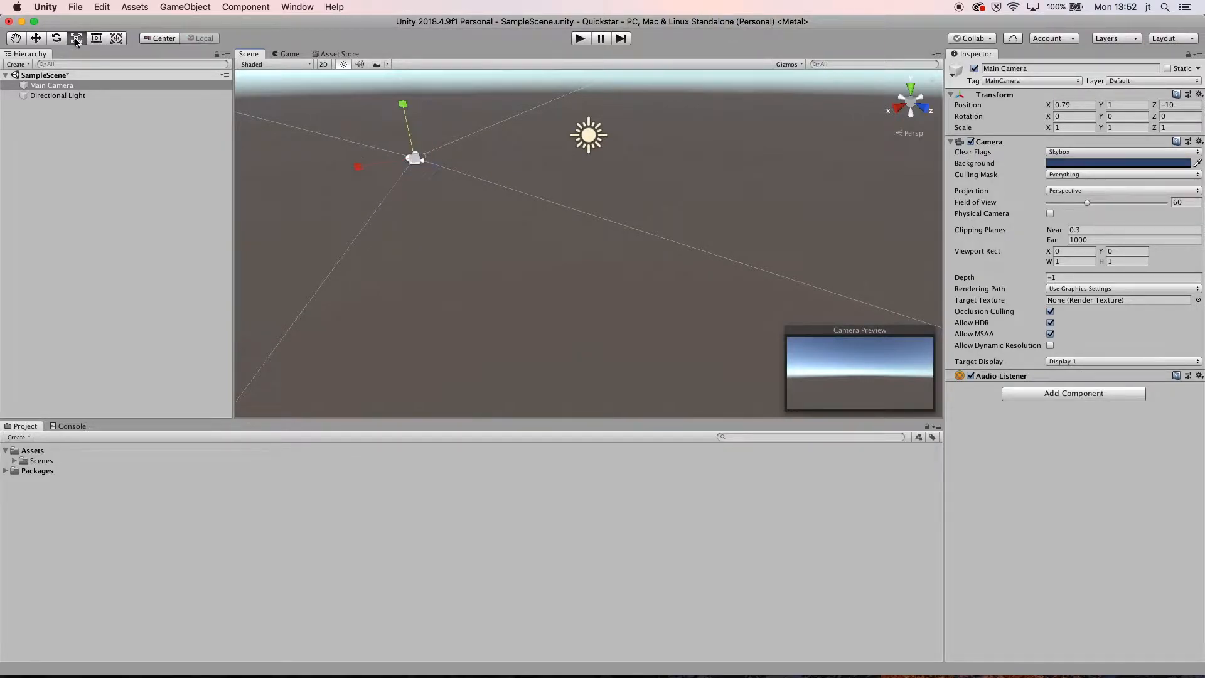
{"action": "left_click", "coordinate": [33, 39]}
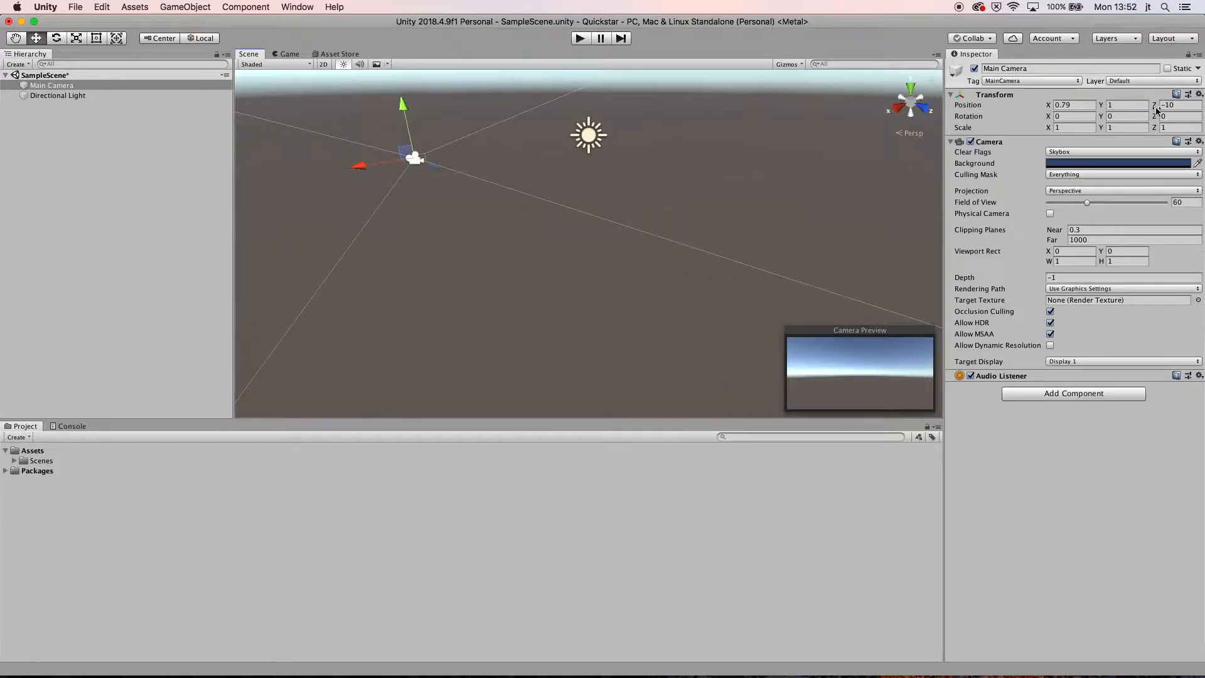
- Inspect the Directional Light and Main Camera settings once more, and clear the selection
{"action": "left_click", "coordinate": [578, 143]}
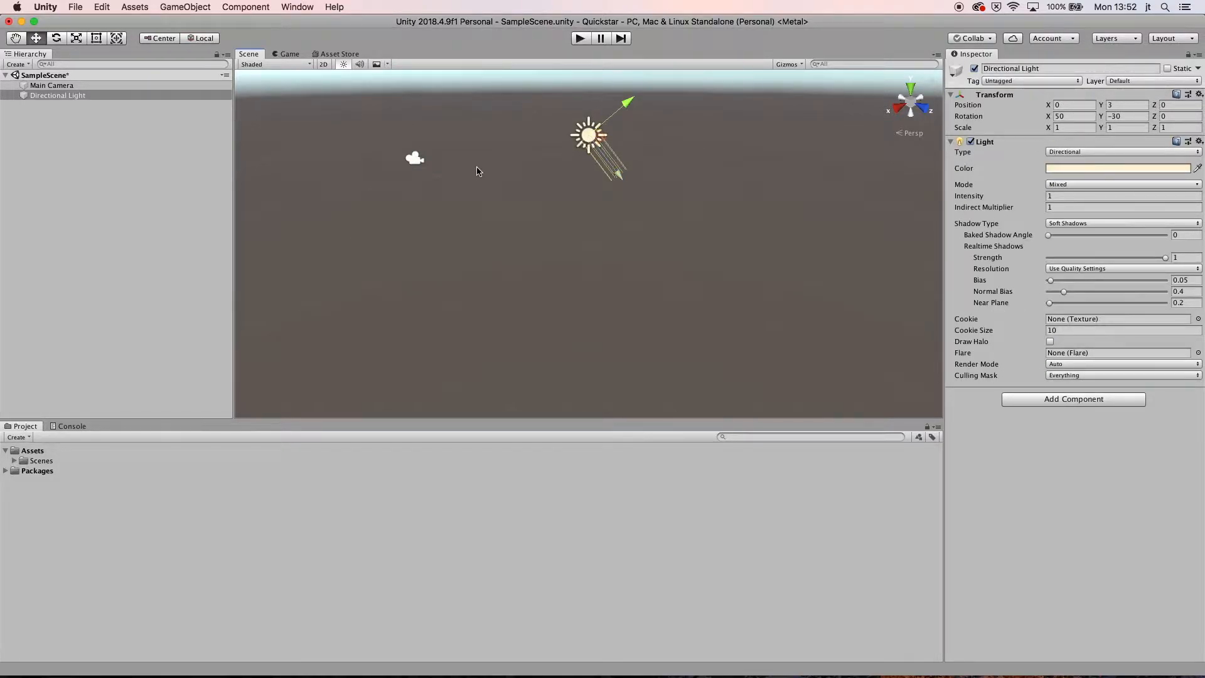
{"action": "left_click", "coordinate": [409, 161]}
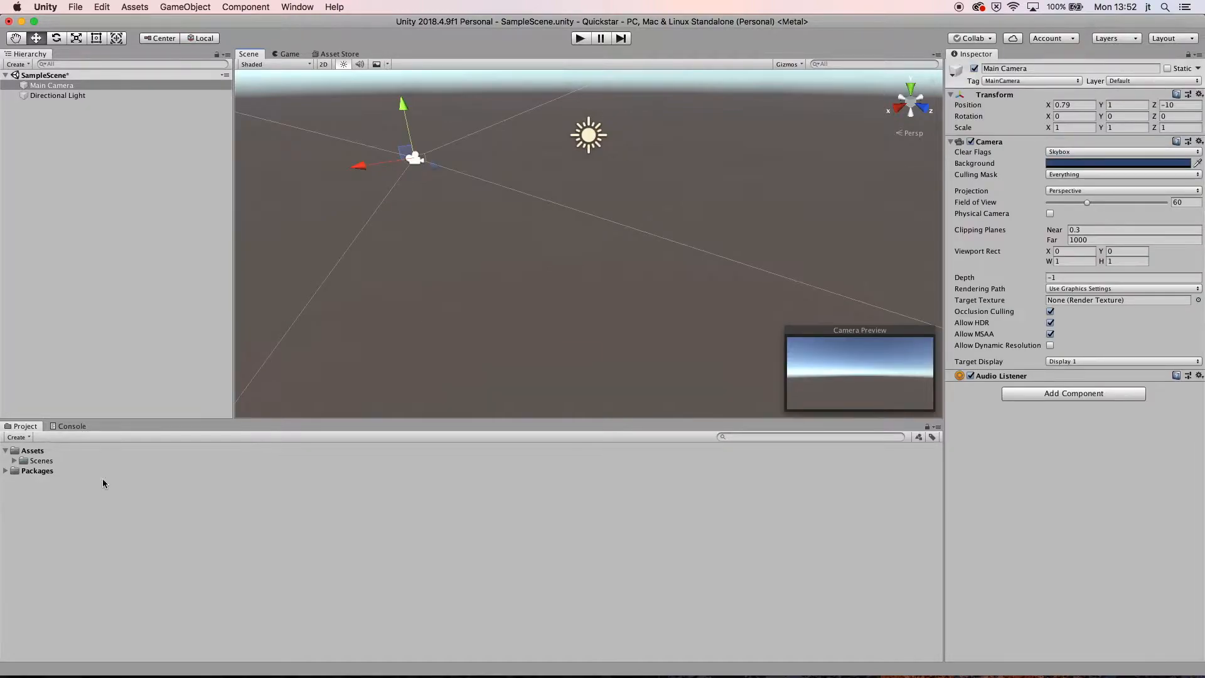
{"action": "left_click", "coordinate": [84, 488]}
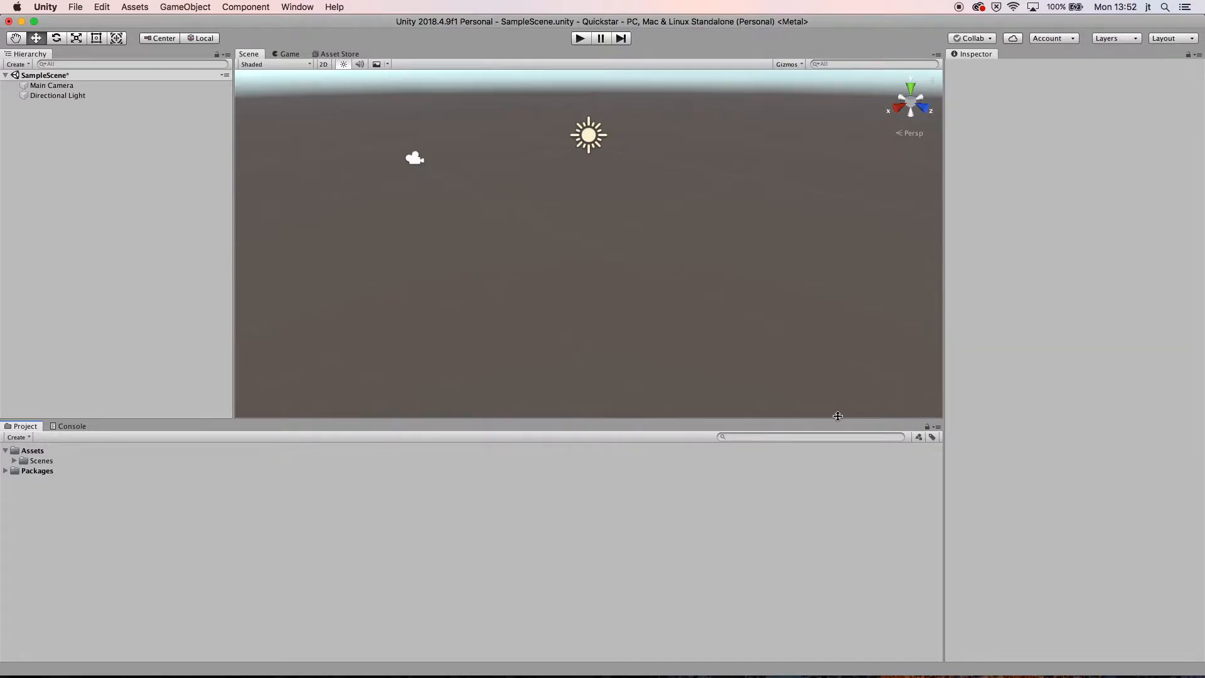
- Compare the Project window's Two Column and One Column layouts, viewing the contents of the Scenes folder in each
{"action": "left_click", "coordinate": [938, 427]}
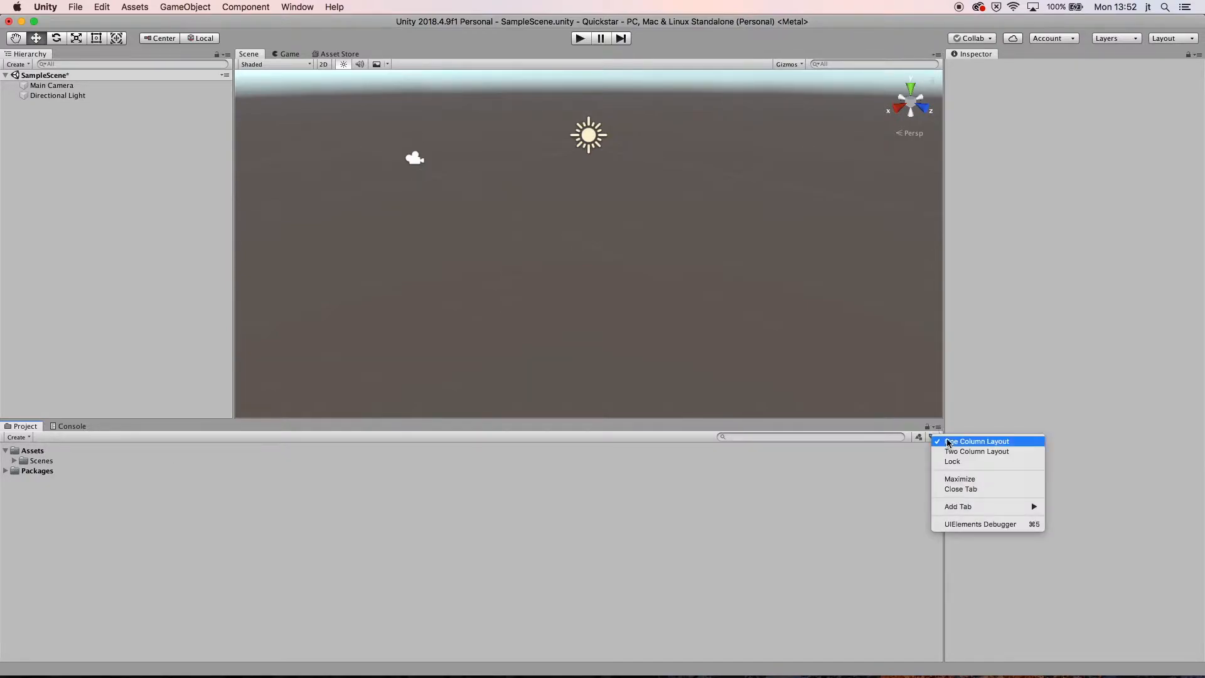
{"action": "left_click", "coordinate": [947, 451]}
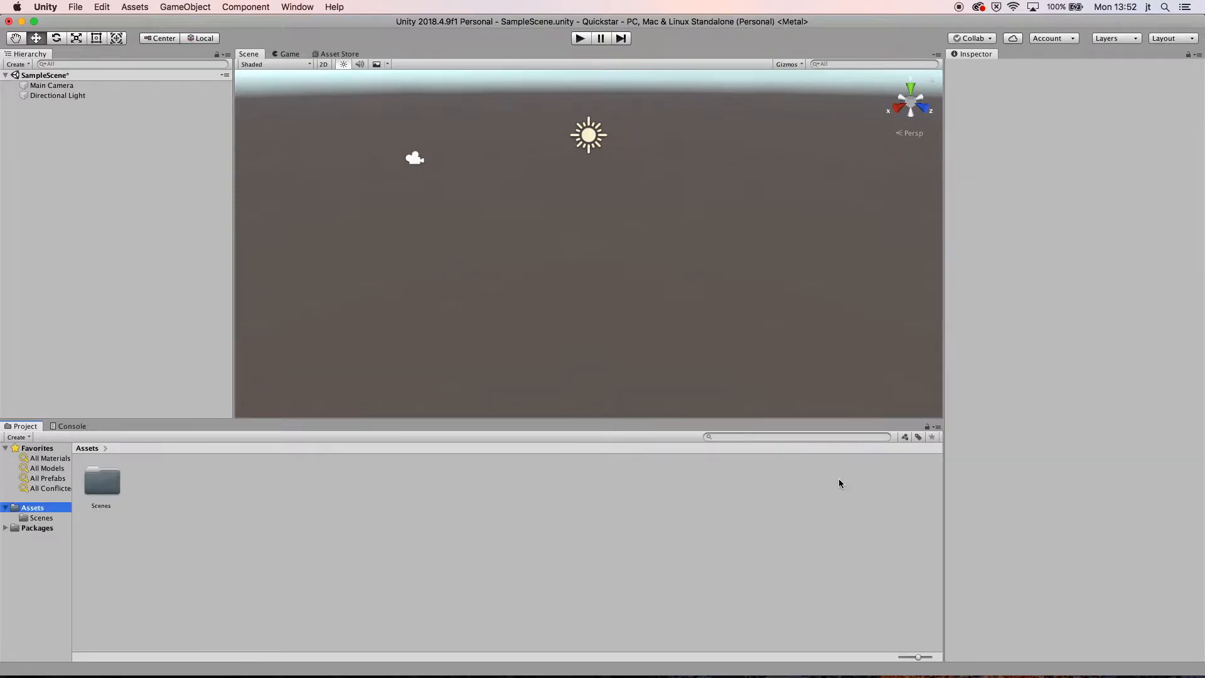
{"action": "double_click", "coordinate": [102, 481]}
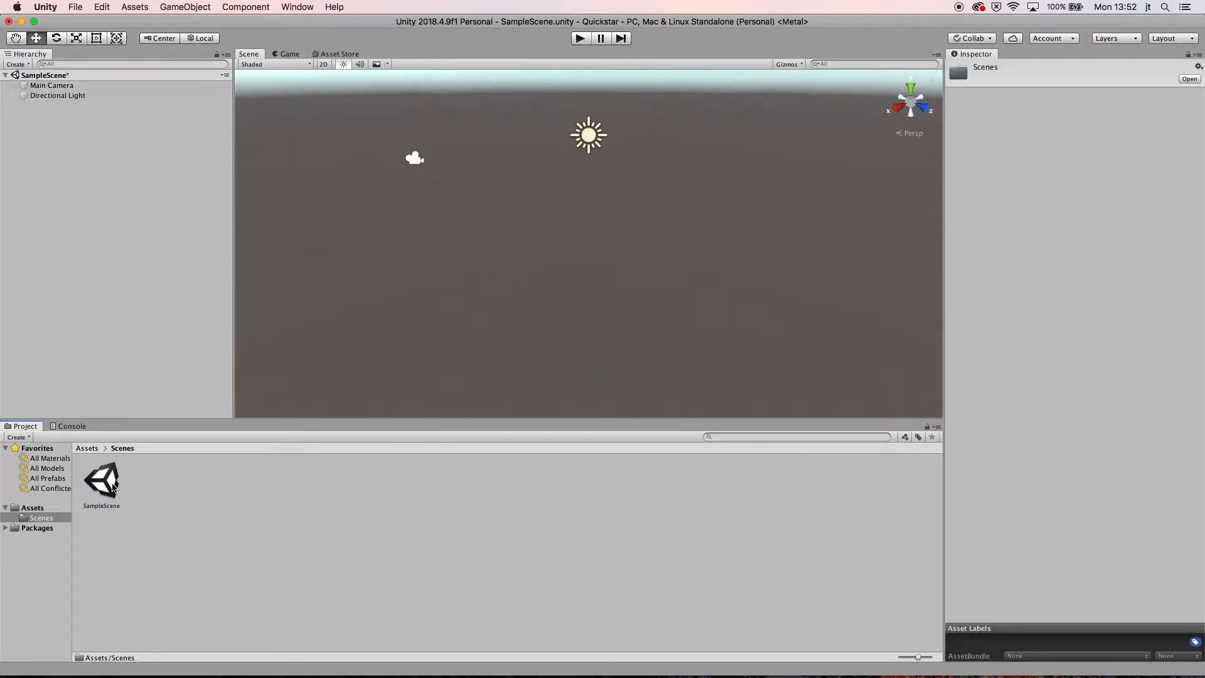
{"action": "left_click", "coordinate": [33, 507]}
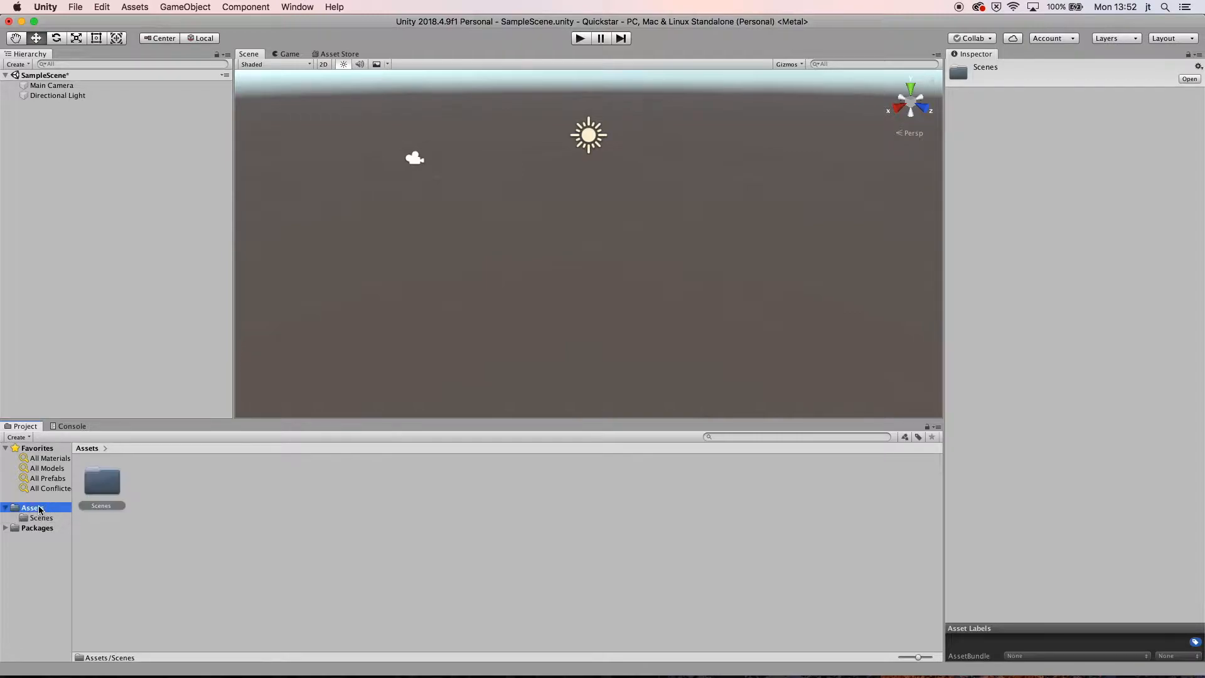
{"action": "left_click", "coordinate": [937, 427]}
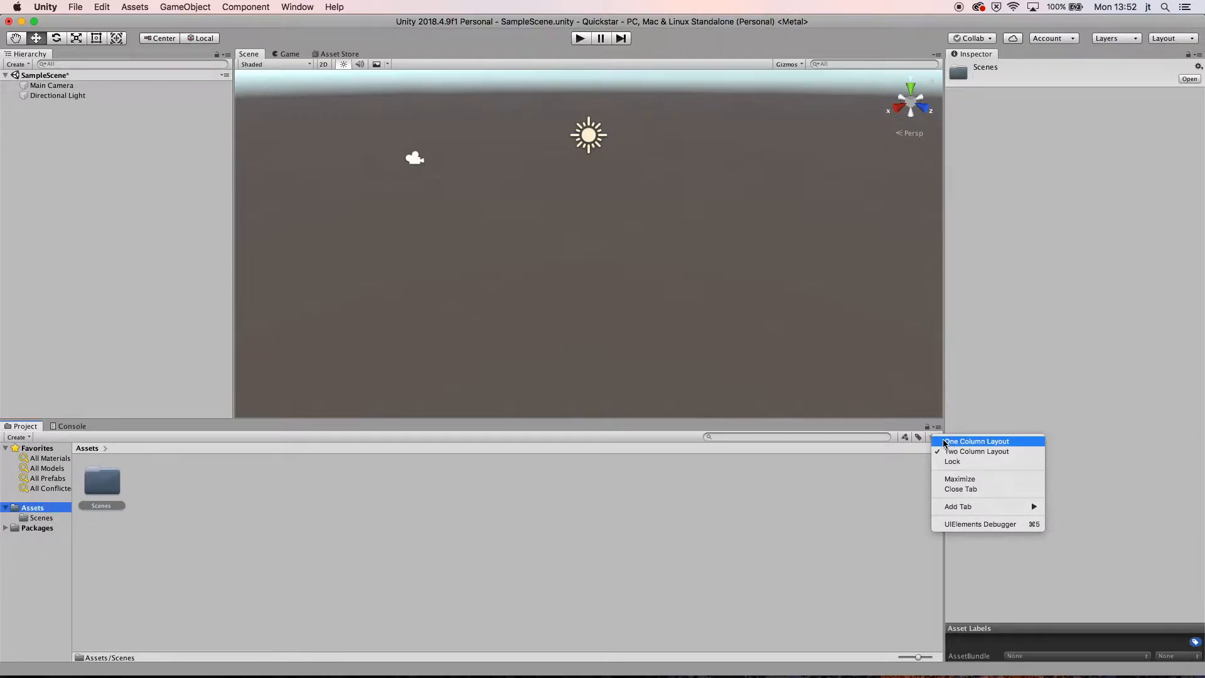
{"action": "left_click", "coordinate": [945, 442]}
{"action": "left_click", "coordinate": [15, 462]}
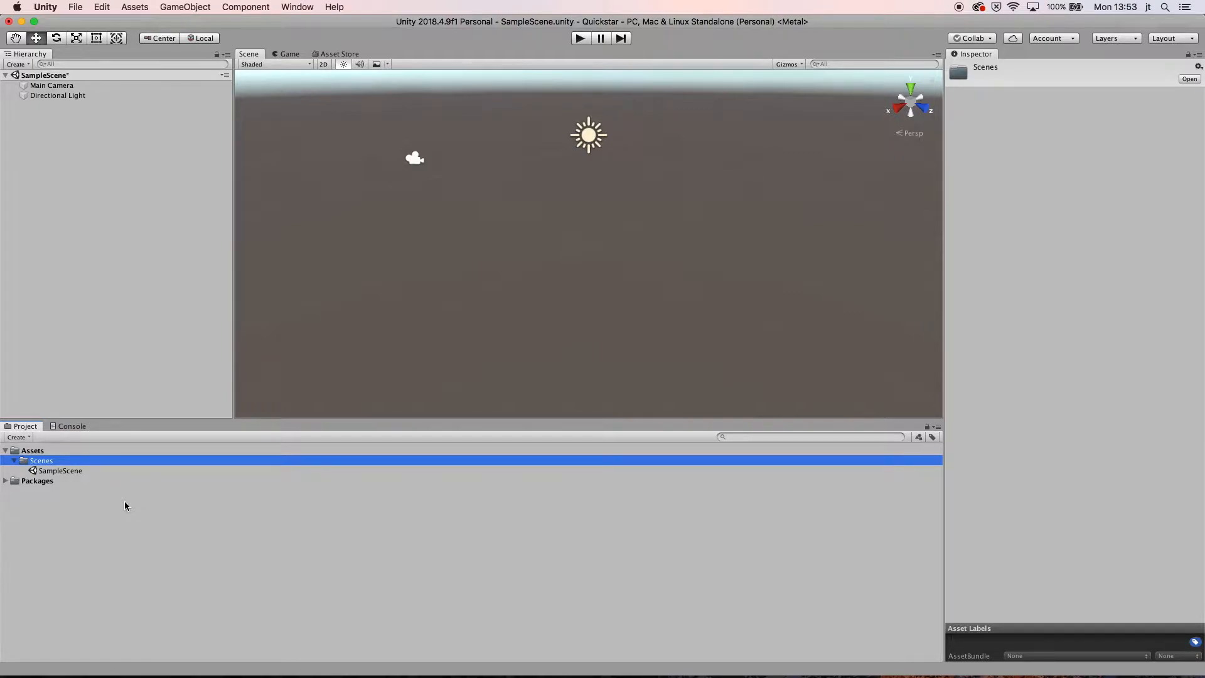
- Switch to Maya and save the cube scene as cube-001 in the project's scenes folder
{"action": "key", "text": "super+Tab"}
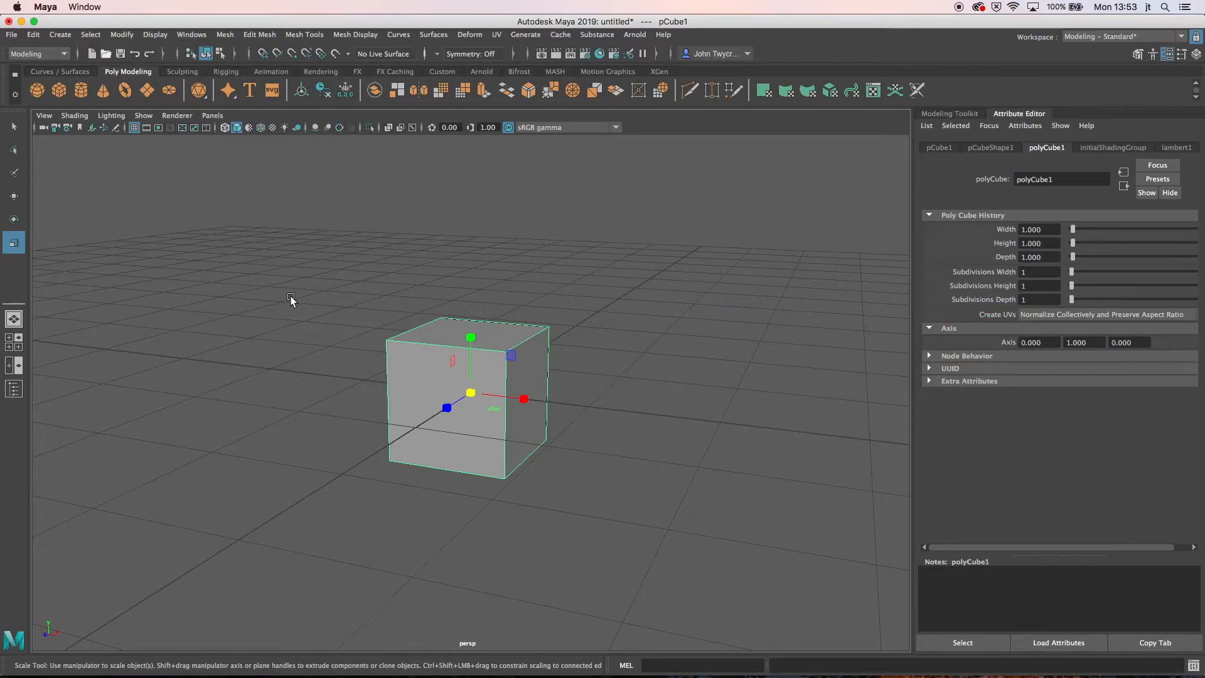
{"action": "left_click_drag", "start_coordinate": [280, 312], "coordinate": [229, 248], "text": "alt"}
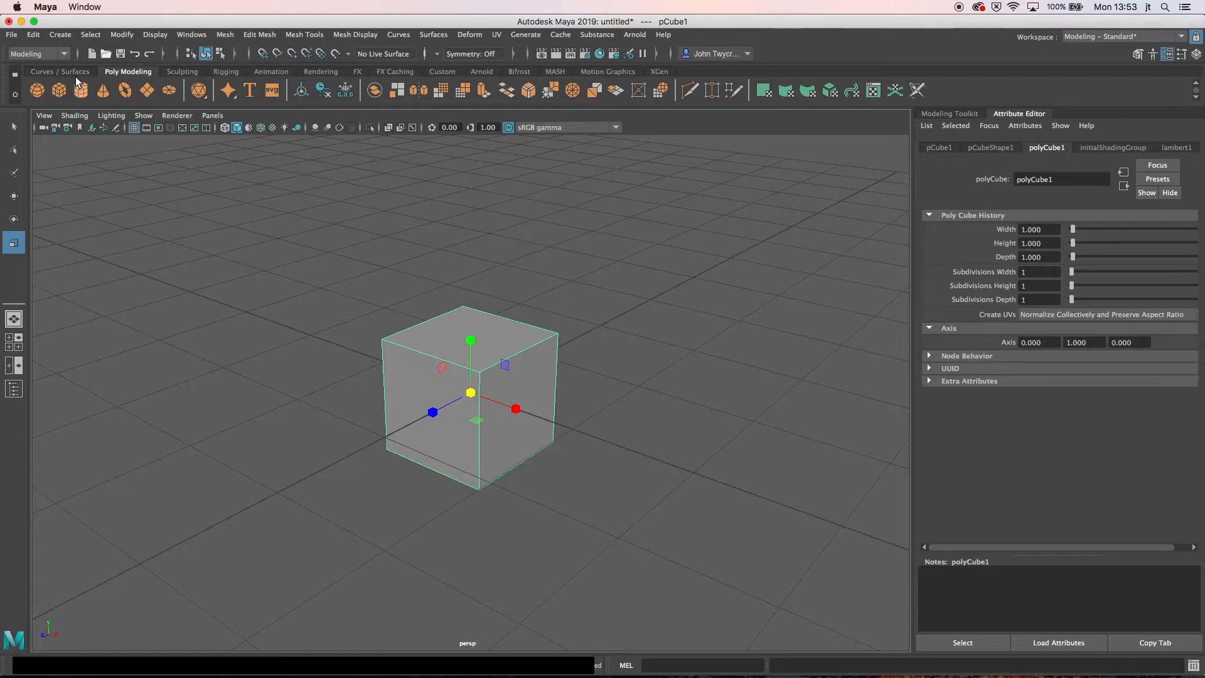
{"action": "left_click", "coordinate": [12, 35]}
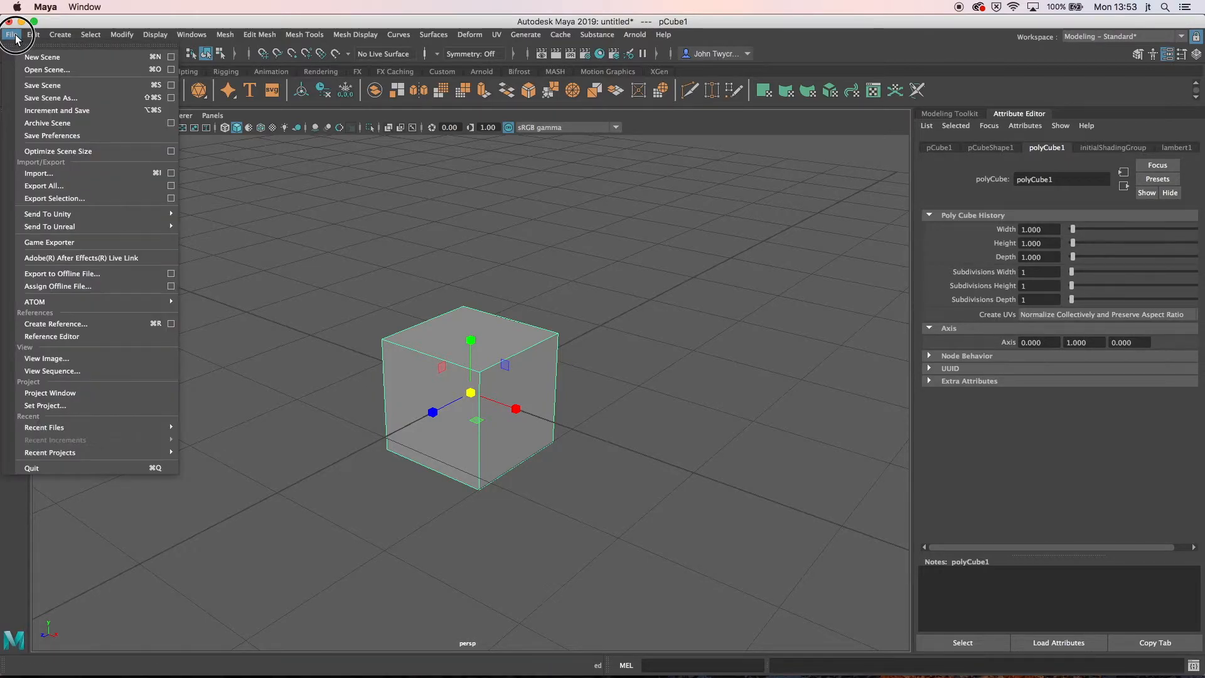
{"action": "left_click", "coordinate": [44, 88]}
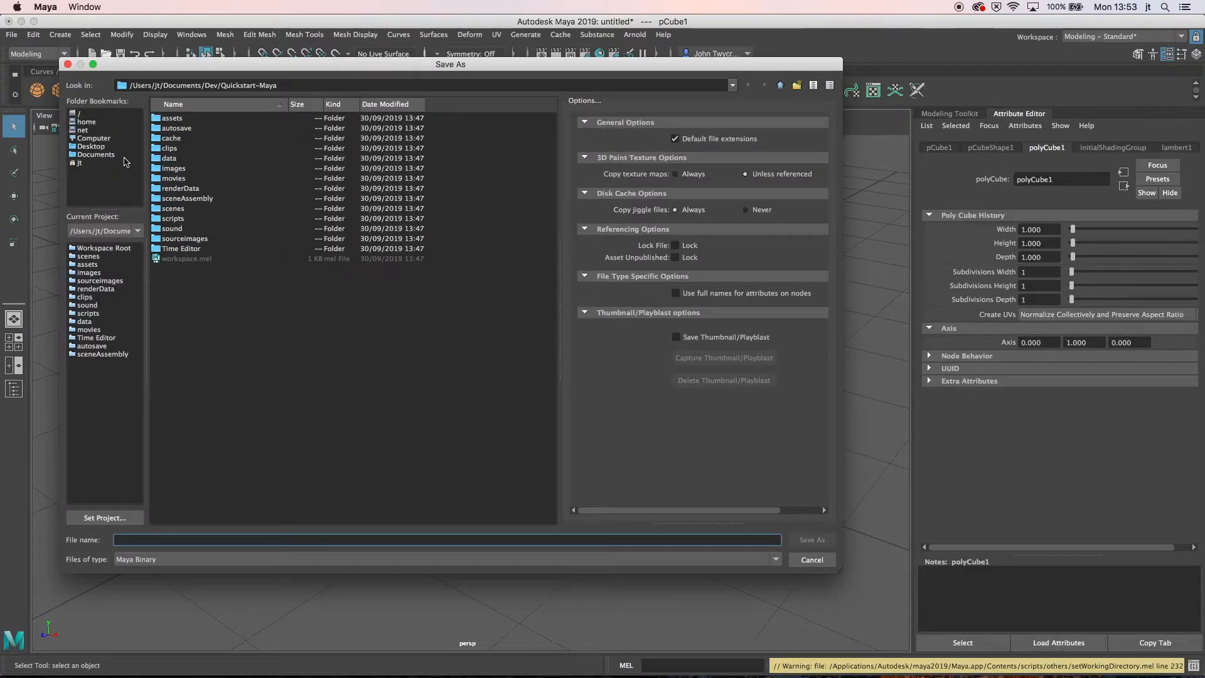
{"action": "type", "text": "cube-001"}
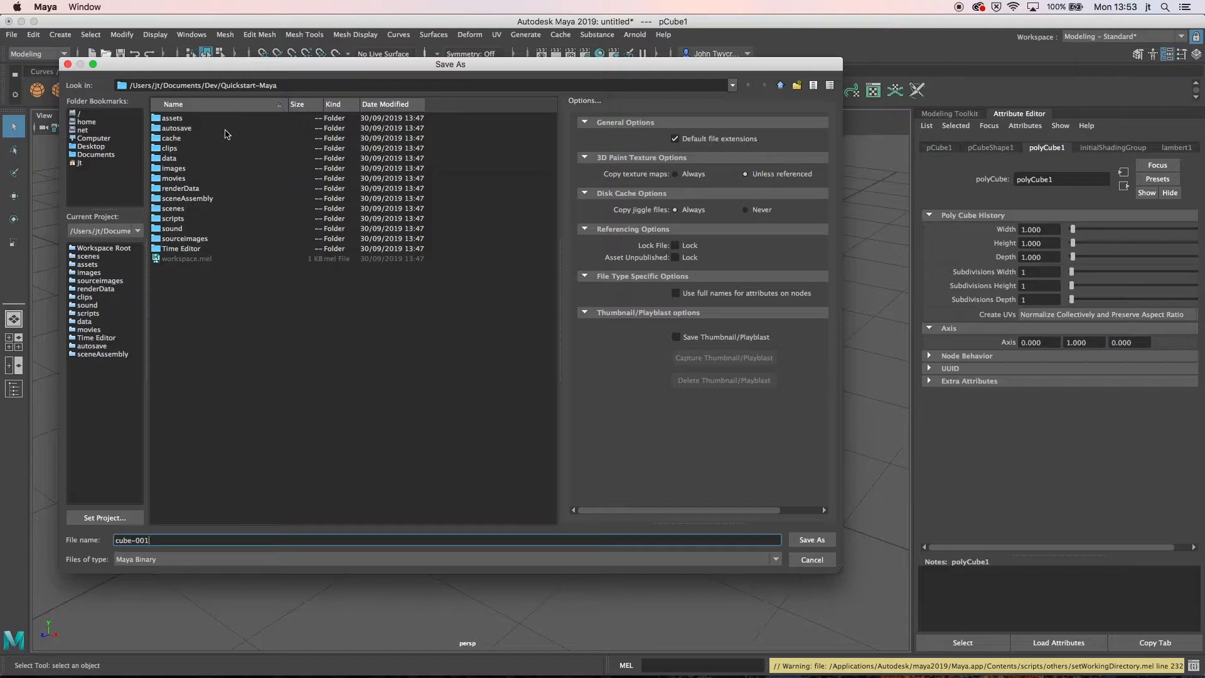
{"action": "double_click", "coordinate": [179, 208]}
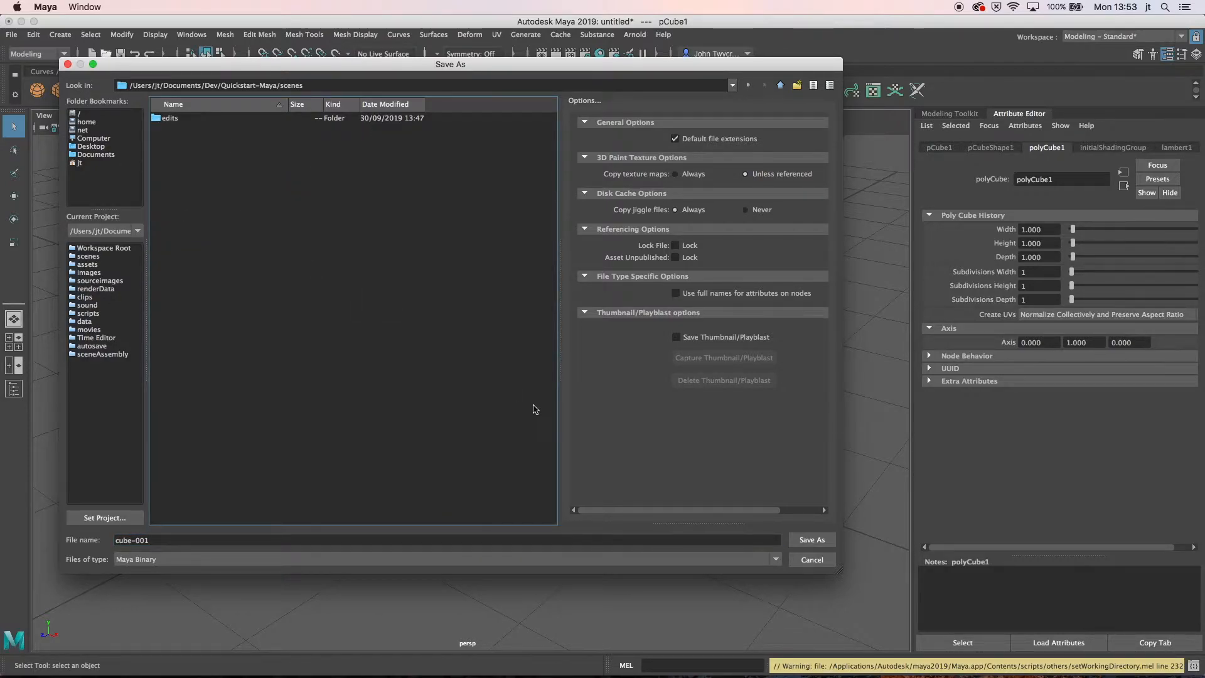
{"action": "left_click", "coordinate": [807, 541]}
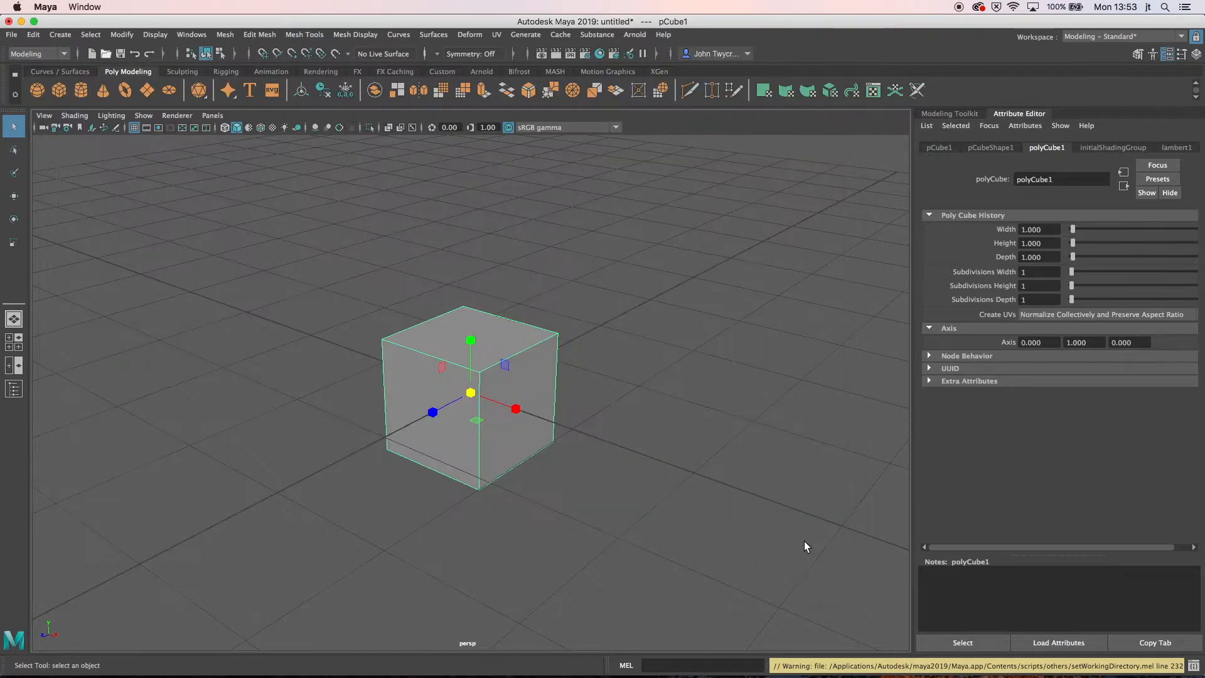
{"action": "key", "text": "r"}
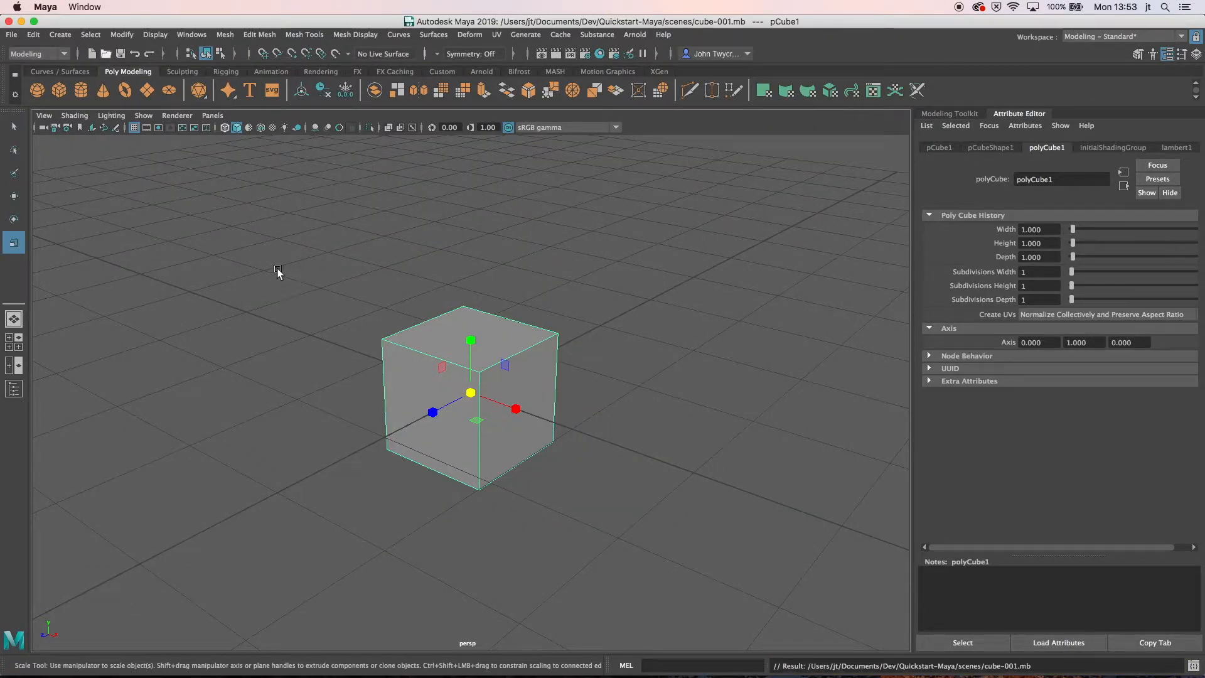
- Examine the workspace root and the scenes folder in the Save As dialog, leaving it without saving
{"action": "left_click", "coordinate": [12, 35]}
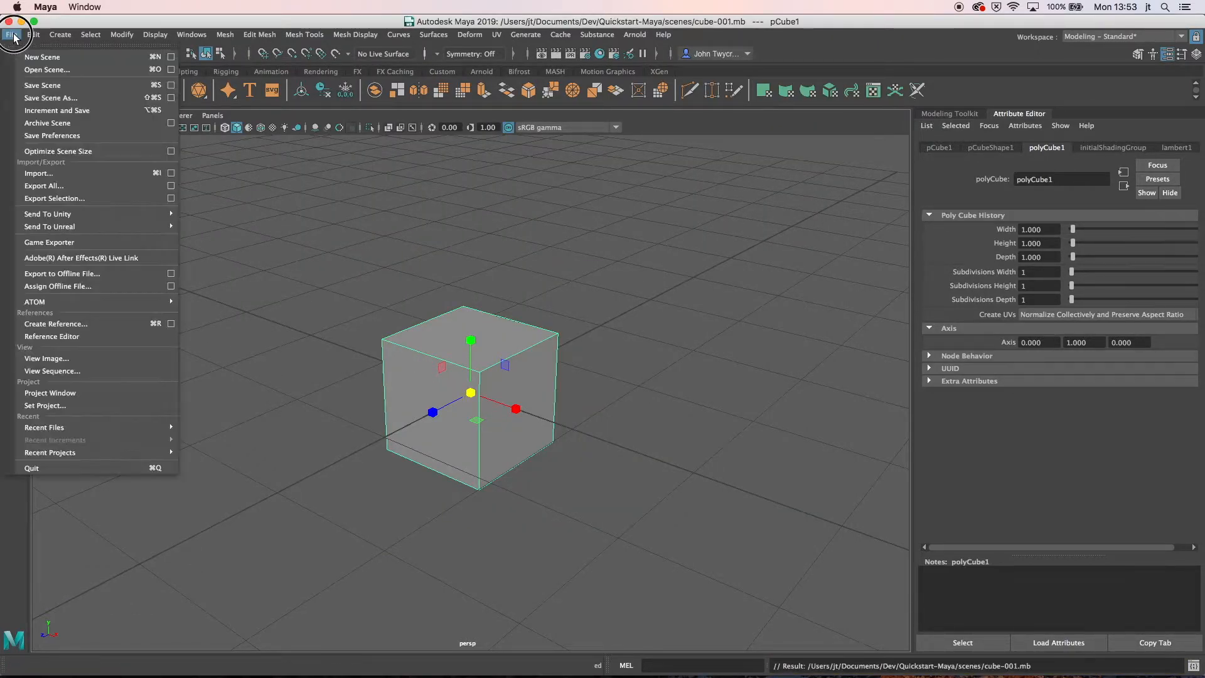
{"action": "left_click", "coordinate": [42, 98]}
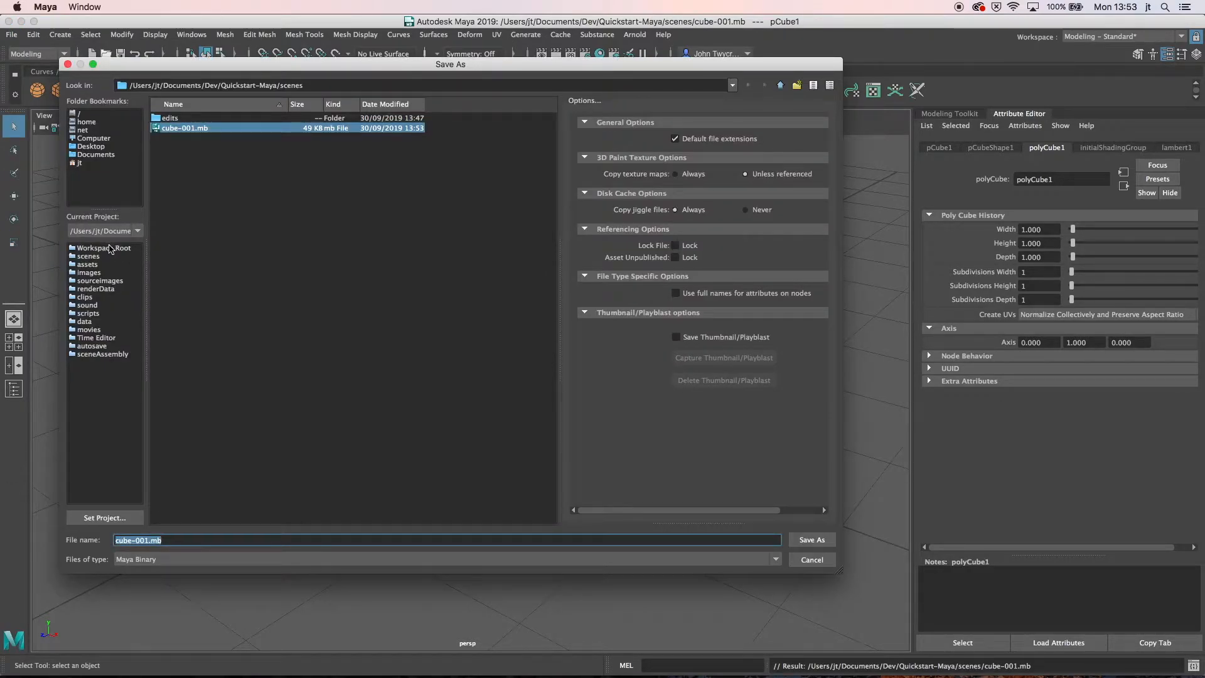
{"action": "left_click", "coordinate": [109, 249]}
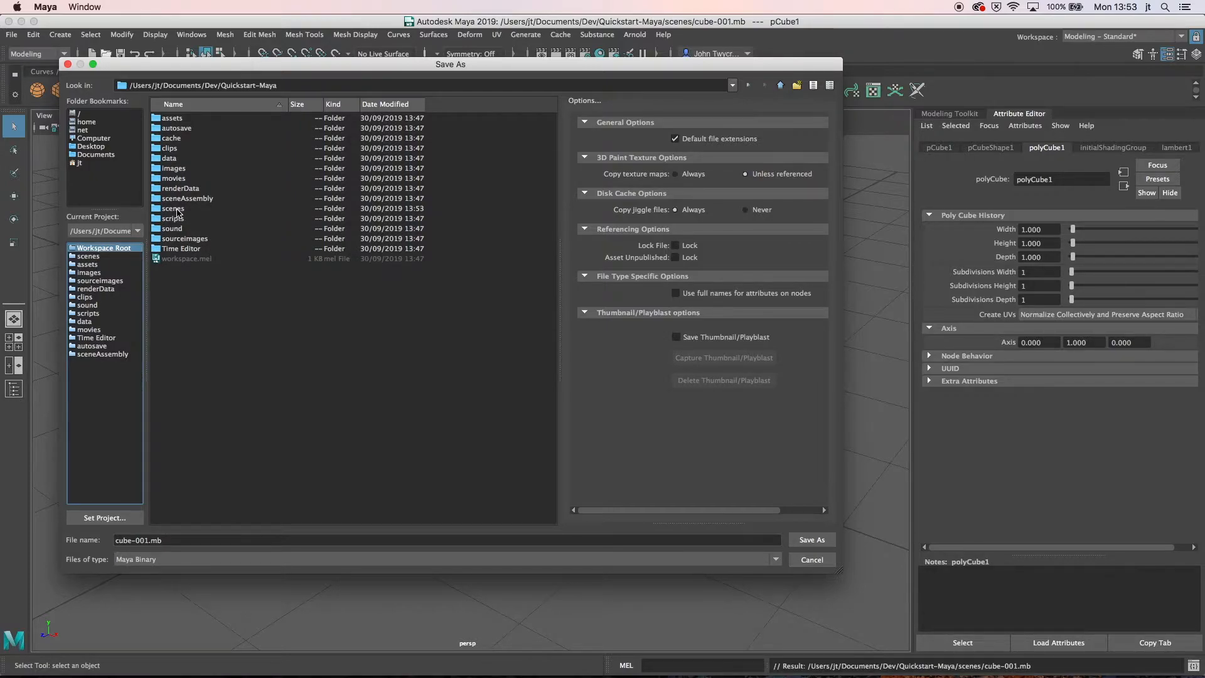
{"action": "double_click", "coordinate": [173, 209]}
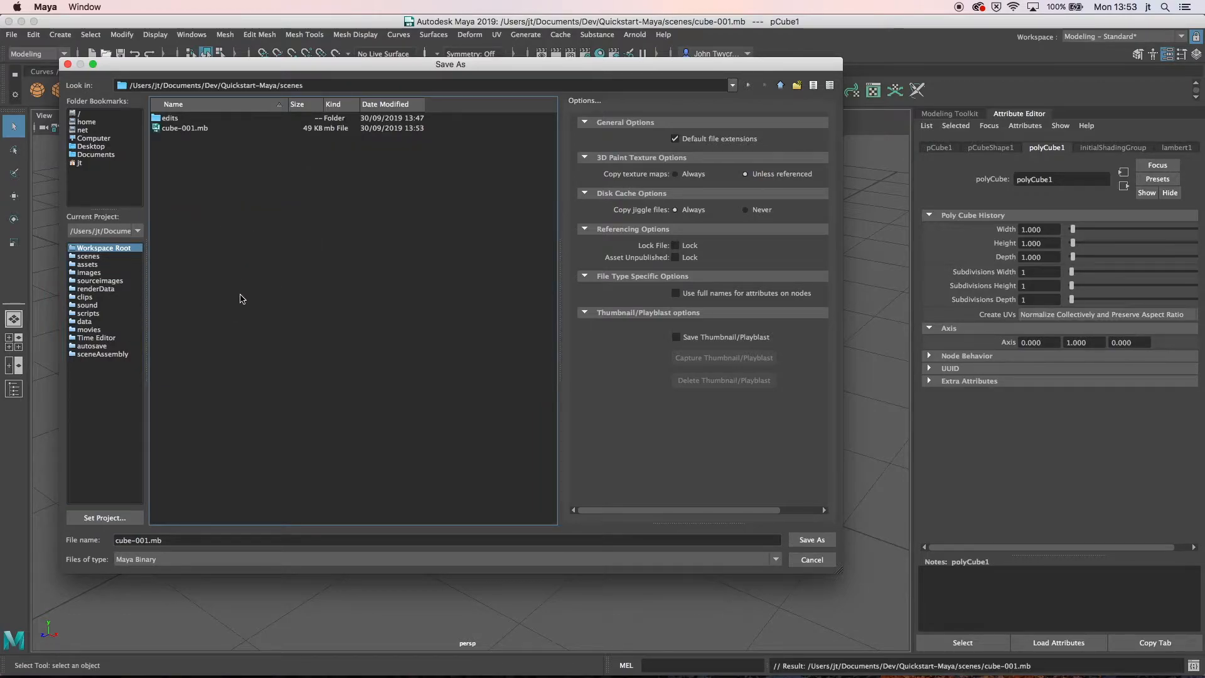
{"action": "left_click", "coordinate": [812, 540]}
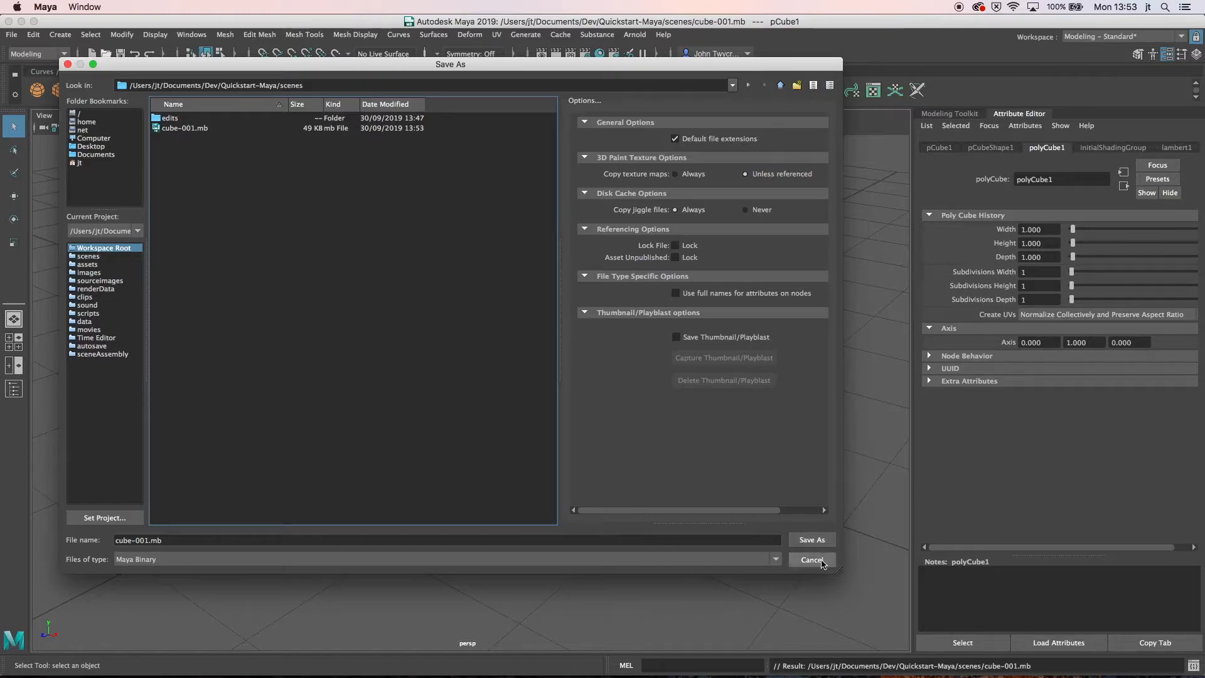
{"action": "key", "text": "r"}
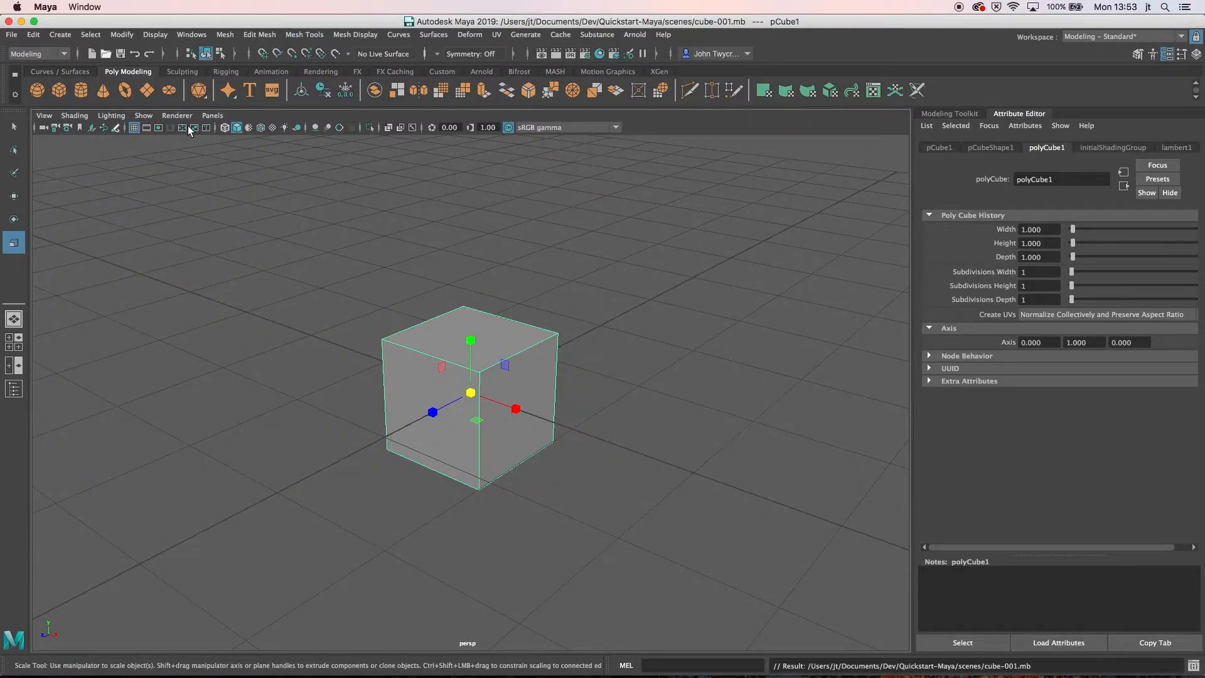
- Reselect the cube and set the Quickstar folder in Documents/Dev as the Unity project for sending FBX assets
{"action": "left_click", "coordinate": [371, 323]}
{"action": "left_click", "coordinate": [414, 338]}
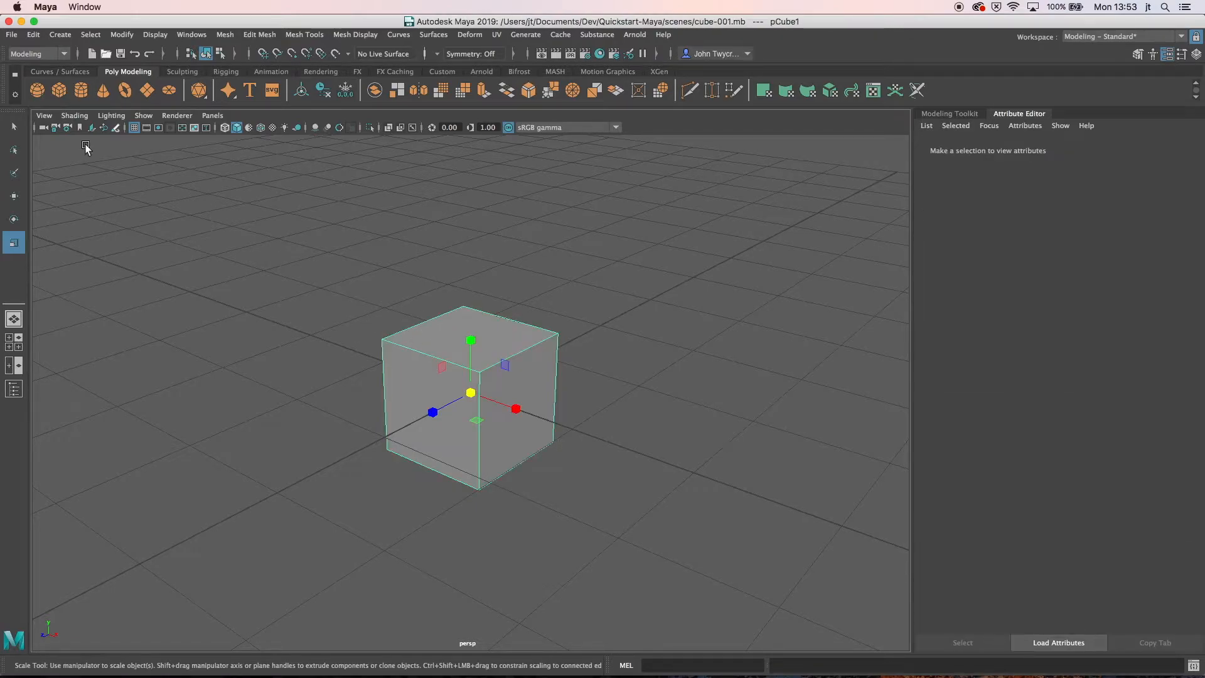
{"action": "left_click", "coordinate": [11, 35]}
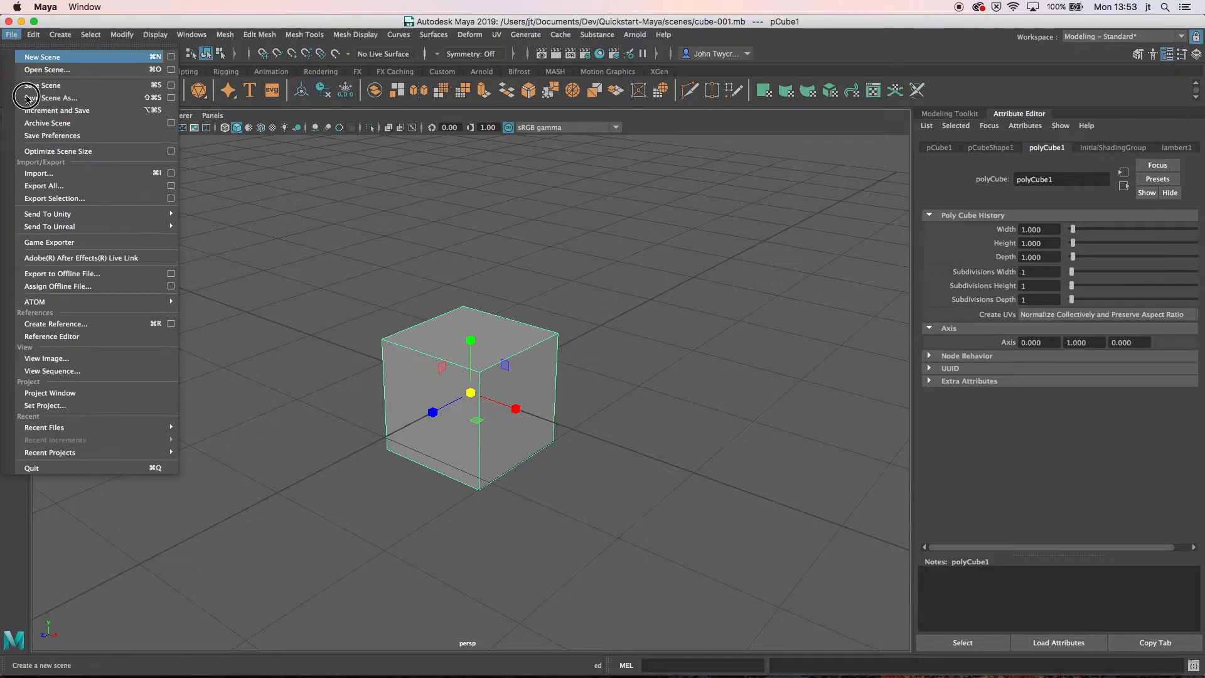
{"action": "mouse_move", "coordinate": [75, 226]}
{"action": "mouse_move", "coordinate": [125, 214]}
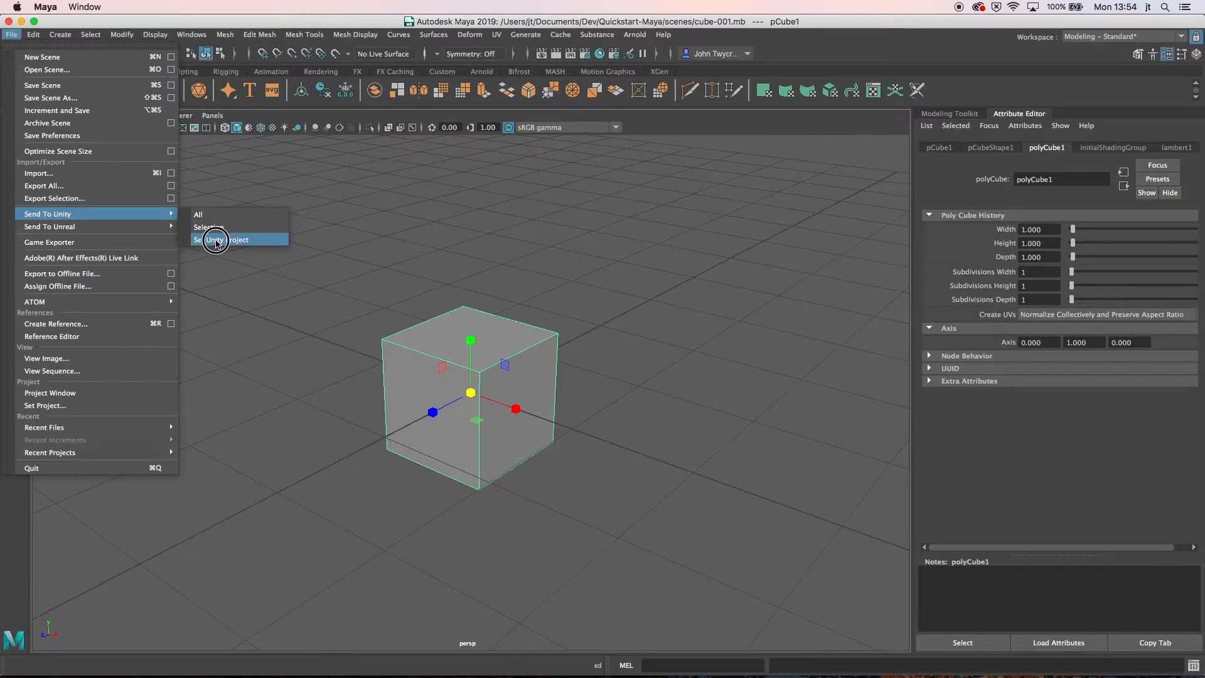
{"action": "left_click", "coordinate": [216, 240]}
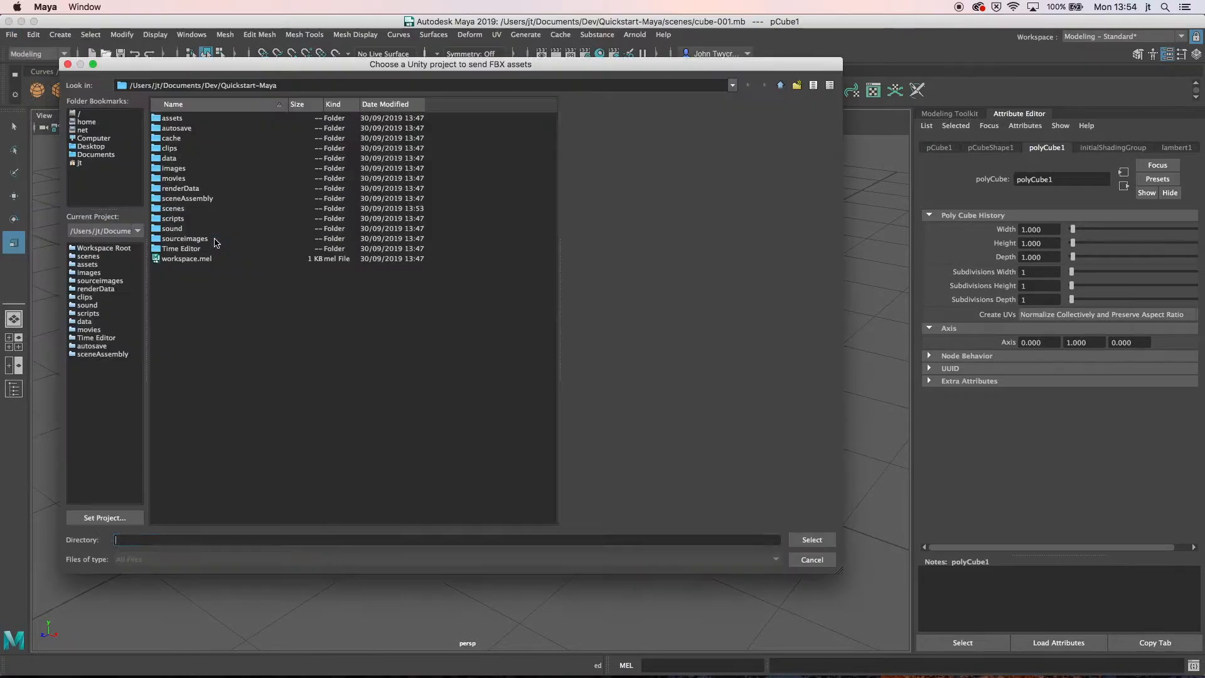
{"action": "left_click", "coordinate": [780, 85]}
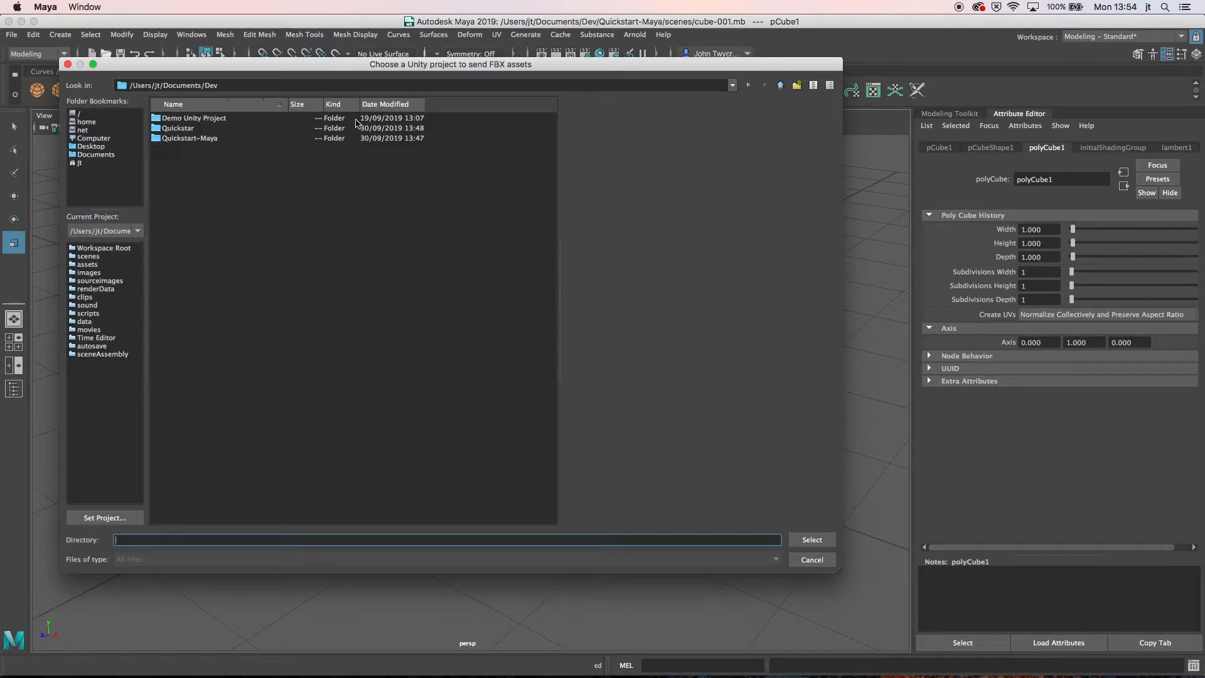
{"action": "double_click", "coordinate": [171, 128]}
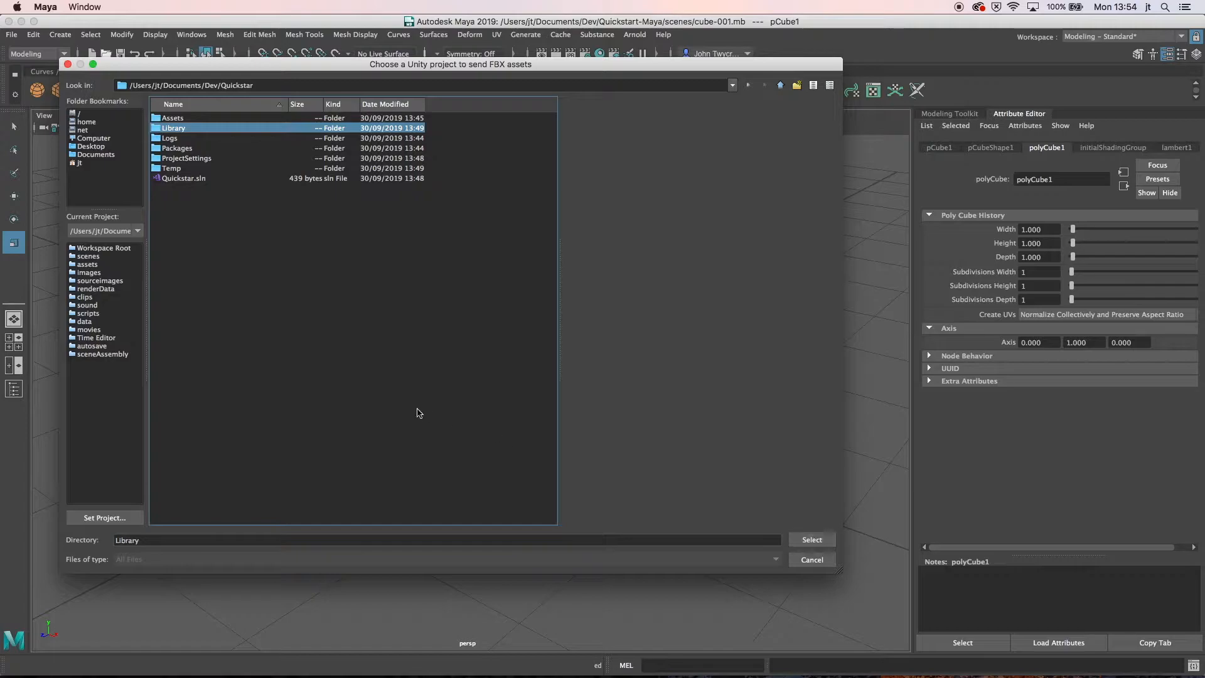
{"action": "left_click", "coordinate": [154, 540]}
{"action": "double_click", "coordinate": [151, 540]}
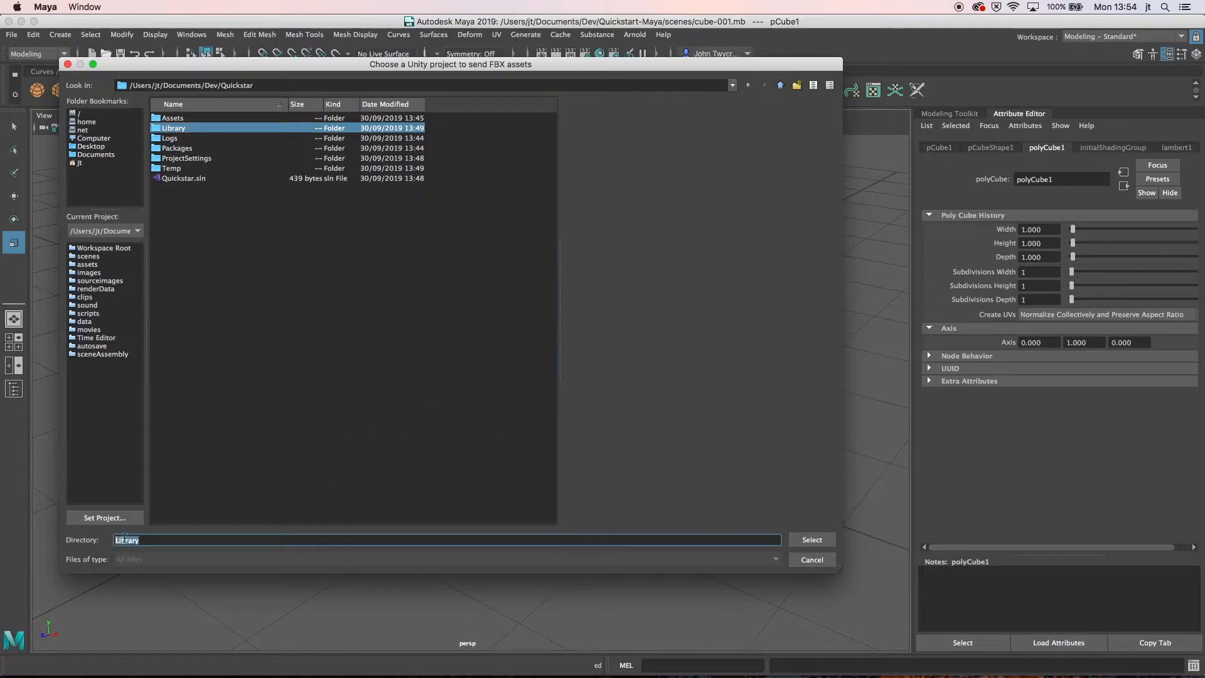
{"action": "key", "text": "BackSpace"}
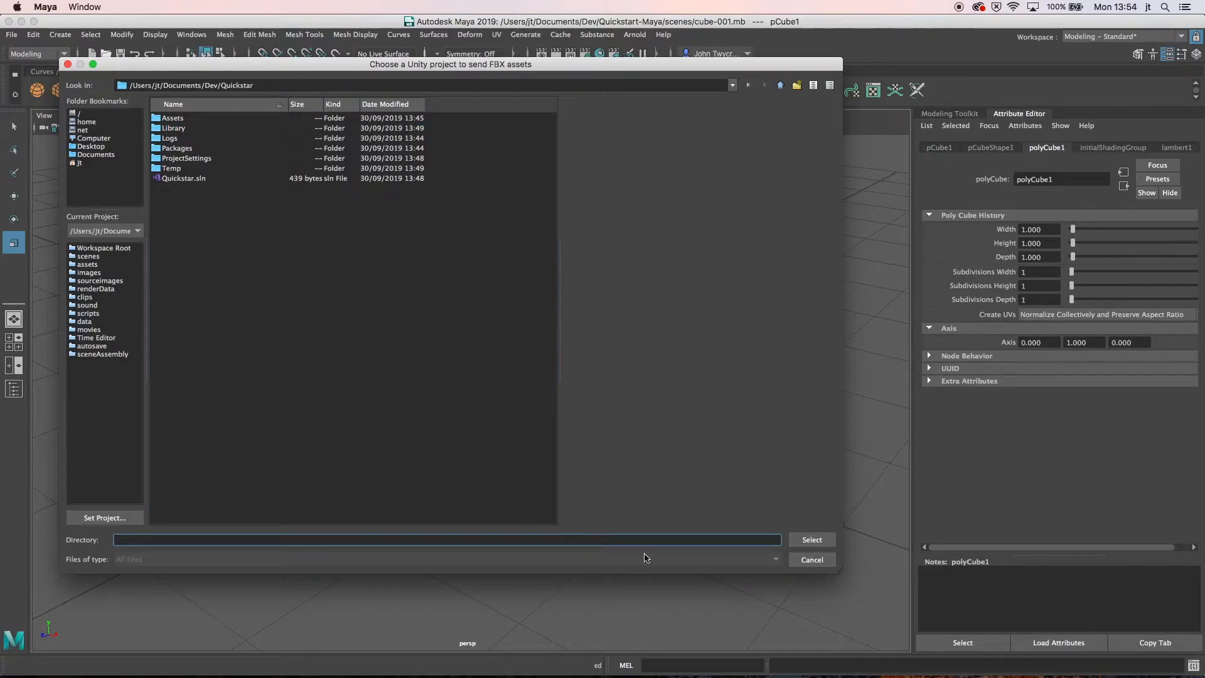
{"action": "left_click", "coordinate": [809, 540]}
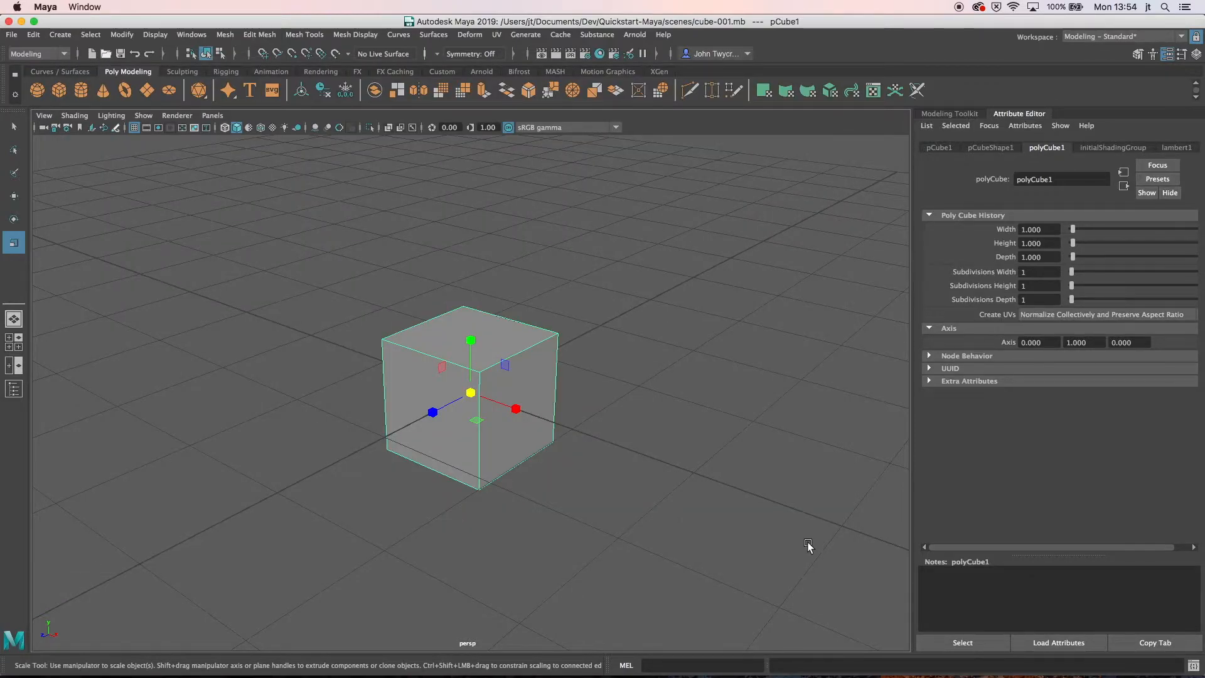
- Start sending the selected cube to Unity and set the FBX export preset to Autodesk Media & Entertainment
{"action": "left_click", "coordinate": [12, 36]}
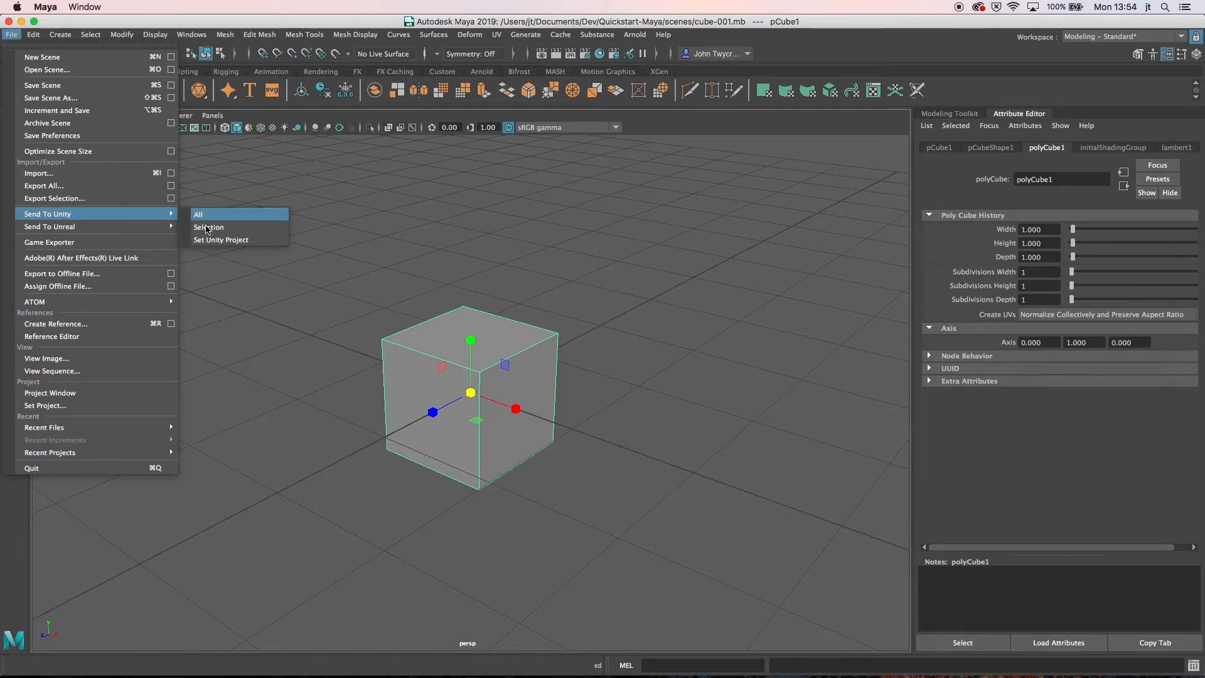
{"action": "left_click", "coordinate": [207, 227]}
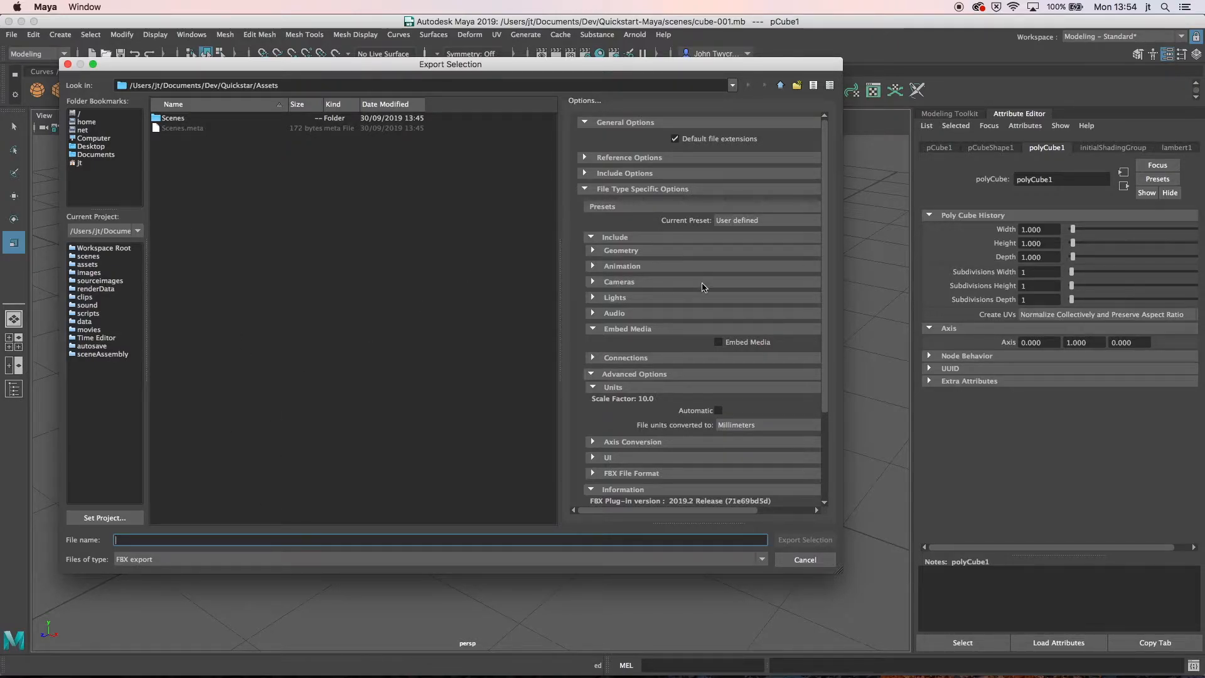
{"action": "scroll", "coordinate": [715, 288], "scroll_direction": "down", "scroll_amount": 4}
{"action": "scroll", "coordinate": [715, 289], "scroll_direction": "up", "scroll_amount": 2}
{"action": "left_click", "coordinate": [736, 183]}
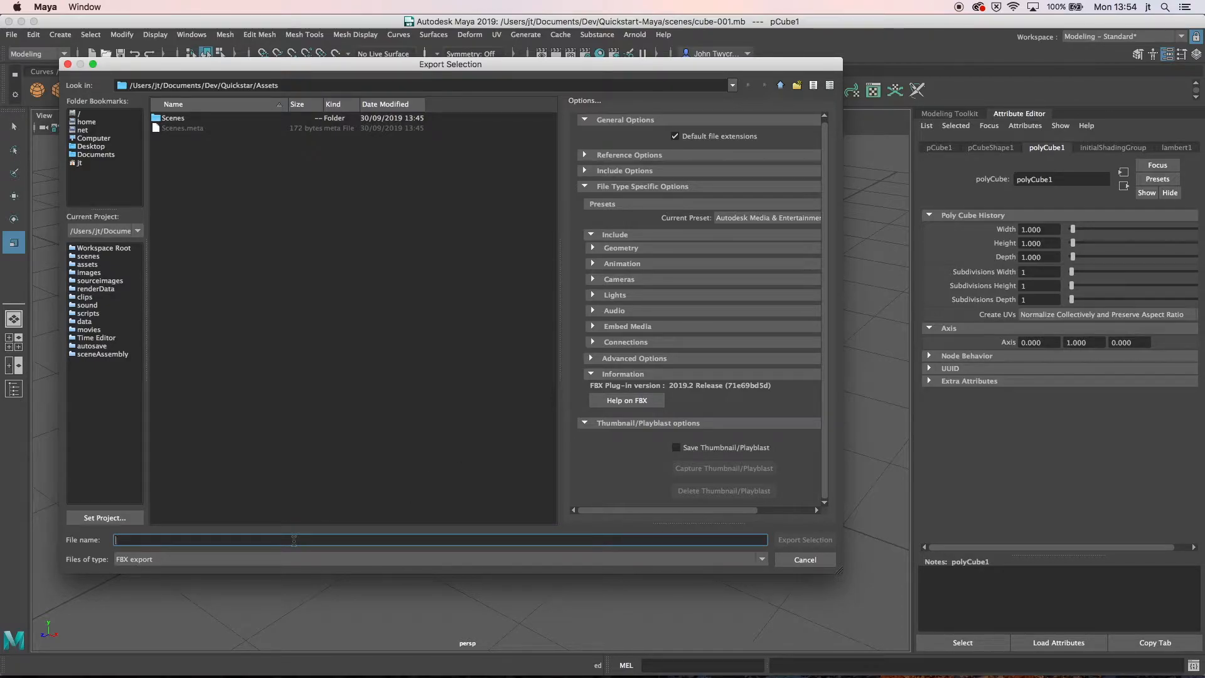
- Export the selected cube as cube-001 into the Unity project's Assets folder, and select the imported asset in Unity
{"action": "type", "text": "cube-001"}
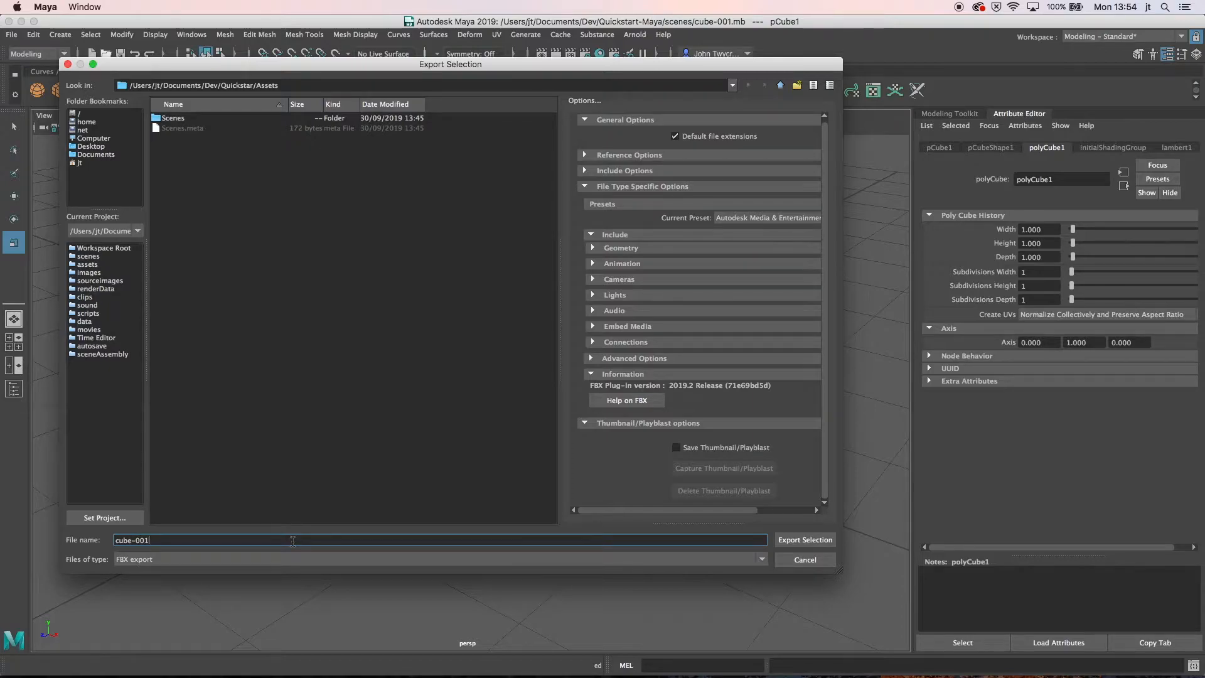
{"action": "key", "text": "Return"}
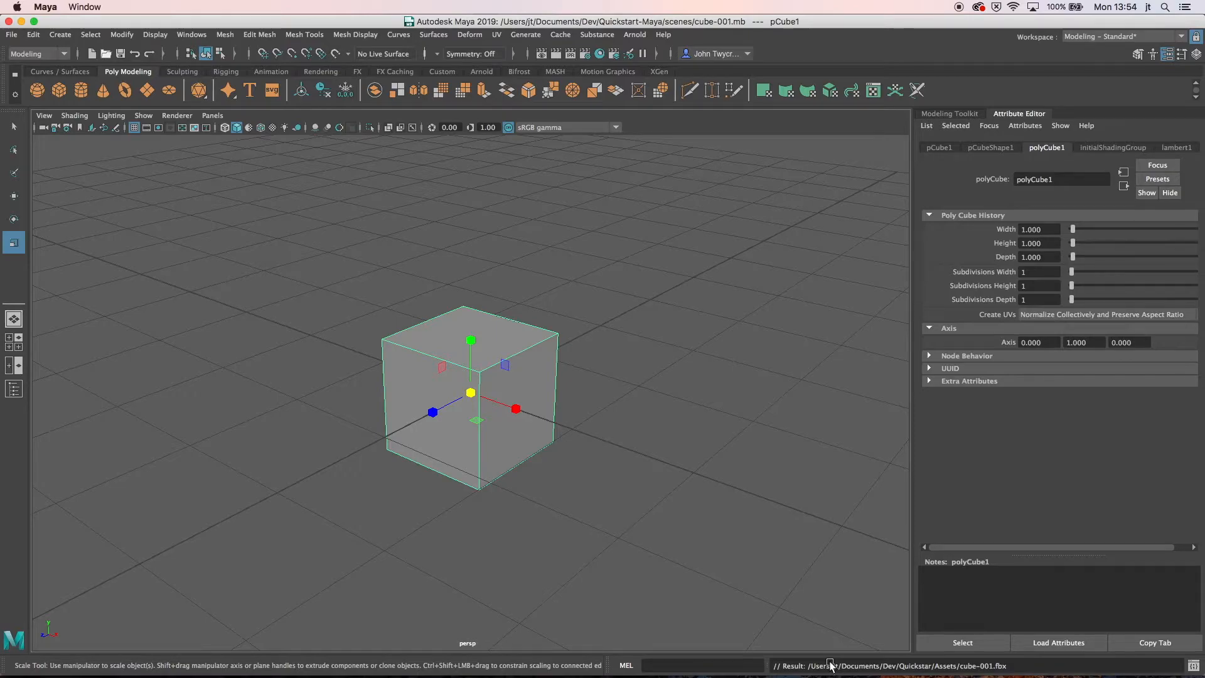
{"action": "key", "text": "super+Tab"}
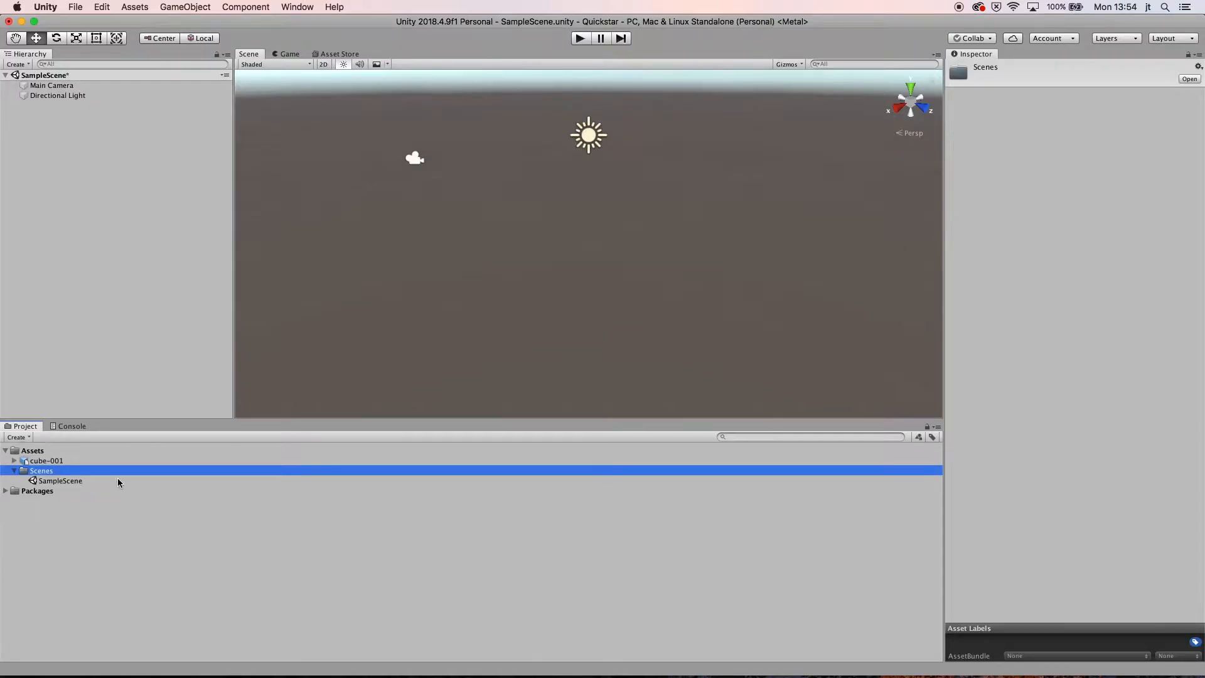
{"action": "left_click", "coordinate": [45, 461]}
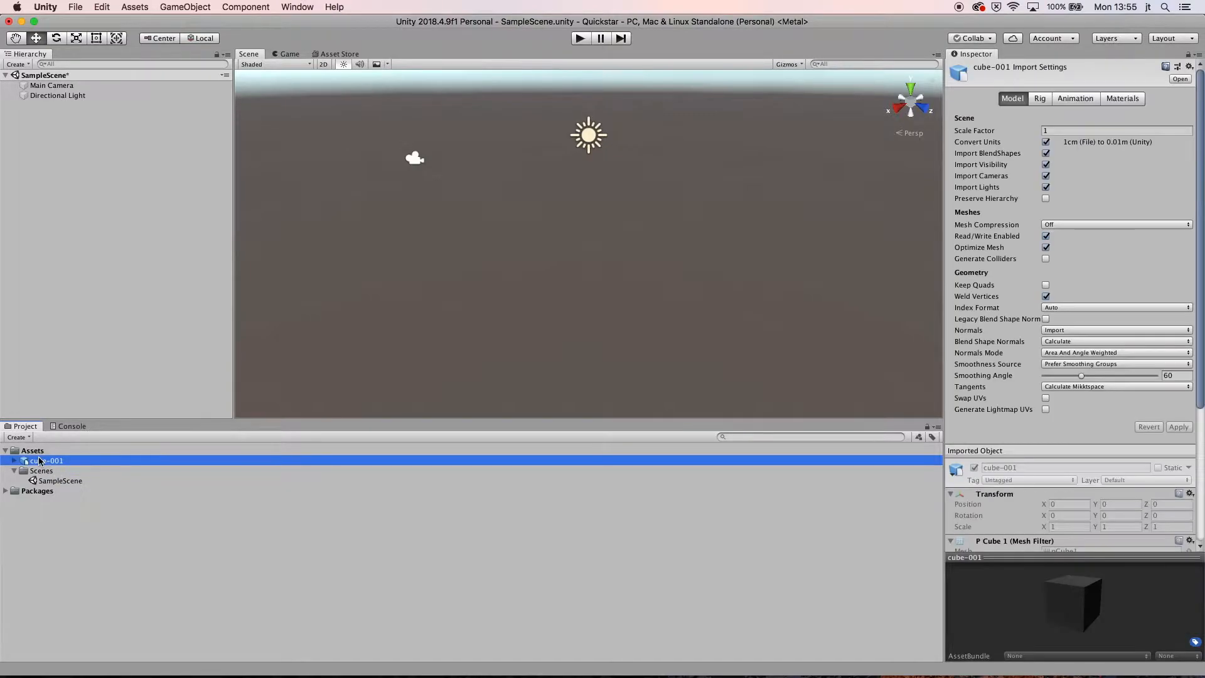
- Create an asset folder named Maya models and move the cube-001 asset into it
{"action": "left_click", "coordinate": [26, 438]}
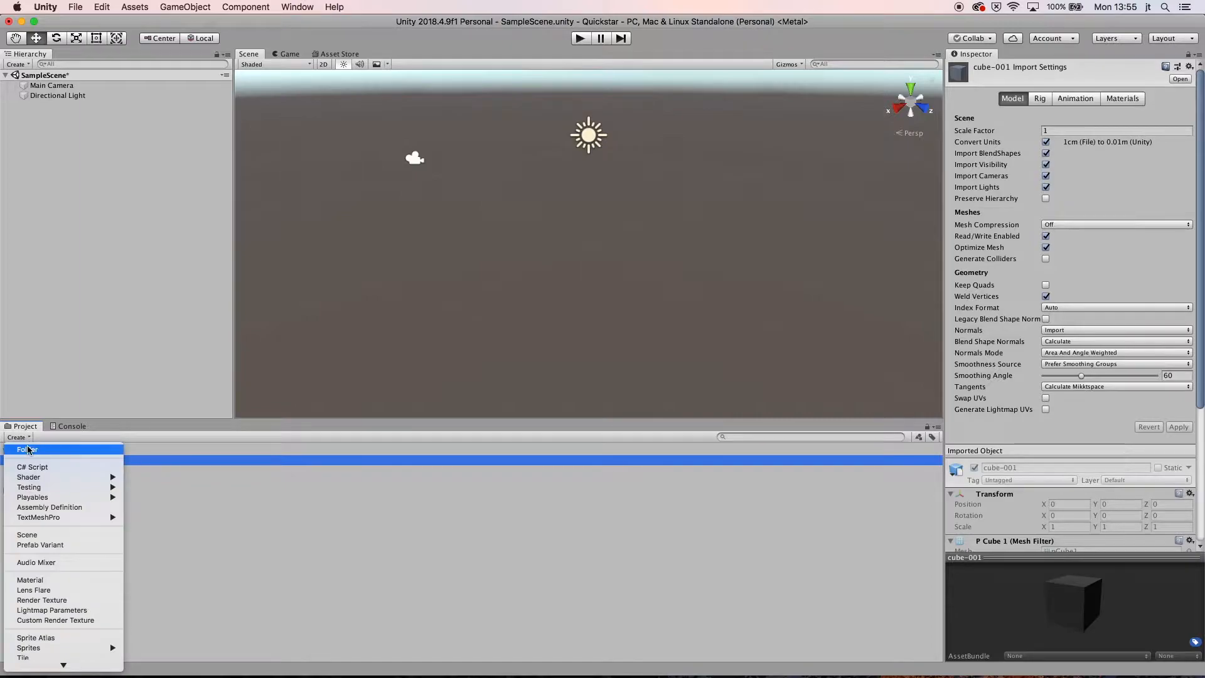
{"action": "left_click", "coordinate": [114, 451]}
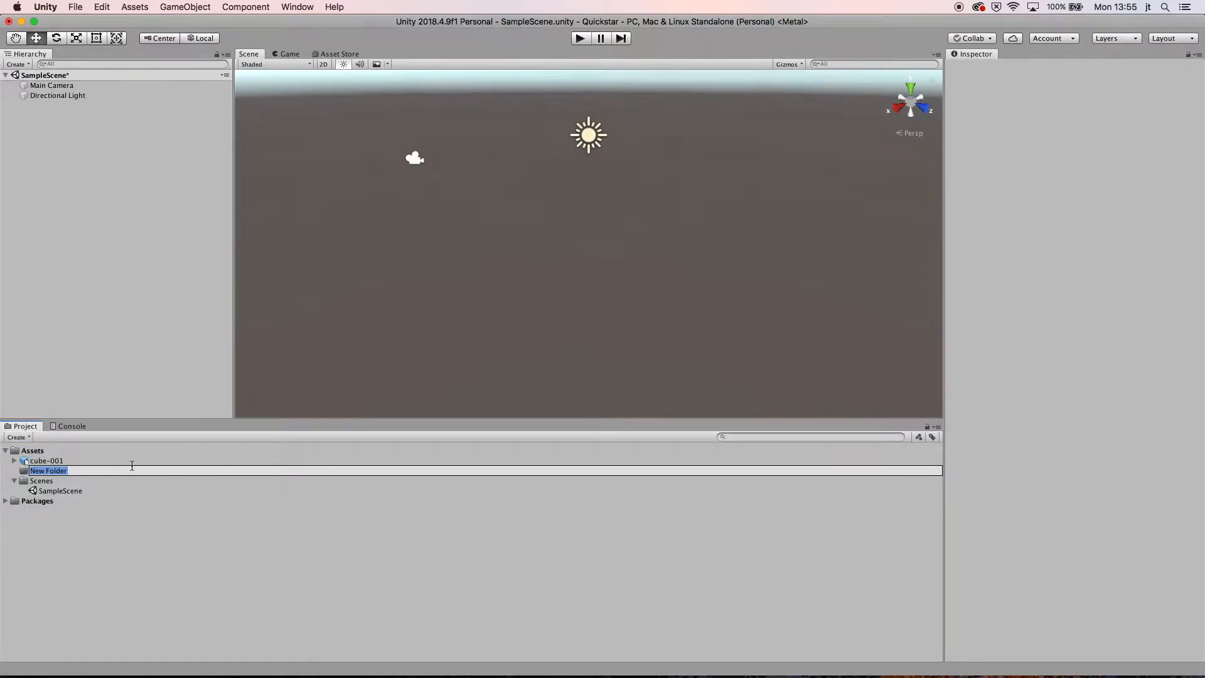
{"action": "type", "text": "Maya models"}
{"action": "key", "text": "Return"}
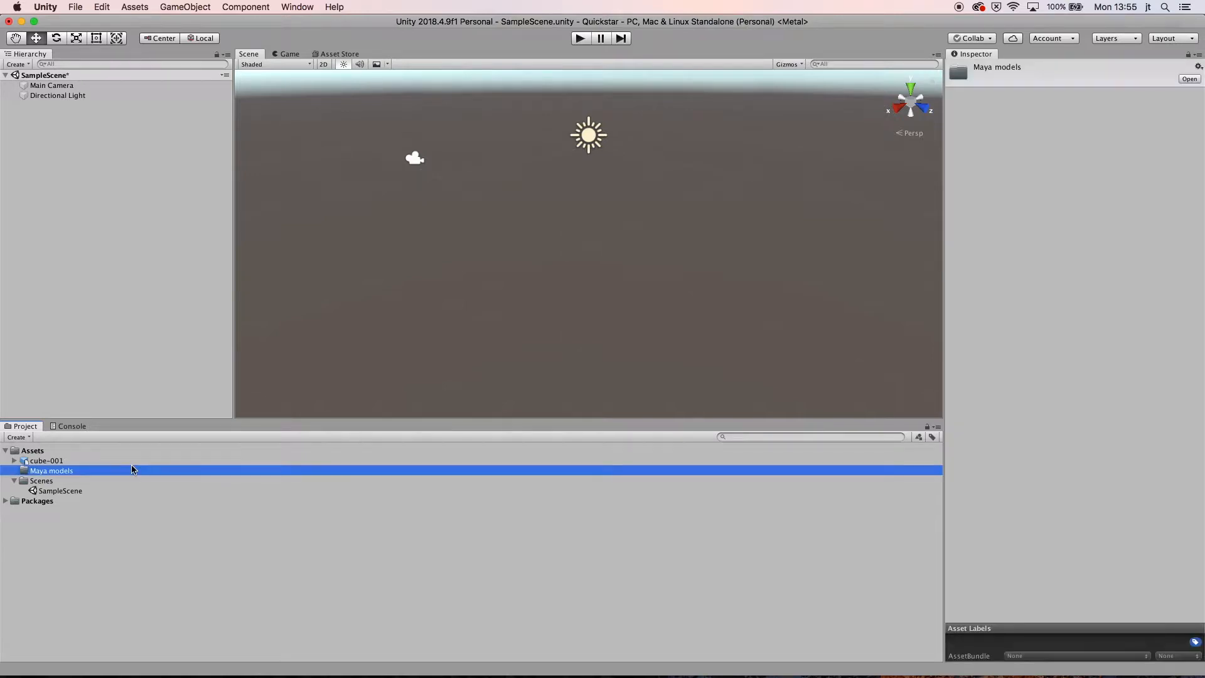
{"action": "mouse_move", "coordinate": [56, 464]}
{"action": "left_mouse_down"}
{"action": "mouse_move", "coordinate": [39, 464]}
{"action": "mouse_move", "coordinate": [47, 471]}
{"action": "left_mouse_up"}
{"action": "left_click", "coordinate": [15, 462]}
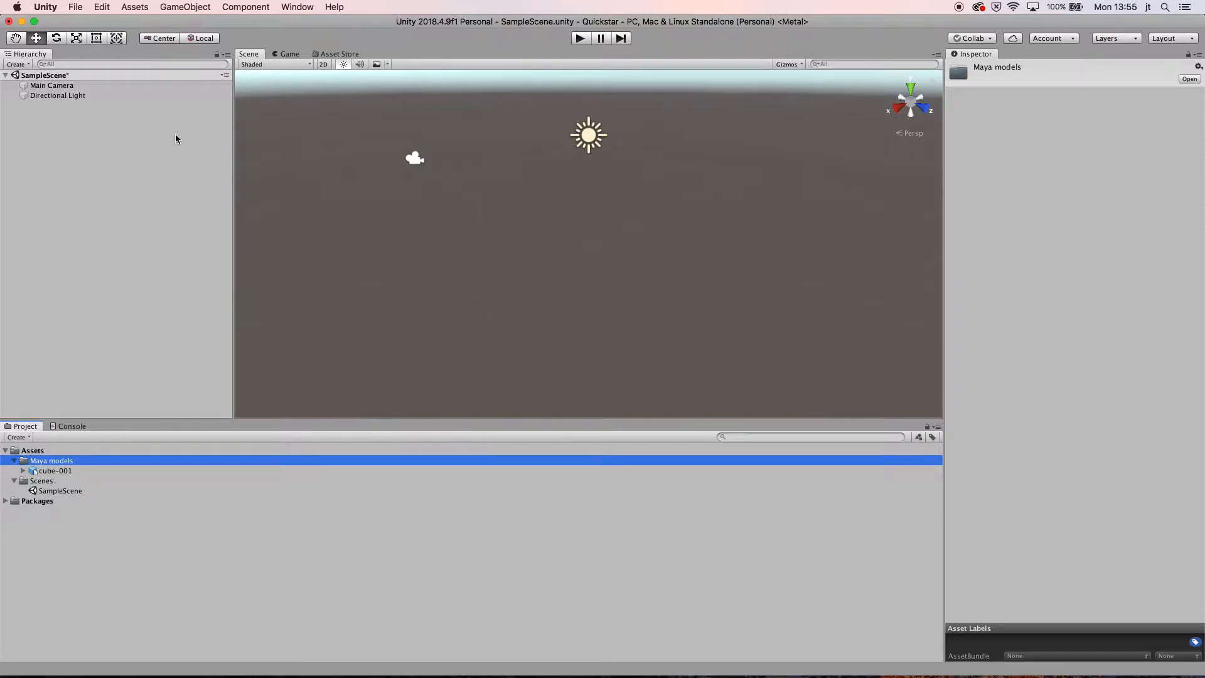
- Add a Unity 3D cube to the scene and move it along the Z axis to about -2.27
{"action": "left_click", "coordinate": [171, 8]}
{"action": "mouse_move", "coordinate": [256, 48]}
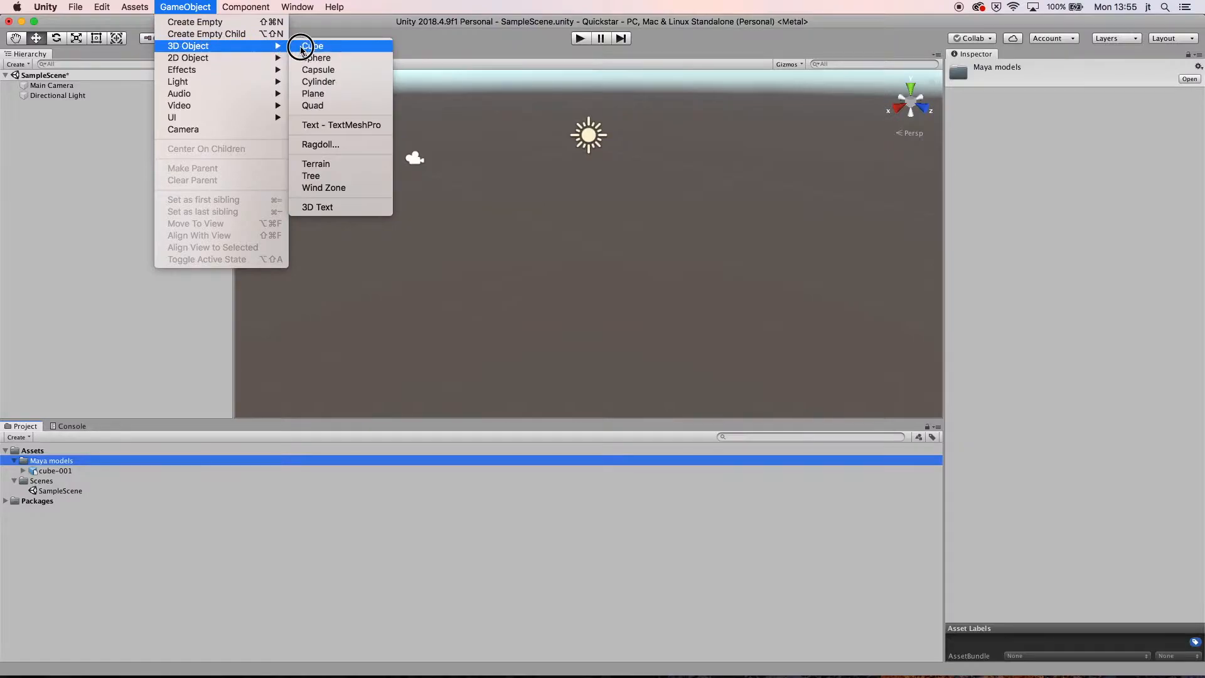
{"action": "left_click", "coordinate": [300, 46]}
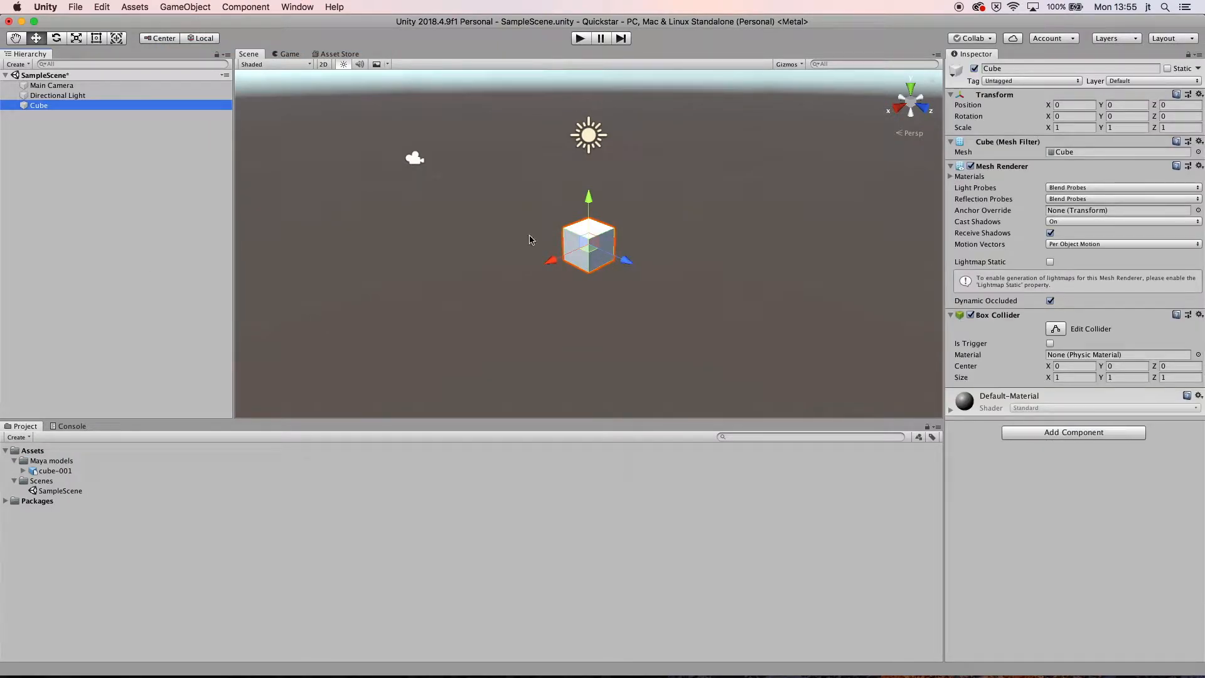
{"action": "left_click", "coordinate": [36, 39]}
{"action": "left_click", "coordinate": [604, 256]}
{"action": "left_click_drag", "start_coordinate": [604, 256], "coordinate": [554, 234]}
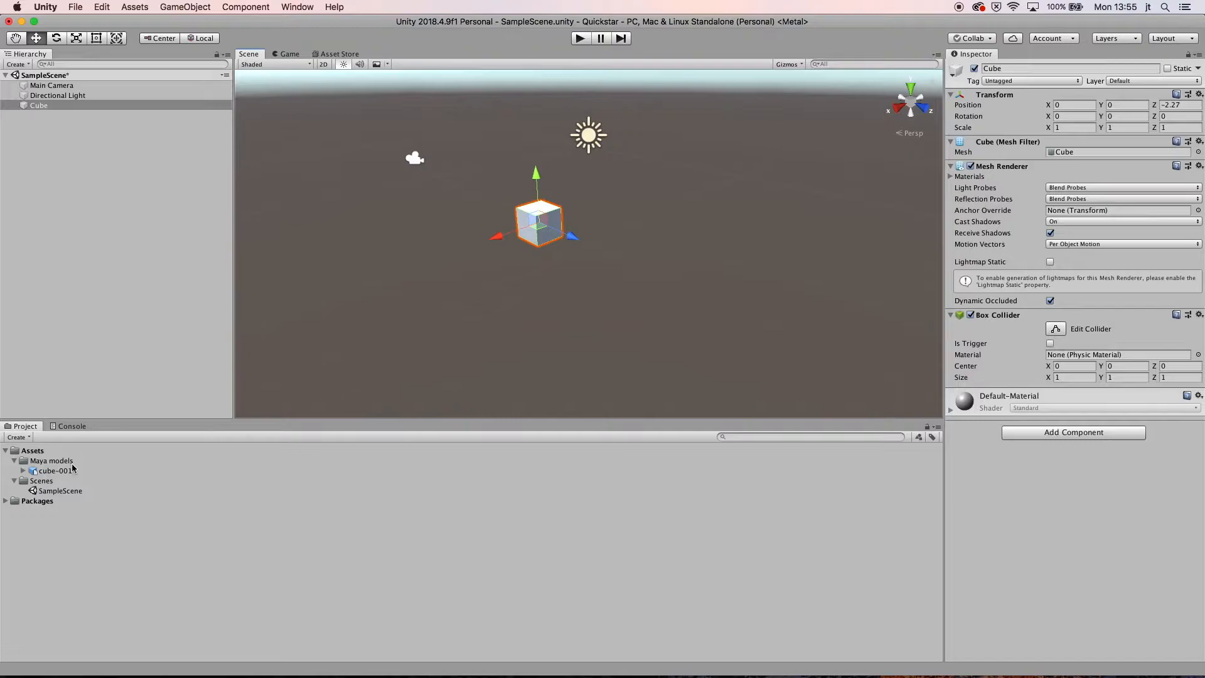
- Add the cube-001 model to the scene hierarchy and compare its size with the Unity cube behind it
{"action": "left_click_drag", "start_coordinate": [57, 471], "coordinate": [107, 344]}
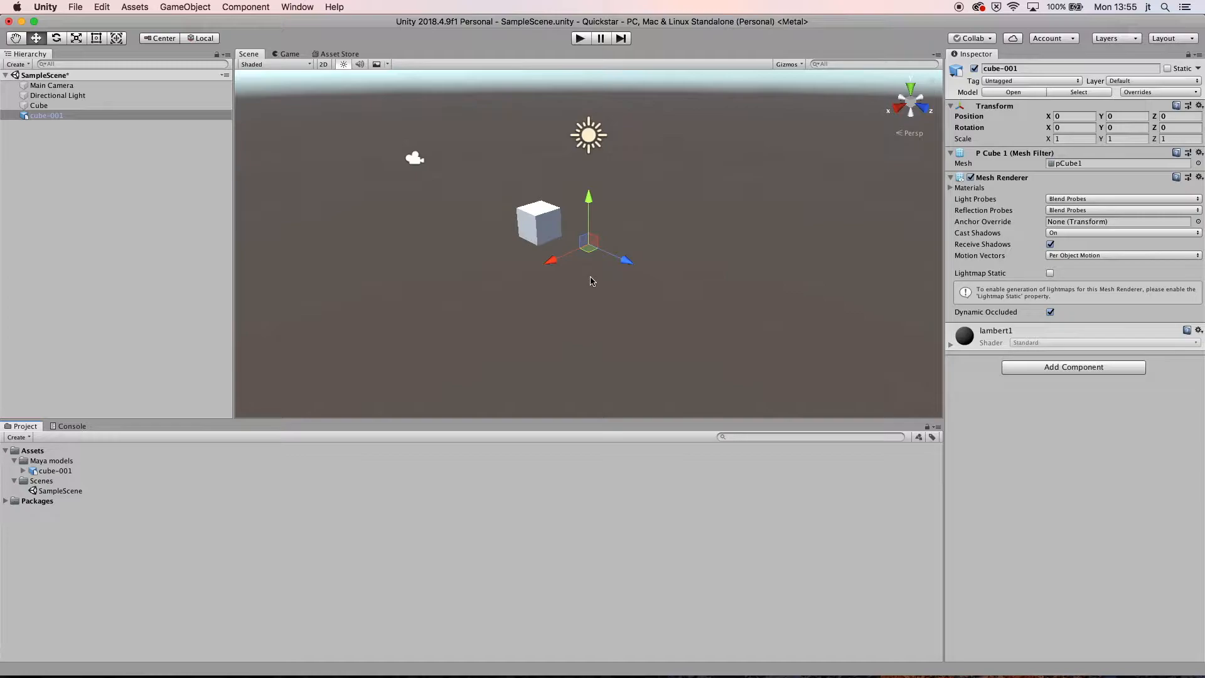
{"action": "key", "text": "f"}
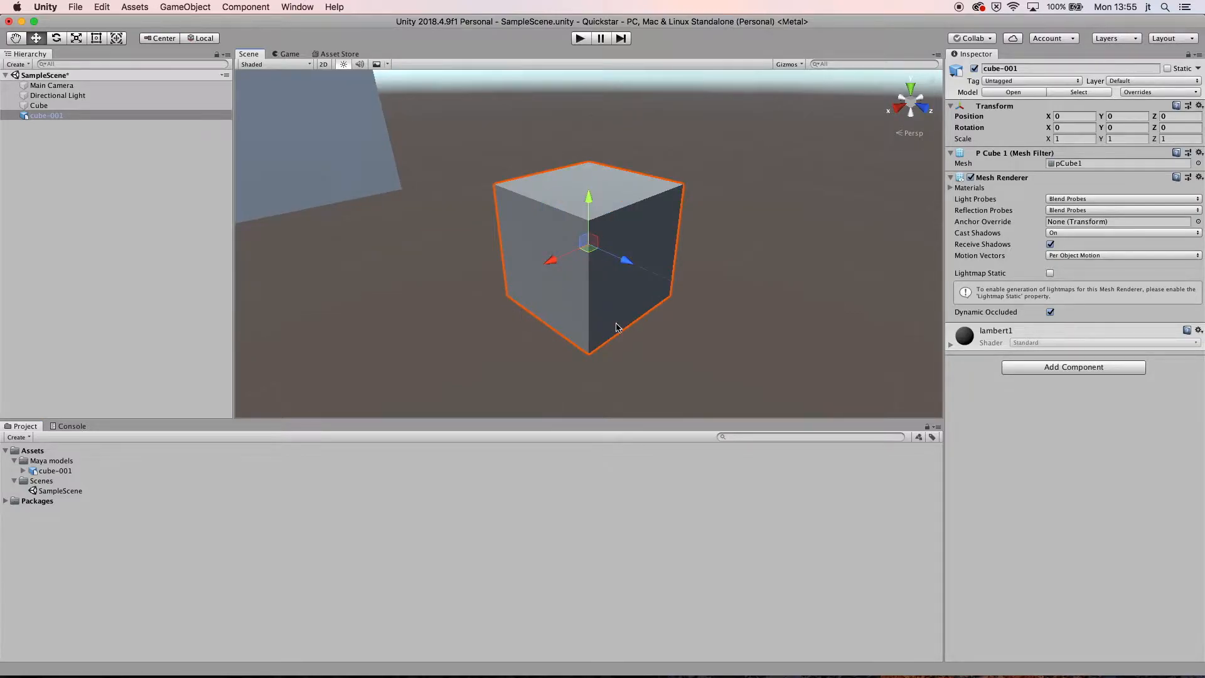
{"action": "left_click_drag", "start_coordinate": [647, 326], "coordinate": [439, 263], "text": "alt"}
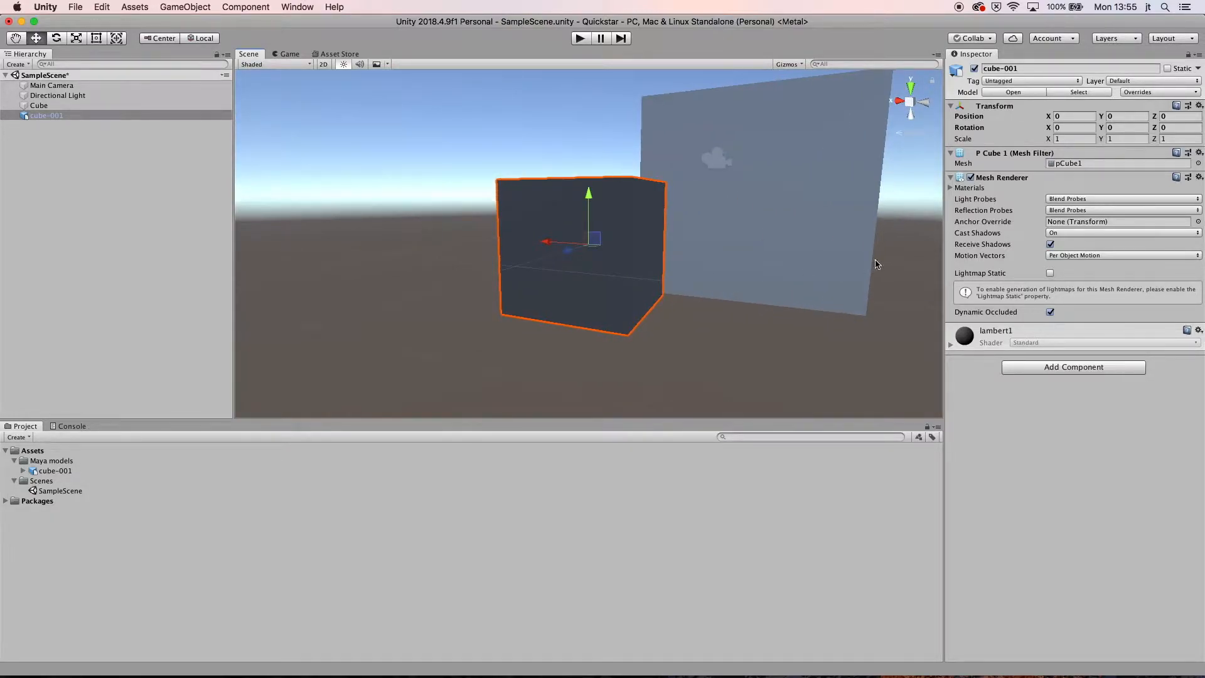
{"action": "left_click_drag", "start_coordinate": [808, 305], "coordinate": [846, 303], "text": "alt"}
- Set the scale of cube-001 to 100 on X, Y and Z and compare it with the Unity cube
{"action": "left_click", "coordinate": [1066, 139]}
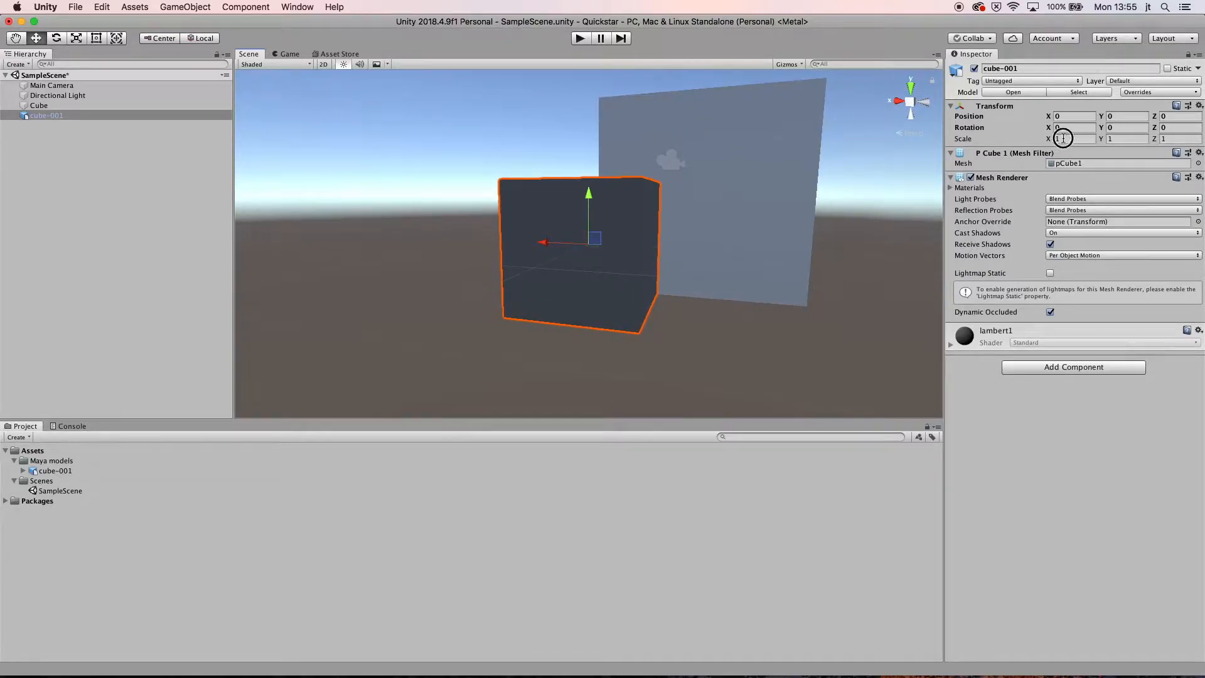
{"action": "type", "text": "100"}
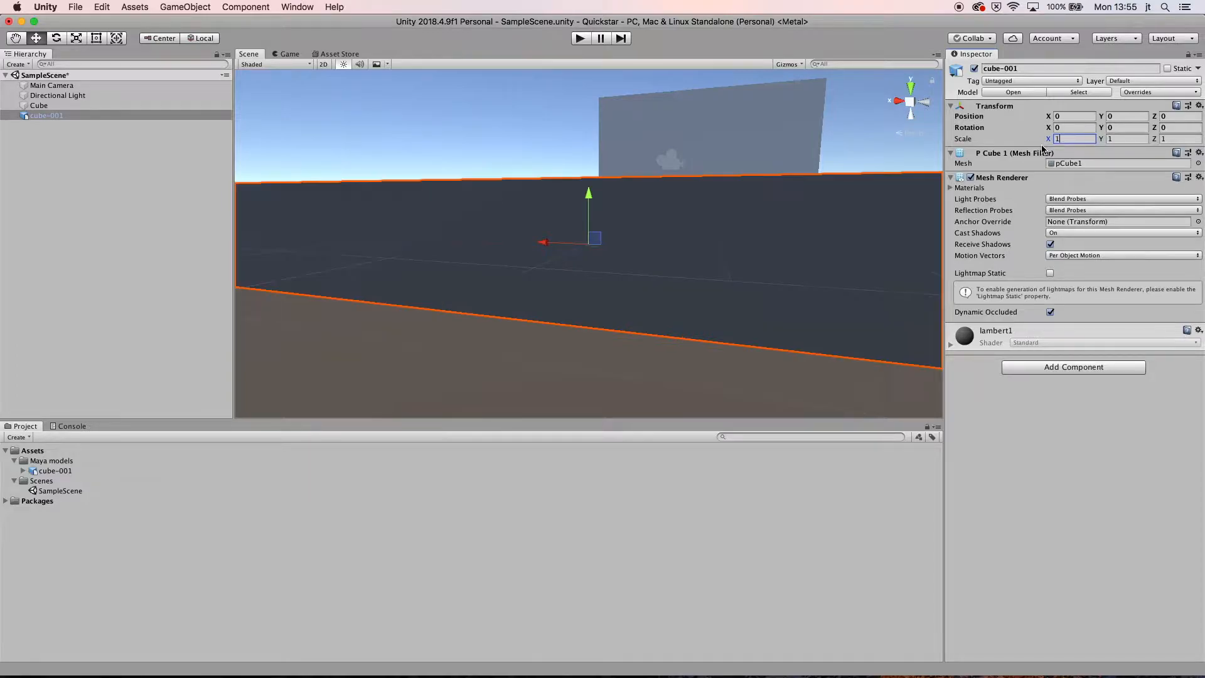
{"action": "key", "text": "Tab"}
{"action": "type", "text": "100"}
{"action": "key", "text": "Tab"}
{"action": "type", "text": "0100"}
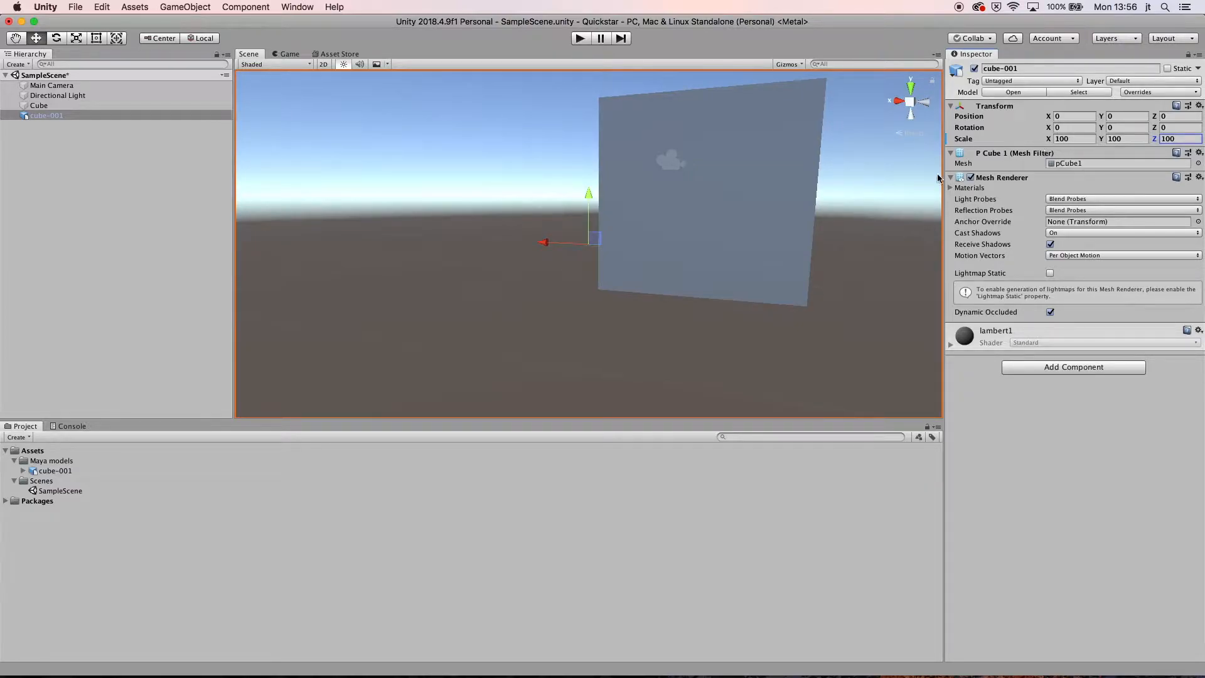
{"action": "scroll", "coordinate": [717, 288], "scroll_direction": "up", "scroll_amount": 5}
{"action": "scroll", "coordinate": [718, 288], "scroll_direction": "down", "scroll_amount": 7}
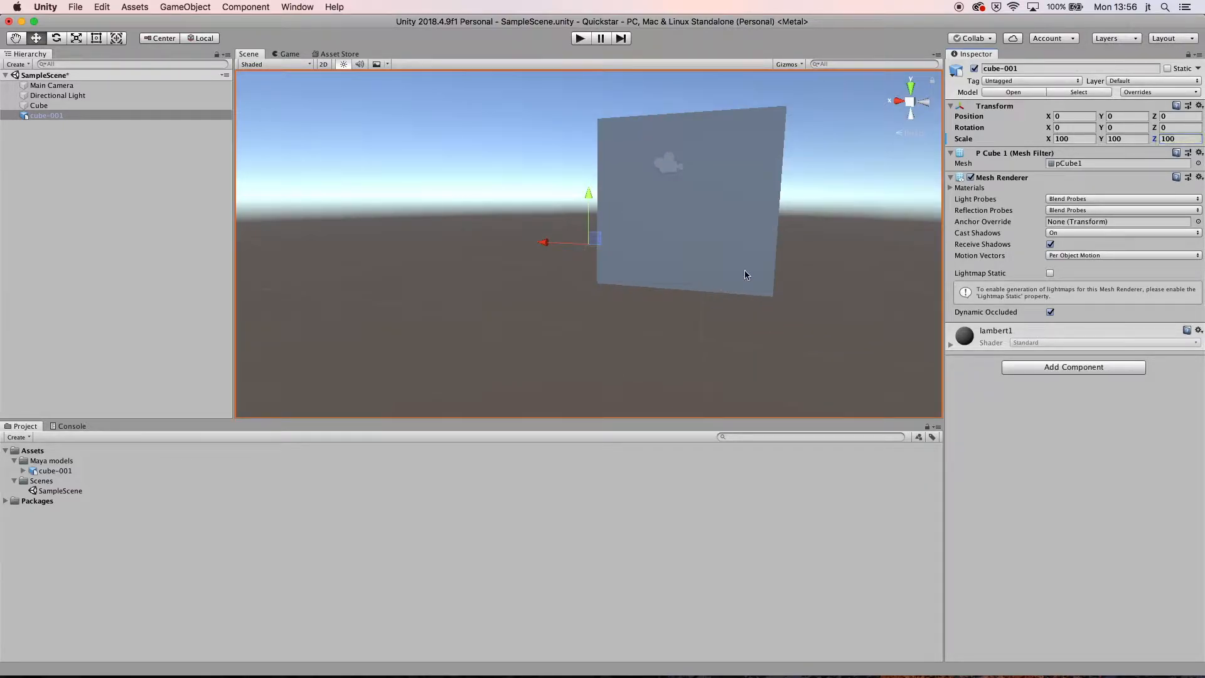
{"action": "scroll", "coordinate": [759, 258], "scroll_direction": "down", "scroll_amount": 6}
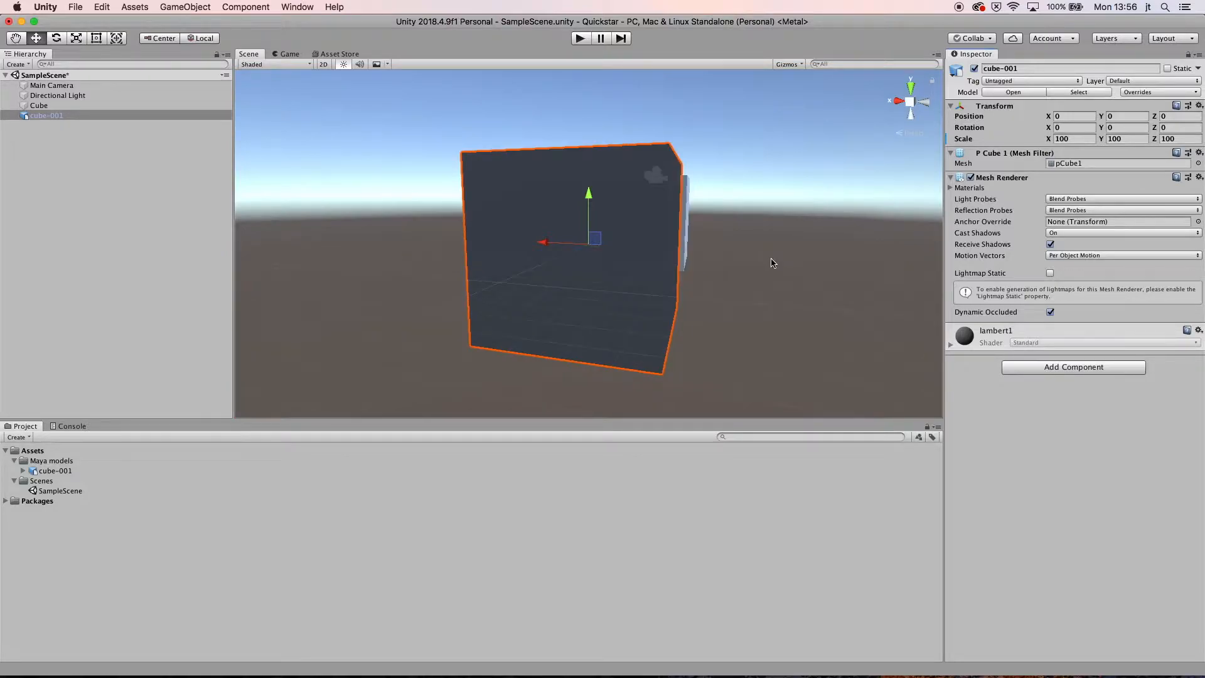
{"action": "left_click_drag", "start_coordinate": [742, 261], "coordinate": [707, 261], "text": "alt"}
{"action": "left_click_drag", "start_coordinate": [816, 313], "coordinate": [764, 311], "text": "alt"}
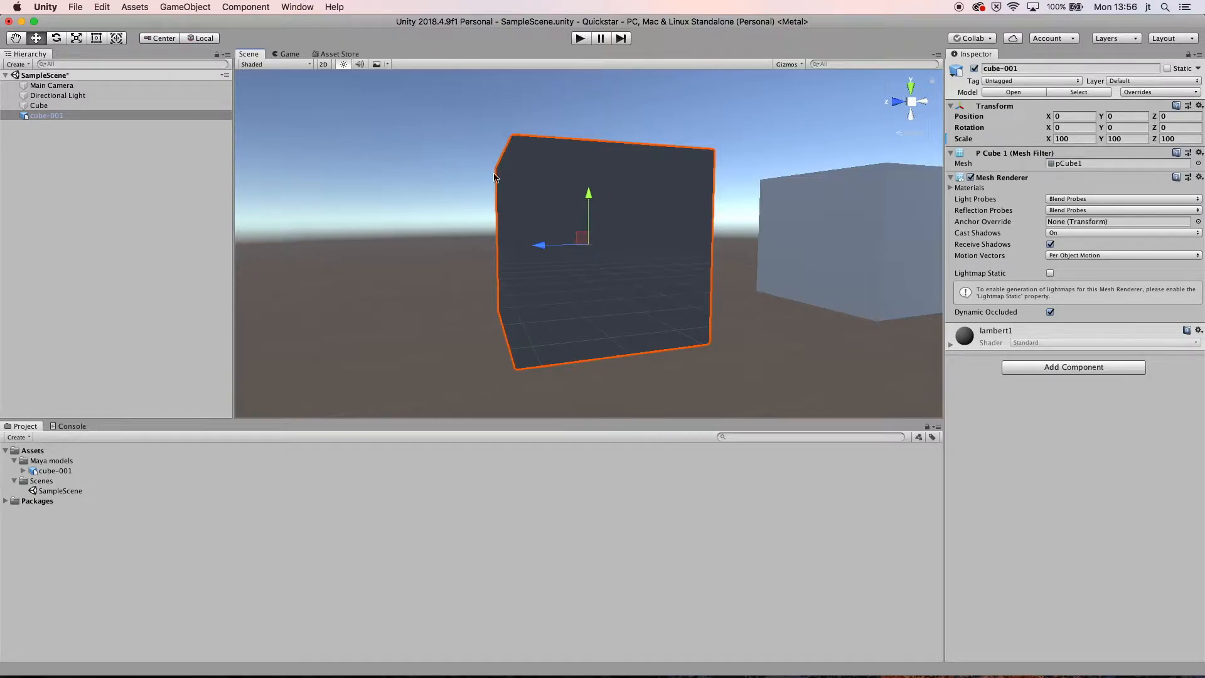
- Delete the cube-001 object from the scene hierarchy
{"action": "left_click", "coordinate": [58, 119]}
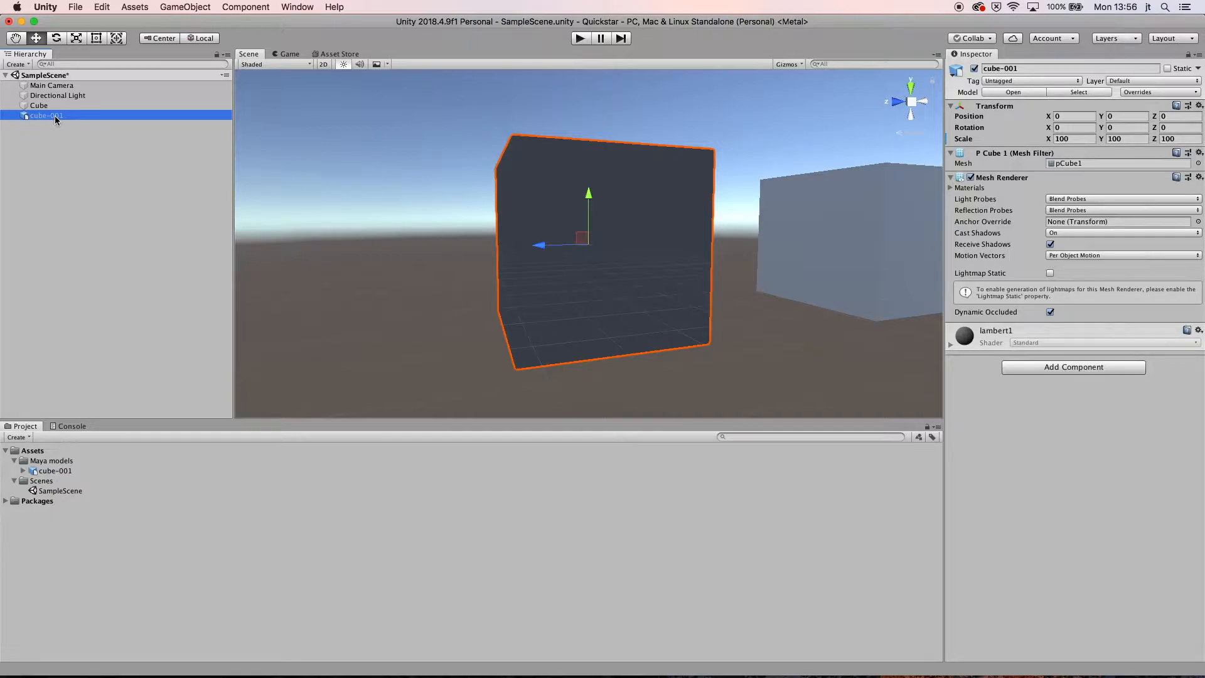
{"action": "right_click", "coordinate": [55, 116]}
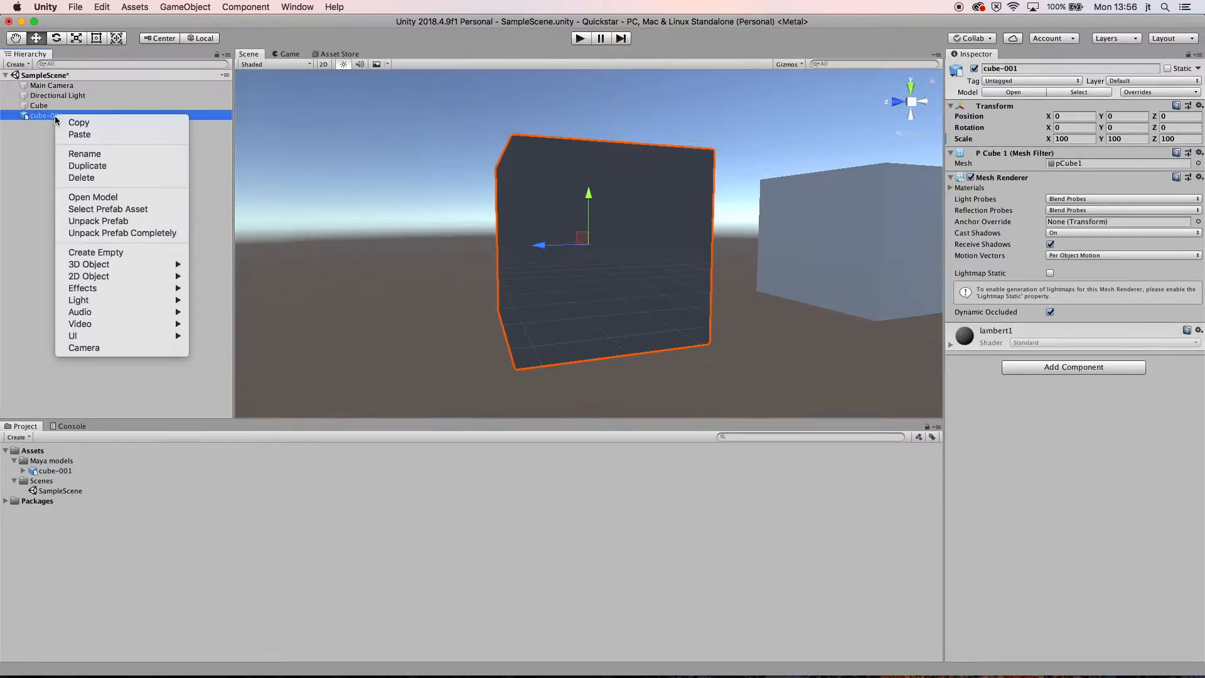
{"action": "left_click", "coordinate": [86, 179]}
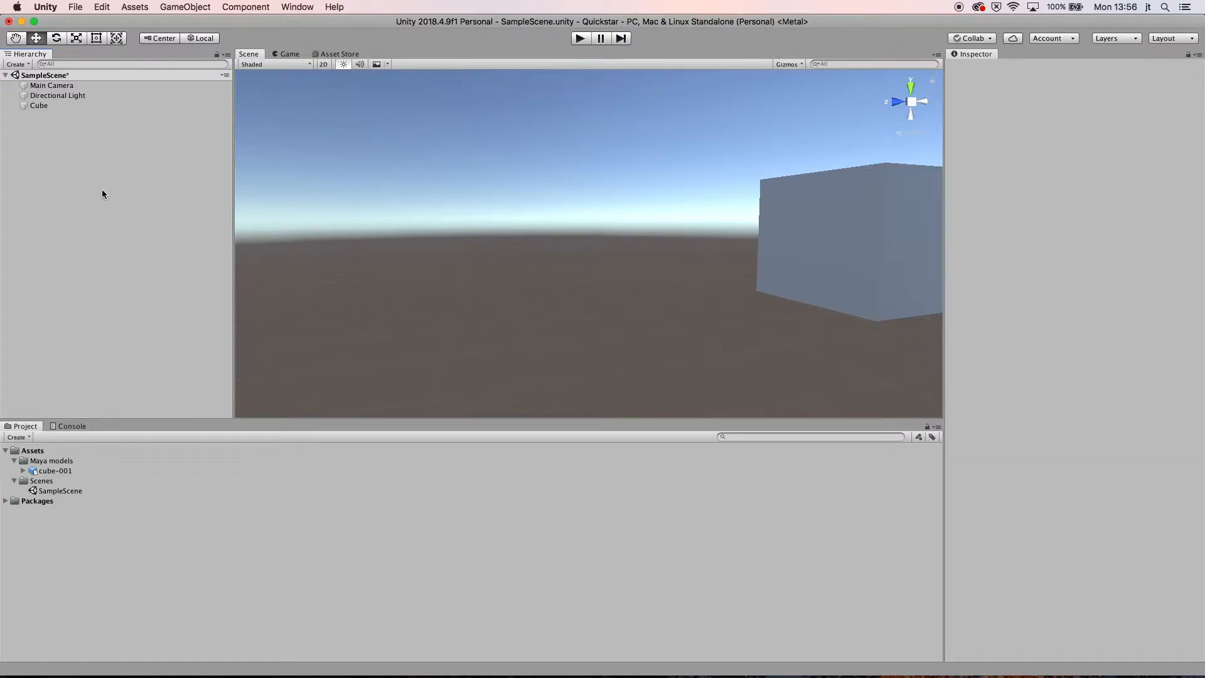
- Switch to Maya and set the polygon cube's width, height and depth to 100 each
{"action": "key", "text": "super+Tab"}
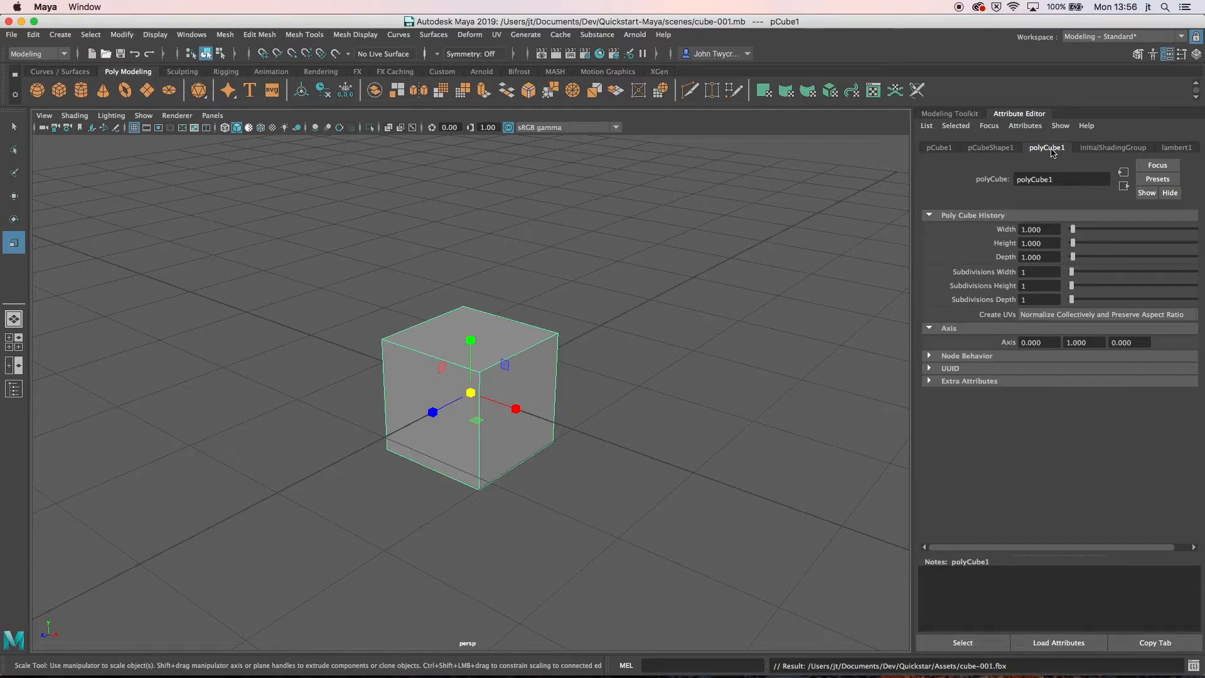
{"action": "left_click_drag", "start_coordinate": [1055, 230], "coordinate": [1007, 230]}
{"action": "type", "text": "100"}
{"action": "key", "text": "Tab"}
{"action": "type", "text": "100"}
{"action": "key", "text": "Tab"}
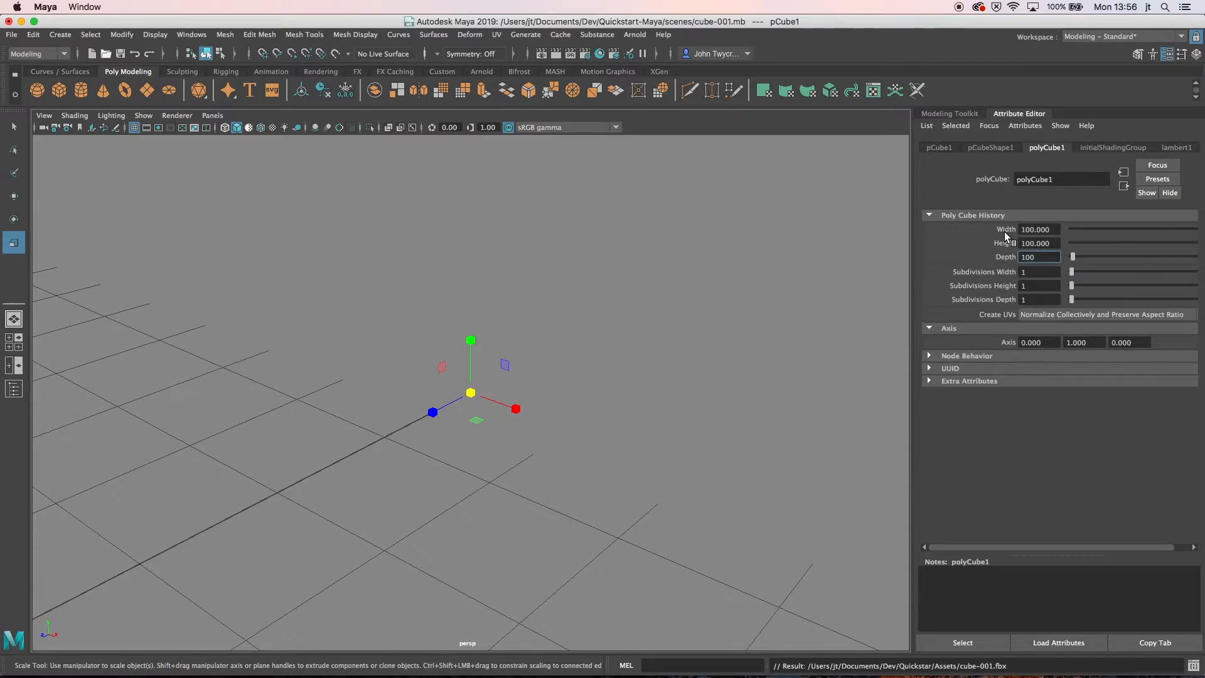
{"action": "type", "text": "100"}
{"action": "key", "text": "Return"}
- Examine the whole enlarged cube in the perspective view from a different side
{"action": "scroll", "coordinate": [681, 309], "scroll_direction": "up", "scroll_amount": 5}
{"action": "scroll", "coordinate": [680, 309], "scroll_direction": "down", "scroll_amount": 3}
{"action": "scroll", "coordinate": [680, 310], "scroll_direction": "down", "scroll_amount": 8}
{"action": "scroll", "coordinate": [680, 309], "scroll_direction": "down", "scroll_amount": 6}
{"action": "scroll", "coordinate": [681, 309], "scroll_direction": "down", "scroll_amount": 4}
{"action": "scroll", "coordinate": [681, 309], "scroll_direction": "down", "scroll_amount": 10}
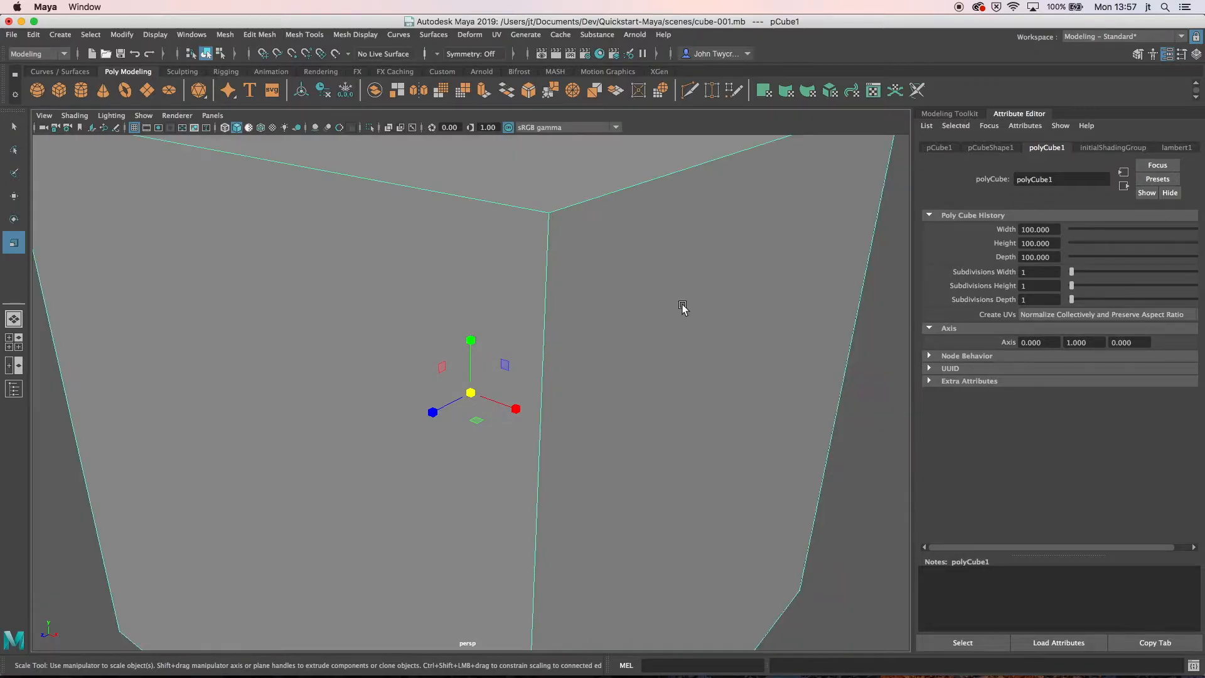
{"action": "scroll", "coordinate": [682, 307], "scroll_direction": "down", "scroll_amount": 10}
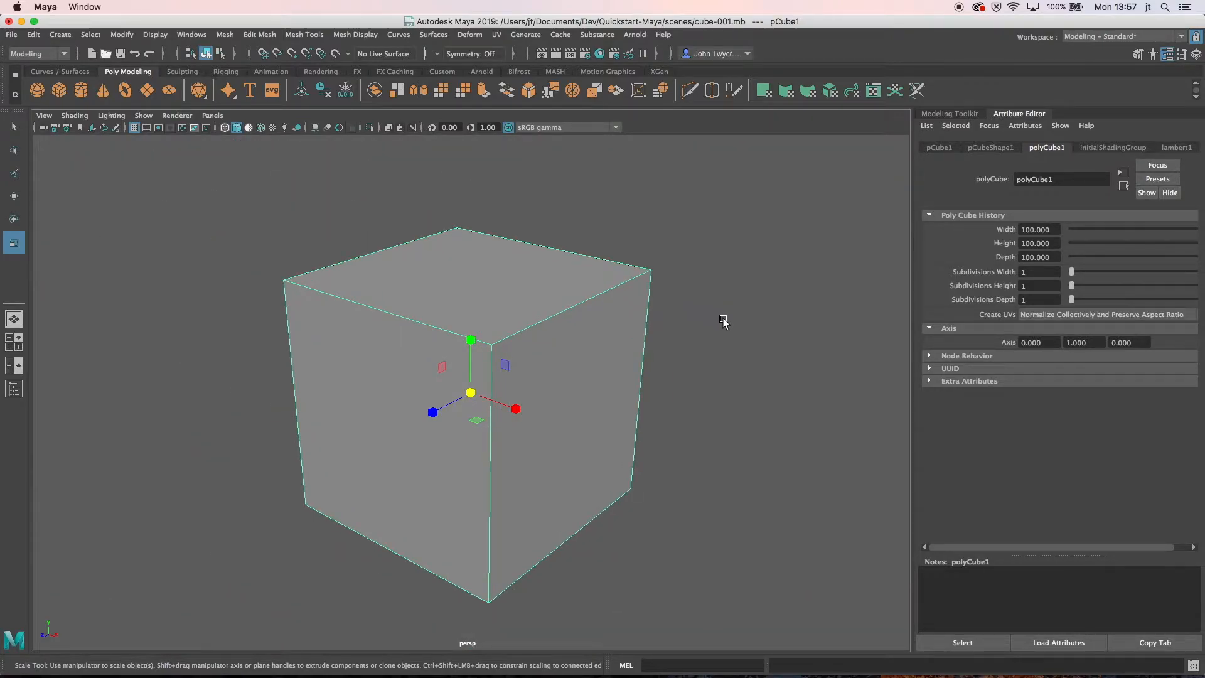
{"action": "left_click_drag", "start_coordinate": [712, 325], "coordinate": [613, 326], "text": "alt"}
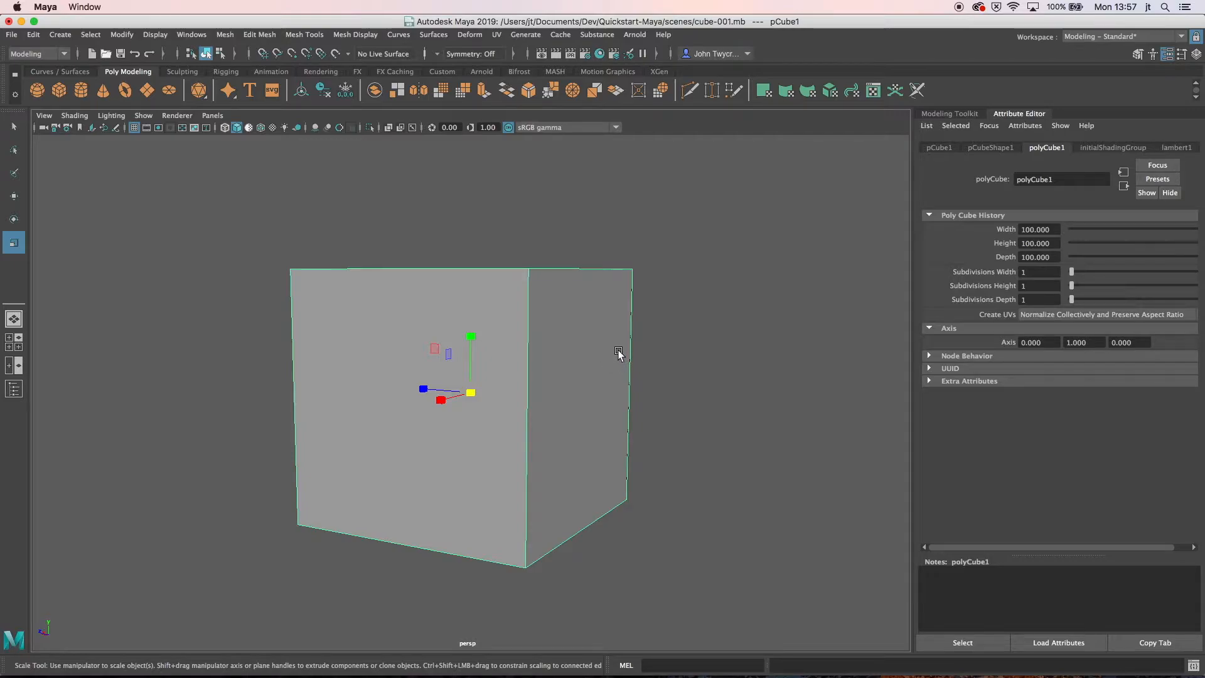
- Save the resized cube scene as a new version named cube-002.mb in the project's scenes folder
{"action": "left_click", "coordinate": [11, 36]}
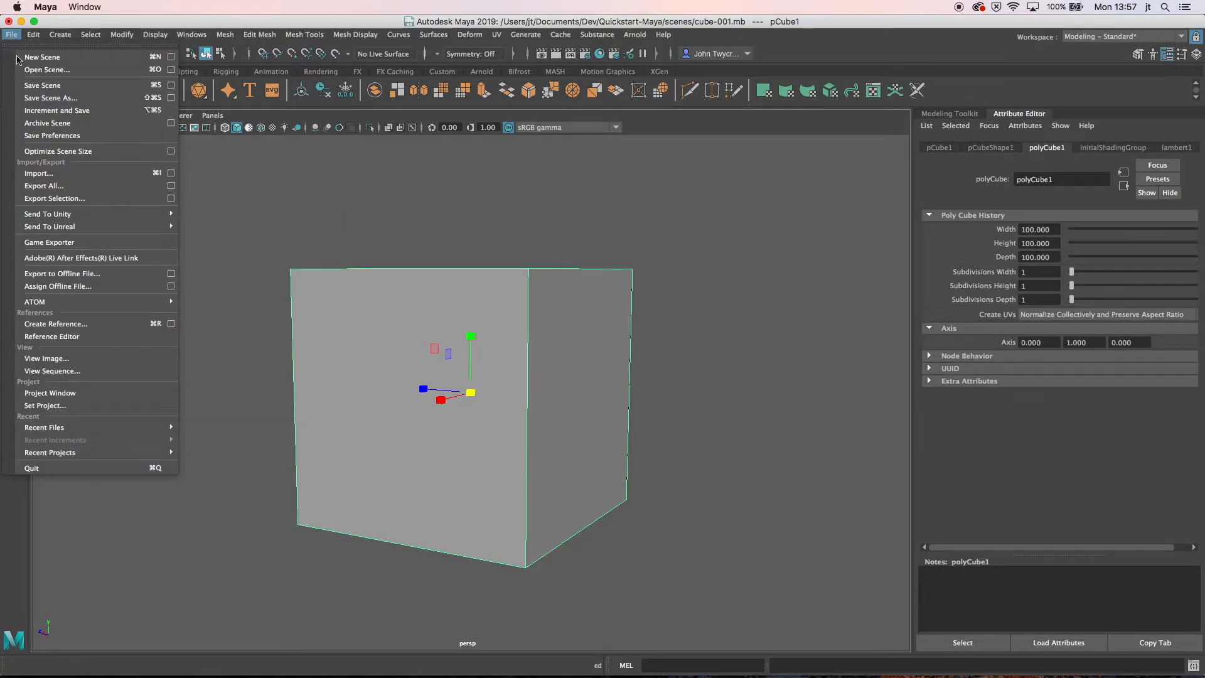
{"action": "left_click", "coordinate": [35, 98]}
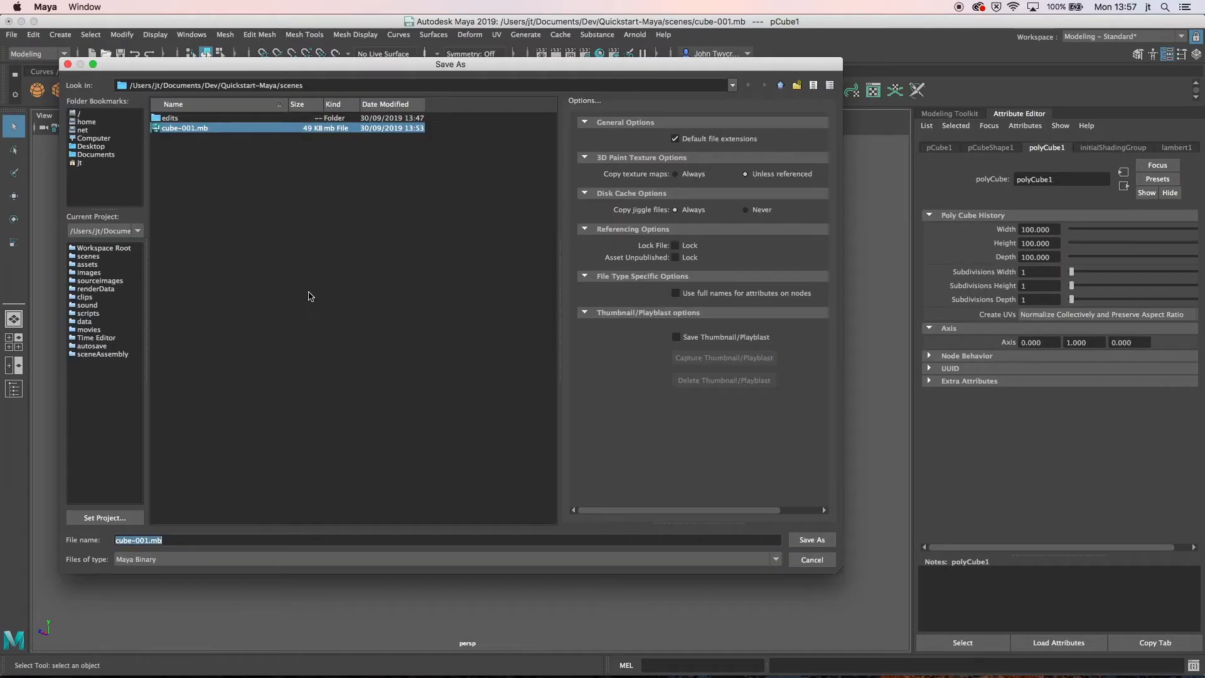
{"action": "left_click", "coordinate": [146, 540]}
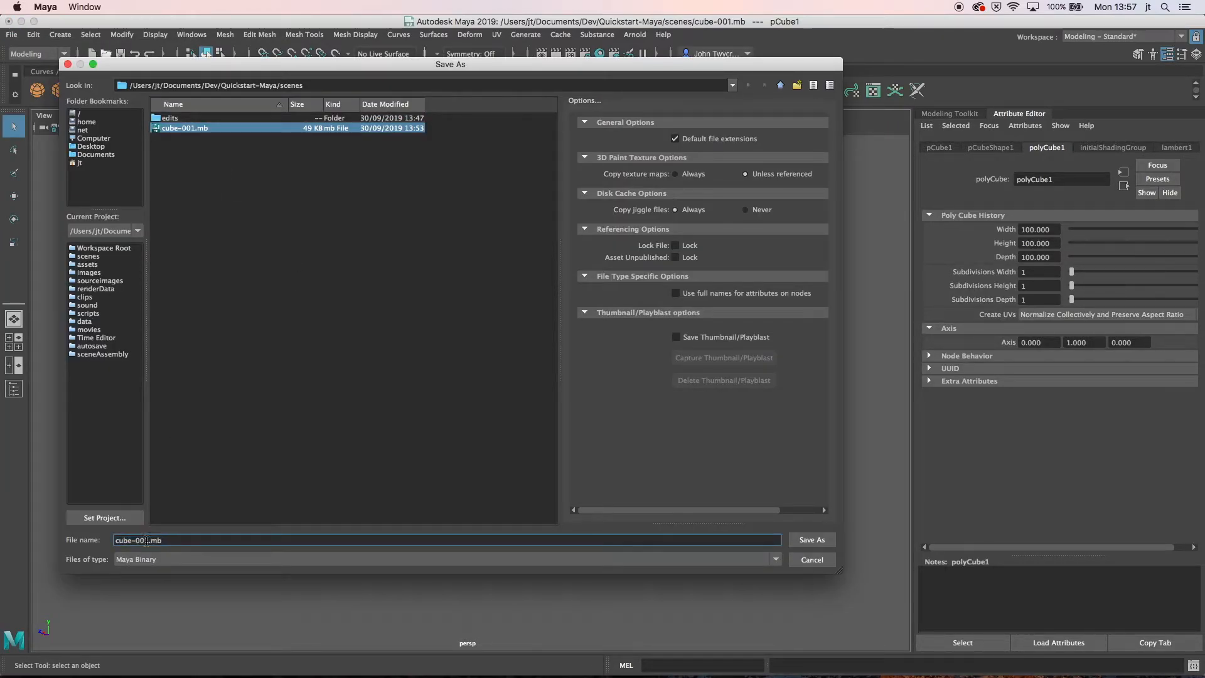
{"action": "key", "text": "Delete"}
{"action": "type", "text": "2"}
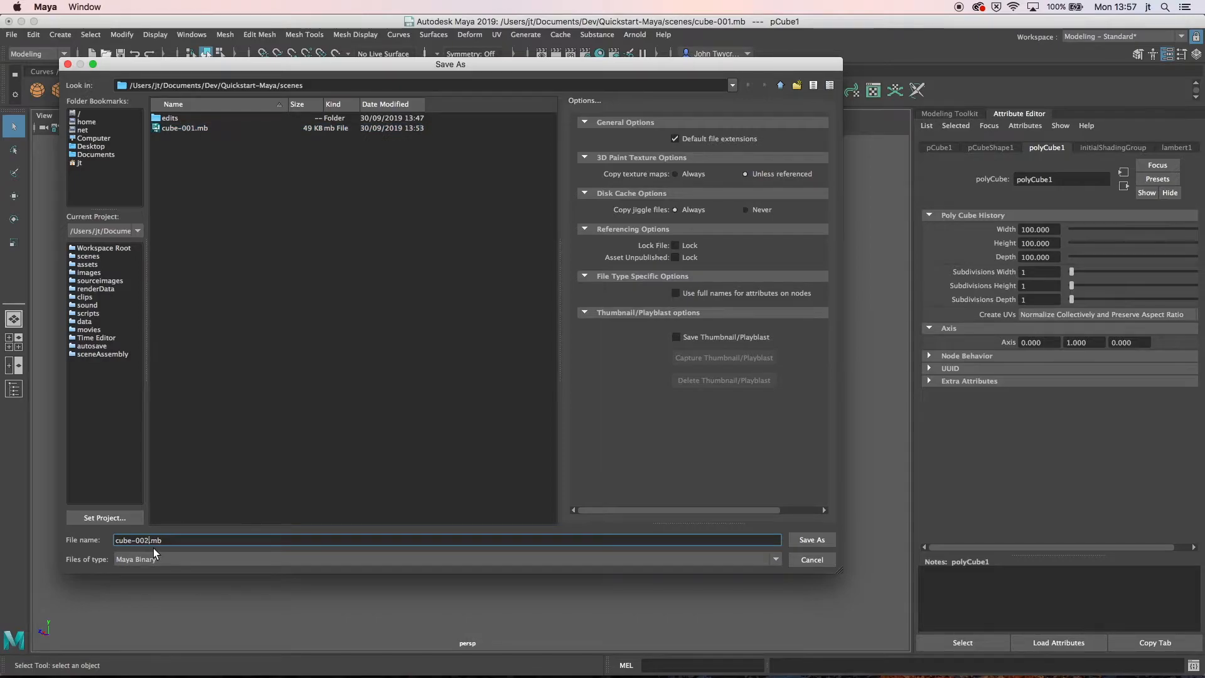
{"action": "key", "text": "Return"}
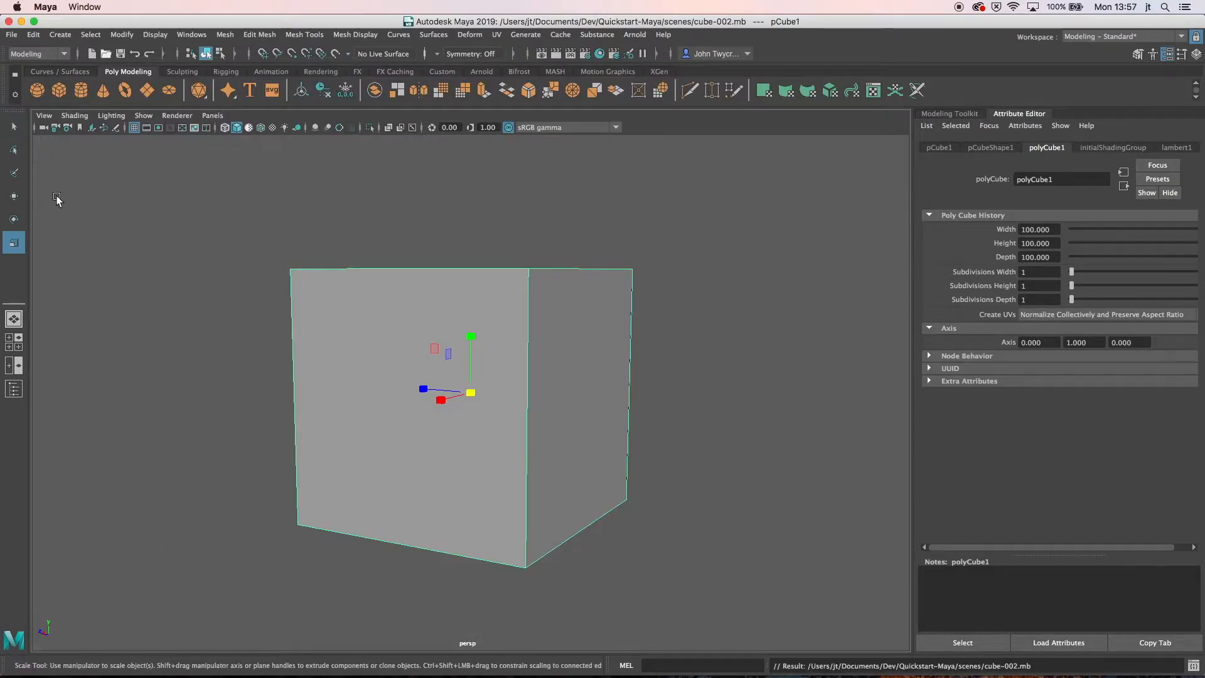
- Send the selected cube to Unity as cube-002.fbx in the Unity project's Assets/Maya models folder
{"action": "left_click", "coordinate": [11, 35]}
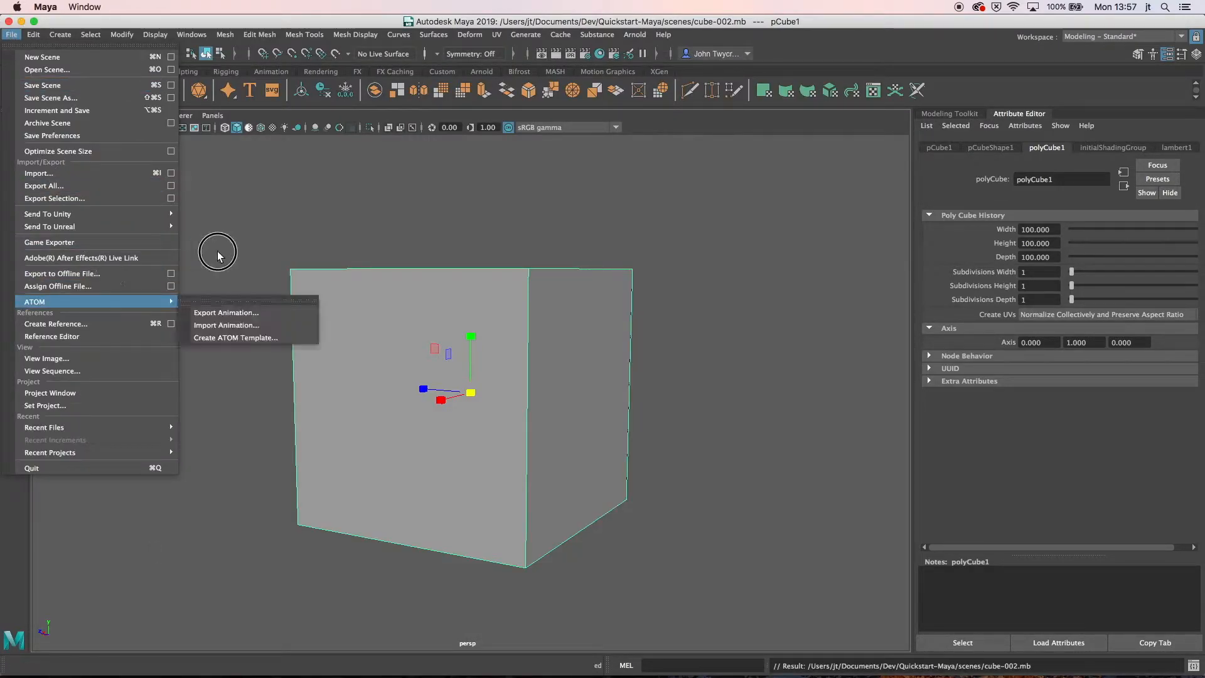
{"action": "left_click", "coordinate": [124, 218]}
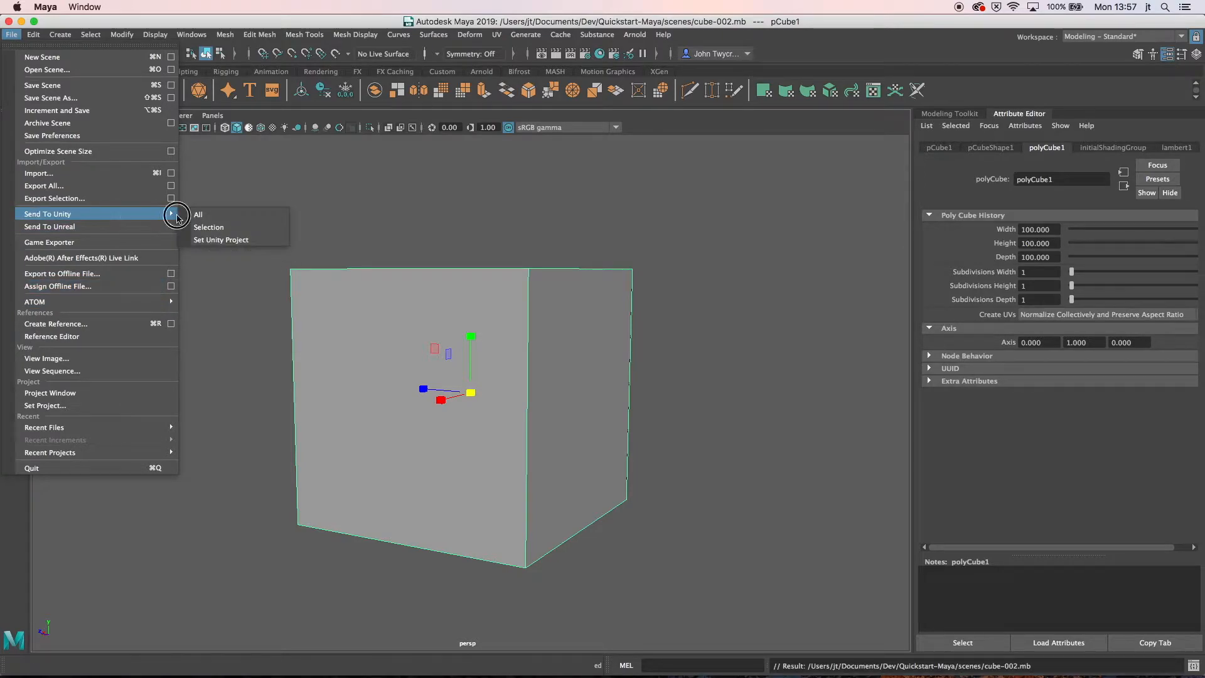
{"action": "left_click", "coordinate": [206, 228]}
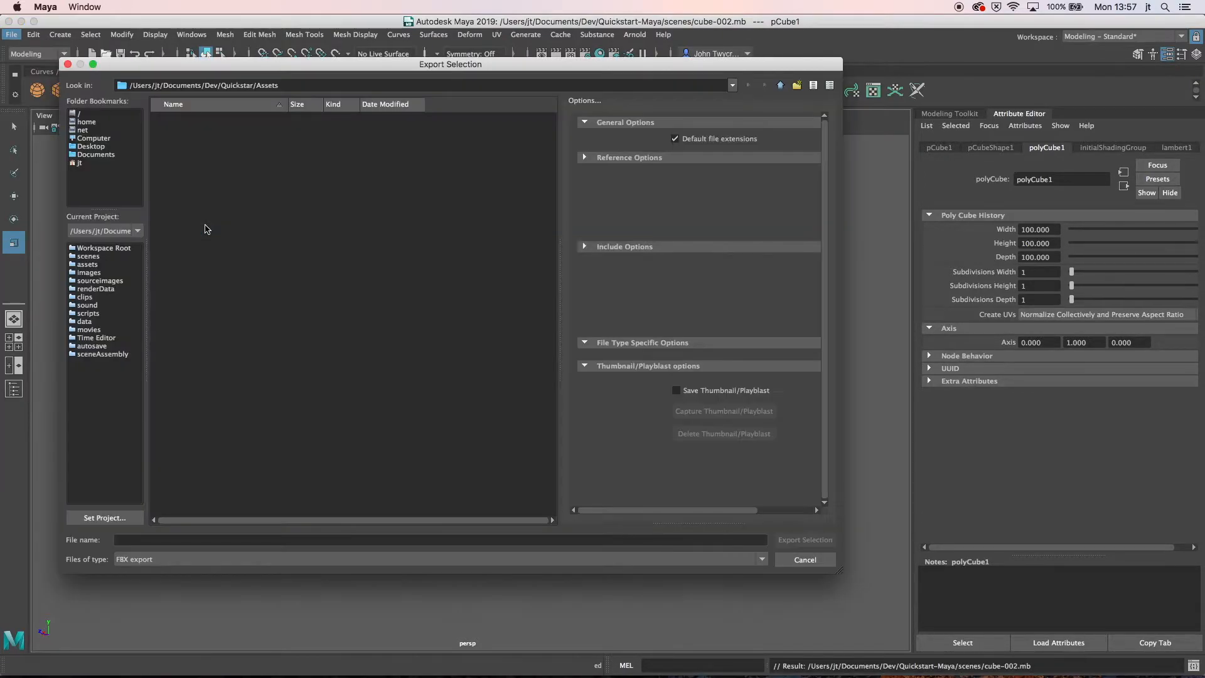
{"action": "double_click", "coordinate": [193, 119]}
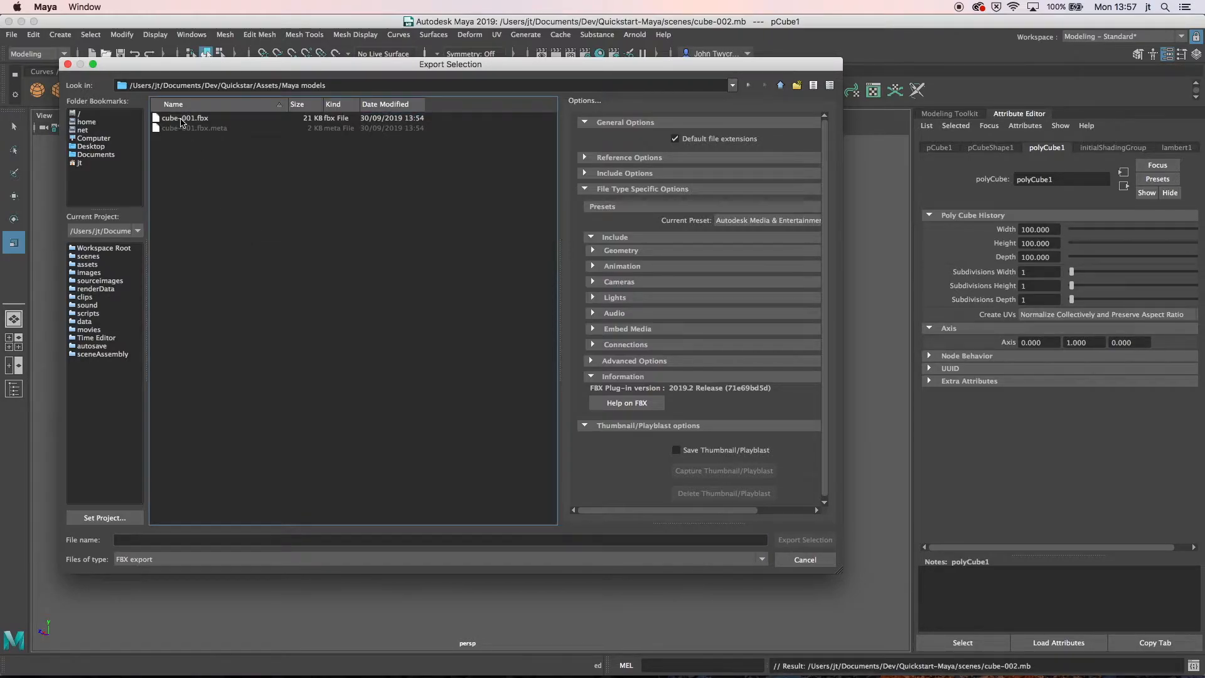
{"action": "left_click", "coordinate": [181, 119]}
{"action": "left_click", "coordinate": [149, 540]}
{"action": "left_click_drag", "start_coordinate": [149, 540], "coordinate": [144, 540]}
{"action": "type", "text": "2"}
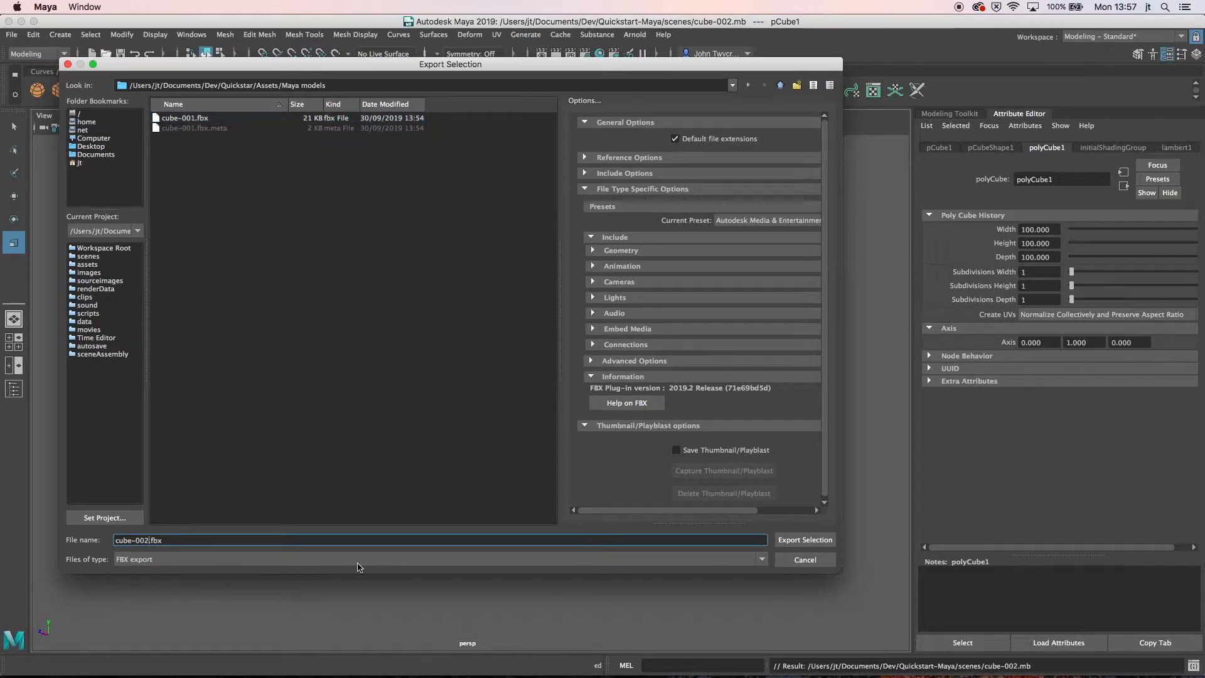
{"action": "left_click", "coordinate": [801, 540]}
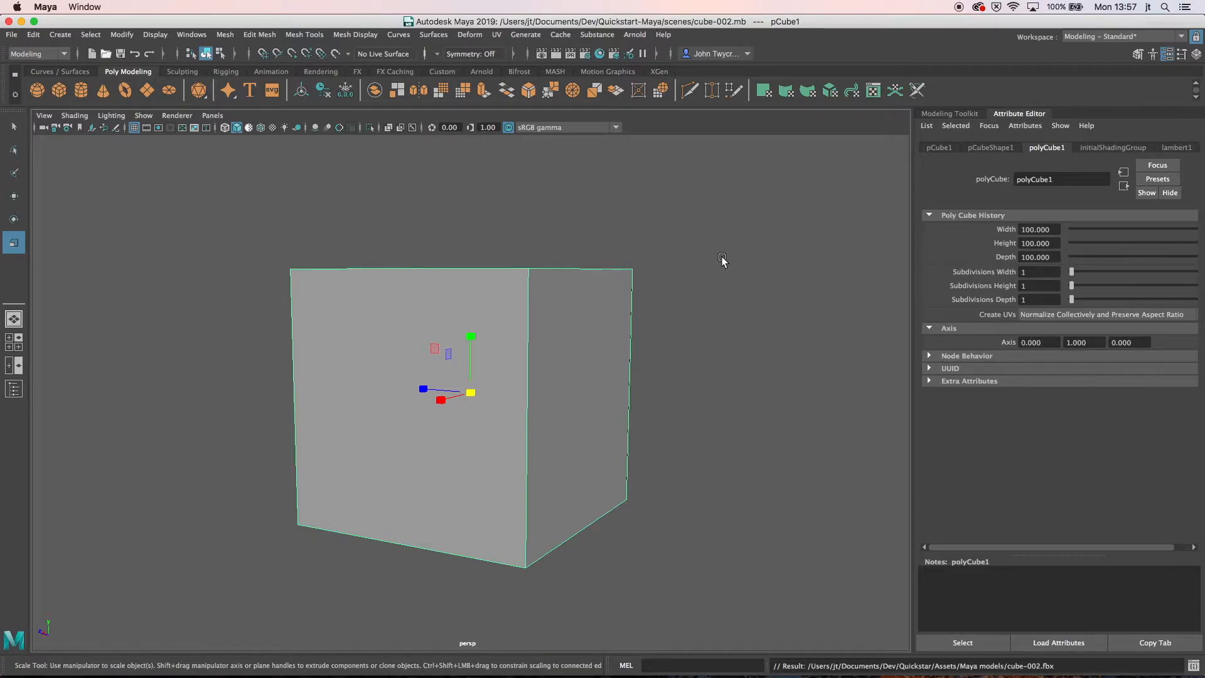
- Switch to Unity, add the cube-002 model to the scene and move it along the Z axis, away from the origin
{"action": "key", "text": "super+Tab"}
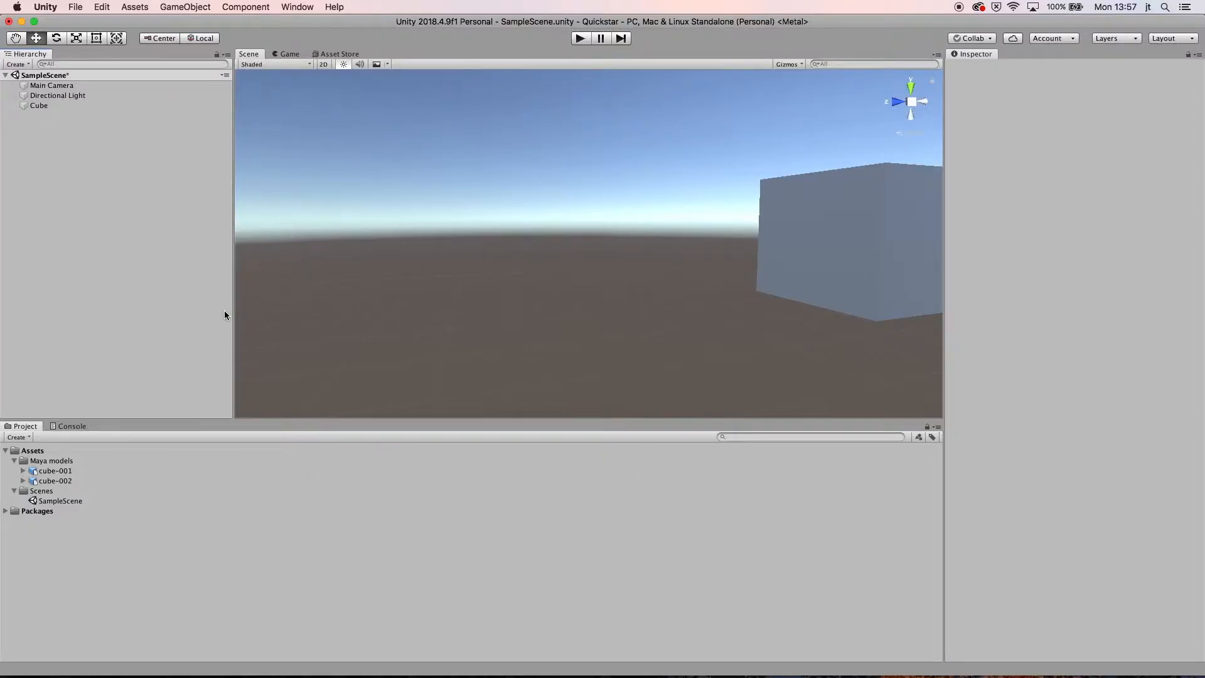
{"action": "left_click", "coordinate": [67, 482]}
{"action": "left_click_drag", "start_coordinate": [67, 482], "coordinate": [160, 349]}
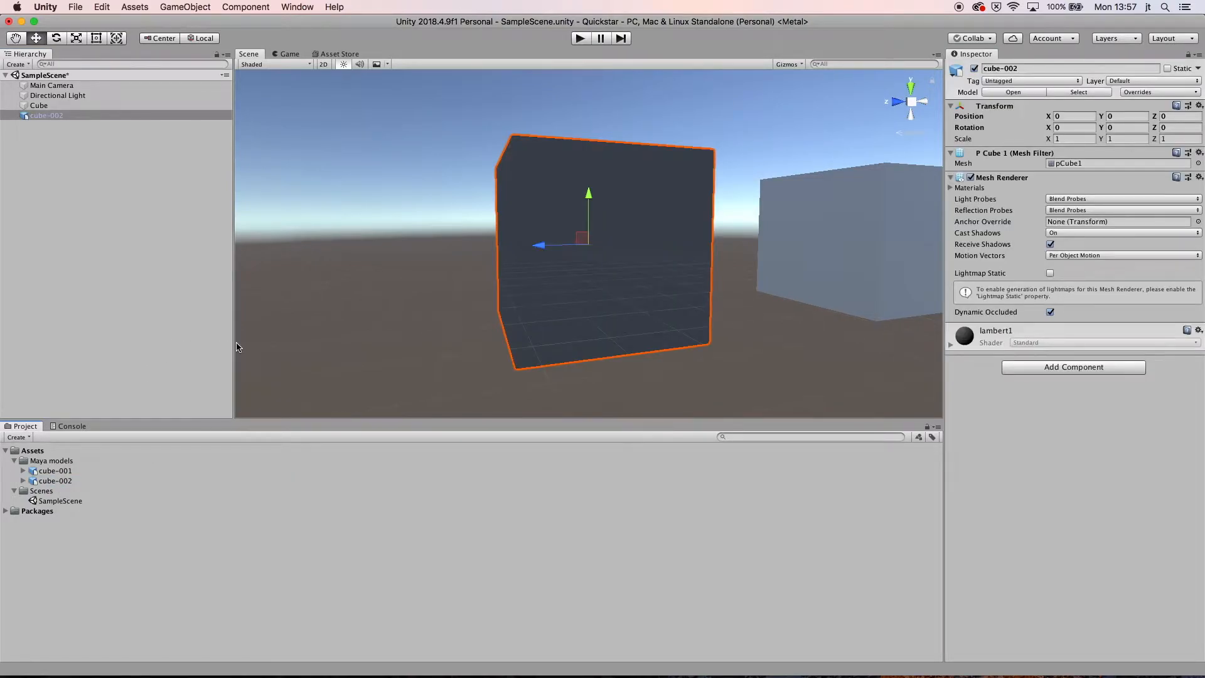
{"action": "left_click_drag", "start_coordinate": [342, 328], "coordinate": [308, 363], "text": "alt"}
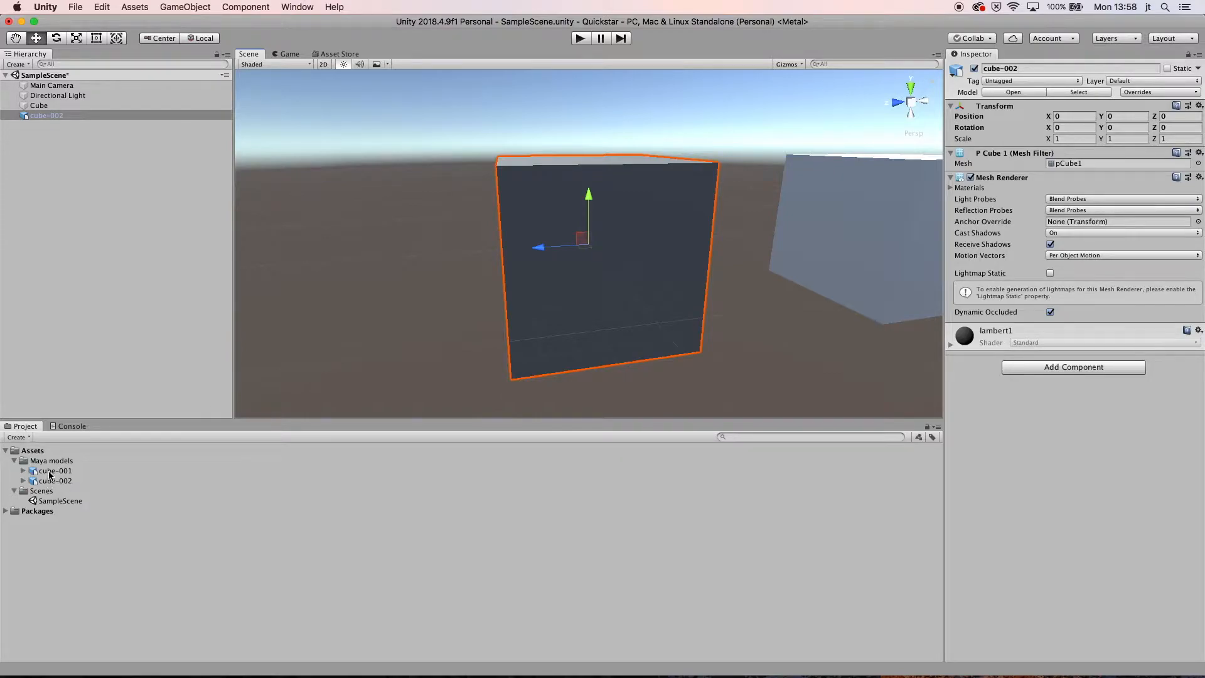
{"action": "left_click", "coordinate": [526, 250]}
{"action": "left_click_drag", "start_coordinate": [525, 250], "coordinate": [317, 261]}
- Add the cube-001 model to the scene beside cube-002 at the origin
{"action": "left_click_drag", "start_coordinate": [48, 472], "coordinate": [121, 322]}
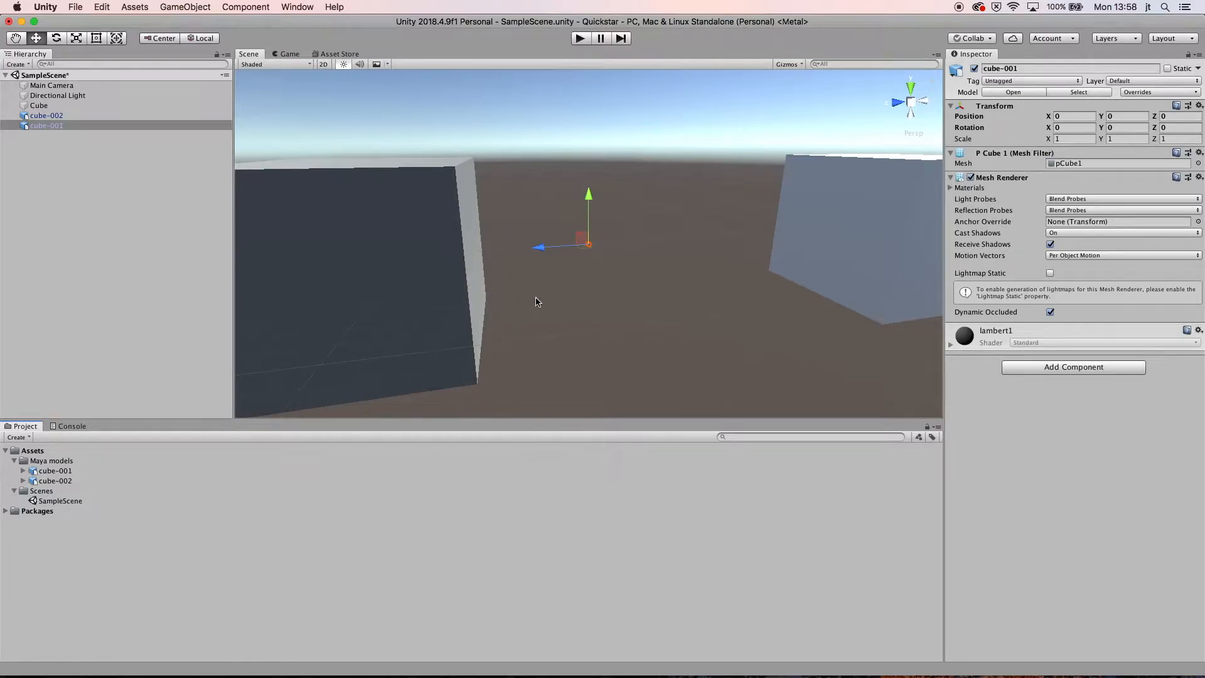
{"action": "scroll", "coordinate": [535, 301], "scroll_direction": "down", "scroll_amount": 3}
{"action": "scroll", "coordinate": [534, 299], "scroll_direction": "up", "scroll_amount": 5}
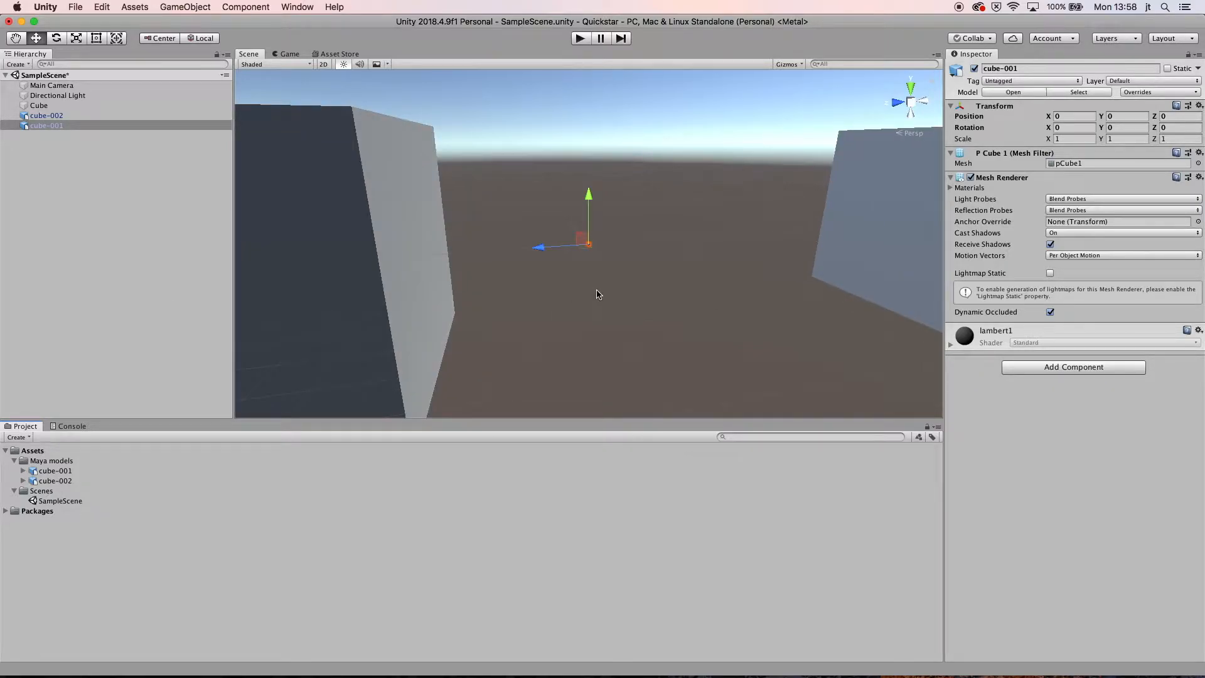
{"action": "left_click_drag", "start_coordinate": [570, 296], "coordinate": [505, 314], "text": "alt"}
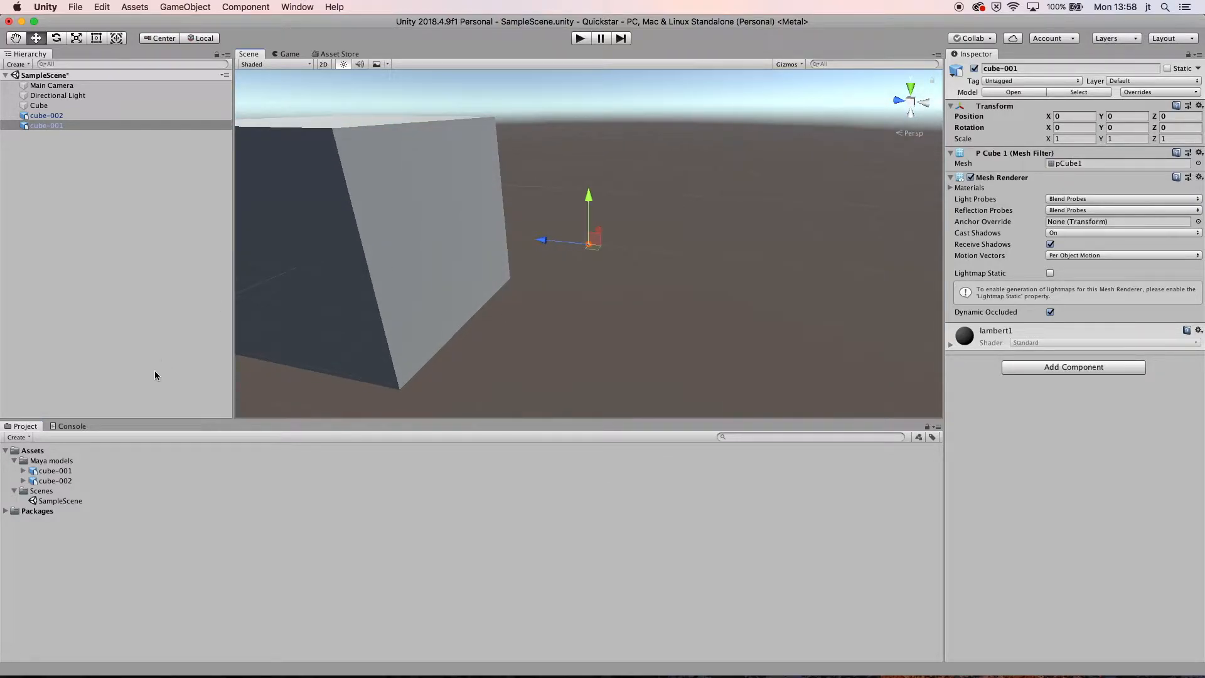
- Set the cube-001 asset's import scale factor to 100 and apply the import settings
{"action": "left_click", "coordinate": [55, 472]}
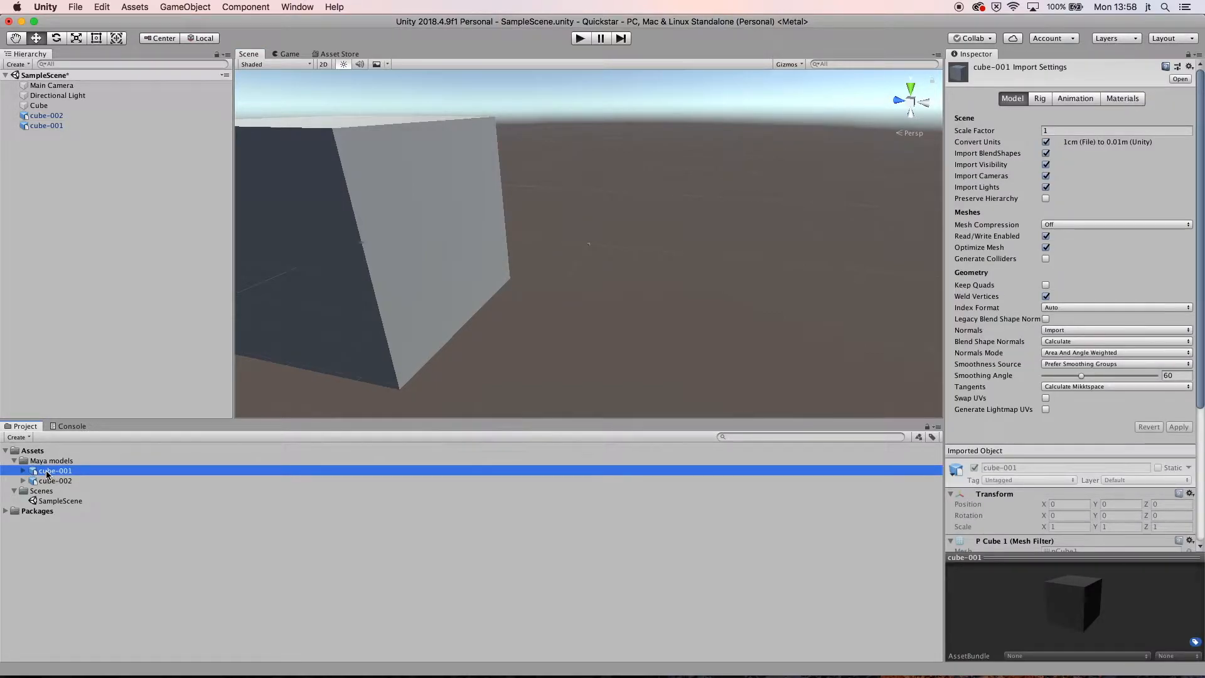
{"action": "left_click", "coordinate": [1046, 142]}
{"action": "left_click", "coordinate": [1071, 130]}
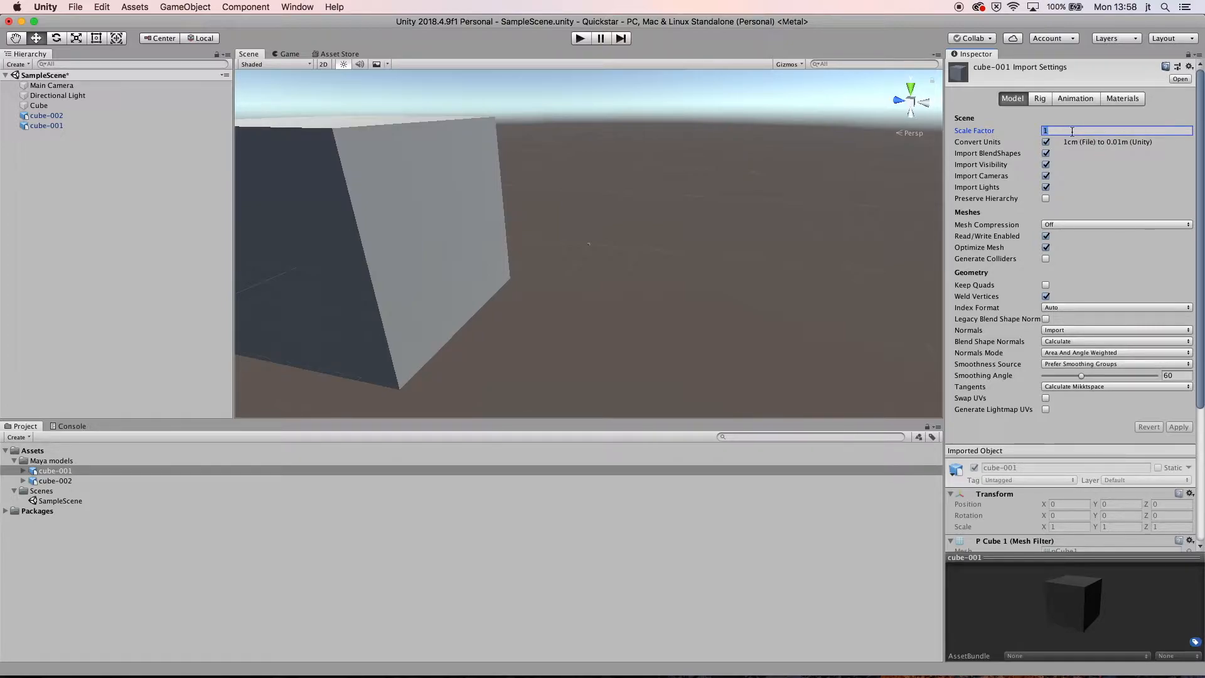
{"action": "type", "text": "00"}
{"action": "left_click", "coordinate": [1177, 429]}
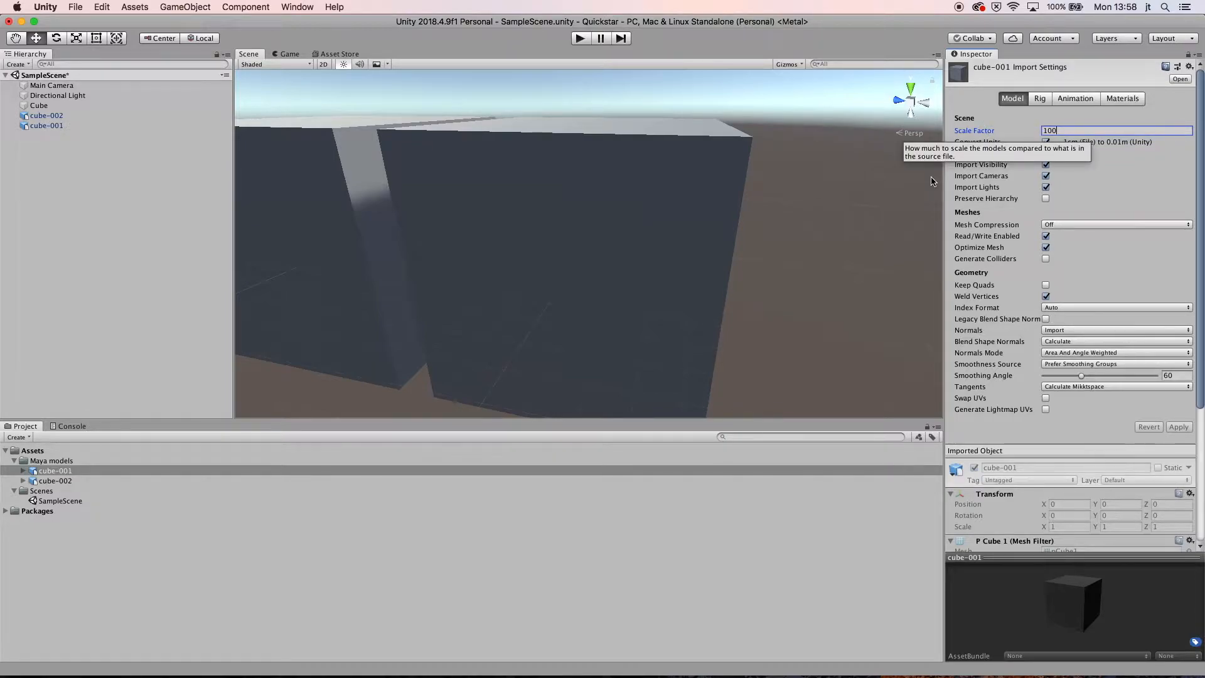
- Frame Cube, cube-002 and cube-001 together in the Scene view and compare their sizes from another angle
{"action": "left_click", "coordinate": [847, 195]}
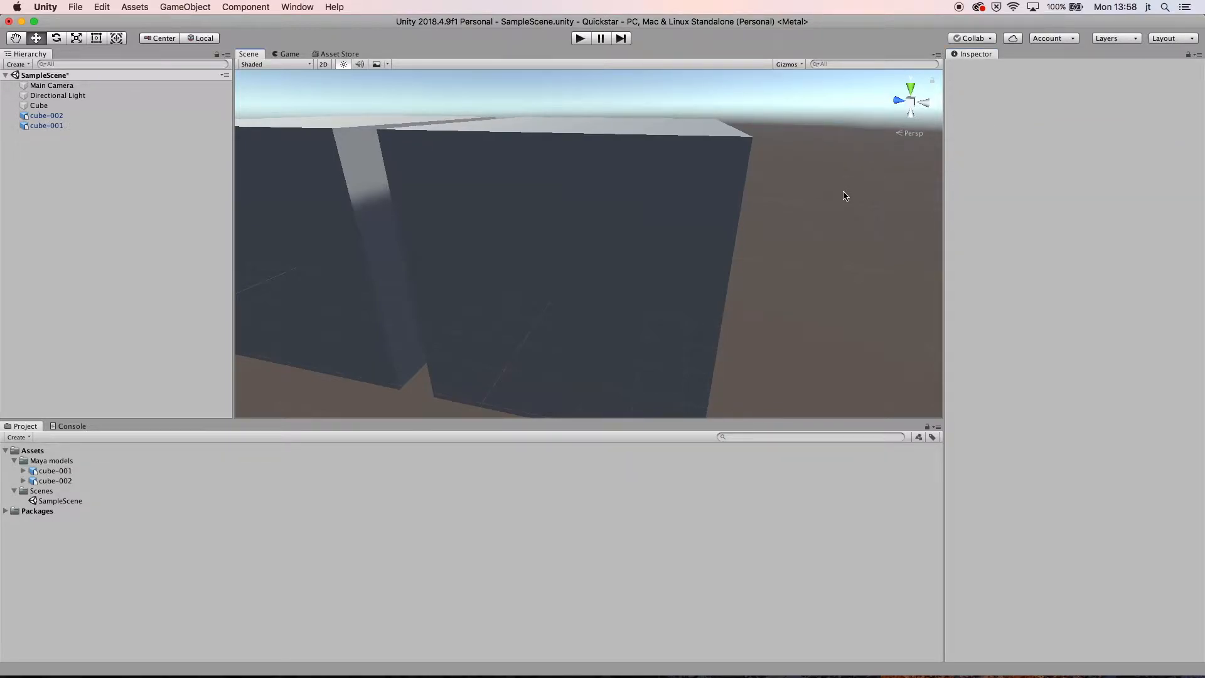
{"action": "left_click_drag", "start_coordinate": [841, 191], "coordinate": [694, 202], "text": "alt"}
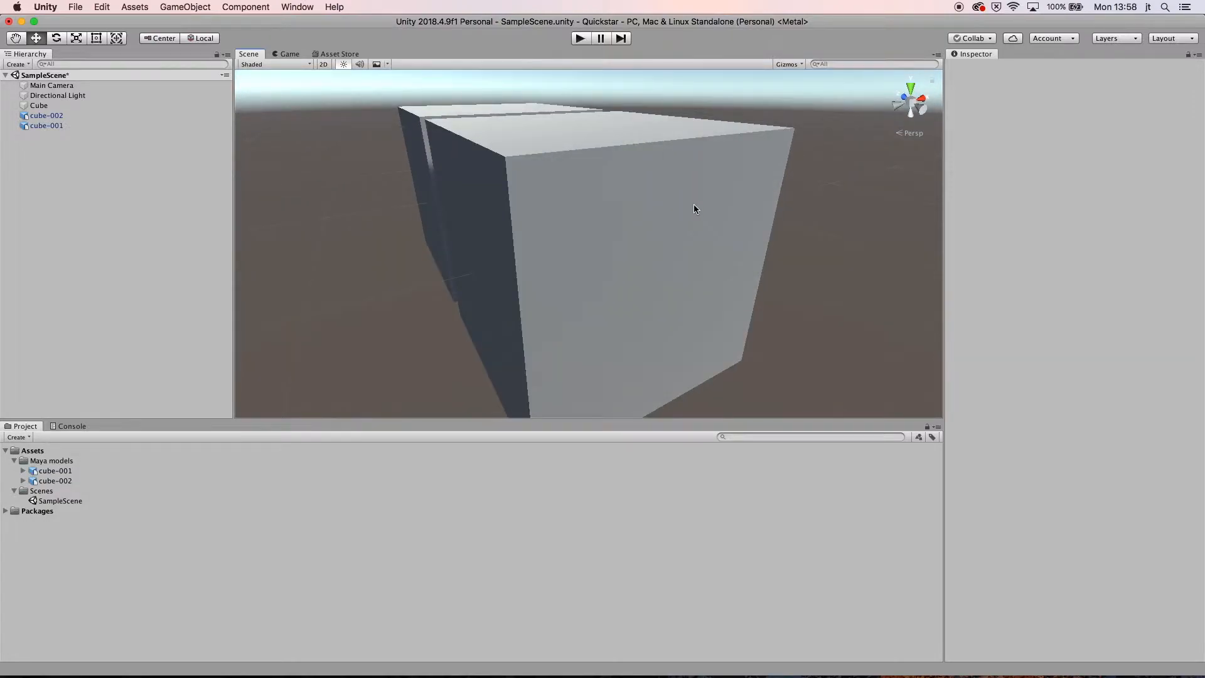
{"action": "left_click", "coordinate": [684, 214]}
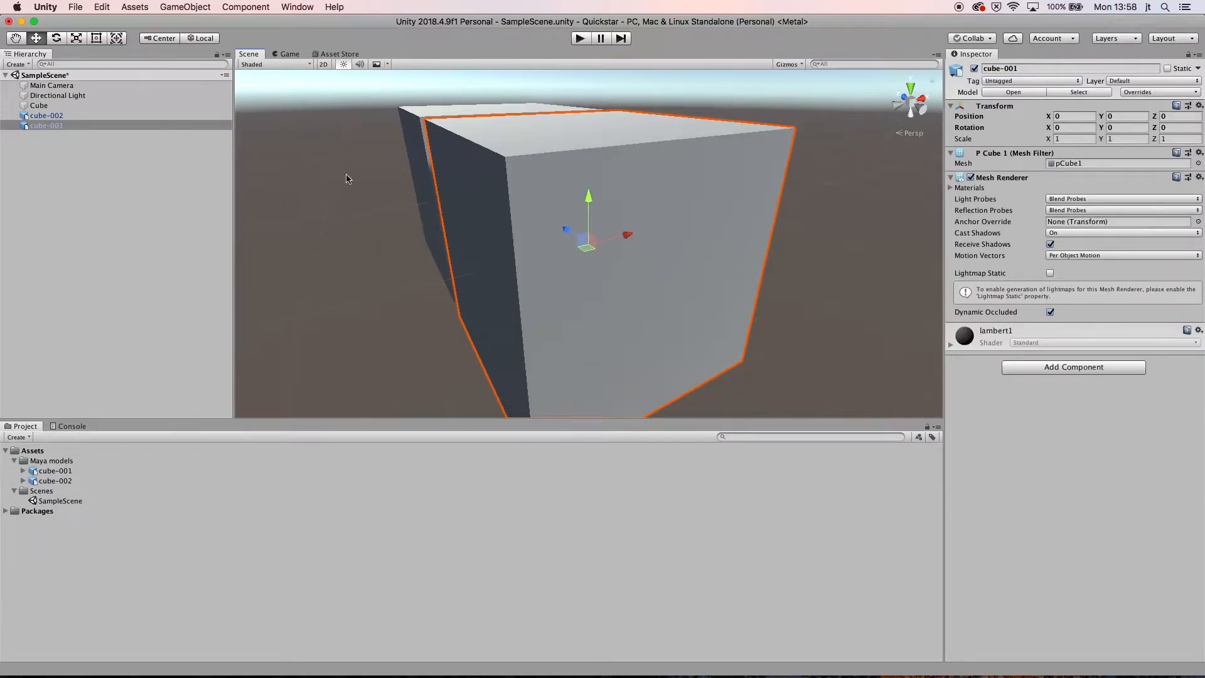
{"action": "left_click", "coordinate": [53, 106], "text": "shift"}
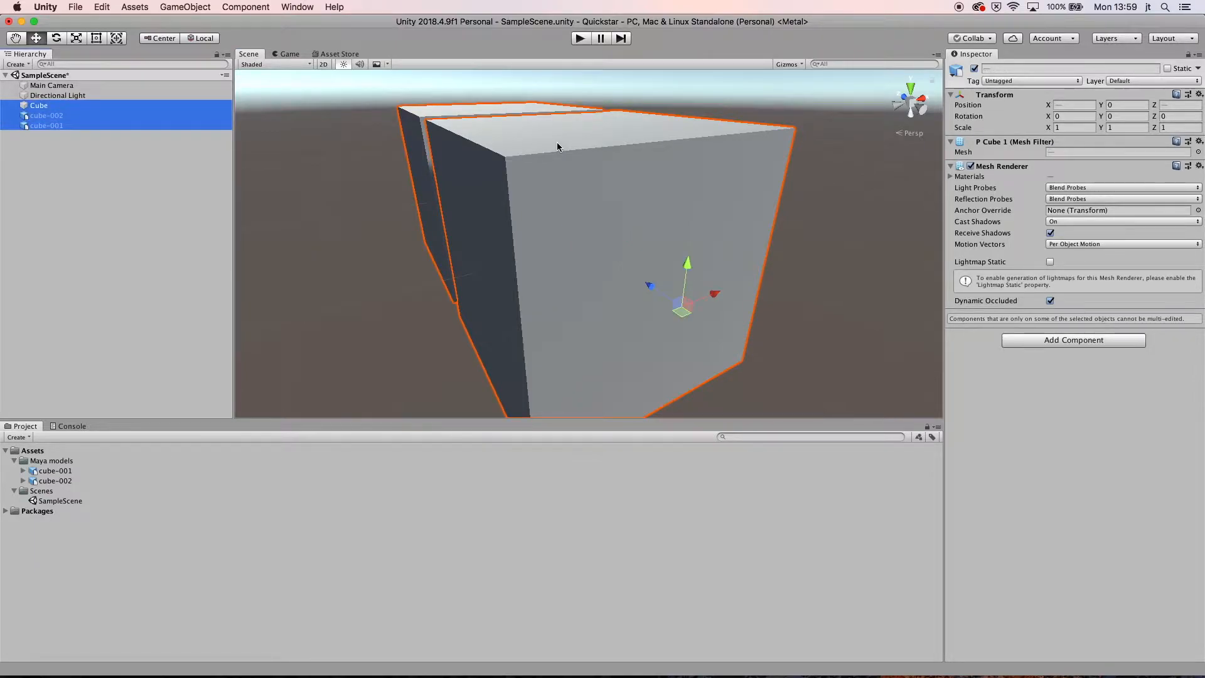
{"action": "key", "text": "f"}
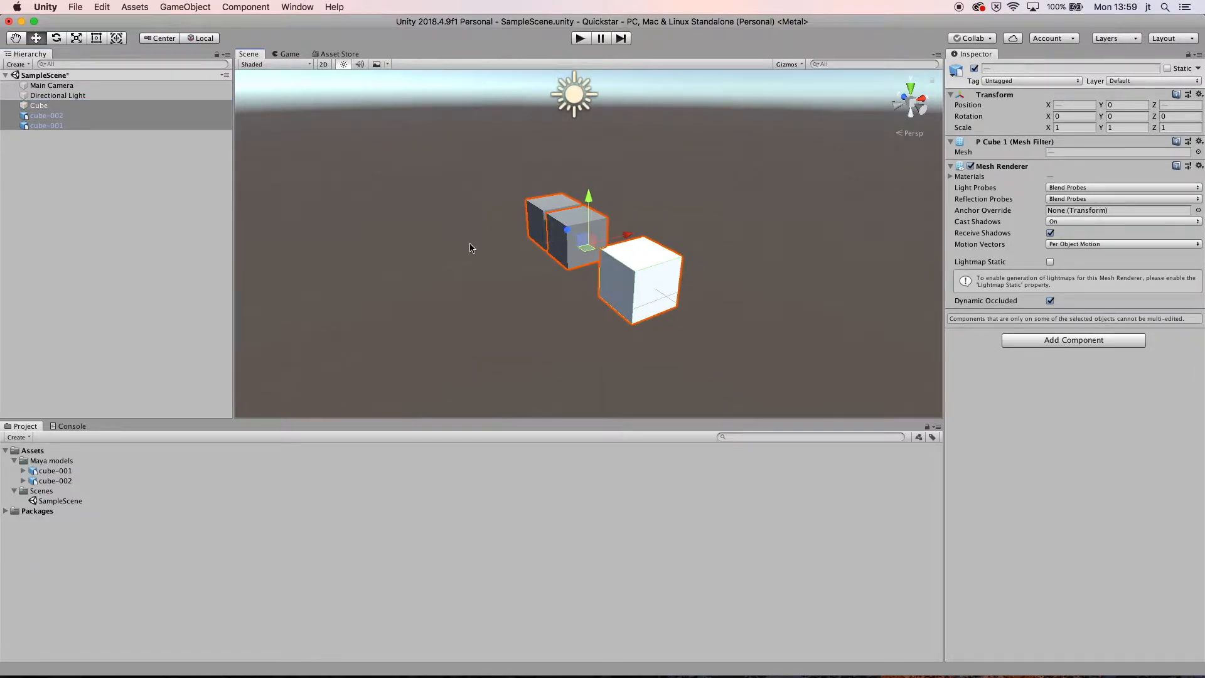
{"action": "left_click_drag", "start_coordinate": [498, 244], "coordinate": [598, 201], "text": "alt"}
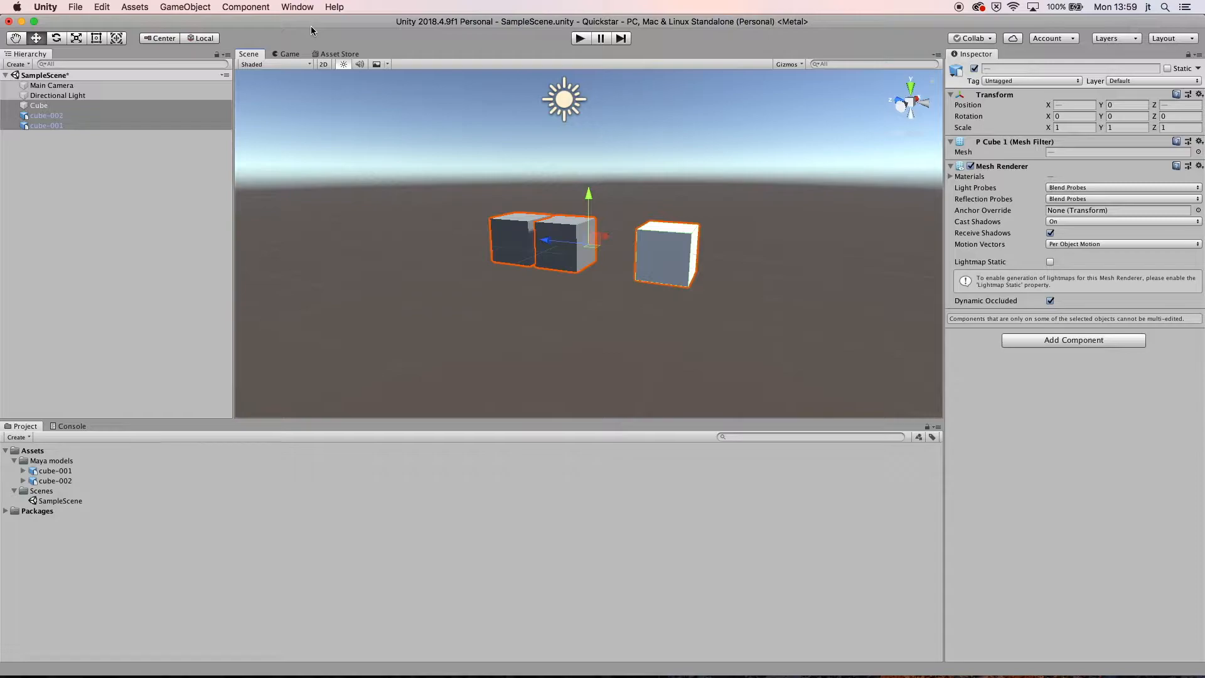
- Open the Asset Store in an enlarged view and show My Assets, skipping the new-features introduction
{"action": "left_click", "coordinate": [301, 6]}
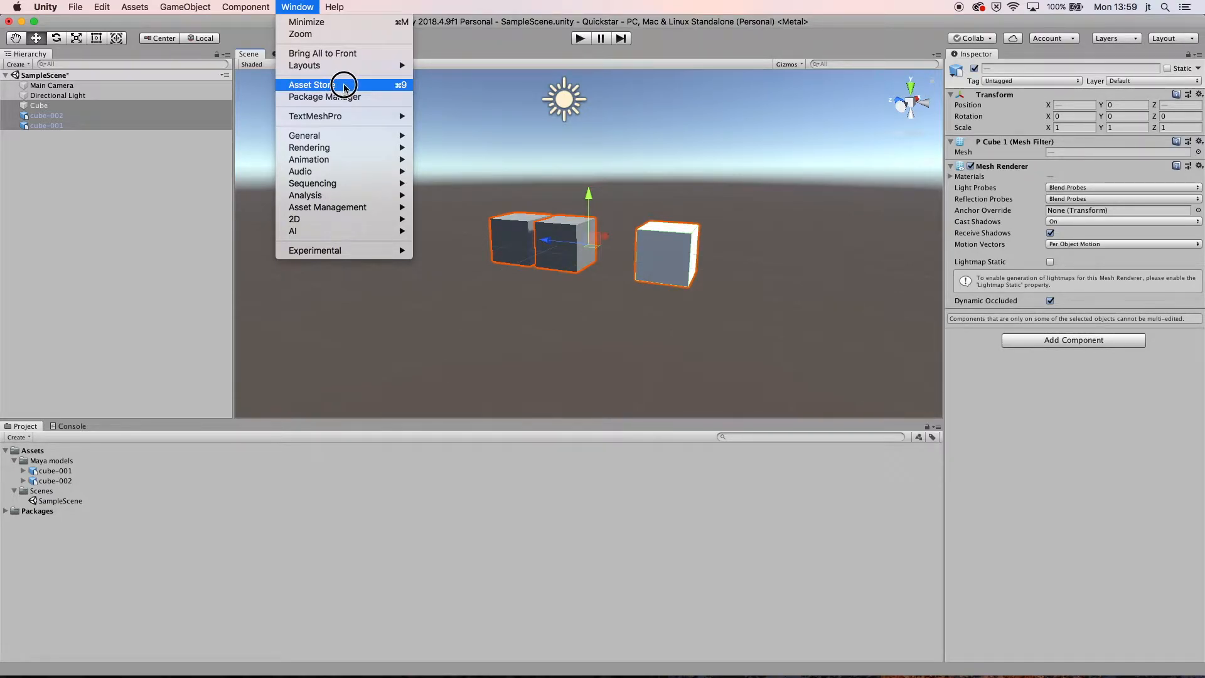
{"action": "left_click", "coordinate": [344, 86]}
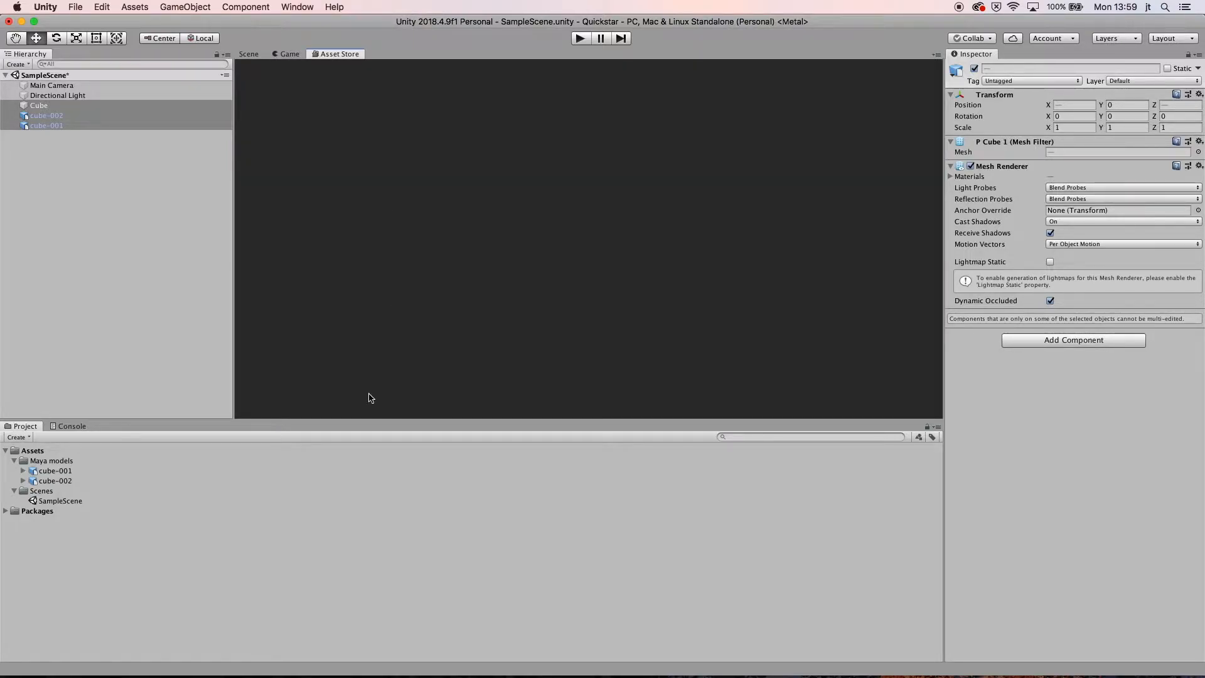
{"action": "left_click_drag", "start_coordinate": [366, 419], "coordinate": [363, 547]}
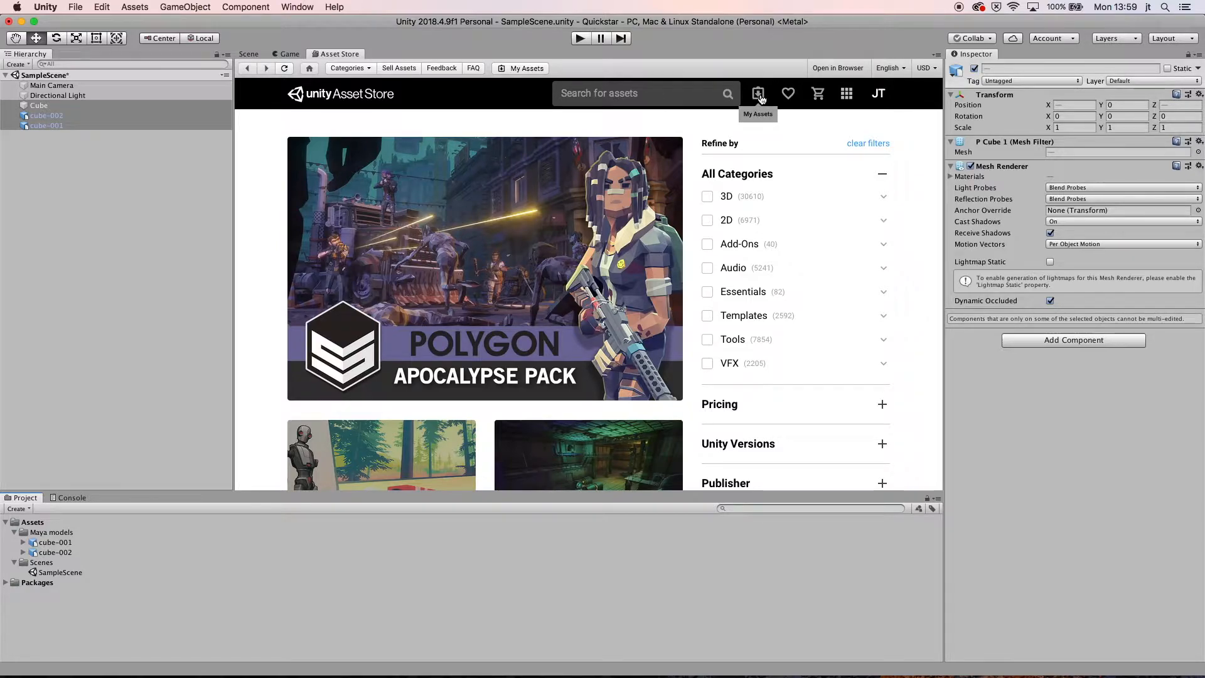
{"action": "left_click", "coordinate": [758, 96]}
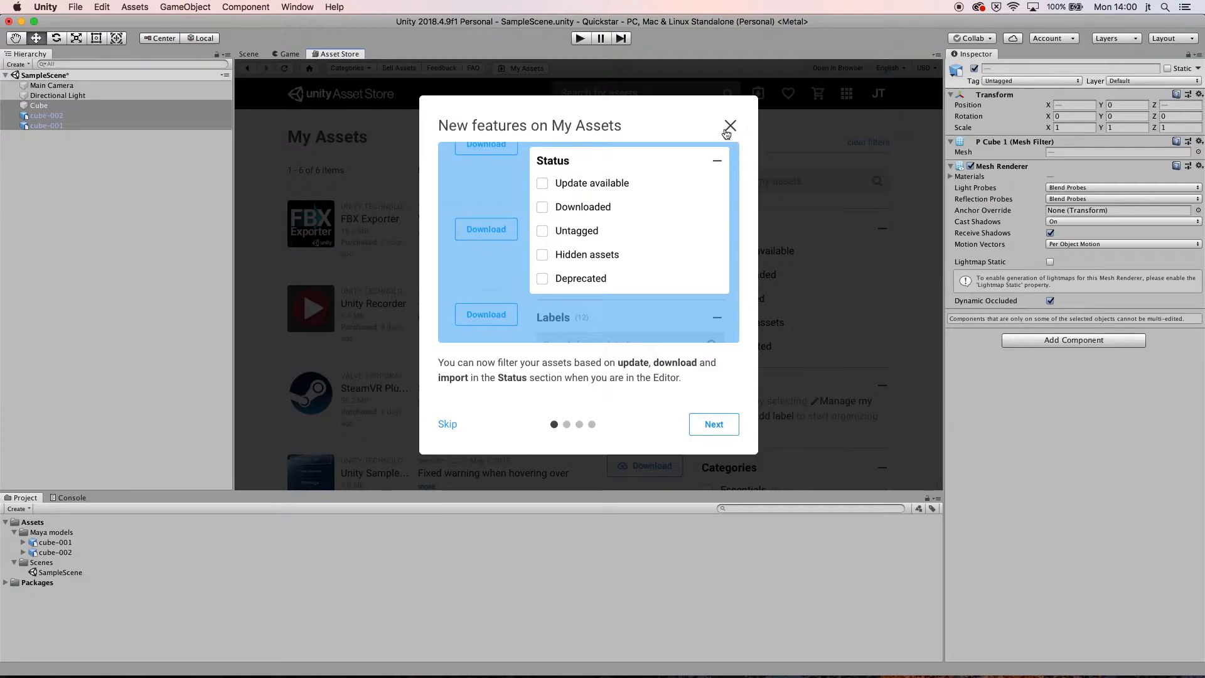
{"action": "left_click", "coordinate": [447, 425]}
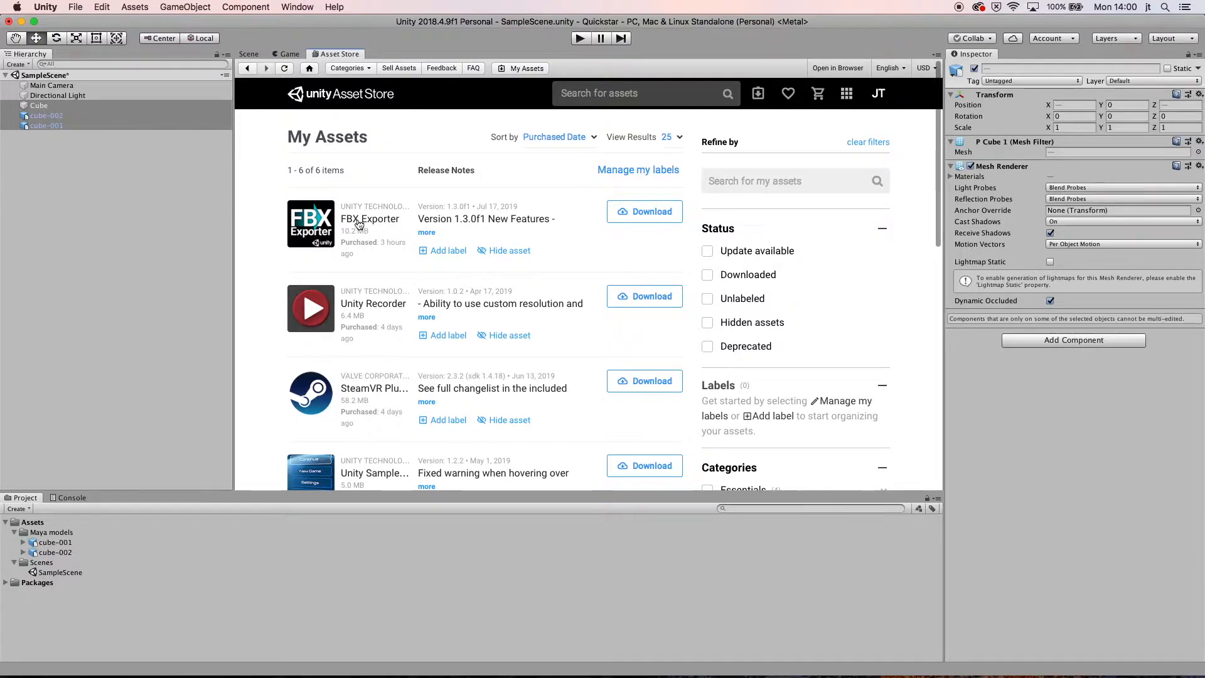
- Widen the Asset Store view and start downloading the Standard Assets, iTween and SteamVR Plugin packages from My Assets
{"action": "left_click", "coordinate": [653, 216]}
{"action": "scroll", "coordinate": [641, 281], "scroll_direction": "down", "scroll_amount": 5}
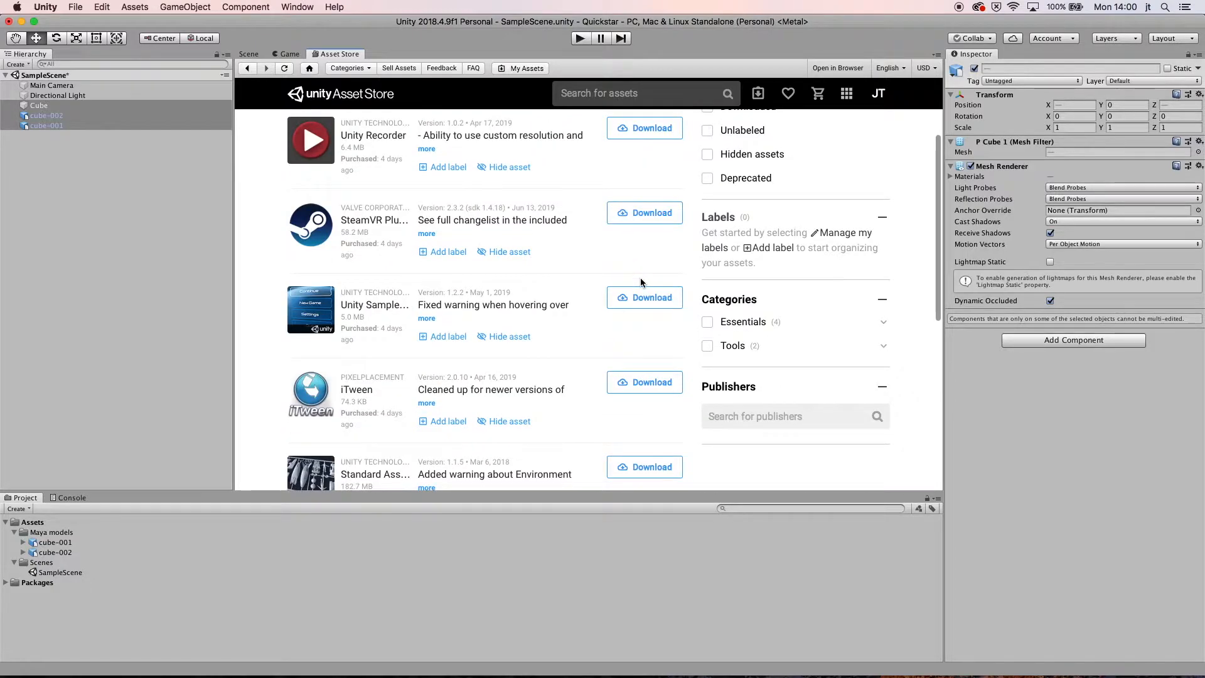
{"action": "scroll", "coordinate": [639, 277], "scroll_direction": "up", "scroll_amount": 5}
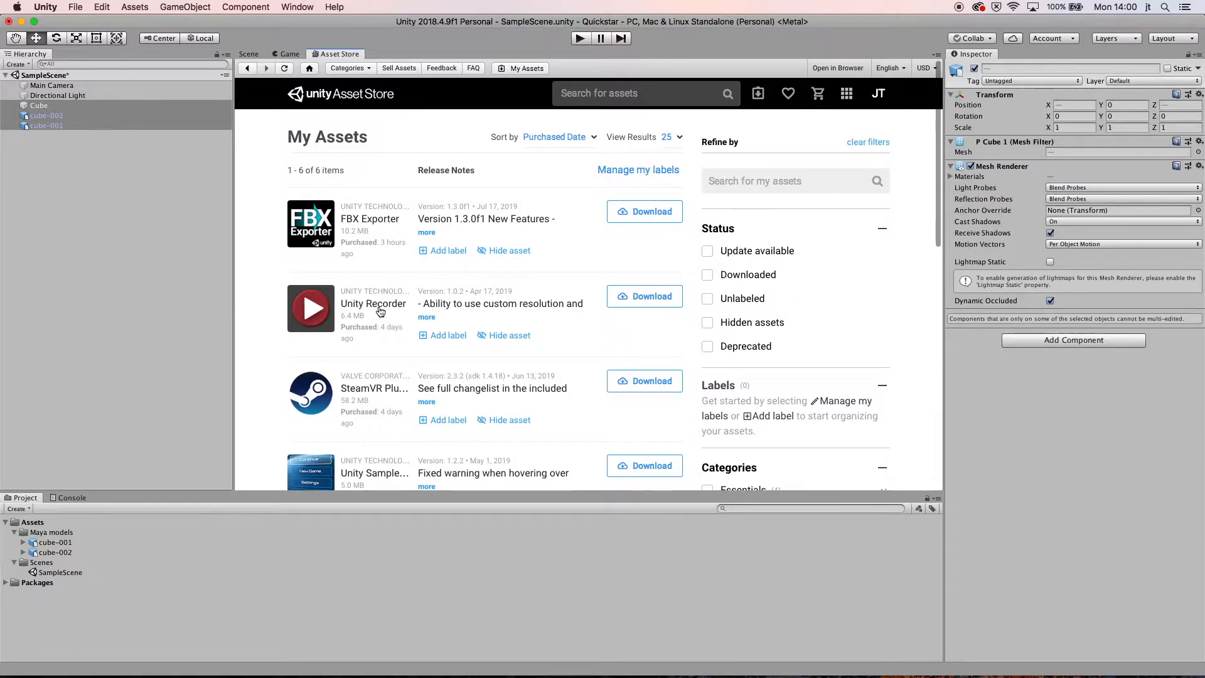
{"action": "scroll", "coordinate": [381, 311], "scroll_direction": "down", "scroll_amount": 2}
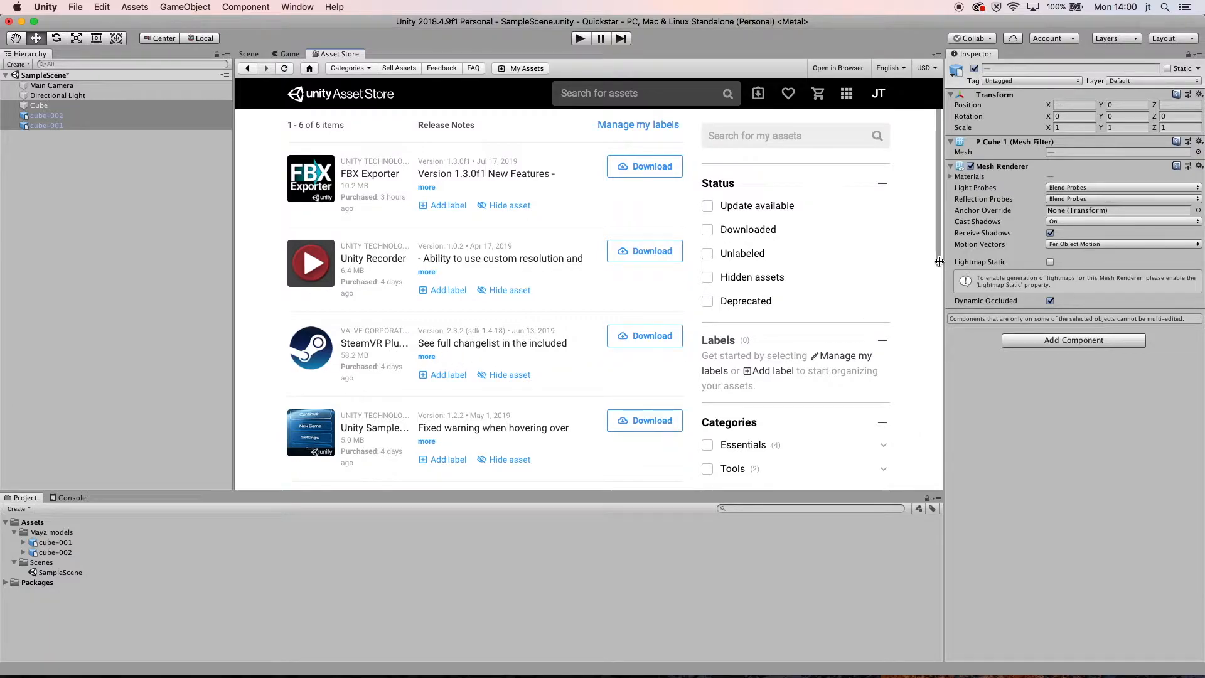
{"action": "left_click_drag", "start_coordinate": [939, 262], "coordinate": [933, 355]}
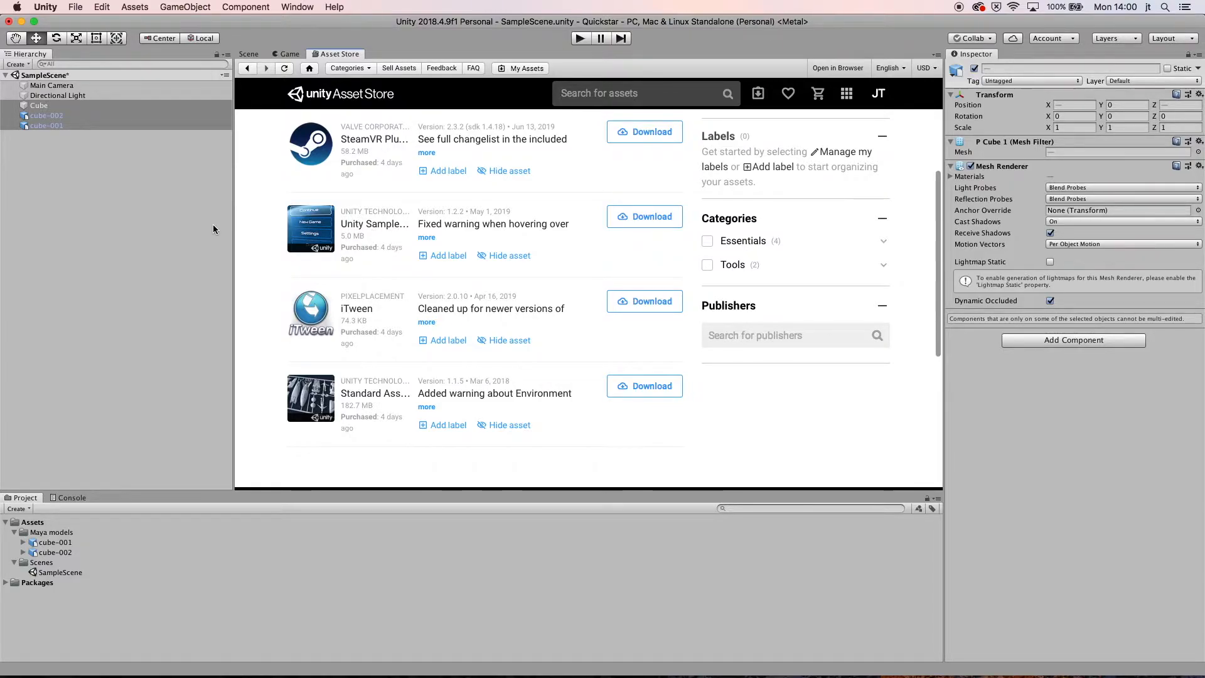
{"action": "left_click_drag", "start_coordinate": [233, 227], "coordinate": [127, 228]}
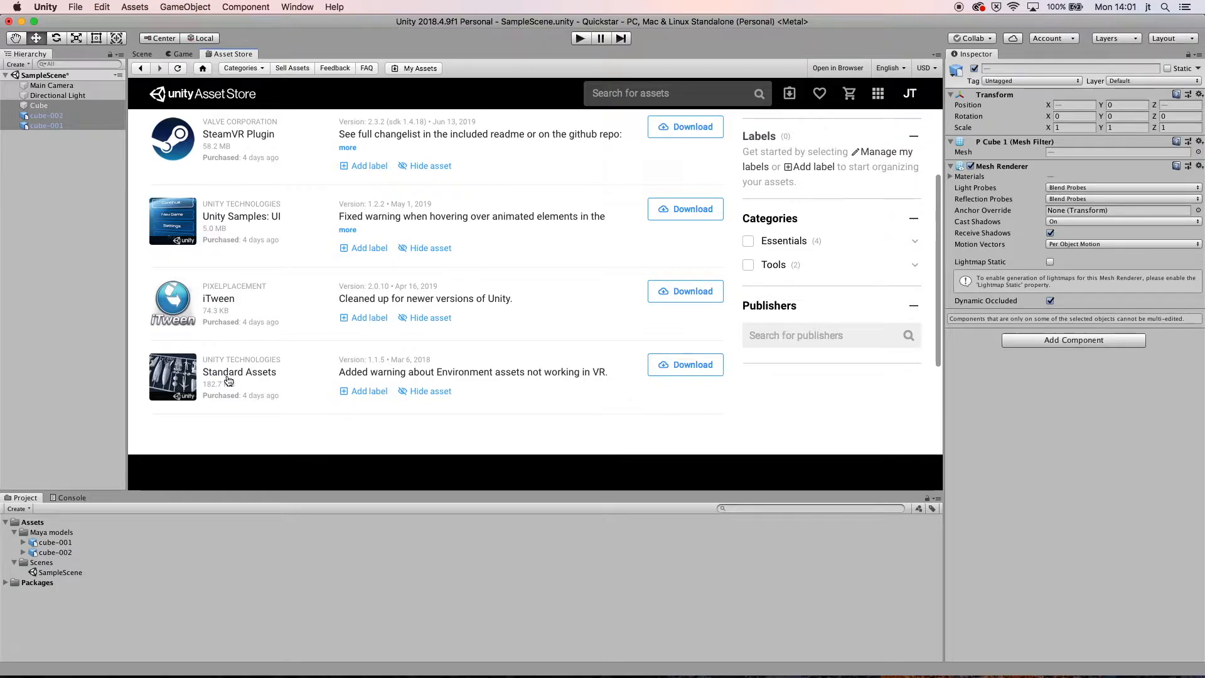
{"action": "left_click", "coordinate": [668, 371]}
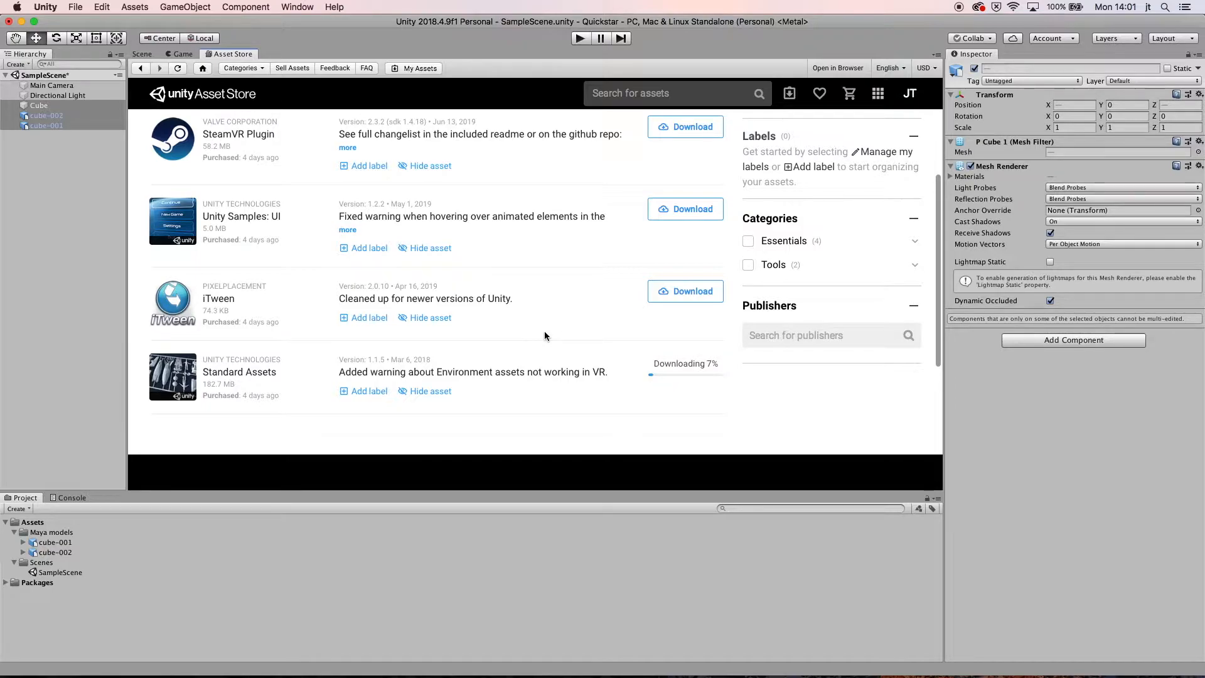
{"action": "left_click", "coordinate": [675, 293]}
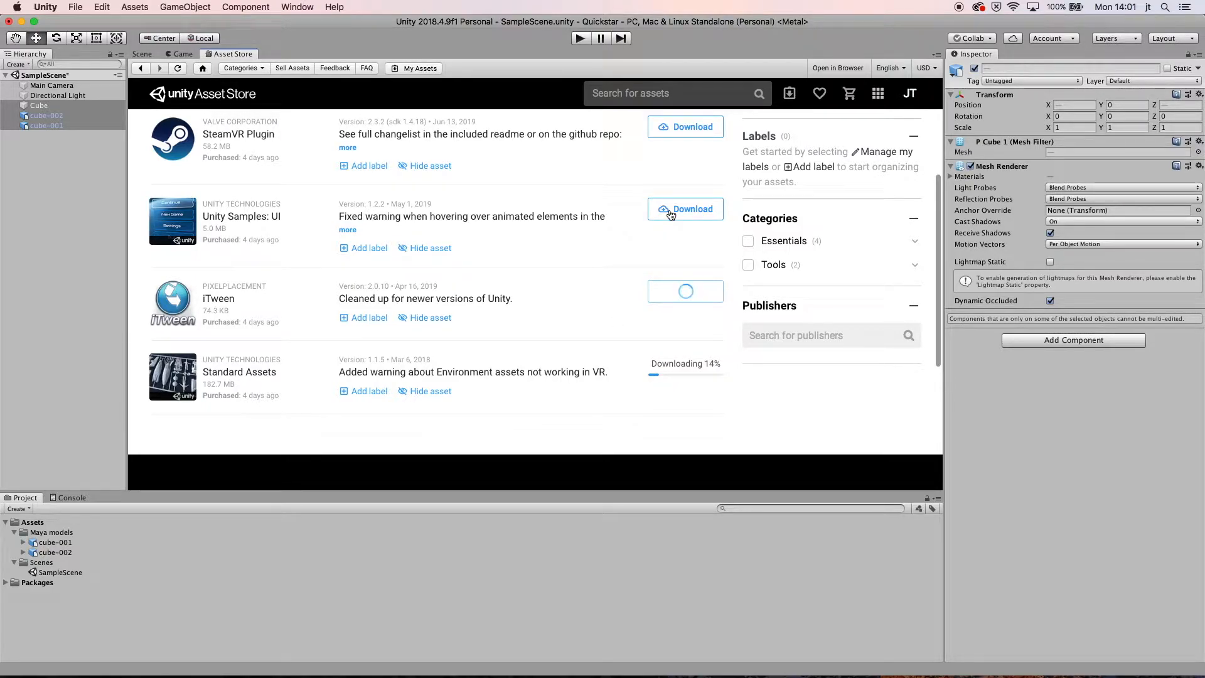
{"action": "left_click", "coordinate": [670, 128]}
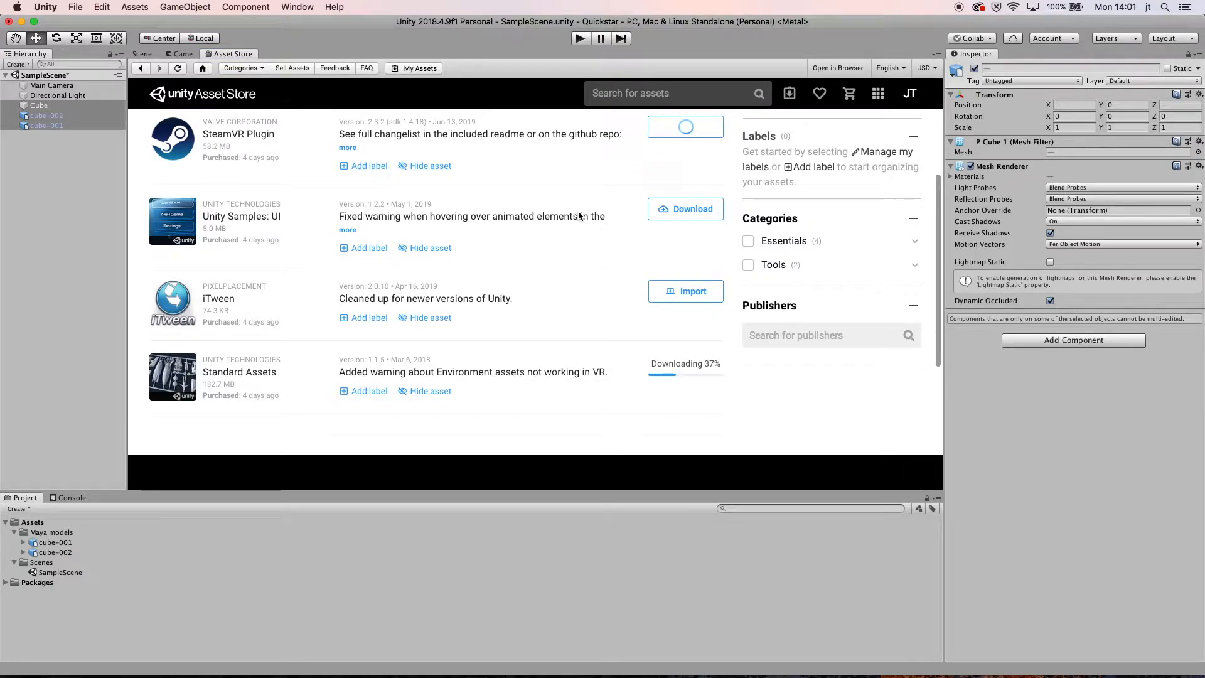
{"action": "scroll", "coordinate": [577, 216], "scroll_direction": "up", "scroll_amount": 1}
{"action": "scroll", "coordinate": [652, 220], "scroll_direction": "down", "scroll_amount": 3}
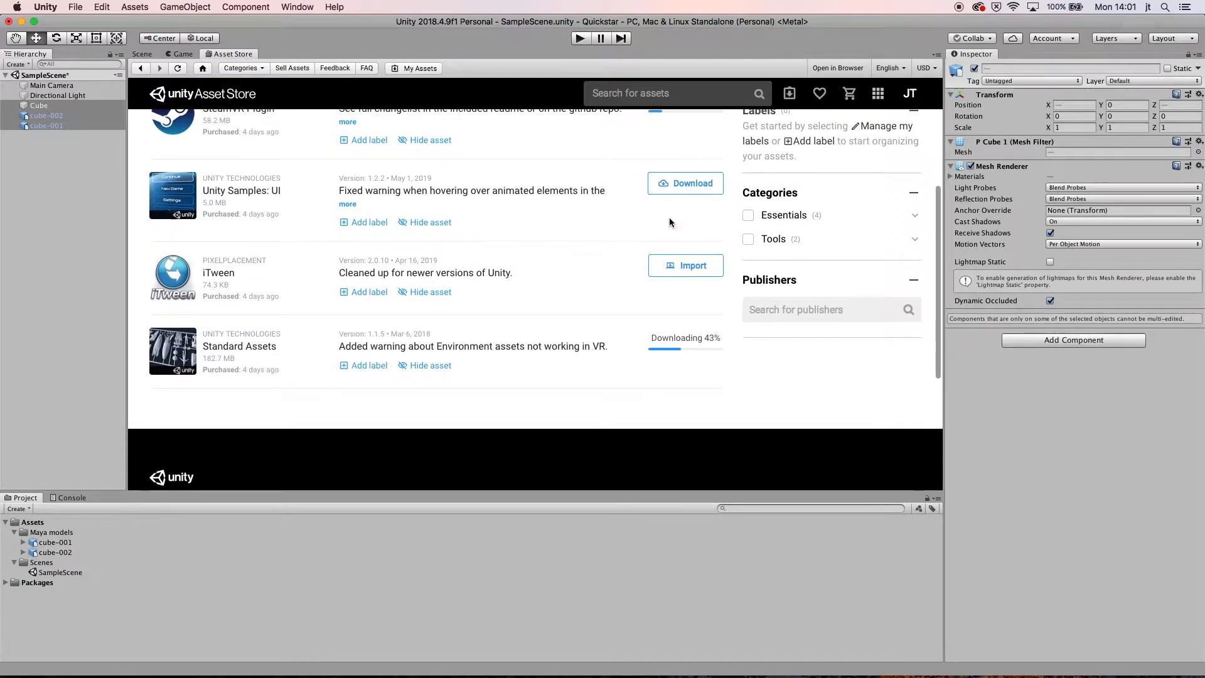
- Start downloading the Unity Samples: UI package and search the Asset Store for "standard assets"
{"action": "left_click", "coordinate": [671, 187]}
{"action": "left_click", "coordinate": [660, 182]}
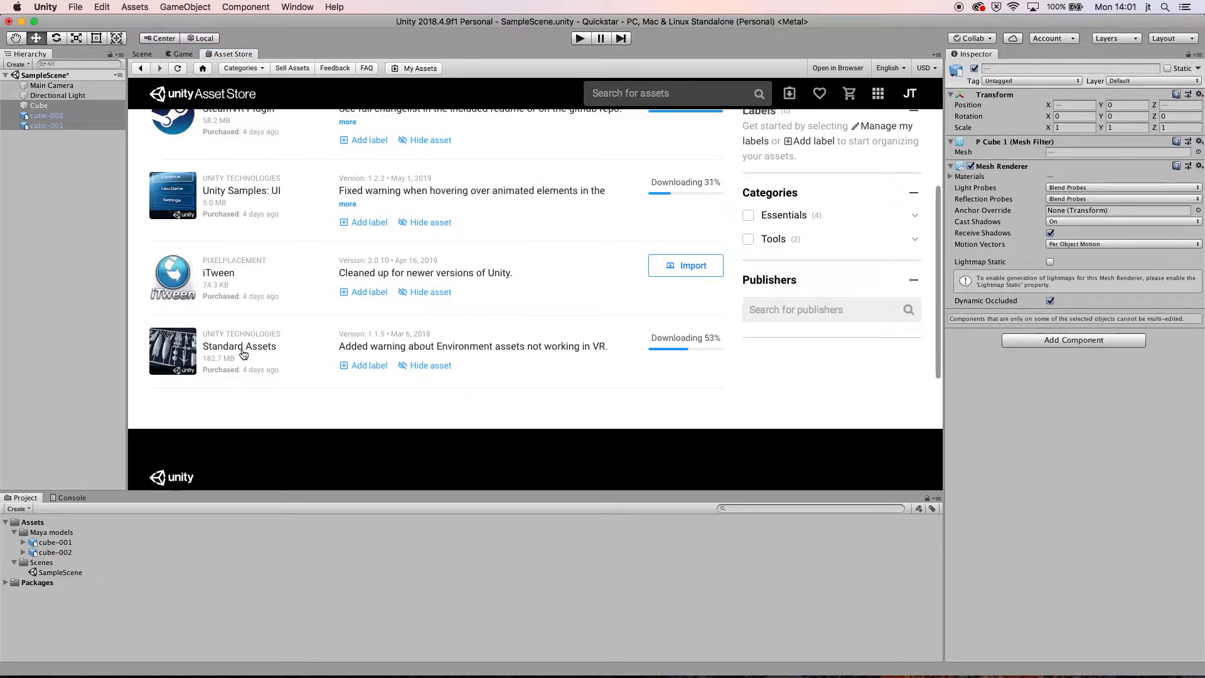
{"action": "left_click", "coordinate": [647, 93]}
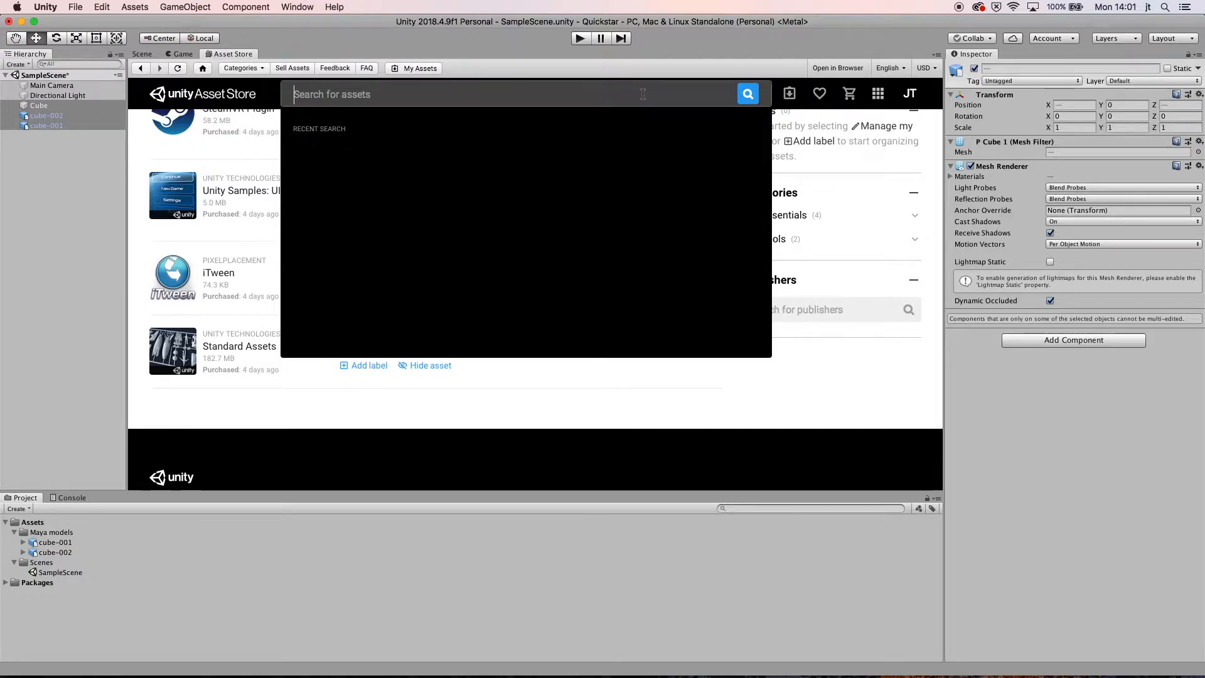
{"action": "type", "text": "st"}
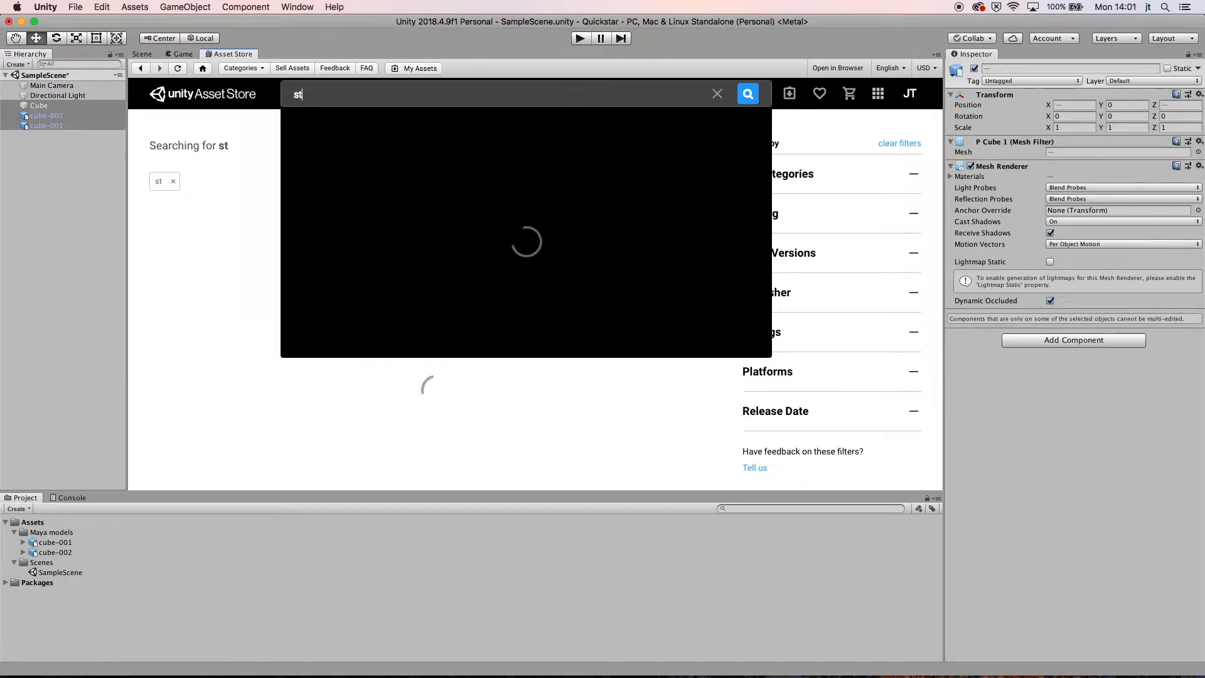
{"action": "type", "text": "andard ass"}
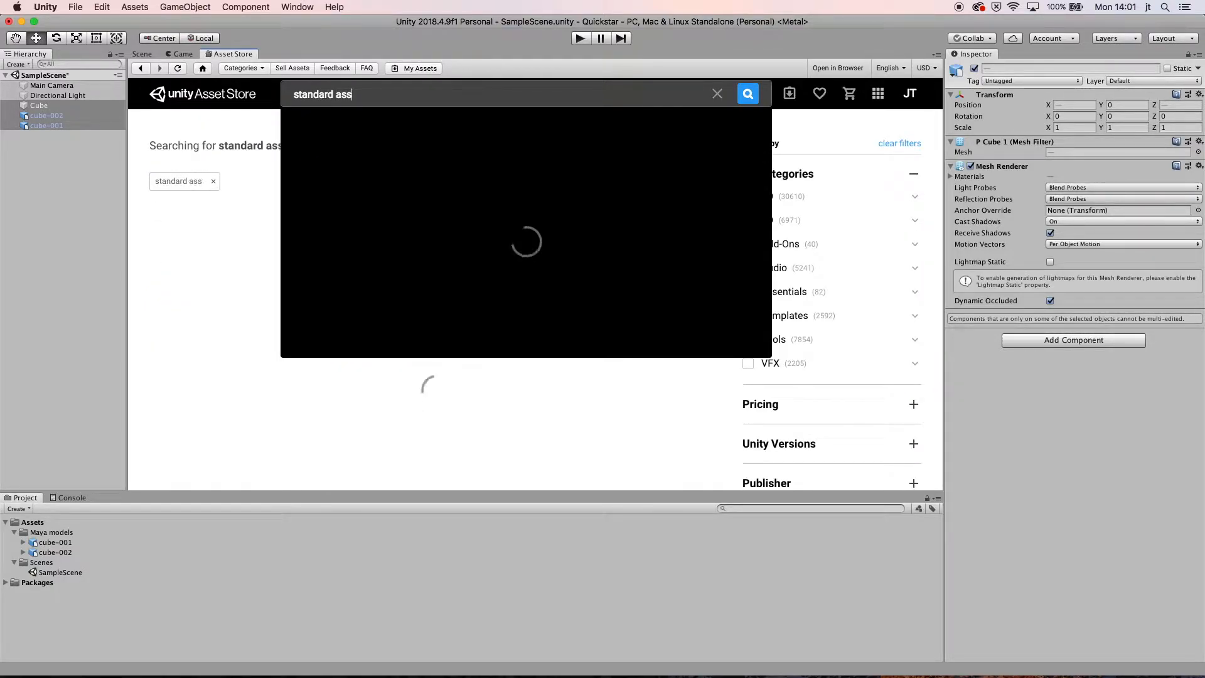
{"action": "type", "text": "ets"}
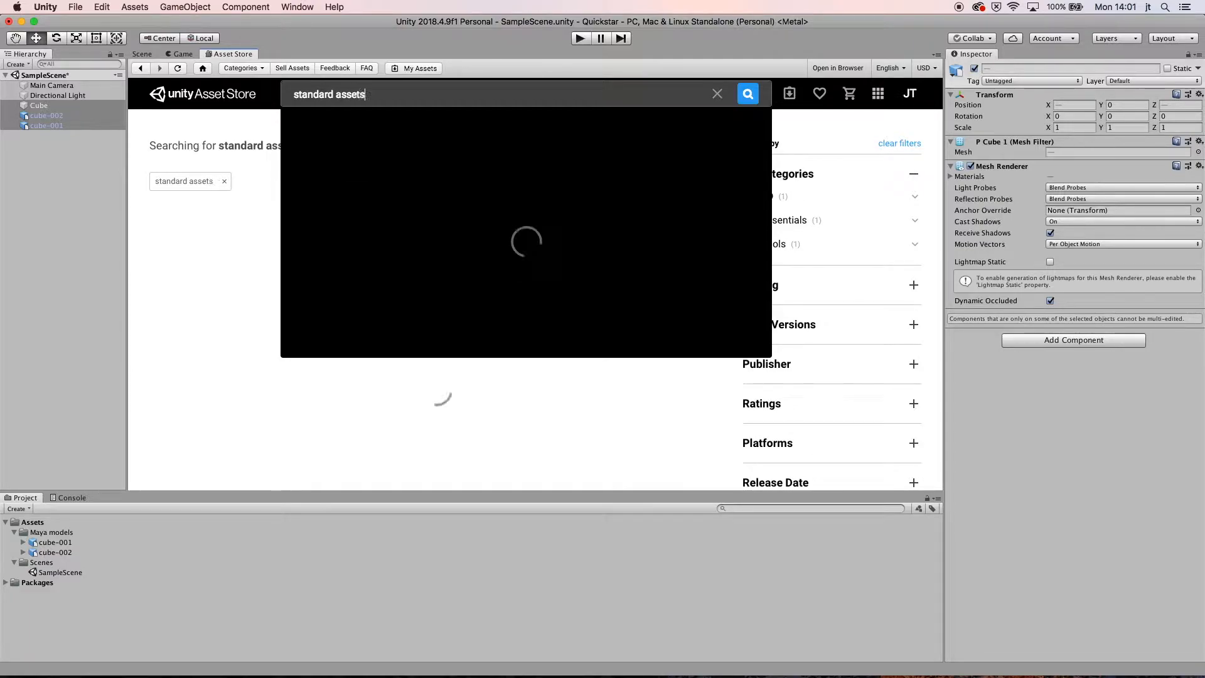
{"action": "key", "text": "Return"}
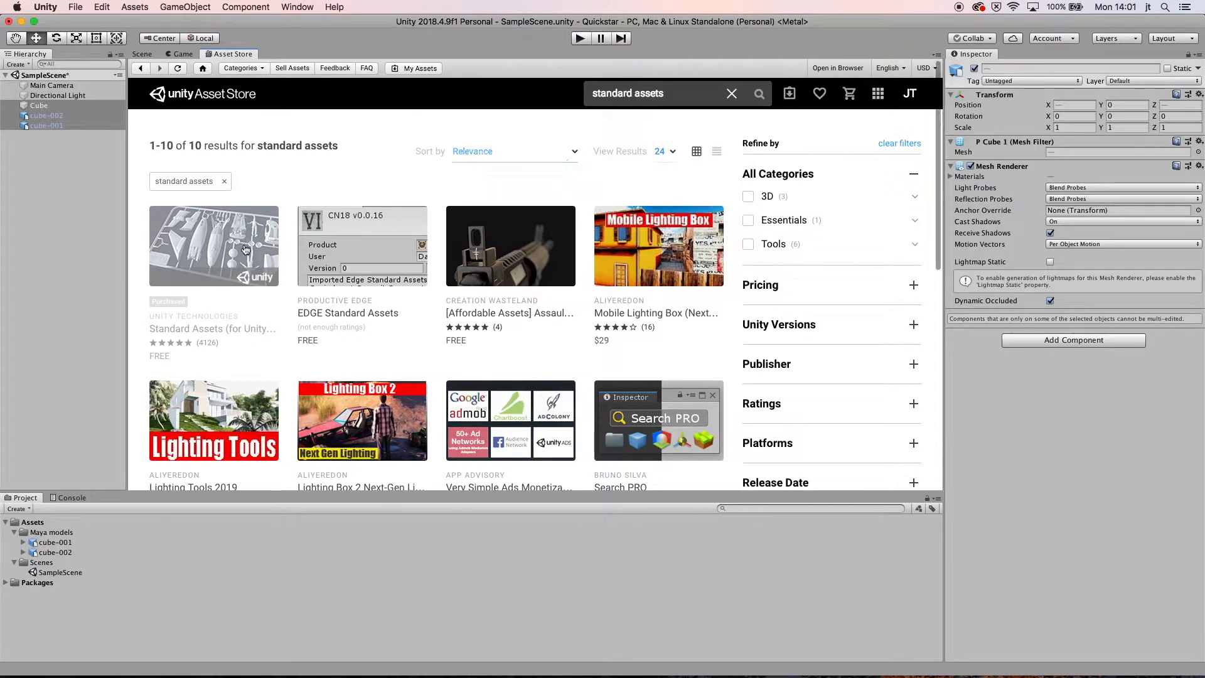
- Open the Unity Technologies Standard Assets page, read its full description and import the complete package into the project
{"action": "mouse_move", "coordinate": [230, 253]}
{"action": "left_click", "coordinate": [225, 253]}
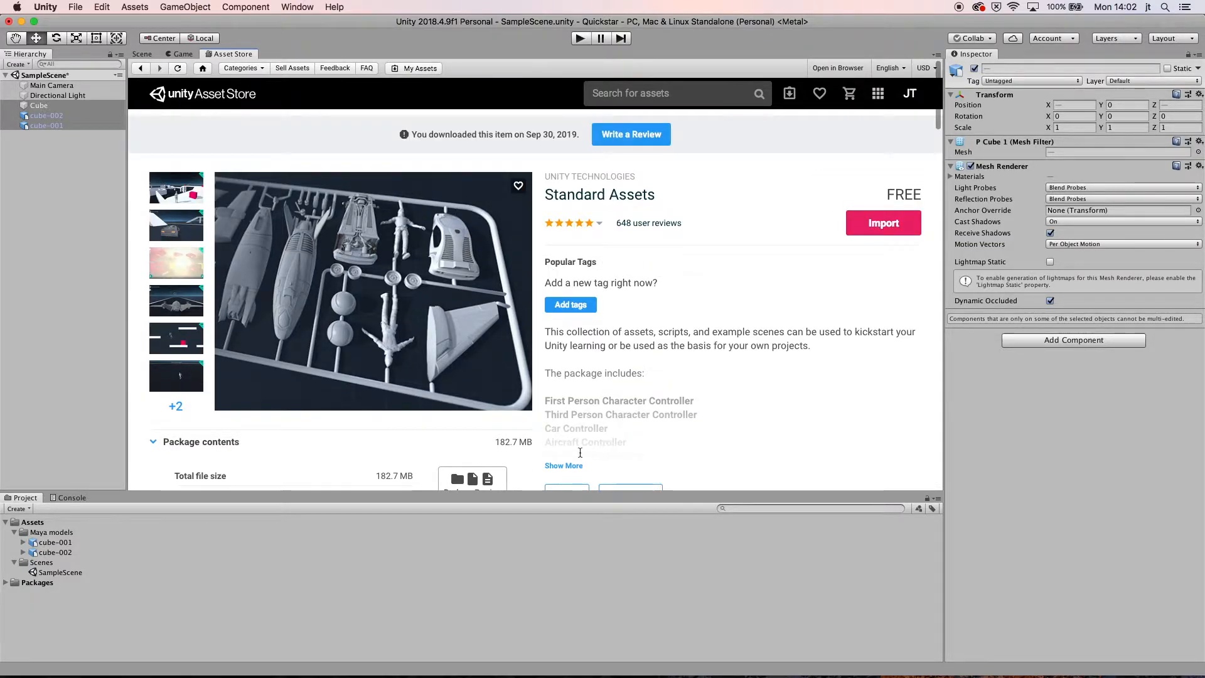
{"action": "left_click", "coordinate": [564, 465]}
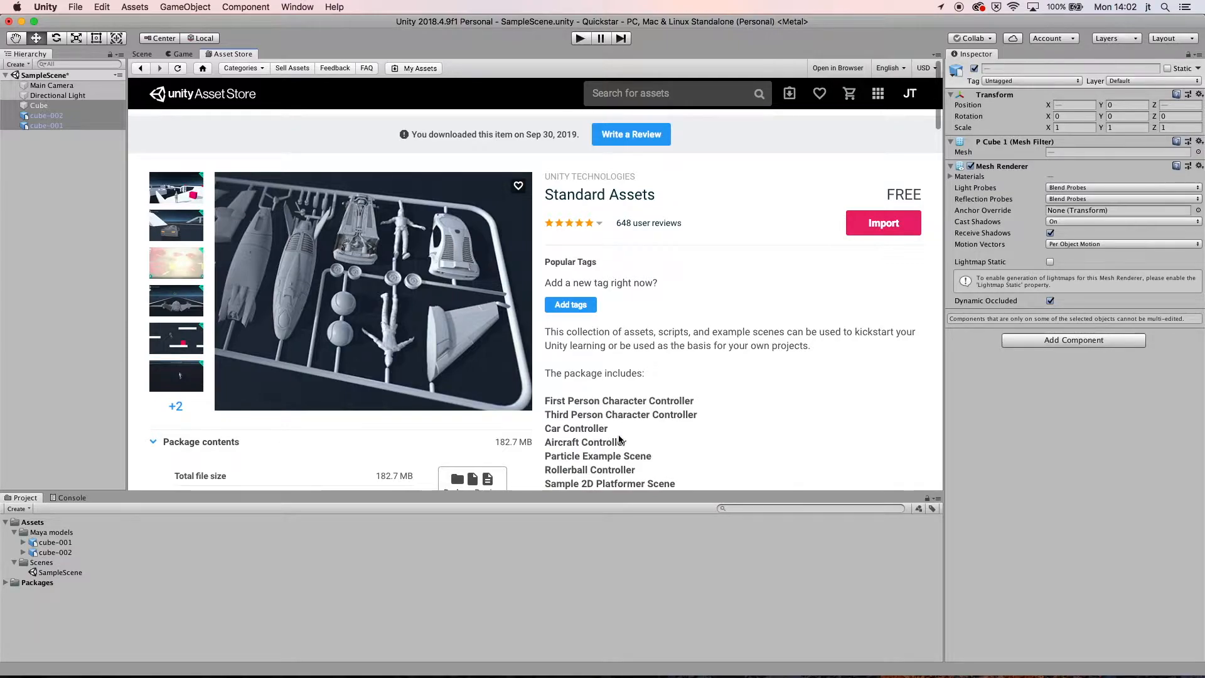
{"action": "scroll", "coordinate": [618, 439], "scroll_direction": "down", "scroll_amount": 3}
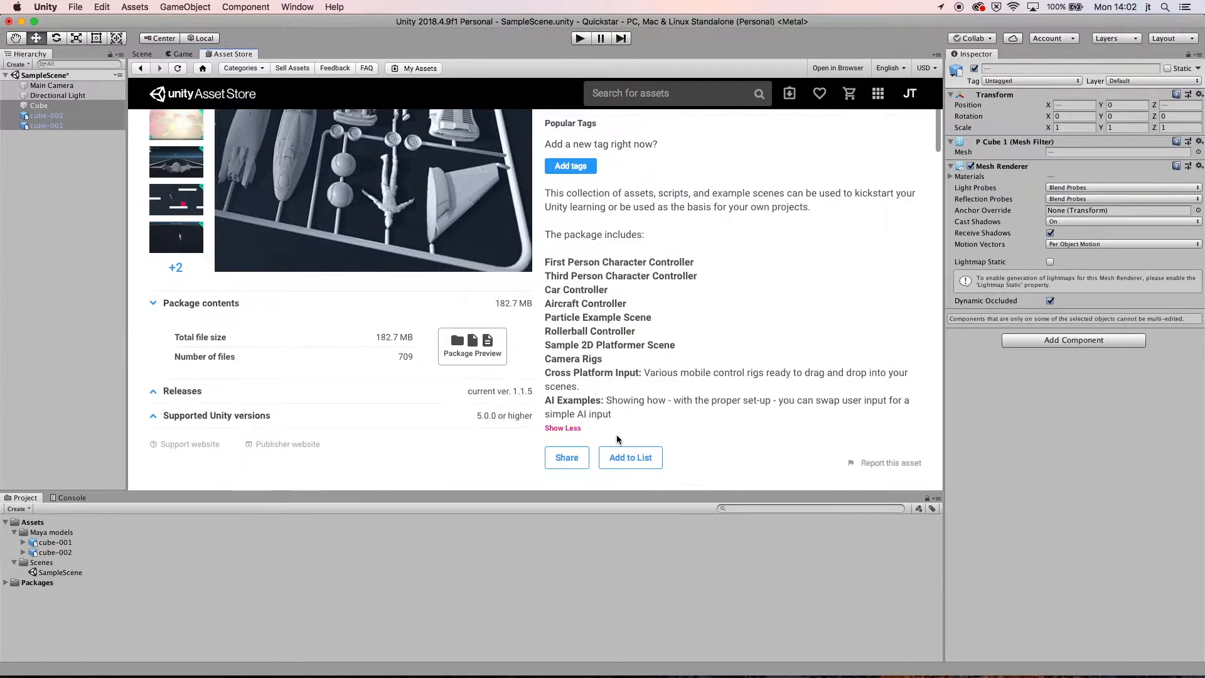
{"action": "scroll", "coordinate": [614, 438], "scroll_direction": "up", "scroll_amount": 2}
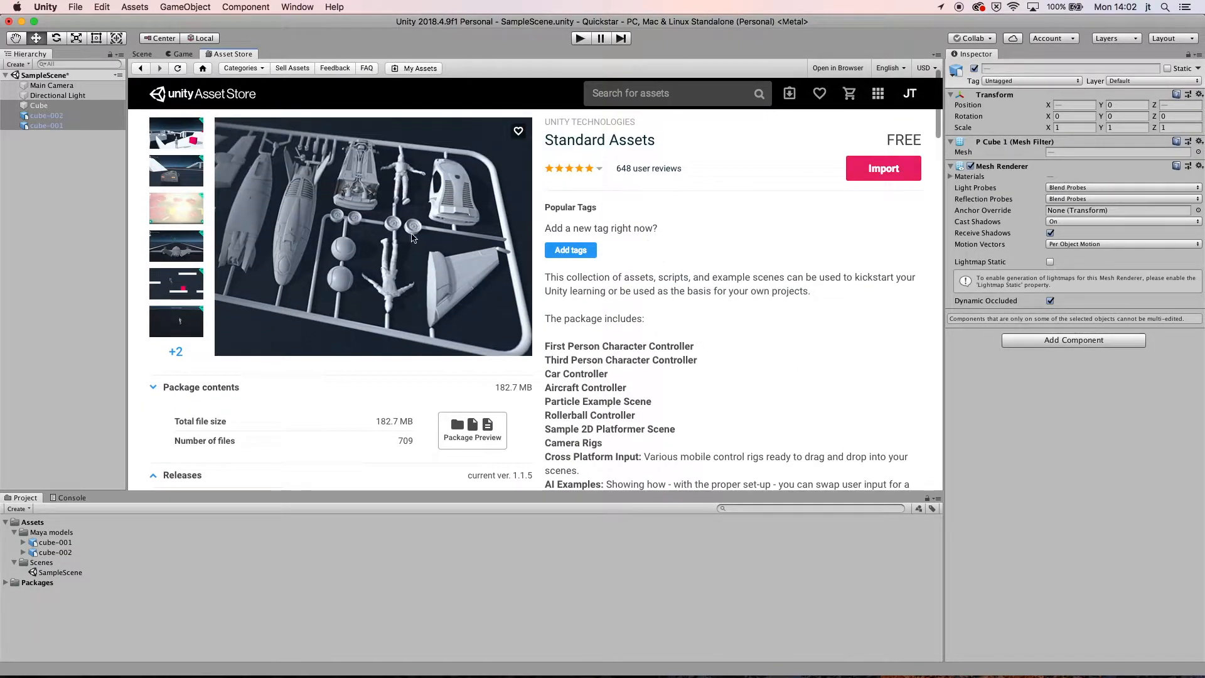
{"action": "left_click", "coordinate": [902, 176]}
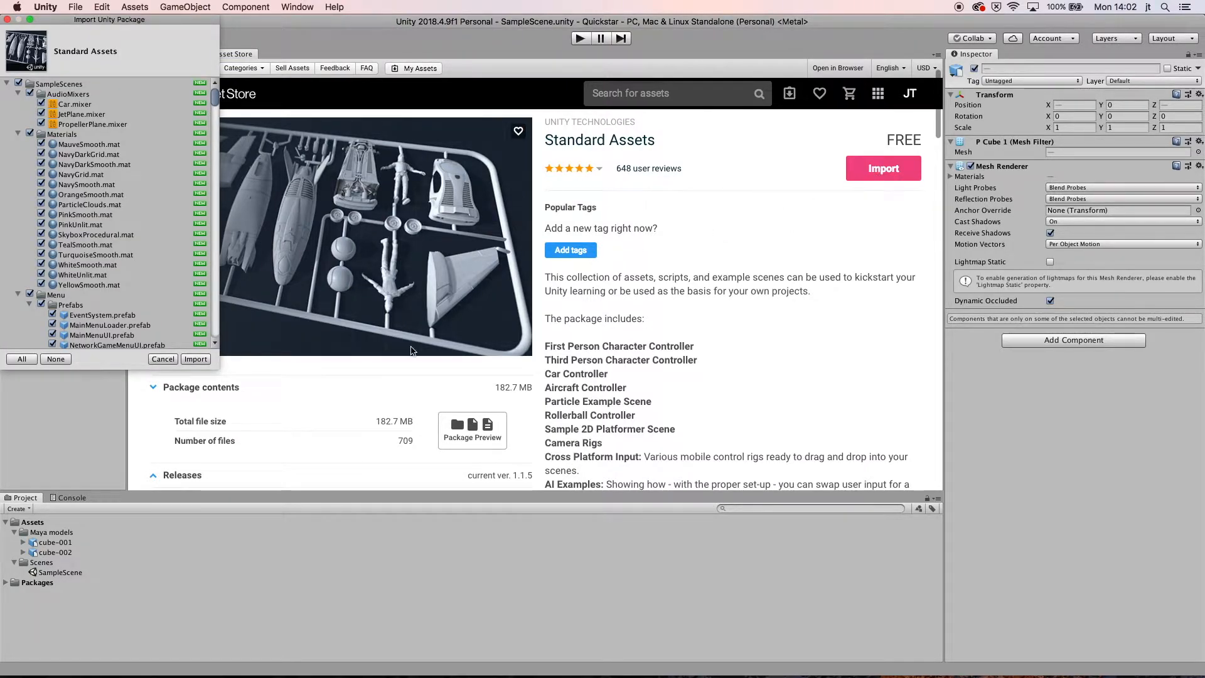
{"action": "left_click", "coordinate": [197, 360]}
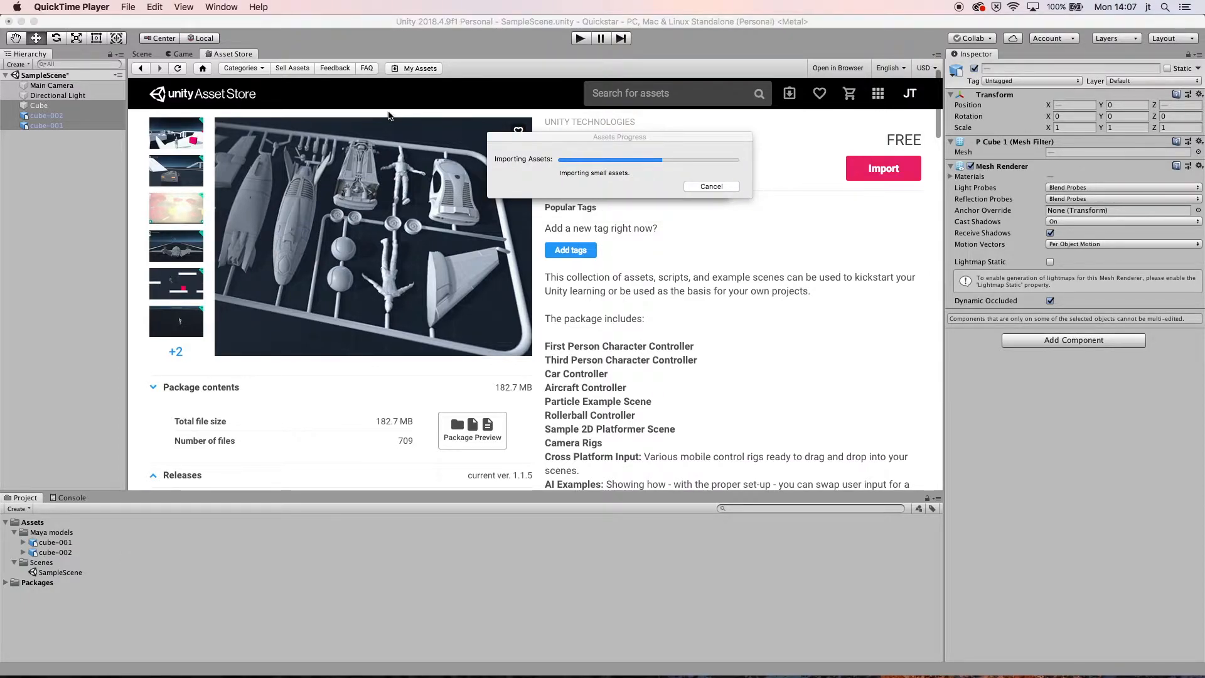
- Switch to Maya and view the cube from a higher angle
{"action": "key", "text": "super+Tab"}
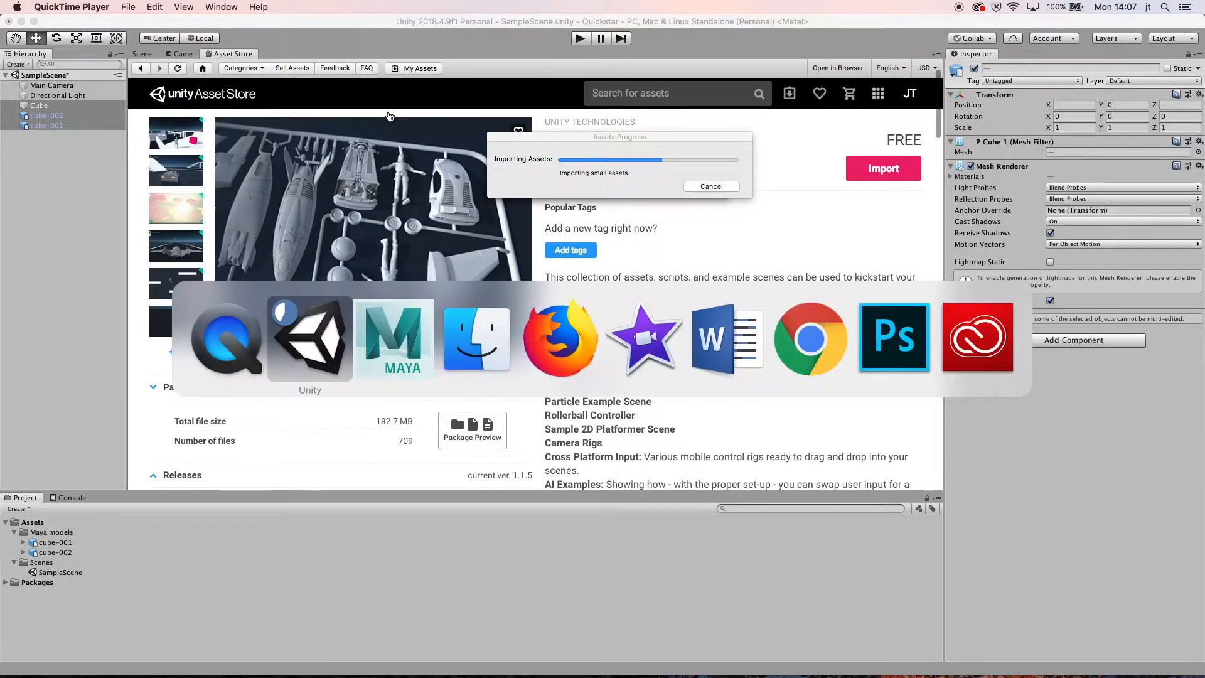
{"action": "key", "text": "super+Tab"}
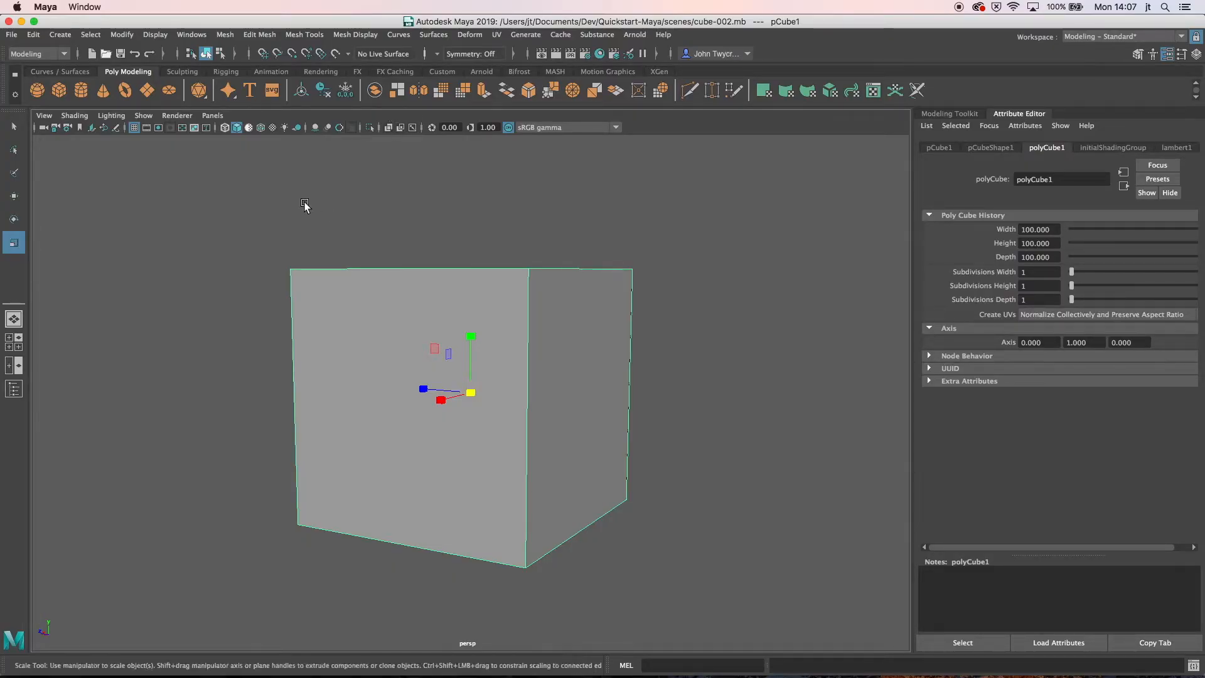
{"action": "left_click_drag", "start_coordinate": [292, 214], "coordinate": [268, 234], "text": "alt"}
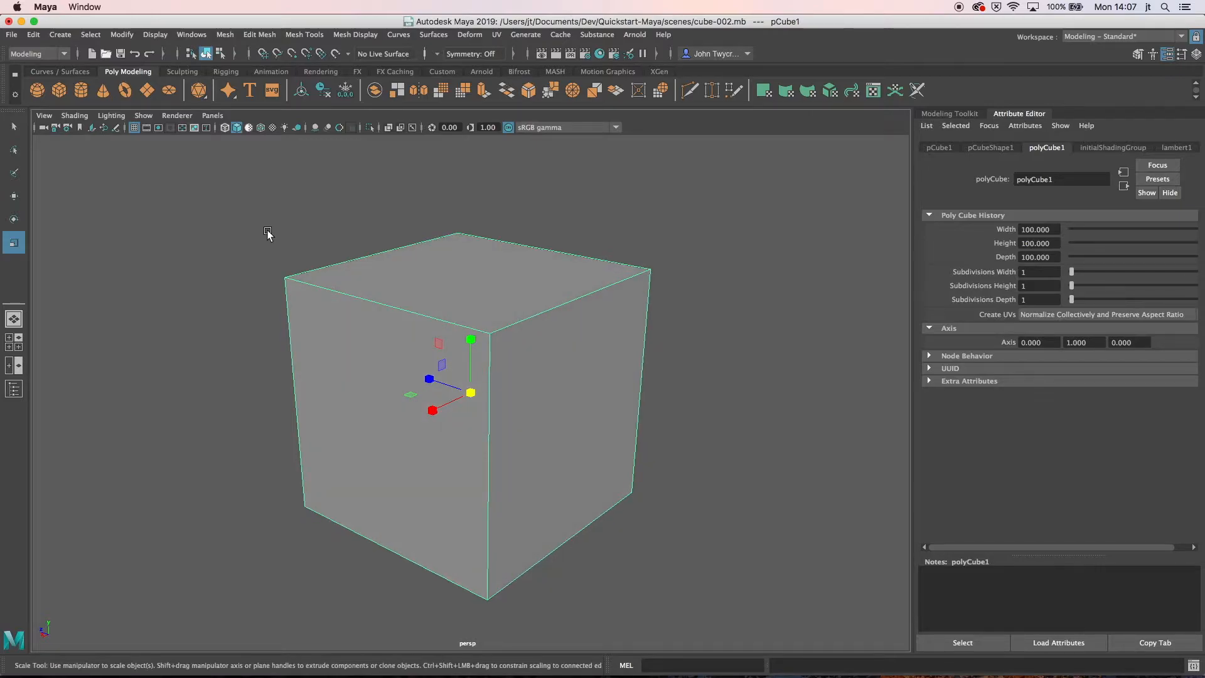
- Switch to Chrome and bring a new browser window onto the screen
{"action": "key", "text": "super+Tab"}
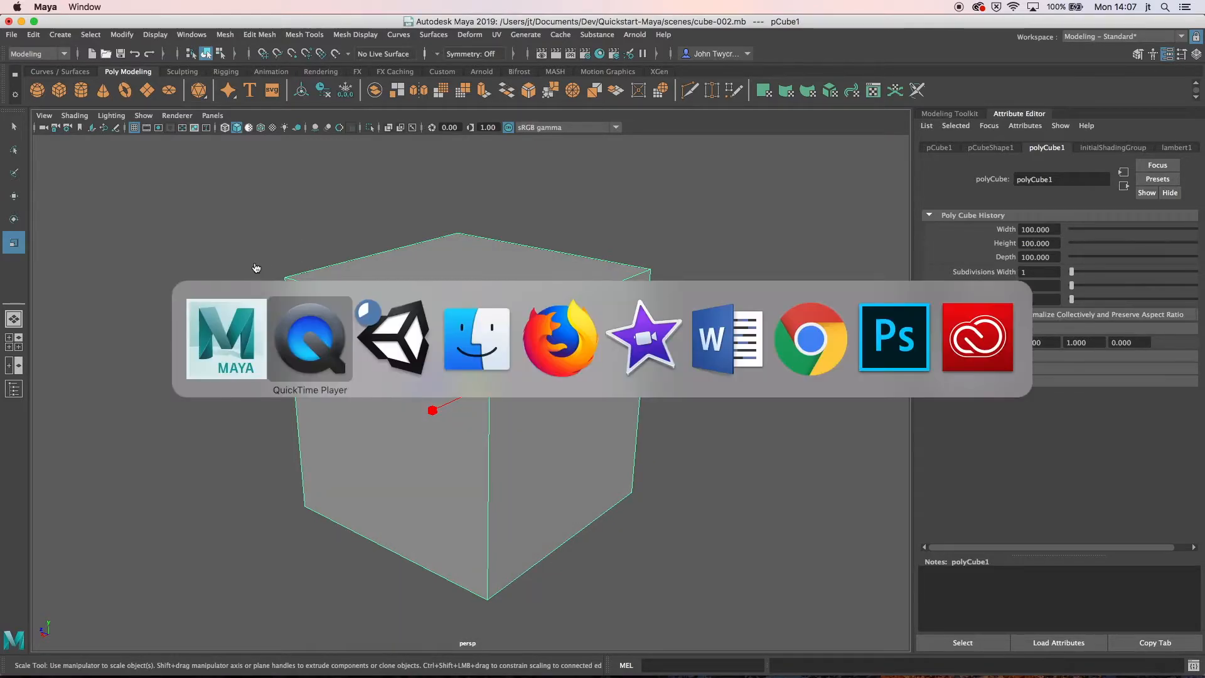
{"action": "key", "text": "super+Tab"}
{"action": "key", "text": "super+Tab"}
{"action": "key", "text": "super+Tab"}
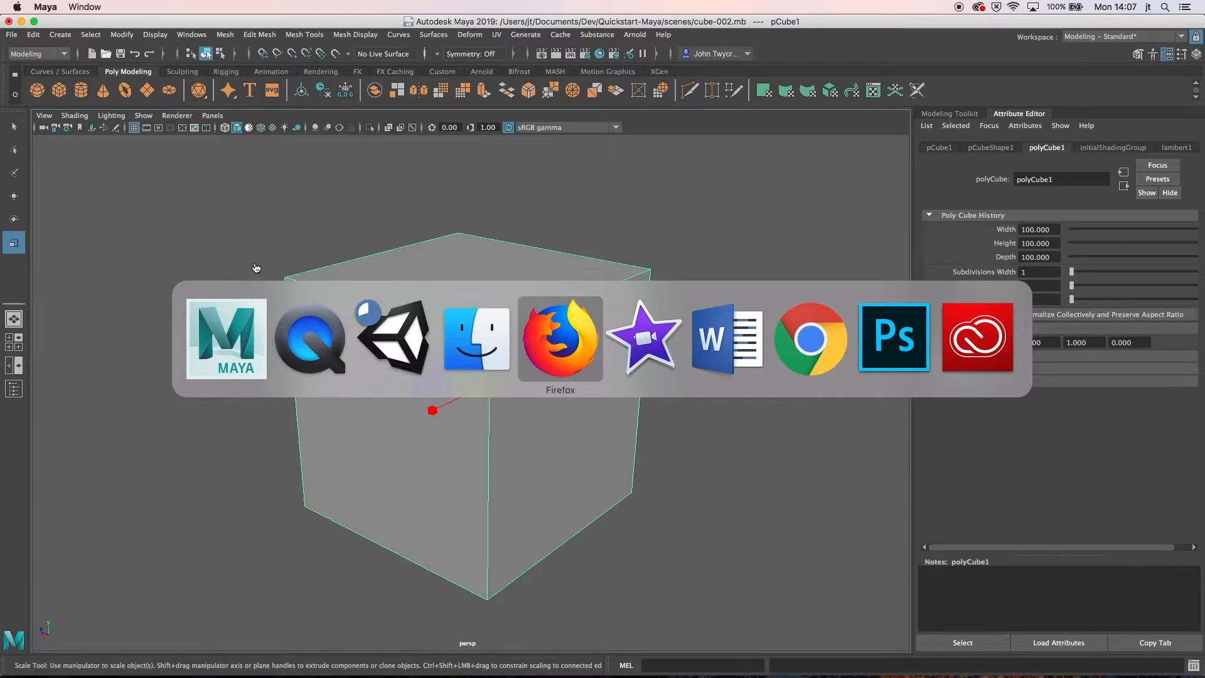
{"action": "key", "text": "super+Tab"}
{"action": "key", "text": "super+Tab"}
{"action": "key", "text": "super+Tab"}
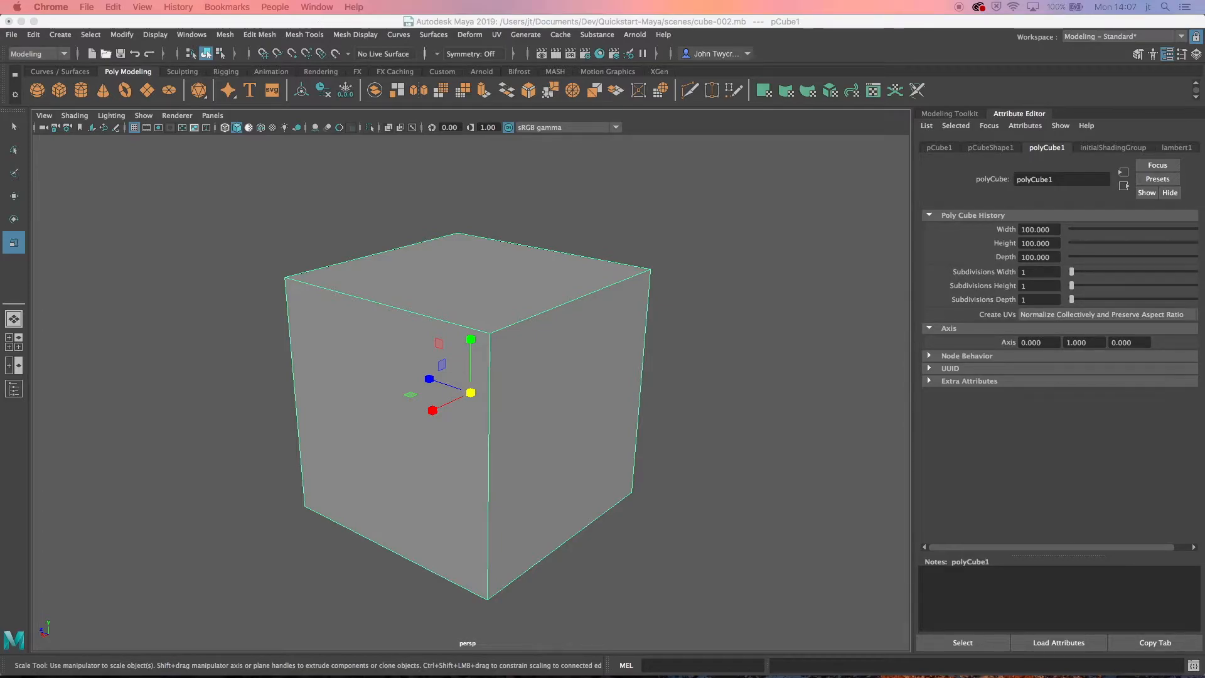
{"action": "left_click_drag", "start_coordinate": [0, 140], "coordinate": [613, 116]}
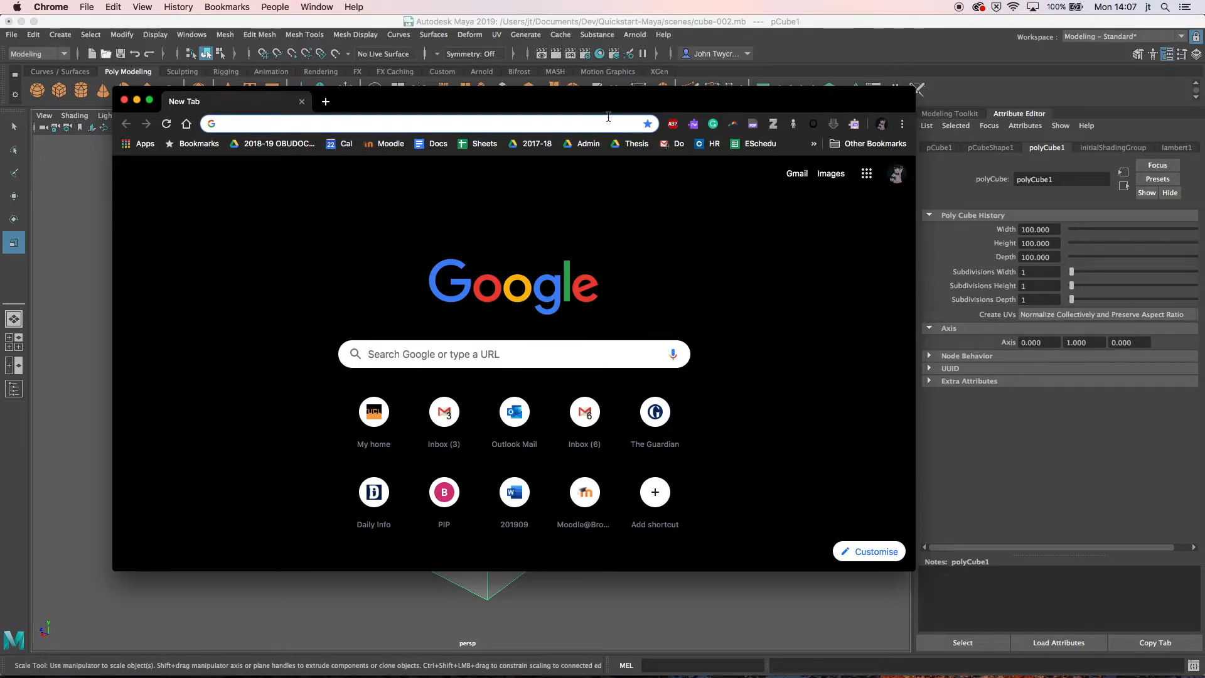
- Go to opengameart.org and enlarge the browser window to fill the screen
{"action": "type", "text": "open"}
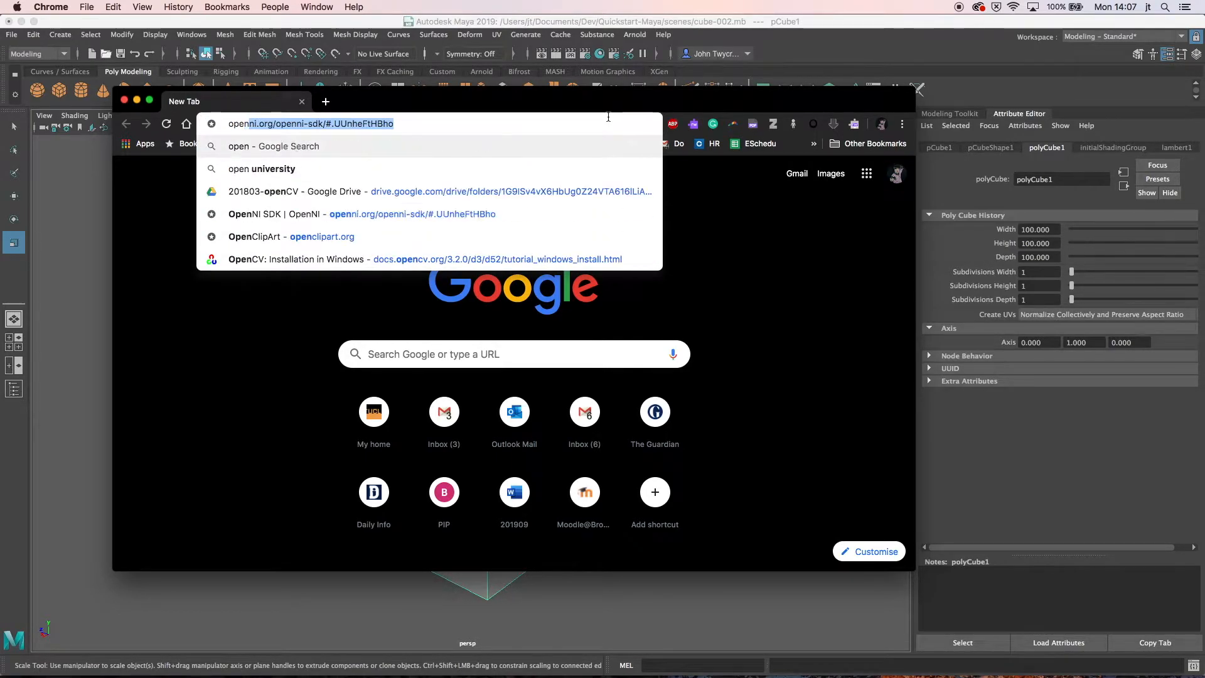
{"action": "type", "text": "gameart.or"}
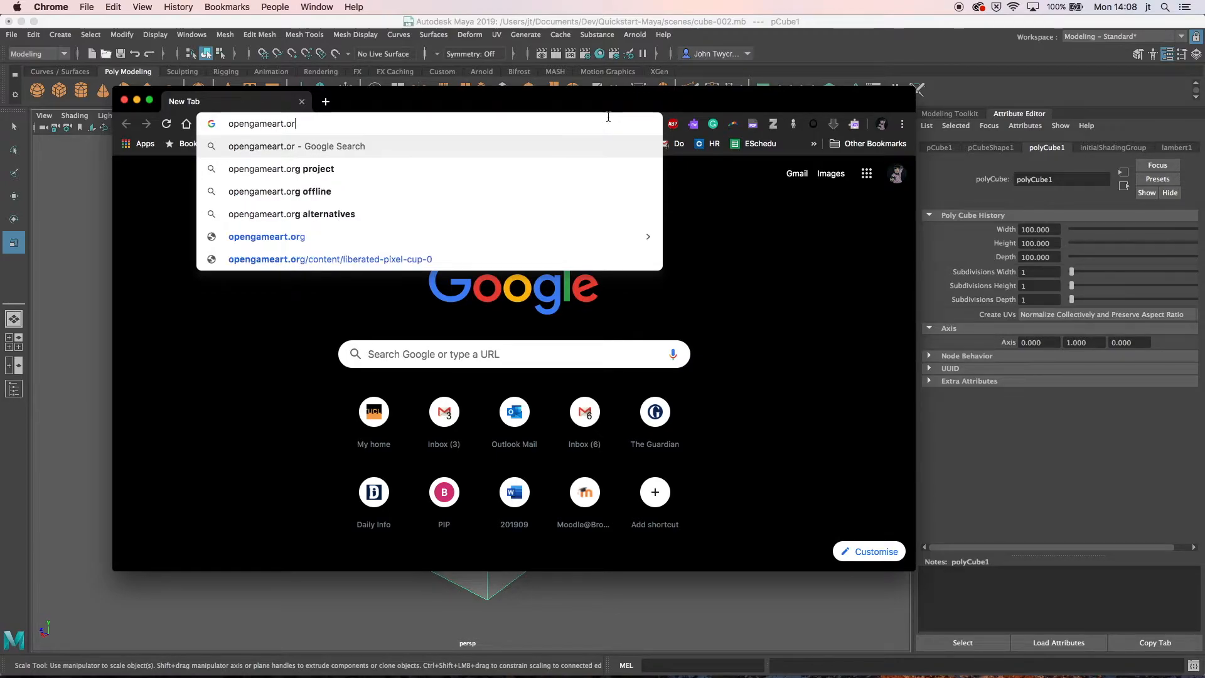
{"action": "type", "text": "g"}
{"action": "key", "text": "Return"}
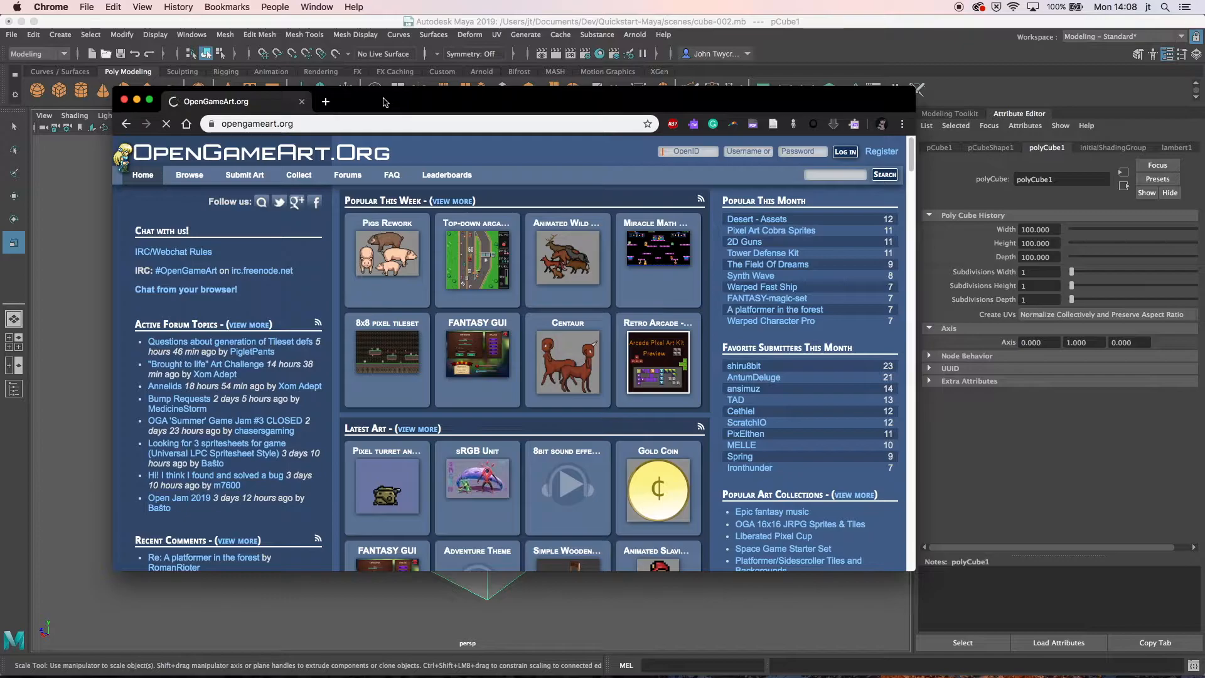
{"action": "mouse_move", "coordinate": [568, 104]}
{"action": "left_mouse_down"}
{"action": "mouse_move", "coordinate": [589, 101]}
{"action": "mouse_move", "coordinate": [567, 103]}
{"action": "left_mouse_up"}
{"action": "double_click", "coordinate": [567, 103]}
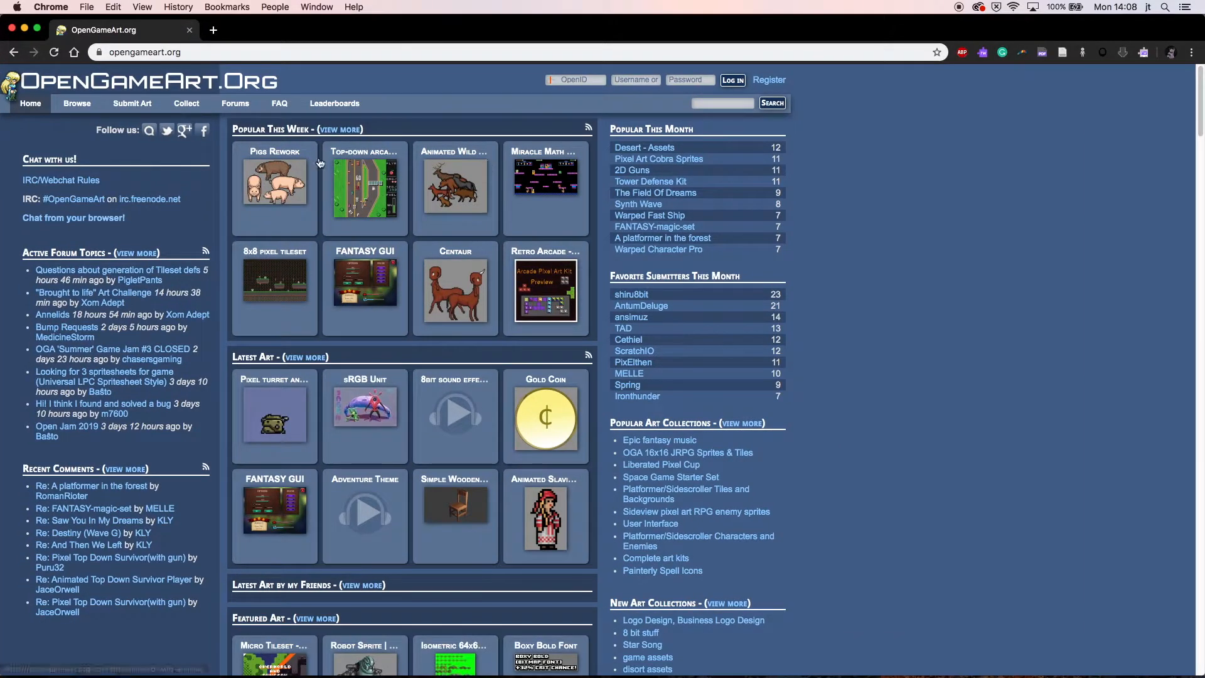
- Browse the Textures category on OpenGameArt and open the Free tilling textures pack 35 page
{"action": "mouse_move", "coordinate": [87, 106]}
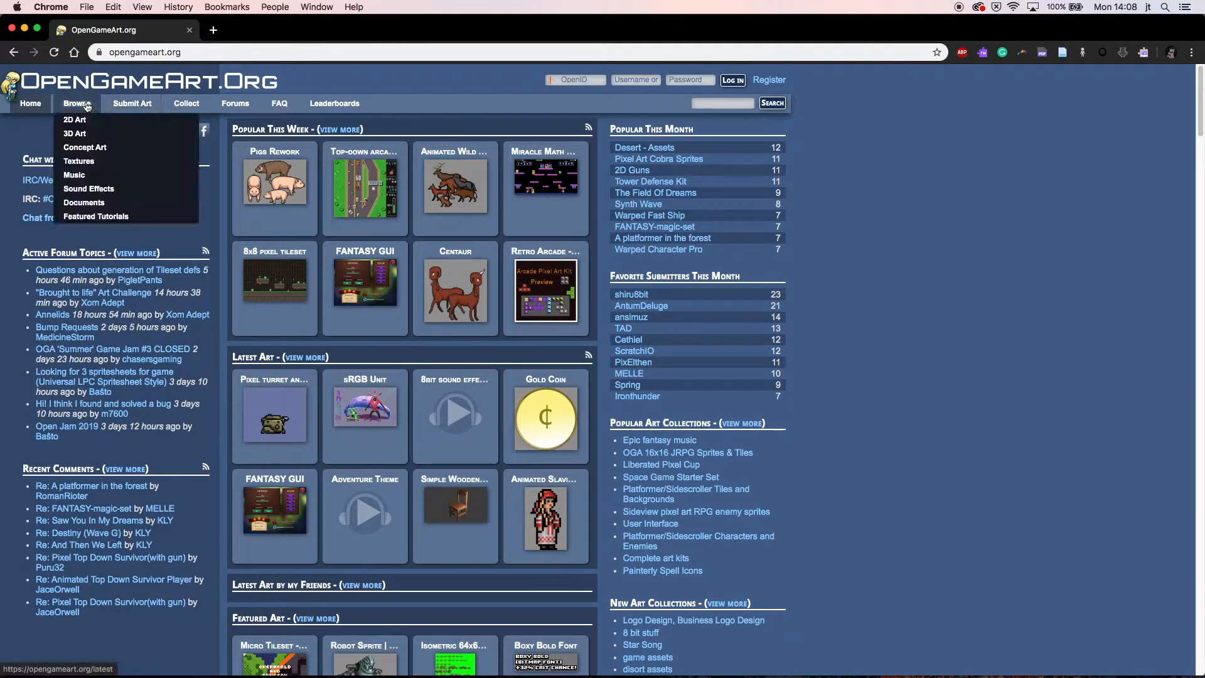
{"action": "left_click", "coordinate": [89, 162]}
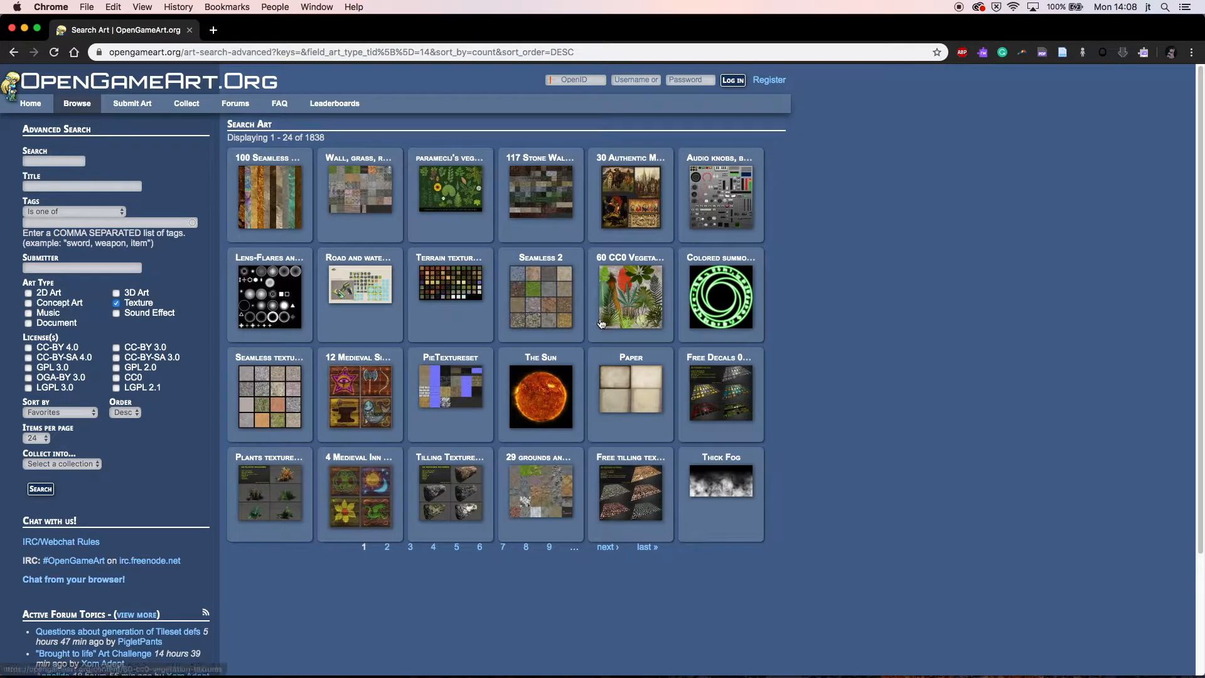
{"action": "left_click", "coordinate": [618, 483]}
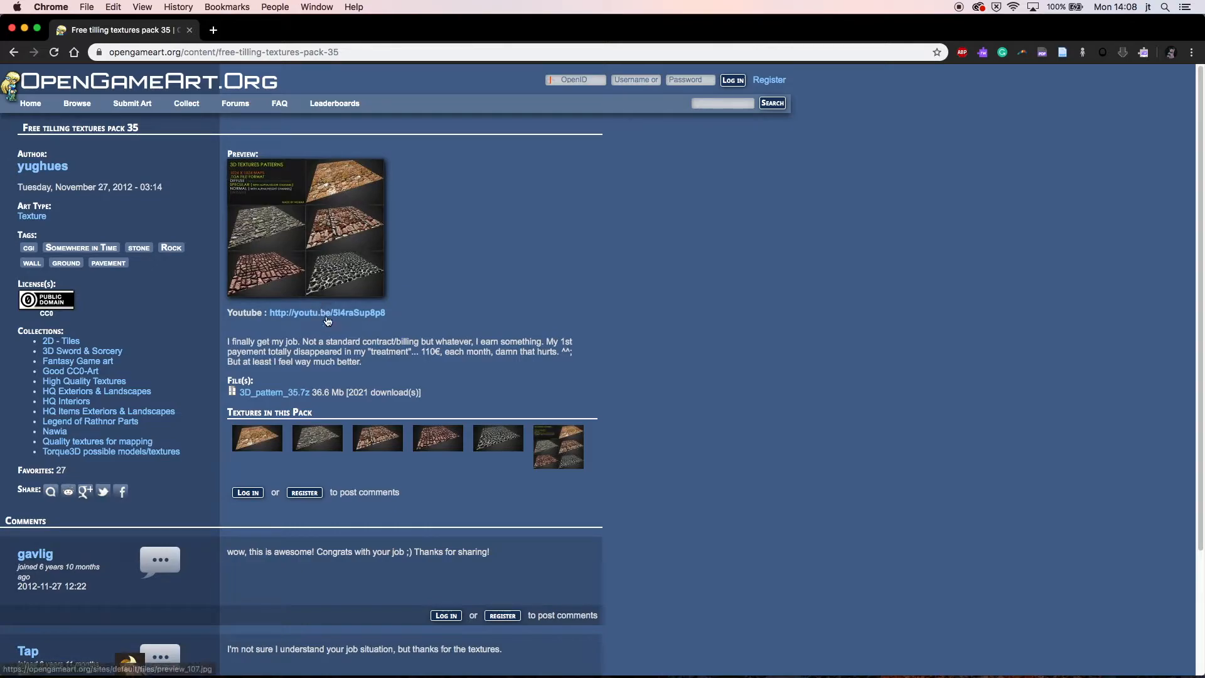
- Preview the first texture in the pack, return to the pack page and save 3D_pattern_35.7z to the Downloads folder
{"action": "left_click", "coordinate": [265, 437]}
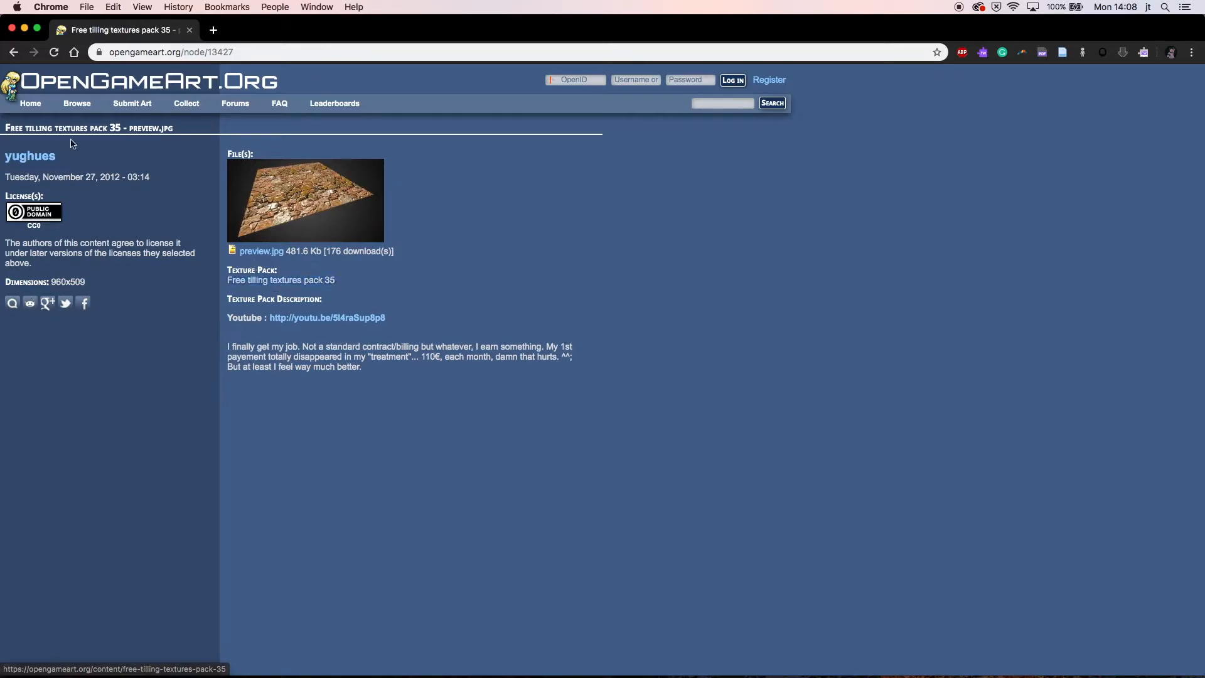
{"action": "key", "text": "super+bracketleft"}
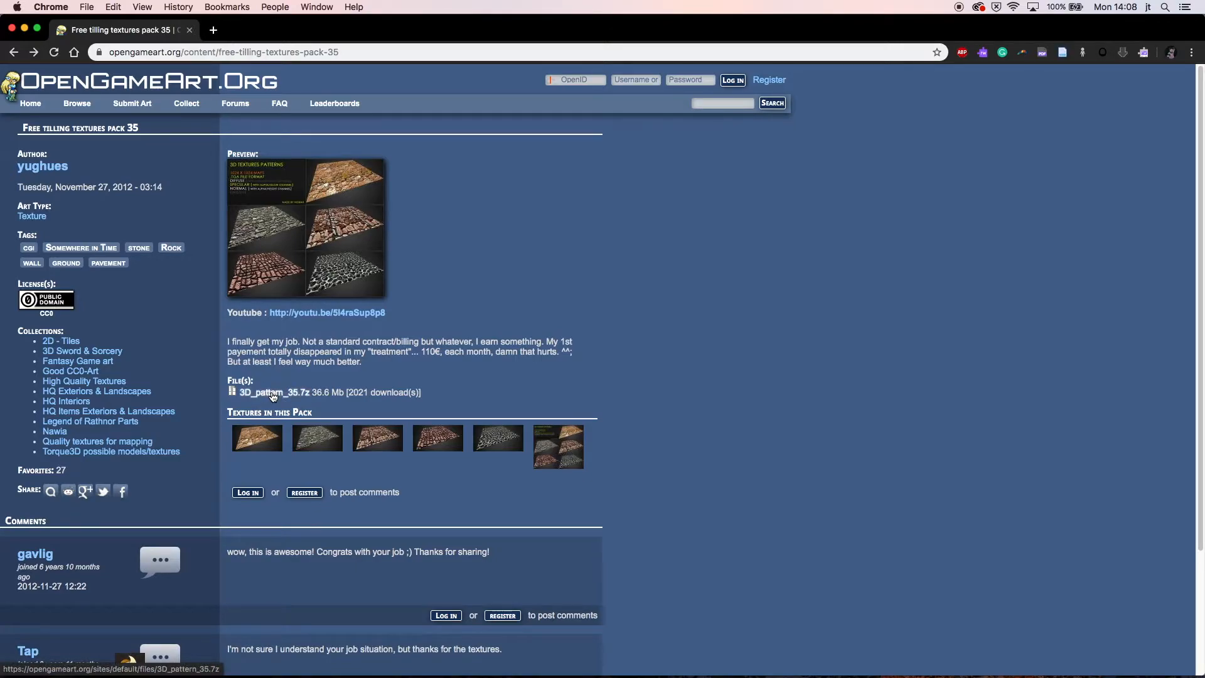
{"action": "left_click", "coordinate": [273, 393]}
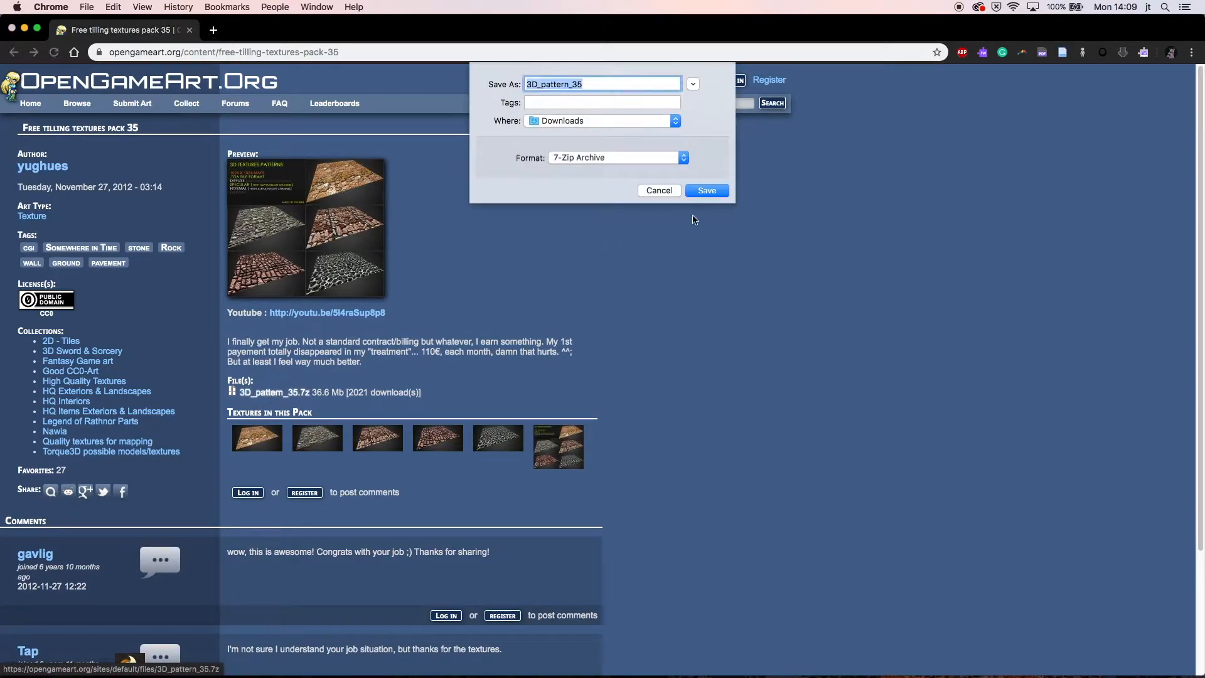
{"action": "left_click", "coordinate": [713, 191]}
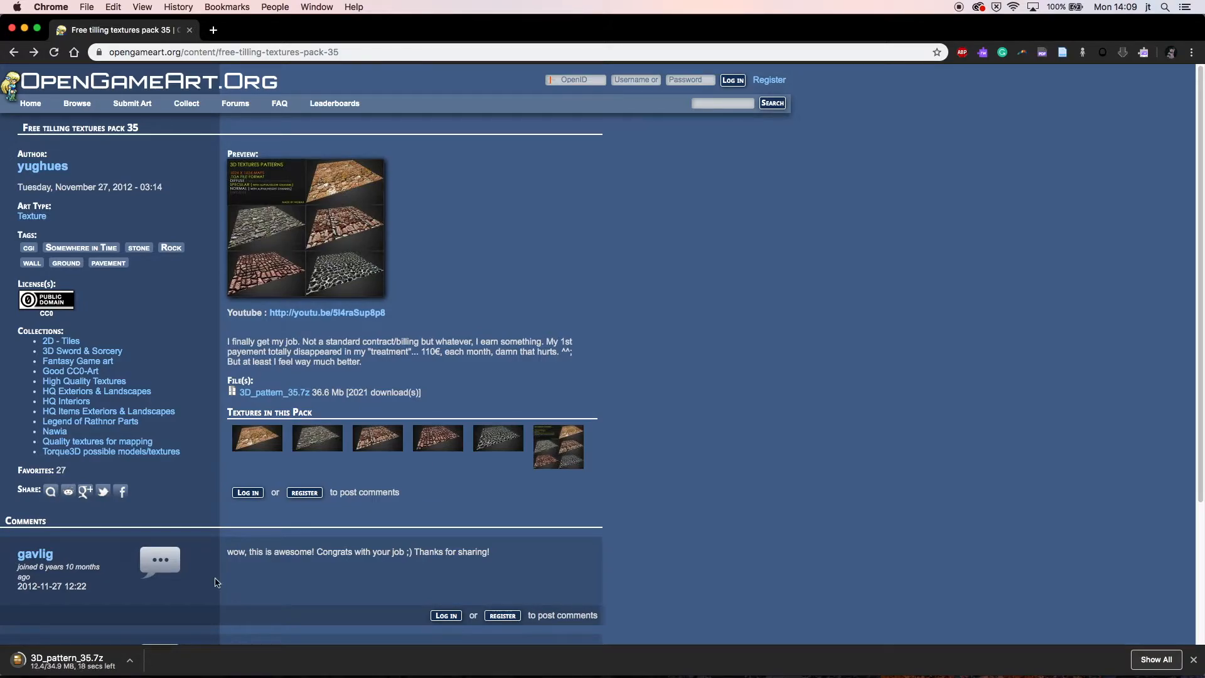
- Show the 3D_pattern_35.7z download in Finder and move the Downloads window aside to expose the project's Finder window
{"action": "left_click", "coordinate": [131, 663]}
{"action": "left_click", "coordinate": [159, 643]}
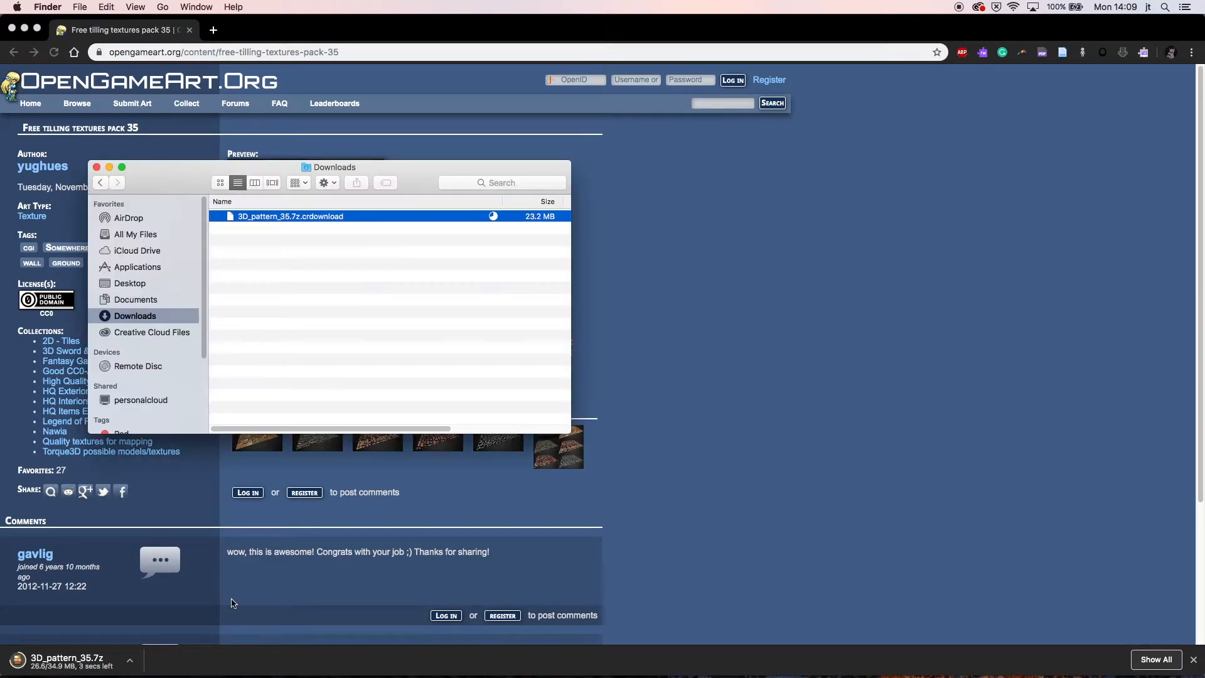
{"action": "left_click_drag", "start_coordinate": [160, 178], "coordinate": [489, 178]}
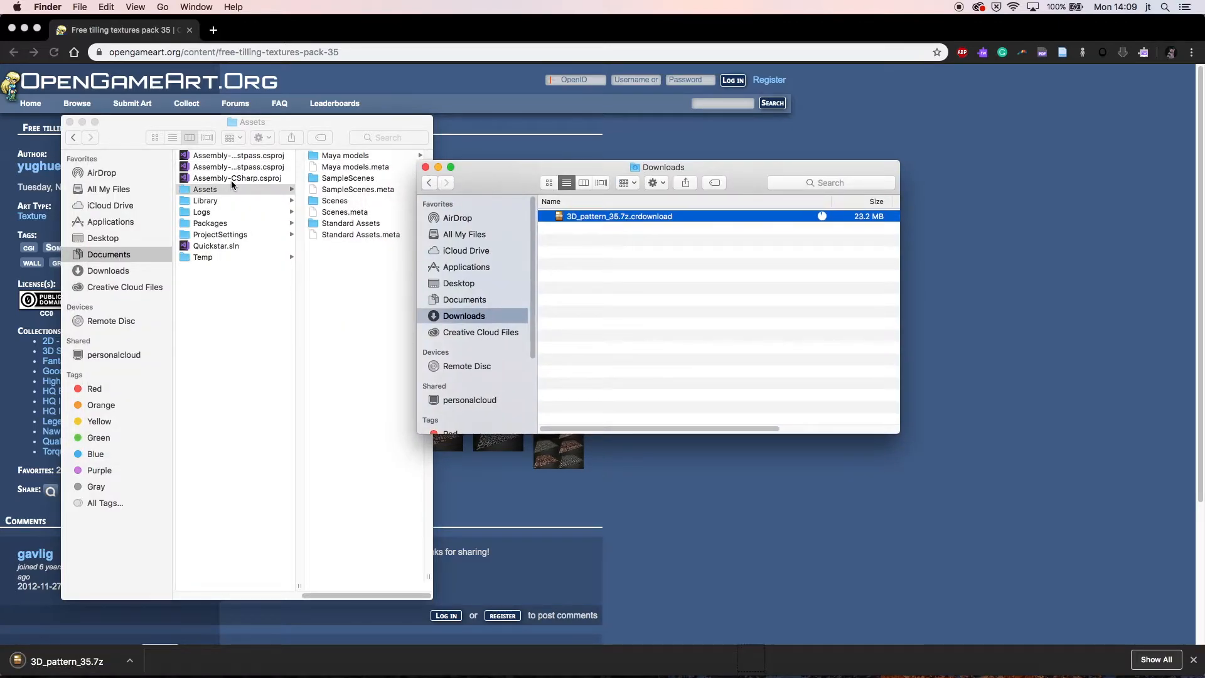
- Browse the other Finder window to the Quickstart-Maya project folder inside Documents > Dev
{"action": "left_click", "coordinate": [143, 258]}
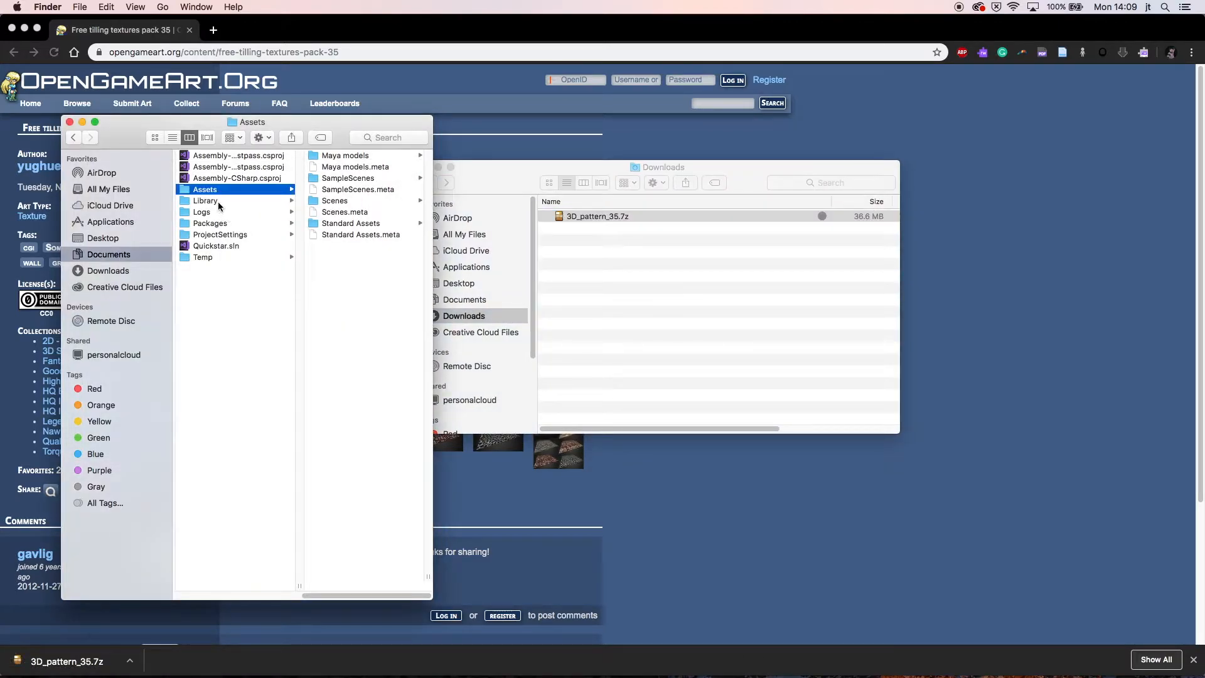
{"action": "left_click", "coordinate": [205, 212]}
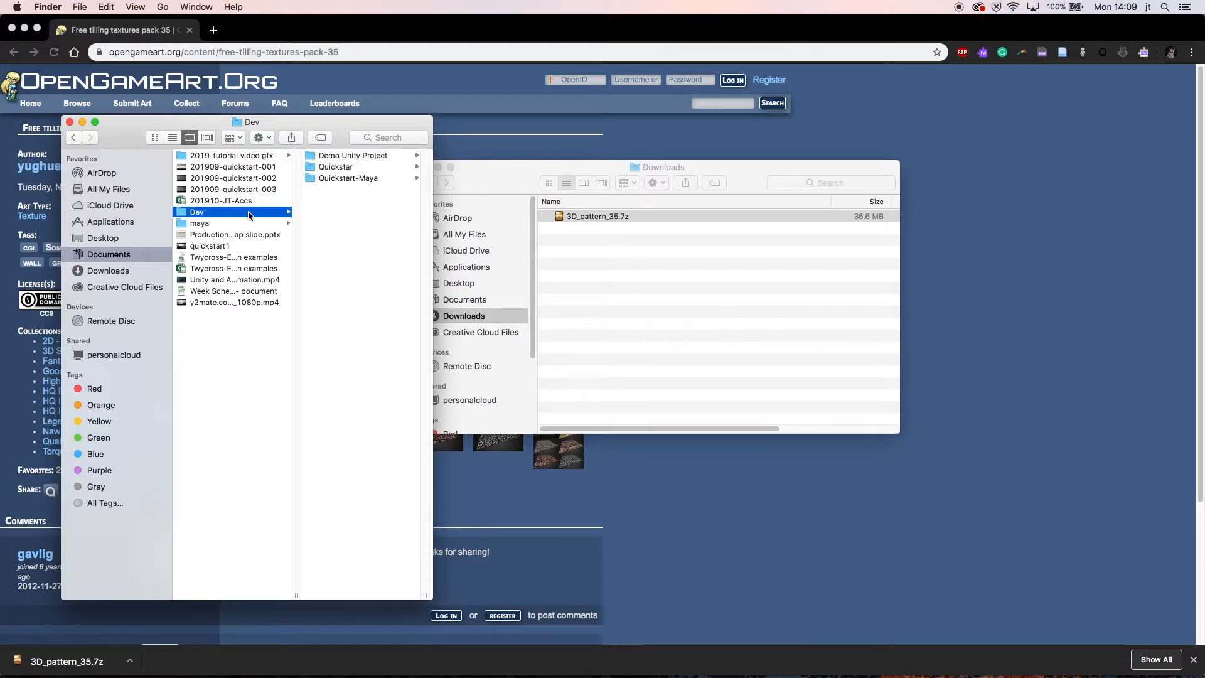
{"action": "left_click", "coordinate": [334, 178]}
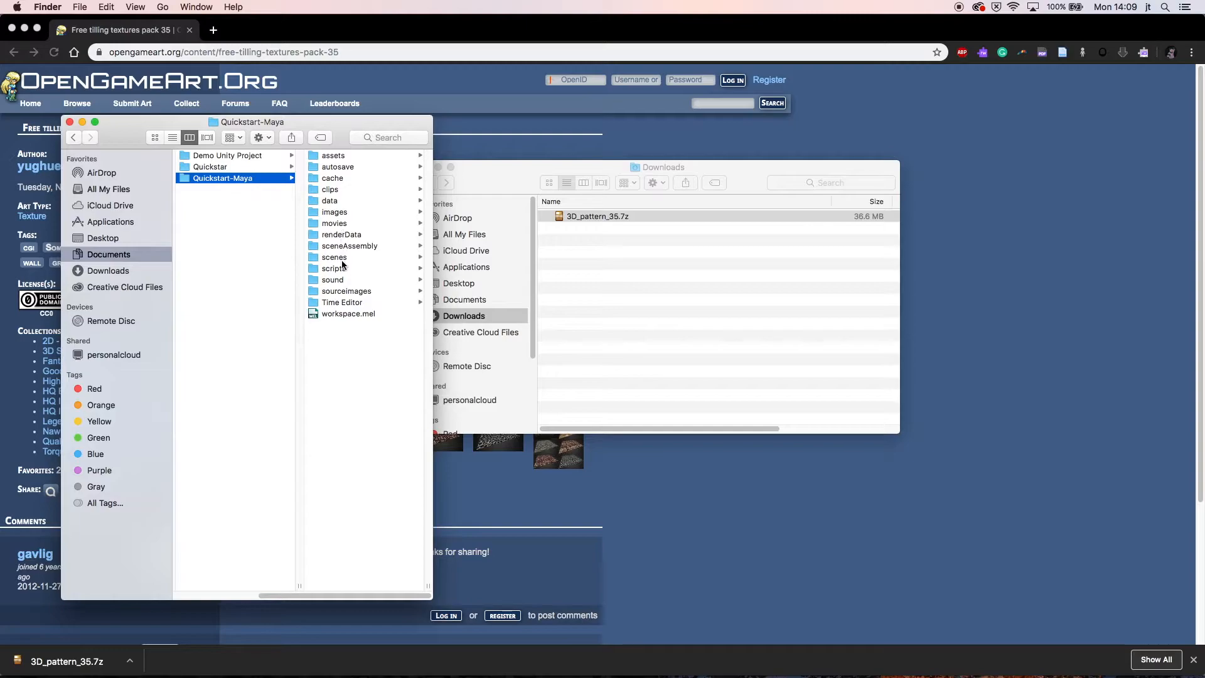
- Extract 3D_pattern_35.7z, declining automatic update checks, and move the extracted 3D_pattern_35 folder into the Maya project's sourceimages folder
{"action": "left_click", "coordinate": [345, 291]}
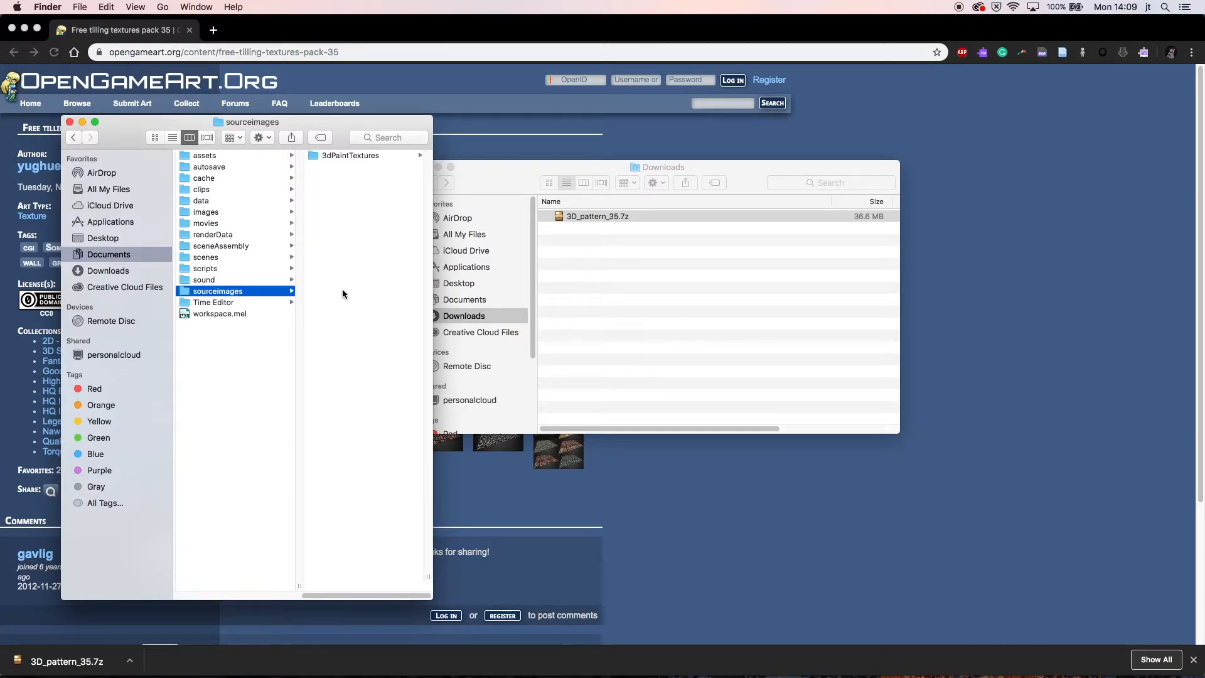
{"action": "left_click", "coordinate": [606, 216]}
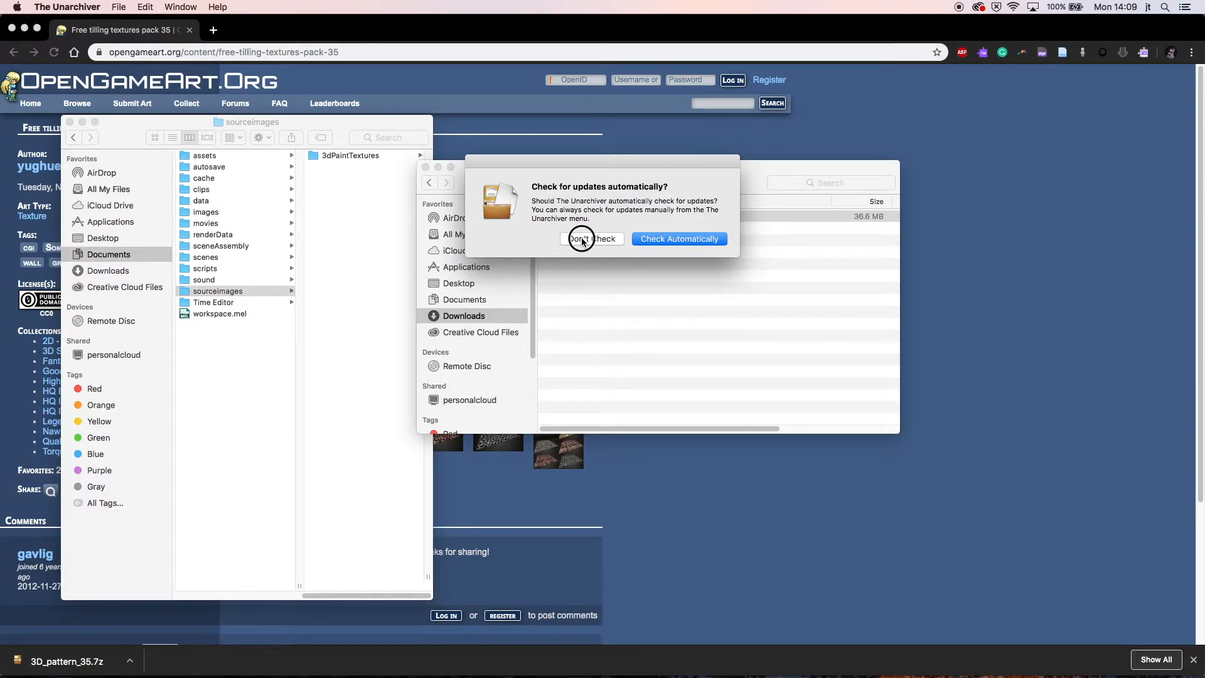
{"action": "left_click", "coordinate": [581, 239]}
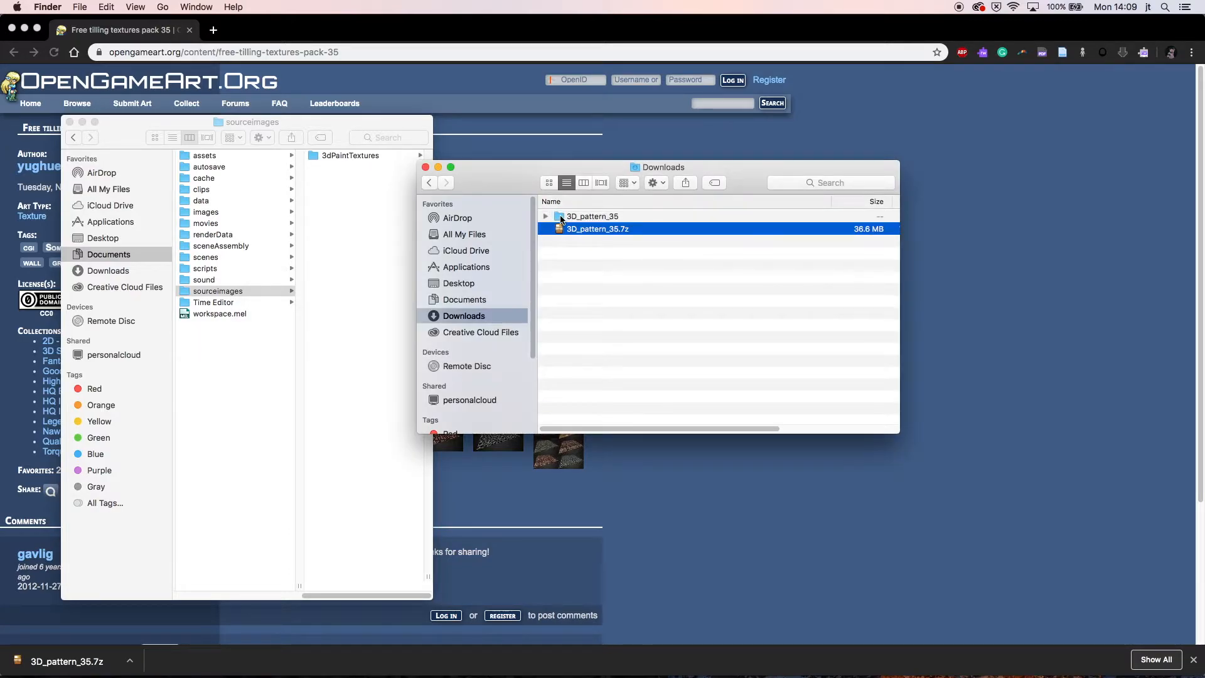
{"action": "left_click_drag", "start_coordinate": [561, 219], "coordinate": [370, 230]}
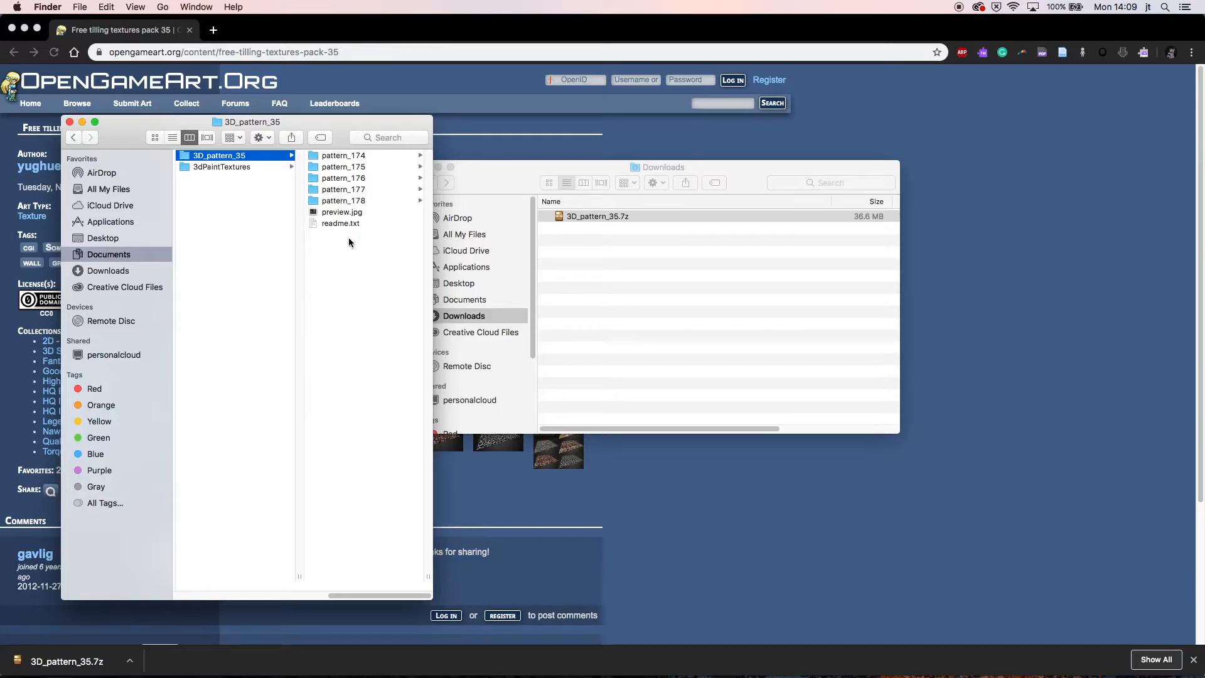
- Switch to Maya and assign a new Lambert material to the cube
{"action": "key", "text": "super+Tab"}
{"action": "key", "text": "super+Tab"}
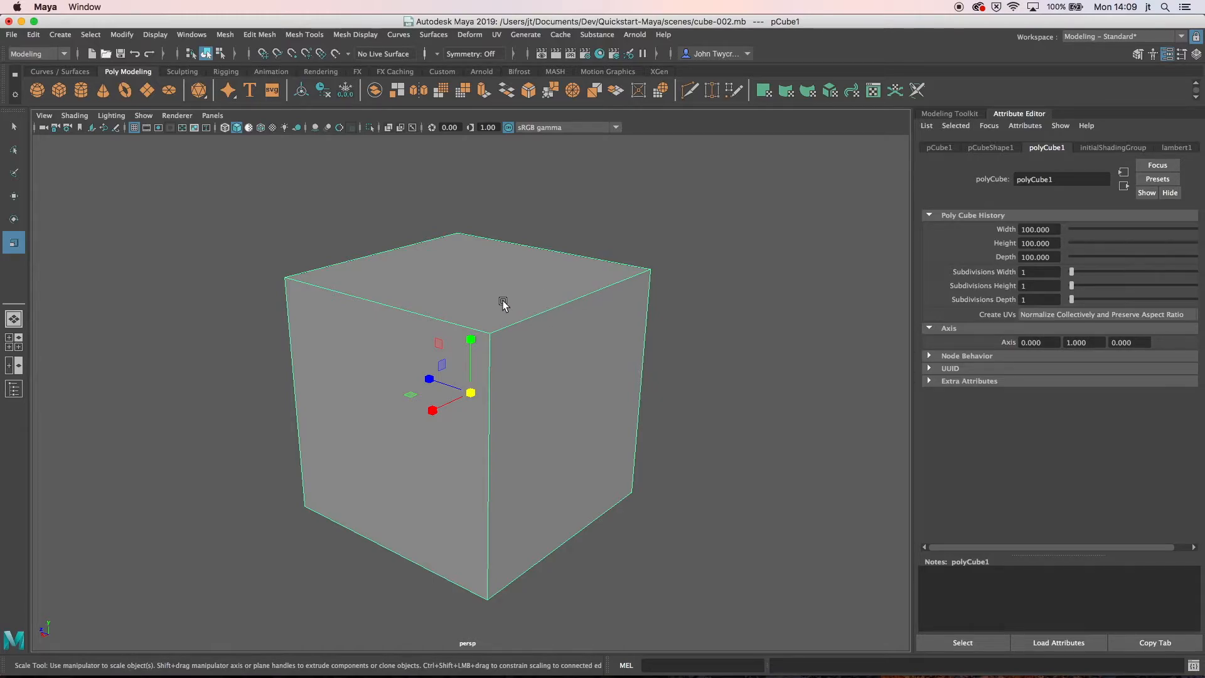
{"action": "right_click", "coordinate": [422, 292]}
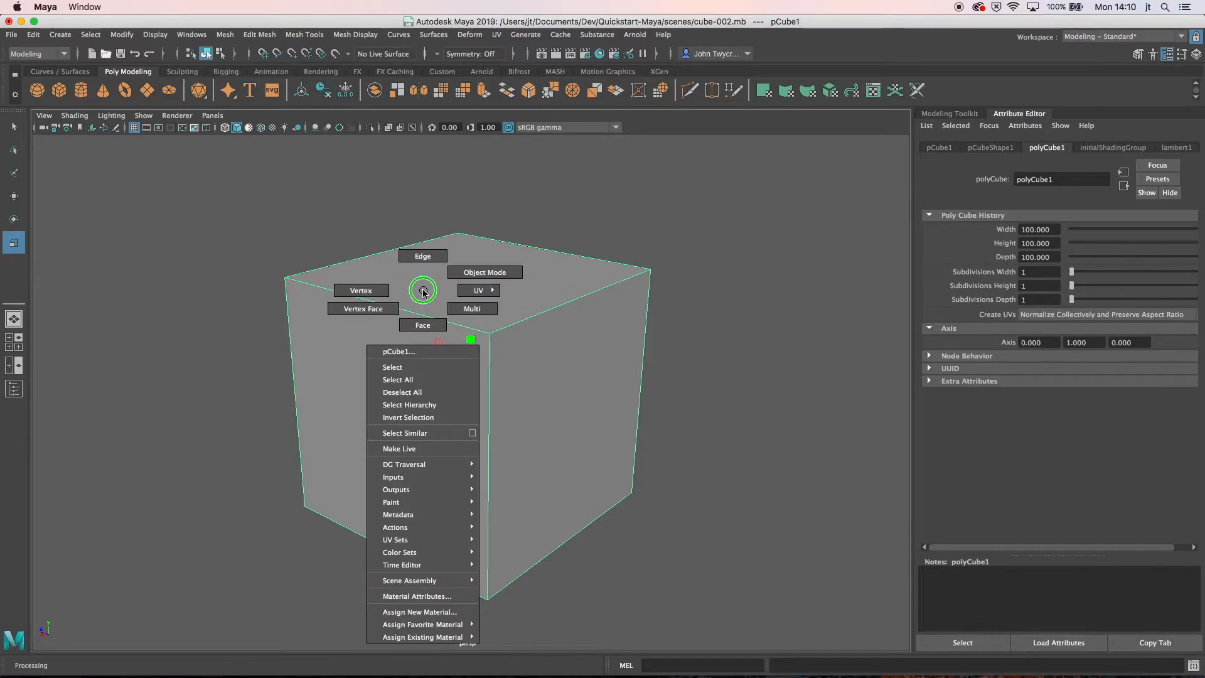
{"action": "right_click_drag", "start_coordinate": [424, 293], "coordinate": [453, 614]}
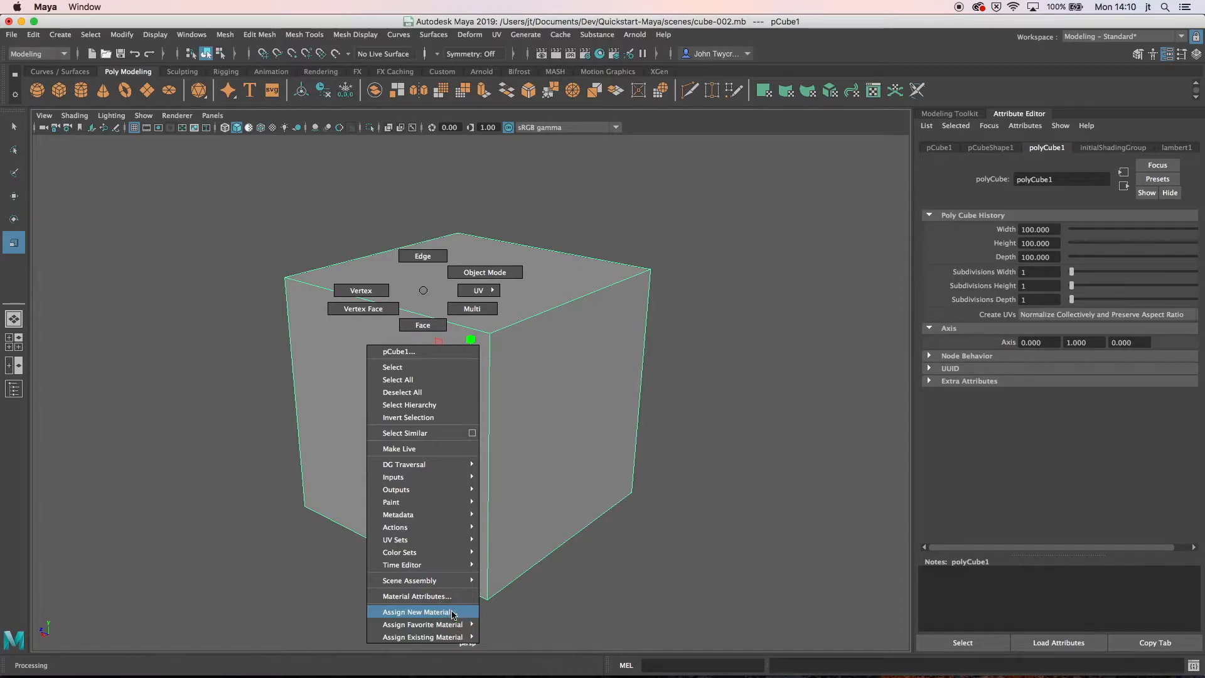
{"action": "left_click_drag", "start_coordinate": [494, 216], "coordinate": [167, 149]}
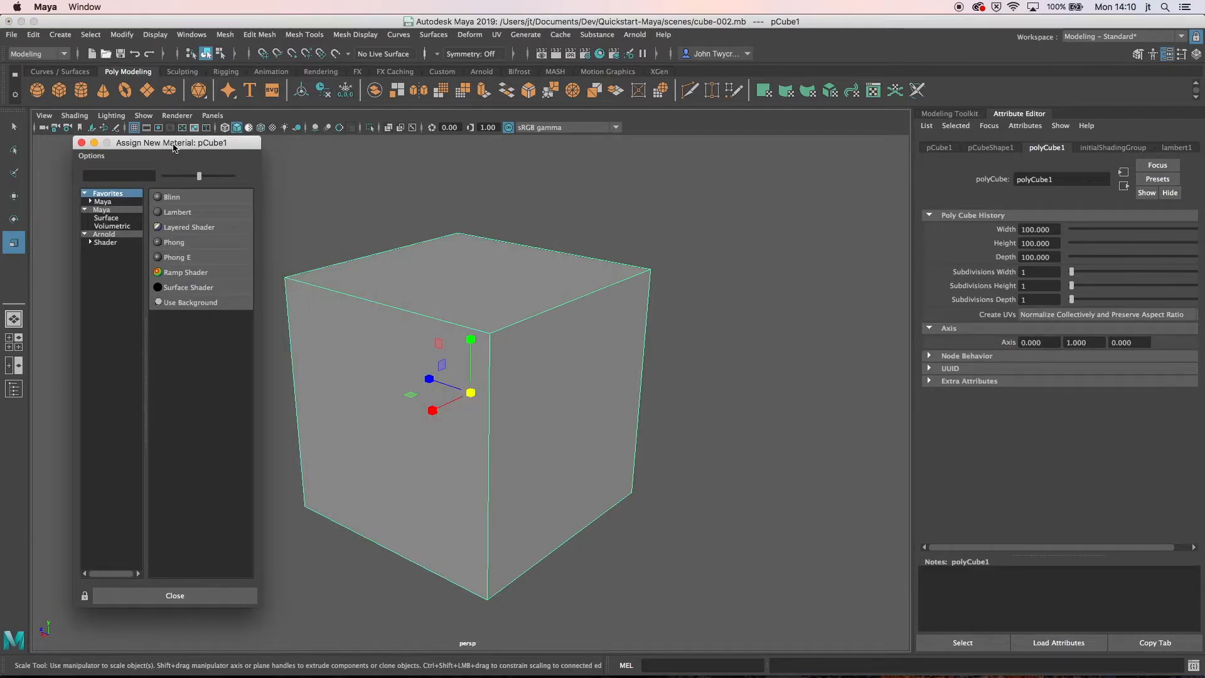
{"action": "left_click", "coordinate": [174, 213]}
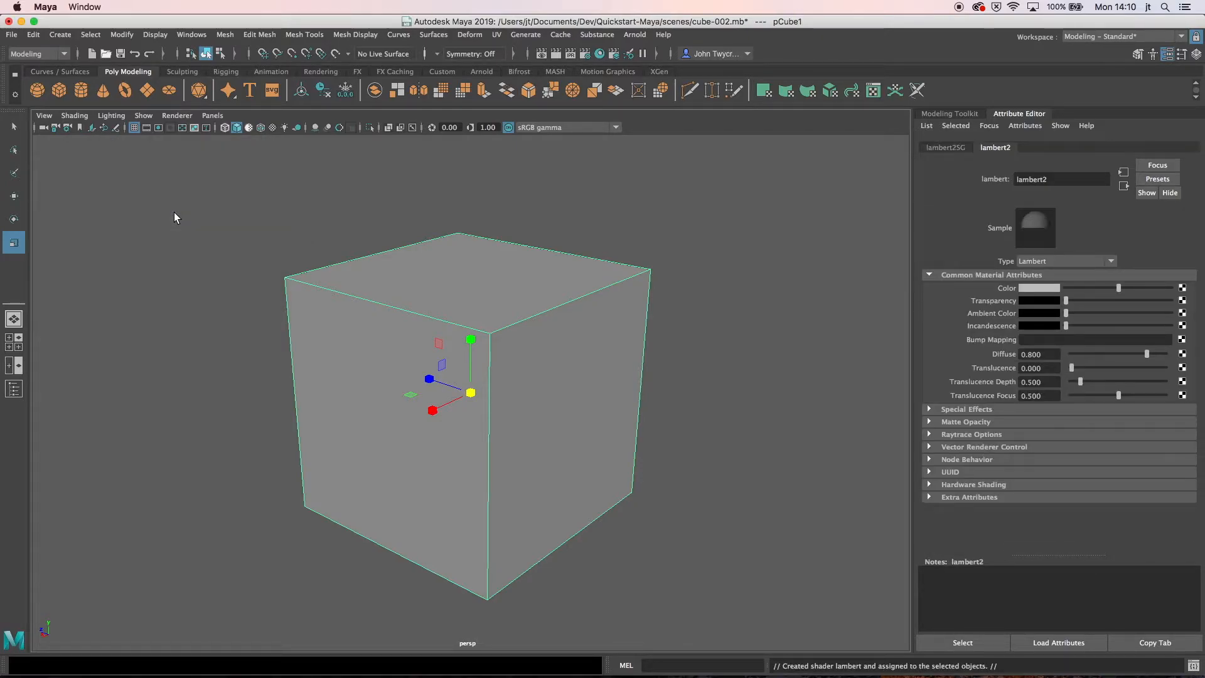
- Rename the cube's new Lambert material to text_stone
{"action": "left_click_drag", "start_coordinate": [1062, 180], "coordinate": [983, 184]}
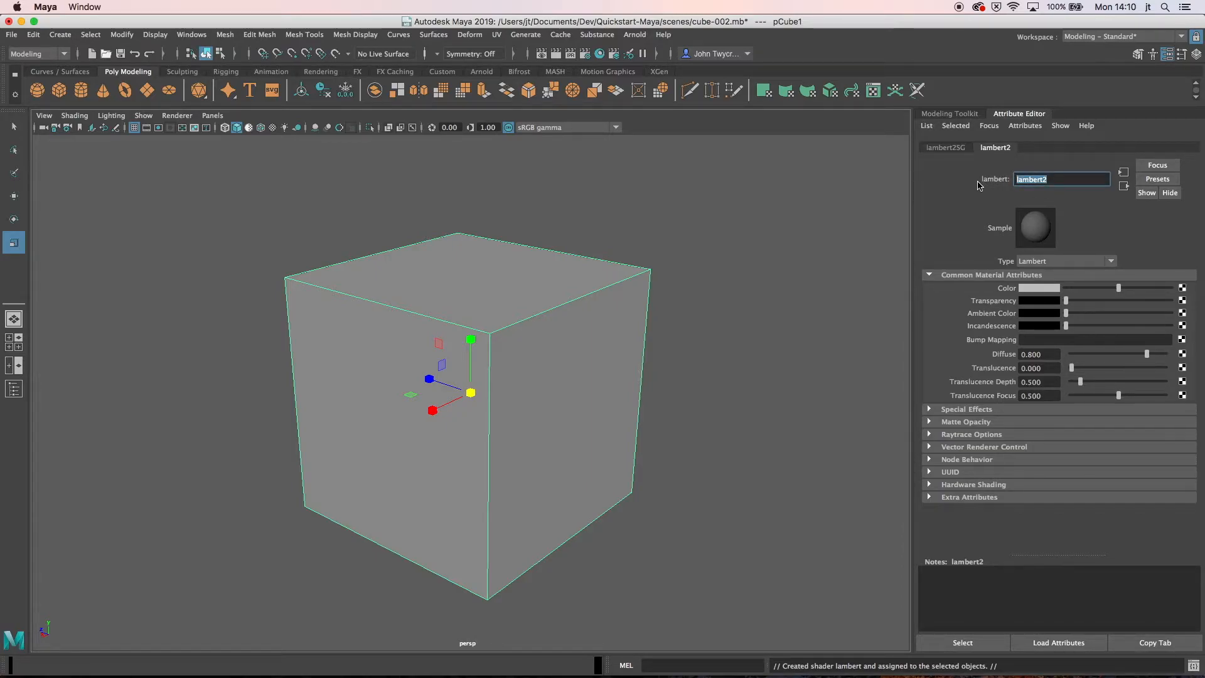
{"action": "type", "text": "text_stone"}
{"action": "key", "text": "Return"}
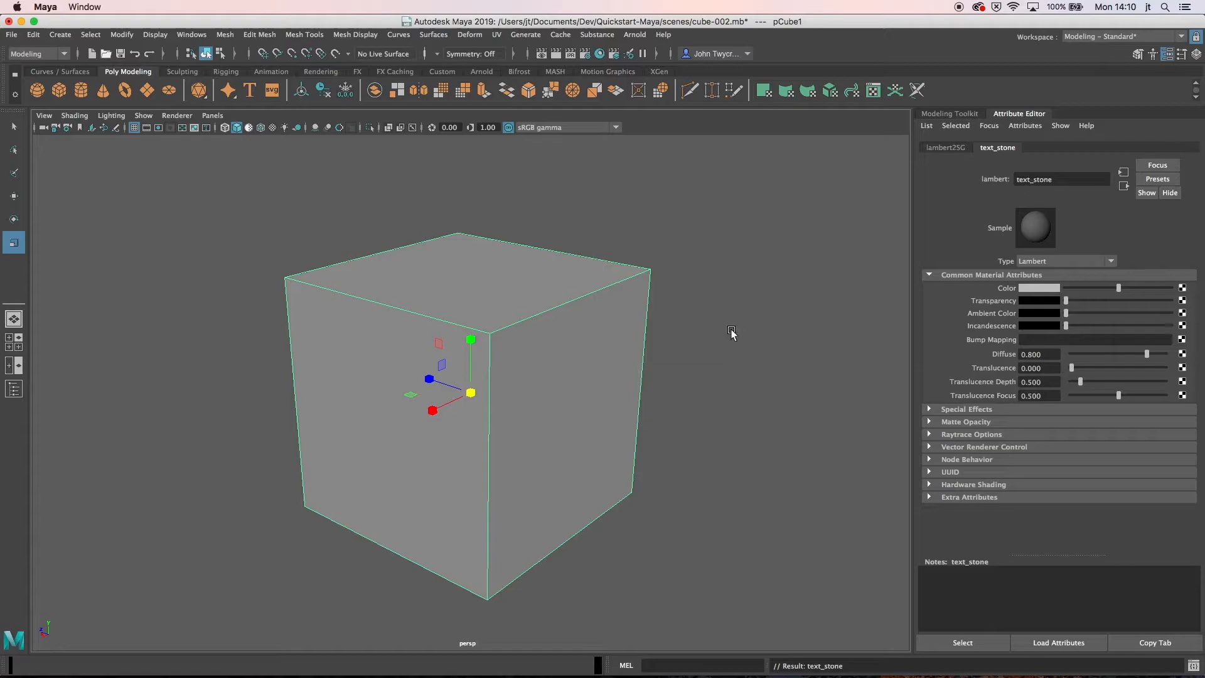
- Reselect the cube, look through its nodes and show the attributes of its text_stone material
{"action": "left_click", "coordinate": [612, 356]}
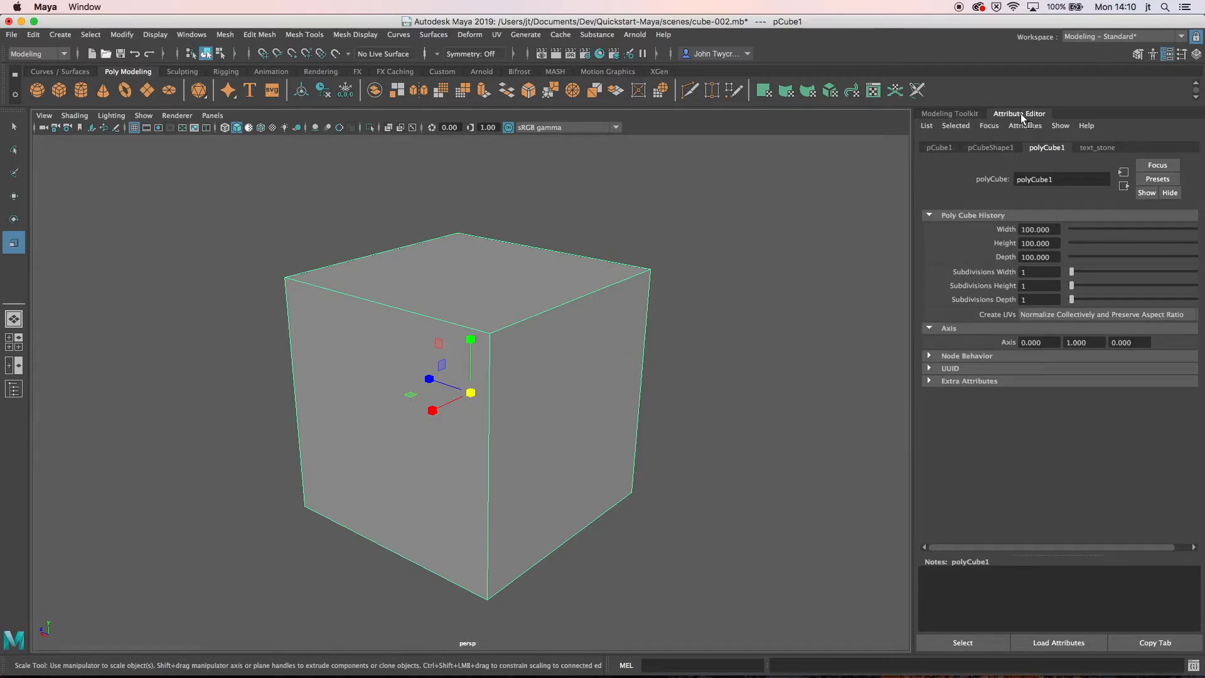
{"action": "left_click", "coordinate": [632, 324]}
{"action": "left_click", "coordinate": [941, 148]}
{"action": "left_click", "coordinate": [1048, 148]}
{"action": "left_click", "coordinate": [1097, 148]}
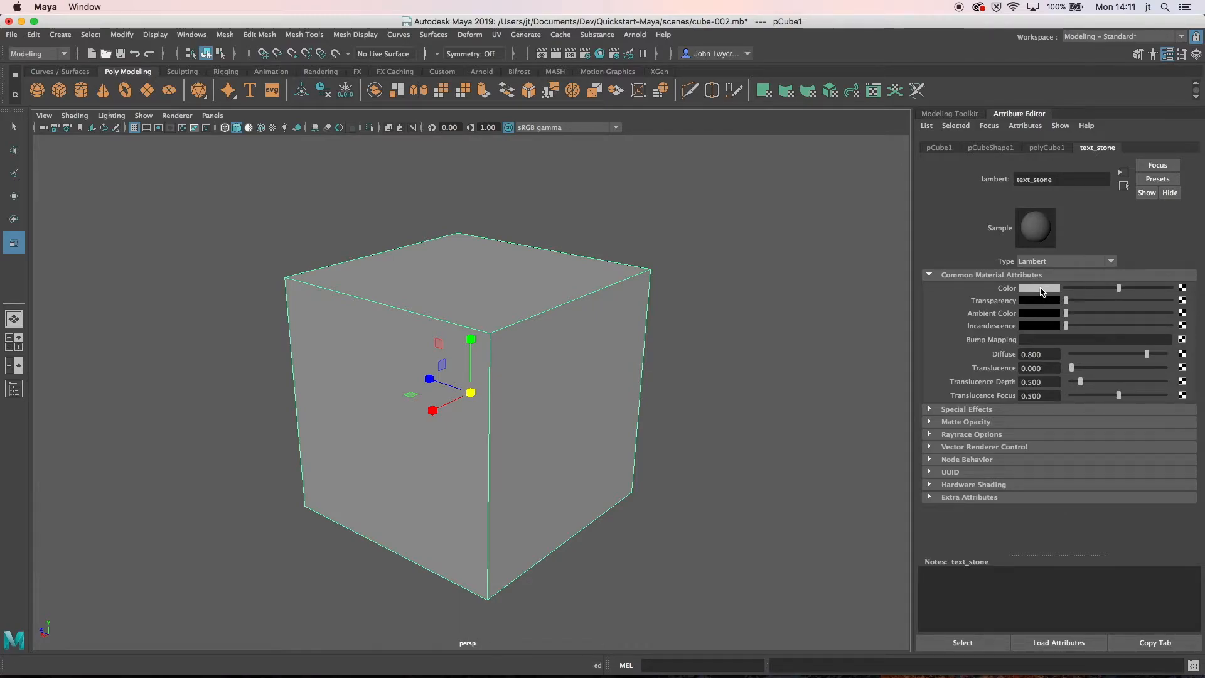
- Try darkening the text_stone colour, undo it, and try out green, red, white, brown and black before choosing a light grey
{"action": "left_click_drag", "start_coordinate": [1118, 287], "coordinate": [1082, 298]}
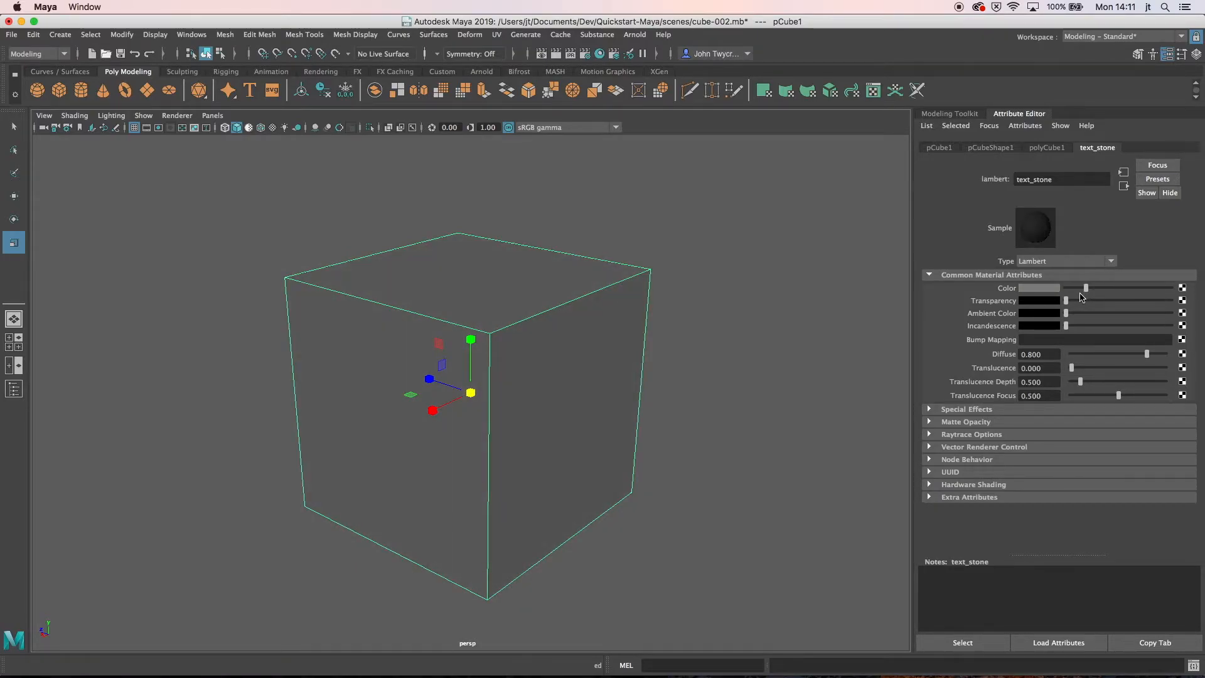
{"action": "key", "text": "ctrl+z"}
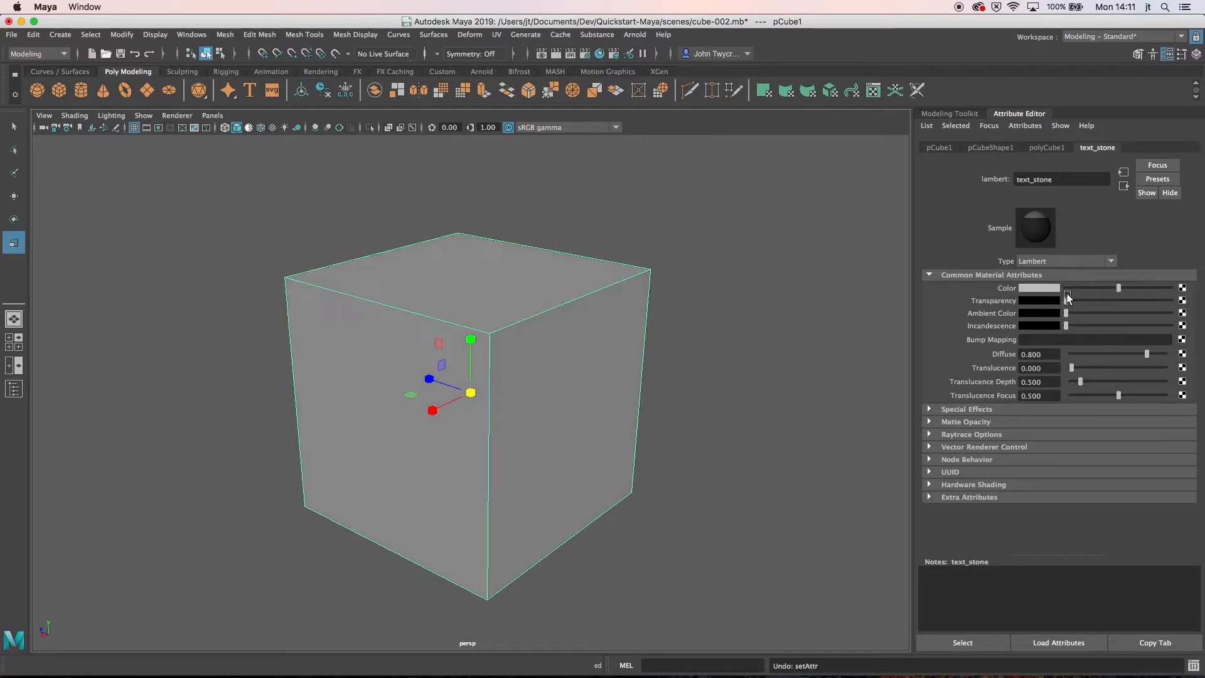
{"action": "left_click", "coordinate": [1055, 290]}
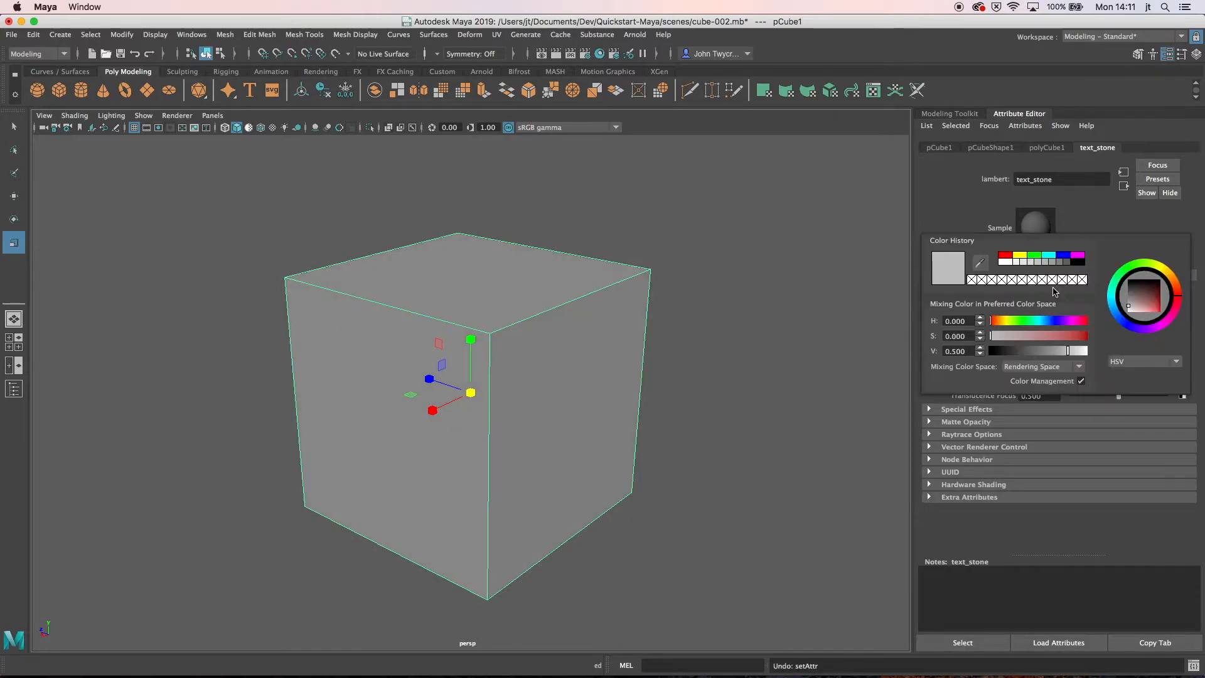
{"action": "left_click", "coordinate": [1034, 257]}
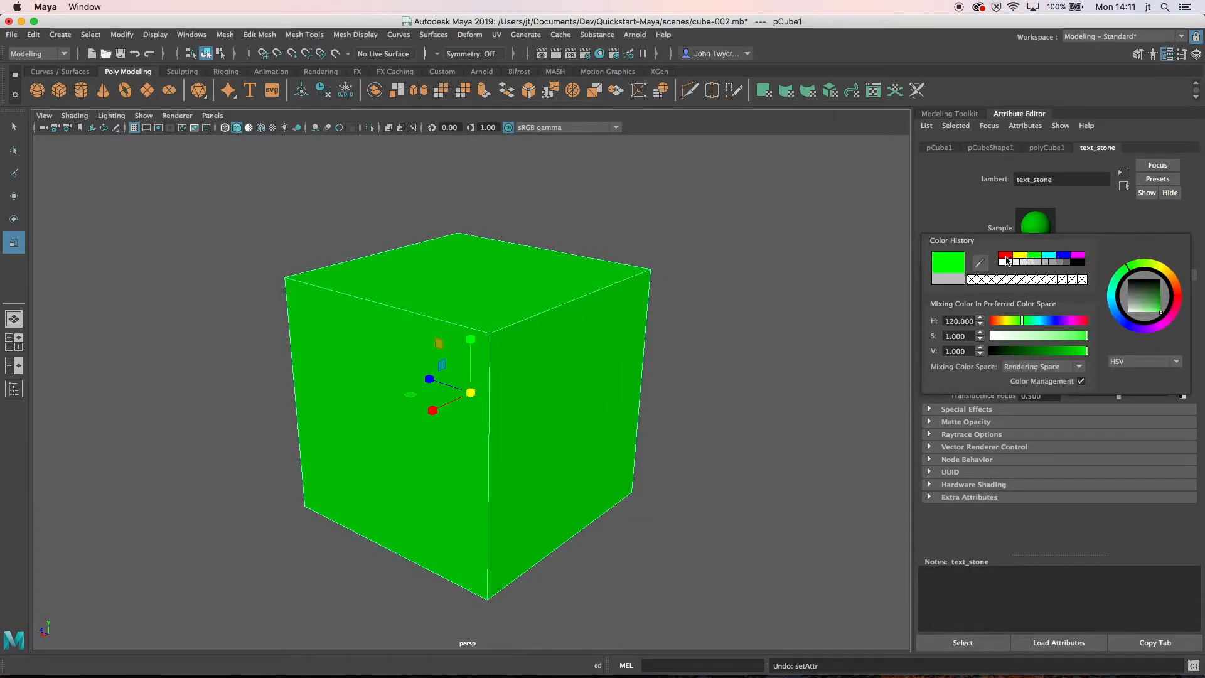
{"action": "left_click", "coordinate": [1005, 258]}
{"action": "left_click", "coordinate": [1005, 262]}
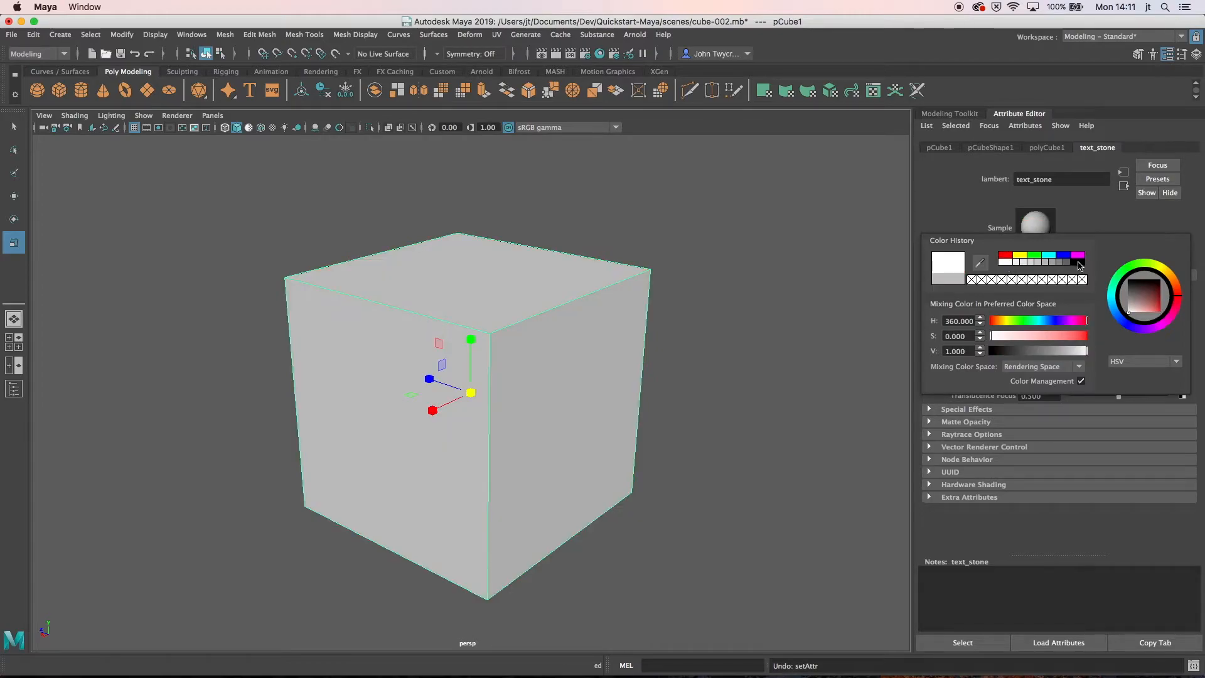
{"action": "left_click", "coordinate": [1081, 262]}
{"action": "left_click", "coordinate": [1148, 299]}
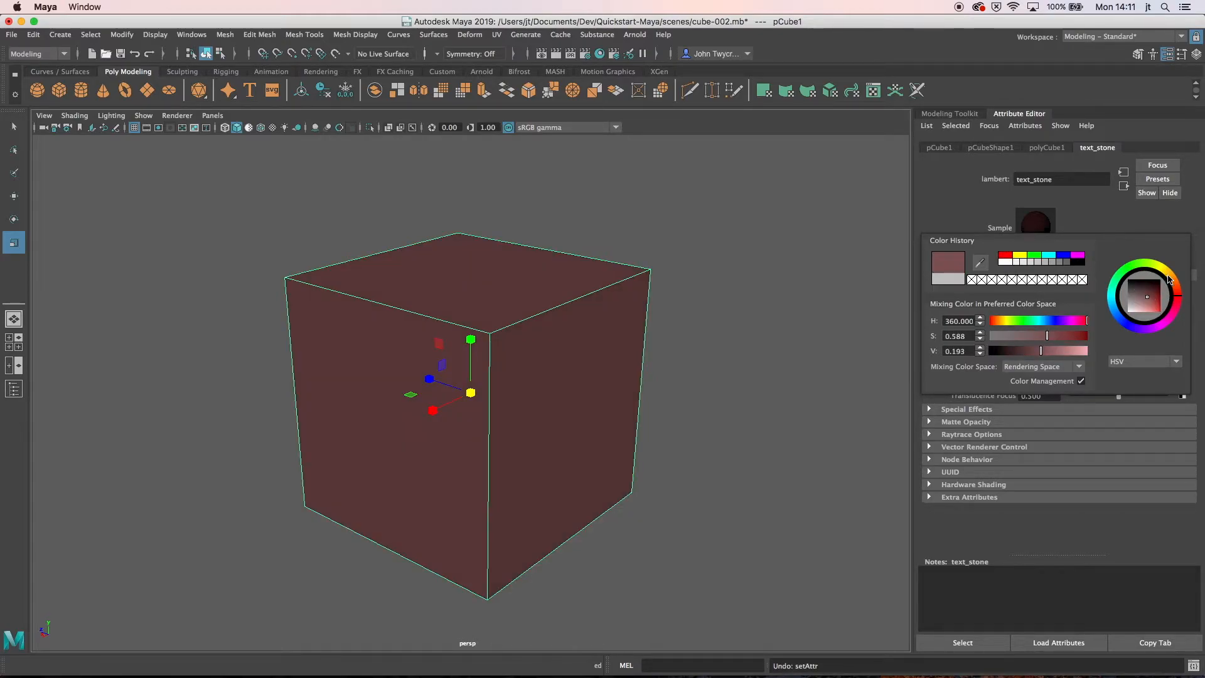
{"action": "left_click", "coordinate": [1169, 274]}
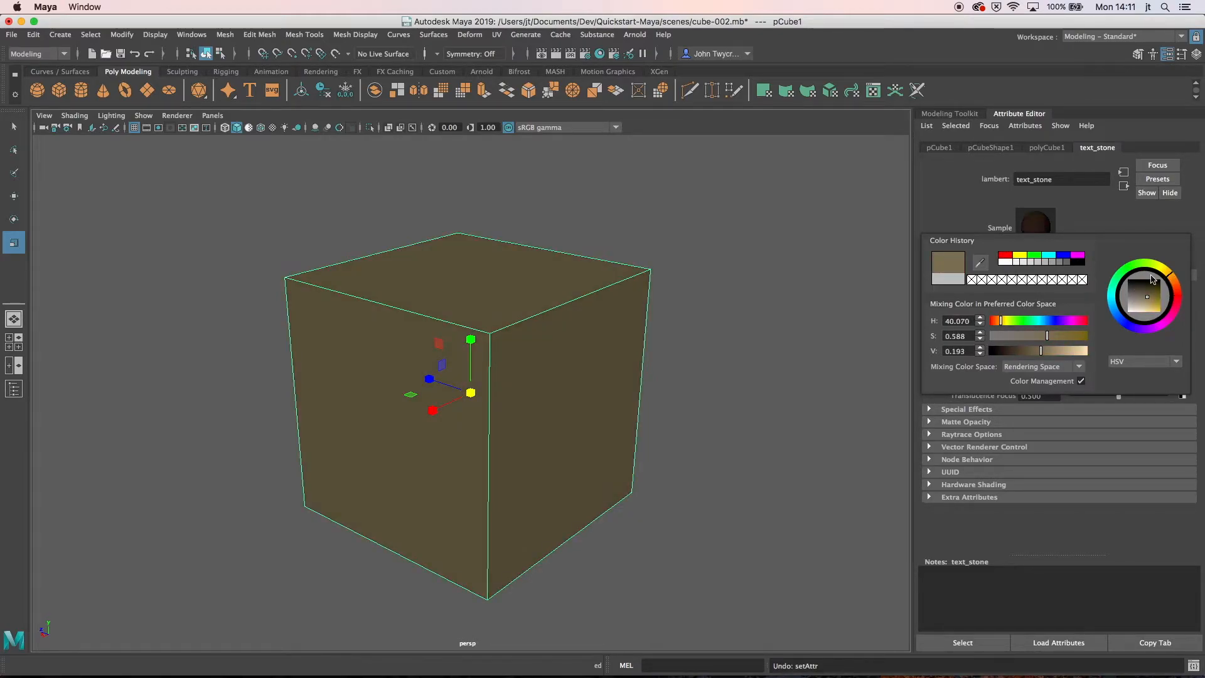
{"action": "left_click", "coordinate": [1078, 262]}
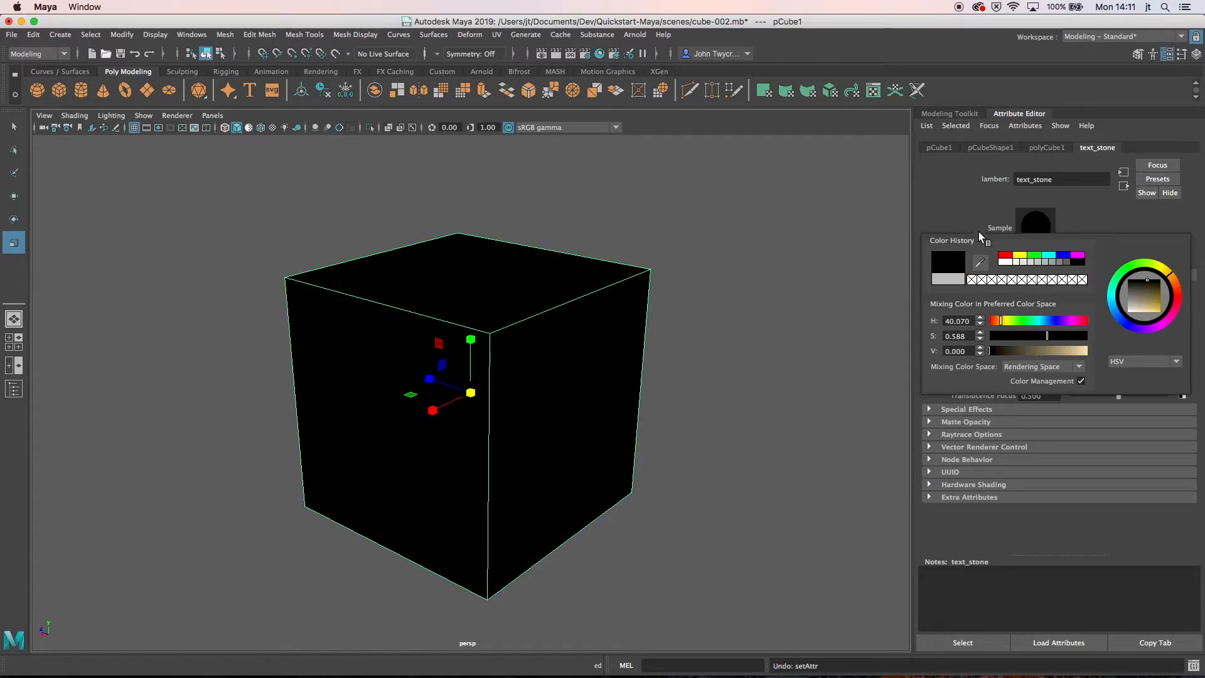
{"action": "left_click", "coordinate": [1042, 262]}
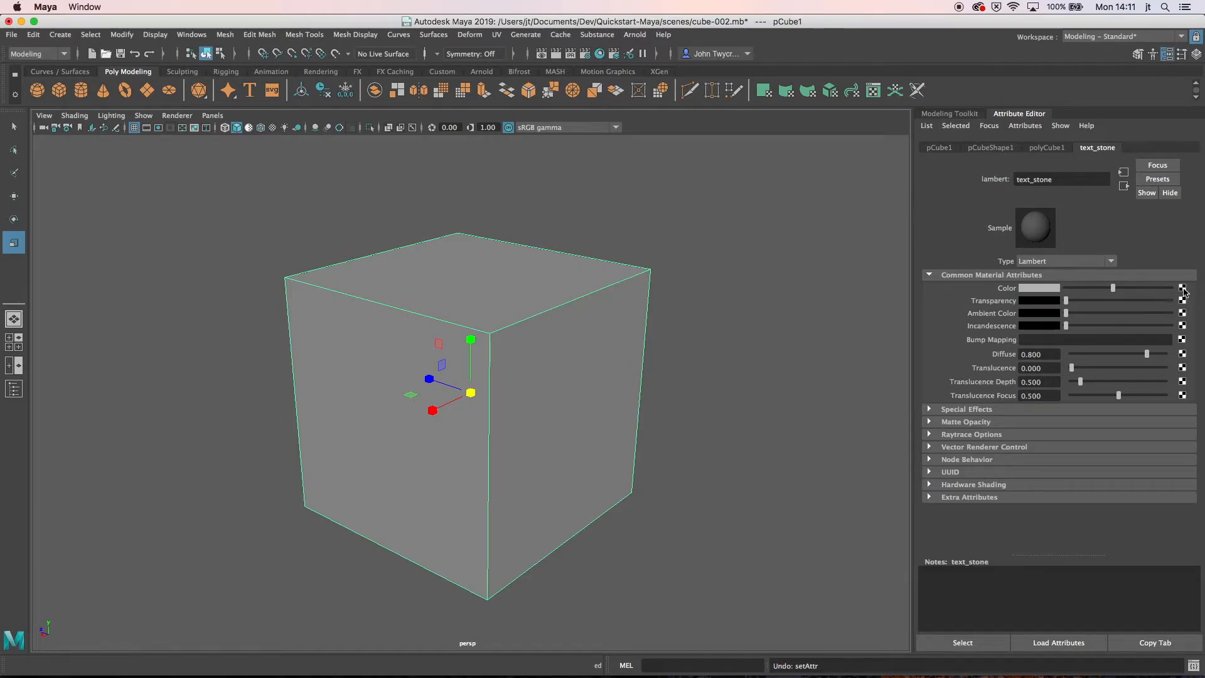
- Connect a File texture to the text_stone Color attribute and browse for its image in sourceimages/3D_pattern_35/pattern_178
{"action": "left_click", "coordinate": [1182, 289]}
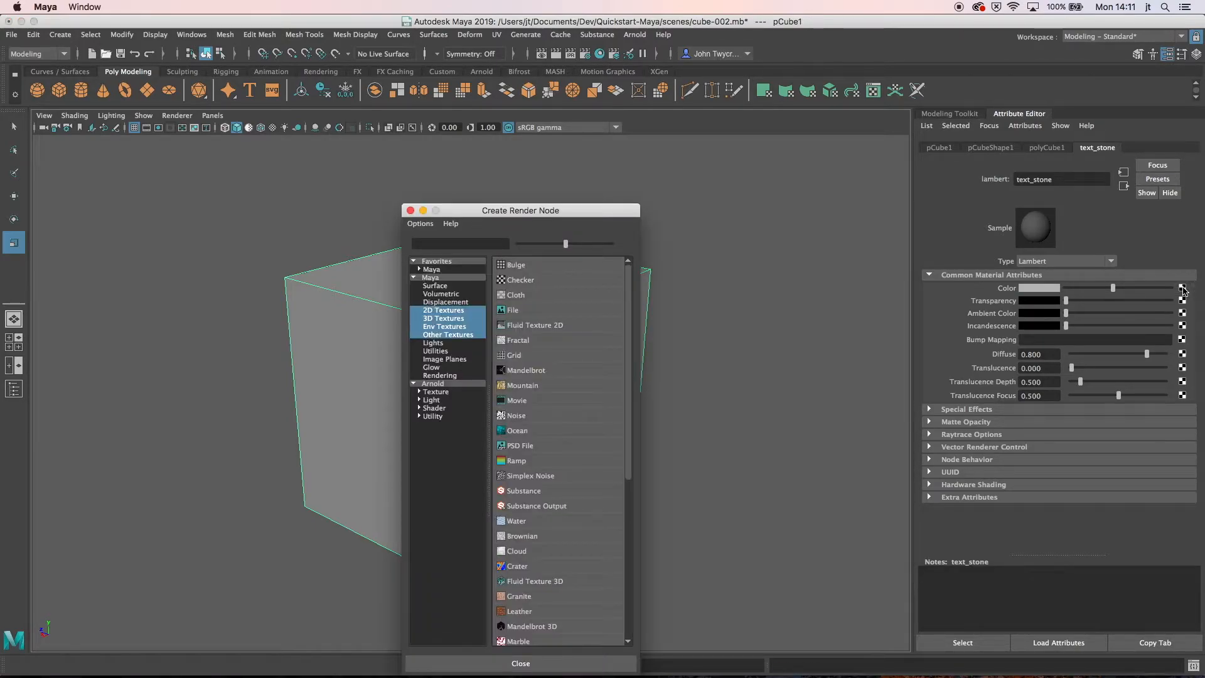
{"action": "left_click", "coordinate": [512, 311]}
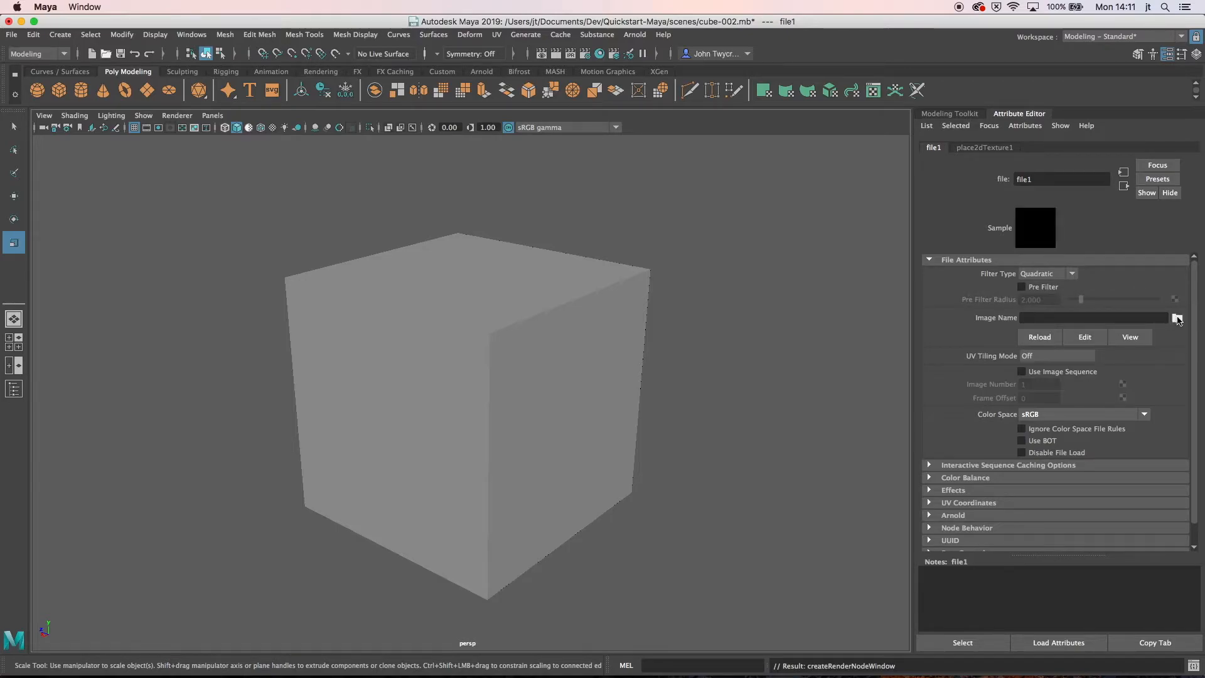
{"action": "left_click", "coordinate": [1177, 319]}
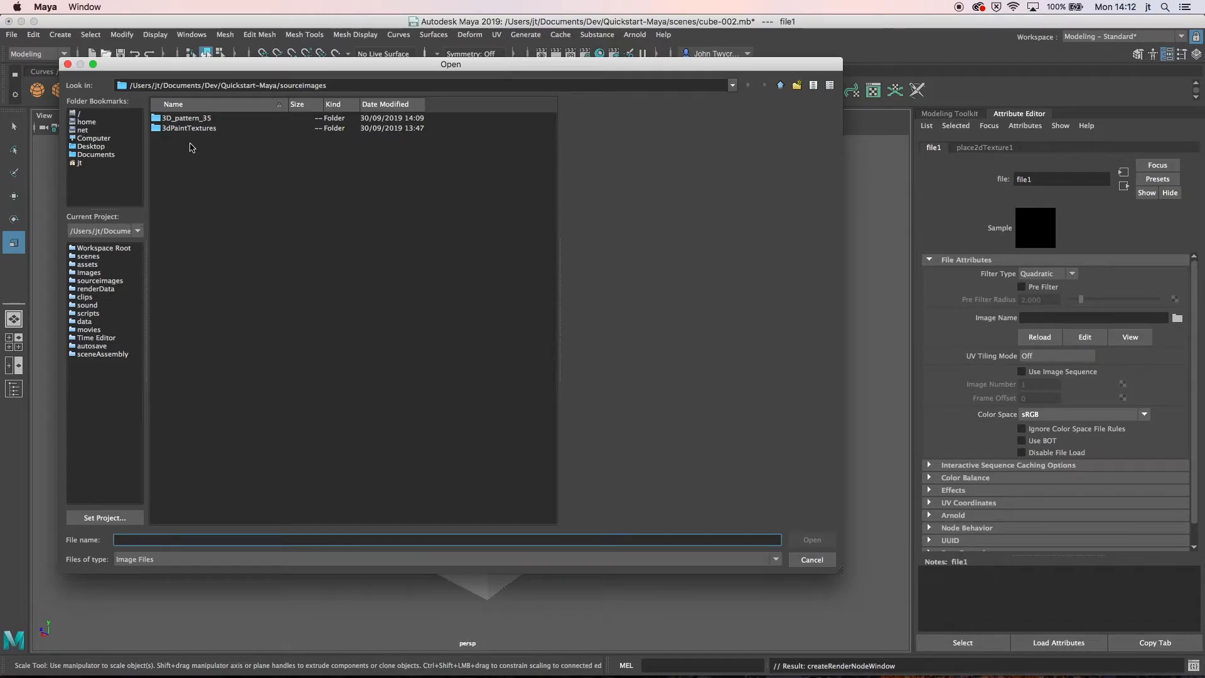
{"action": "double_click", "coordinate": [193, 121]}
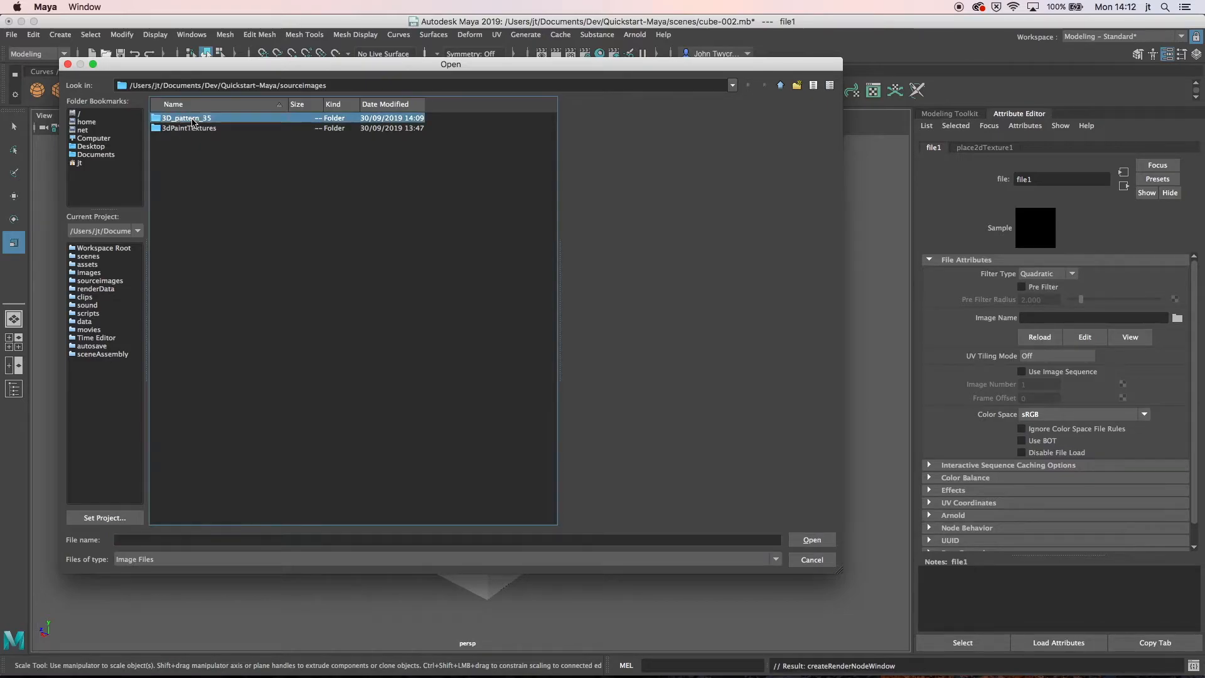
{"action": "double_click", "coordinate": [200, 158]}
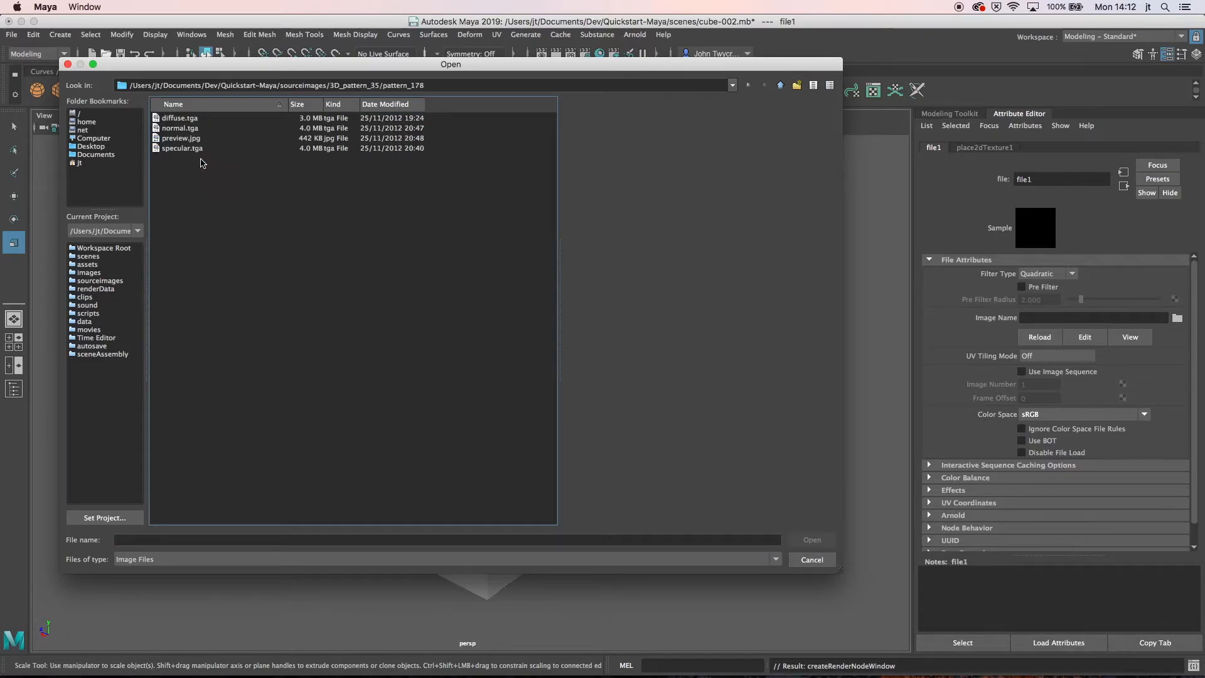
- Preview the image files in the pattern_178 folder and load diffuse.tga as the file texture's image
{"action": "left_click", "coordinate": [180, 120]}
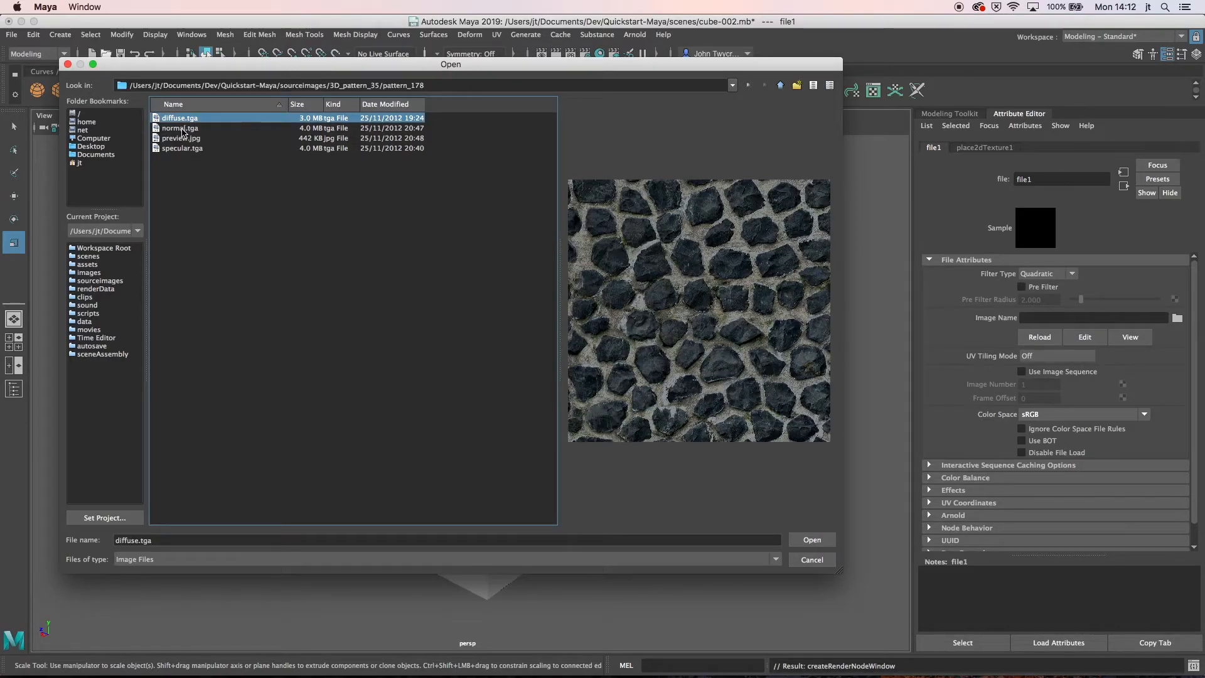
{"action": "left_click", "coordinate": [184, 130]}
{"action": "left_click", "coordinate": [183, 139]}
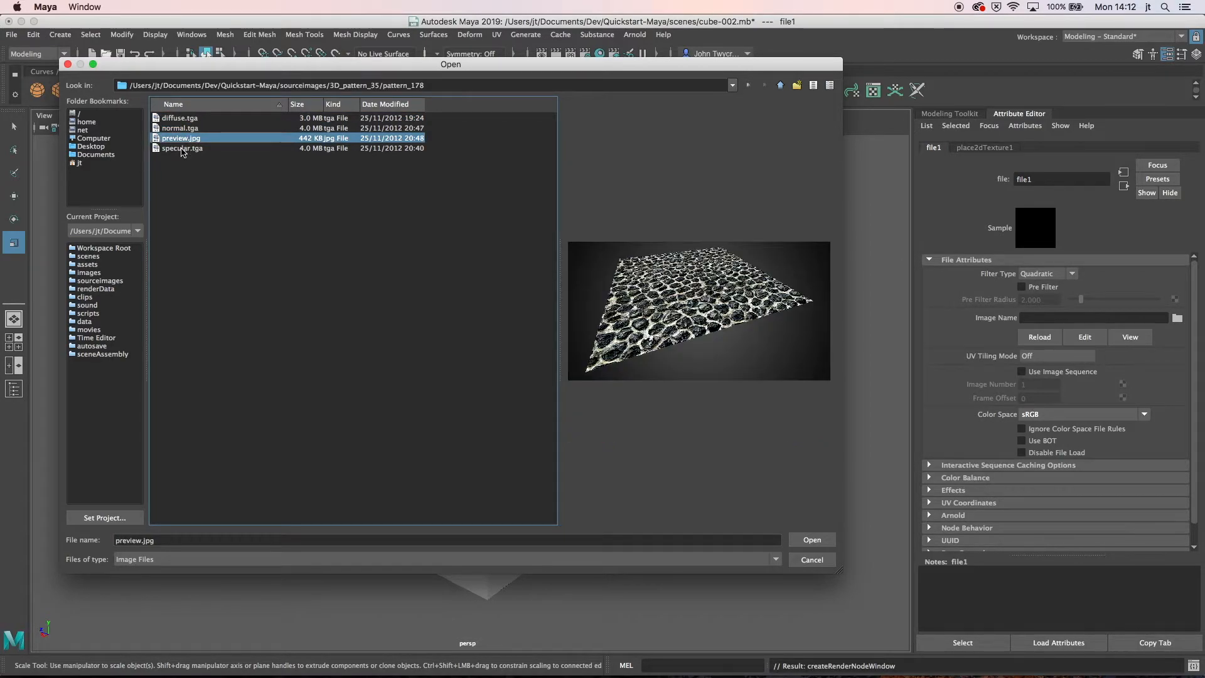
{"action": "left_click", "coordinate": [183, 149]}
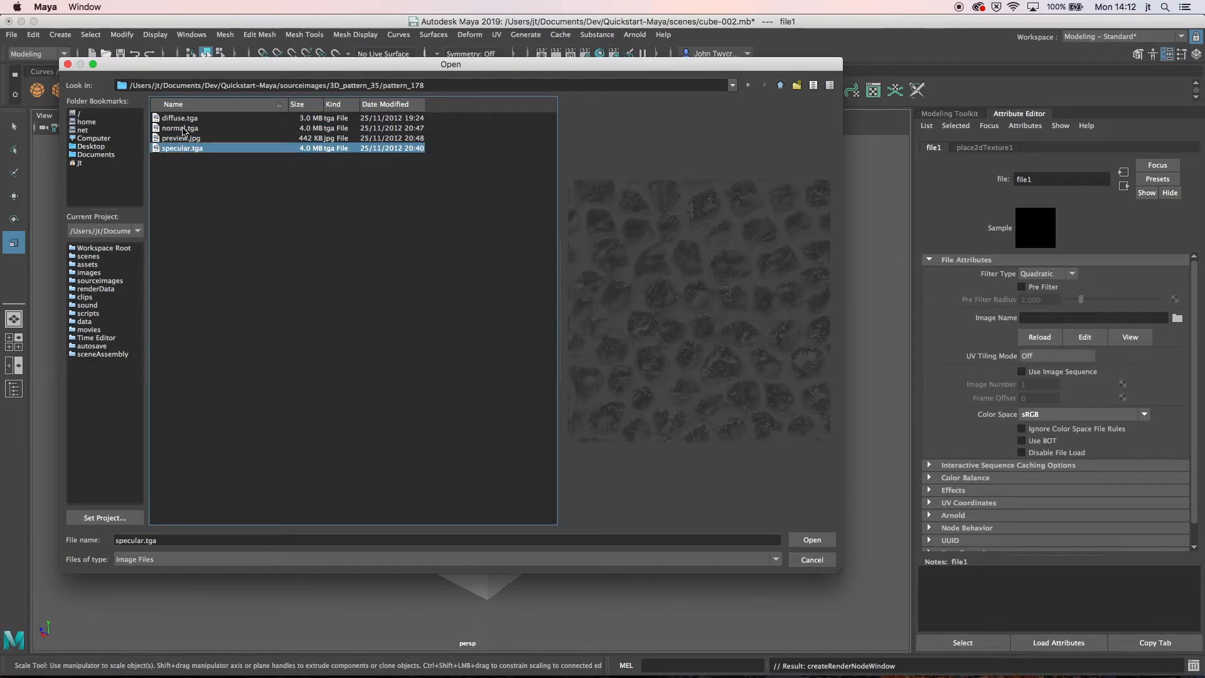
{"action": "left_click", "coordinate": [182, 128]}
{"action": "left_click", "coordinate": [182, 118]}
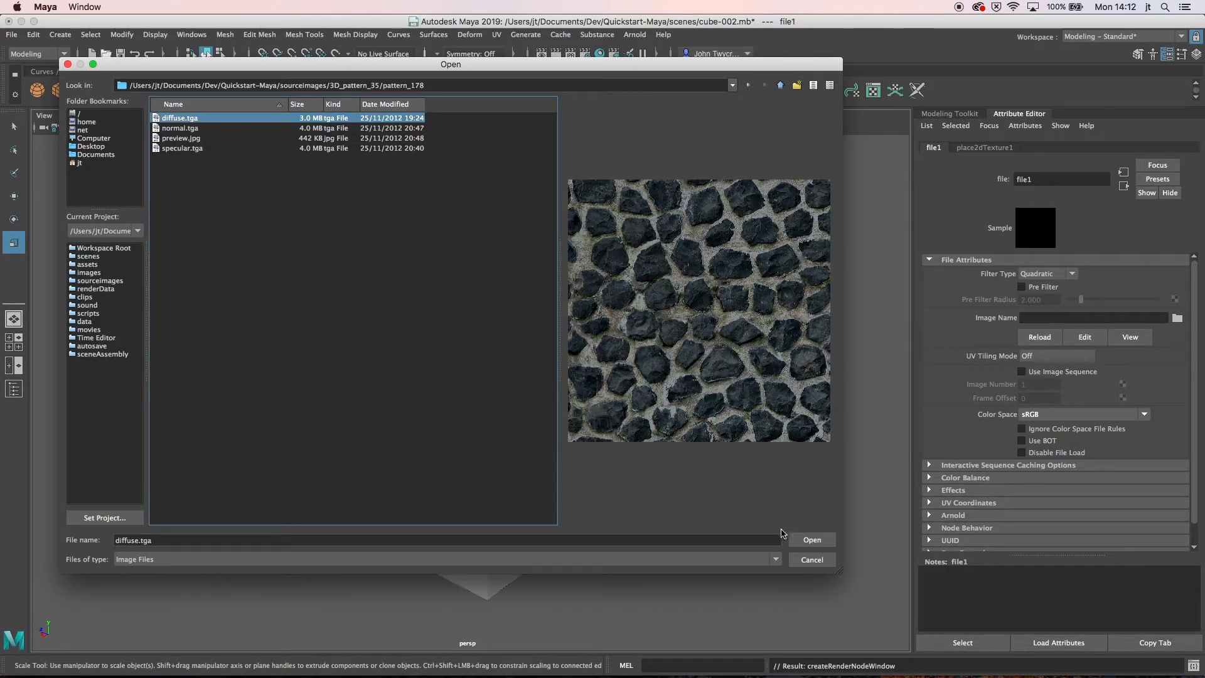
{"action": "left_click", "coordinate": [798, 541]}
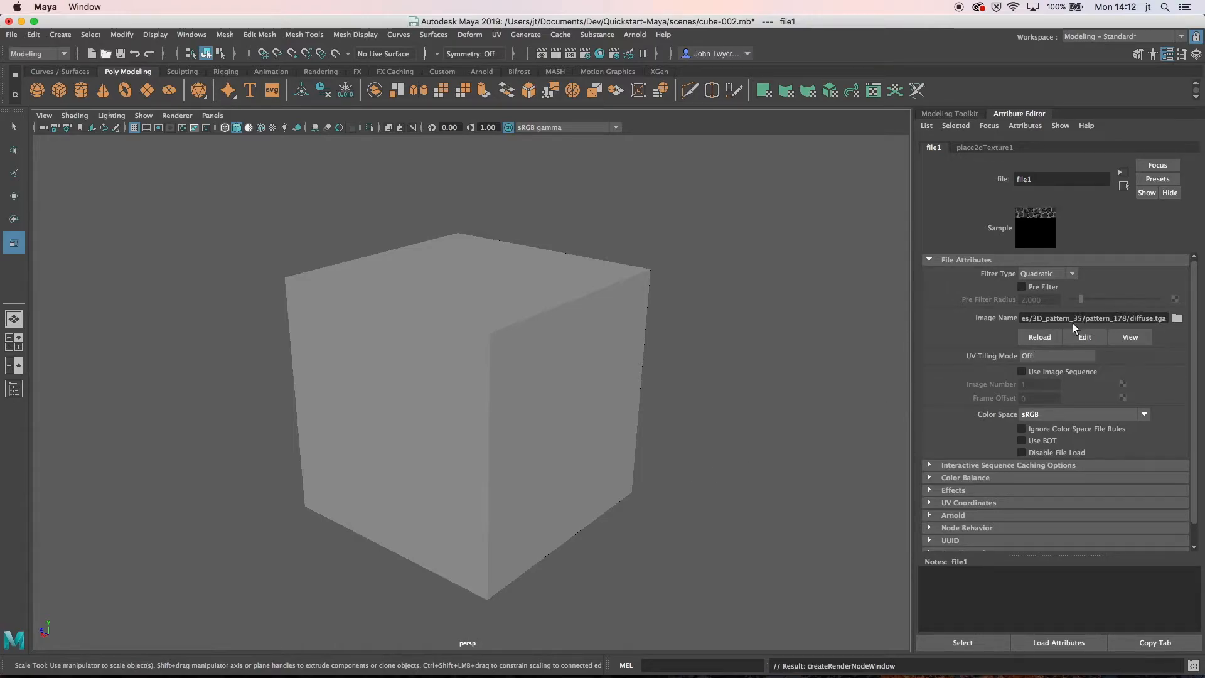
- Check the texture's image path, turn on textured display in the viewport and inspect the stone cube from another side
{"action": "left_click_drag", "start_coordinate": [1069, 316], "coordinate": [993, 321]}
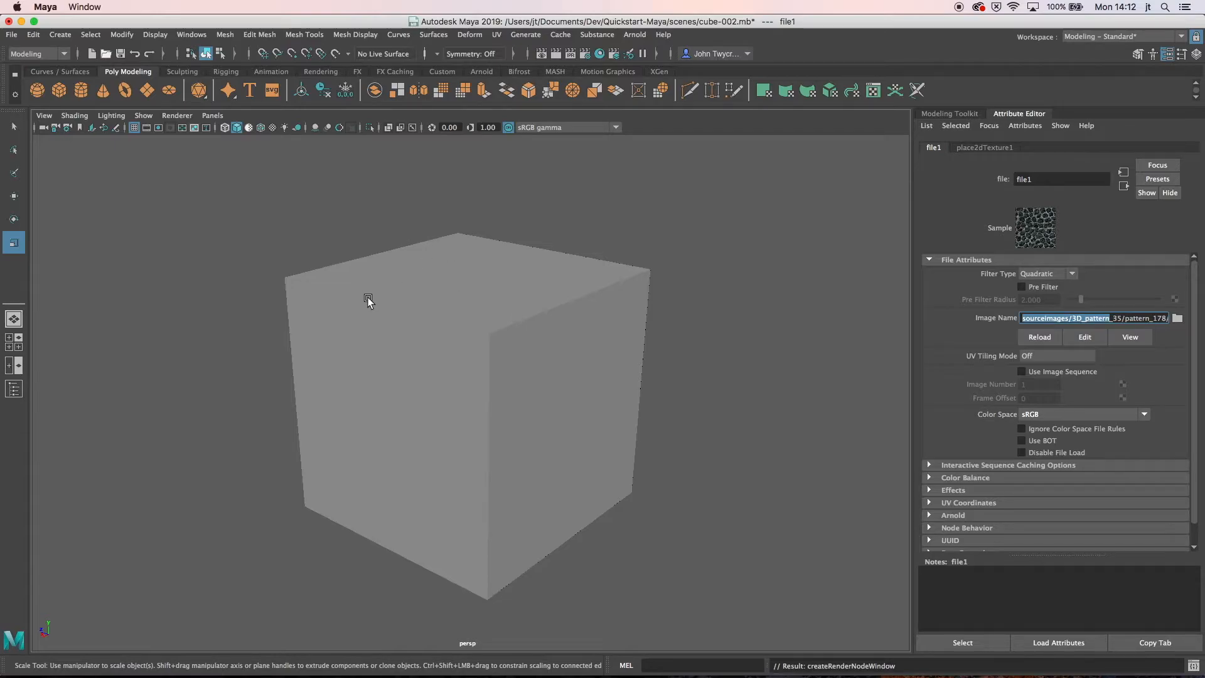
{"action": "left_click", "coordinate": [272, 128]}
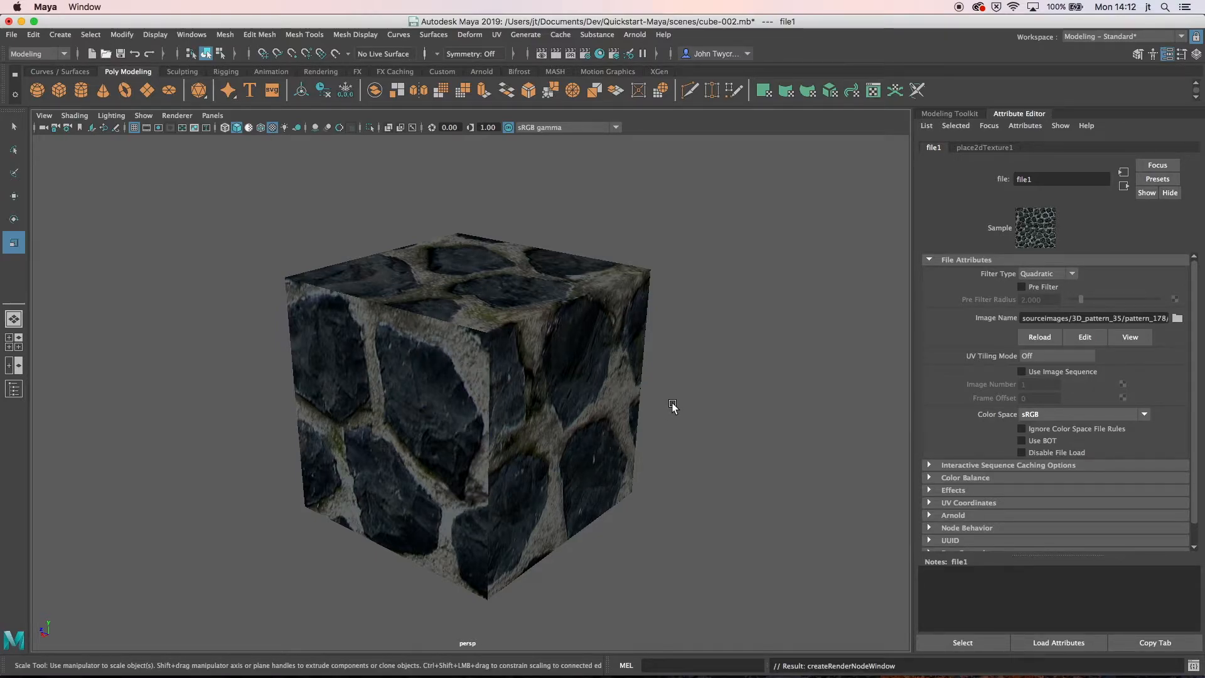
{"action": "left_click_drag", "start_coordinate": [632, 420], "coordinate": [716, 364], "text": "alt"}
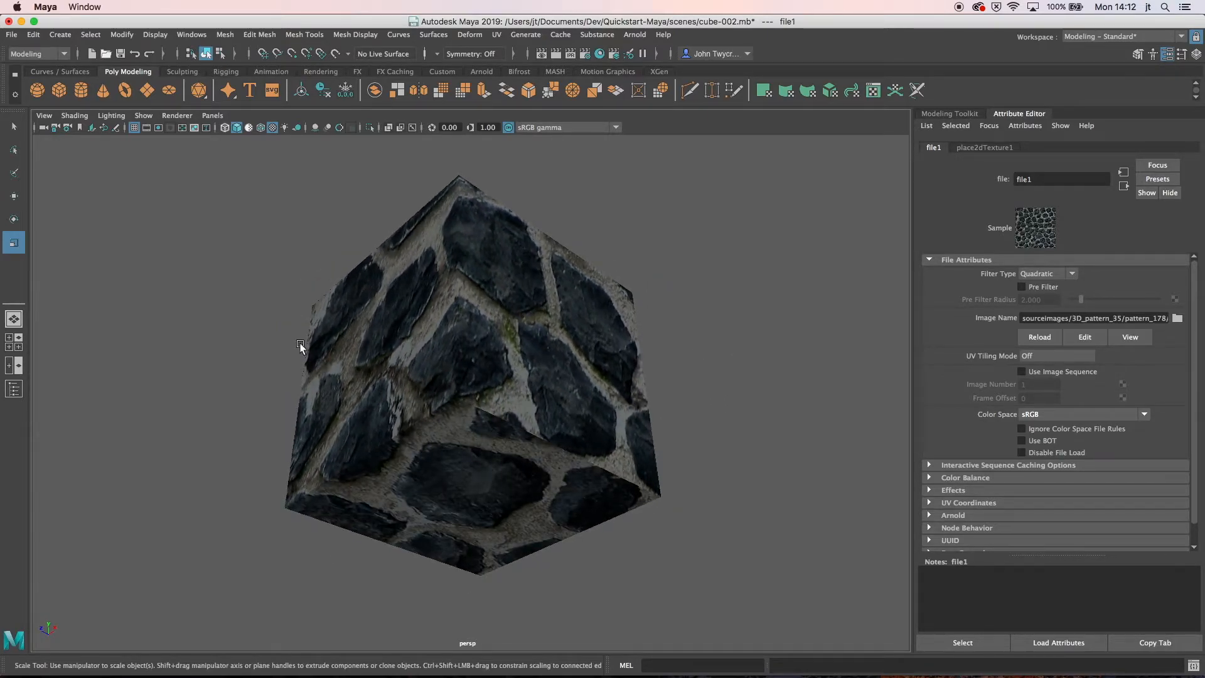
- Select the stone-textured cube and save the scene under the new name cube-003.mb
{"action": "left_click", "coordinate": [350, 340]}
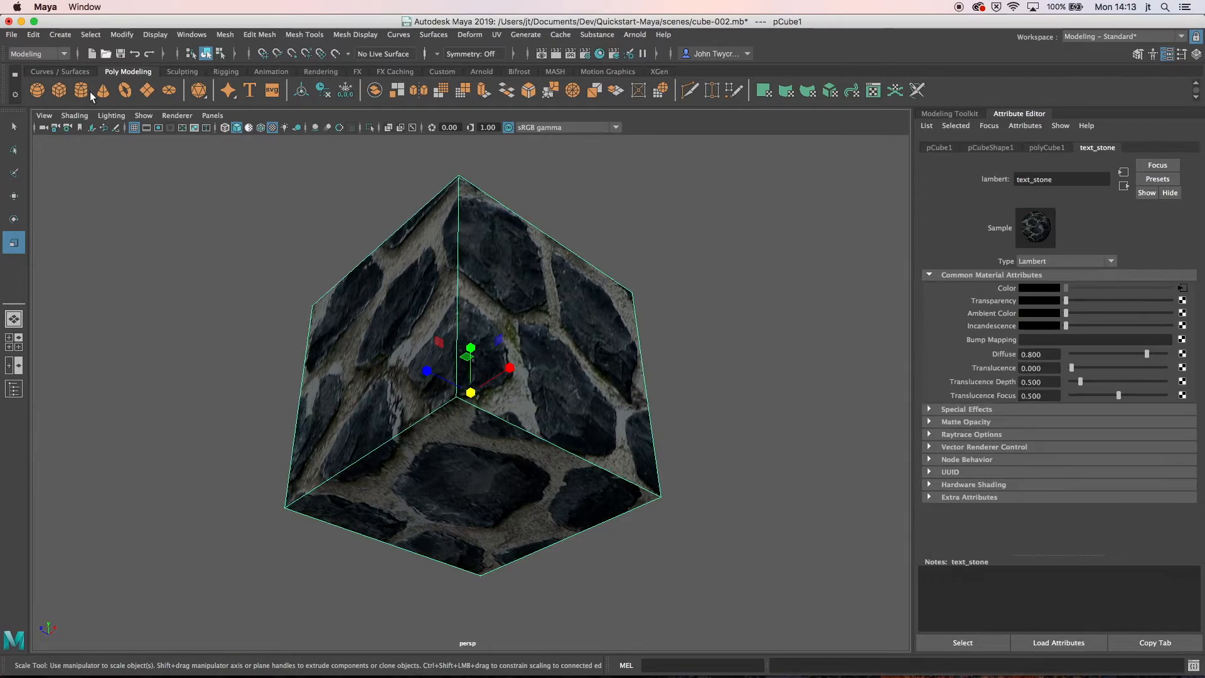
{"action": "left_click", "coordinate": [12, 36]}
{"action": "left_click", "coordinate": [41, 99]}
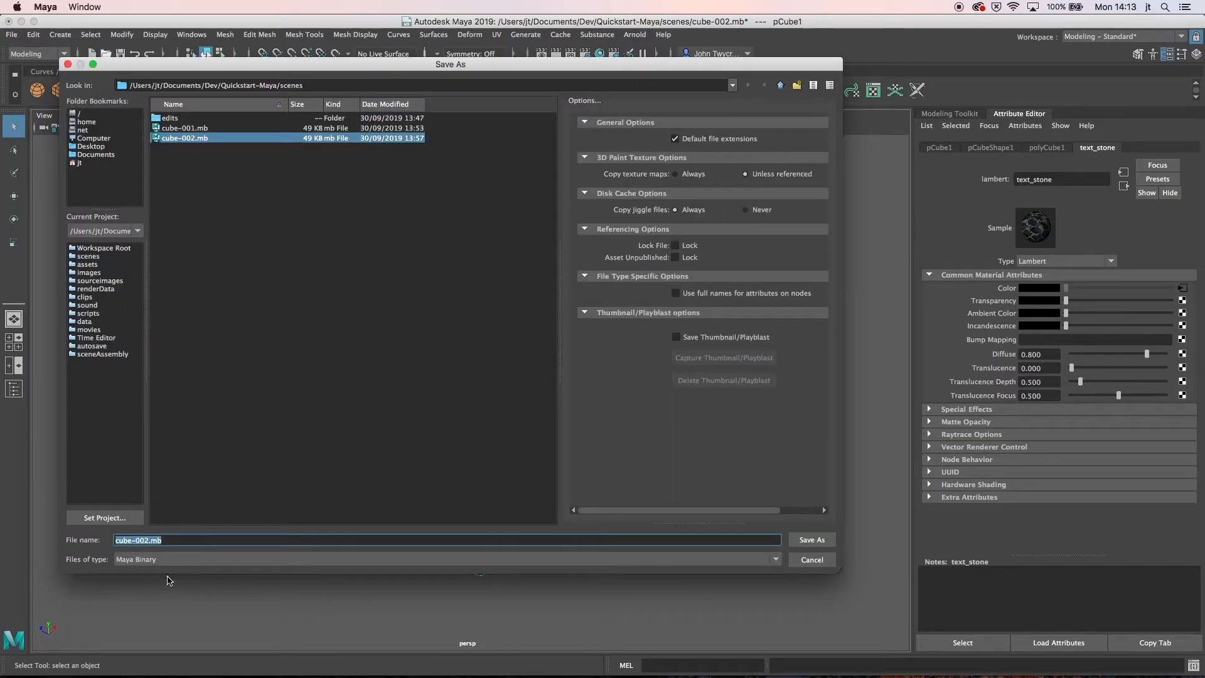
{"action": "left_click", "coordinate": [147, 540]}
{"action": "key", "text": "BackSpace"}
{"action": "type", "text": "3"}
{"action": "key", "text": "Return"}
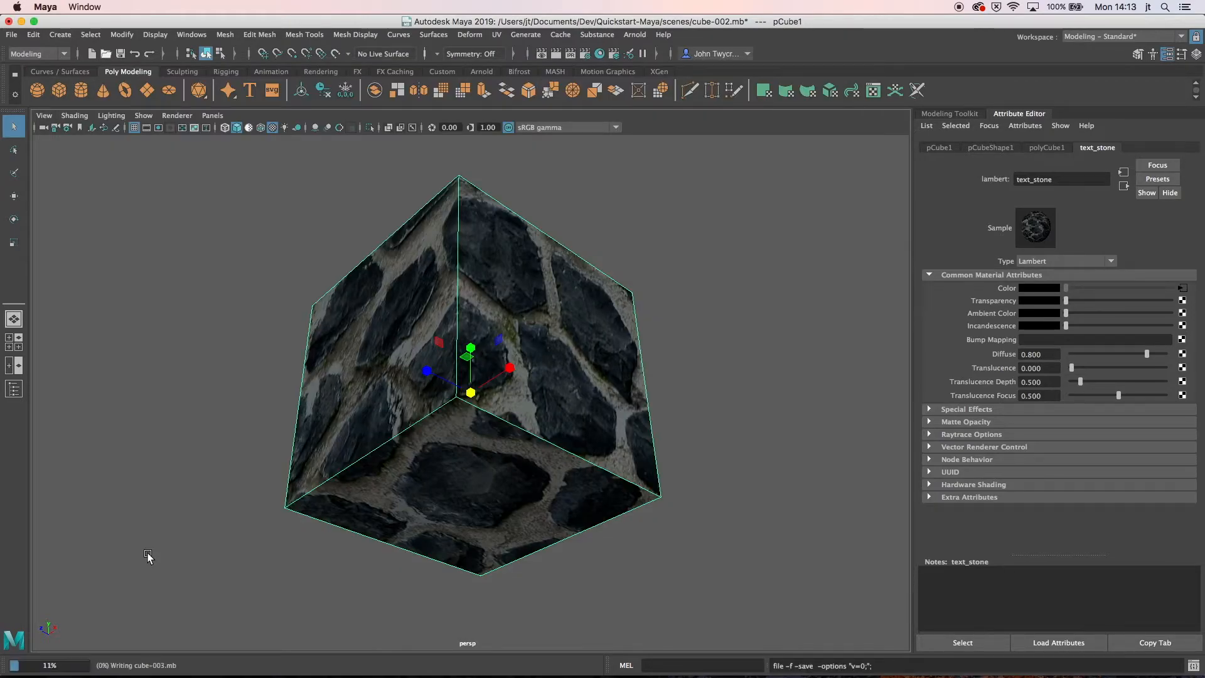
- Send the selected cube to Unity as cube-003.fbx in the Maya models folder with Embed Media enabled
{"action": "left_click", "coordinate": [12, 35]}
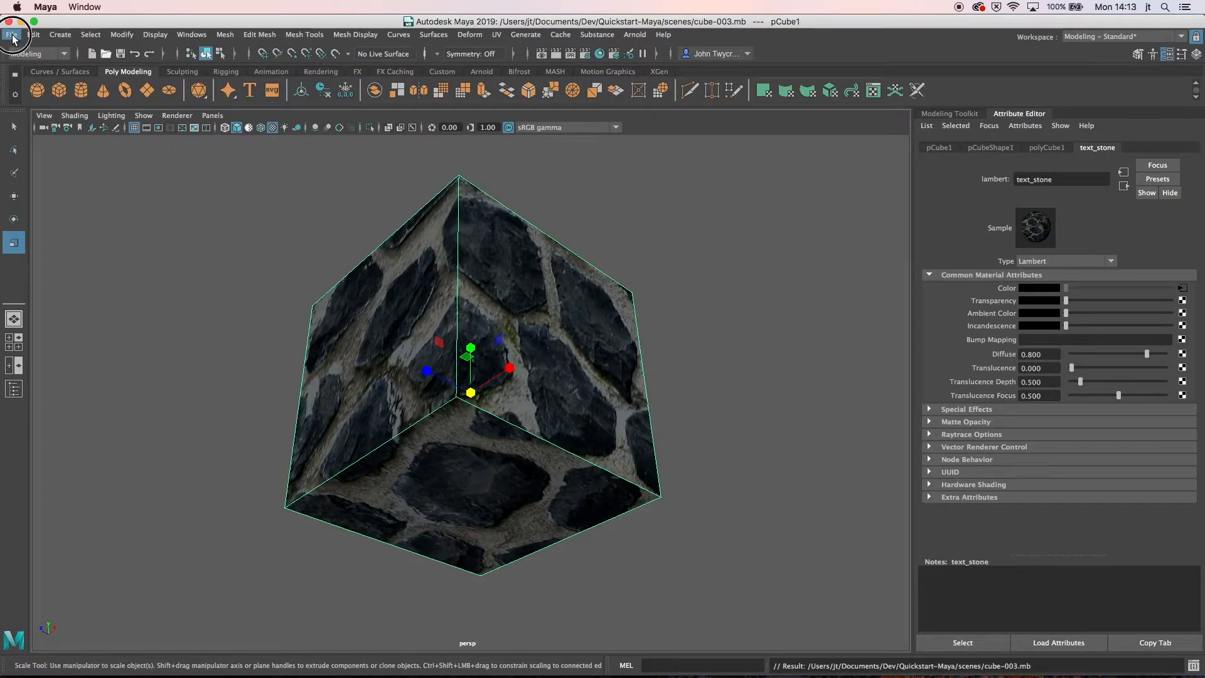
{"action": "mouse_move", "coordinate": [81, 215]}
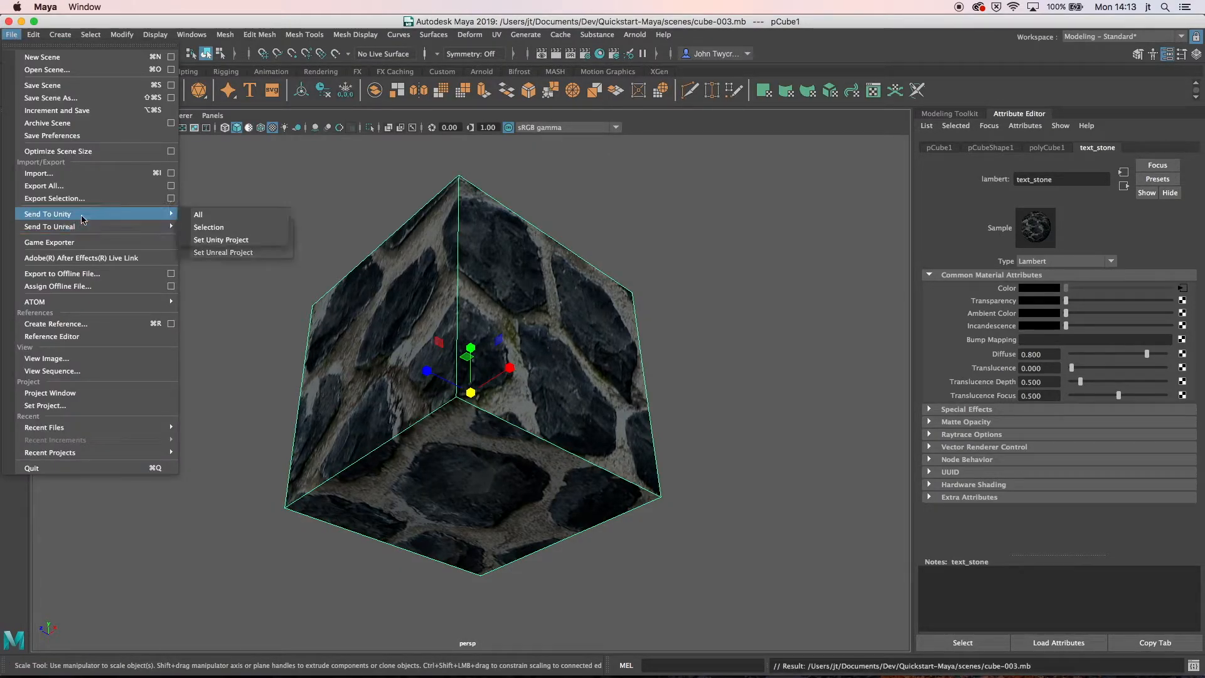
{"action": "left_click", "coordinate": [208, 227]}
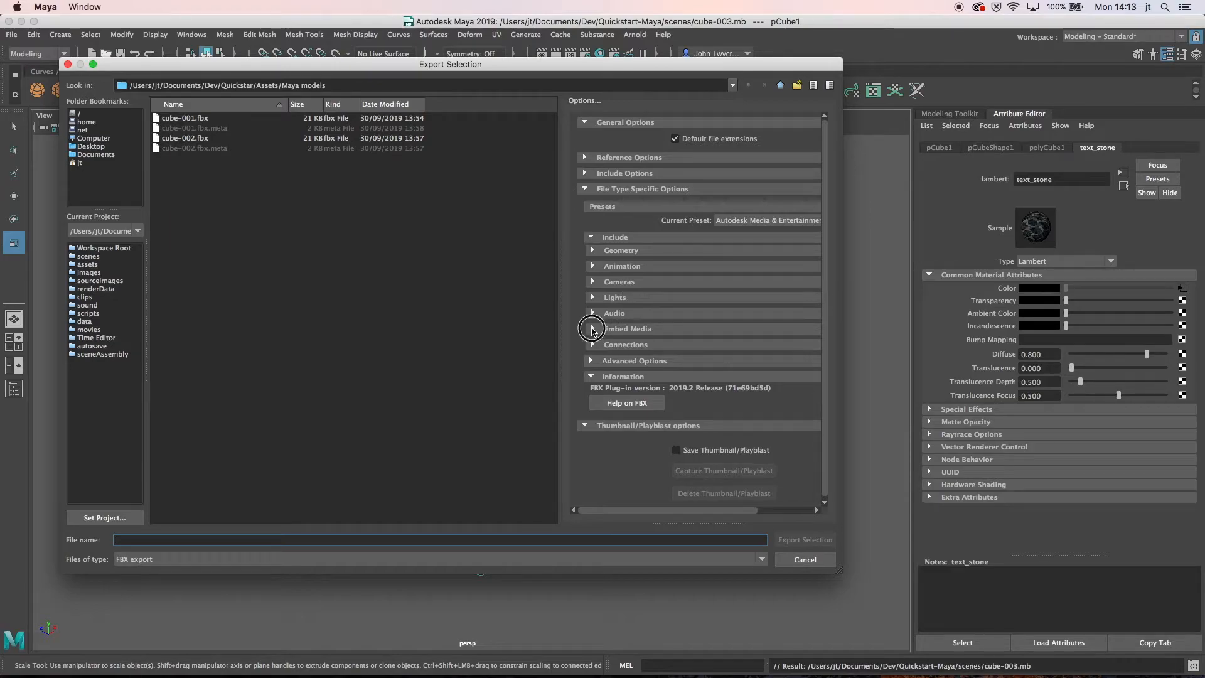
{"action": "left_click", "coordinate": [593, 329]}
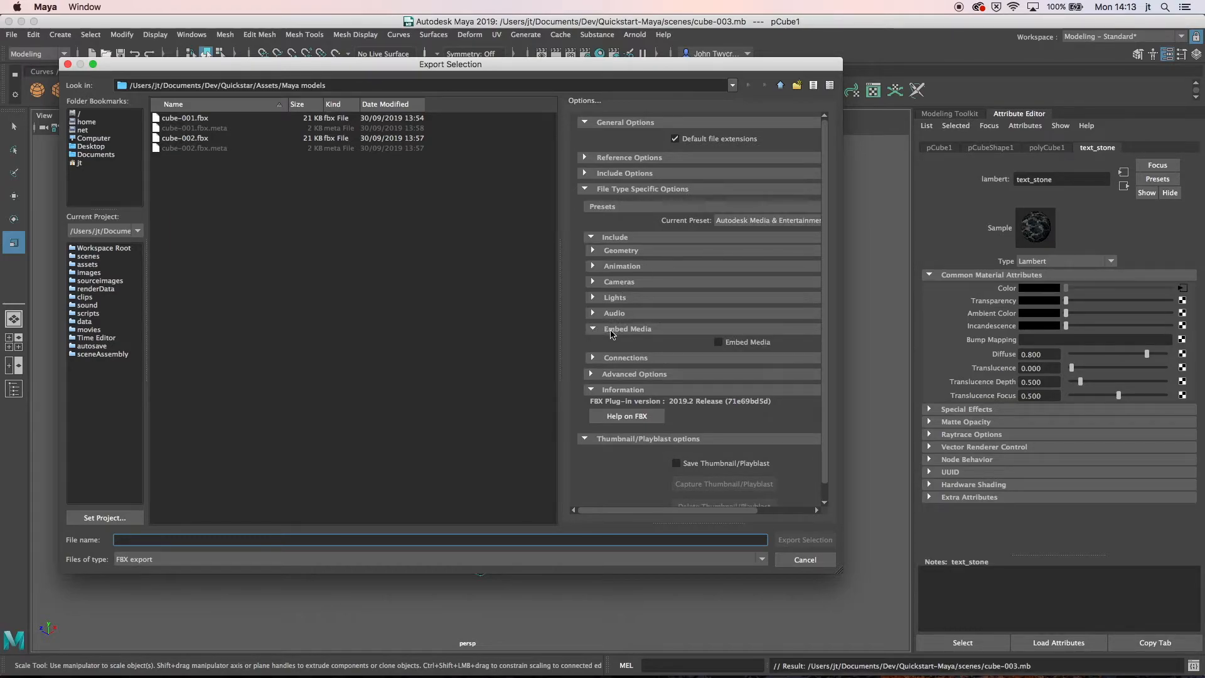
{"action": "left_click", "coordinate": [719, 342]}
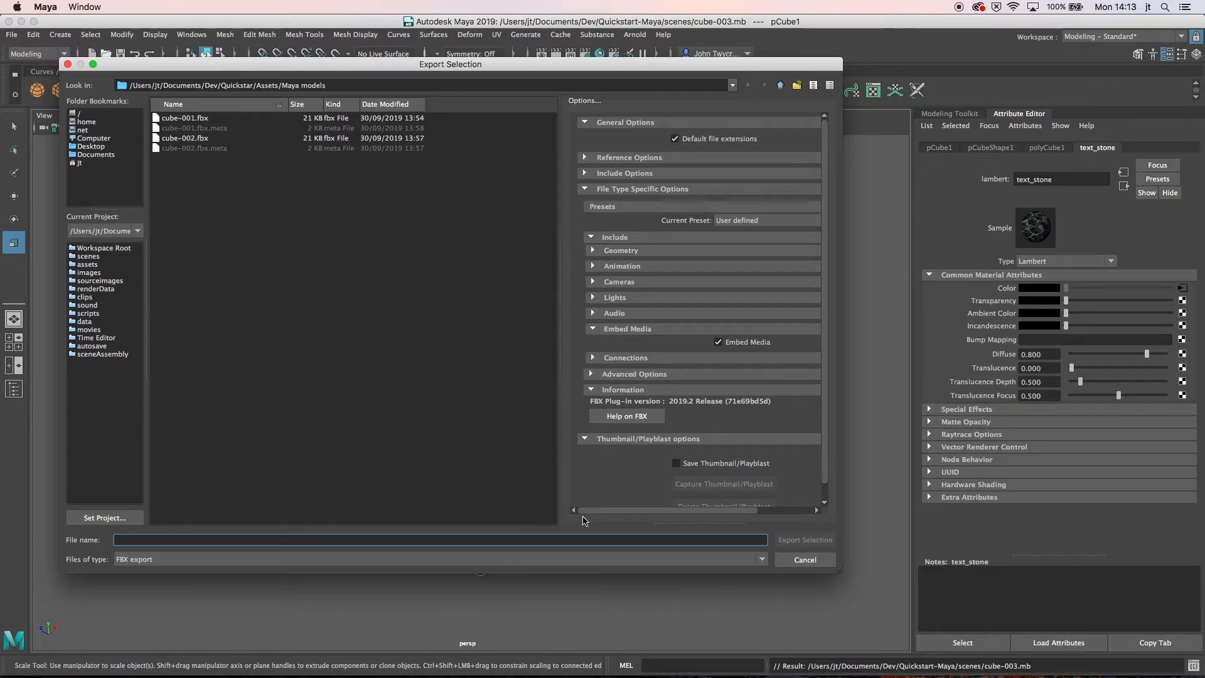
{"action": "left_click", "coordinate": [201, 139]}
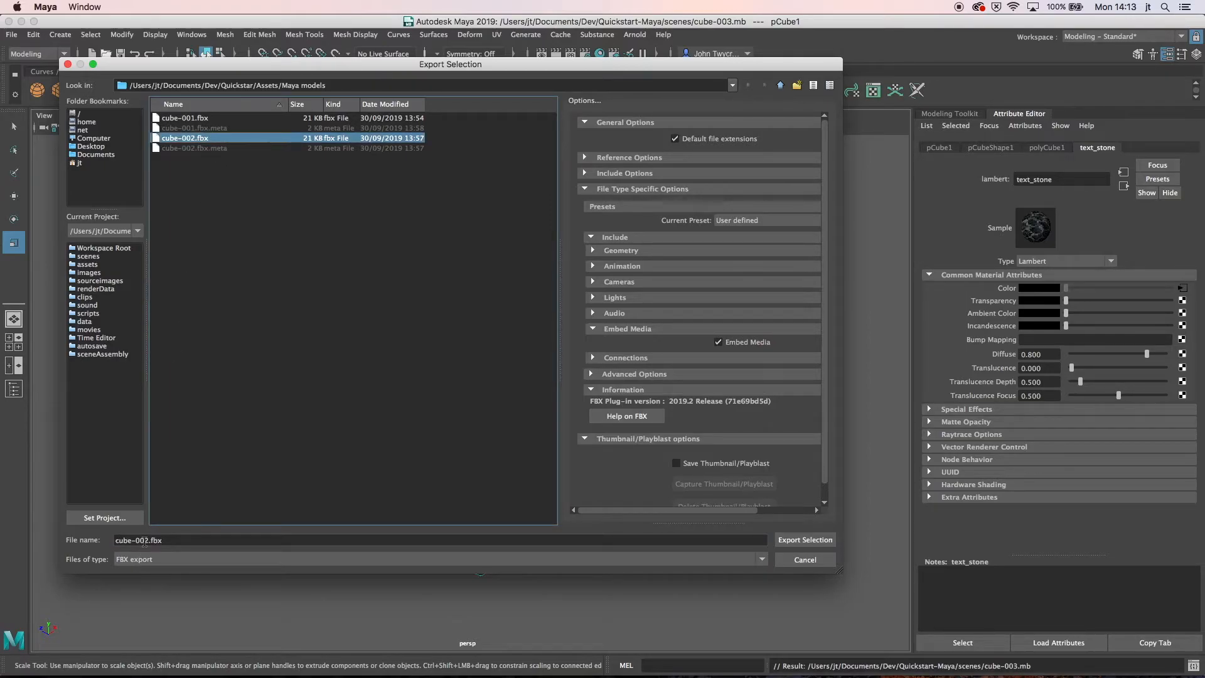
{"action": "left_click", "coordinate": [145, 541]}
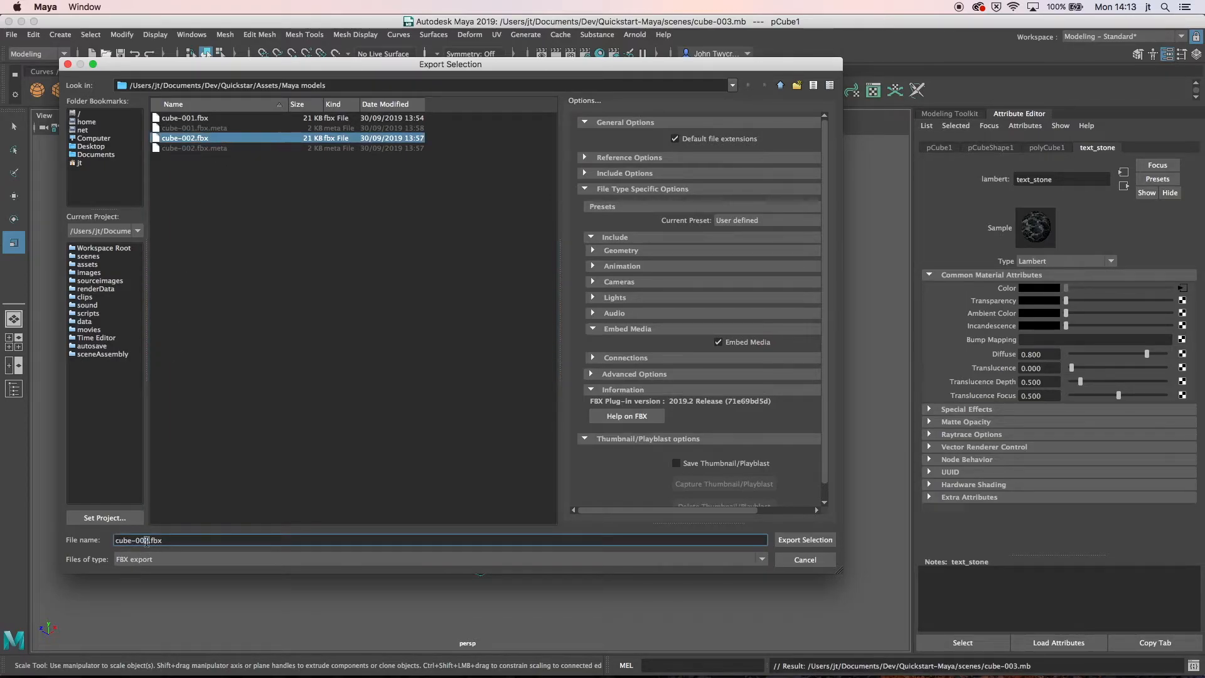
{"action": "key", "text": "BackSpace"}
{"action": "type", "text": "3"}
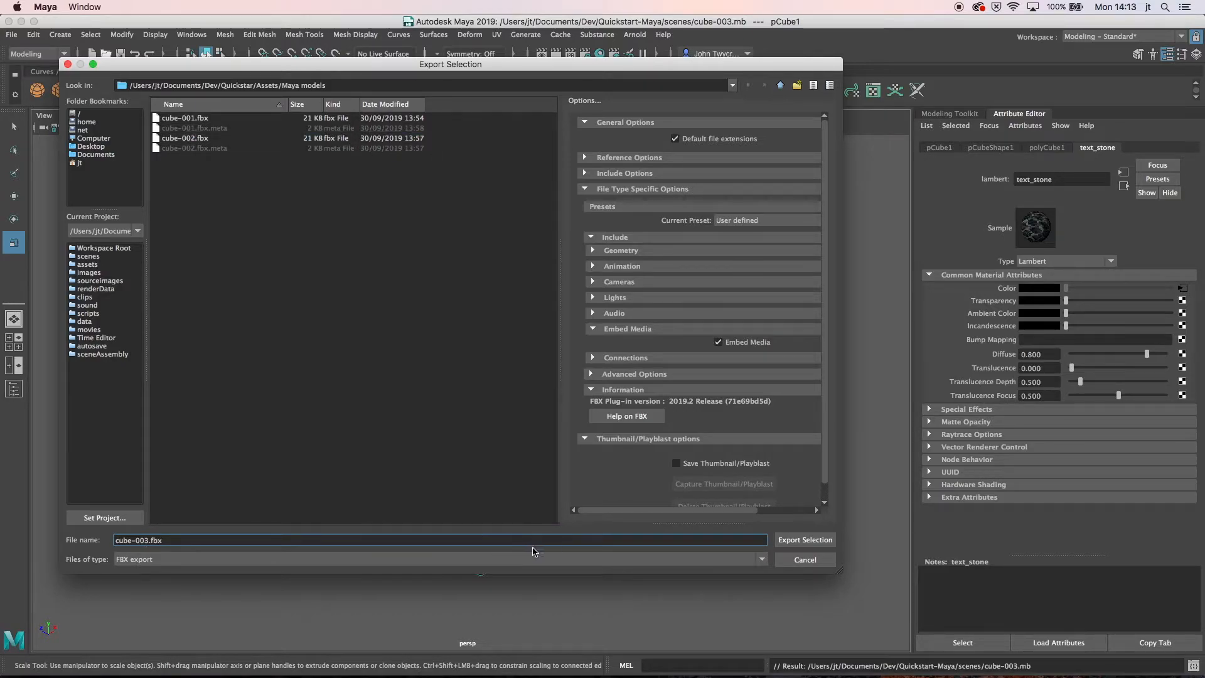
{"action": "left_click", "coordinate": [789, 541]}
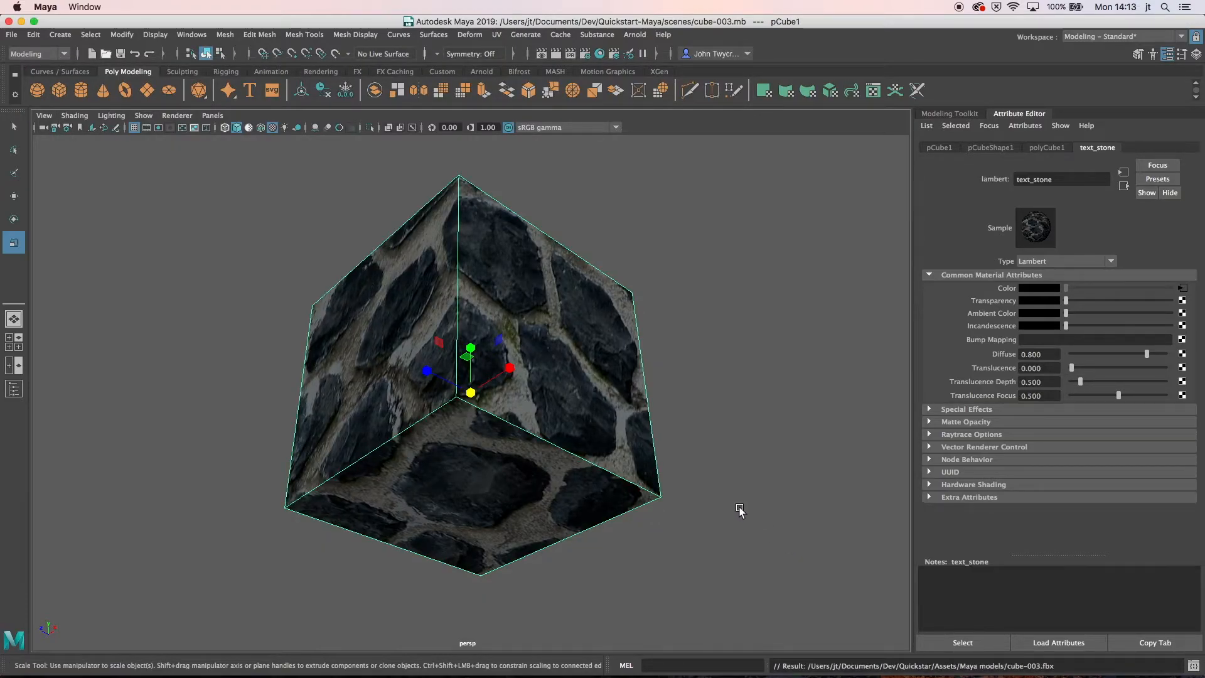
- Switch to Unity, add the cube-003 model to the scene and move it along Z to about 2.72, beyond the other Maya cubes
{"action": "key", "text": "super+Tab"}
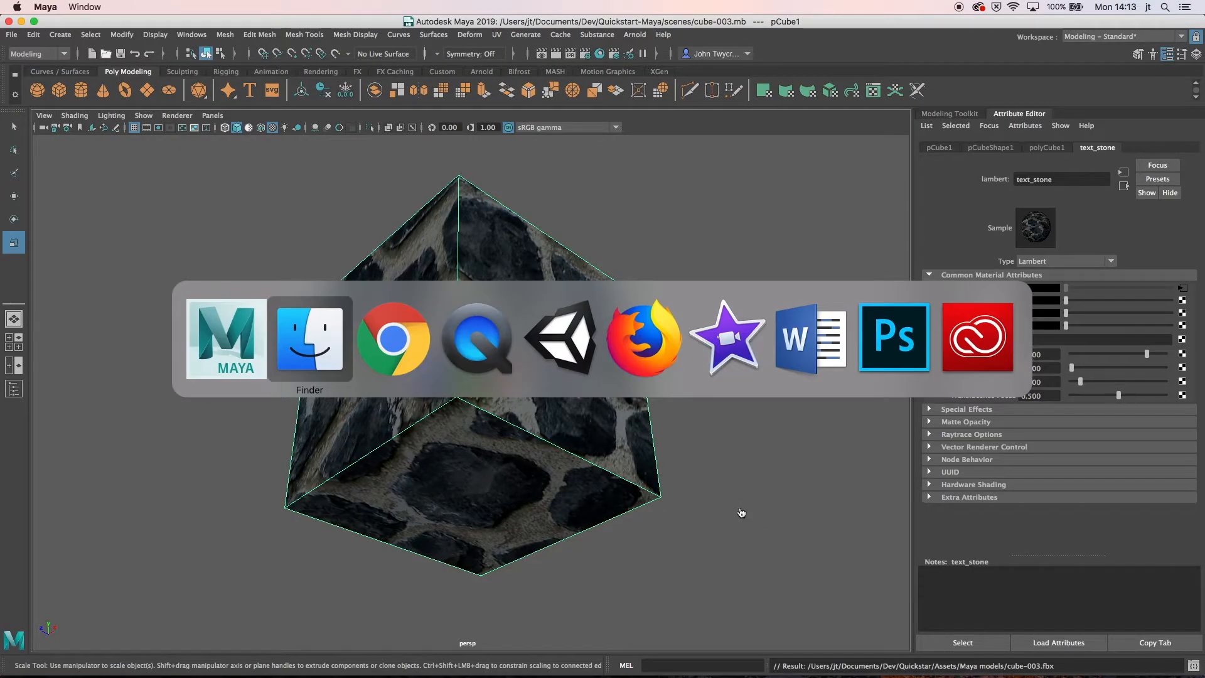
{"action": "key", "text": "super+Tab"}
{"action": "key", "text": "super+Tab"}
{"action": "key", "text": "super+Tab"}
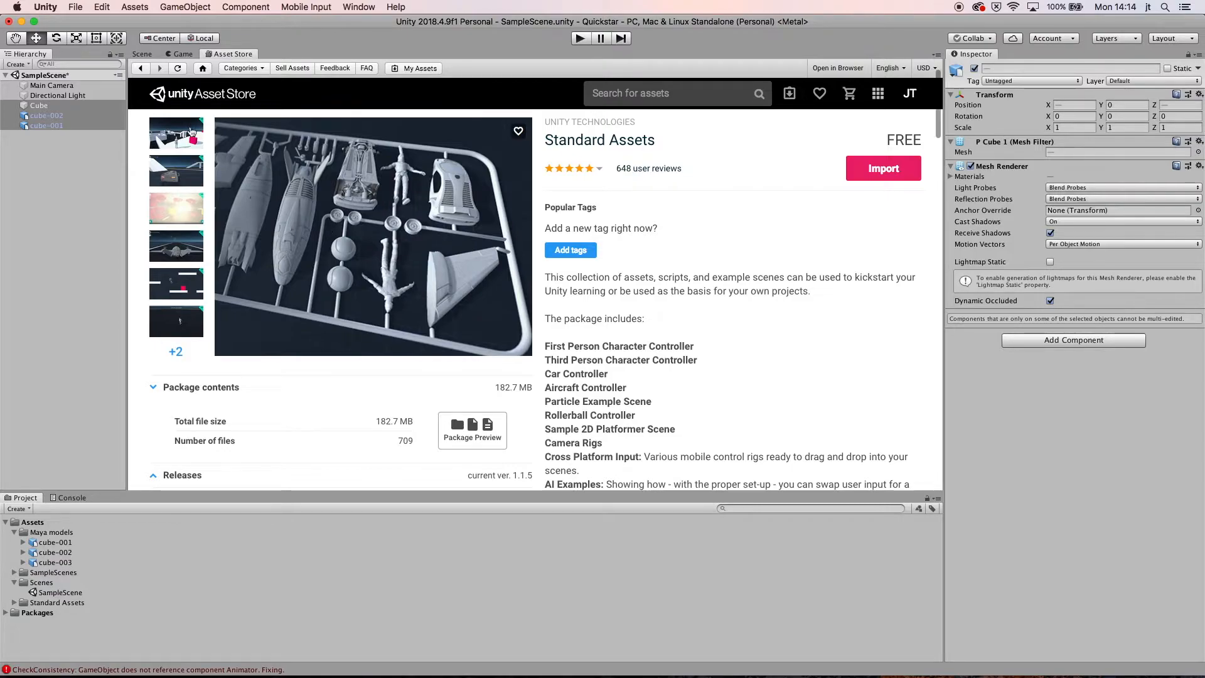
{"action": "left_click", "coordinate": [149, 55]}
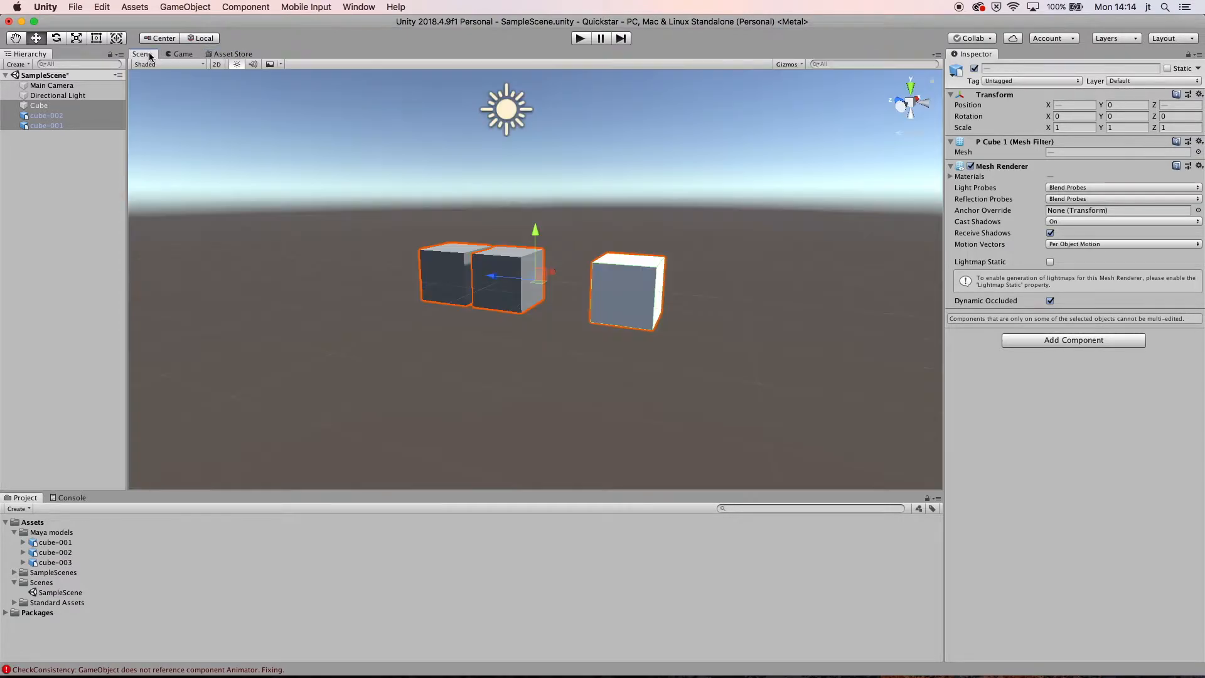
{"action": "left_click", "coordinate": [34, 563]}
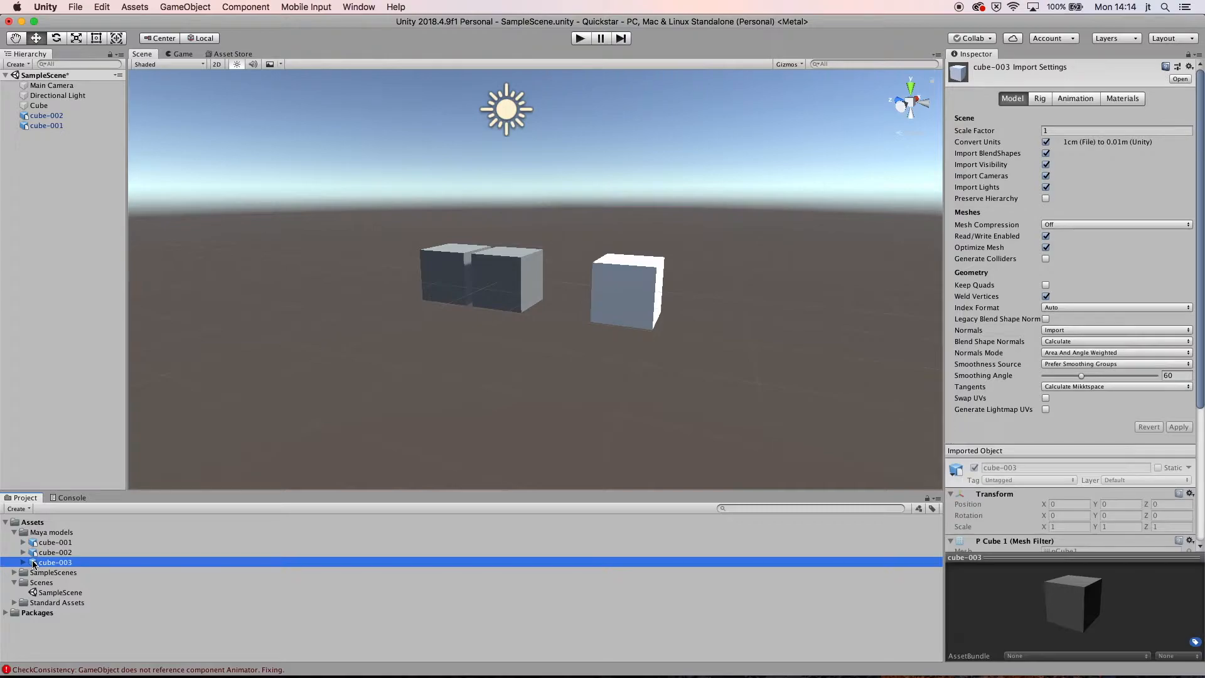
{"action": "left_click_drag", "start_coordinate": [34, 564], "coordinate": [83, 454]}
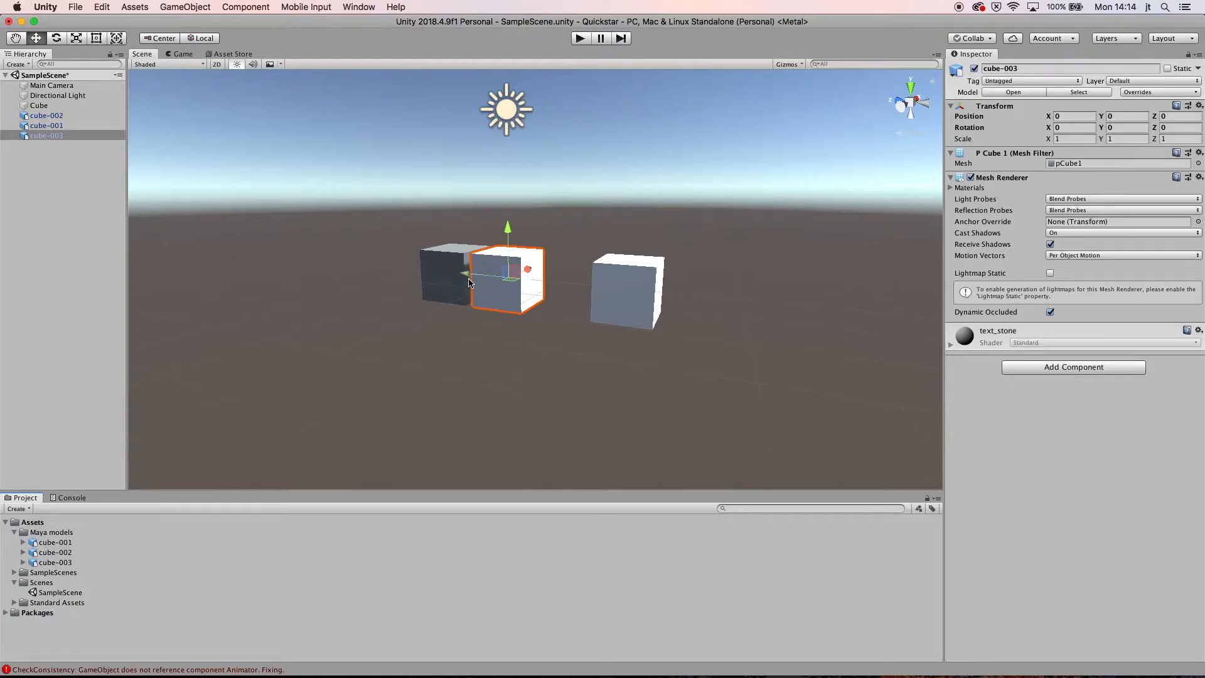
{"action": "left_click_drag", "start_coordinate": [465, 274], "coordinate": [342, 266]}
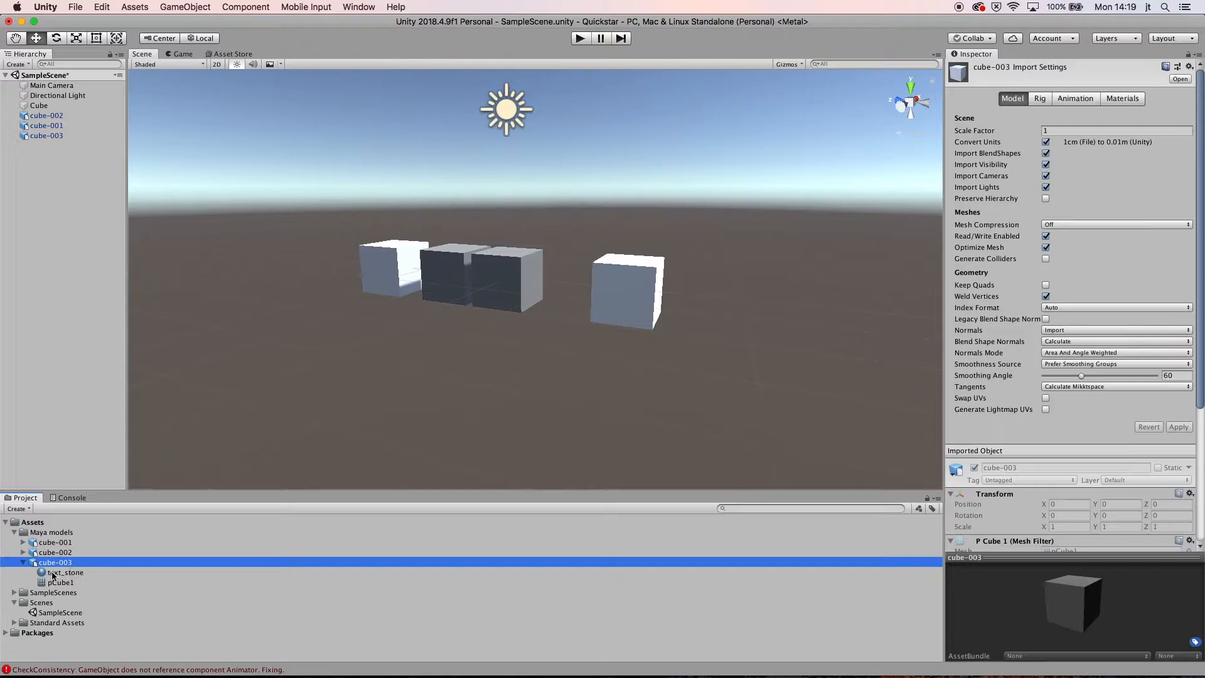
- Check cube-003's text_stone material, extract the model's embedded textures into the Maya models folder and inspect the cube in the scene up close
{"action": "left_click", "coordinate": [23, 562]}
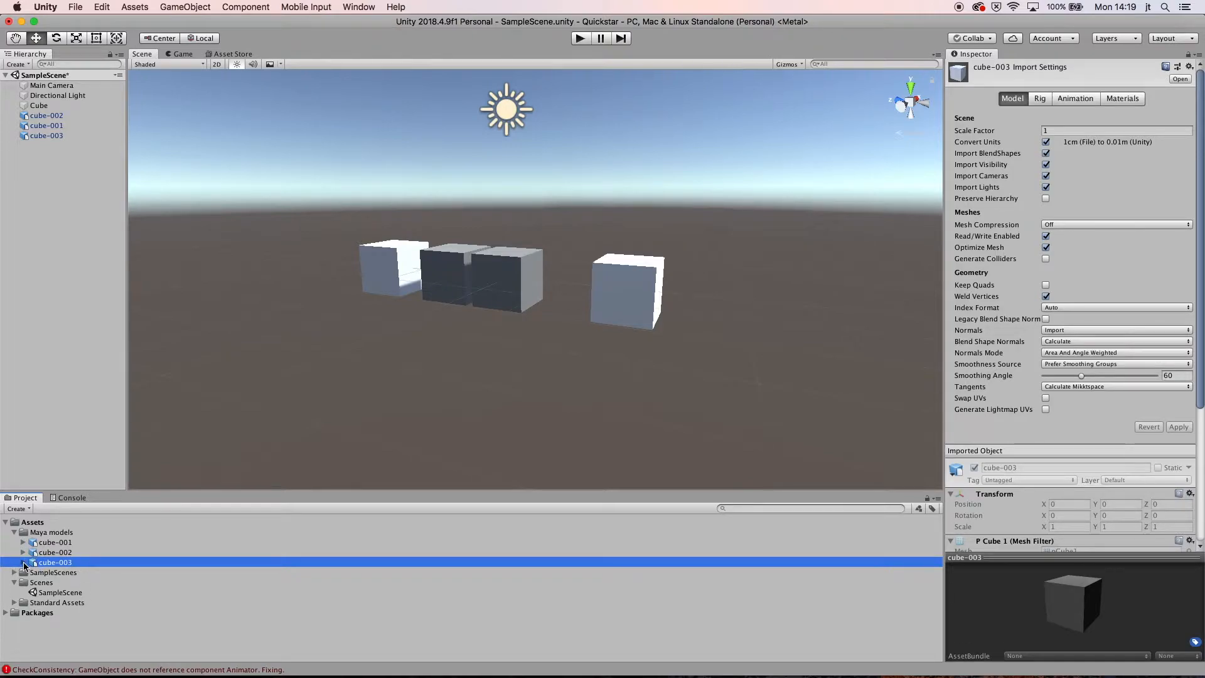
{"action": "left_click", "coordinate": [23, 562]}
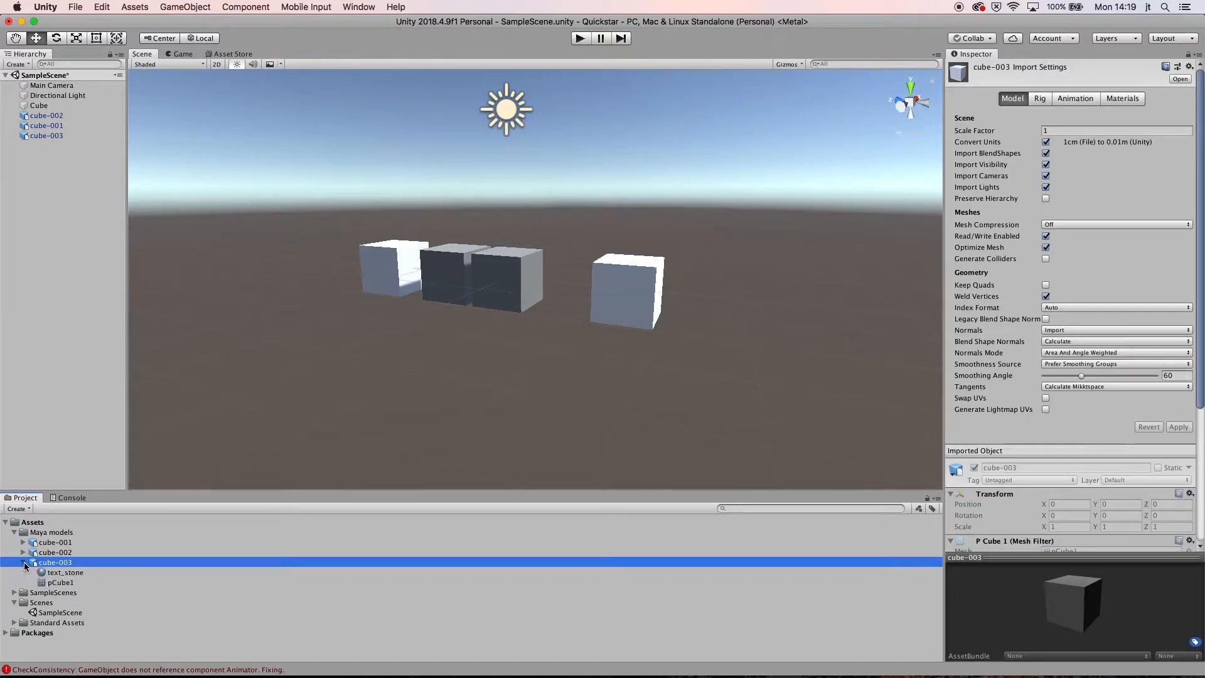
{"action": "left_click", "coordinate": [65, 572]}
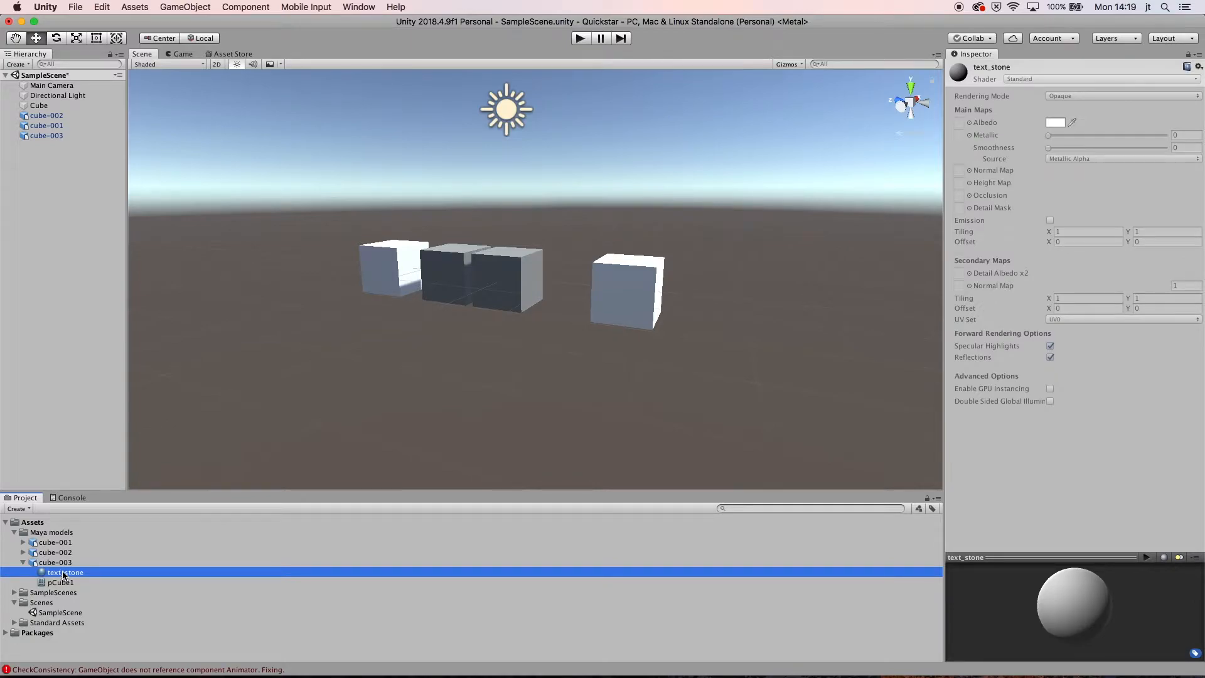
{"action": "left_click", "coordinate": [58, 563]}
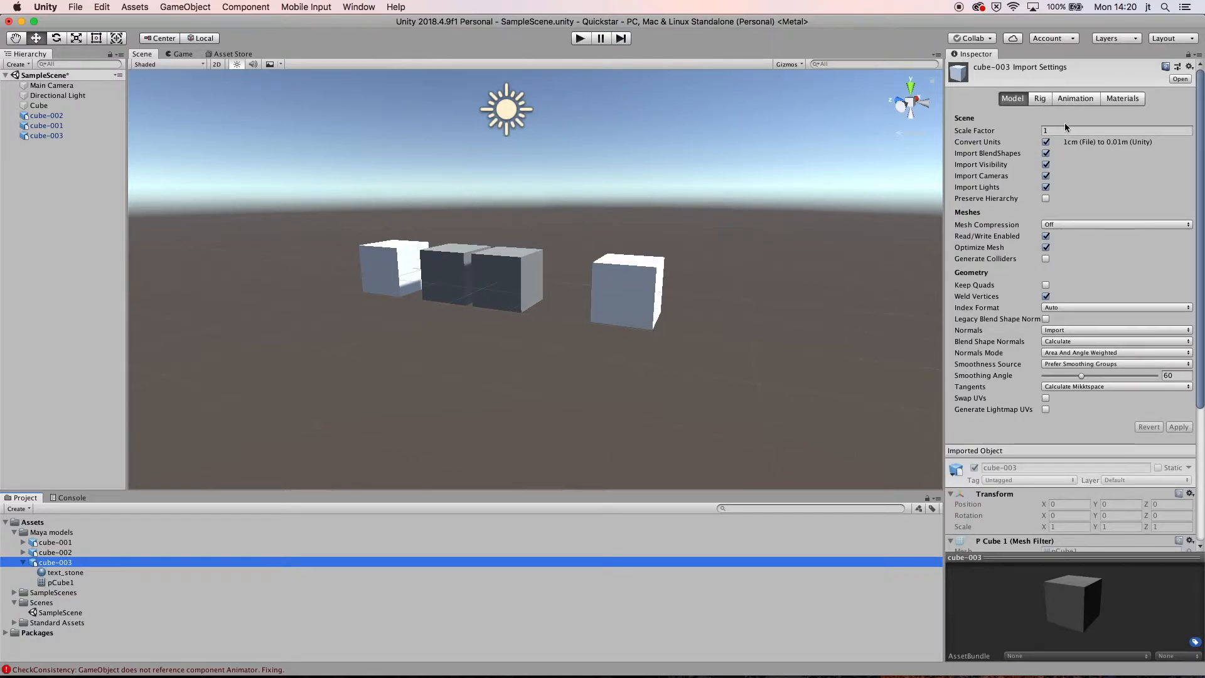
{"action": "left_click", "coordinate": [1117, 99]}
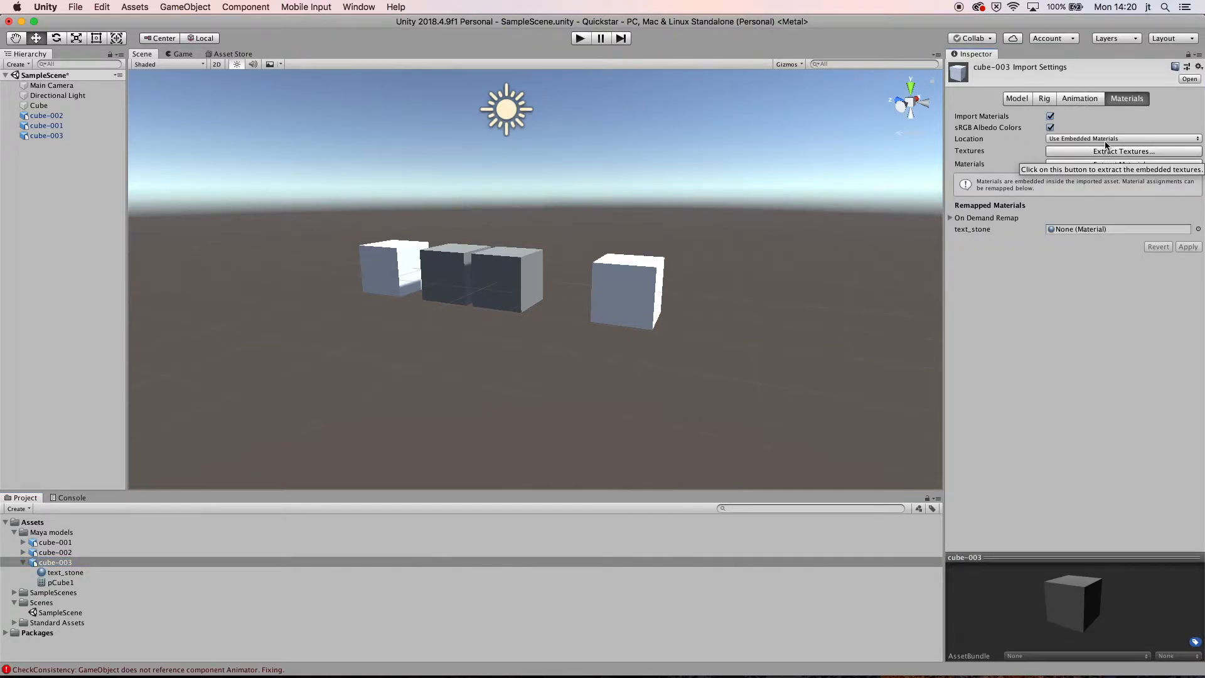
{"action": "left_click", "coordinate": [1103, 151]}
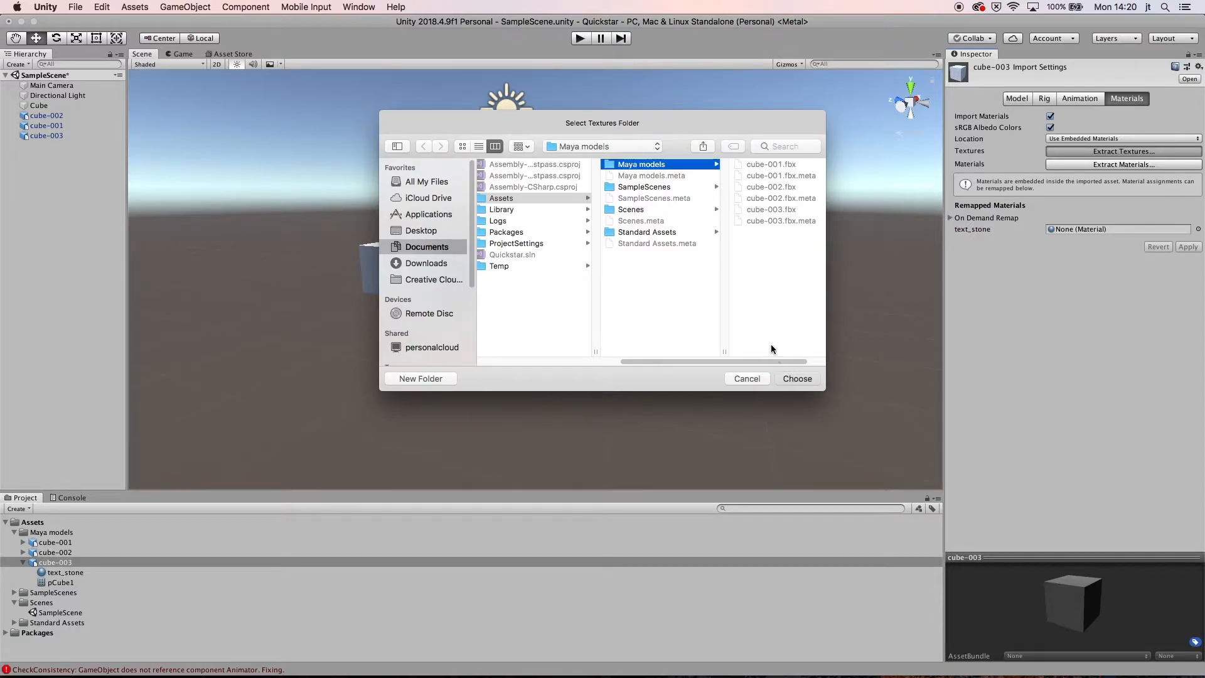
{"action": "left_click", "coordinate": [792, 377]}
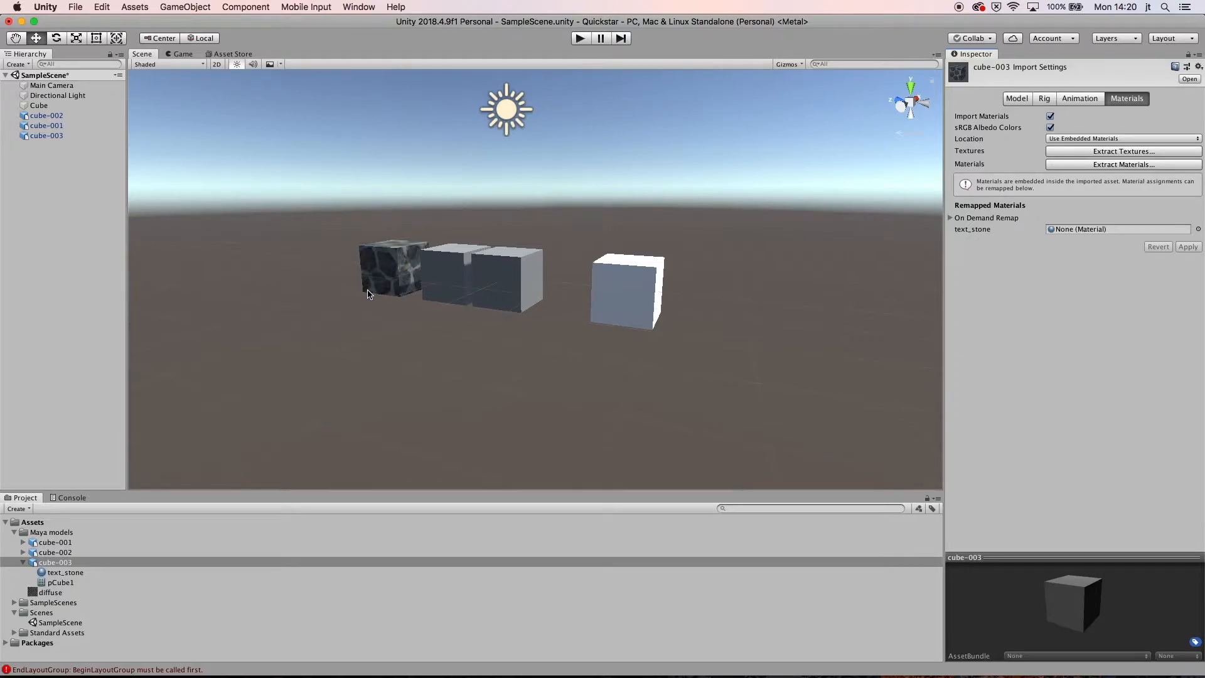
{"action": "left_click_drag", "start_coordinate": [337, 296], "coordinate": [374, 295], "text": "alt"}
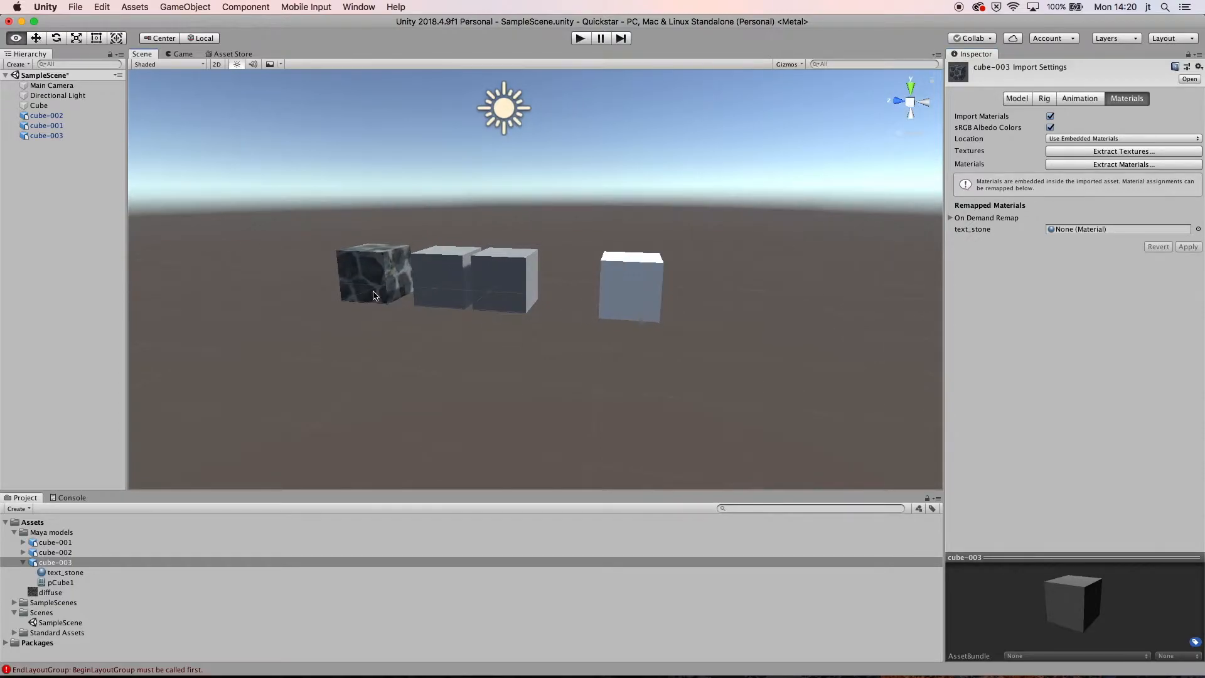
{"action": "left_click", "coordinate": [375, 295]}
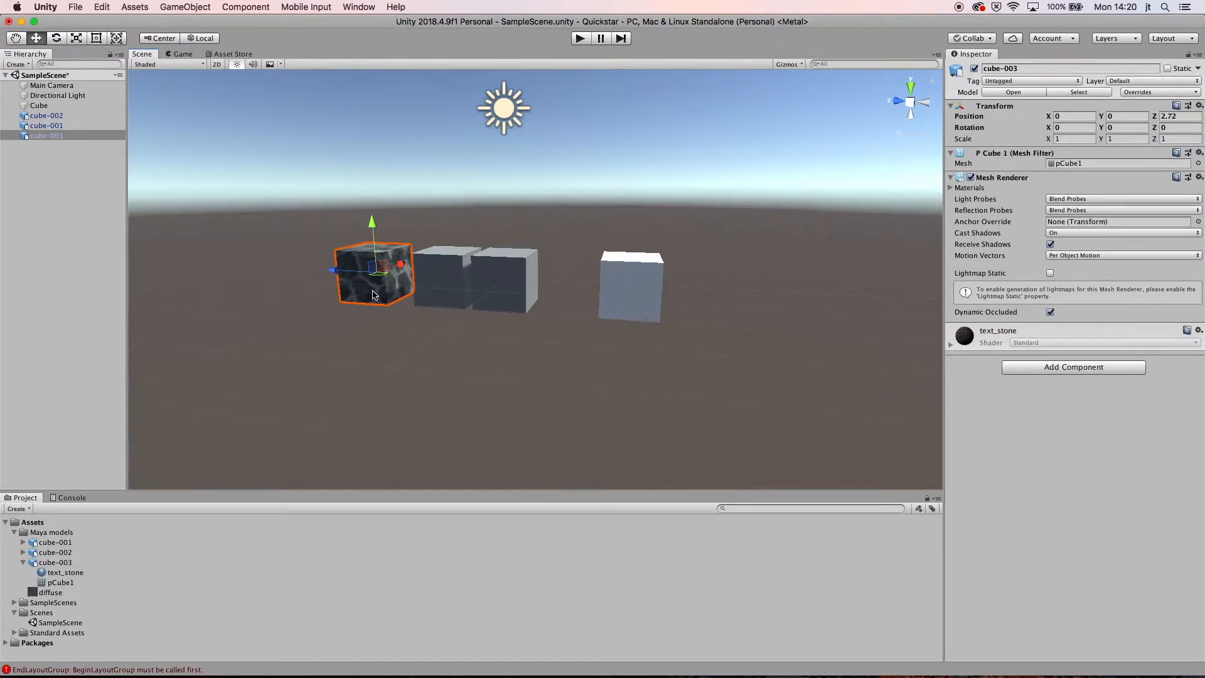
{"action": "key", "text": "f"}
{"action": "left_click_drag", "start_coordinate": [411, 298], "coordinate": [815, 271], "text": "alt"}
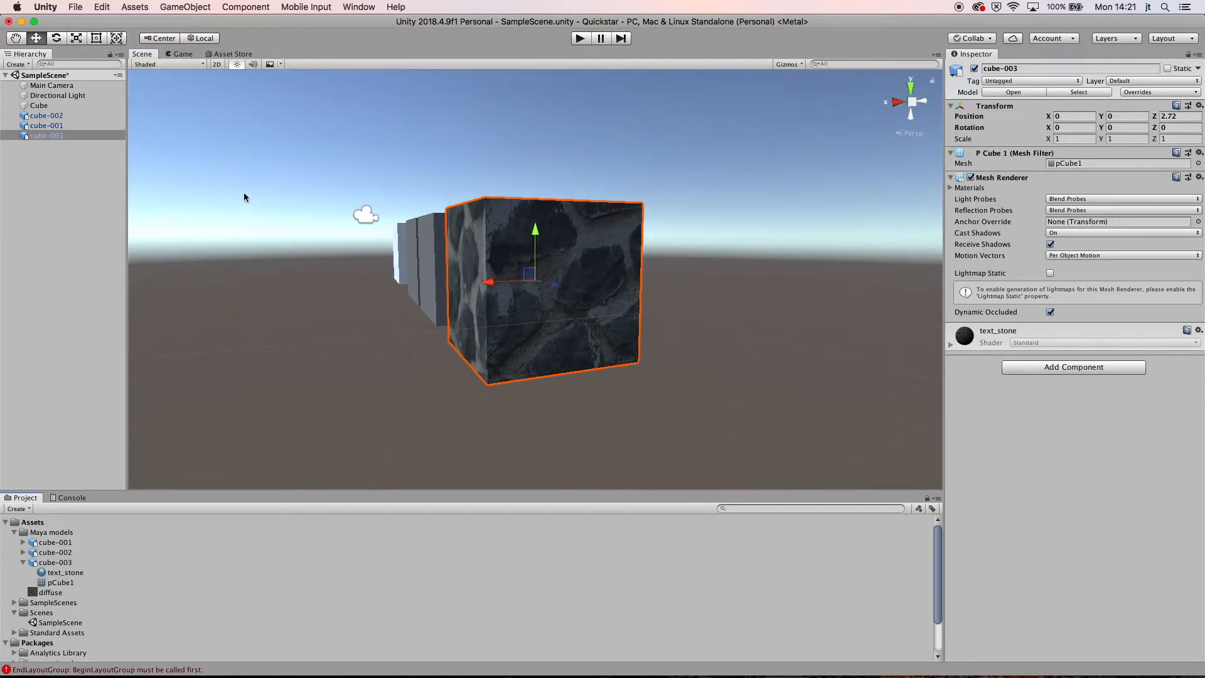
- Save the scene under the new name "demo workflow" in the Assets folder
{"action": "left_click", "coordinate": [76, 6]}
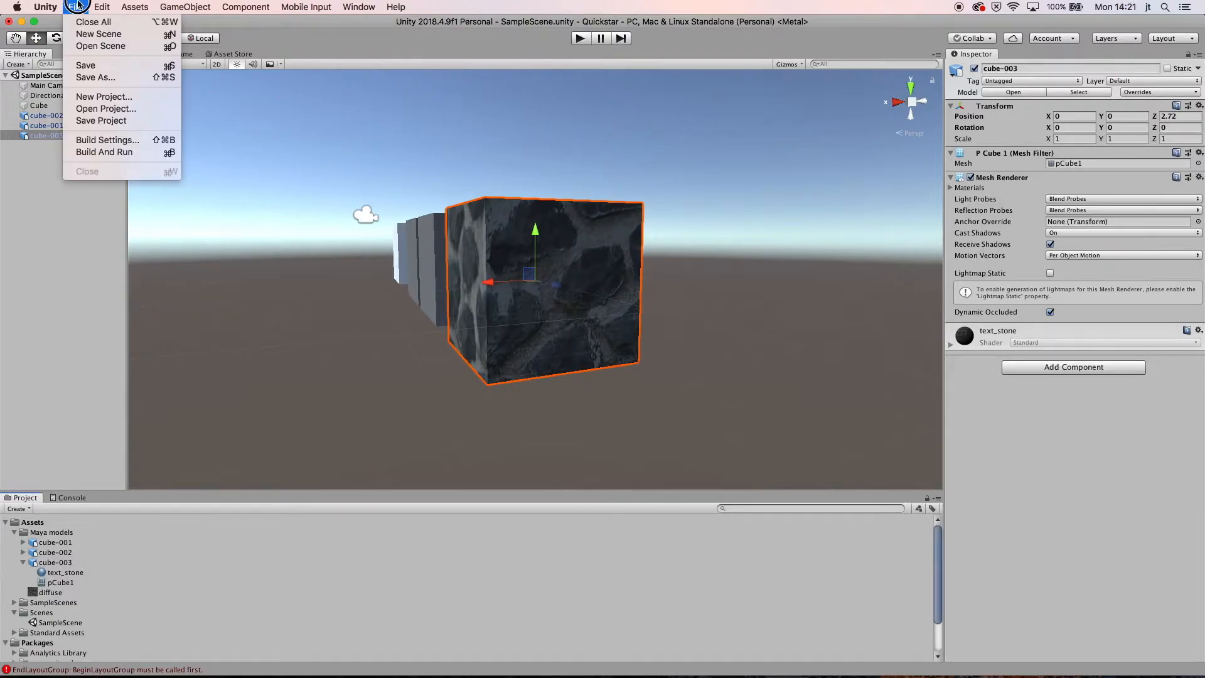
{"action": "left_click", "coordinate": [90, 78]}
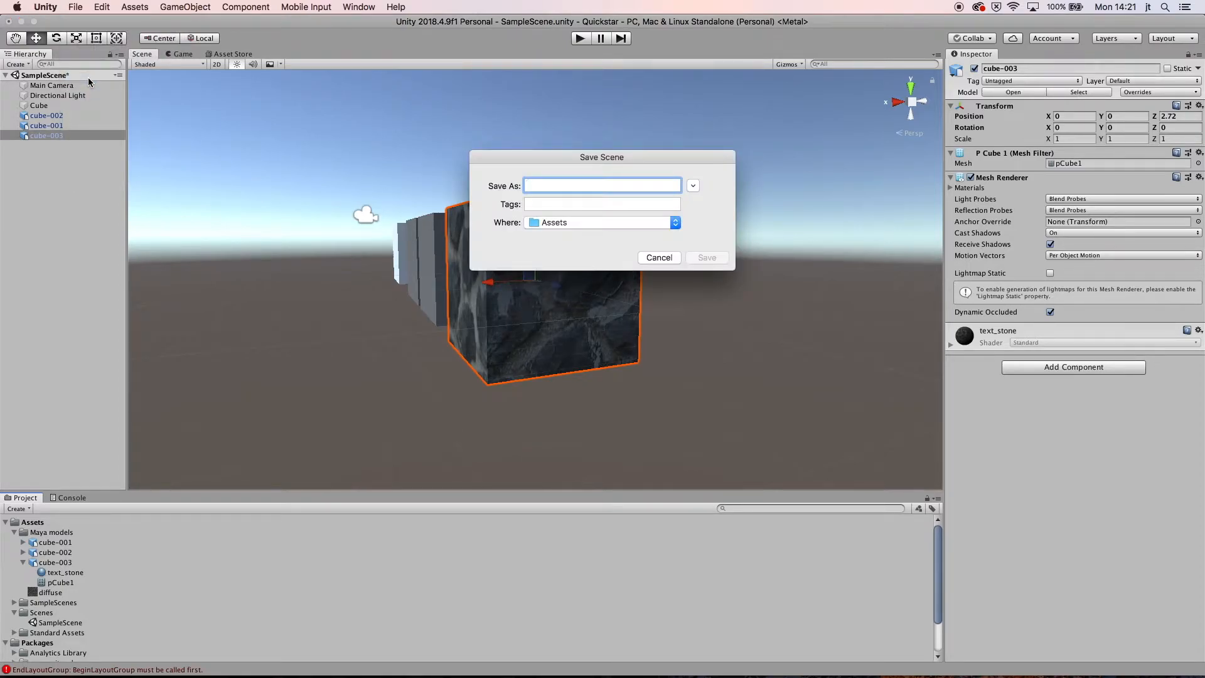
{"action": "type", "text": "demo"}
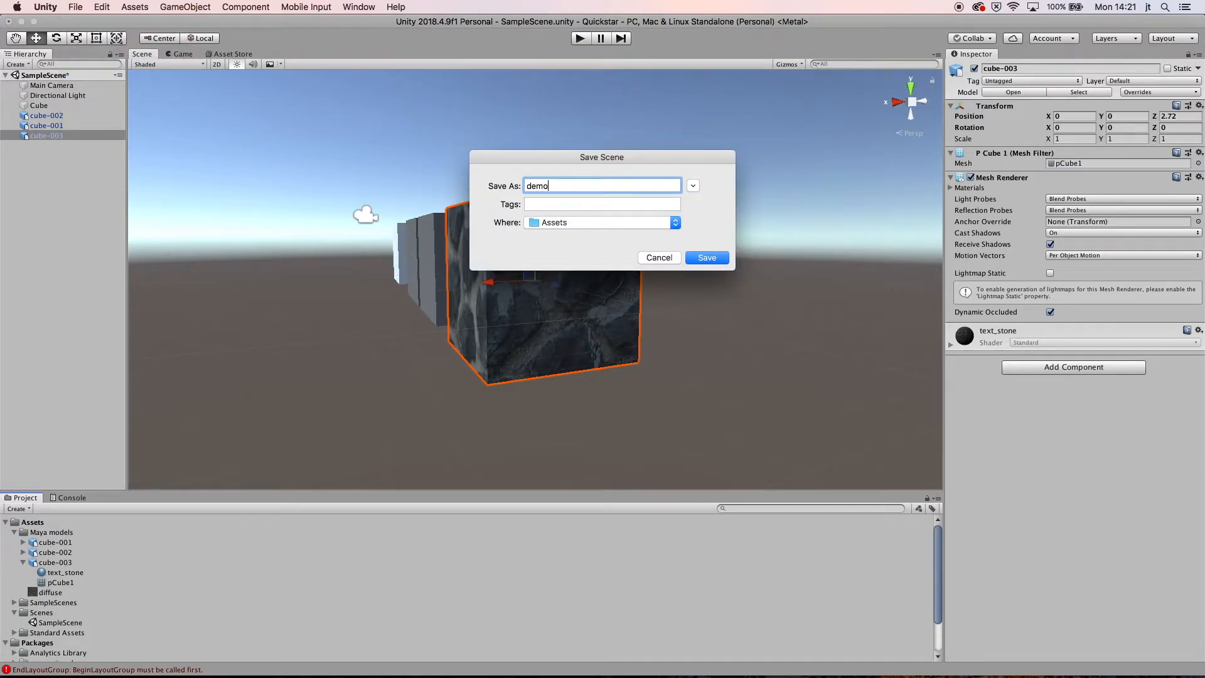
{"action": "type", "text": " workflow"}
{"action": "key", "text": "Return"}
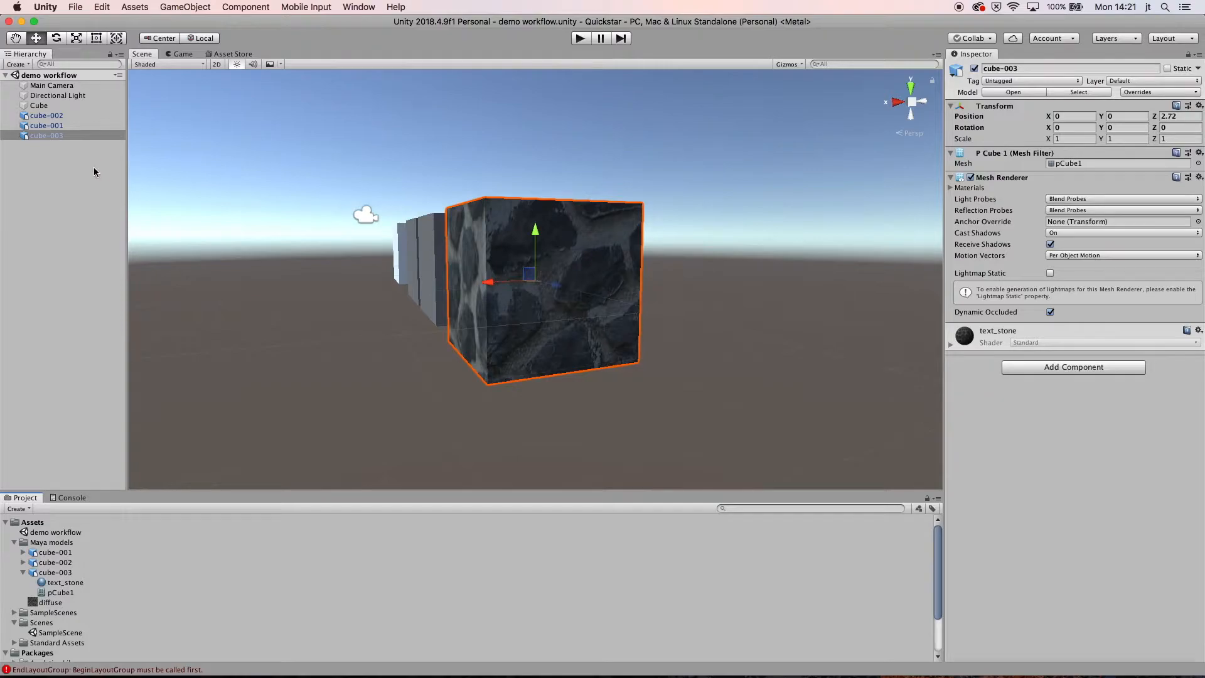
{"action": "left_click_drag", "start_coordinate": [212, 194], "coordinate": [299, 207], "text": "alt"}
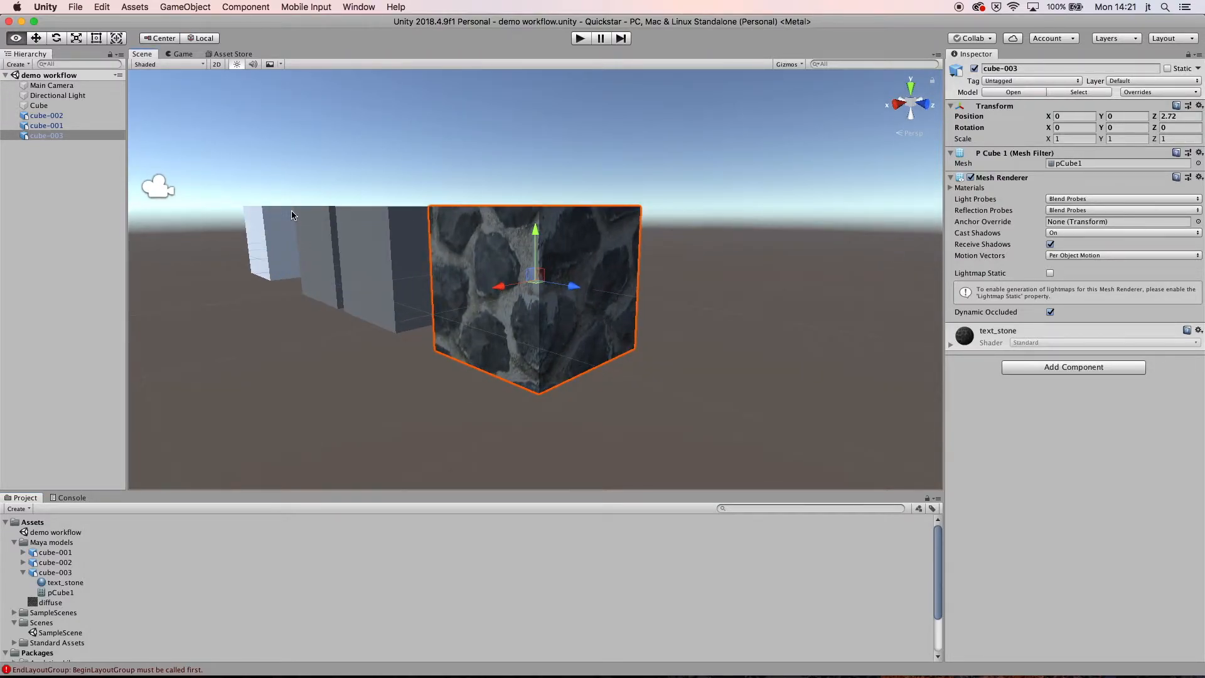
{"action": "scroll", "coordinate": [250, 239], "scroll_direction": "down", "scroll_amount": 3}
{"action": "scroll", "coordinate": [249, 239], "scroll_direction": "down", "scroll_amount": 5}
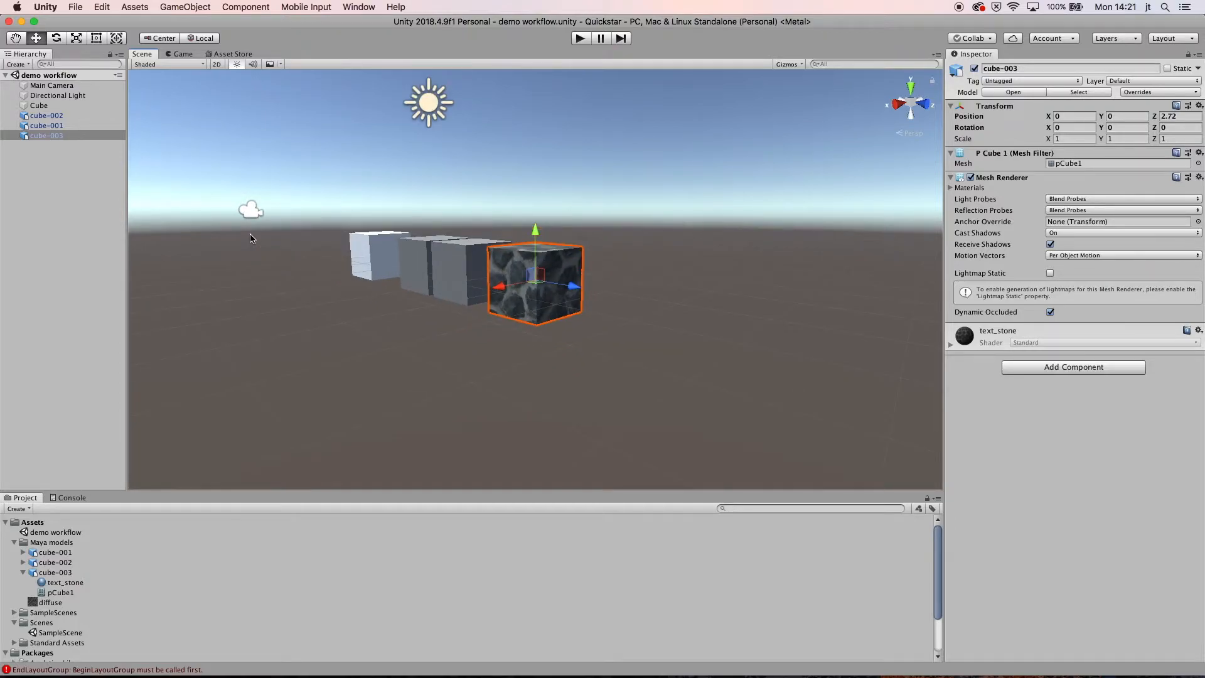
{"action": "scroll", "coordinate": [249, 238], "scroll_direction": "down", "scroll_amount": 2}
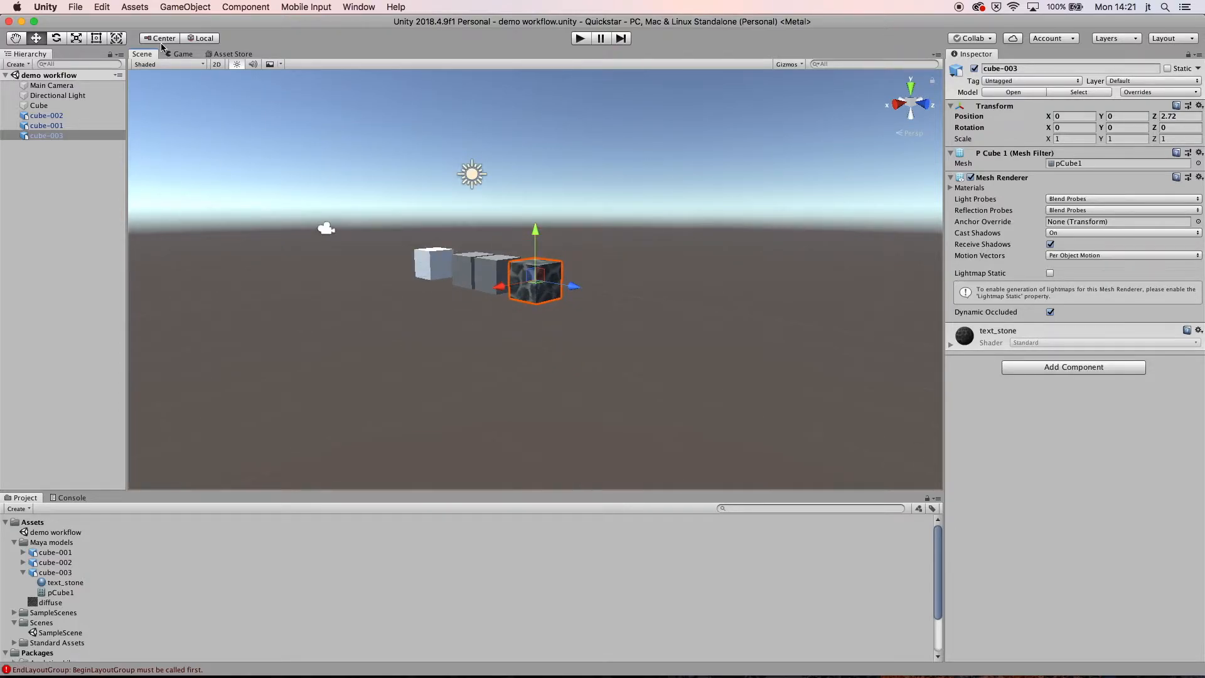
- Add the FPSController prefab from the Standard Assets FirstPersonCharacter prefabs to the scene and move it along X to about 2.91, in front of the cubes
{"action": "scroll", "coordinate": [25, 564], "scroll_direction": "down", "scroll_amount": 3}
{"action": "left_click", "coordinate": [13, 590]}
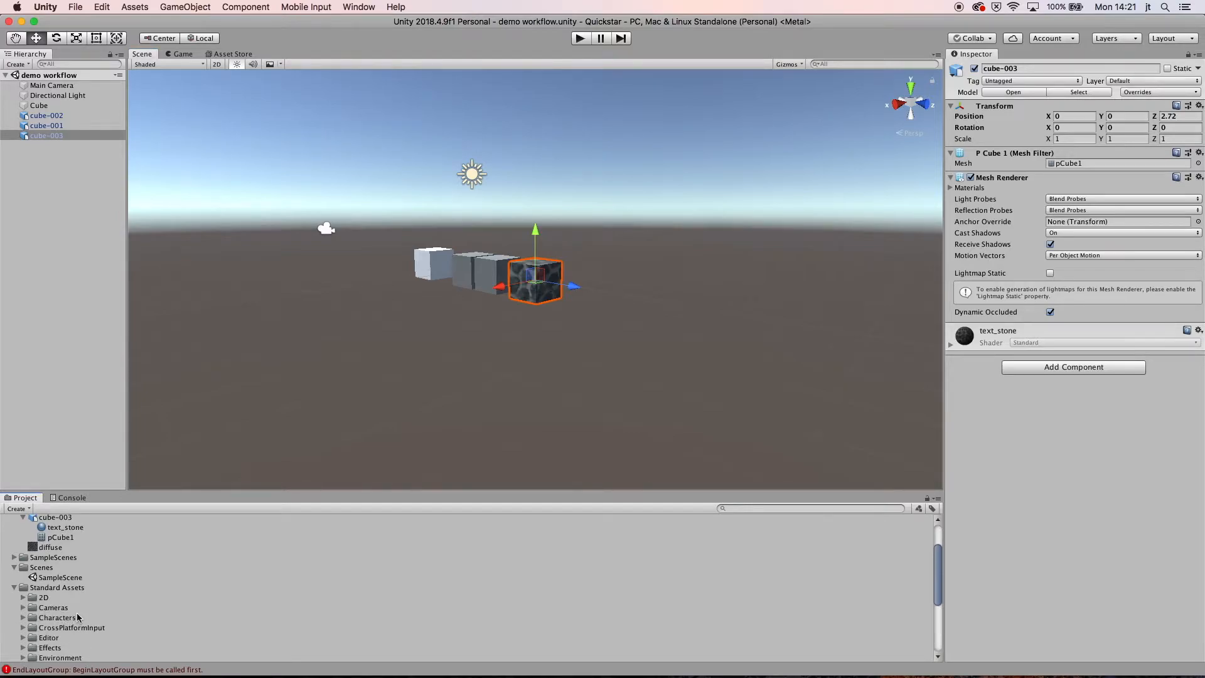
{"action": "scroll", "coordinate": [77, 617], "scroll_direction": "down", "scroll_amount": 4}
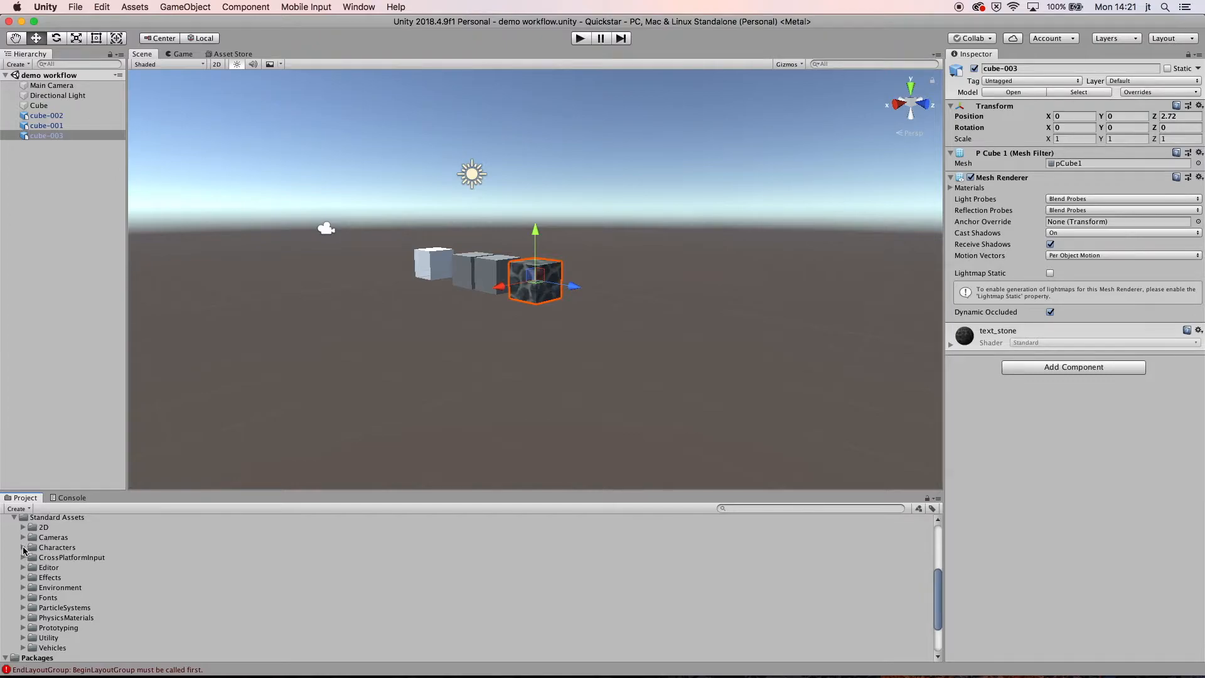
{"action": "left_click", "coordinate": [24, 547]}
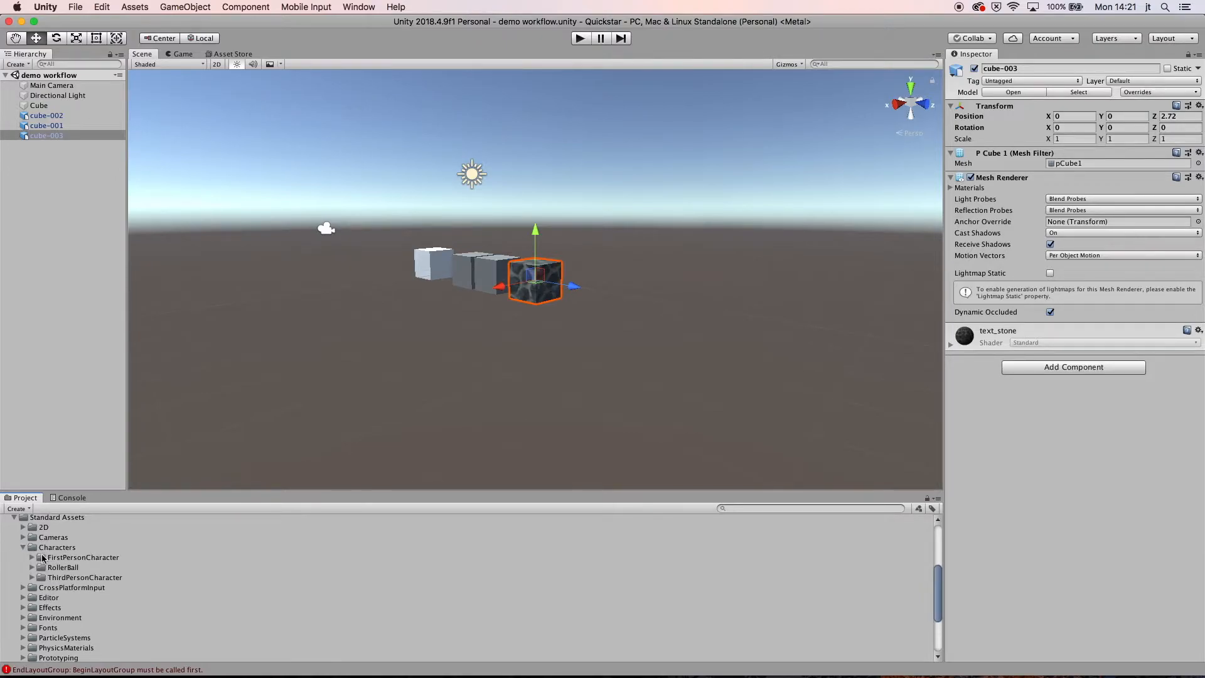
{"action": "left_click", "coordinate": [34, 557]}
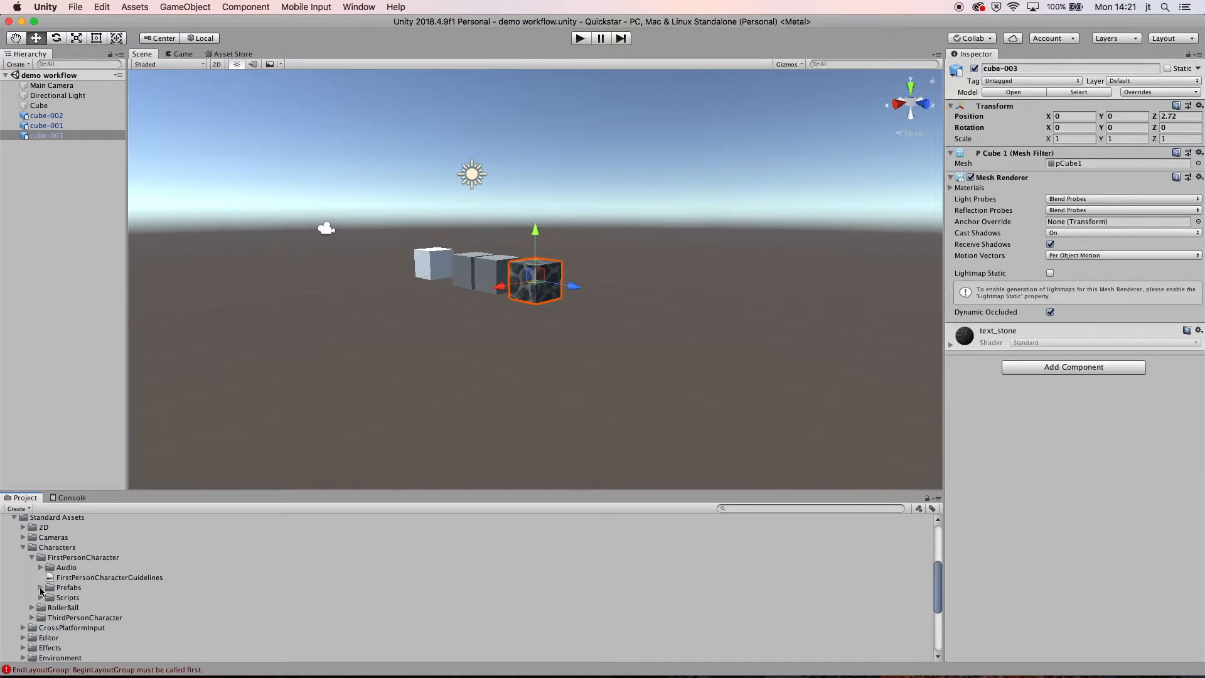
{"action": "left_click", "coordinate": [40, 587]}
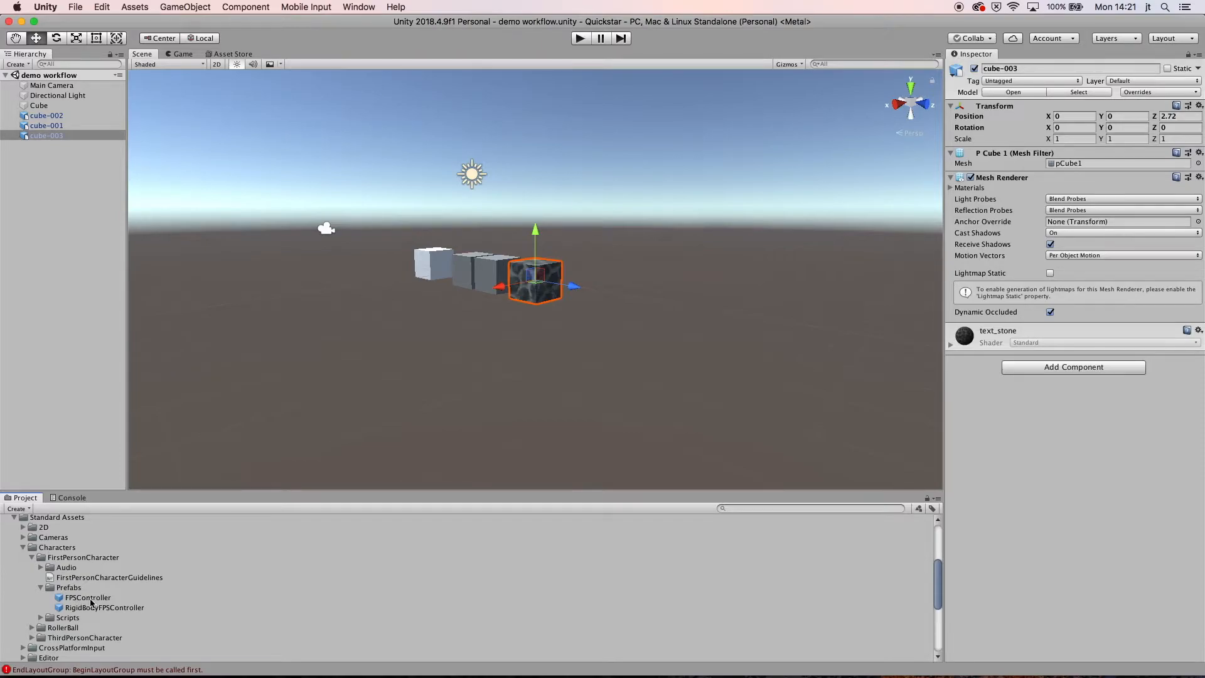
{"action": "left_click", "coordinate": [89, 600]}
{"action": "left_click_drag", "start_coordinate": [89, 600], "coordinate": [70, 390]}
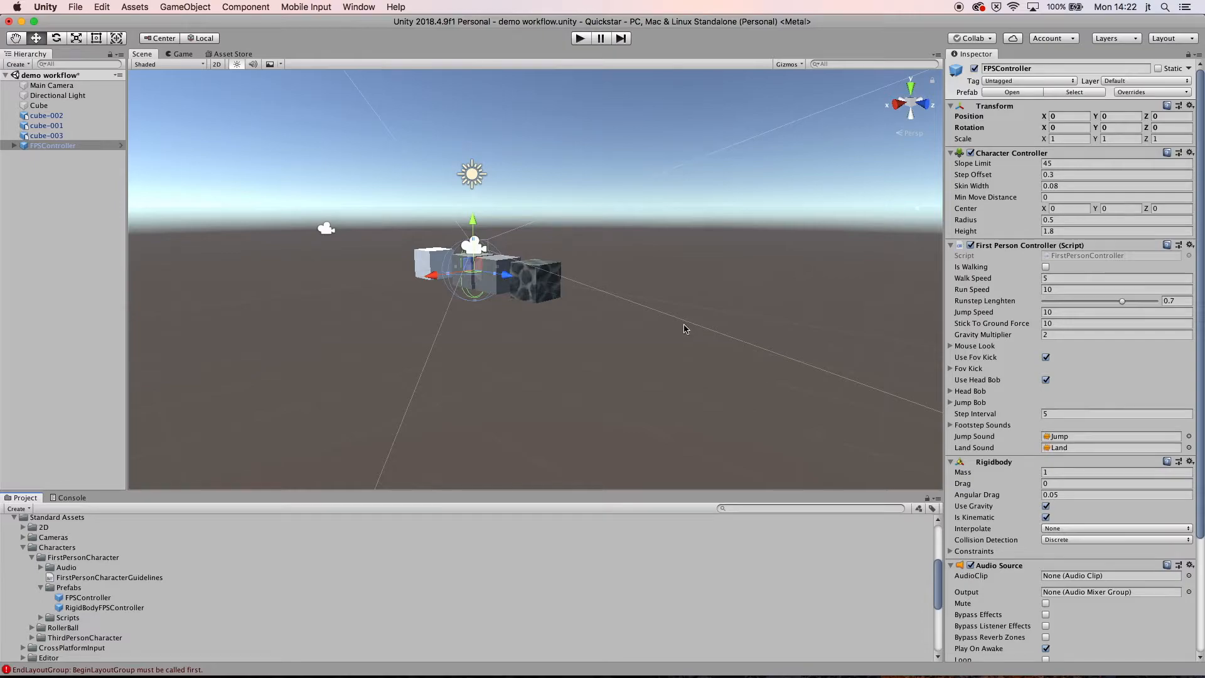
{"action": "left_click_drag", "start_coordinate": [581, 339], "coordinate": [405, 300], "text": "alt"}
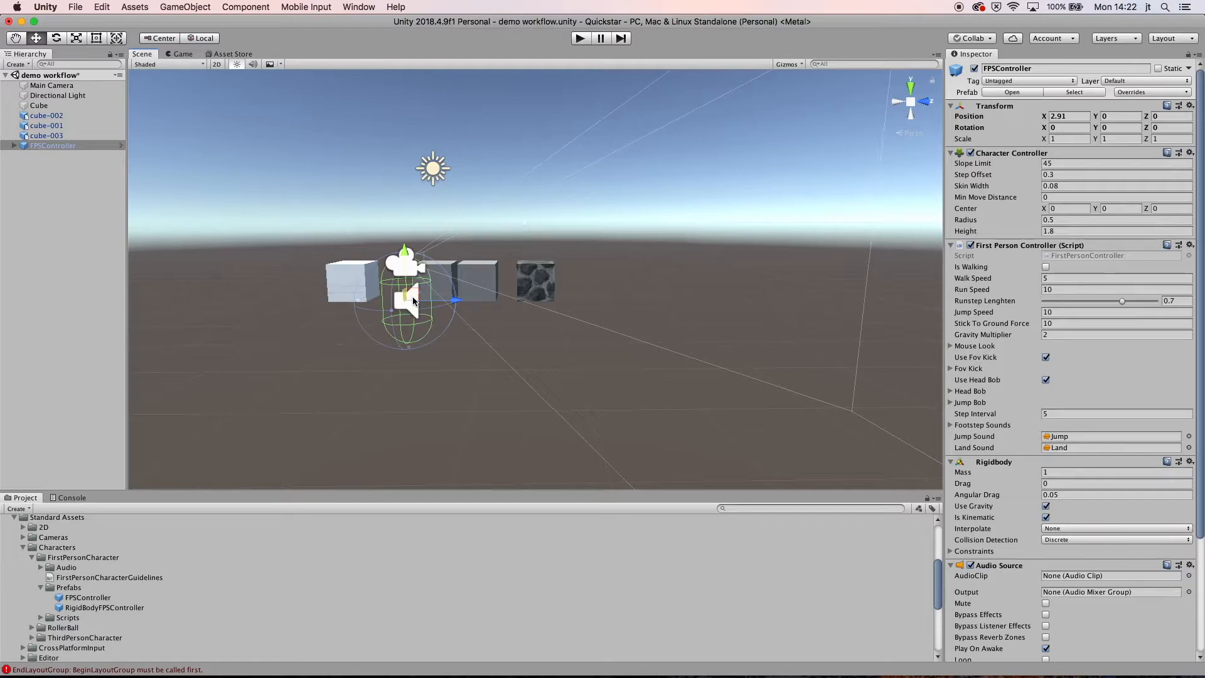
- Examine the FPSController's FirstPersonCharacter camera, then view the prefab in isolation from several angles and return to the scene
{"action": "left_click", "coordinate": [13, 145]}
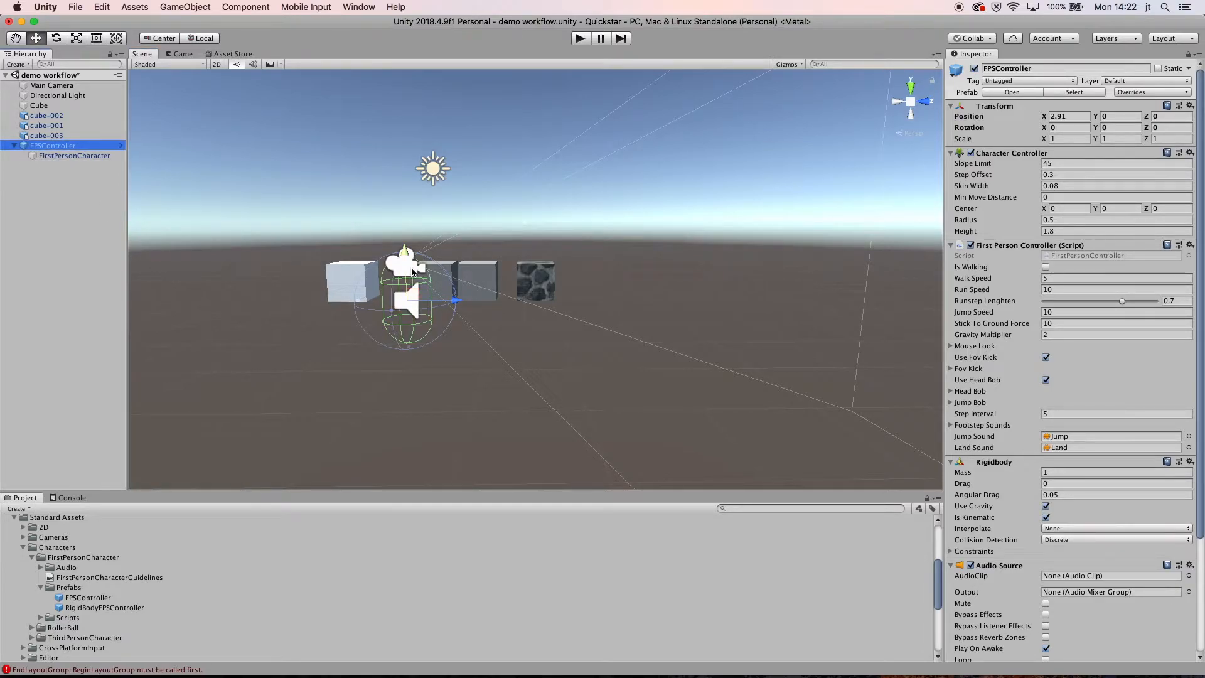
{"action": "left_click", "coordinate": [17, 156]}
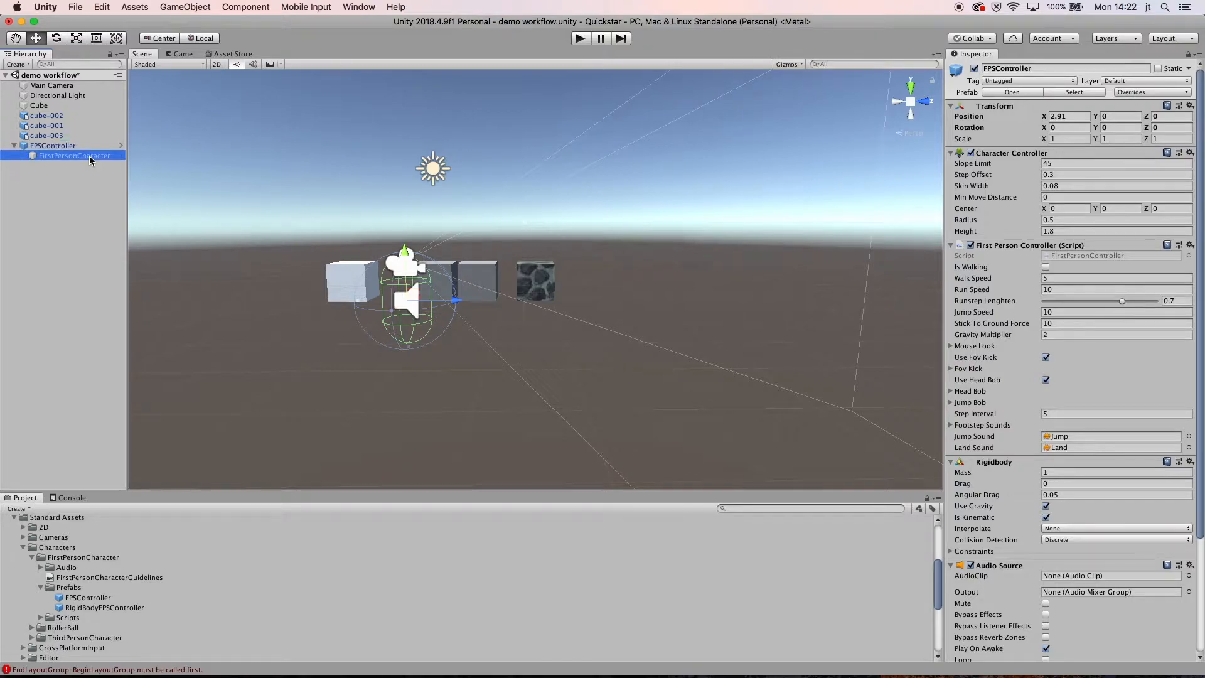
{"action": "left_click", "coordinate": [14, 145]}
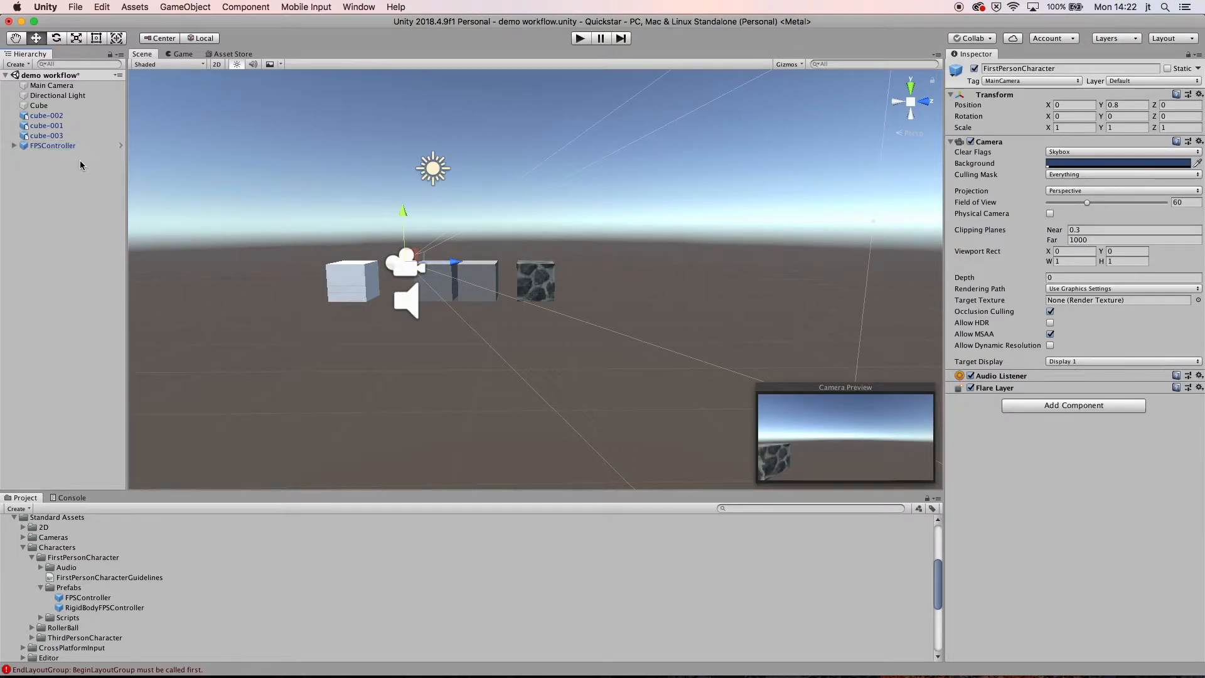
{"action": "left_click", "coordinate": [121, 144]}
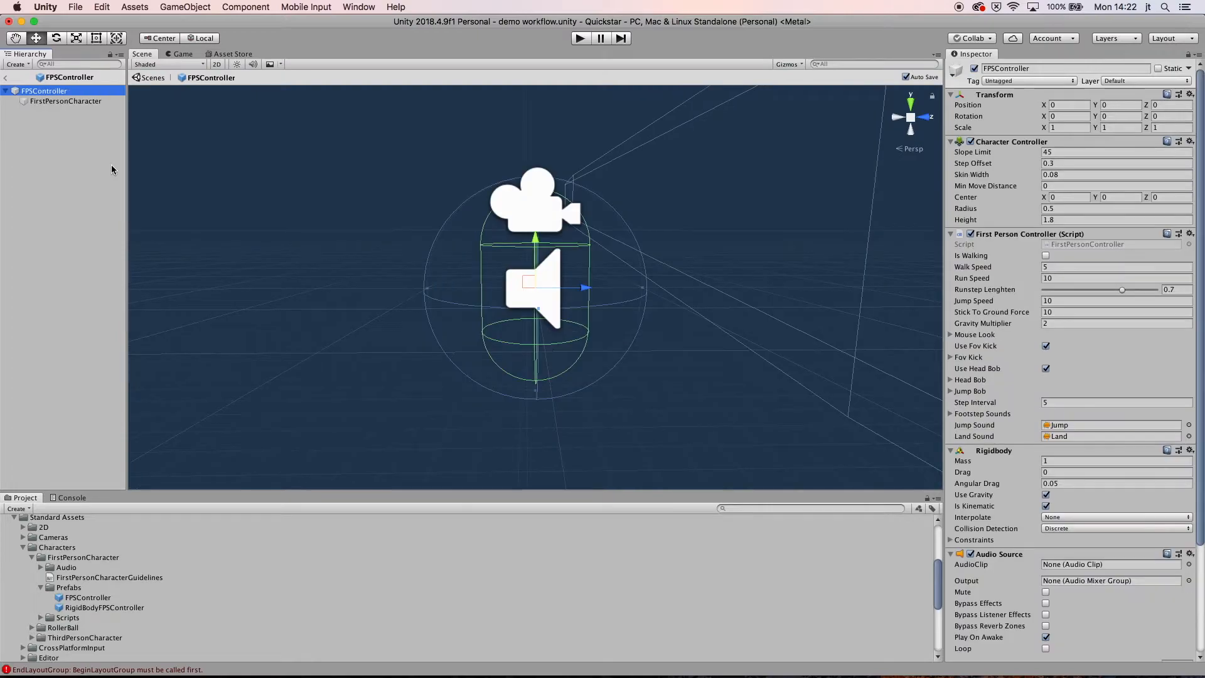
{"action": "left_click_drag", "start_coordinate": [431, 309], "coordinate": [489, 257], "text": "alt"}
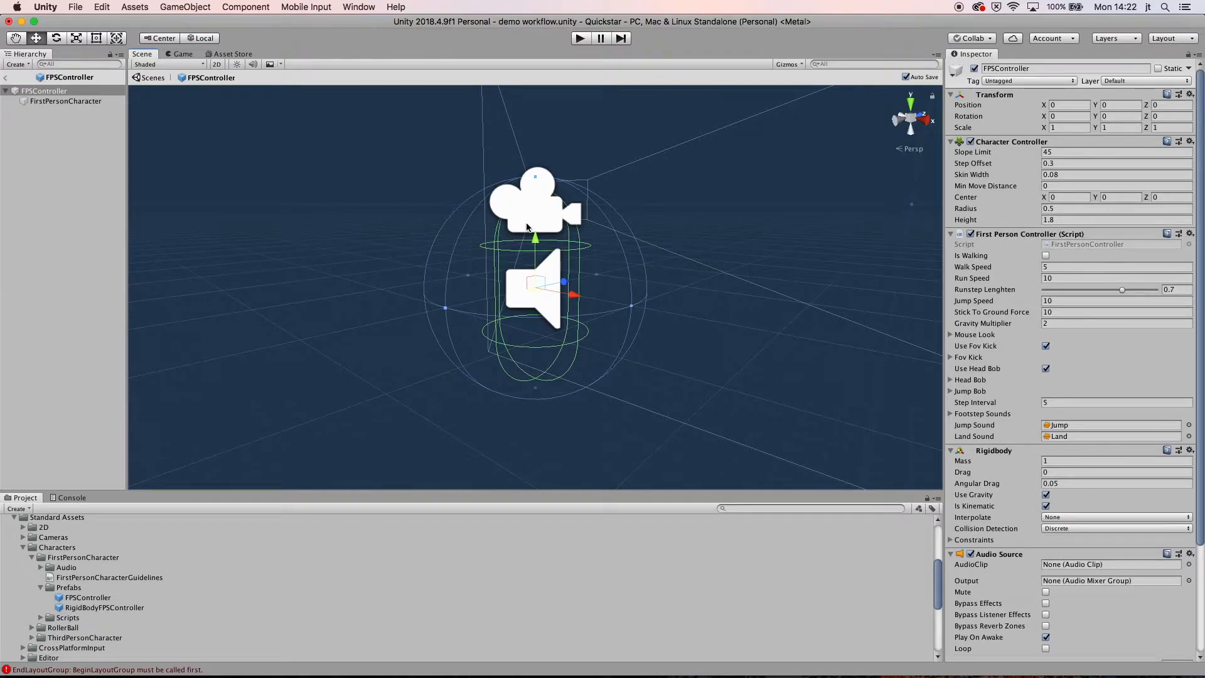
{"action": "left_click_drag", "start_coordinate": [473, 275], "coordinate": [313, 353], "text": "alt"}
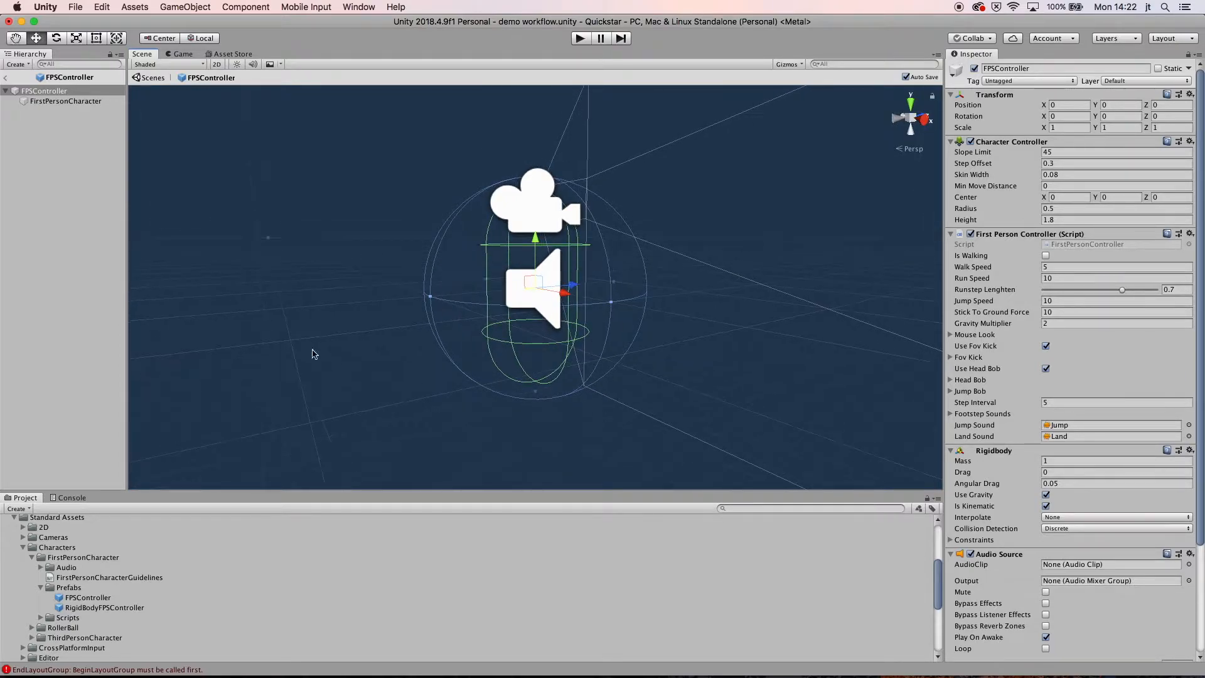
{"action": "left_click", "coordinate": [6, 79]}
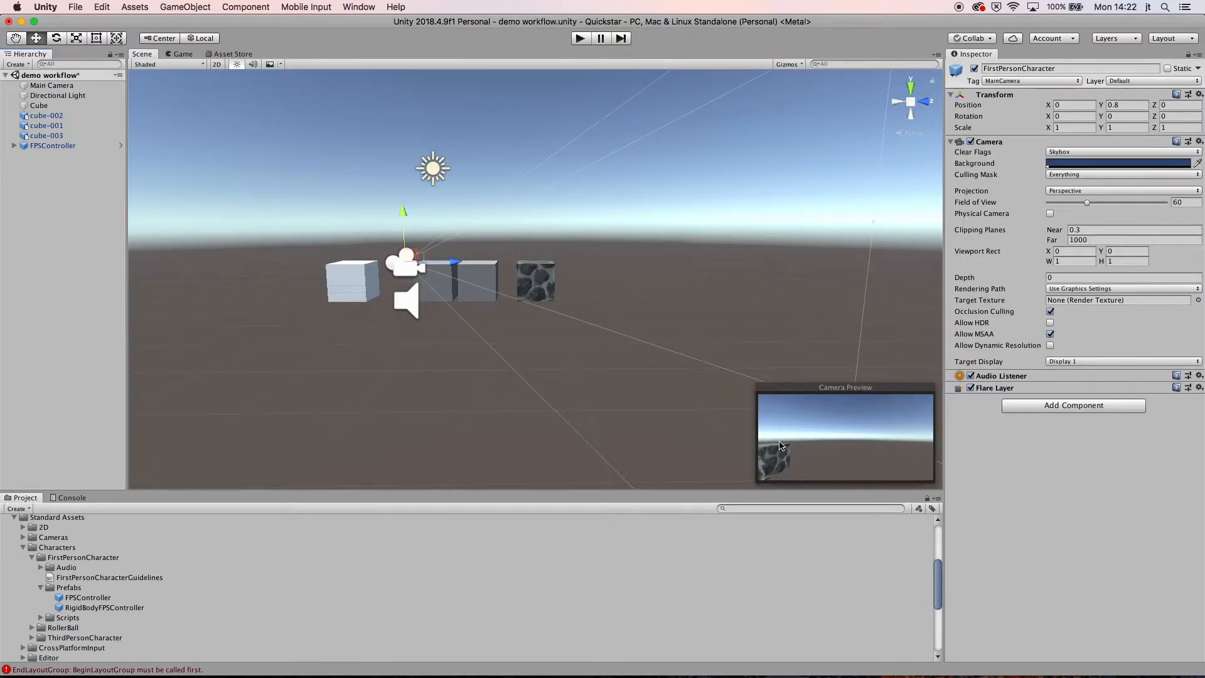
- Add the FloorPrototype64x01x64 prefab from the Standard Assets Prototyping prefabs to the scene and lower it to Y -1.06
{"action": "left_click", "coordinate": [183, 54]}
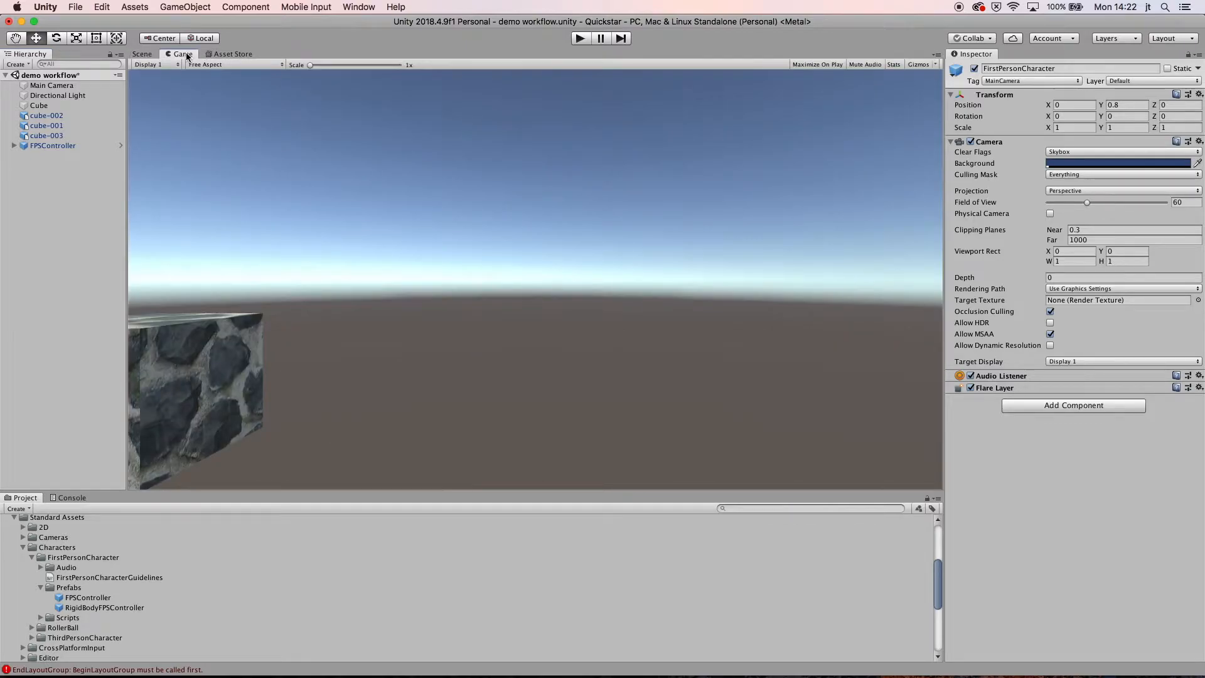
{"action": "left_click", "coordinate": [142, 54]}
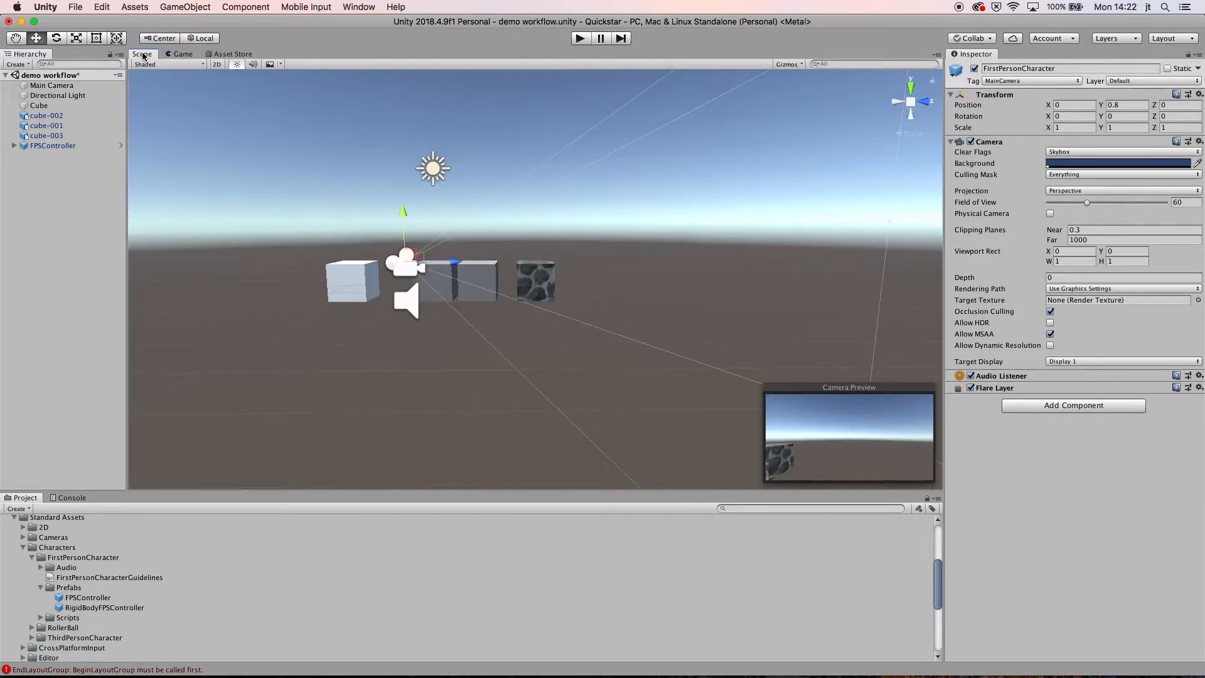
{"action": "left_click", "coordinate": [23, 547]}
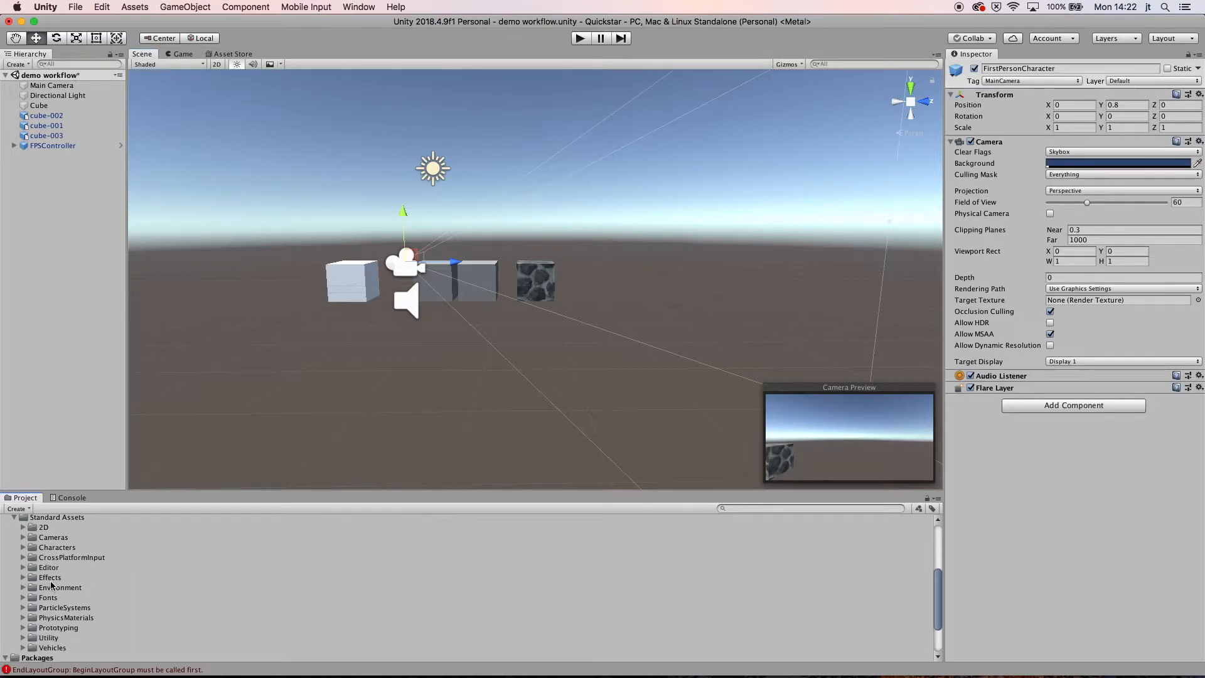
{"action": "left_click", "coordinate": [23, 627]}
{"action": "scroll", "coordinate": [28, 625], "scroll_direction": "down", "scroll_amount": 2}
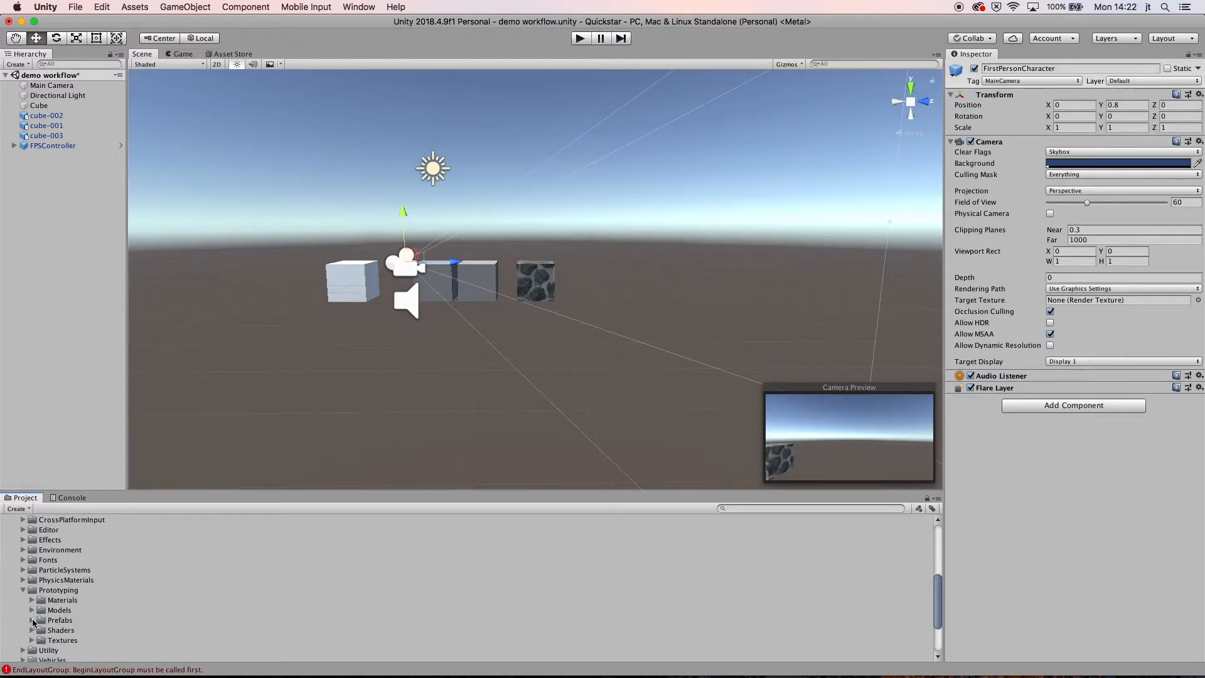
{"action": "left_click", "coordinate": [33, 621]}
{"action": "scroll", "coordinate": [62, 603], "scroll_direction": "down", "scroll_amount": 5}
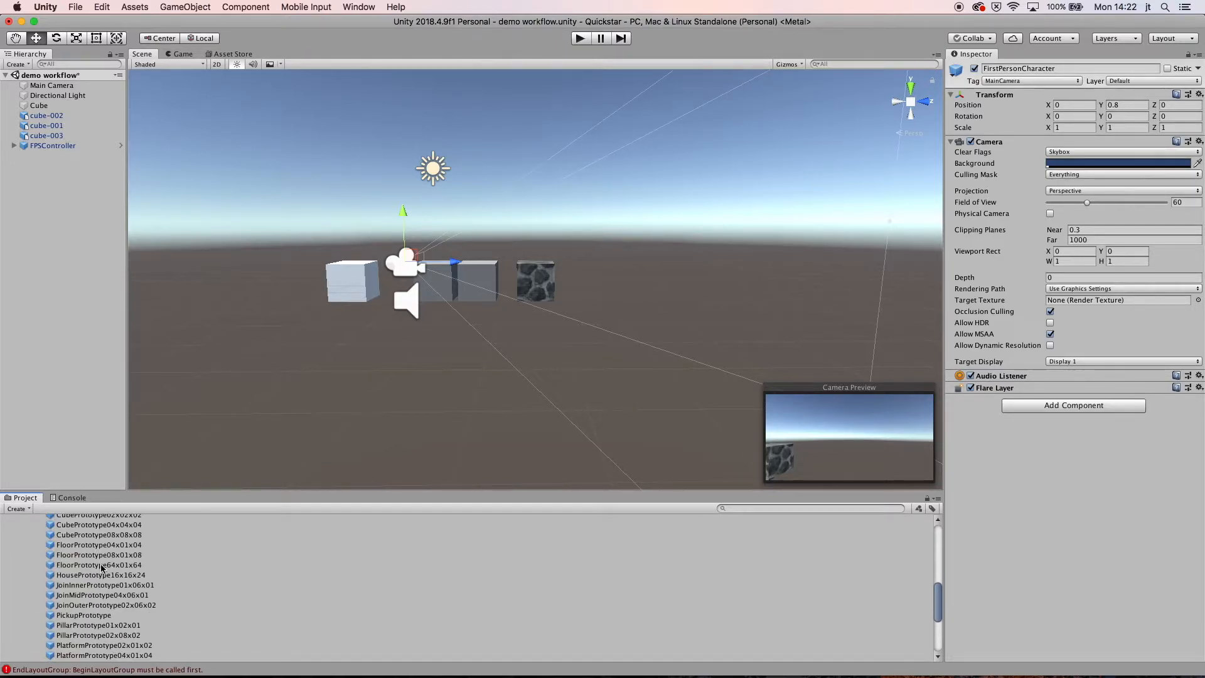
{"action": "left_click_drag", "start_coordinate": [100, 568], "coordinate": [81, 457]}
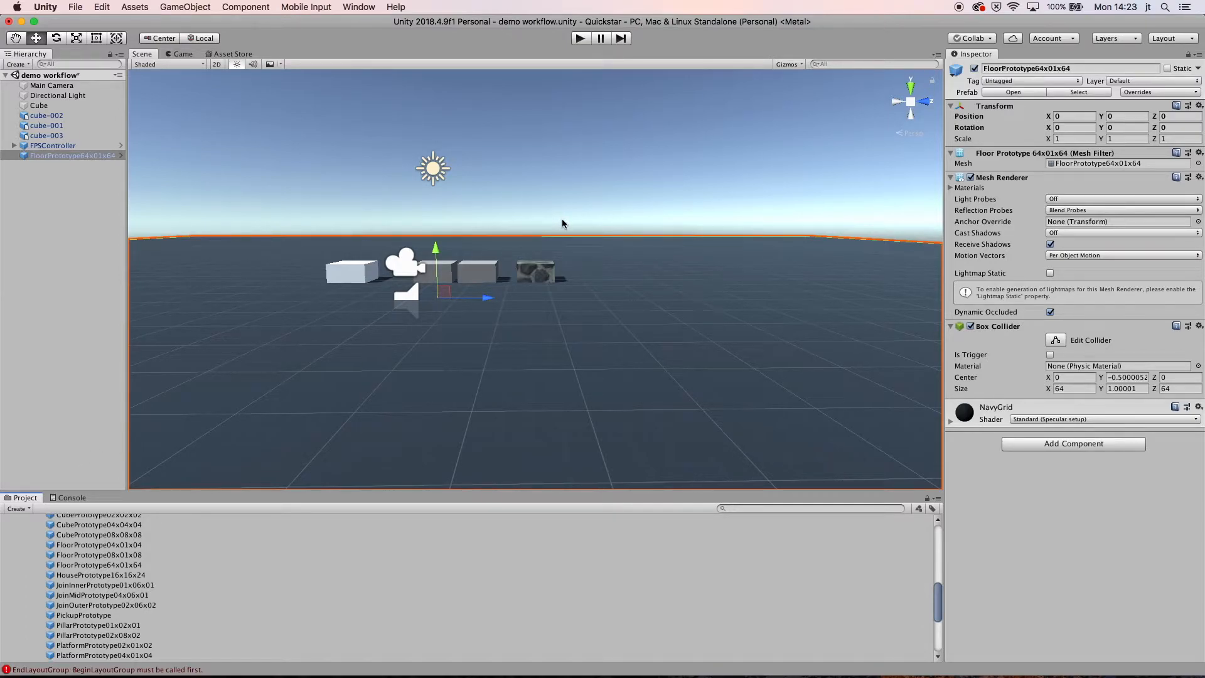
{"action": "left_click_drag", "start_coordinate": [524, 219], "coordinate": [465, 272], "text": "alt"}
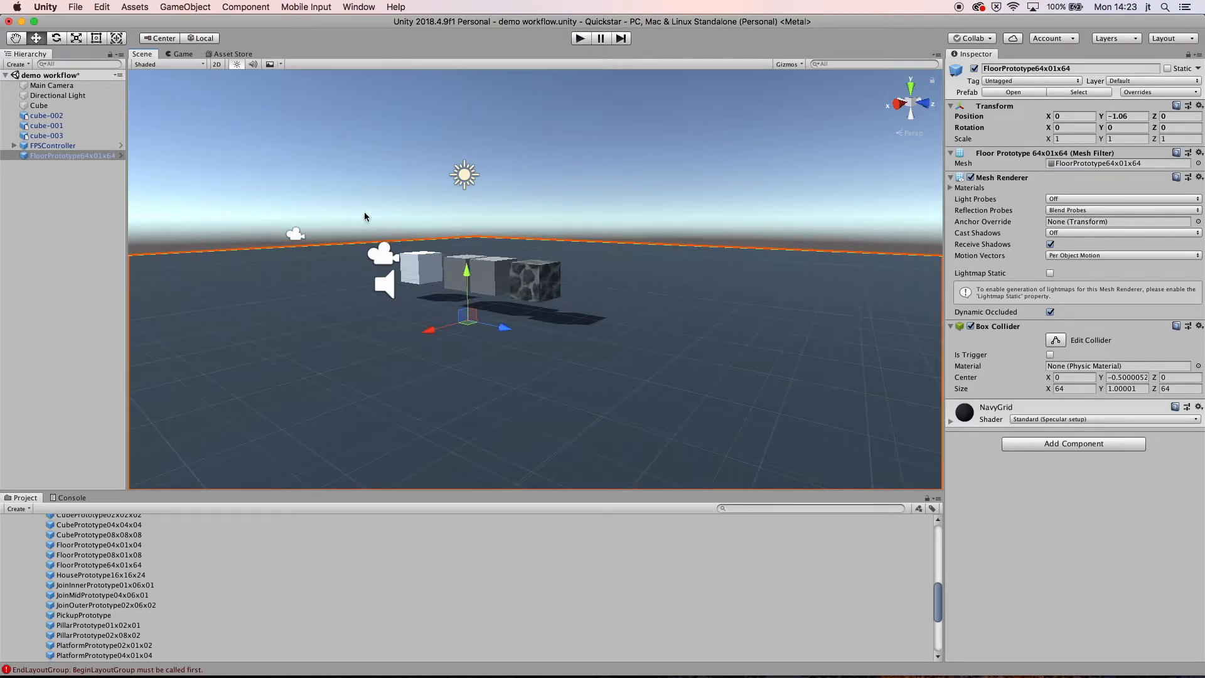
- Play-test the scene by walking the first-person character around the cubes and across the floor, and stop play mode
{"action": "left_click", "coordinate": [579, 38]}
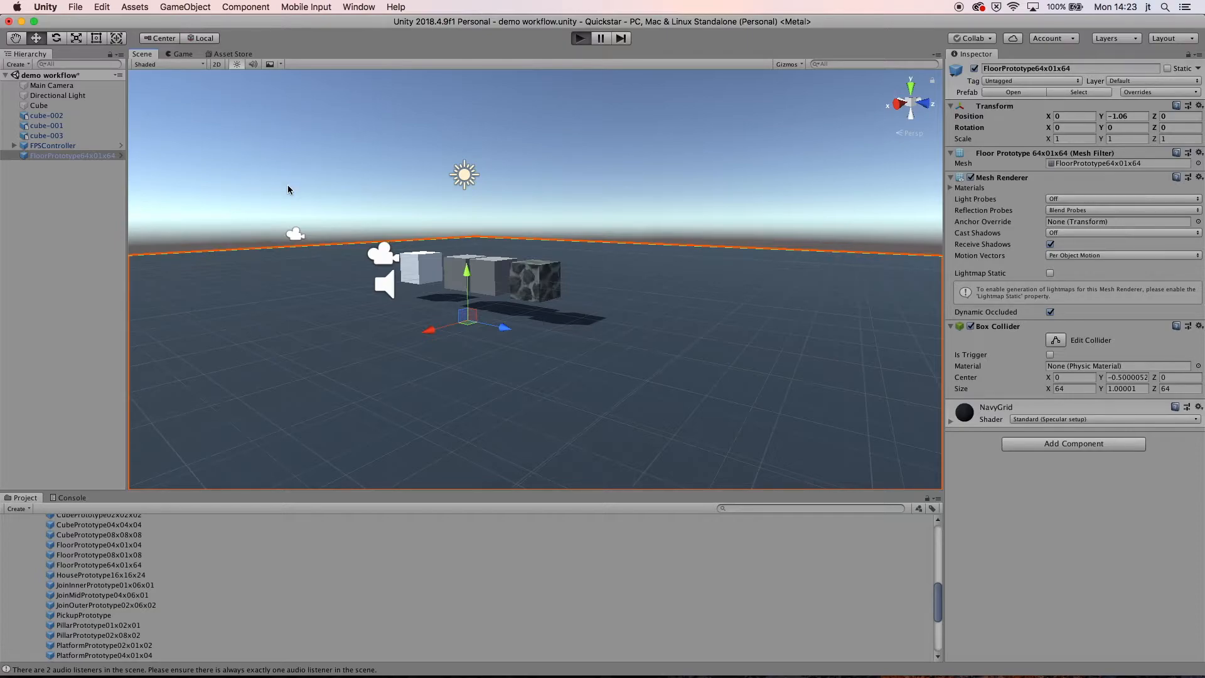
{"action": "key", "text": "s"}
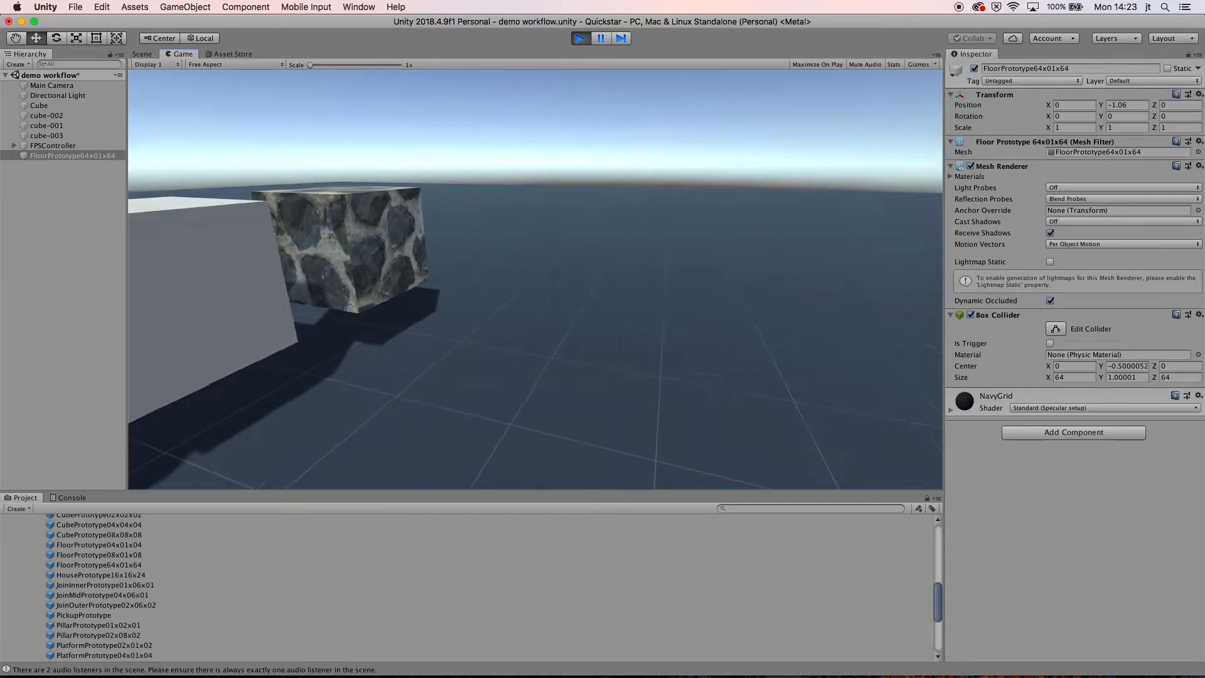
{"action": "key", "text": "d"}
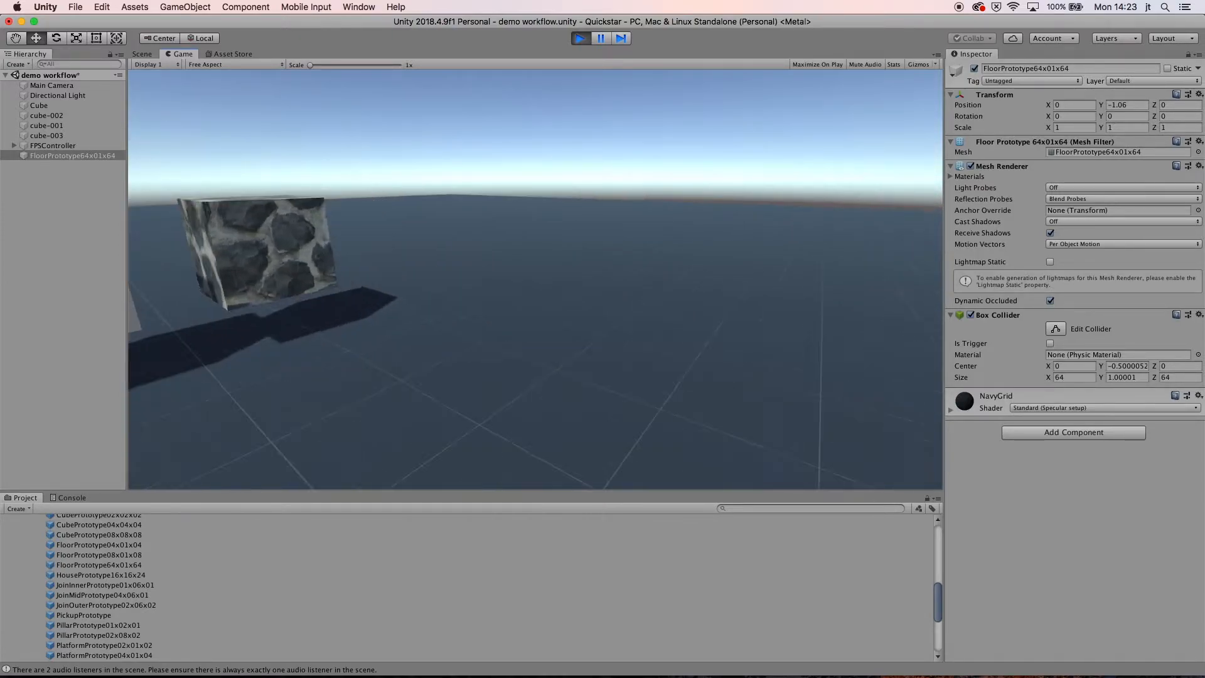
{"action": "key", "text": "s"}
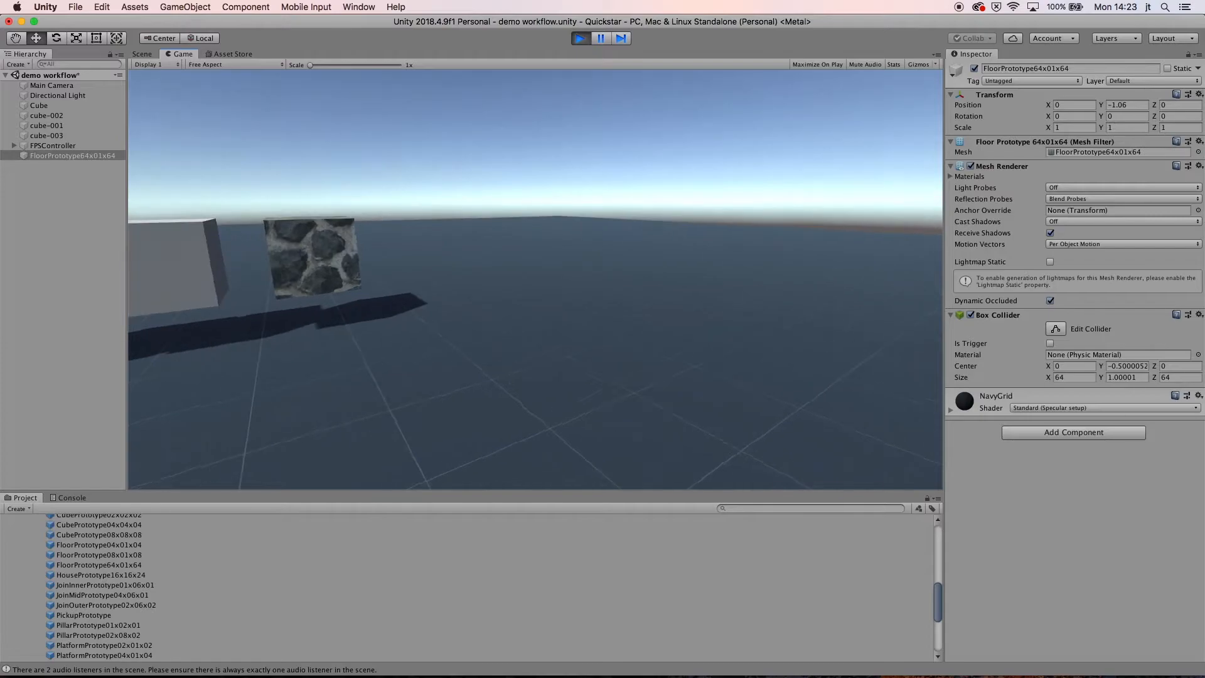
{"action": "key", "text": "s"}
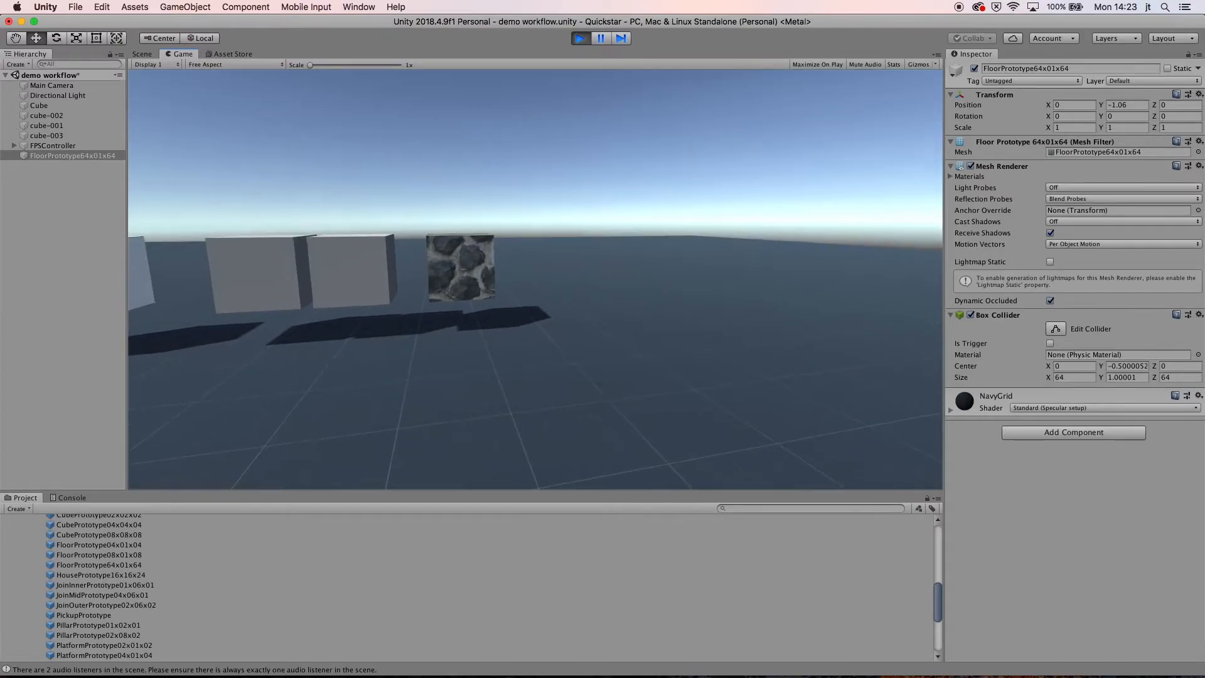
{"action": "key", "text": "d"}
{"action": "key", "text": "w"}
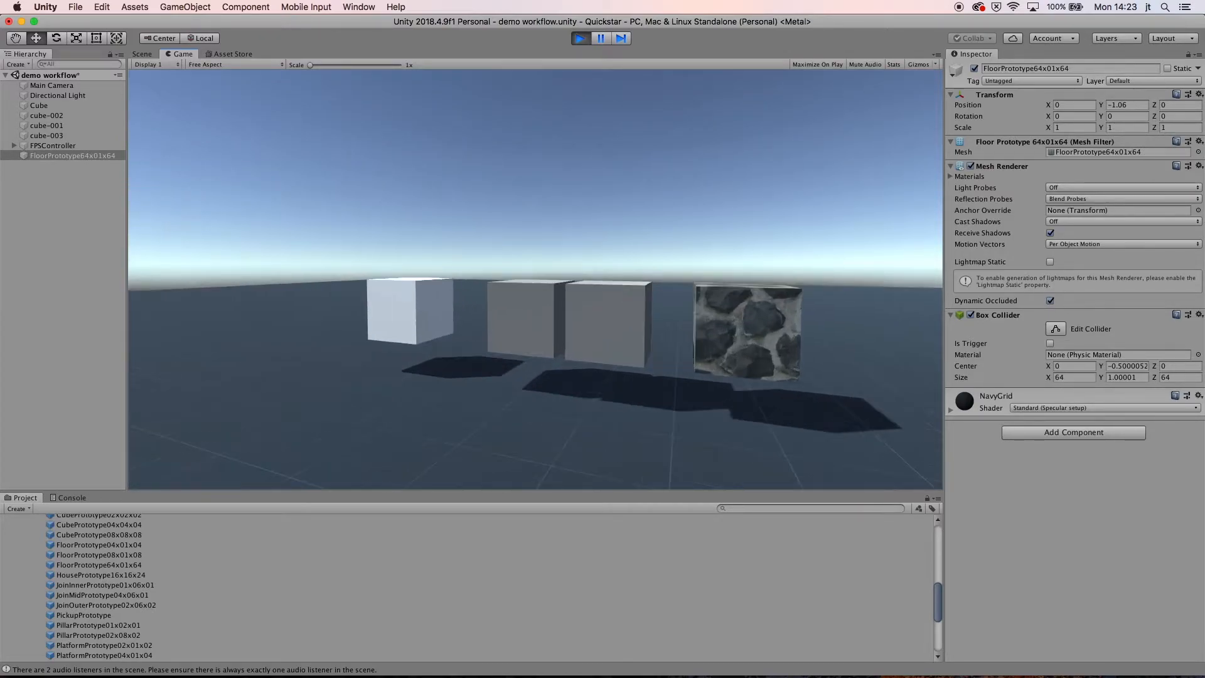
{"action": "key", "text": "w"}
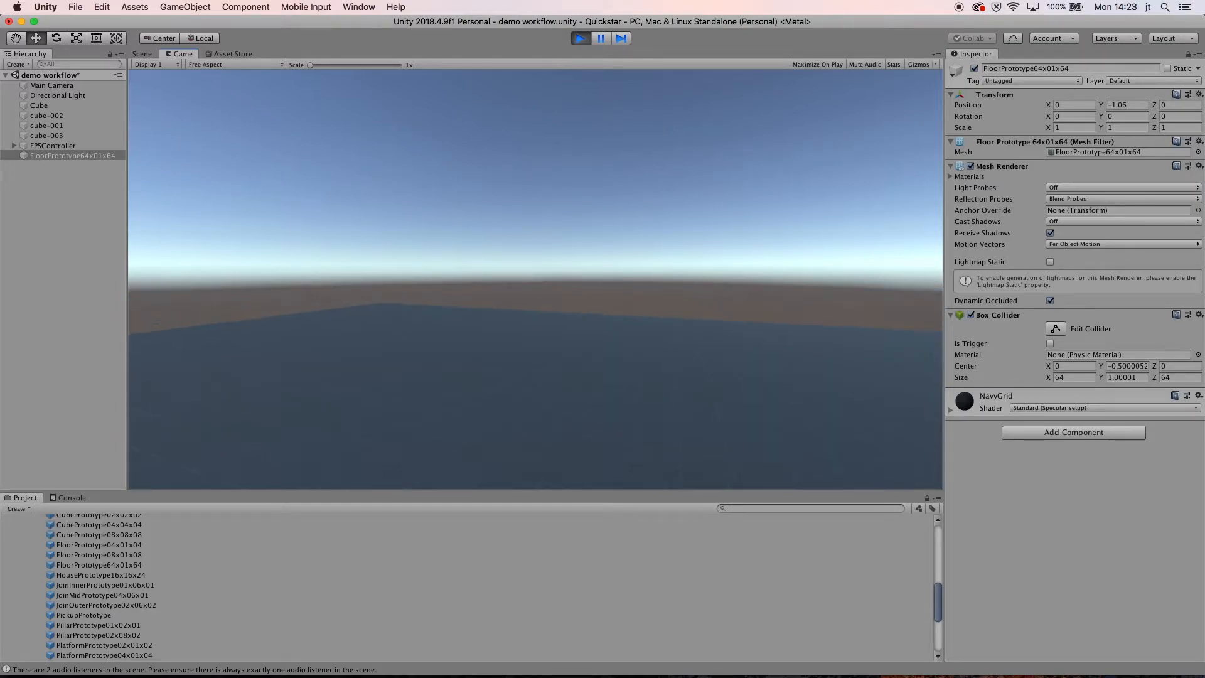
{"action": "key", "text": "w"}
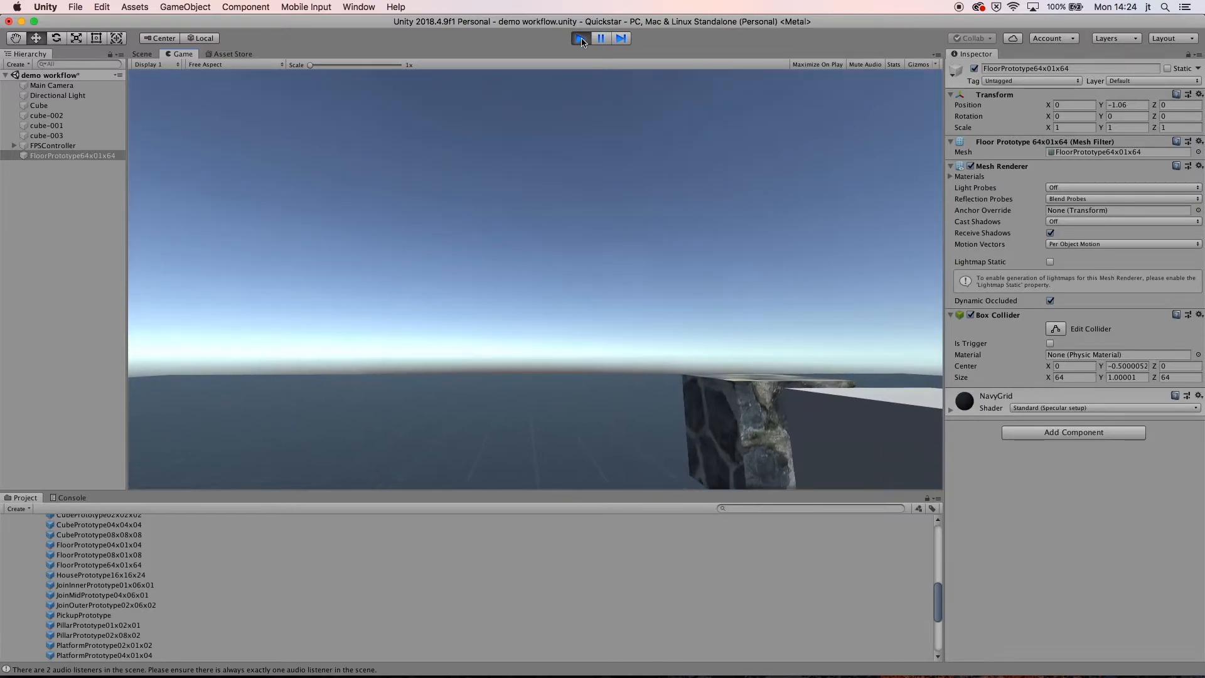
{"action": "left_click", "coordinate": [581, 39]}
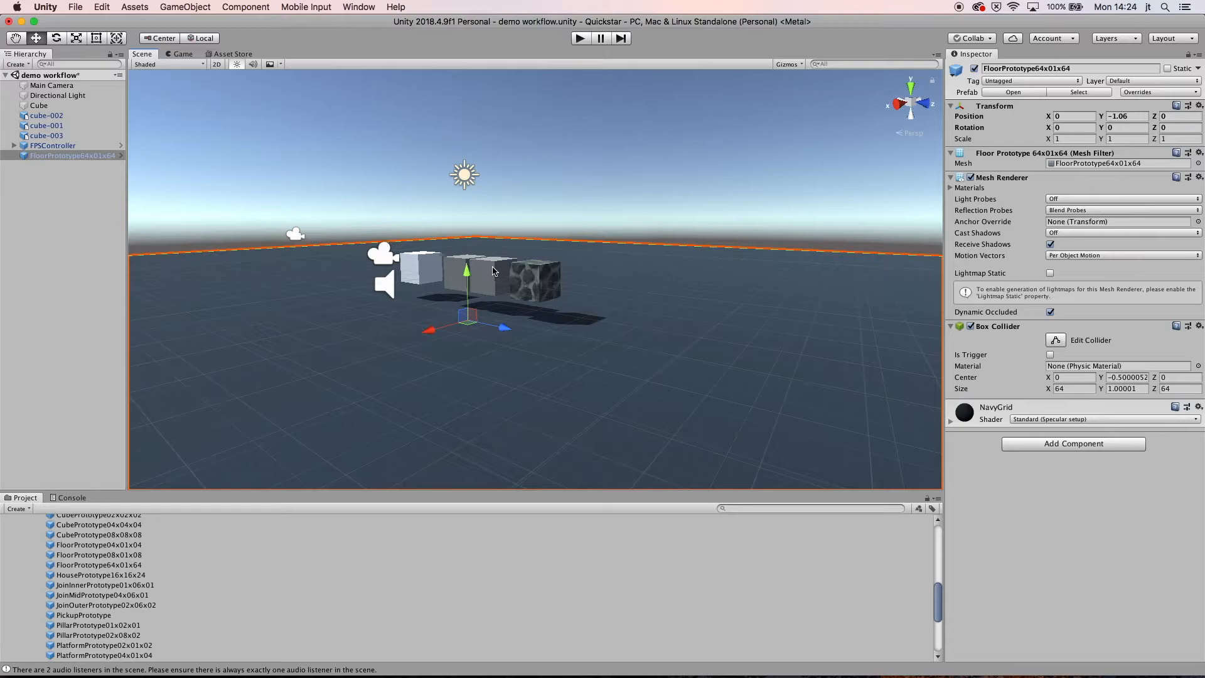
- Save the demo workflow scene and switch to Maya
{"action": "left_click", "coordinate": [82, 12]}
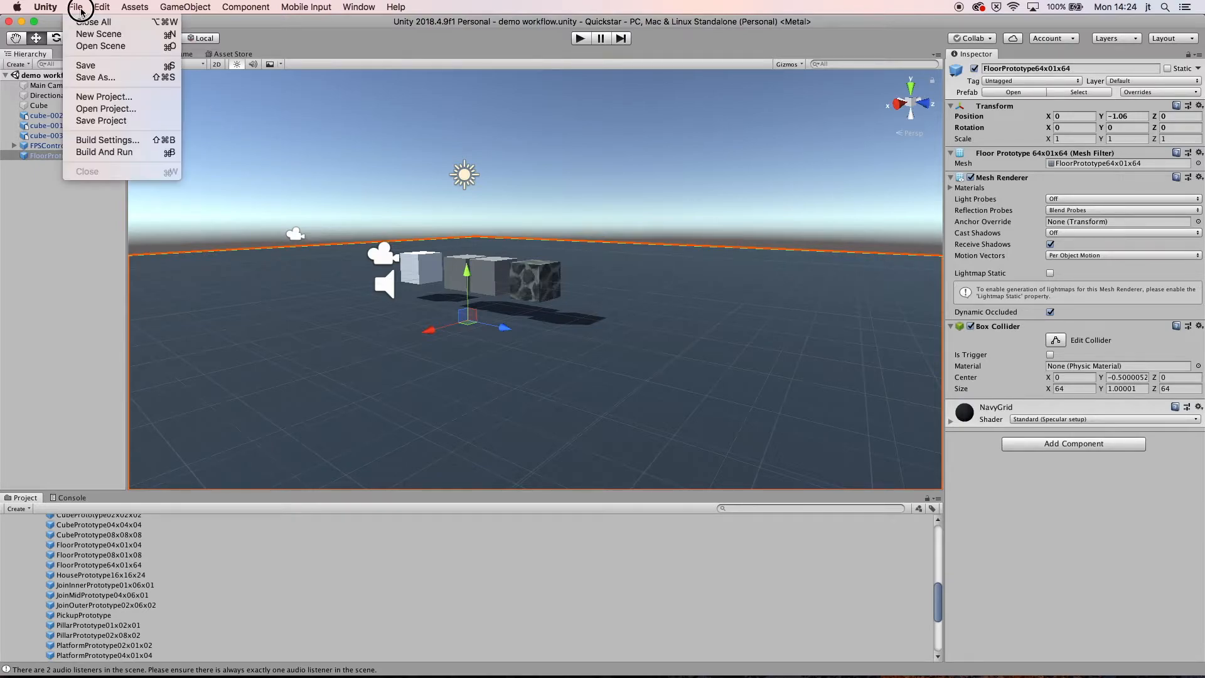
{"action": "left_click", "coordinate": [98, 67]}
{"action": "key", "text": "super+Tab"}
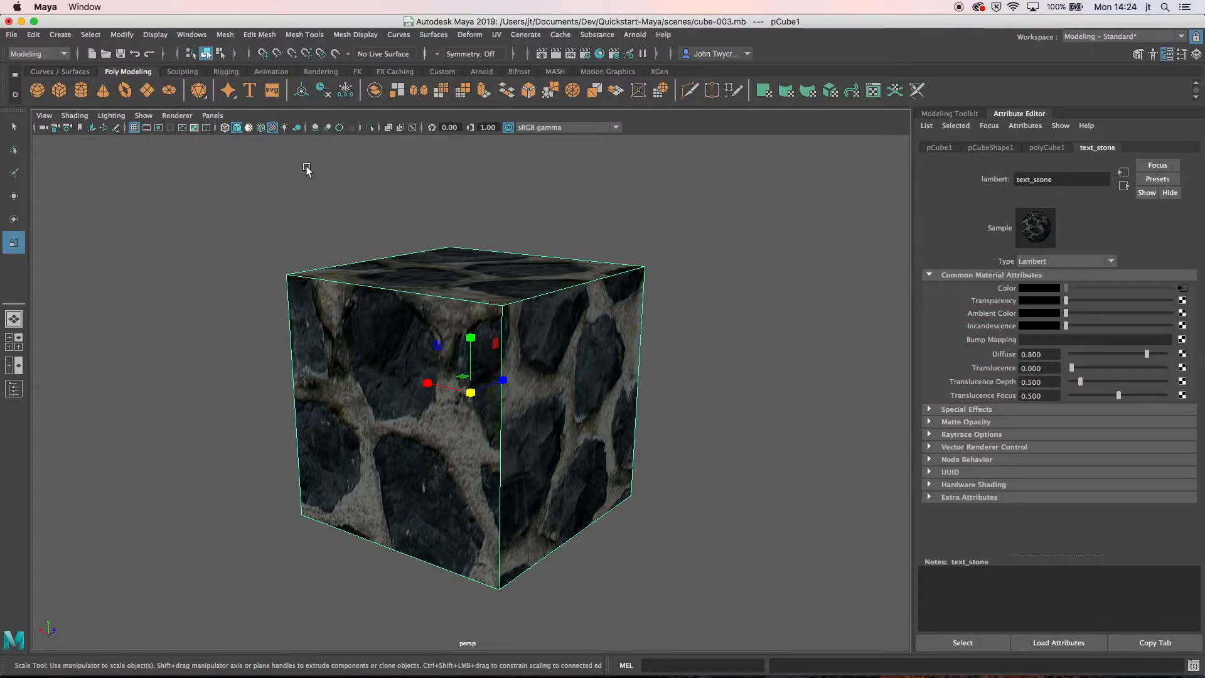
- Open the Content Browser and browse the modeling examples to the Bipeds folder of the Sculpting Base Meshes
{"action": "left_click", "coordinate": [197, 36]}
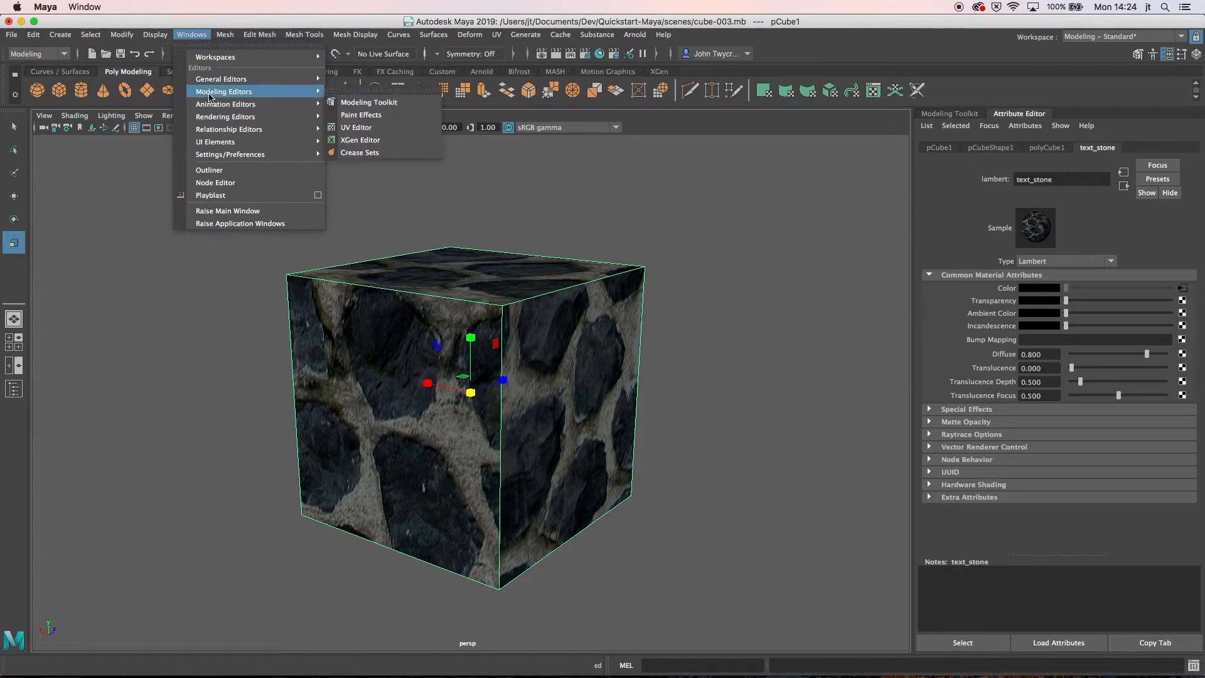
{"action": "mouse_move", "coordinate": [212, 82]}
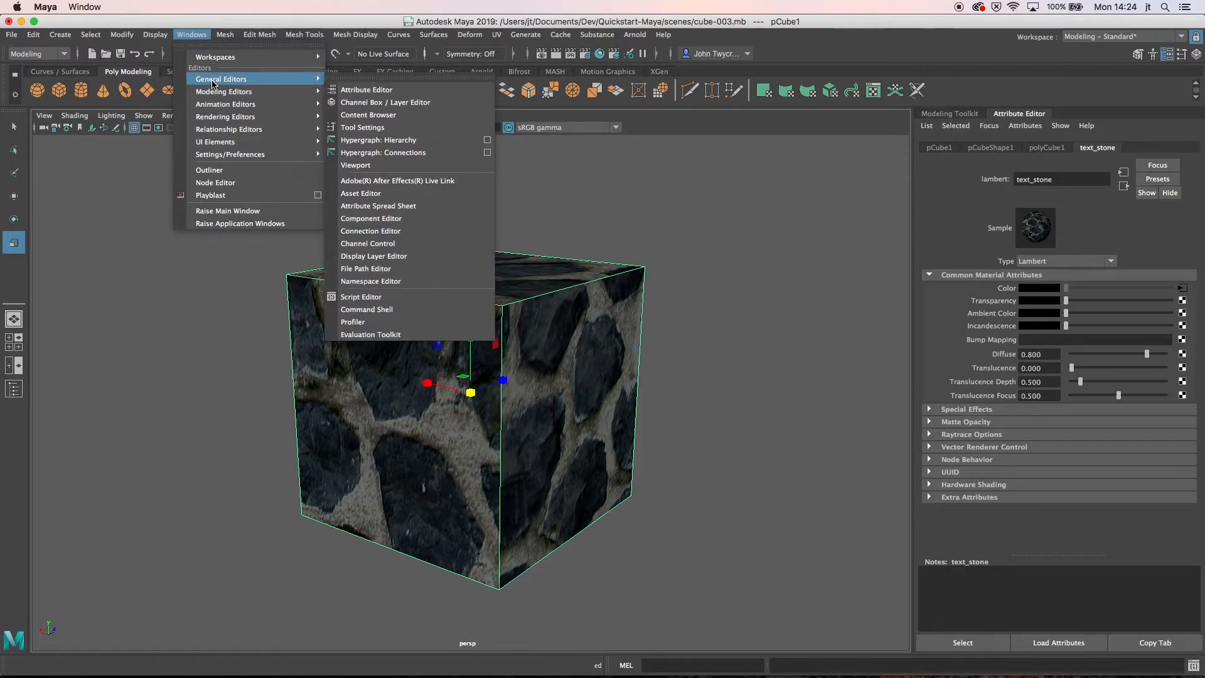
{"action": "left_click", "coordinate": [362, 117]}
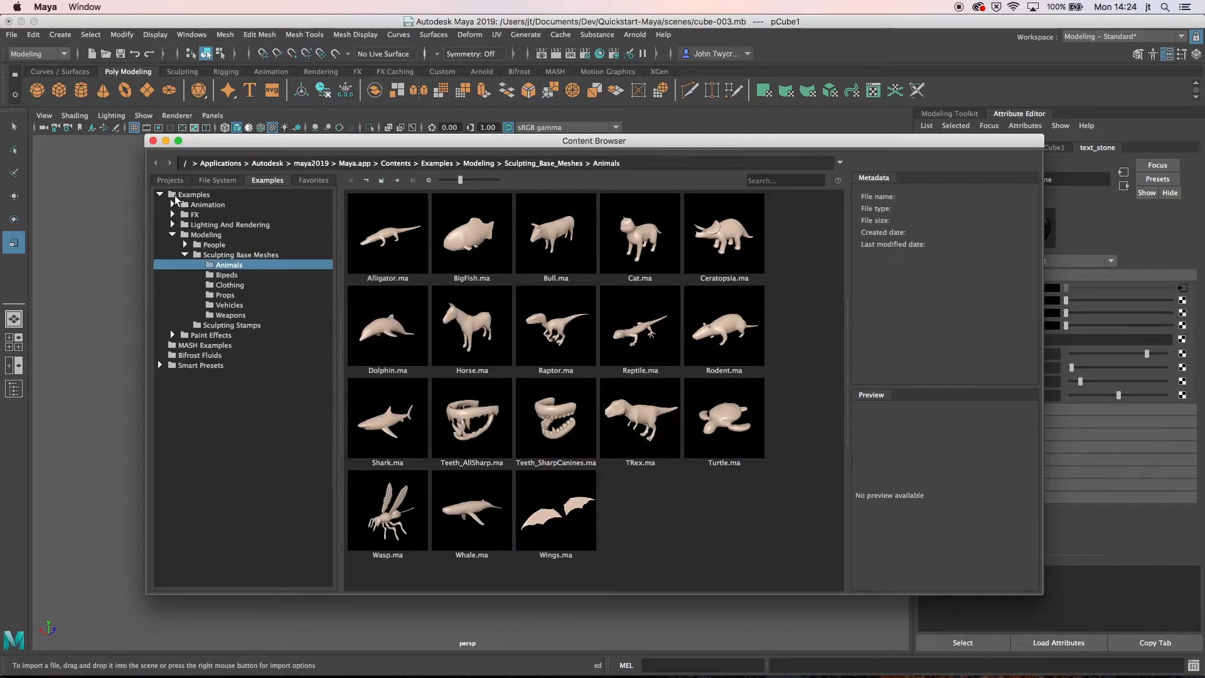
{"action": "left_click", "coordinate": [184, 254]}
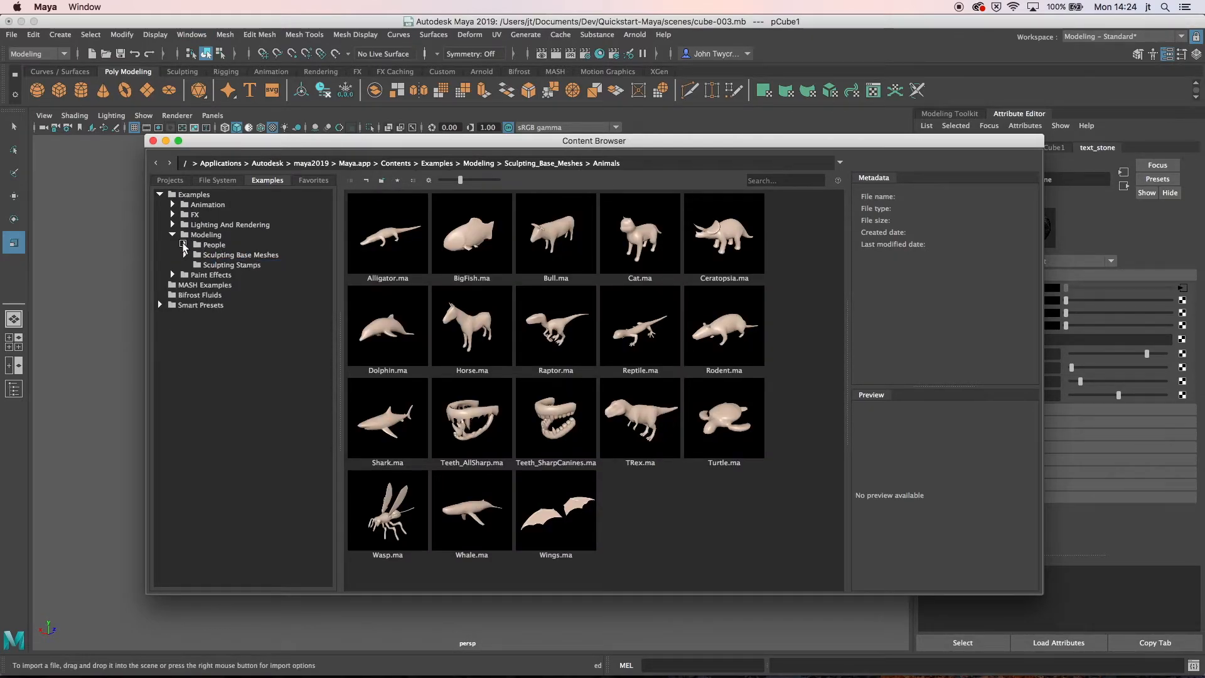
{"action": "left_click", "coordinate": [213, 245]}
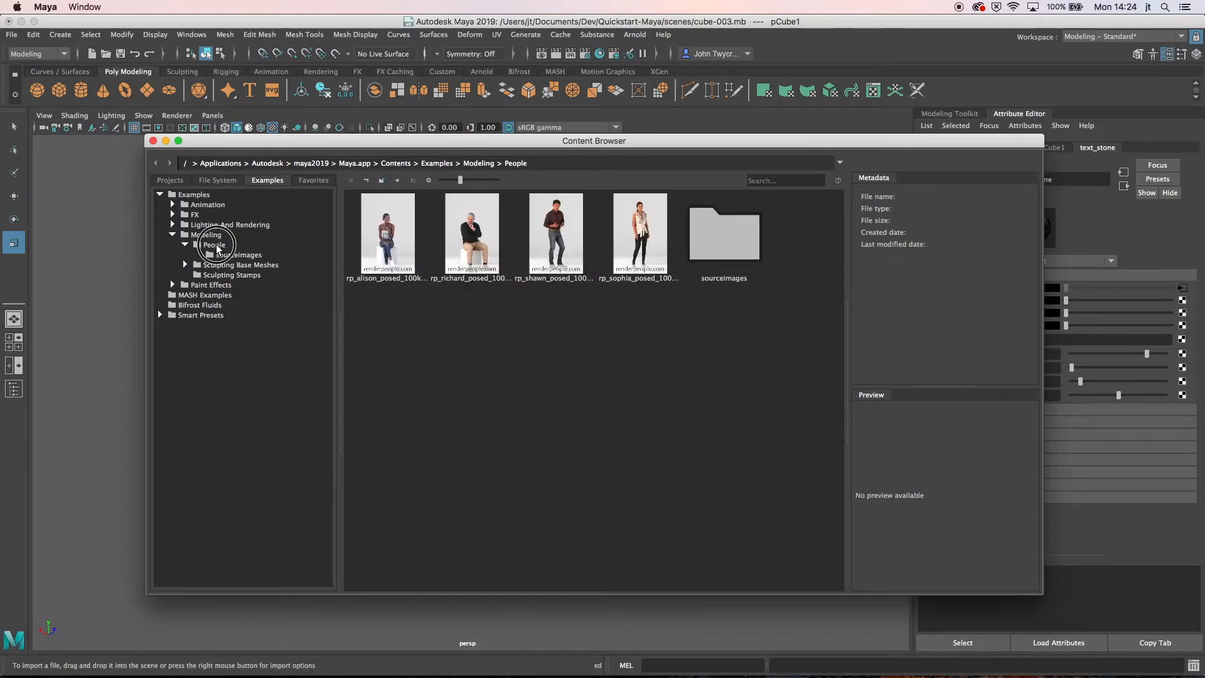
{"action": "left_click", "coordinate": [216, 245]}
{"action": "left_click", "coordinate": [218, 255]}
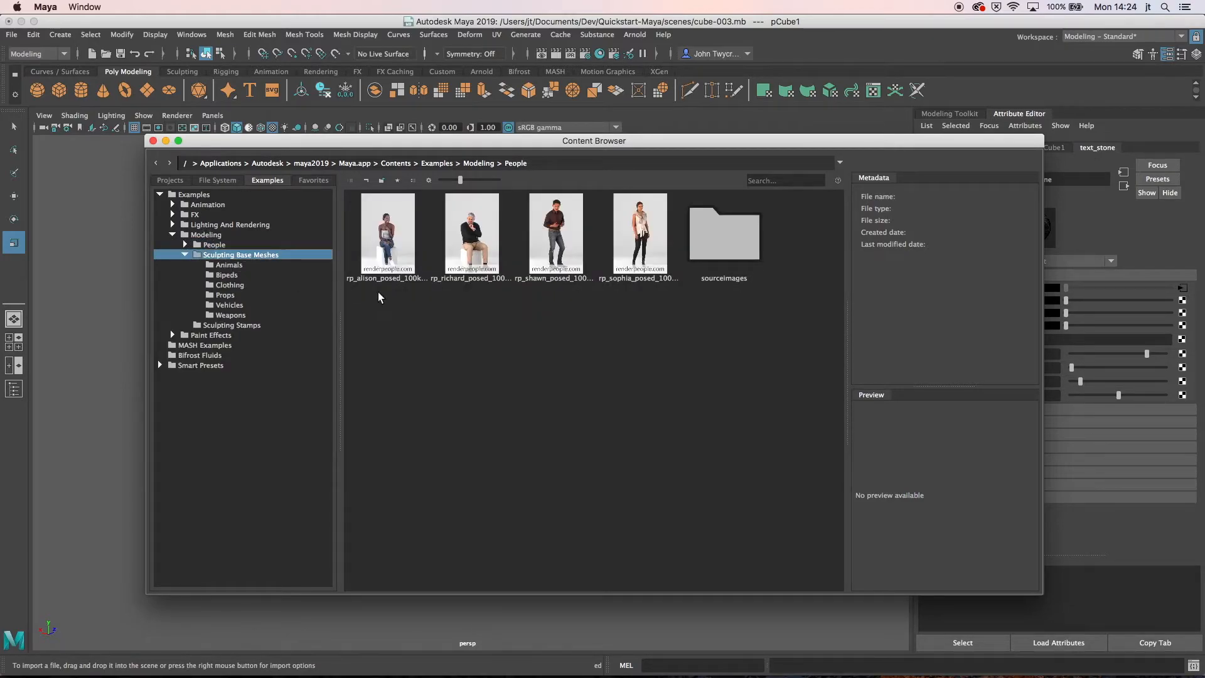
{"action": "left_click", "coordinate": [227, 276]}
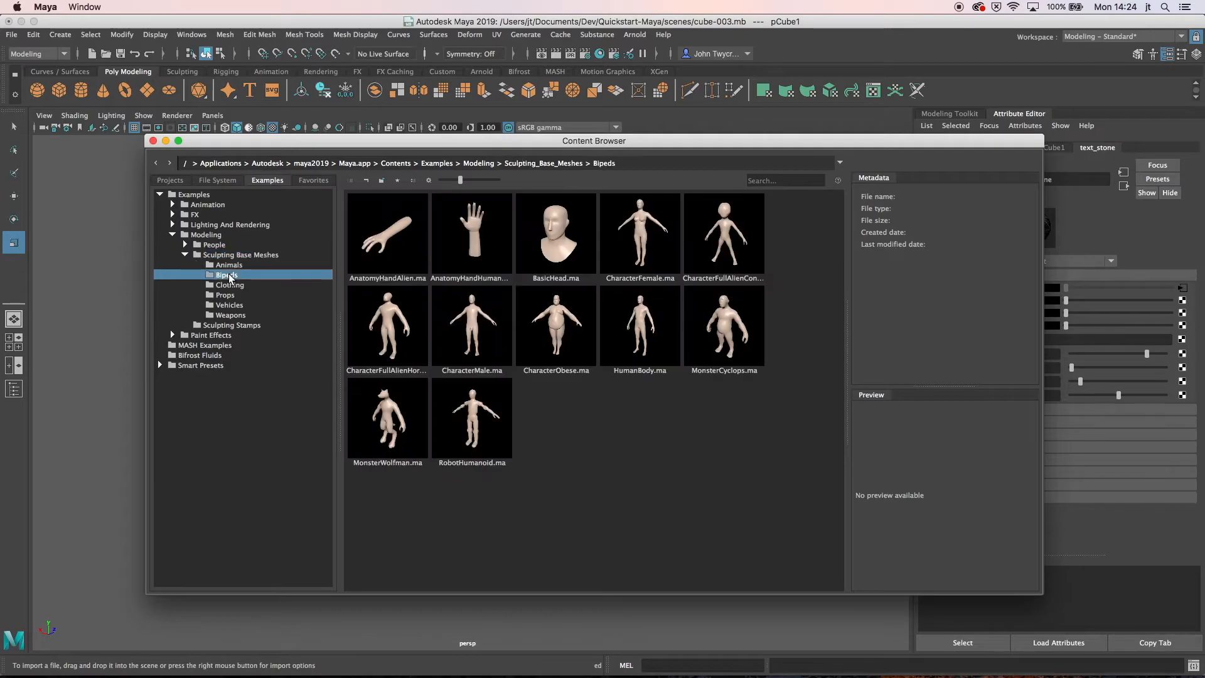
- Import HumanBody.ma into the cube-003 scene and close the Content Browser
{"action": "right_click", "coordinate": [639, 353]}
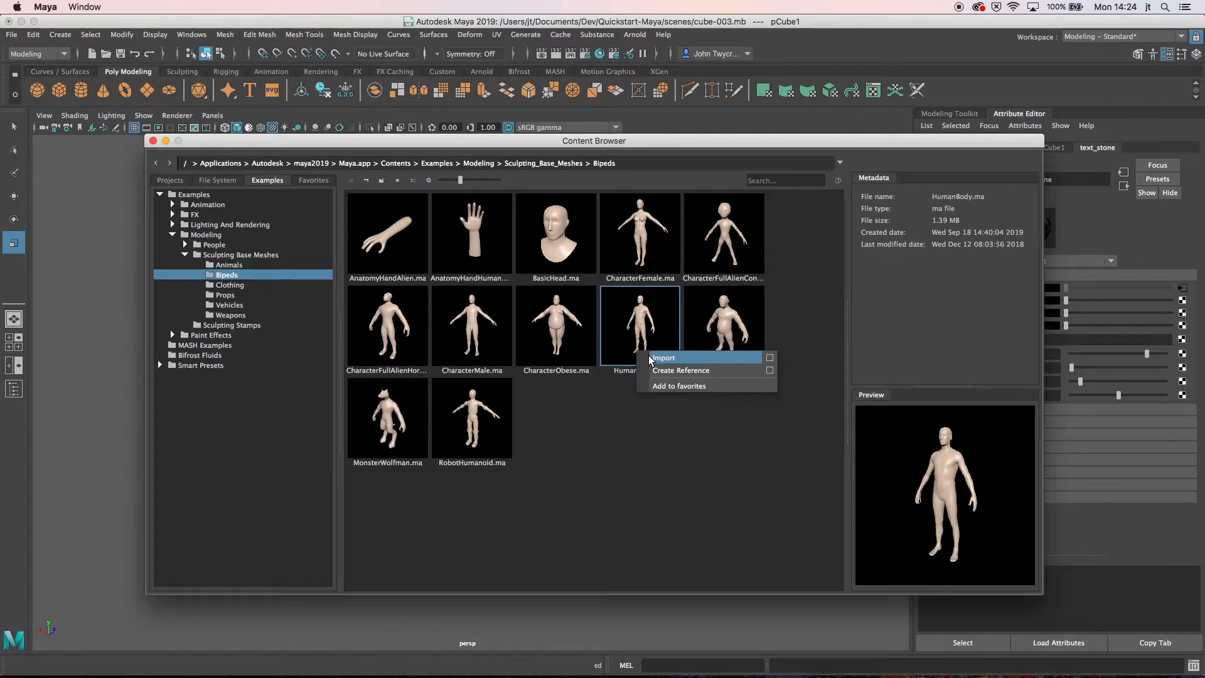
{"action": "left_click", "coordinate": [664, 358]}
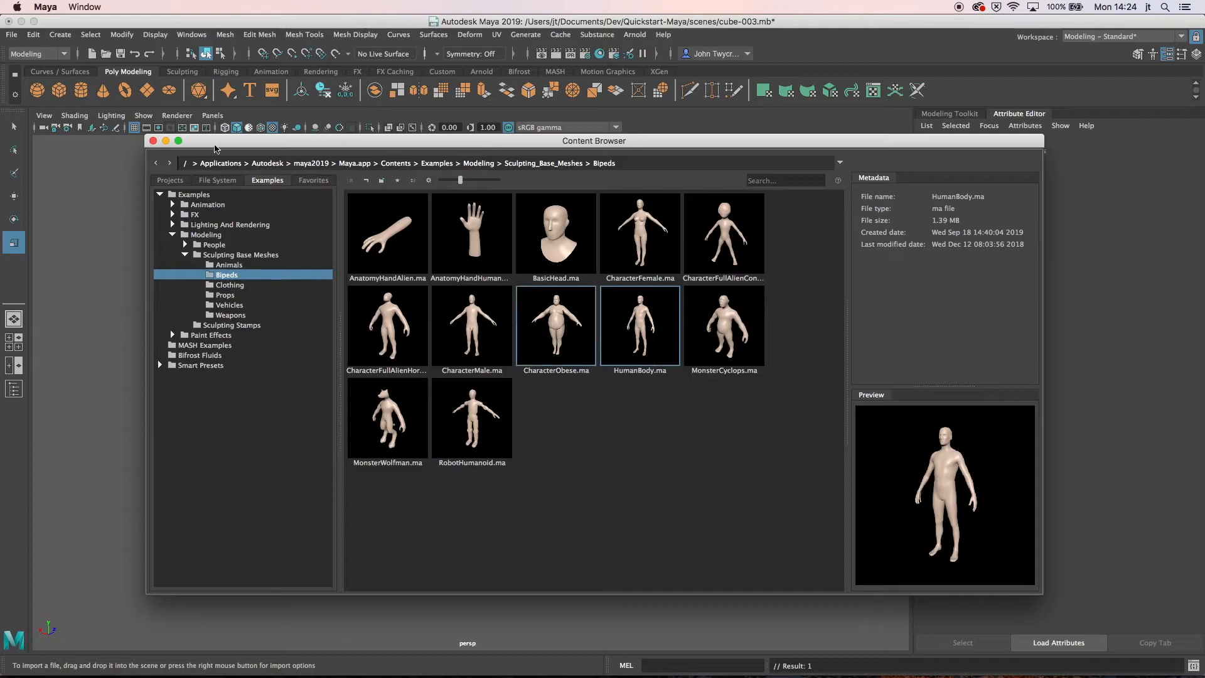
{"action": "right_click", "coordinate": [637, 314]}
{"action": "right_click_drag", "start_coordinate": [661, 318], "coordinate": [612, 306]}
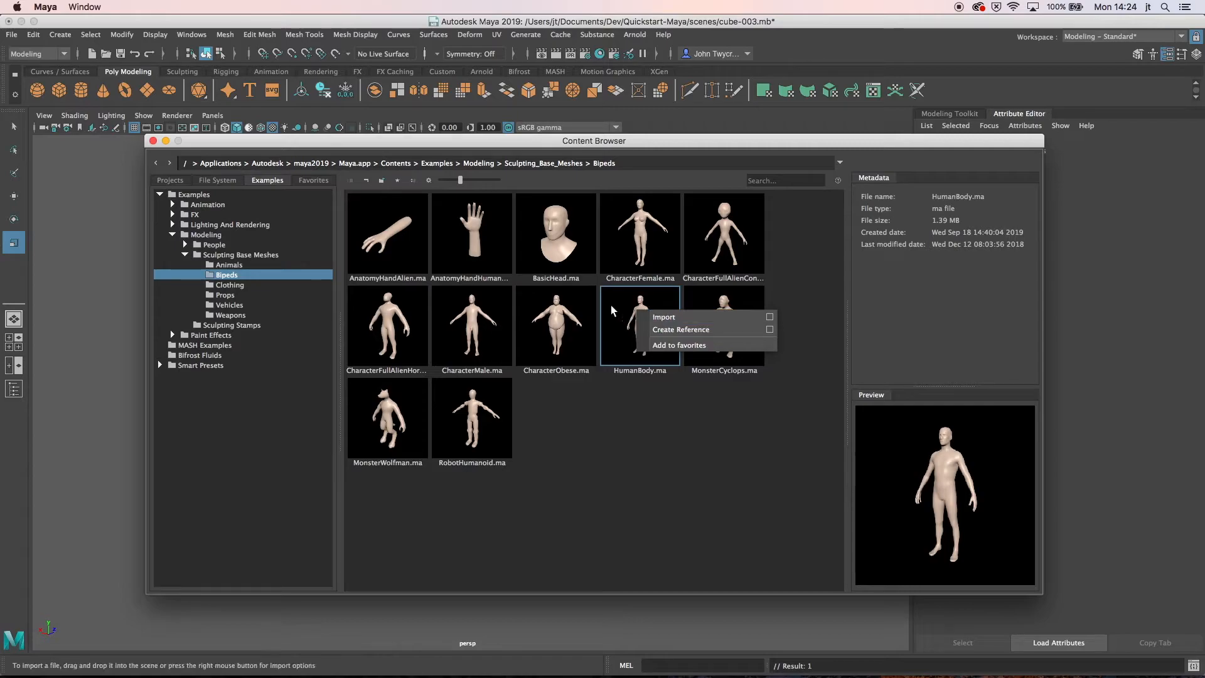
{"action": "left_click", "coordinate": [155, 140]}
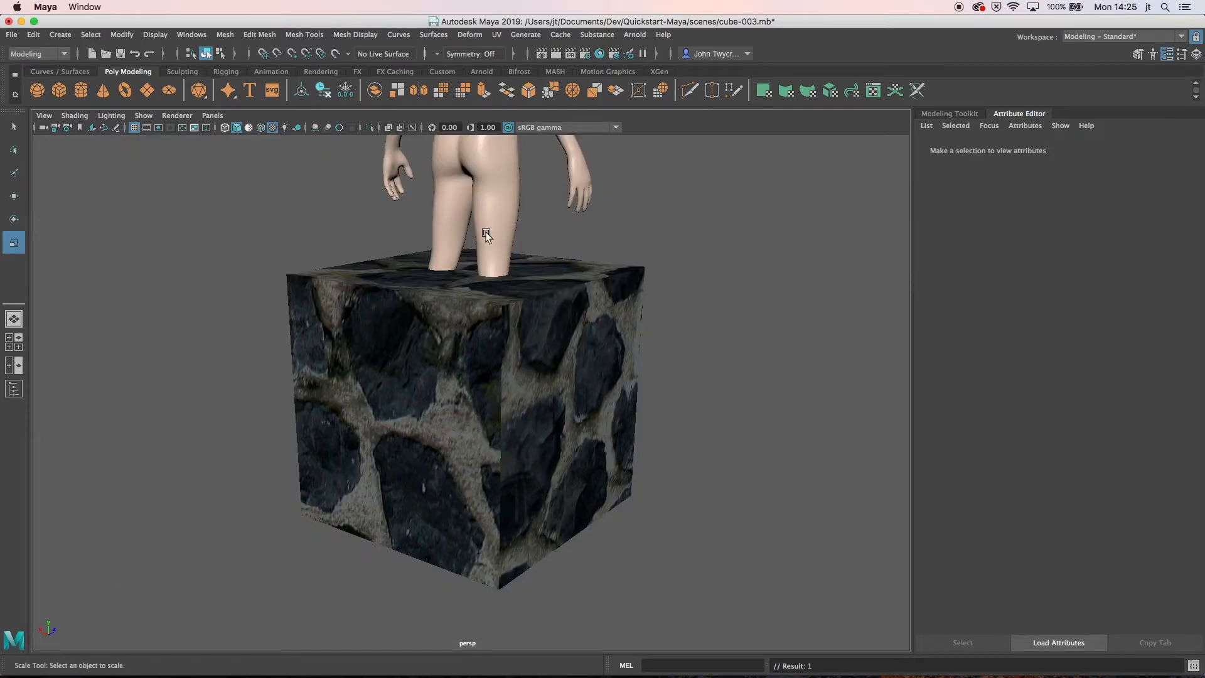
- Select the imported human body mesh and frame it from the front
{"action": "left_click", "coordinate": [509, 182]}
{"action": "key", "text": "f"}
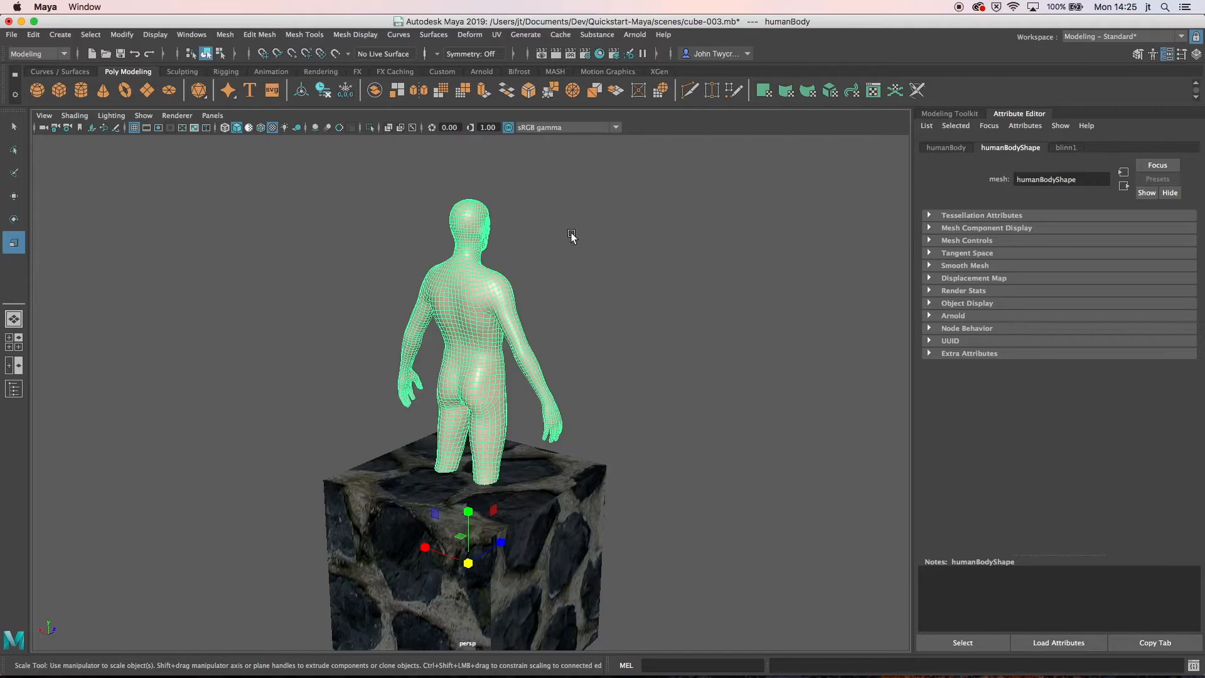
{"action": "left_click_drag", "start_coordinate": [608, 258], "coordinate": [439, 266], "text": "alt"}
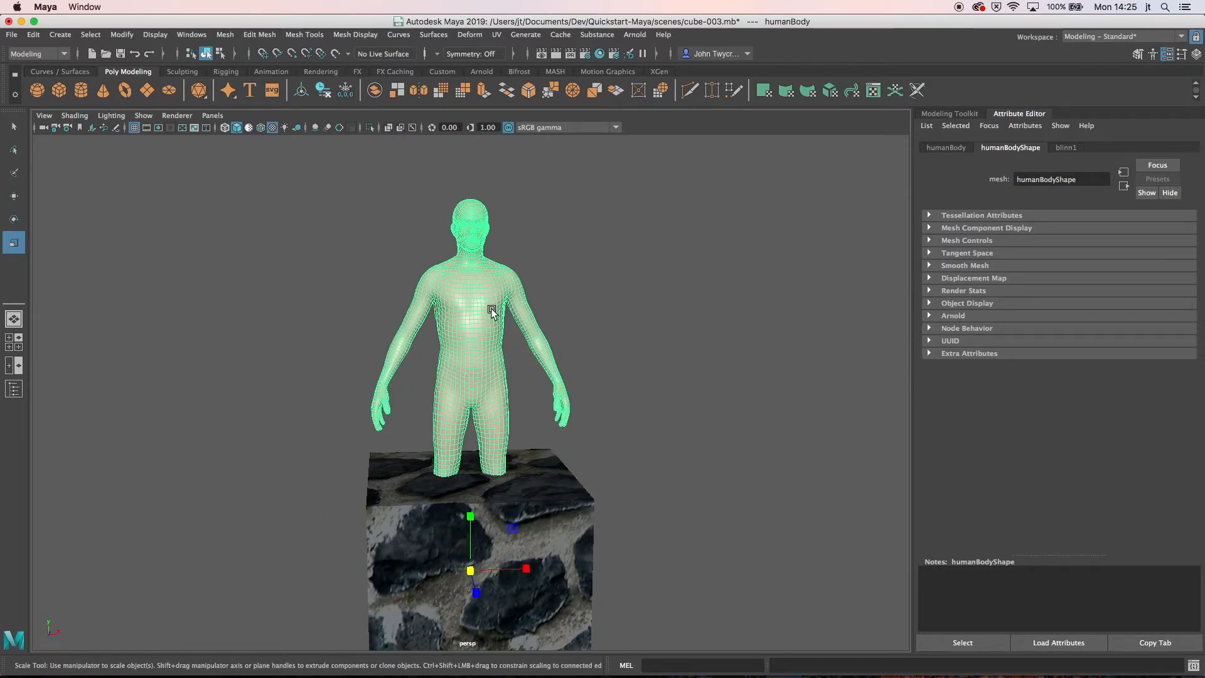
- Try to move the human body about 96 cm along negative X, out of the stone cube, and undo the move
{"action": "key", "text": "w"}
{"action": "left_click", "coordinate": [469, 569]}
{"action": "left_click_drag", "start_coordinate": [469, 569], "coordinate": [356, 551]}
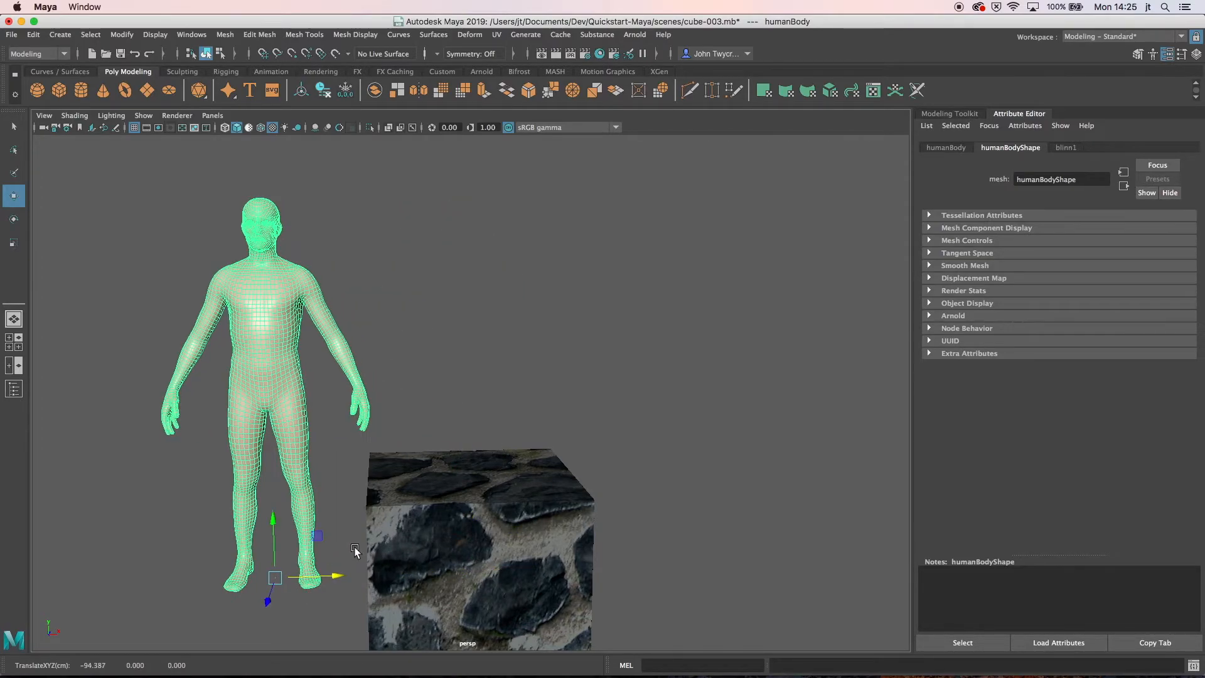
{"action": "left_click_drag", "start_coordinate": [392, 347], "coordinate": [449, 320], "text": "alt"}
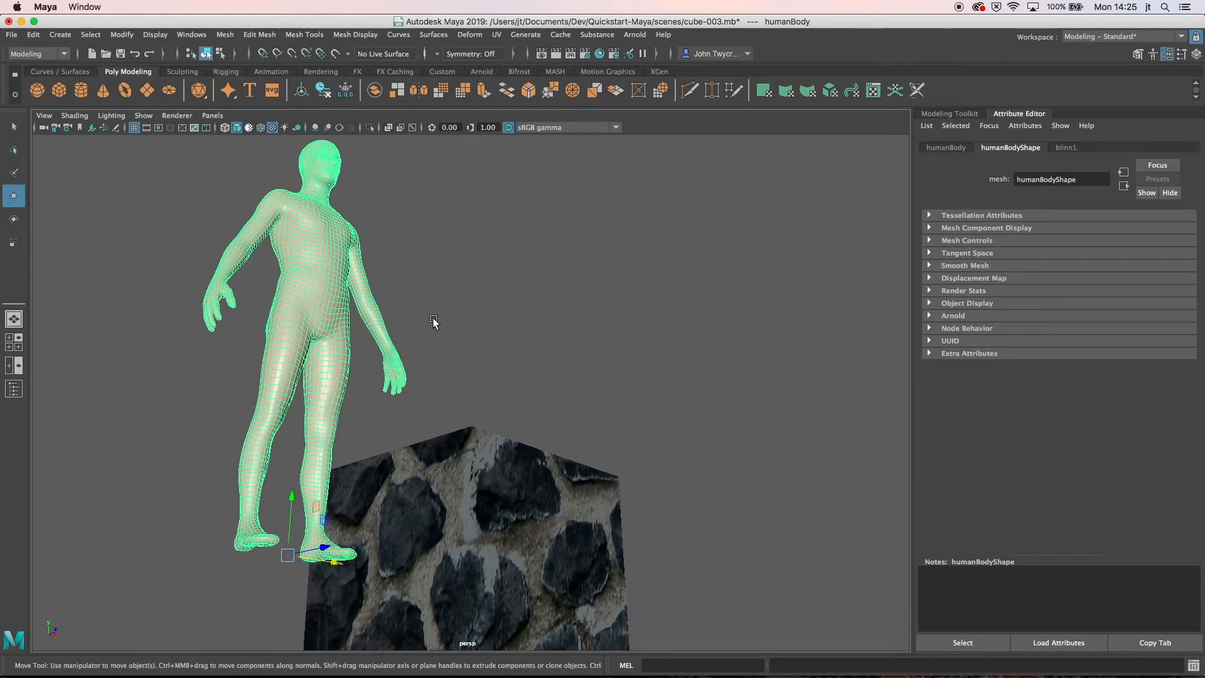
{"action": "key", "text": "ctrl+z"}
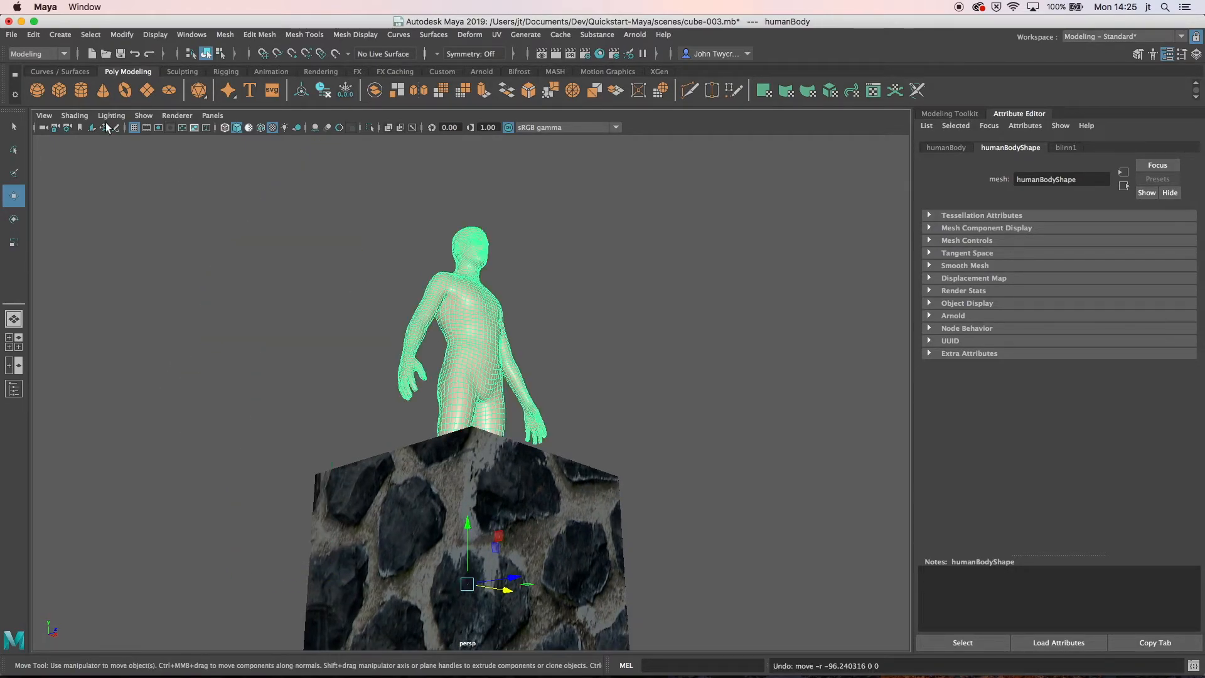
- Send the selected human body to Unity as an FBX named "reference character" in the Maya models folder
{"action": "left_click", "coordinate": [13, 37]}
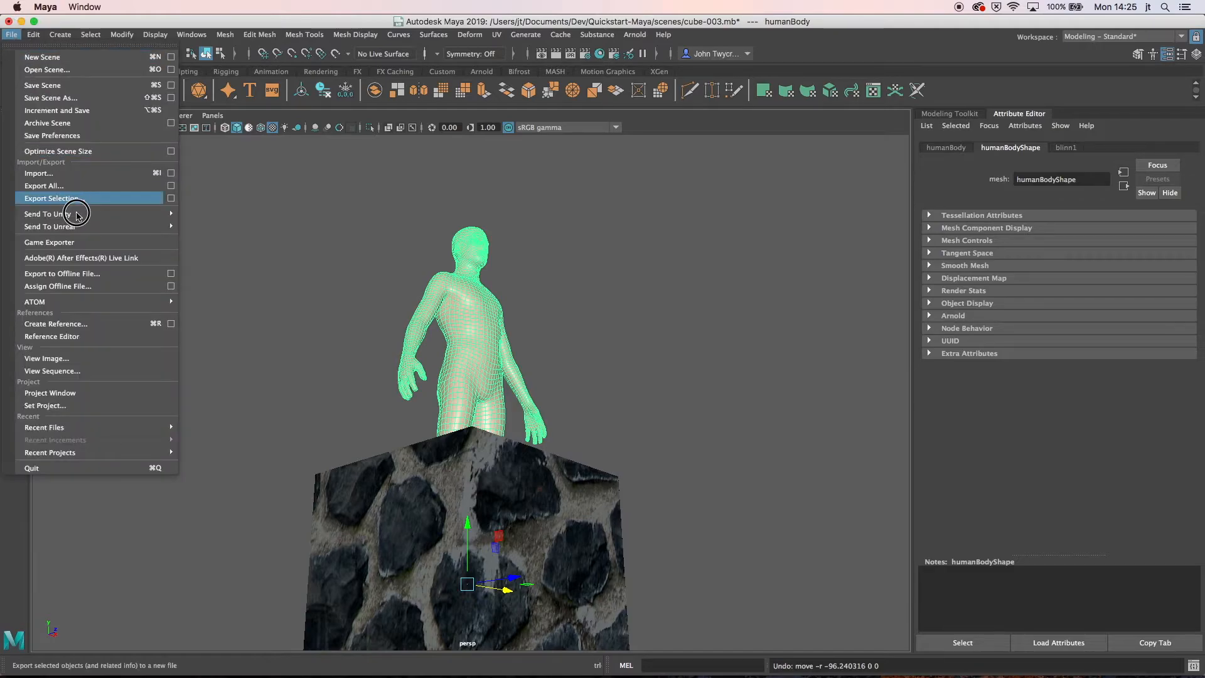
{"action": "mouse_move", "coordinate": [75, 214]}
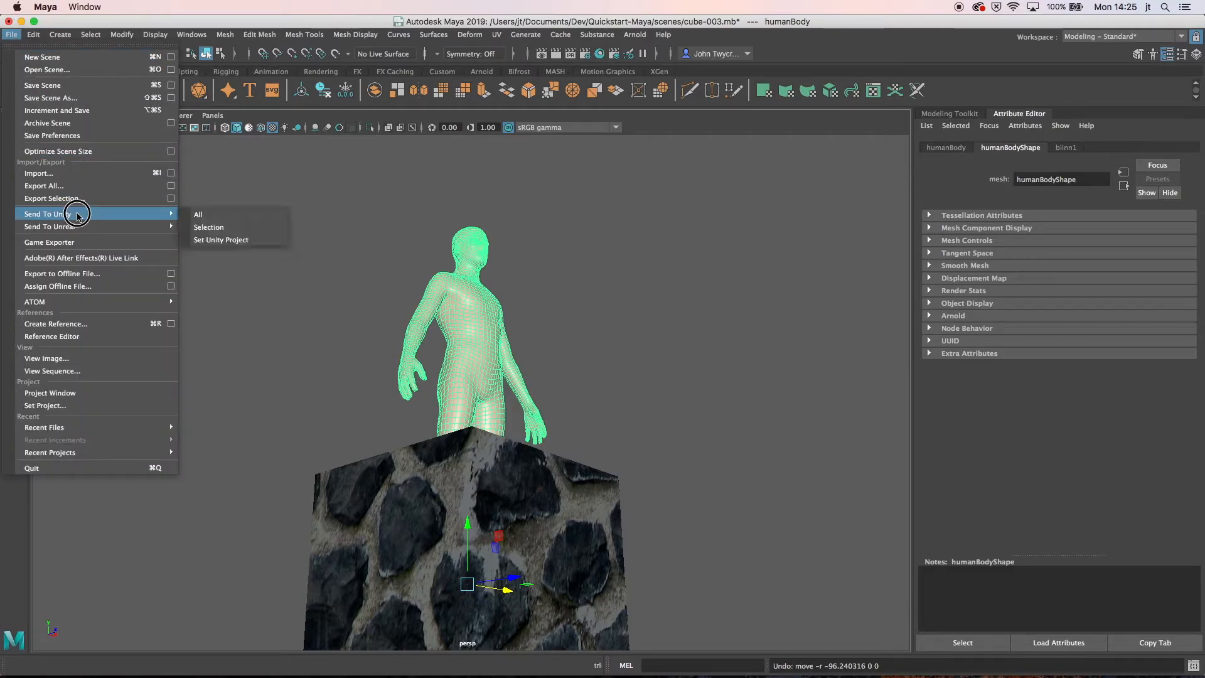
{"action": "left_click", "coordinate": [207, 227]}
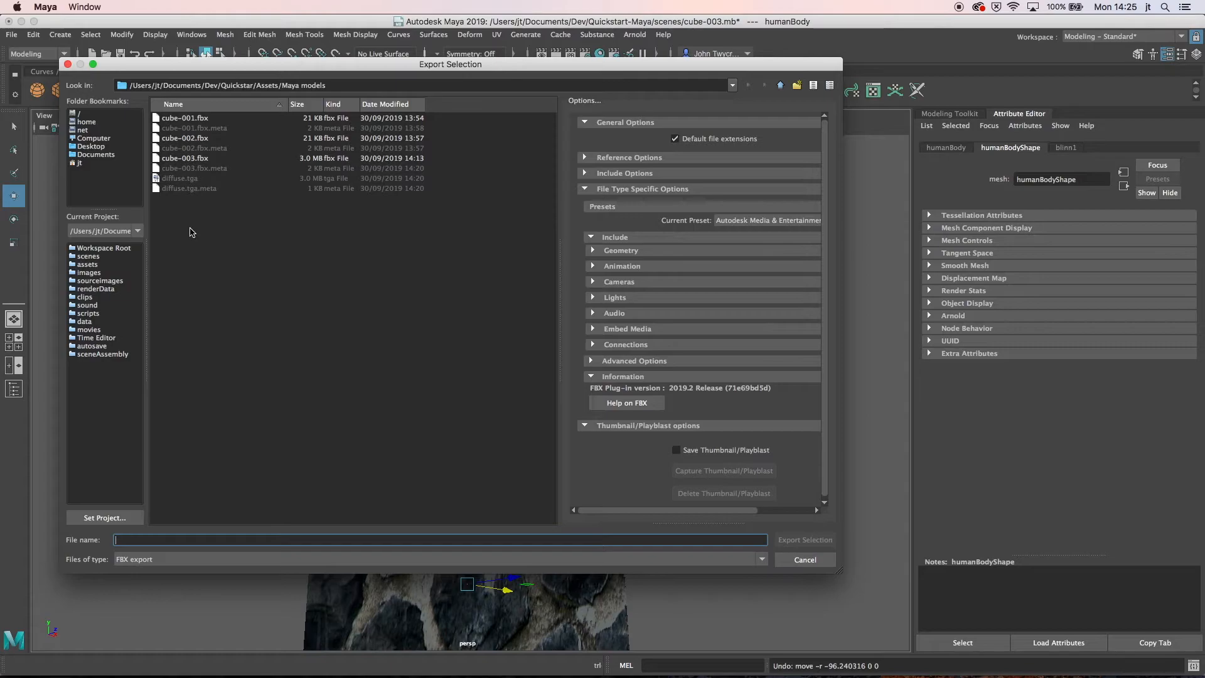
{"action": "type", "text": "reference character"}
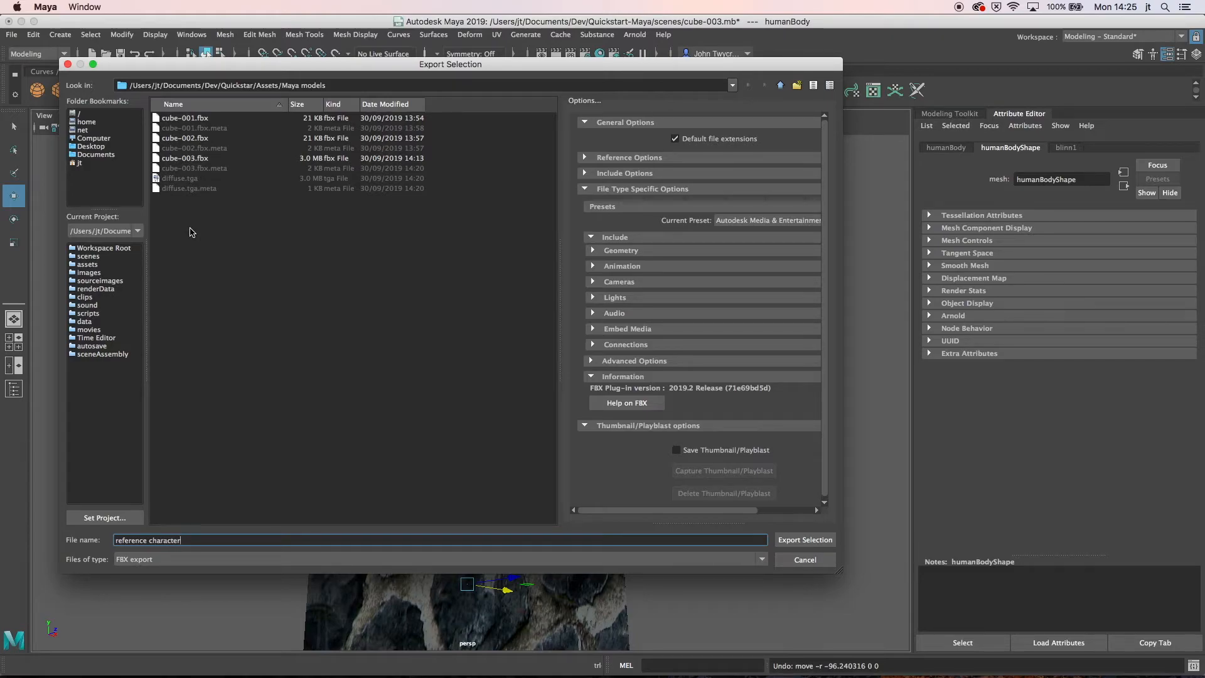
{"action": "key", "text": "Return"}
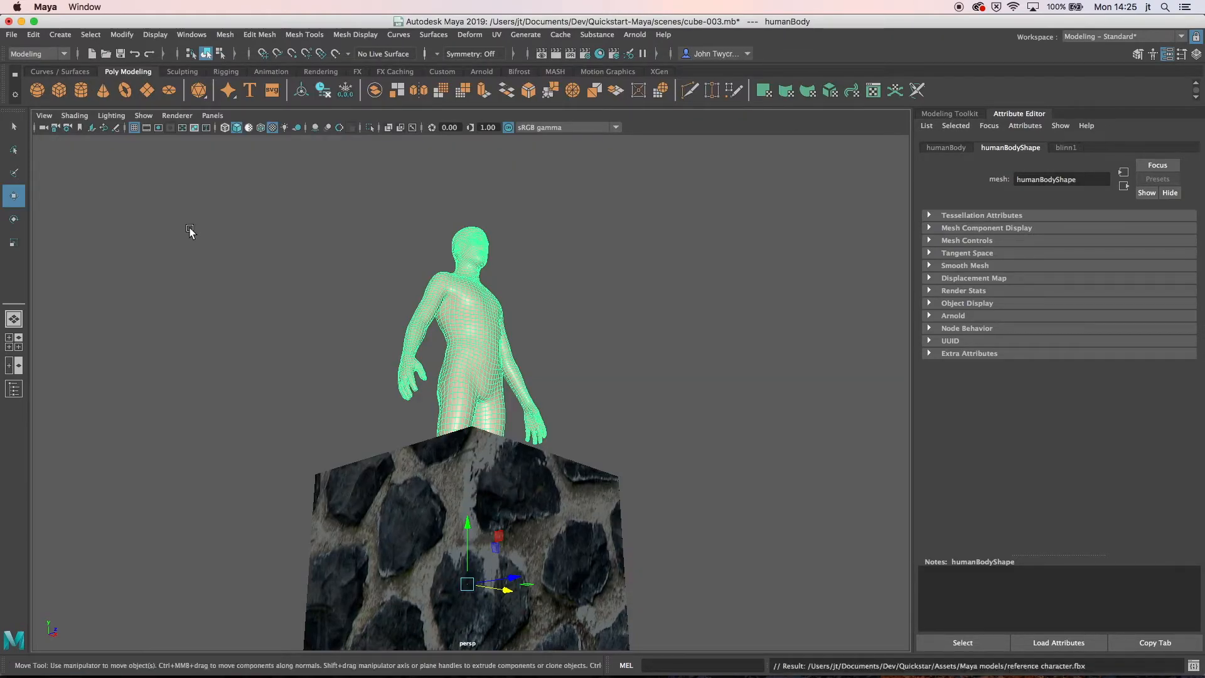
{"action": "left_click_drag", "start_coordinate": [167, 255], "coordinate": [341, 271], "text": "alt"}
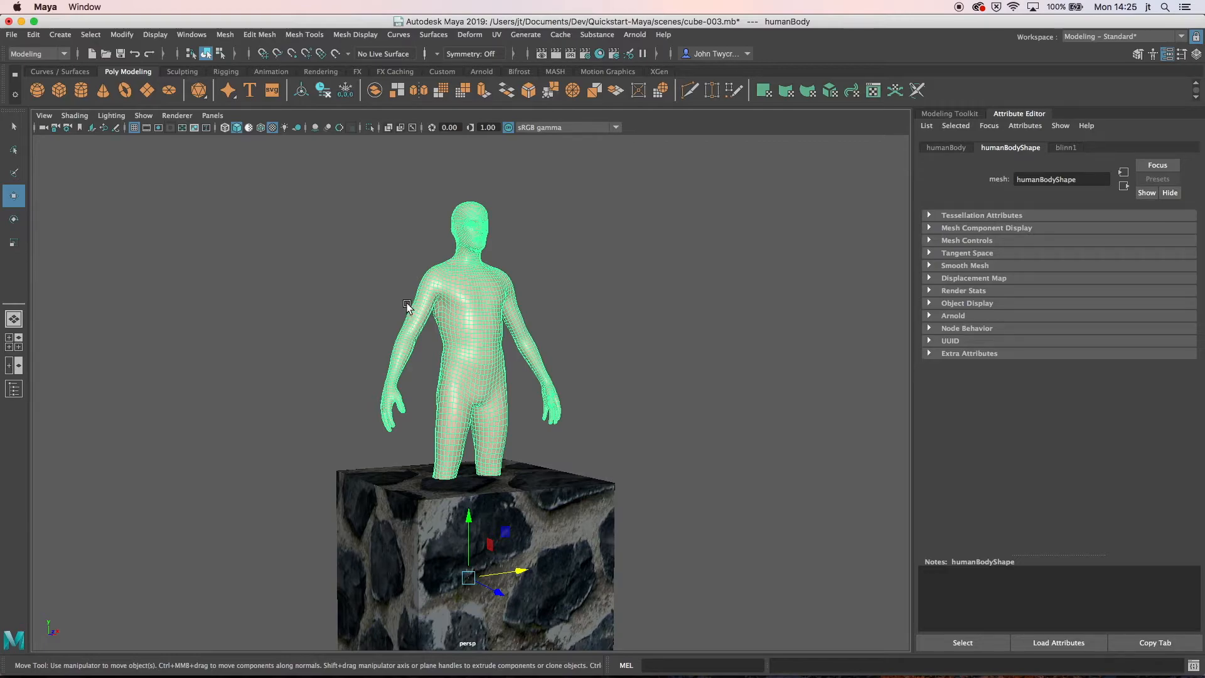
- Switch to Unity and add the reference character model to the demo workflow scene
{"action": "key", "text": "super+Tab"}
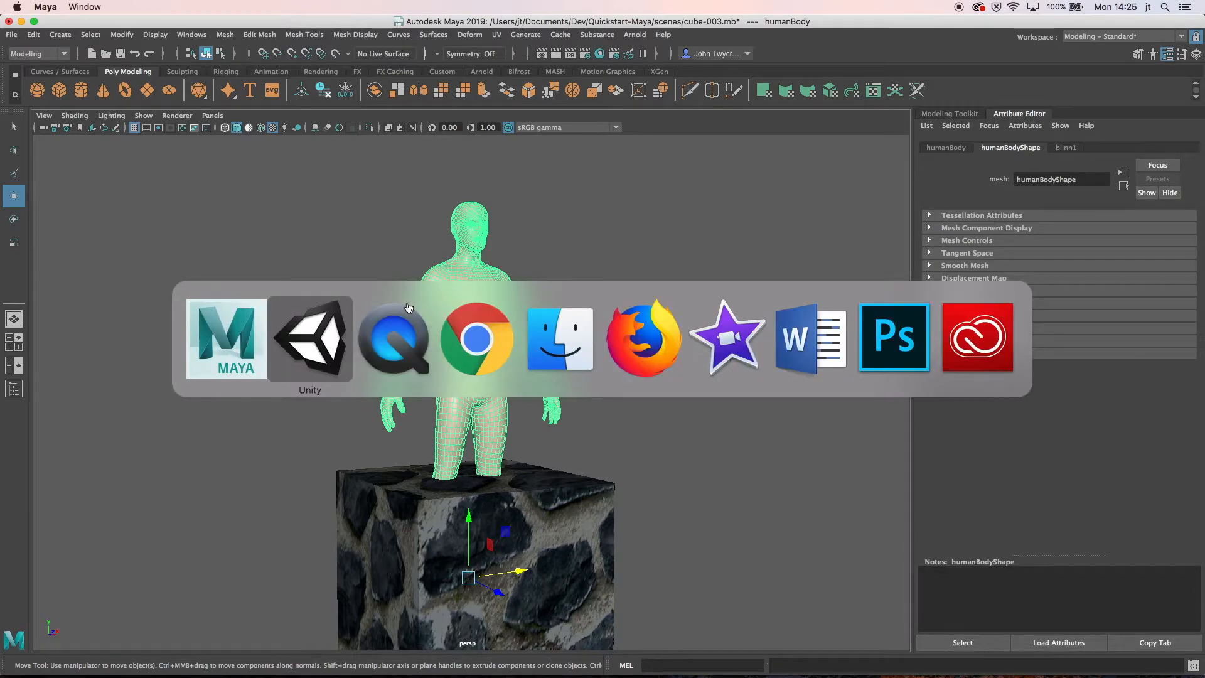
{"action": "left_click", "coordinate": [334, 325]}
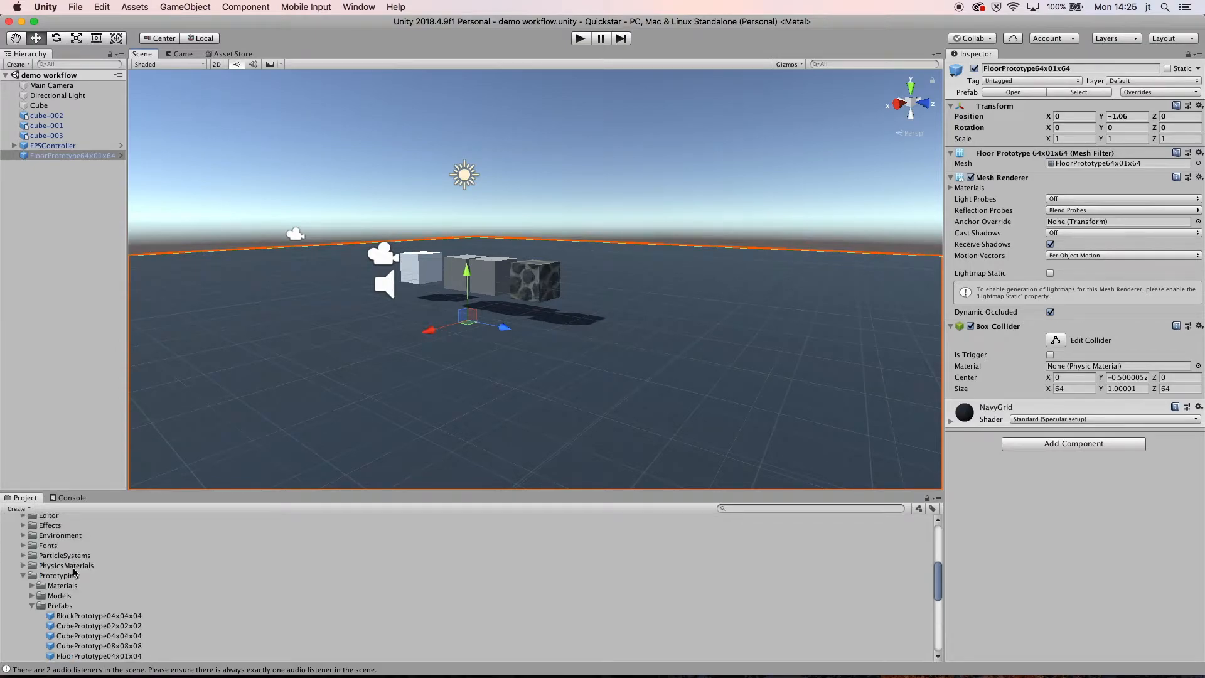
{"action": "left_click", "coordinate": [68, 547]}
{"action": "left_click_drag", "start_coordinate": [68, 548], "coordinate": [33, 386]}
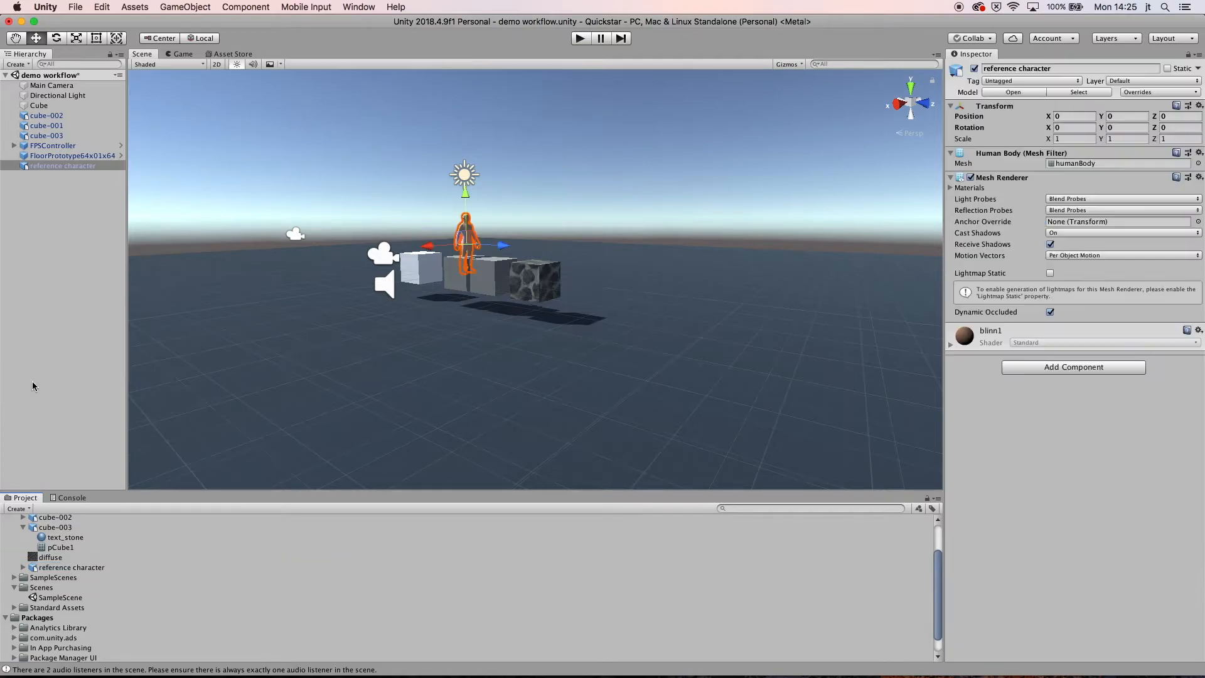
{"action": "left_click_drag", "start_coordinate": [417, 325], "coordinate": [527, 294], "text": "alt"}
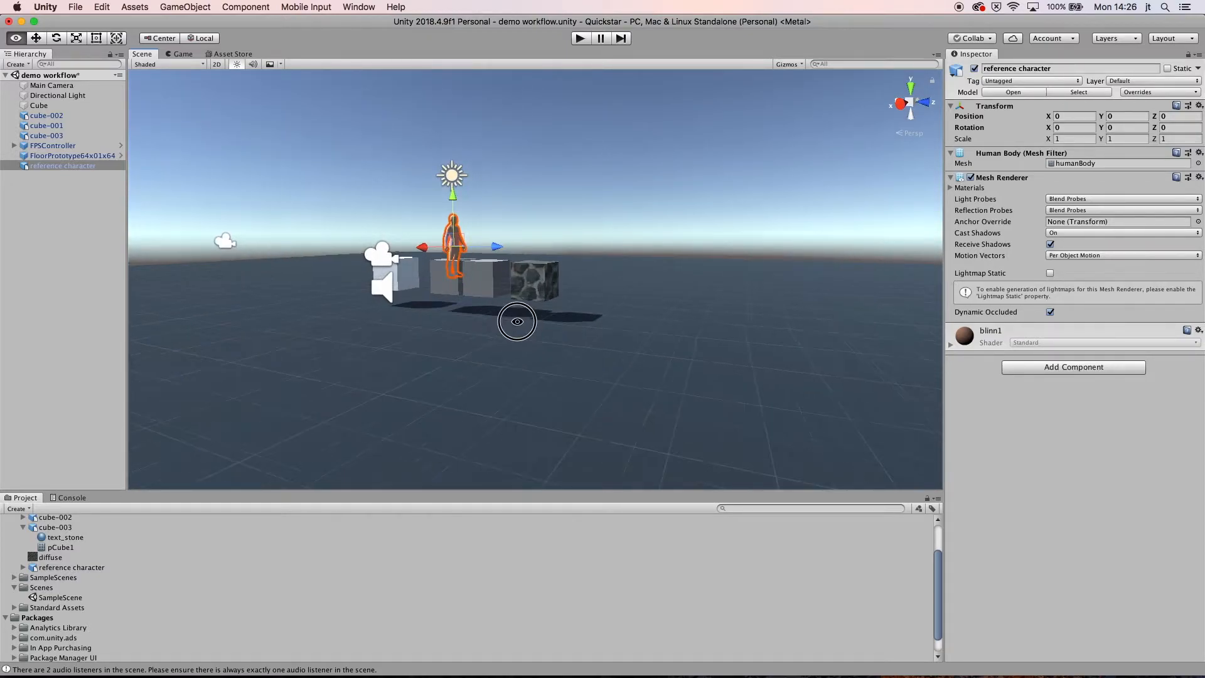
{"action": "left_click_drag", "start_coordinate": [514, 320], "coordinate": [505, 303], "text": "alt"}
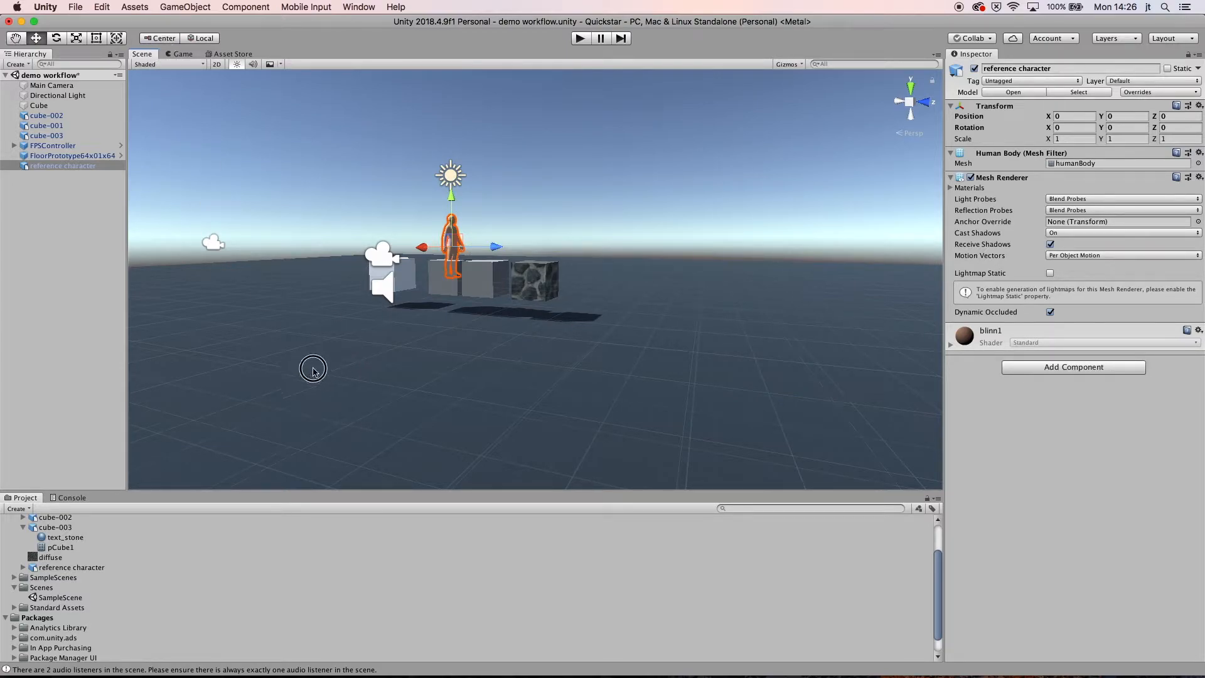
- Set the Y position of the FloorPrototype64x01x64 floor to 0
{"action": "left_click", "coordinate": [421, 356]}
{"action": "left_click_drag", "start_coordinate": [454, 282], "coordinate": [451, 265]}
{"action": "left_click", "coordinate": [1136, 118]}
{"action": "type", "text": "0"}
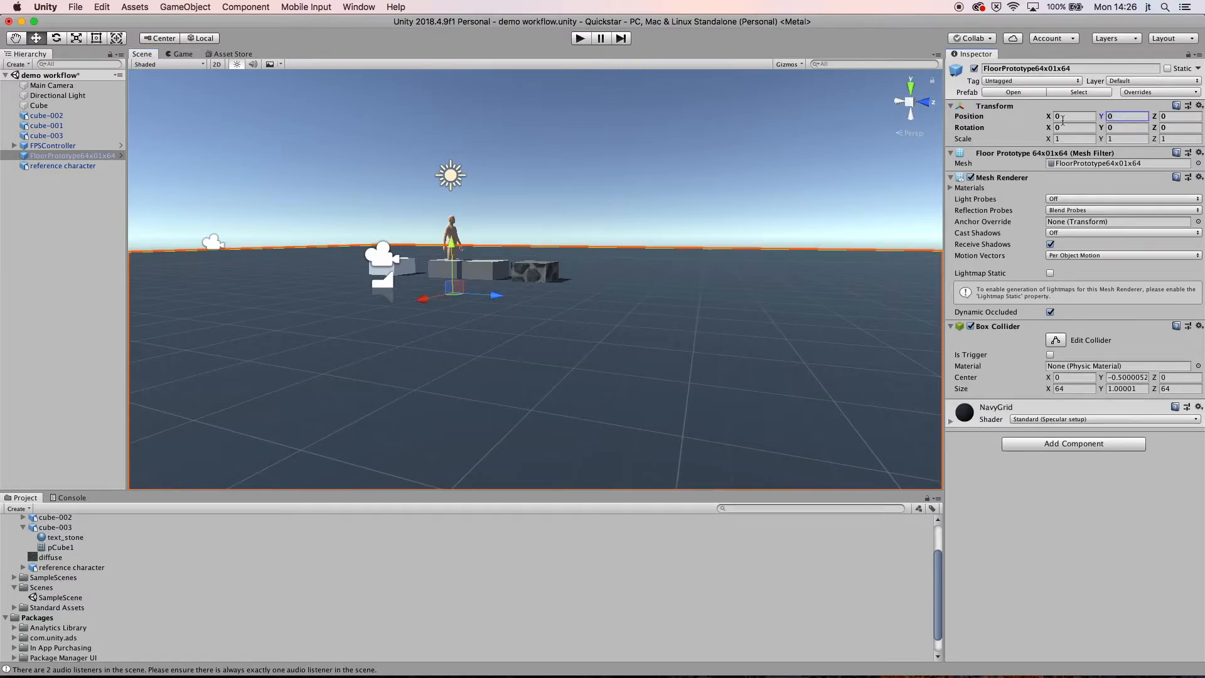
- Spread the four cubes away from the character, with cube-003 at about Z 6.6, cube-002 at about X -4.2 and Cube at about Z -8.78
{"action": "left_click", "coordinate": [438, 268]}
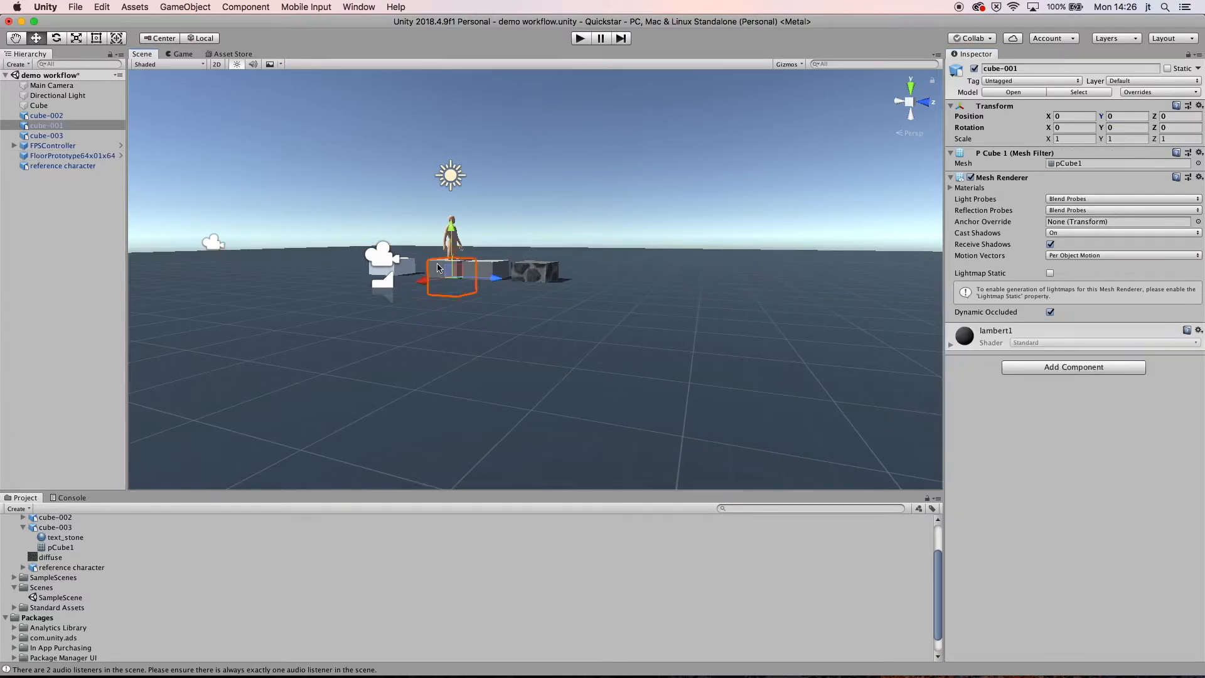
{"action": "left_click_drag", "start_coordinate": [496, 282], "coordinate": [119, 325]}
{"action": "left_click", "coordinate": [531, 274]}
{"action": "left_click_drag", "start_coordinate": [586, 282], "coordinate": [721, 298]}
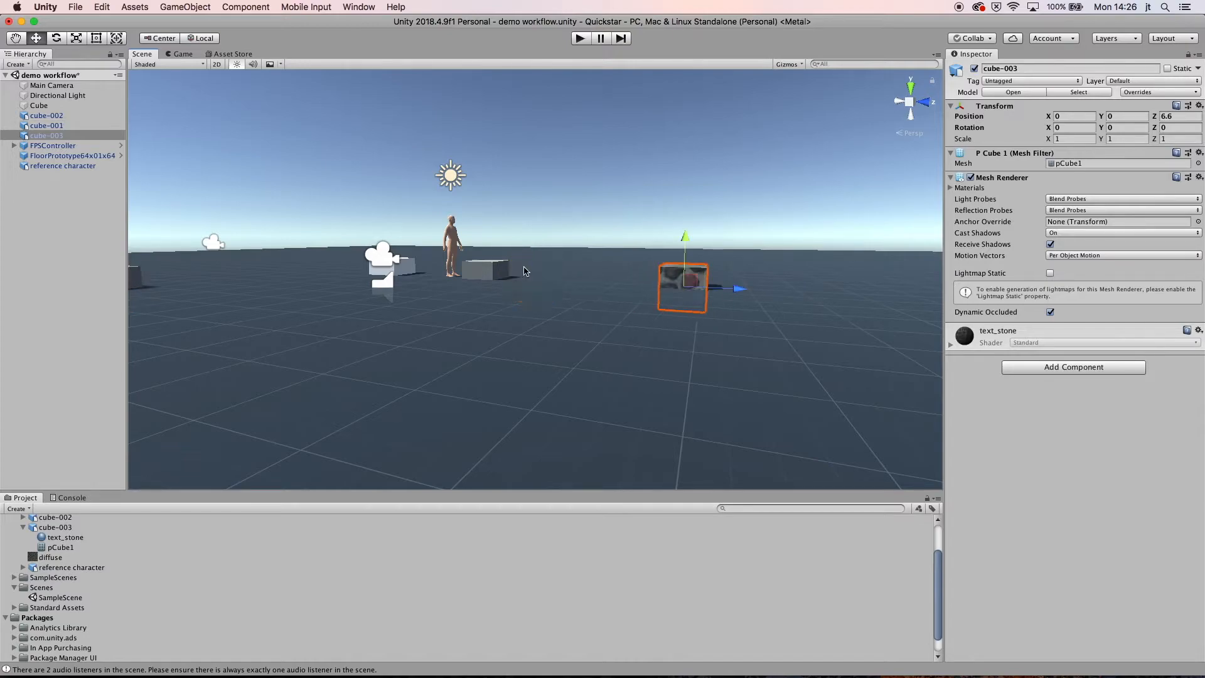
{"action": "left_click", "coordinate": [482, 274]}
{"action": "left_click_drag", "start_coordinate": [462, 286], "coordinate": [583, 248]}
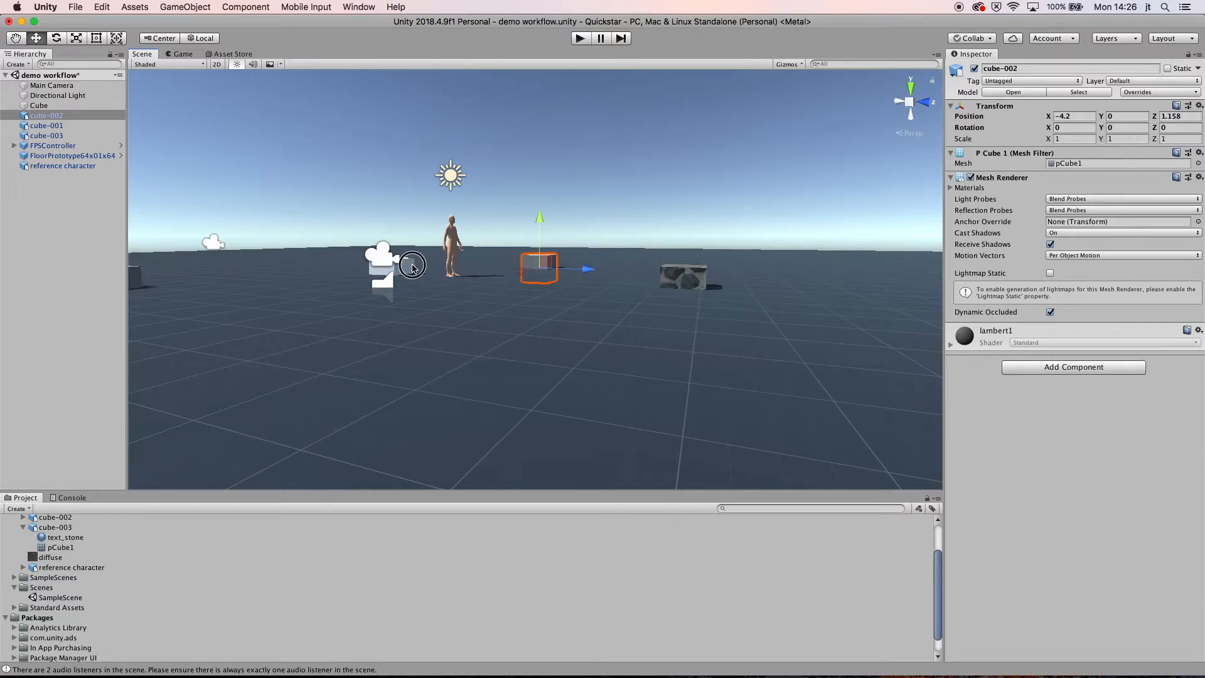
{"action": "left_click", "coordinate": [412, 268]}
{"action": "left_click_drag", "start_coordinate": [428, 276], "coordinate": [283, 273]}
- Play the scene and walk around the reference character to judge its scale against the cubes
{"action": "left_click", "coordinate": [578, 39]}
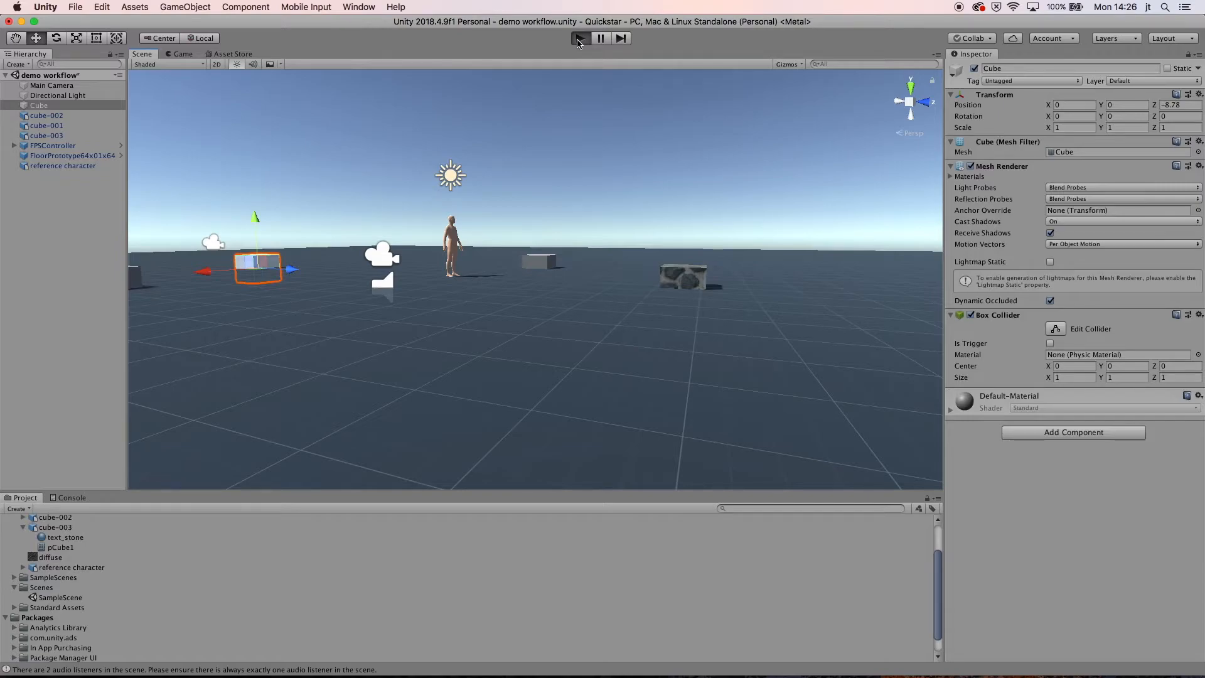
{"action": "left_click", "coordinate": [579, 39]}
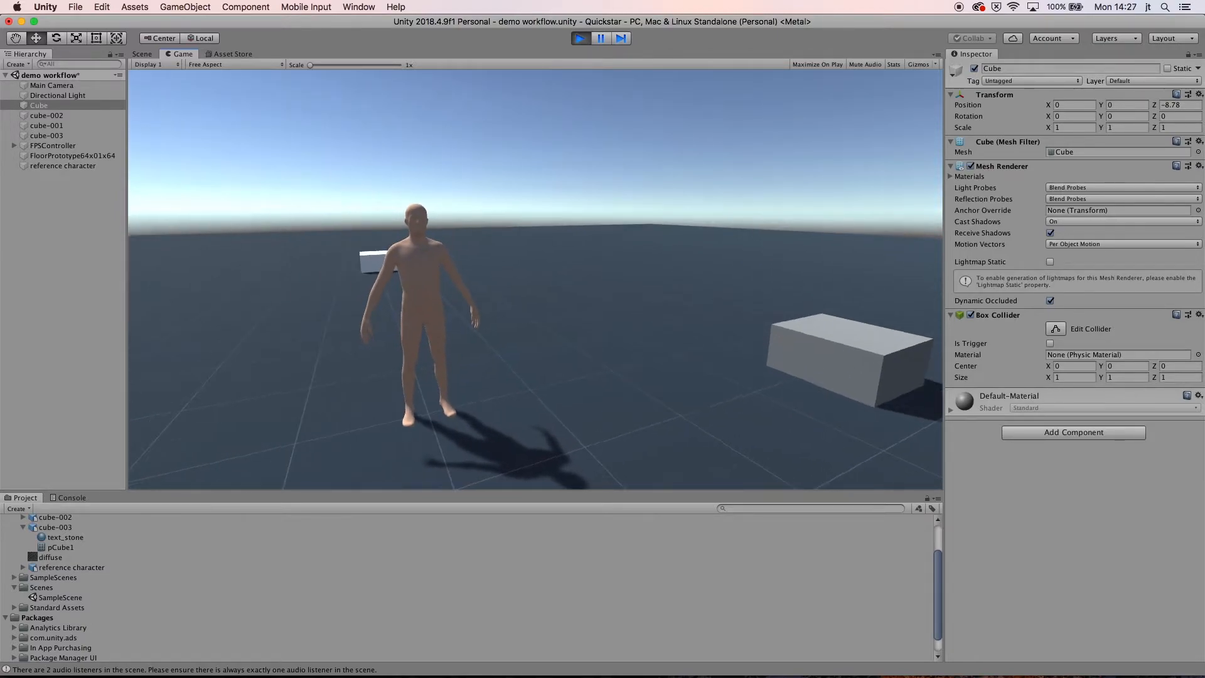
{"action": "key", "text": "w"}
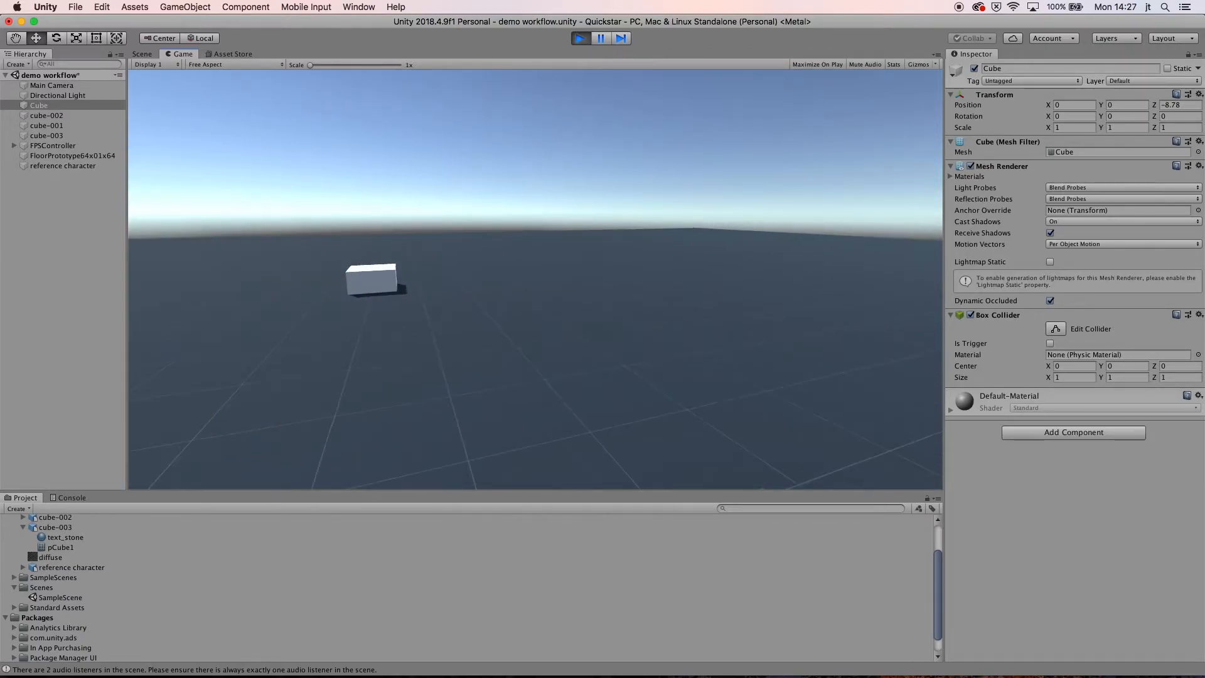
{"action": "key", "text": "s"}
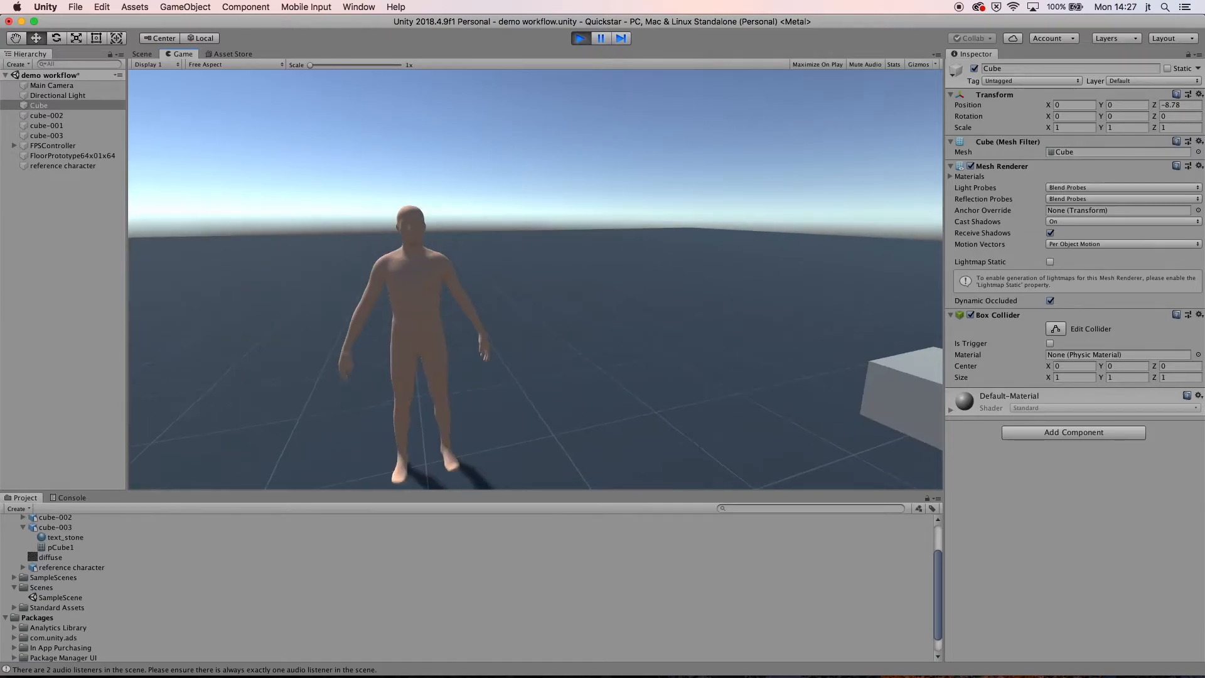
{"action": "key", "text": "w"}
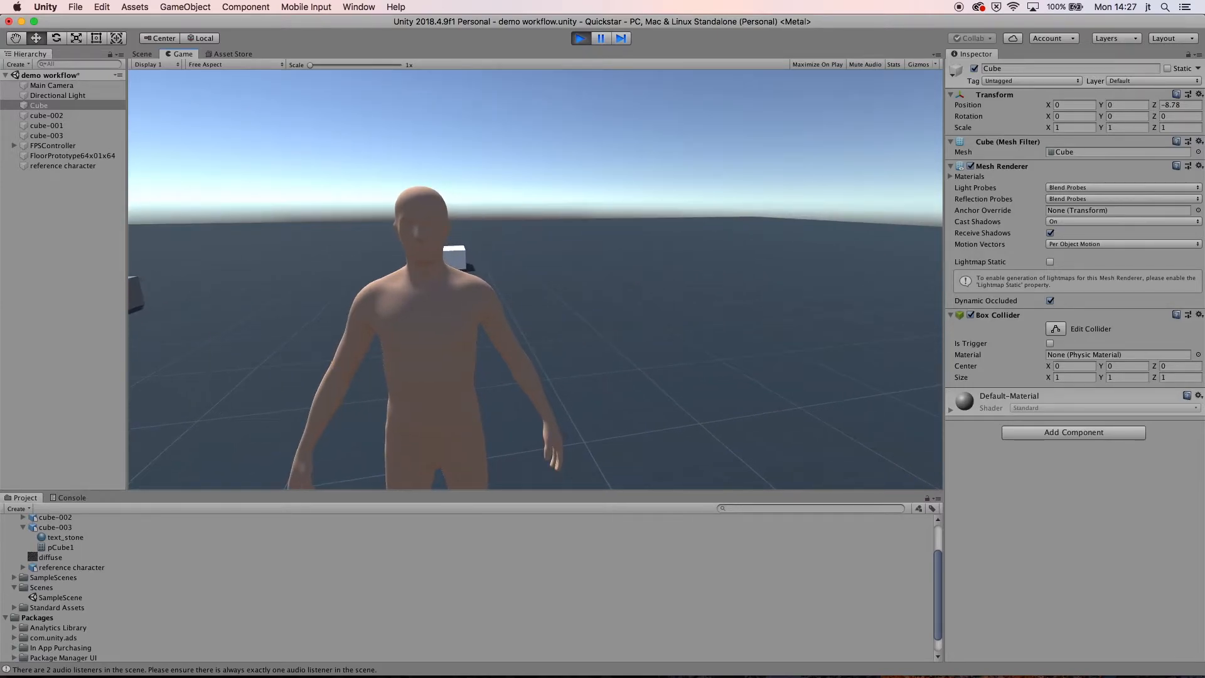
- Exit play mode and save the demo workflow scene
{"action": "left_click", "coordinate": [581, 39]}
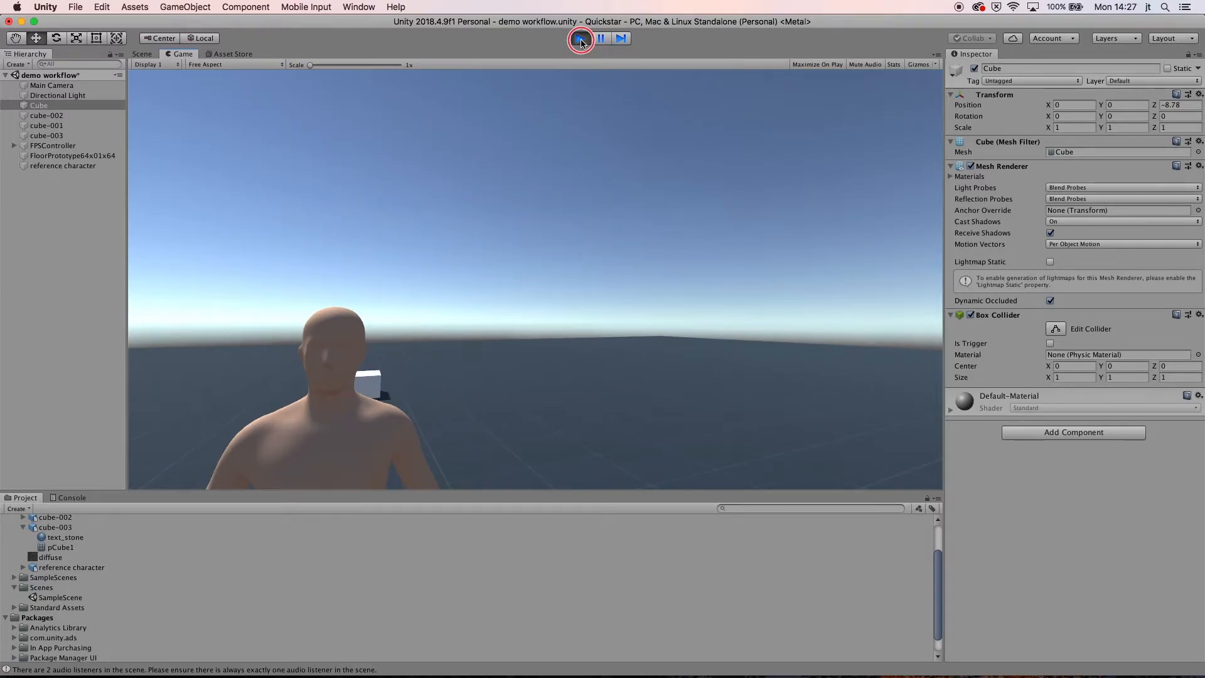
{"action": "key", "text": "super+s"}
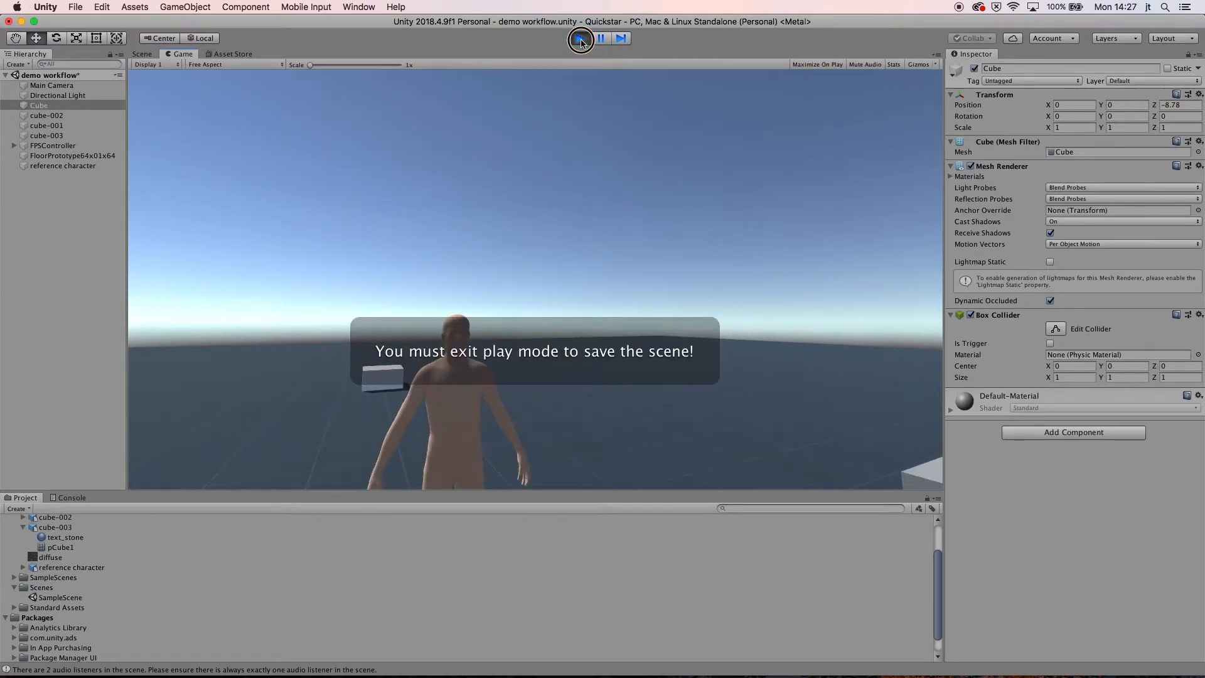
{"action": "left_click", "coordinate": [577, 40]}
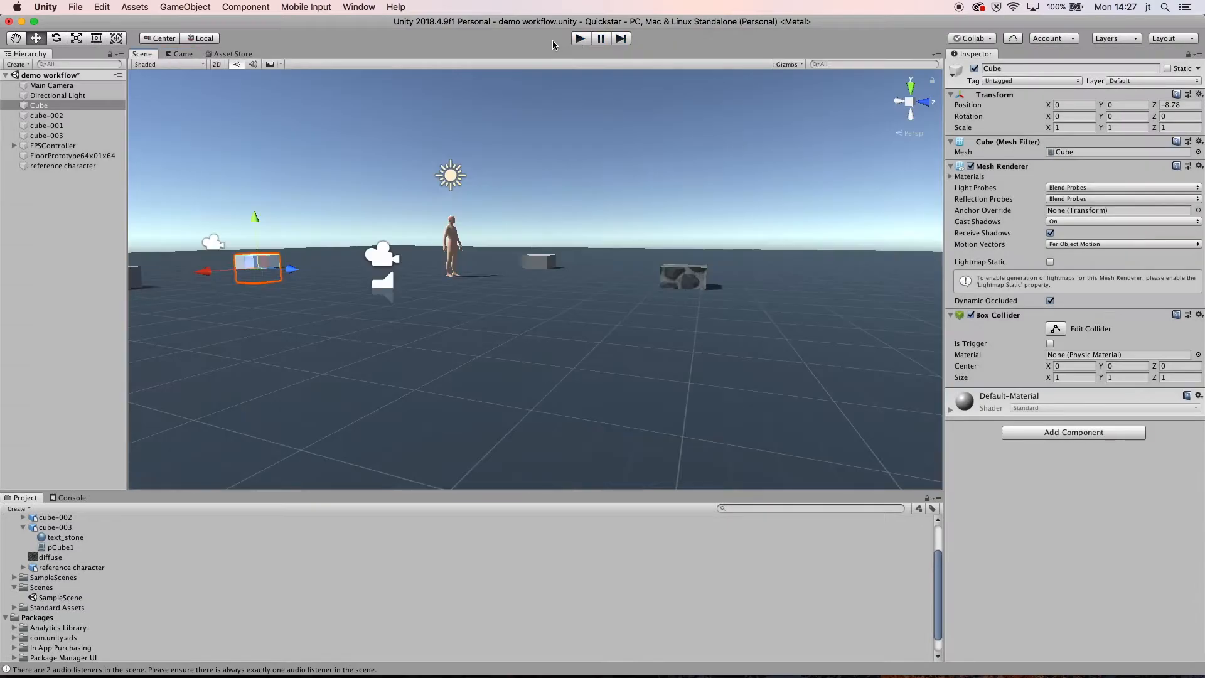
{"action": "key", "text": "super+s"}
- Switch to Maya and move the stone cube down about 50.6 cm, beneath the human body's feet
{"action": "key", "text": "super+Tab"}
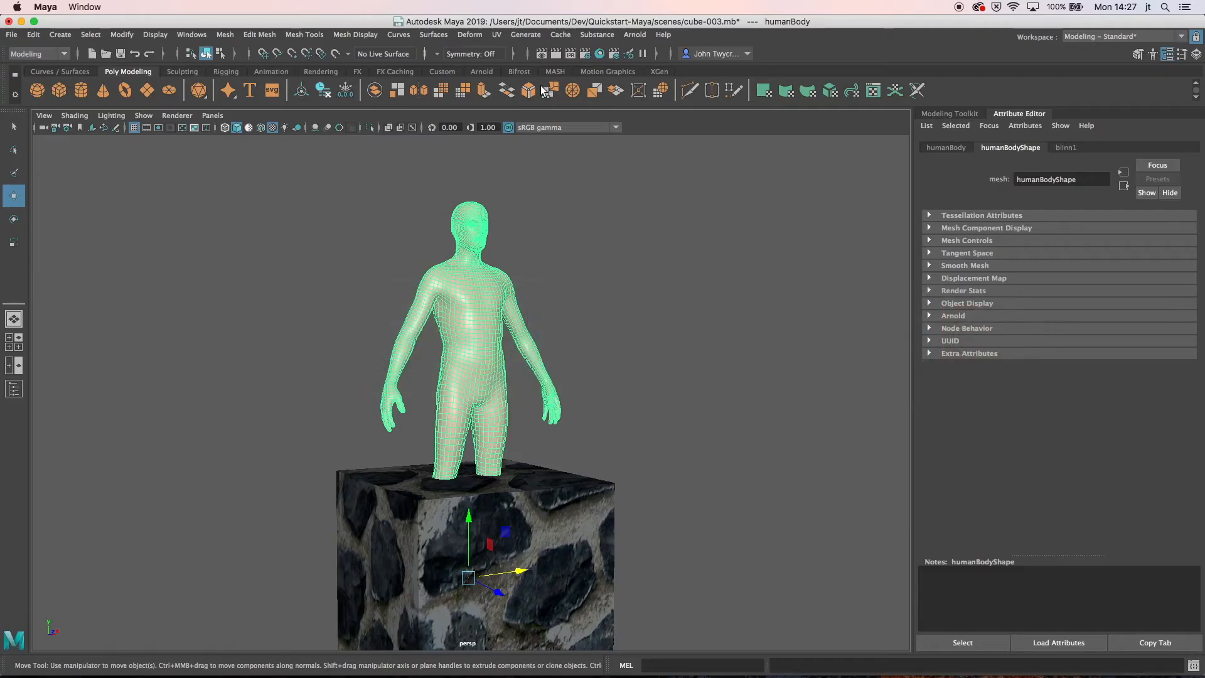
{"action": "scroll", "coordinate": [601, 425], "scroll_direction": "up", "scroll_amount": 5}
{"action": "scroll", "coordinate": [601, 425], "scroll_direction": "down", "scroll_amount": 5}
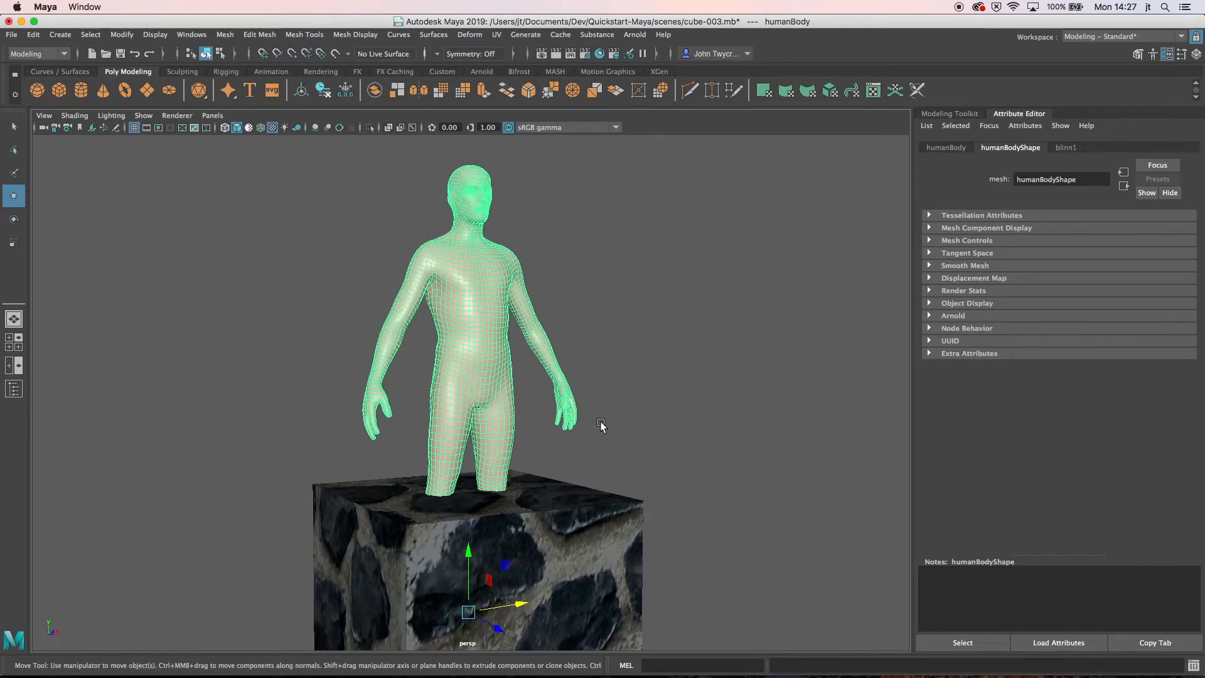
{"action": "left_click_drag", "start_coordinate": [601, 425], "coordinate": [582, 486], "text": "alt"}
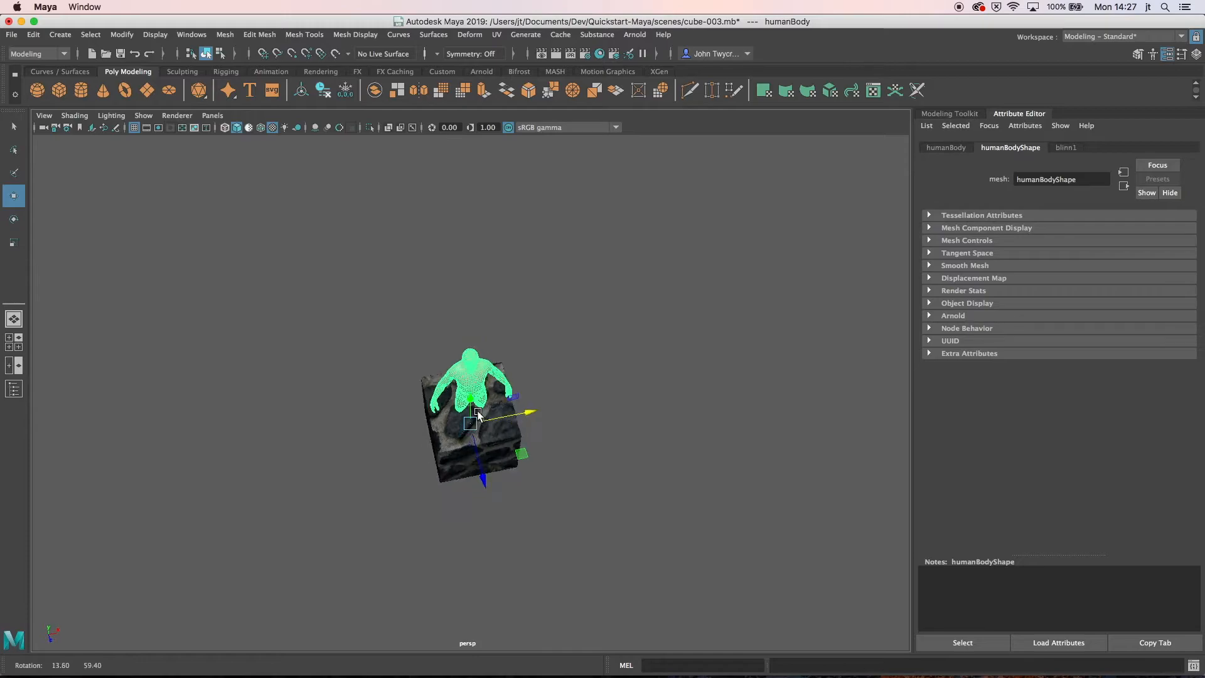
{"action": "left_click_drag", "start_coordinate": [473, 401], "coordinate": [474, 423]}
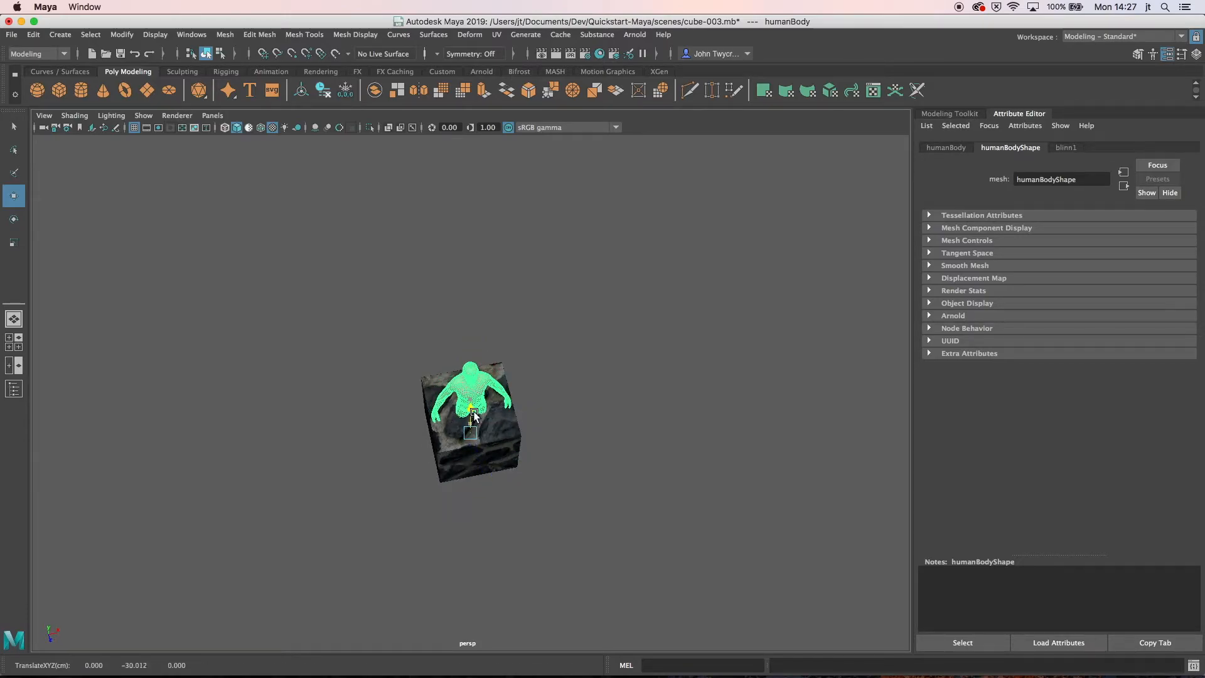
{"action": "left_click", "coordinate": [509, 442]}
{"action": "left_click_drag", "start_coordinate": [602, 416], "coordinate": [618, 378], "text": "alt"}
{"action": "left_click", "coordinate": [469, 413]}
{"action": "left_click_drag", "start_coordinate": [469, 414], "coordinate": [476, 449]}
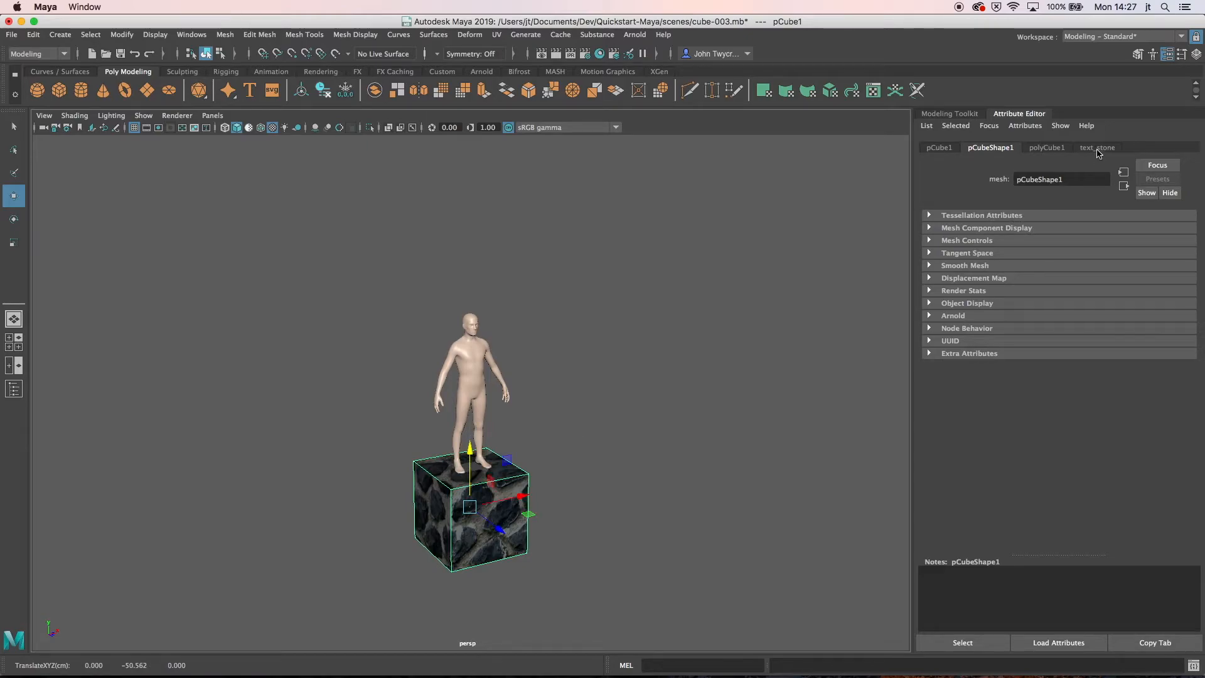
- Set the stone cube's Translate Y to exactly -50 and save the cube-003 scene
{"action": "left_click", "coordinate": [1054, 149]}
{"action": "left_click", "coordinate": [941, 149]}
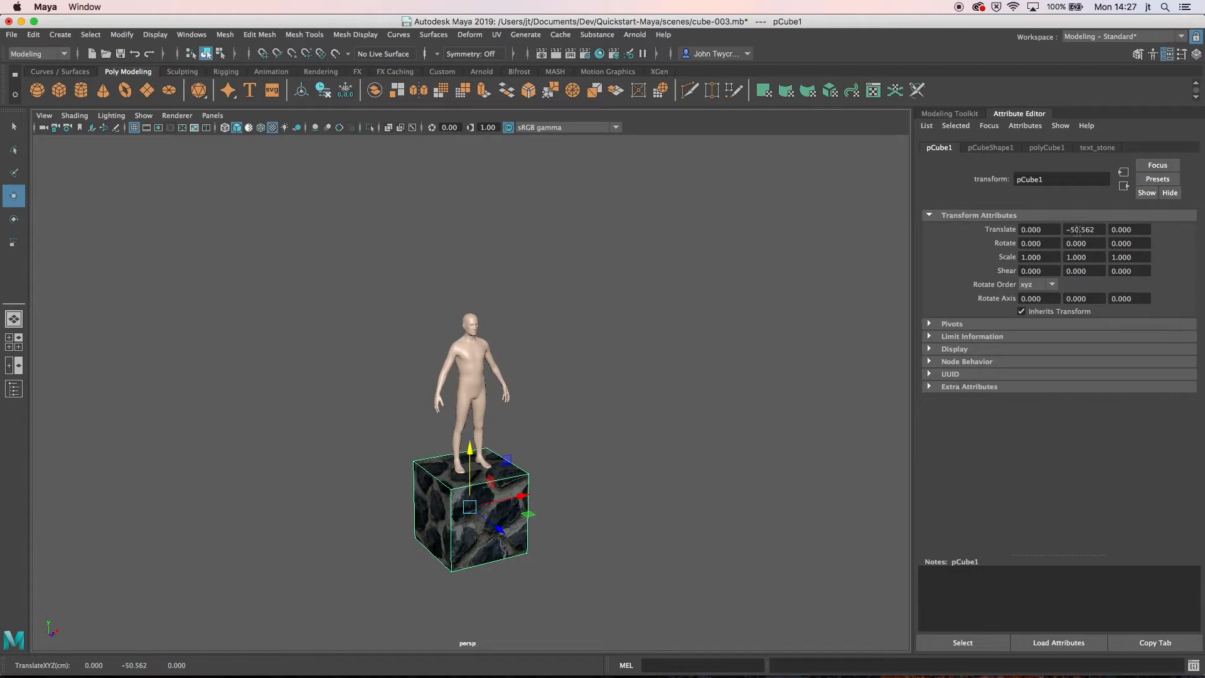
{"action": "left_click_drag", "start_coordinate": [1099, 230], "coordinate": [1060, 230]}
{"action": "type", "text": "-50"}
{"action": "key", "text": "Return"}
{"action": "left_click_drag", "start_coordinate": [683, 384], "coordinate": [663, 417], "text": "alt"}
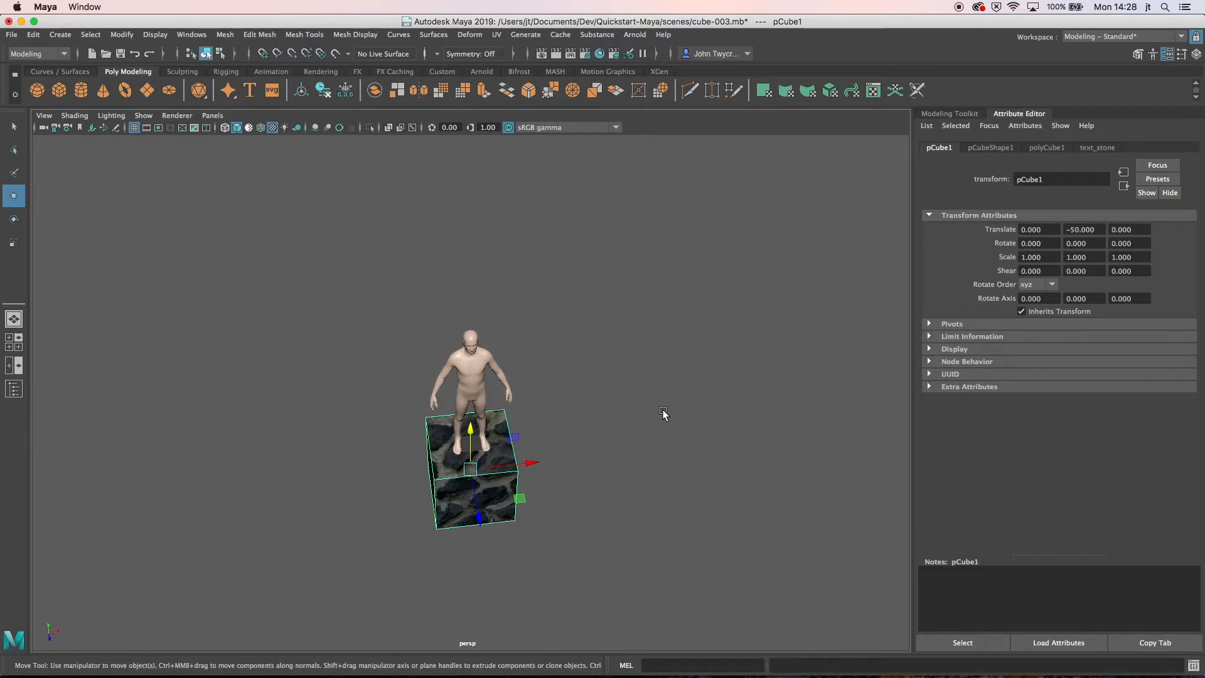
{"action": "key", "text": "super+s"}
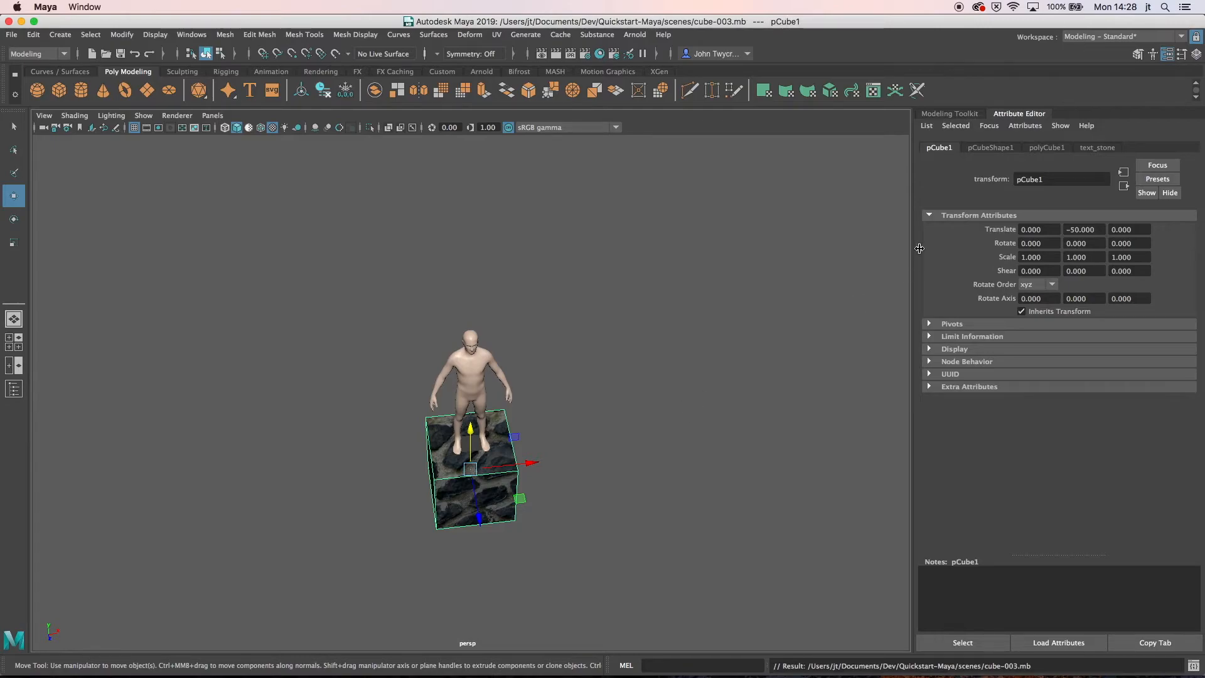
- Scale the stone cube to 4 in X and 200 in Z, forming a long path under the human body
{"action": "left_click", "coordinate": [1051, 257]}
{"action": "left_click_drag", "start_coordinate": [1042, 258], "coordinate": [1008, 258]}
{"action": "type", "text": "4"}
{"action": "key", "text": "Tab"}
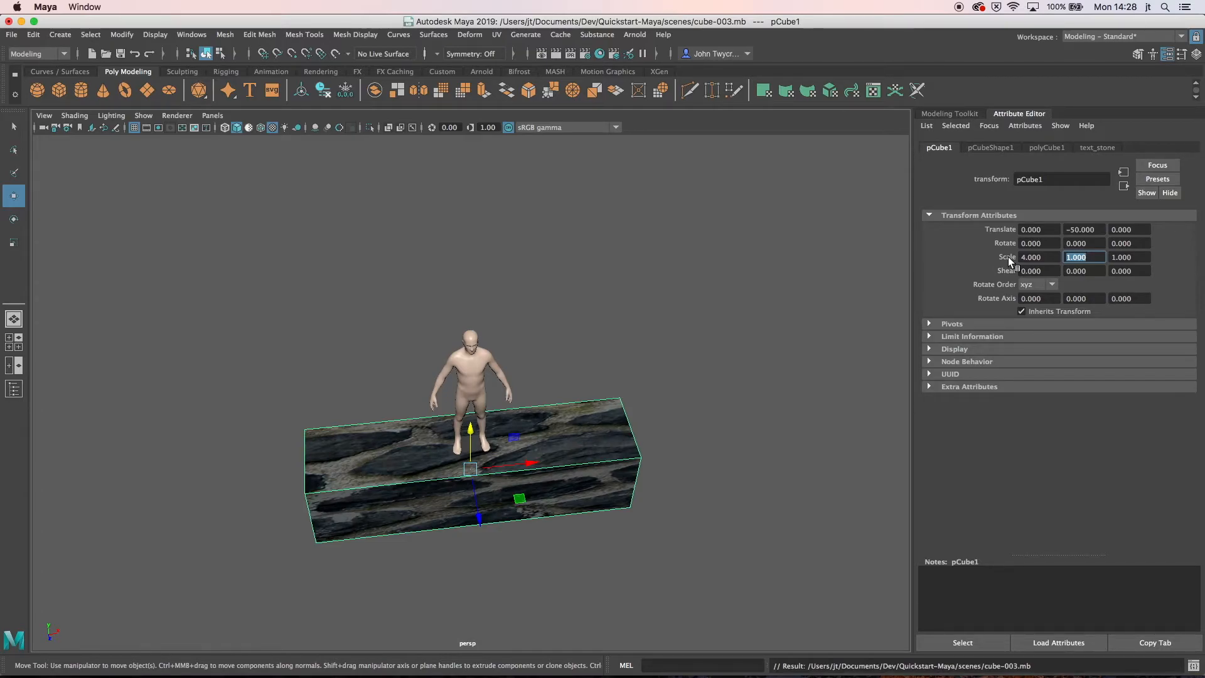
{"action": "key", "text": "Tab"}
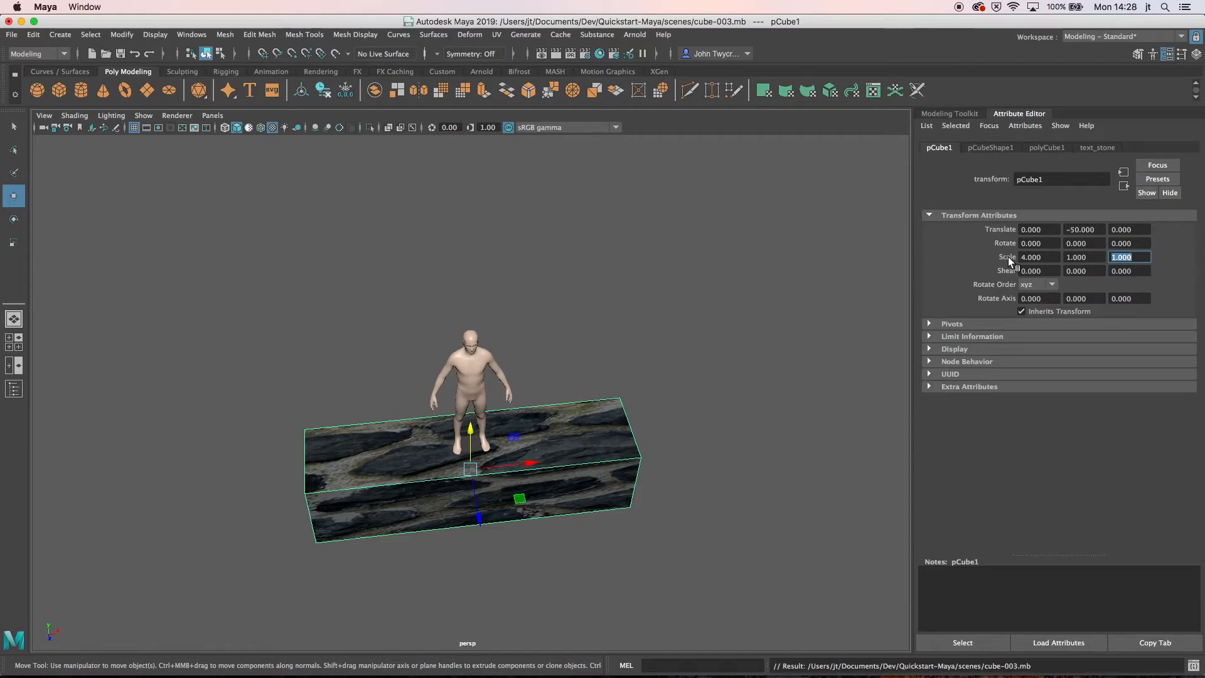
{"action": "type", "text": "200"}
{"action": "key", "text": "Return"}
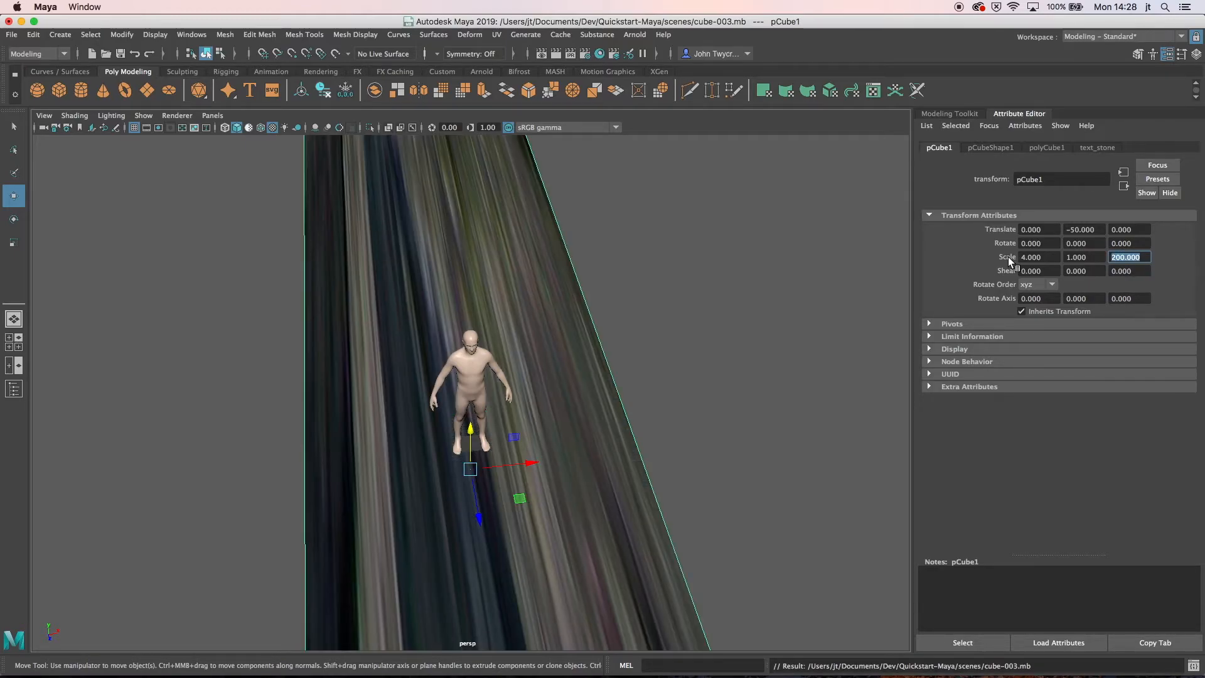
{"action": "left_click_drag", "start_coordinate": [704, 369], "coordinate": [675, 296], "text": "alt"}
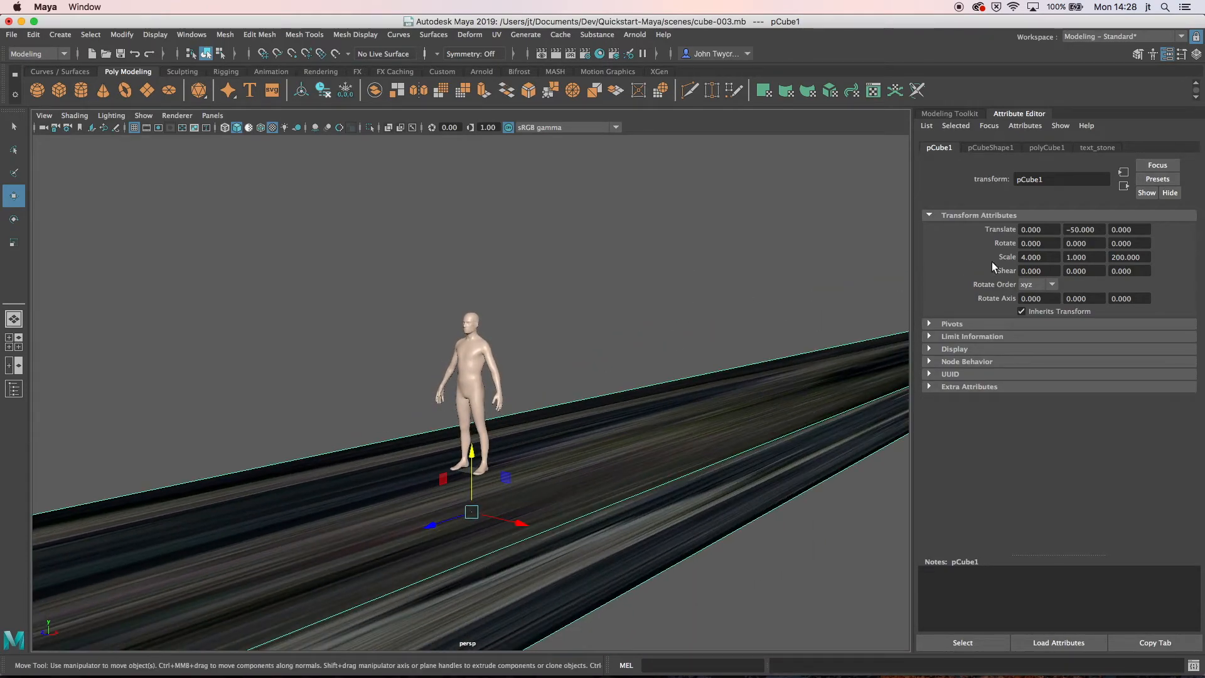
- Set the Repeat UV of the stone material's color texture to 4 in U and 200 in V
{"action": "left_click", "coordinate": [1103, 148]}
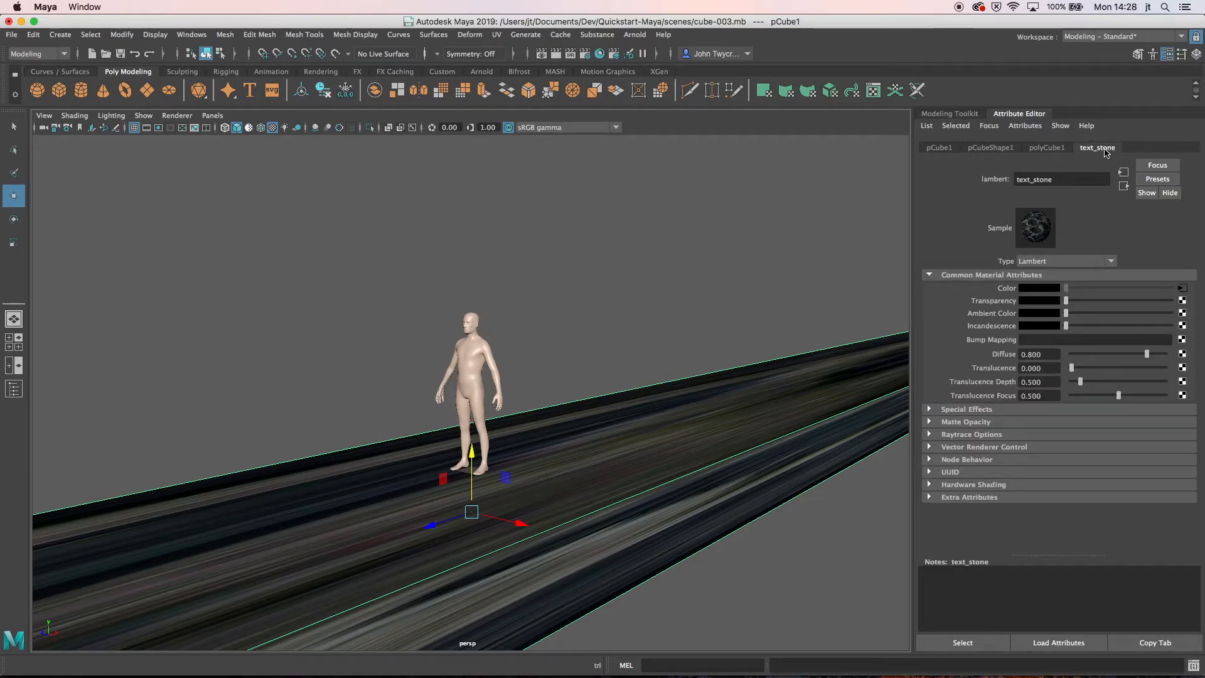
{"action": "left_click", "coordinate": [1183, 288]}
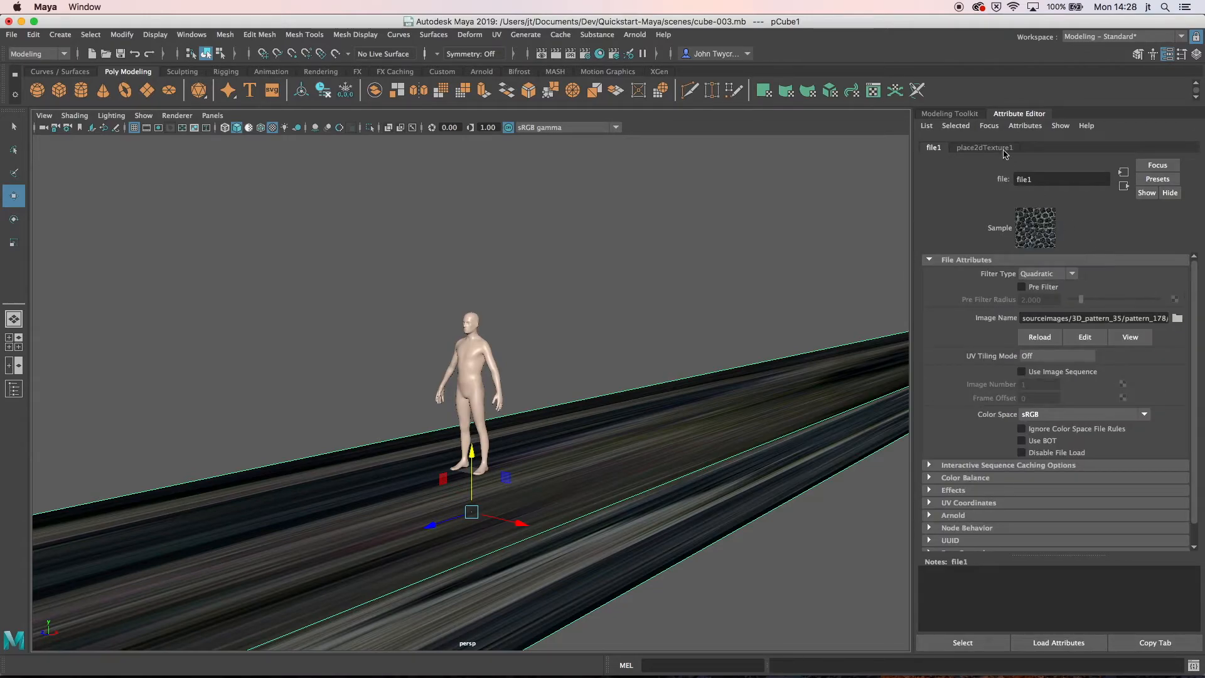
{"action": "left_click", "coordinate": [973, 149]}
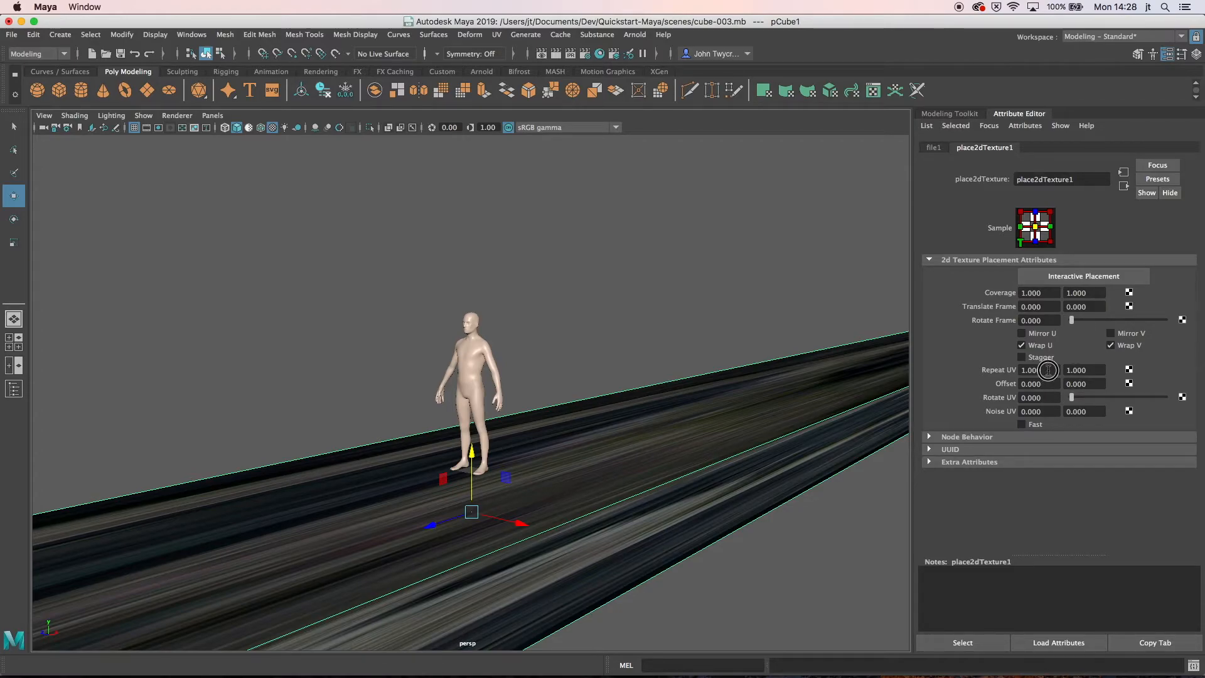
{"action": "left_click", "coordinate": [1017, 370]}
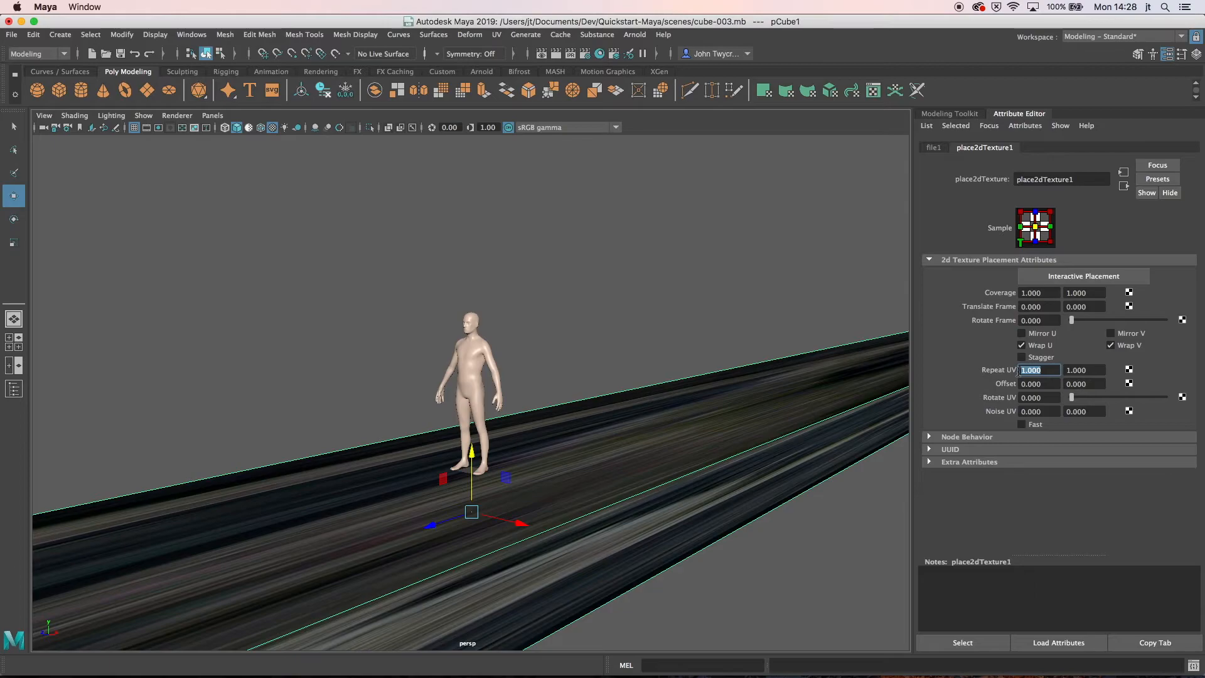
{"action": "type", "text": "4"}
{"action": "key", "text": "Tab"}
{"action": "key", "text": "Return"}
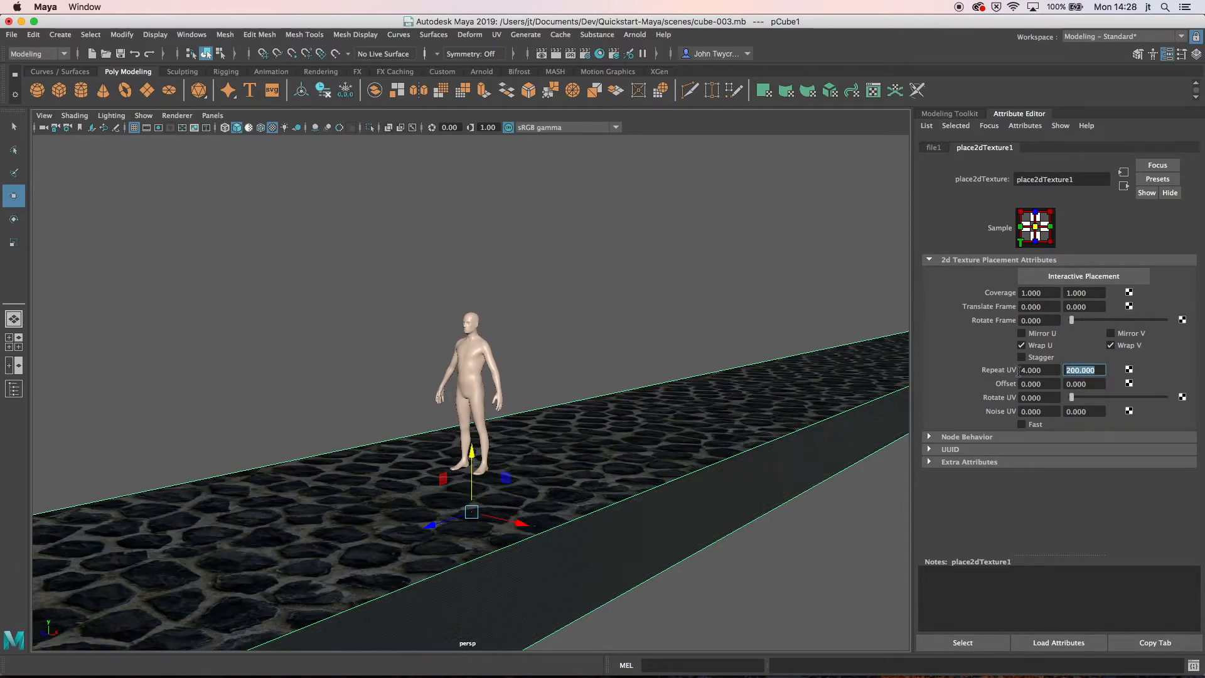
- Save the cube-003 scene using the save options with Incremental save enabled
{"action": "left_click_drag", "start_coordinate": [707, 379], "coordinate": [767, 372], "text": "alt"}
{"action": "key", "text": "super+s"}
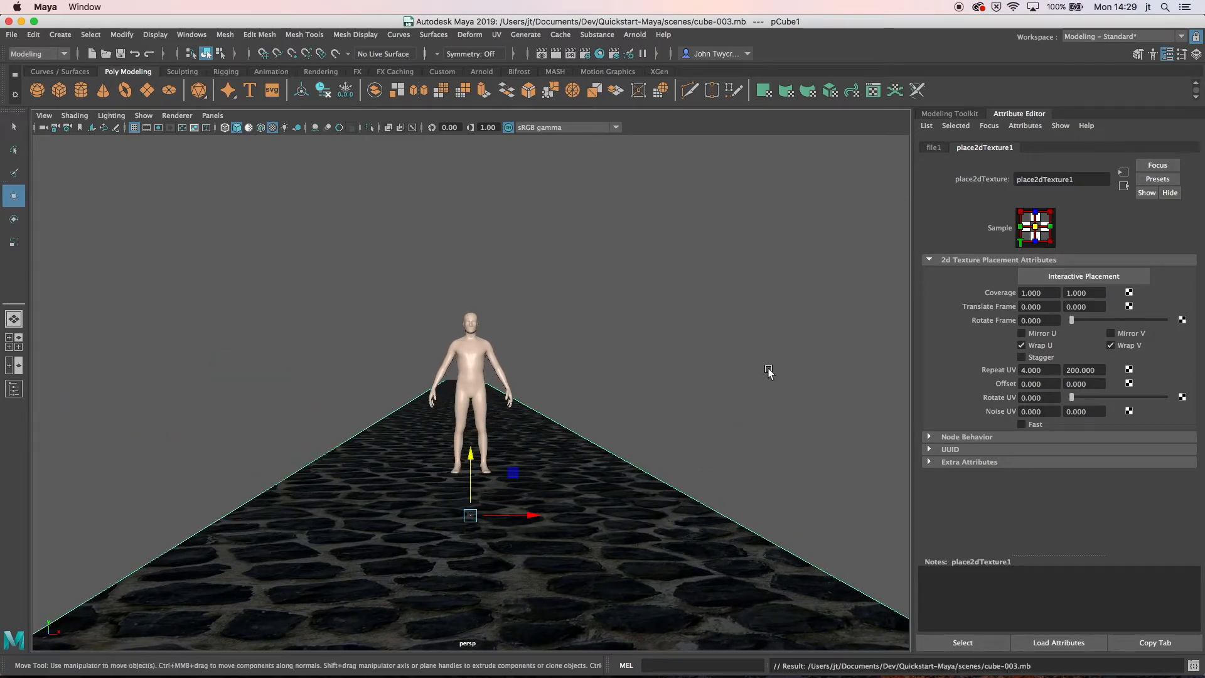
{"action": "left_click", "coordinate": [12, 35]}
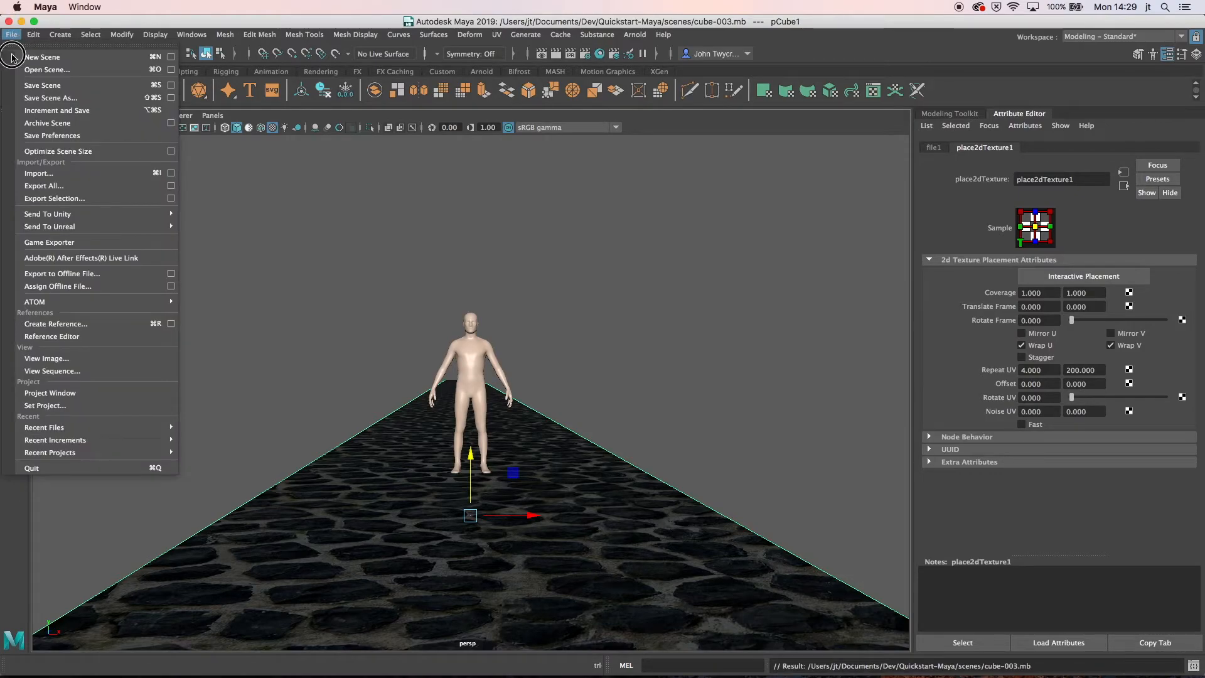
{"action": "left_click", "coordinate": [171, 86]}
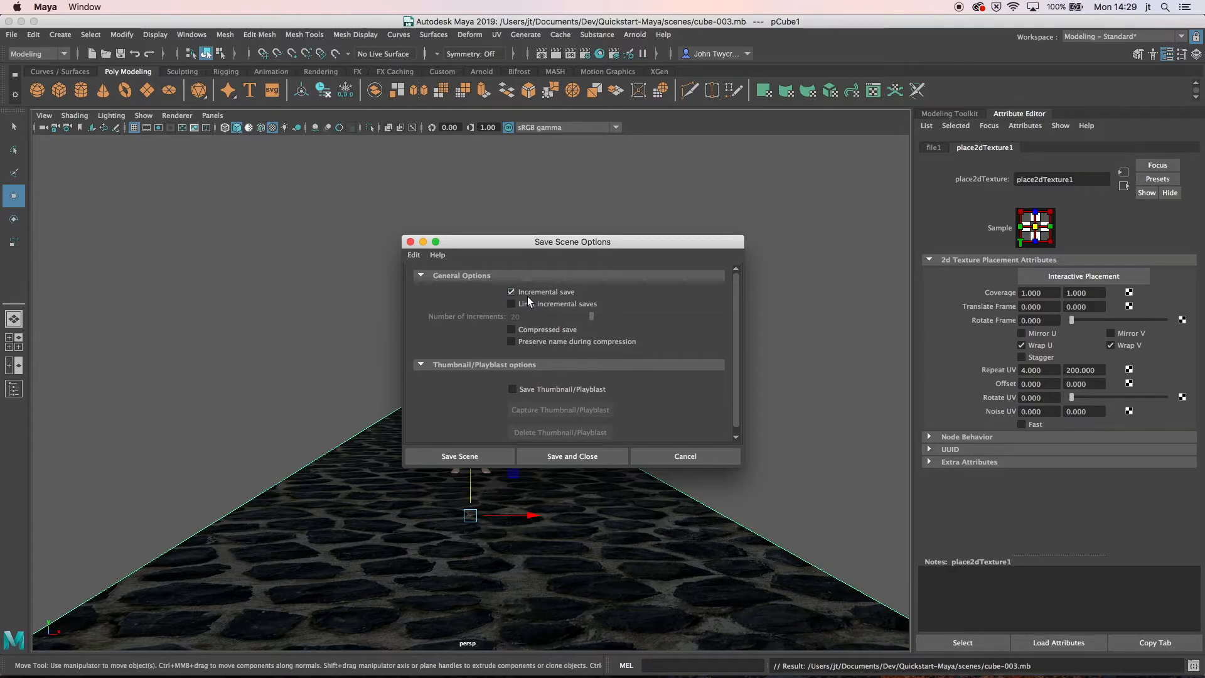
{"action": "left_click", "coordinate": [481, 456]}
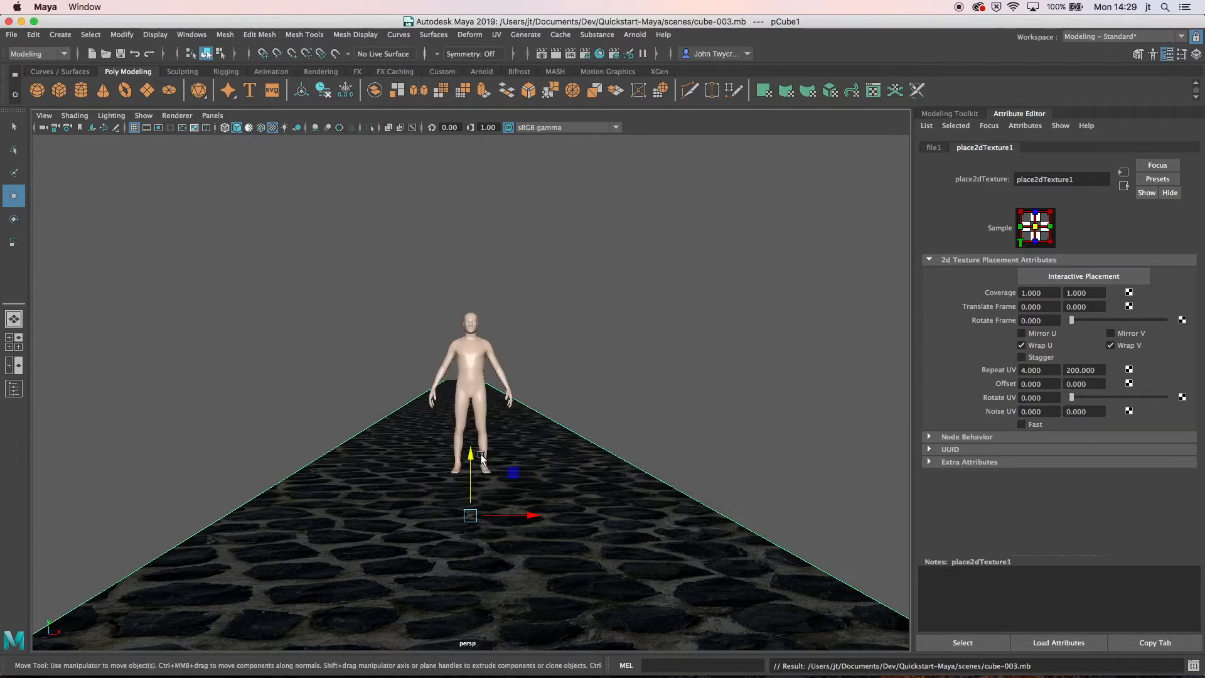
- Create a default polygon cube and move it to about -78.5 cm in X and 19.5 cm in Y, beside the human body
{"action": "left_click_drag", "start_coordinate": [621, 396], "coordinate": [575, 379], "text": "alt"}
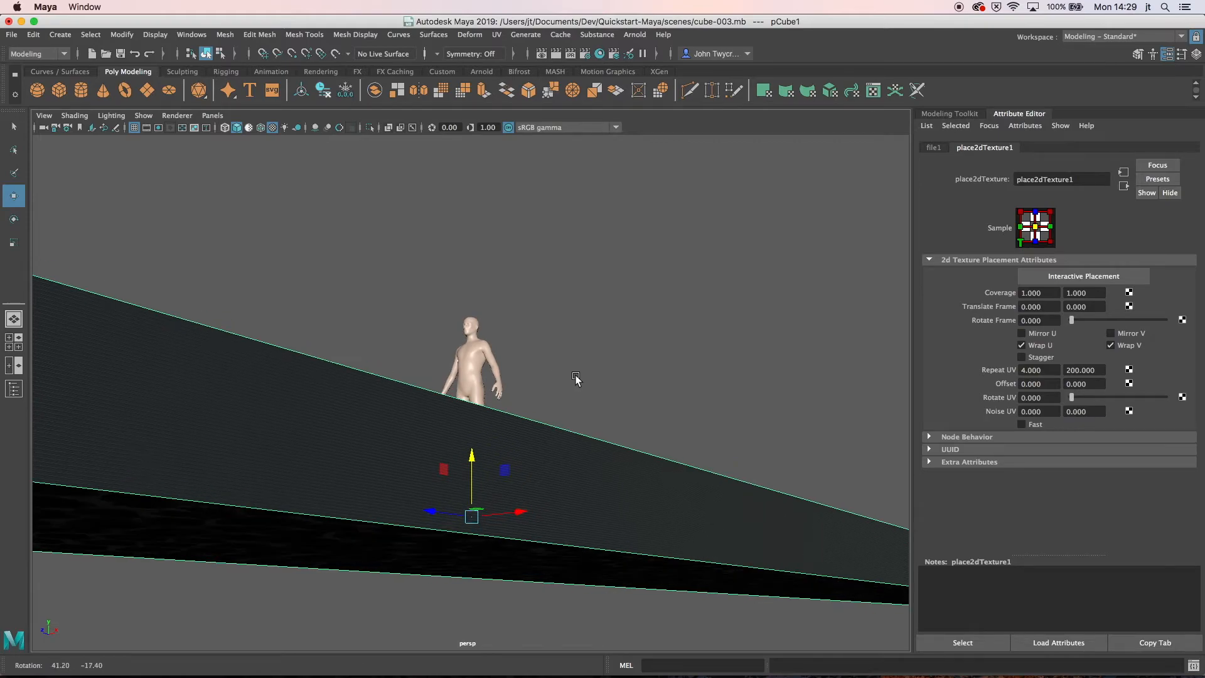
{"action": "left_click_drag", "start_coordinate": [541, 475], "coordinate": [529, 474], "text": "alt"}
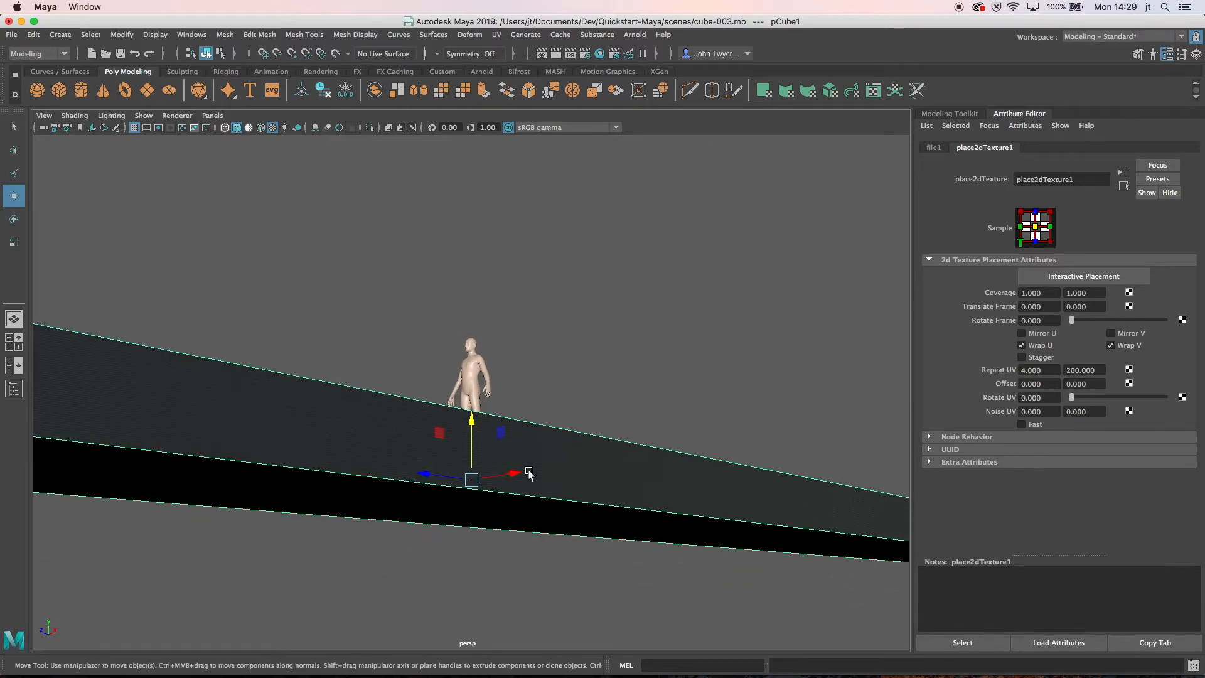
{"action": "scroll", "coordinate": [528, 473], "scroll_direction": "up", "scroll_amount": 5}
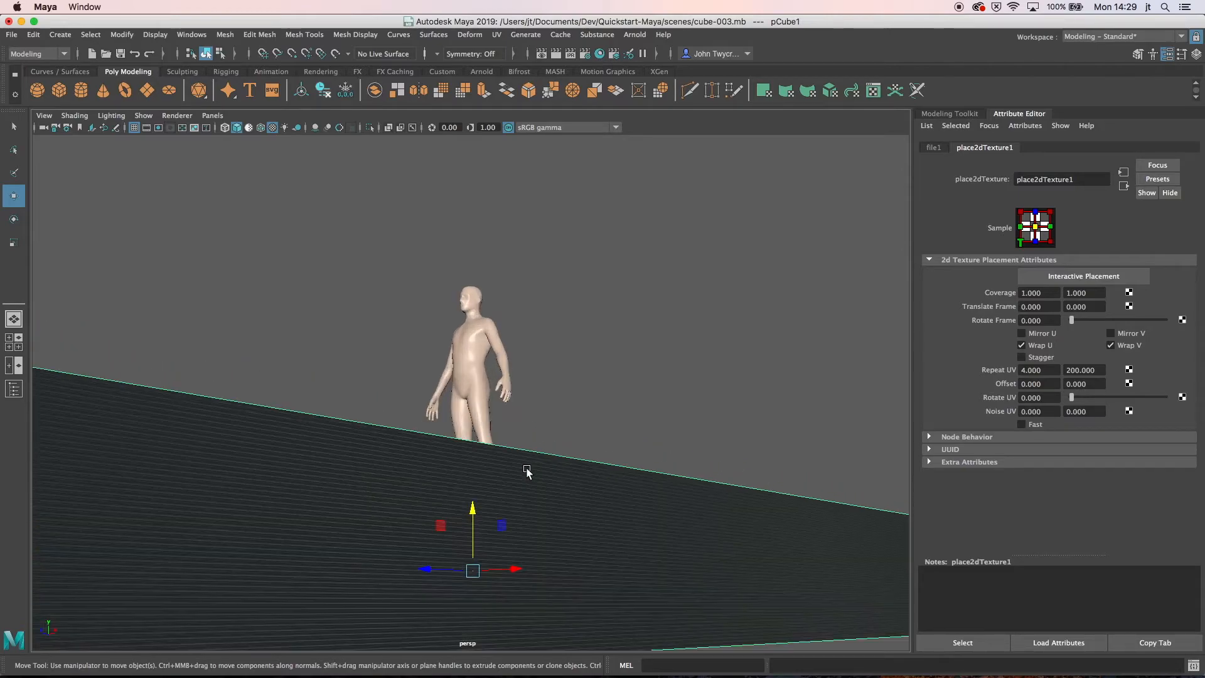
{"action": "left_click_drag", "start_coordinate": [526, 472], "coordinate": [588, 471], "text": "alt"}
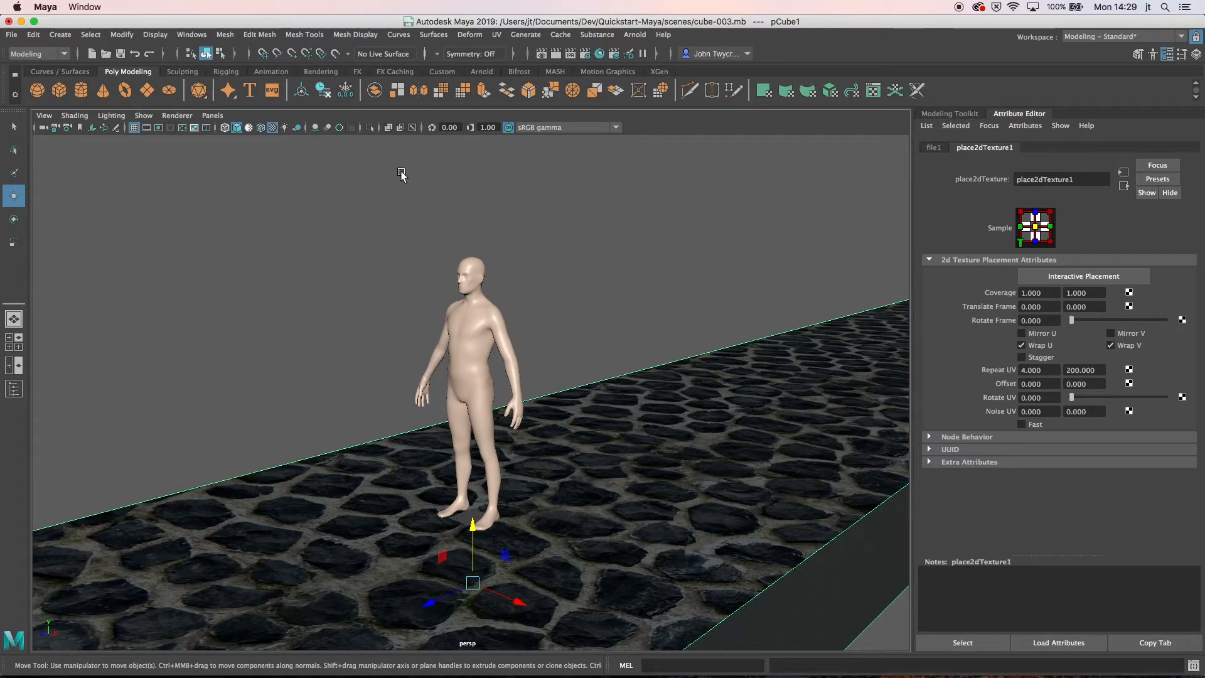
{"action": "left_click", "coordinate": [60, 91]}
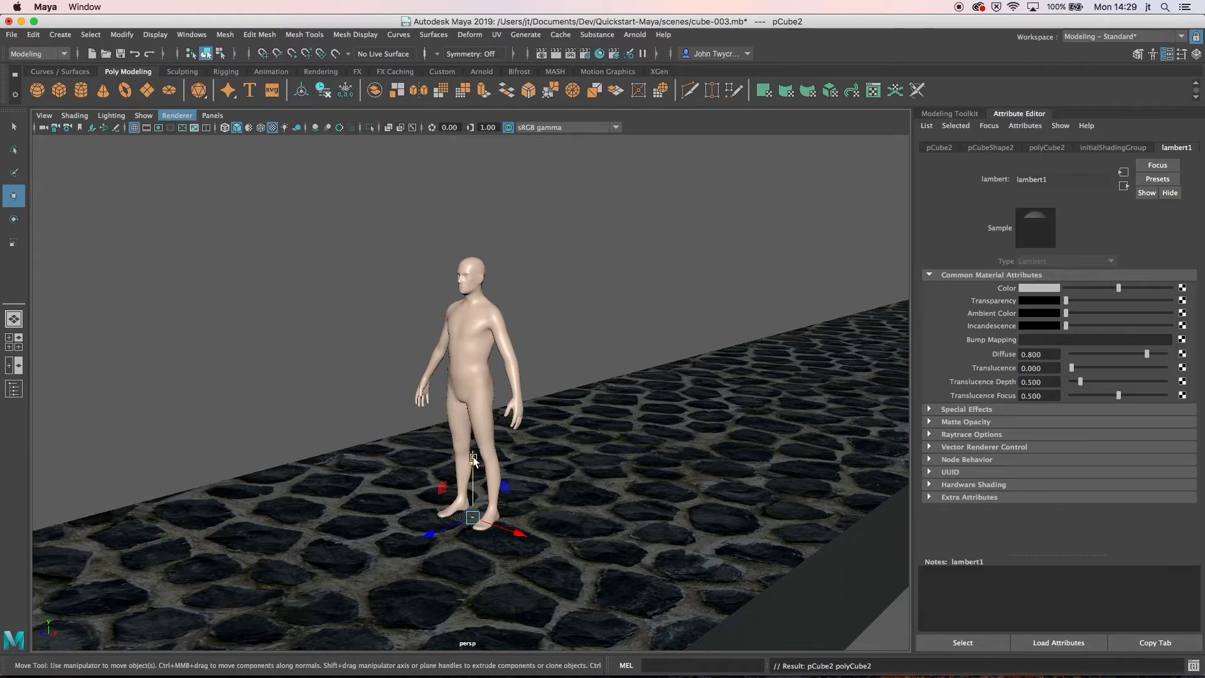
{"action": "left_click_drag", "start_coordinate": [474, 463], "coordinate": [475, 436]}
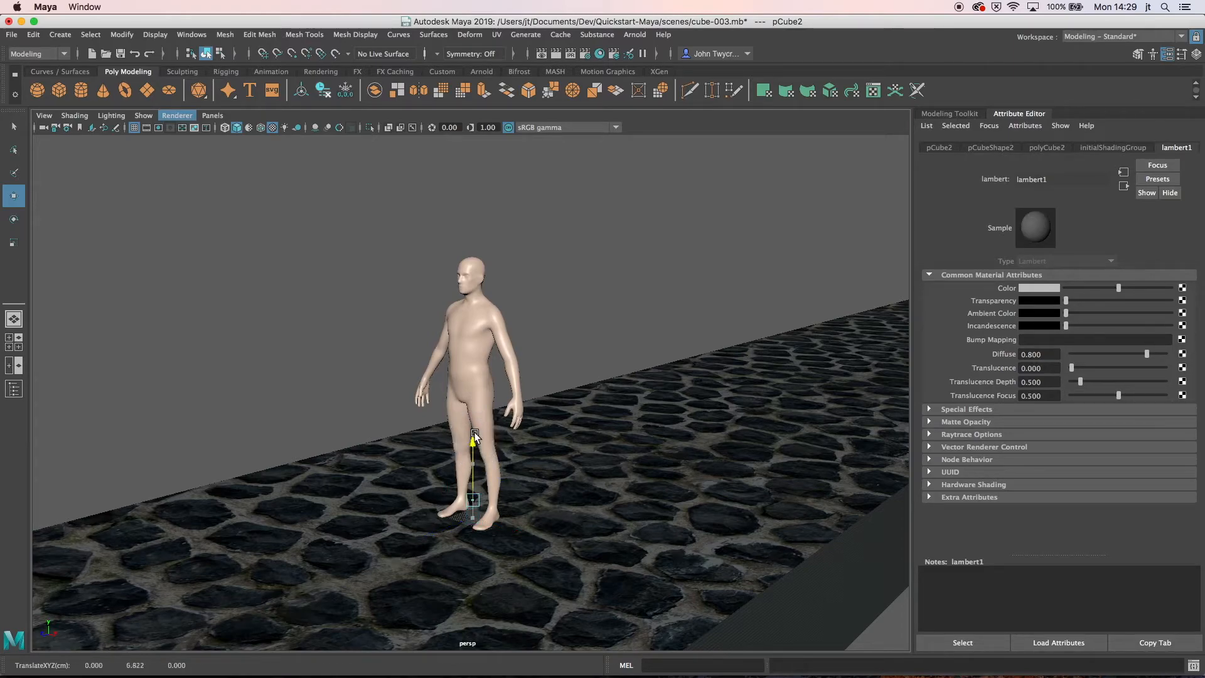
{"action": "left_click_drag", "start_coordinate": [512, 503], "coordinate": [266, 206]}
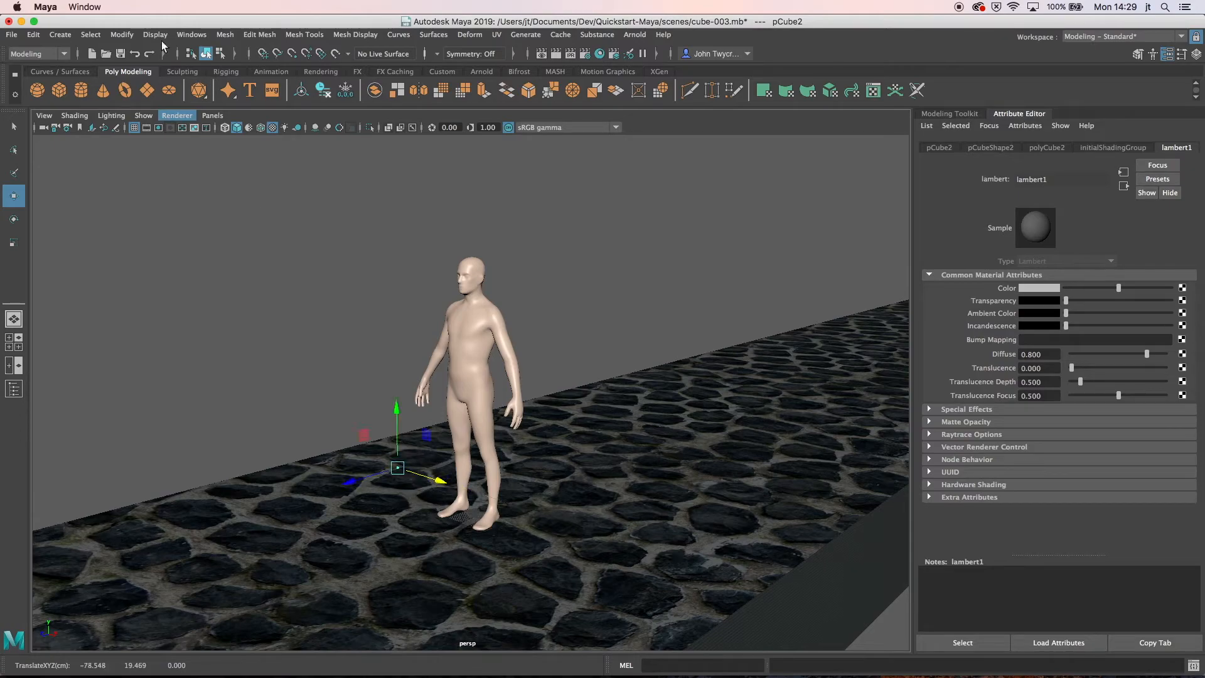
- Create a second polygon cube with width 100, height 300 and depth 1 as the start of a wall
{"action": "left_click", "coordinate": [60, 35]}
{"action": "mouse_move", "coordinate": [109, 82]}
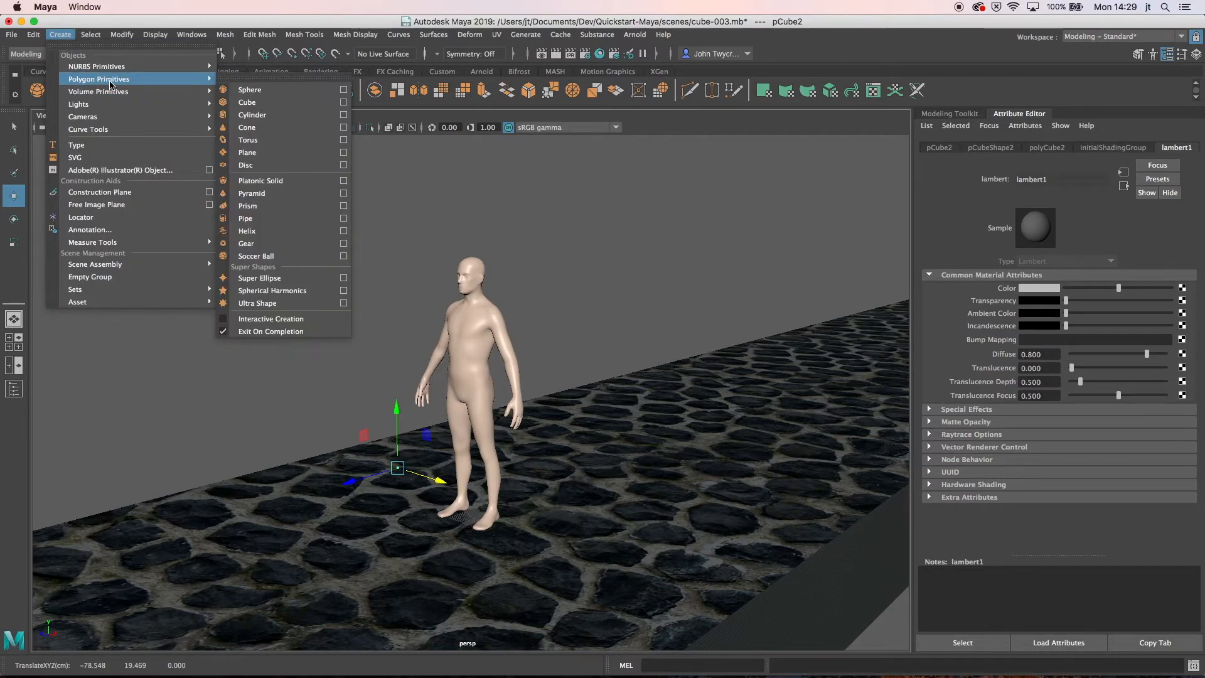
{"action": "left_click", "coordinate": [343, 102]}
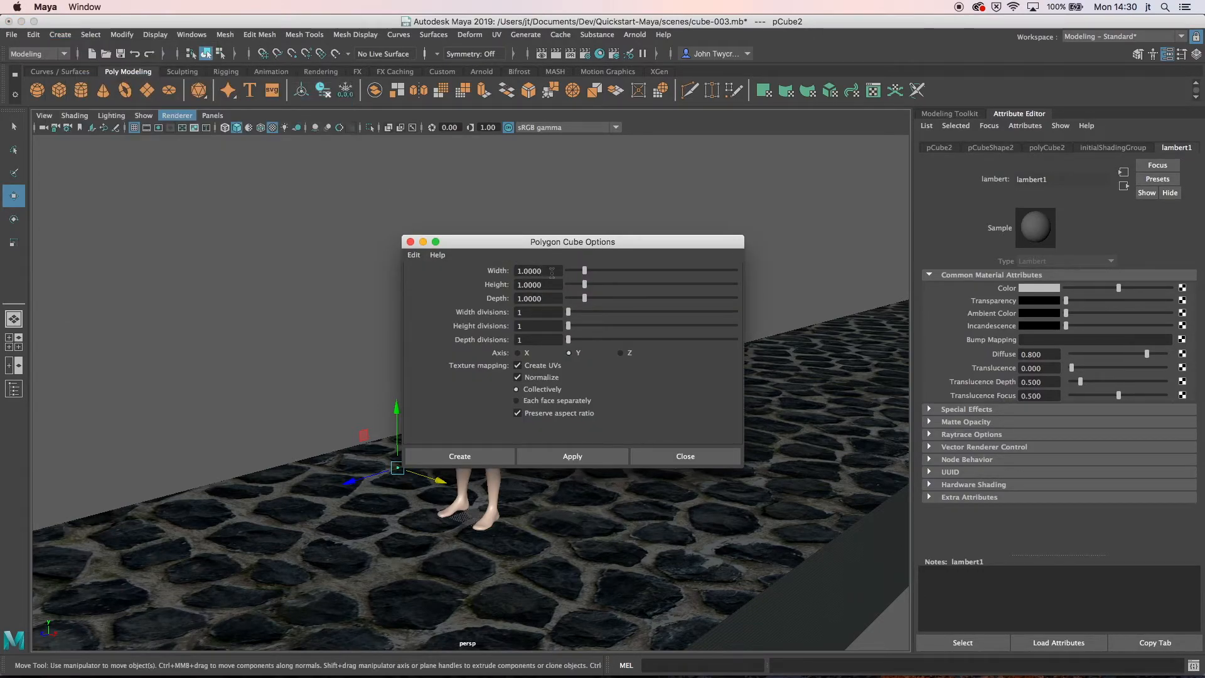
{"action": "left_click_drag", "start_coordinate": [553, 287], "coordinate": [514, 284]}
{"action": "type", "text": "30"}
{"action": "type", "text": "0"}
{"action": "left_click", "coordinate": [547, 271]}
{"action": "left_click_drag", "start_coordinate": [550, 271], "coordinate": [505, 274]}
{"action": "type", "text": "100"}
{"action": "key", "text": "Return"}
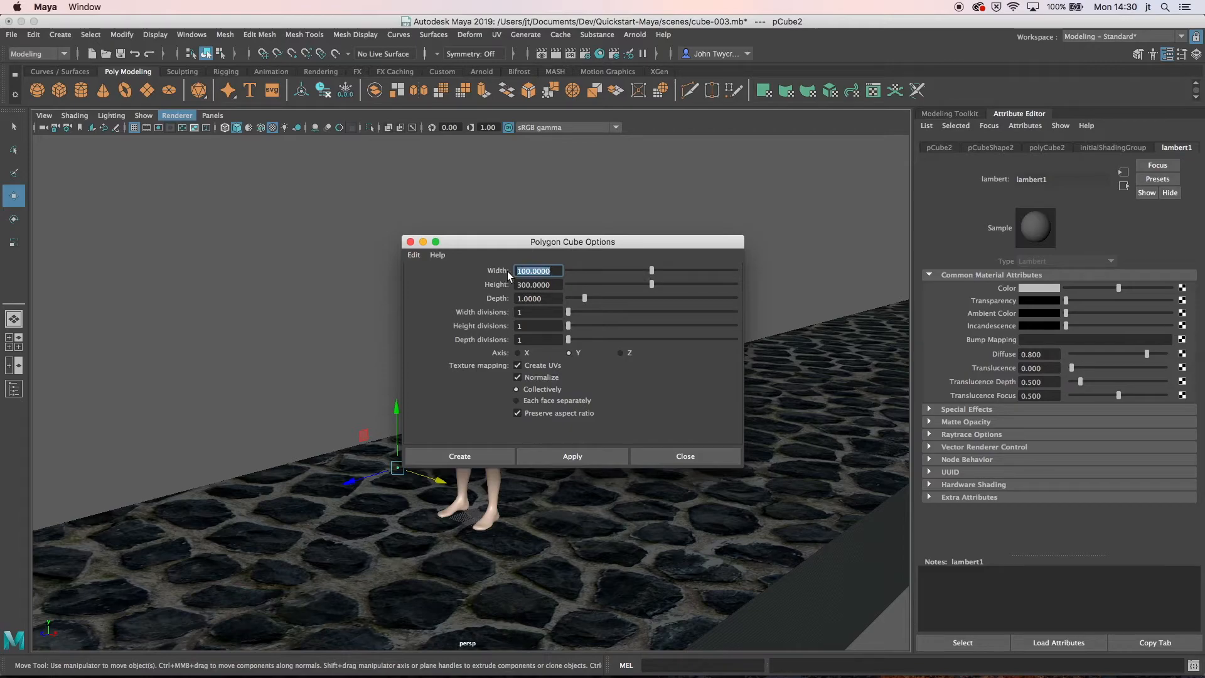
{"action": "left_click", "coordinate": [473, 454]}
{"action": "left_click", "coordinate": [411, 242]}
- Move the 300 cm tall slab up about 117.8 cm and to about -198.2 cm in X, onto the path's edge
{"action": "left_click_drag", "start_coordinate": [409, 243], "coordinate": [424, 304]}
{"action": "left_click", "coordinate": [428, 308]}
{"action": "left_click_drag", "start_coordinate": [473, 443], "coordinate": [488, 286]}
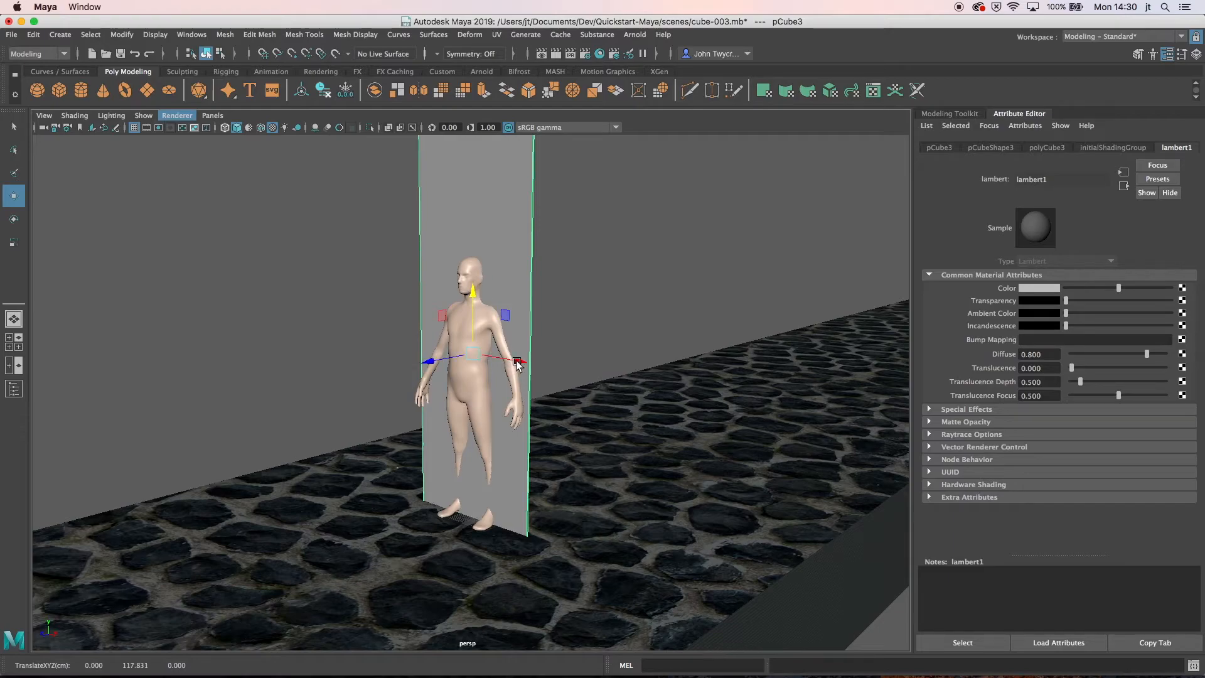
{"action": "left_click_drag", "start_coordinate": [518, 358], "coordinate": [326, 342]}
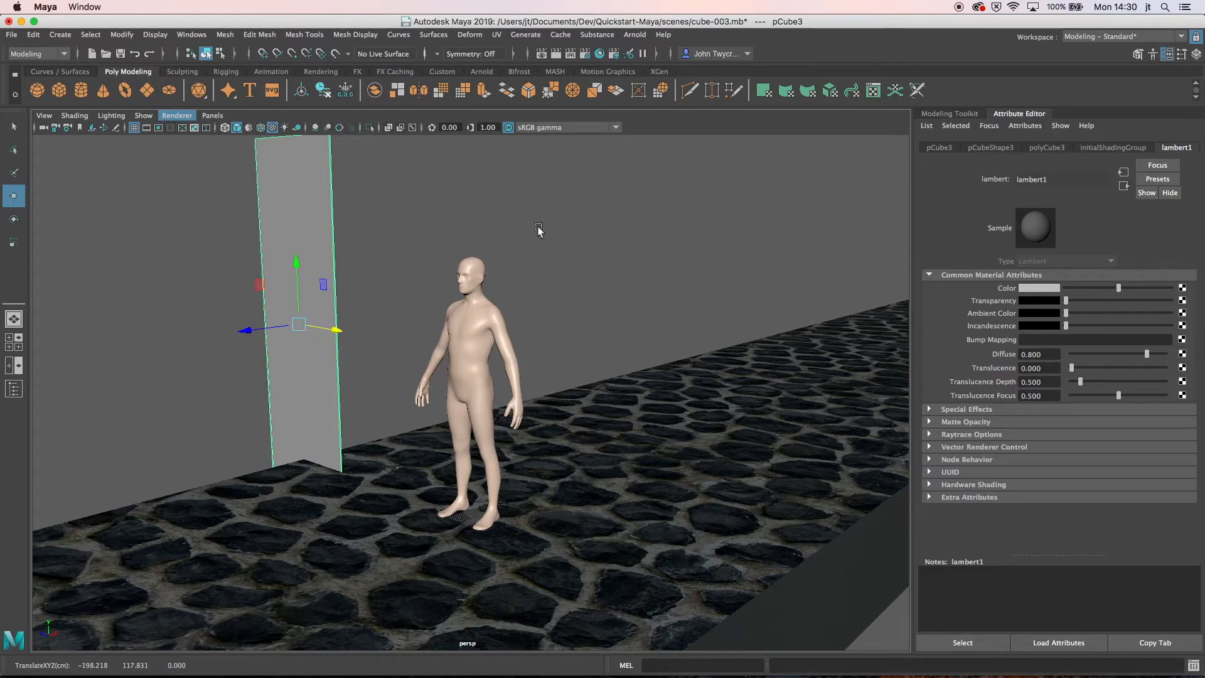
- Set the slab's depth to 200 and its width to 10 in its polygon cube history
{"action": "left_click", "coordinate": [1051, 150]}
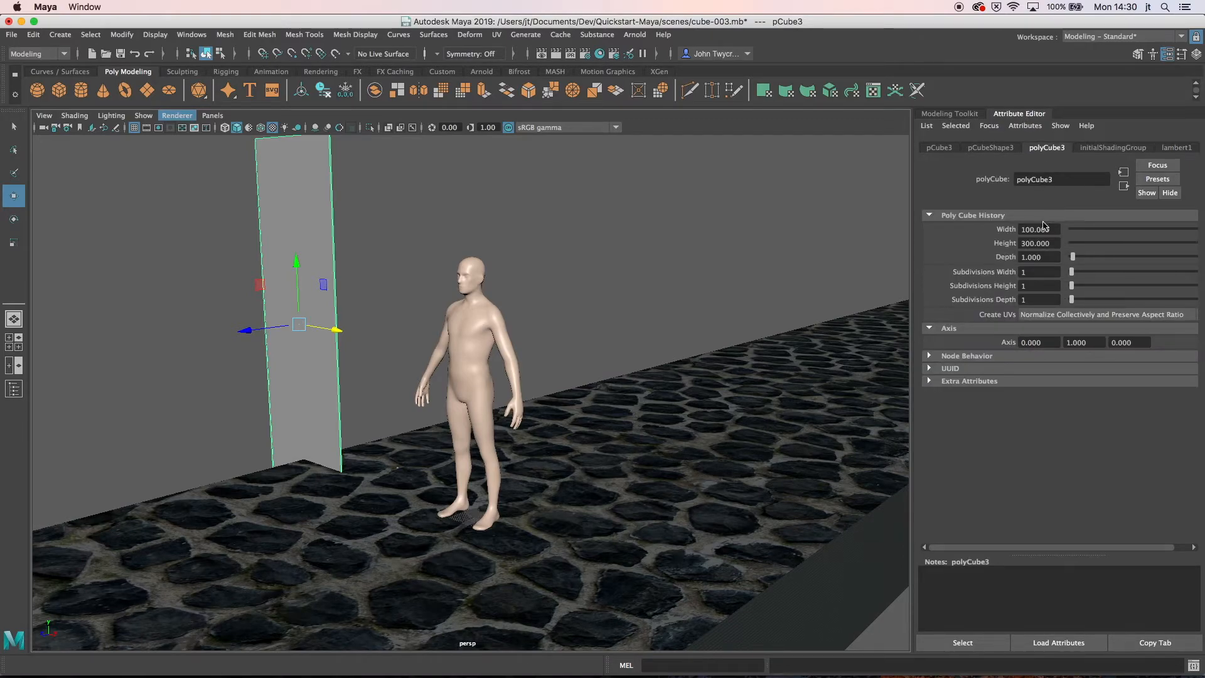
{"action": "left_click", "coordinate": [1038, 256]}
{"action": "left_click", "coordinate": [1009, 229]}
{"action": "double_click", "coordinate": [1008, 229]}
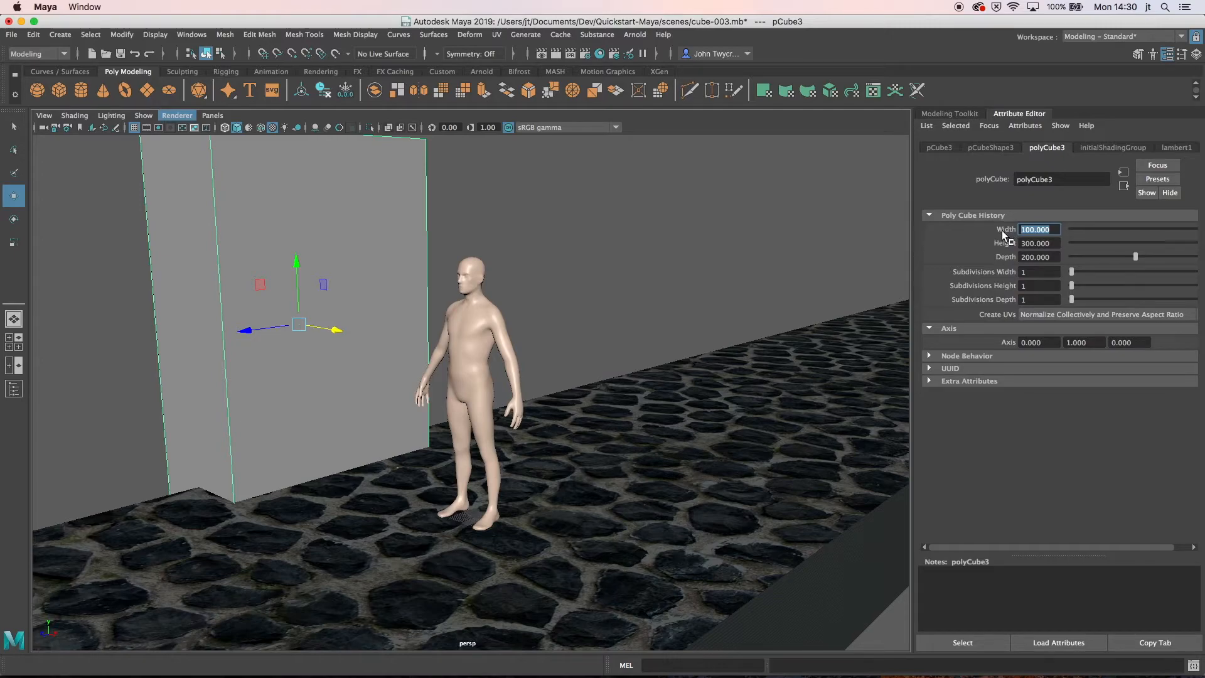
{"action": "type", "text": "10"}
{"action": "key", "text": "Return"}
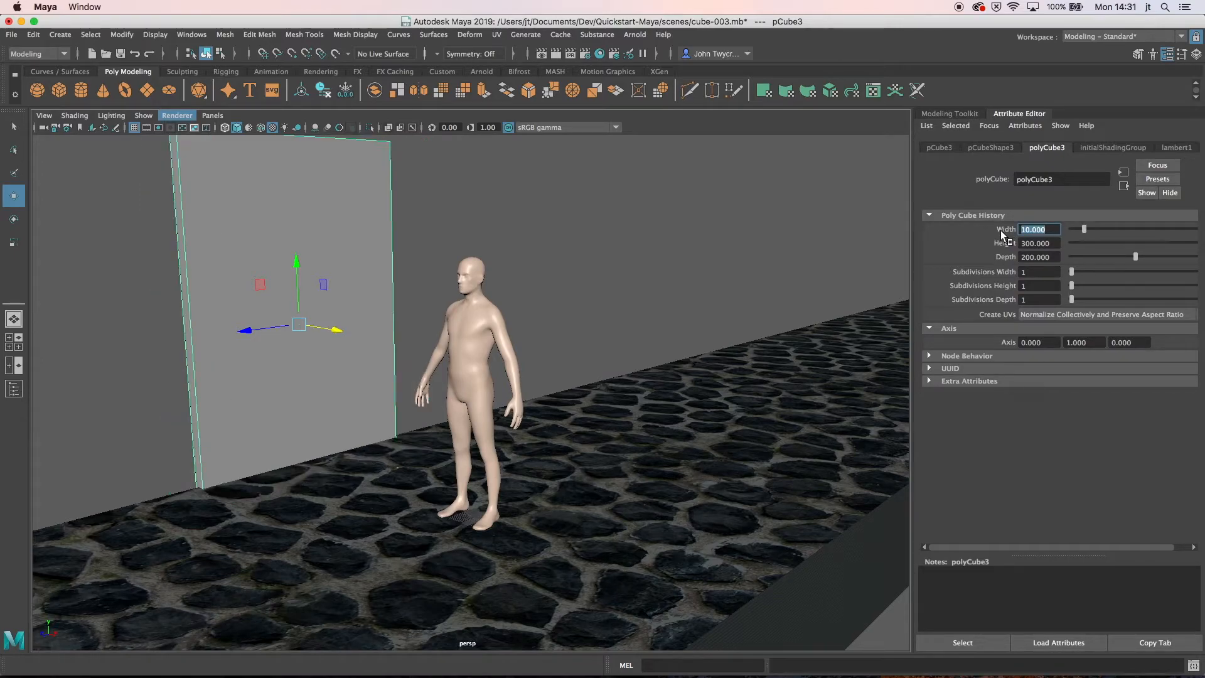
- Extend the wall's depth first to 2000 and finally to 20000, running along the stone path
{"action": "left_click", "coordinate": [1039, 264]}
{"action": "type", "text": "0"}
{"action": "key", "text": "Return"}
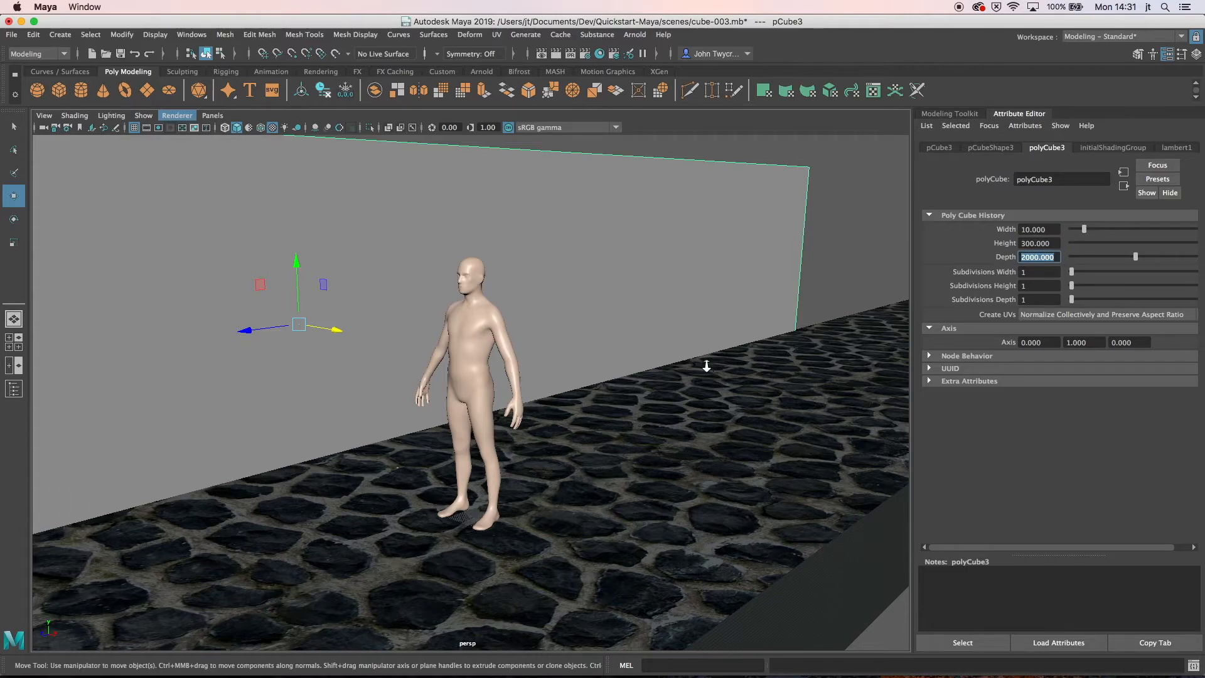
{"action": "scroll", "coordinate": [706, 367], "scroll_direction": "down", "scroll_amount": 5}
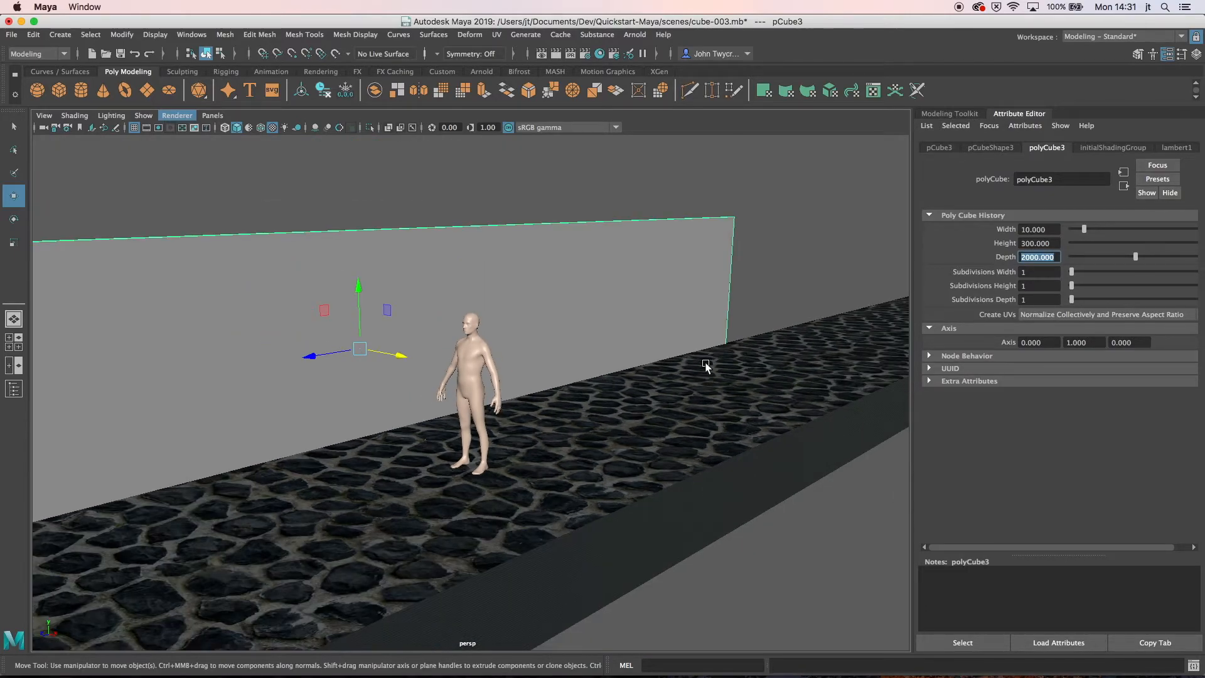
{"action": "scroll", "coordinate": [706, 367], "scroll_direction": "down", "scroll_amount": 6}
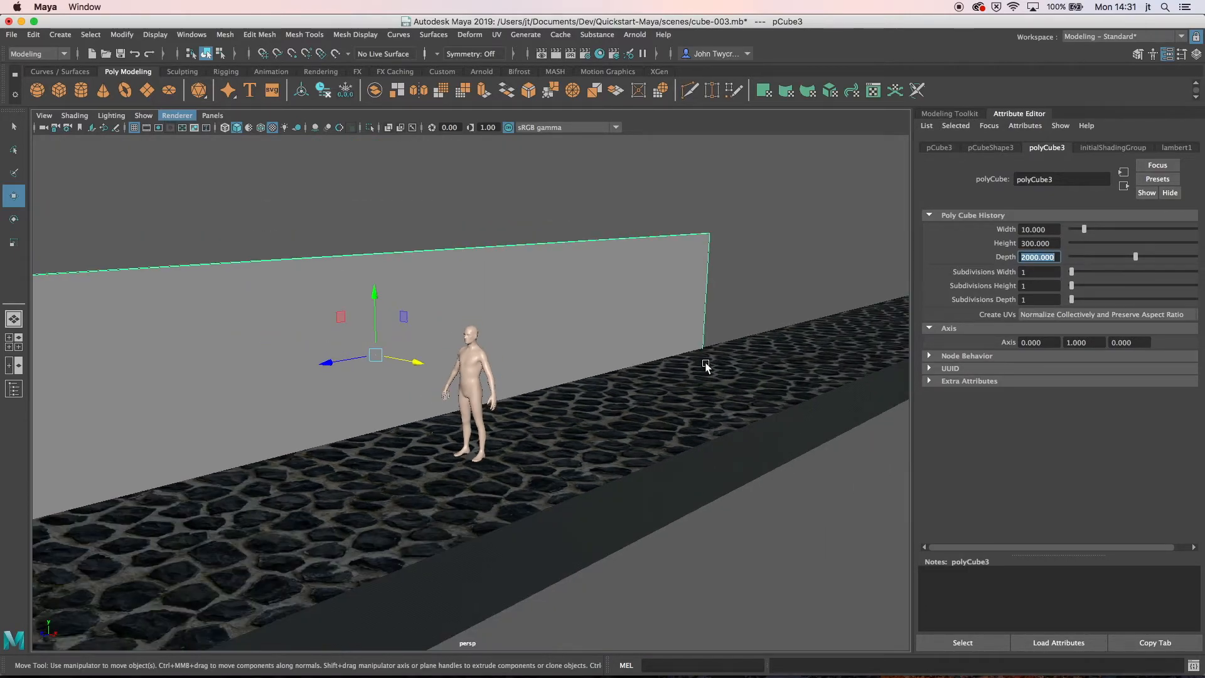
{"action": "middle_click_drag", "start_coordinate": [681, 369], "coordinate": [703, 315], "text": "alt"}
{"action": "left_click", "coordinate": [1033, 258]}
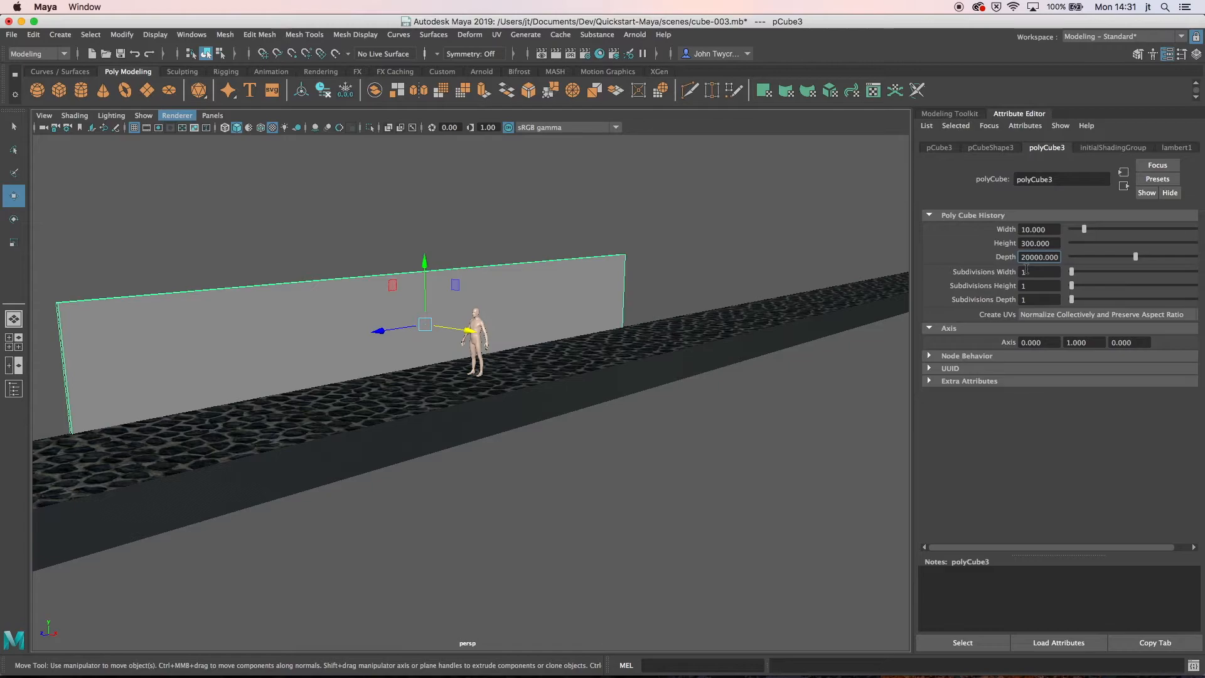
{"action": "key", "text": "Return"}
{"action": "scroll", "coordinate": [719, 354], "scroll_direction": "down", "scroll_amount": 5}
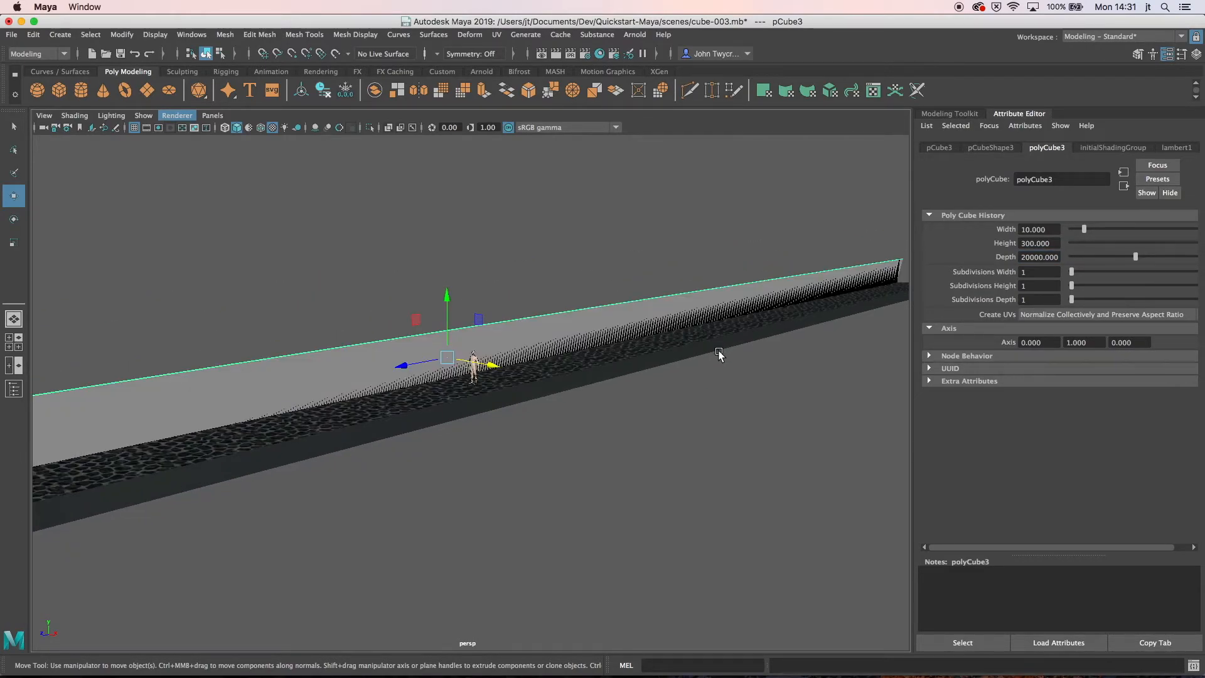
{"action": "scroll", "coordinate": [719, 354], "scroll_direction": "up", "scroll_amount": 8}
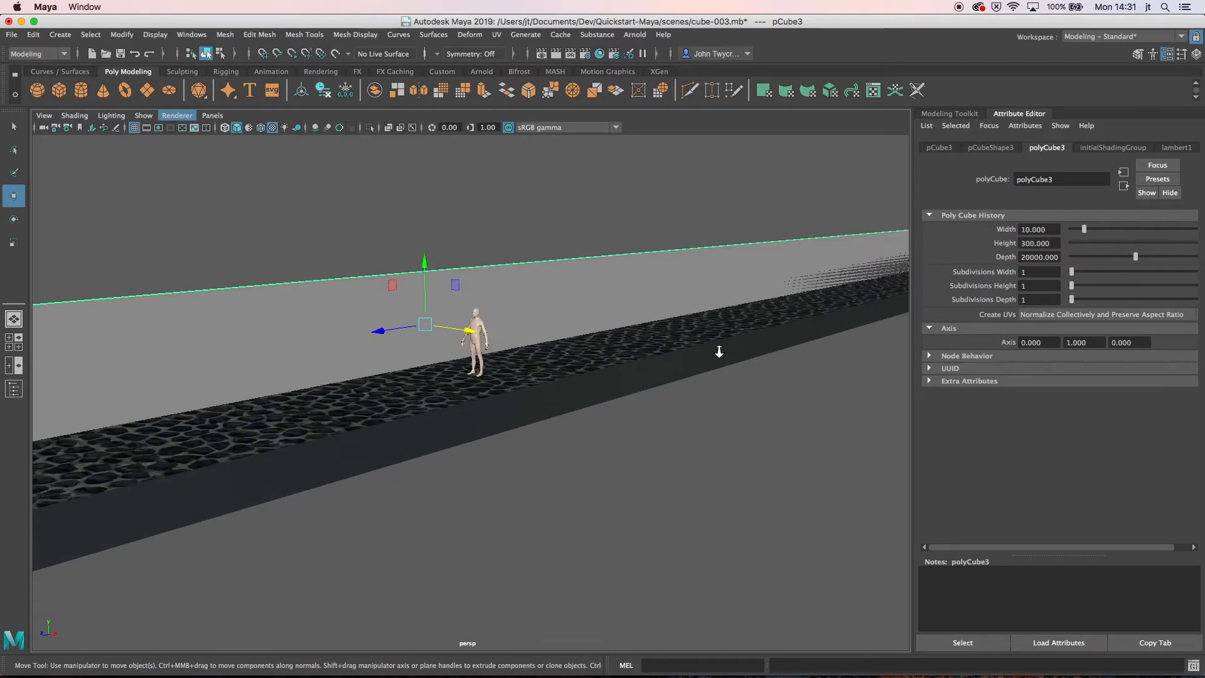
{"action": "scroll", "coordinate": [719, 351], "scroll_direction": "up", "scroll_amount": 3}
{"action": "mouse_move", "coordinate": [616, 320]}
{"action": "left_mouse_down", "text": "alt"}
{"action": "mouse_move", "coordinate": [628, 319]}
{"action": "mouse_move", "coordinate": [613, 322]}
{"action": "left_mouse_up", "text": "alt"}
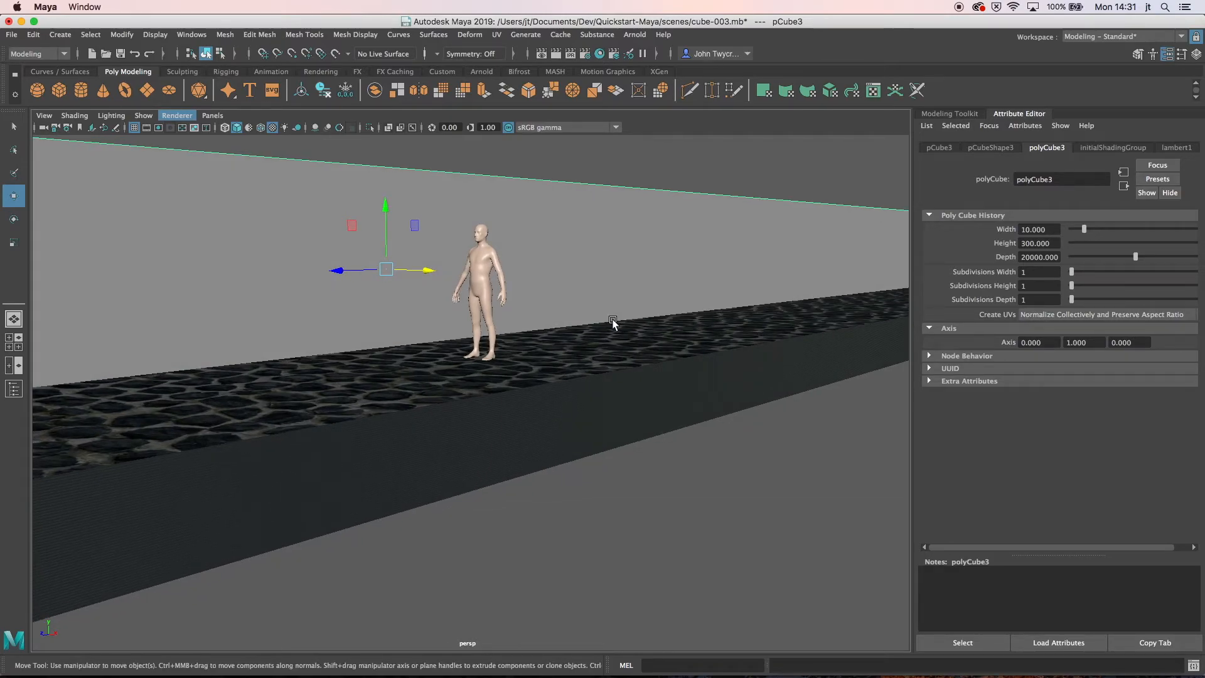
- Save the cube-003 scene and reselect the wall in object mode
{"action": "key", "text": "super+s"}
{"action": "left_click_drag", "start_coordinate": [583, 280], "coordinate": [582, 281], "text": "alt"}
{"action": "left_click", "coordinate": [581, 278]}
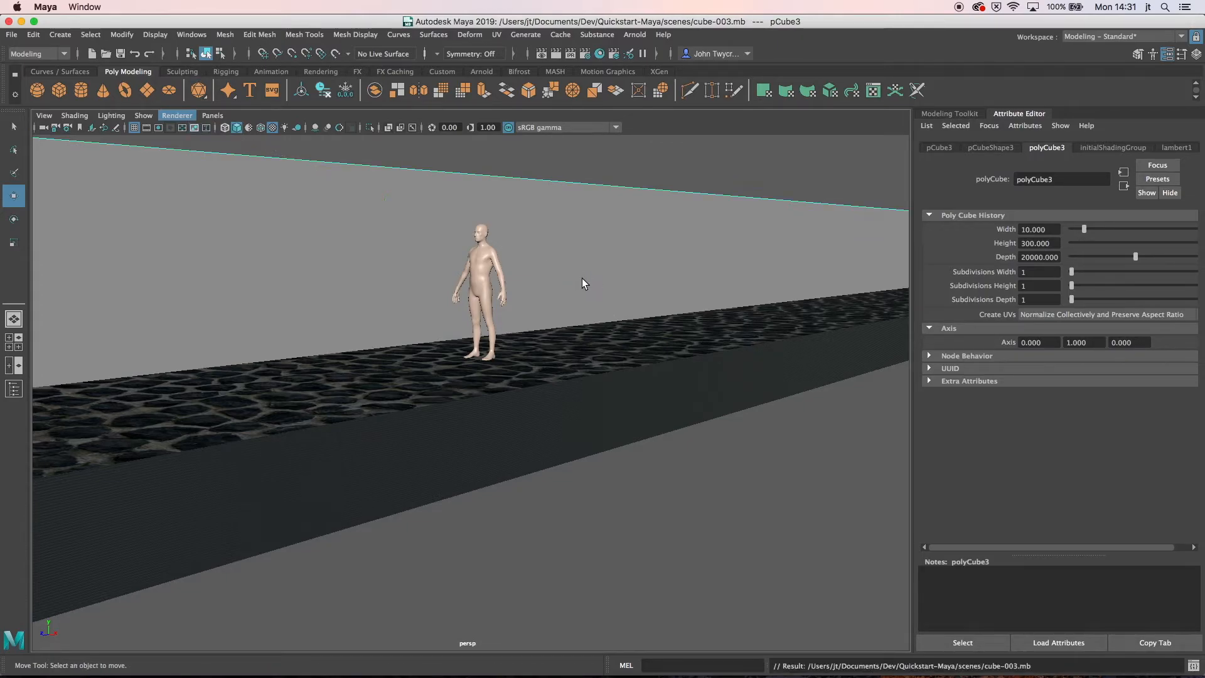
{"action": "right_click", "coordinate": [595, 270]}
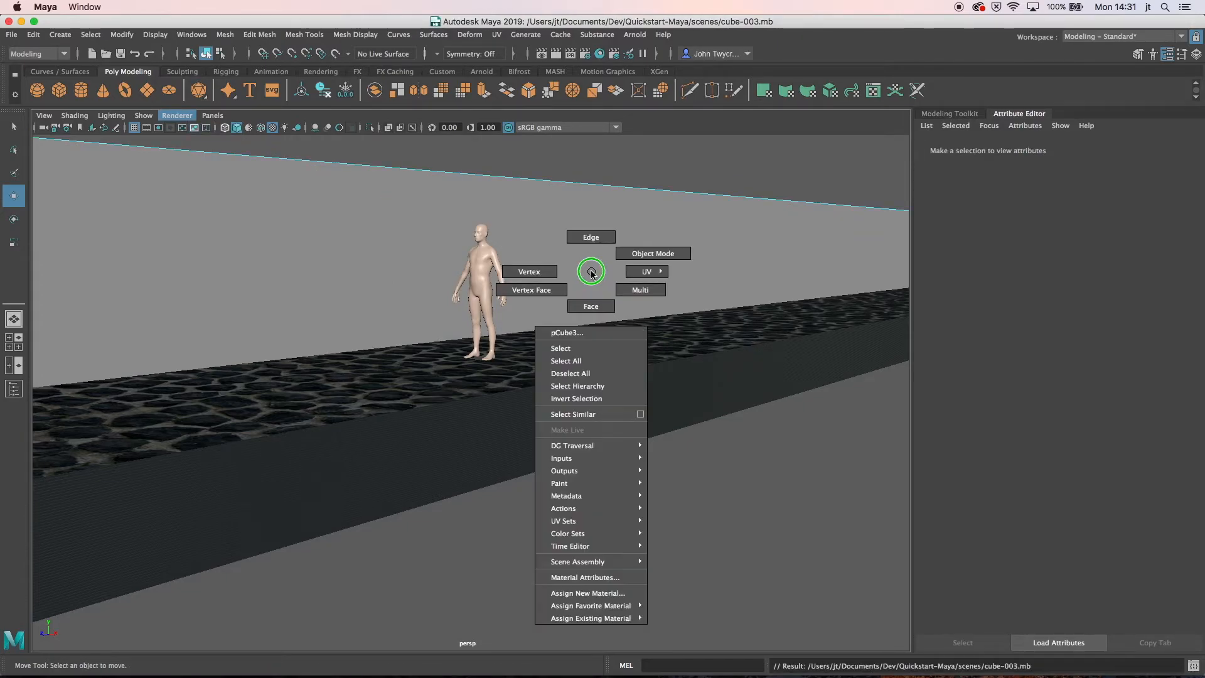
{"action": "right_click_drag", "start_coordinate": [596, 271], "coordinate": [623, 253]}
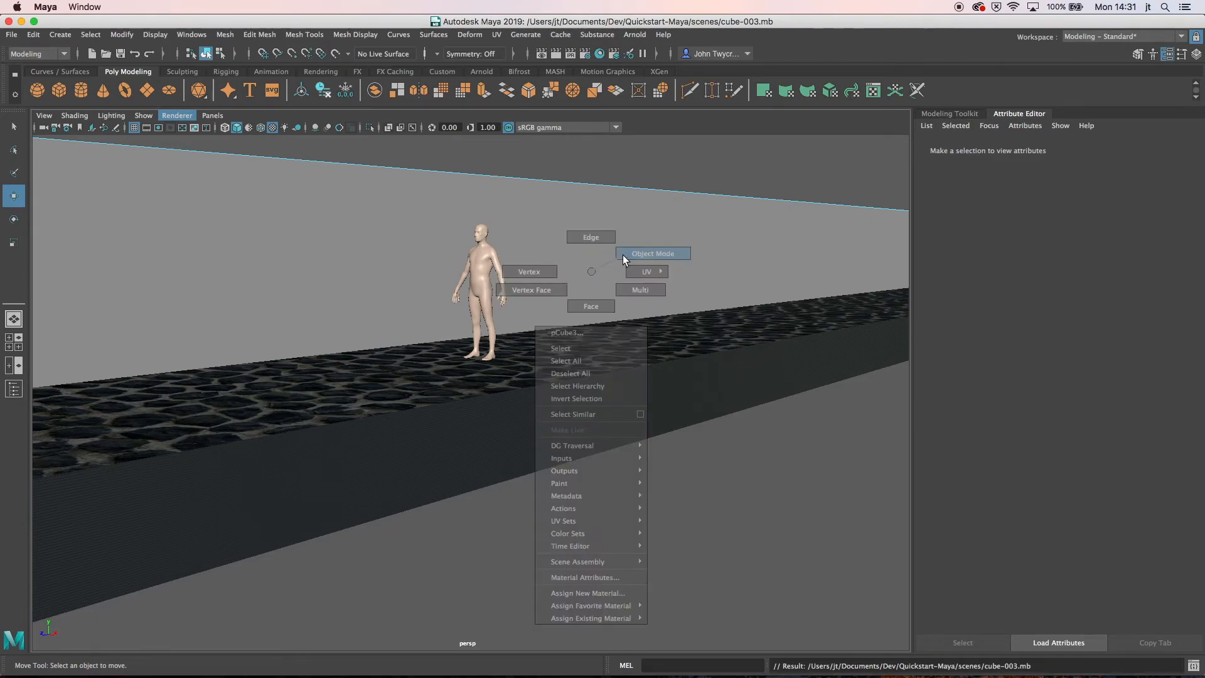
{"action": "left_click", "coordinate": [594, 233]}
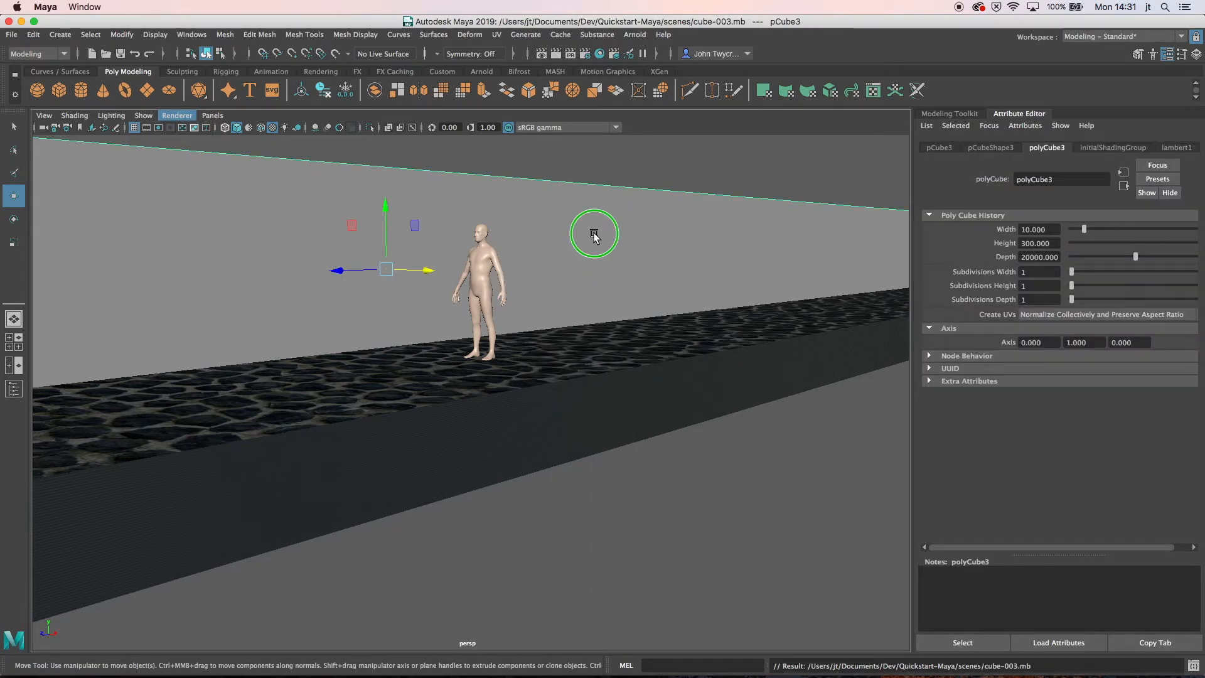
- Assign a new Lambert material to the wall and connect a File texture to its color
{"action": "right_click", "coordinate": [595, 235]}
{"action": "right_click_drag", "start_coordinate": [595, 235], "coordinate": [593, 557]}
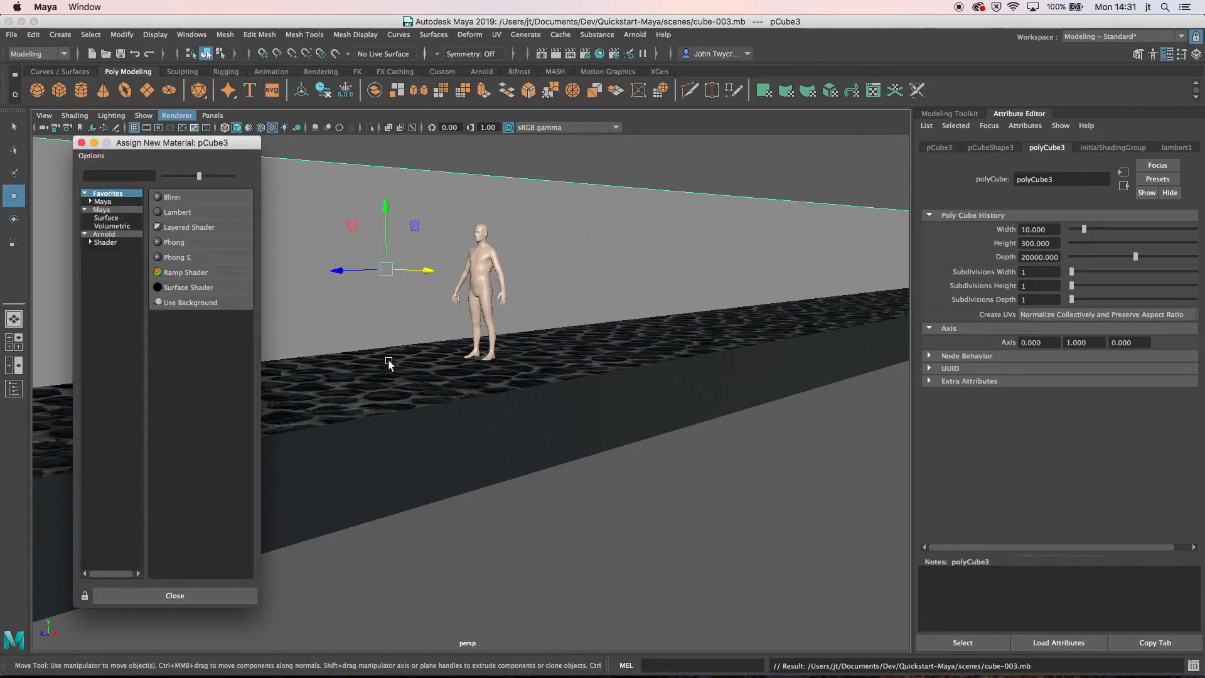
{"action": "left_click", "coordinate": [193, 213]}
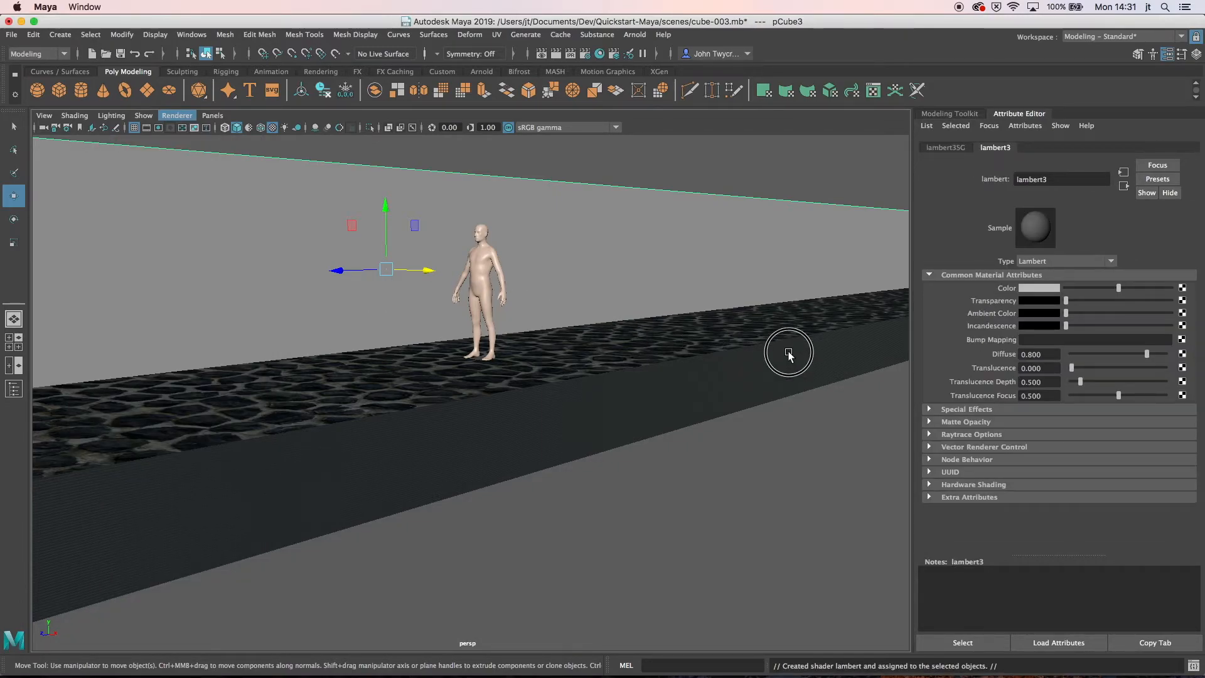
{"action": "left_click", "coordinate": [1182, 288]}
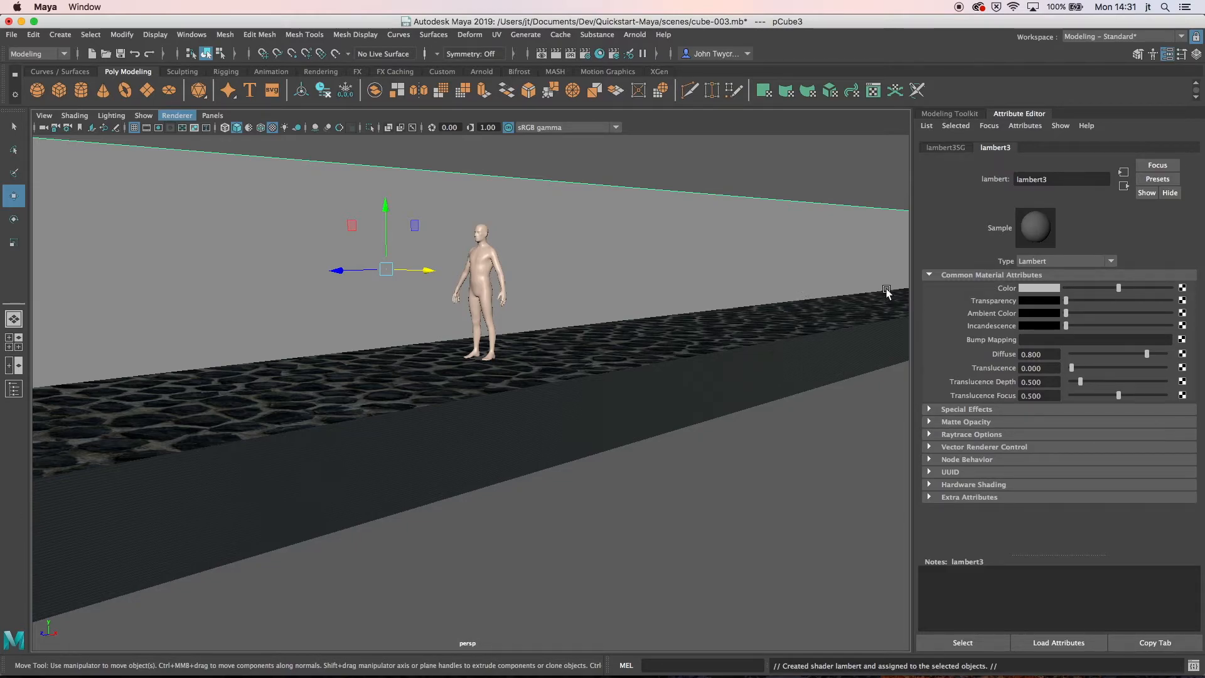
{"action": "left_click", "coordinate": [1182, 289]}
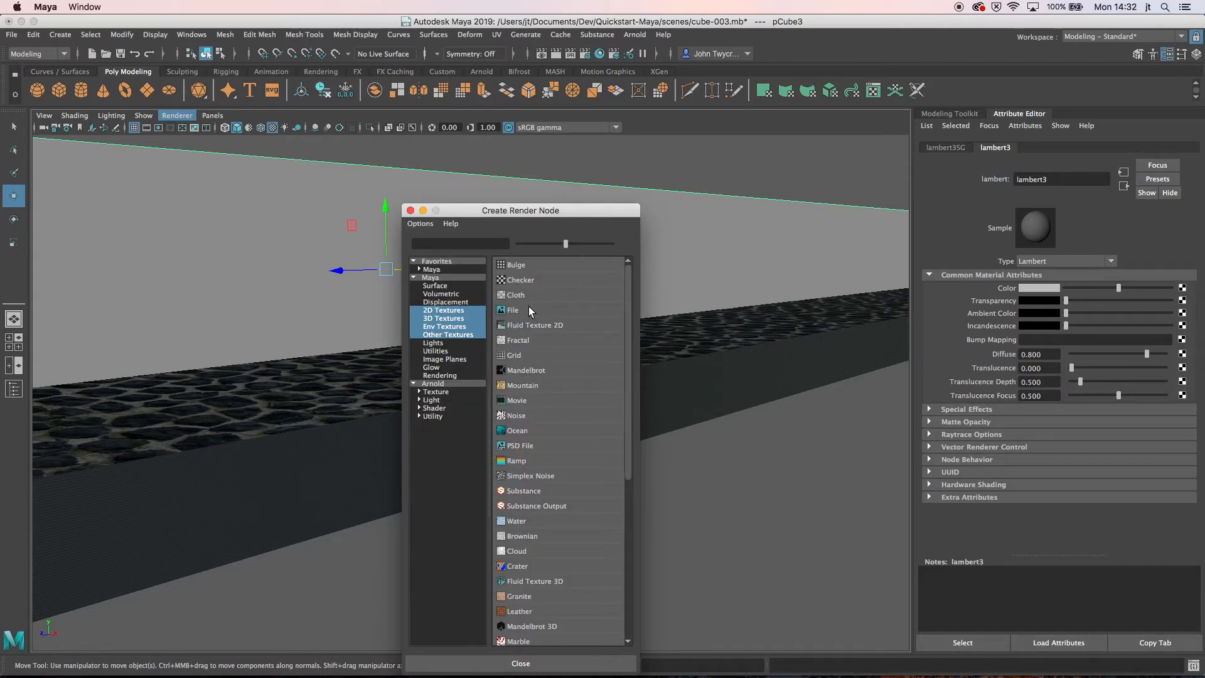
{"action": "left_click", "coordinate": [531, 307]}
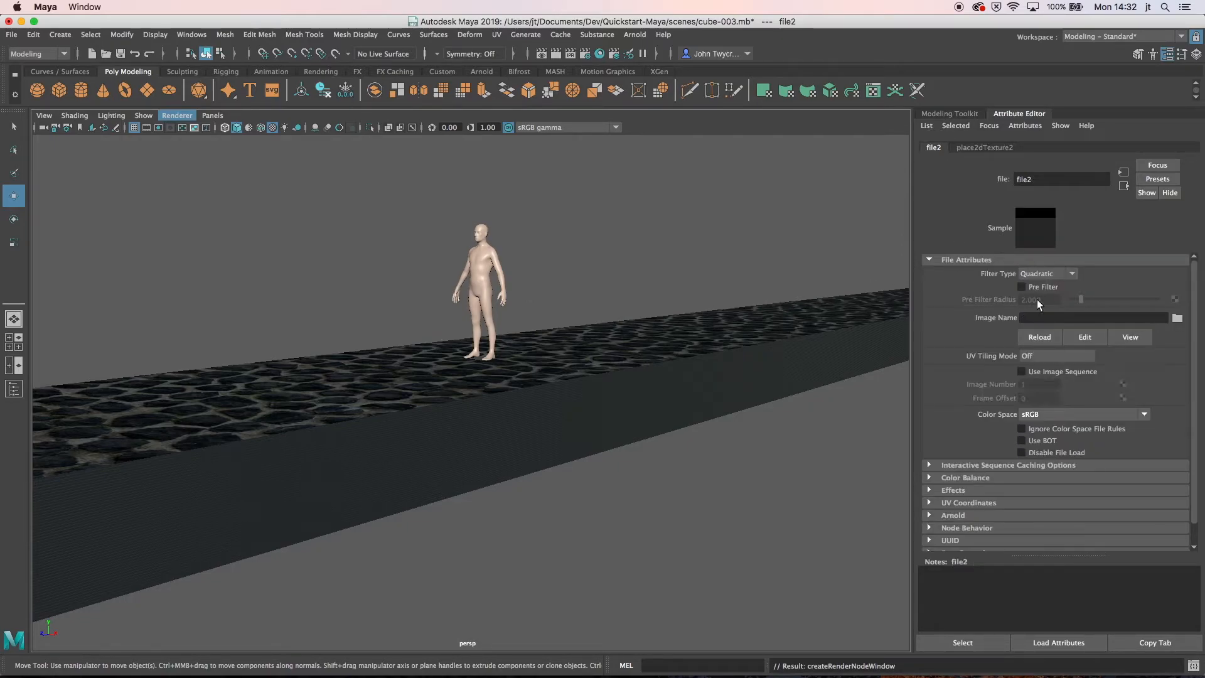
- Load diffuse.tga from the pattern_176 folder as the wall texture's image
{"action": "left_click", "coordinate": [1178, 319]}
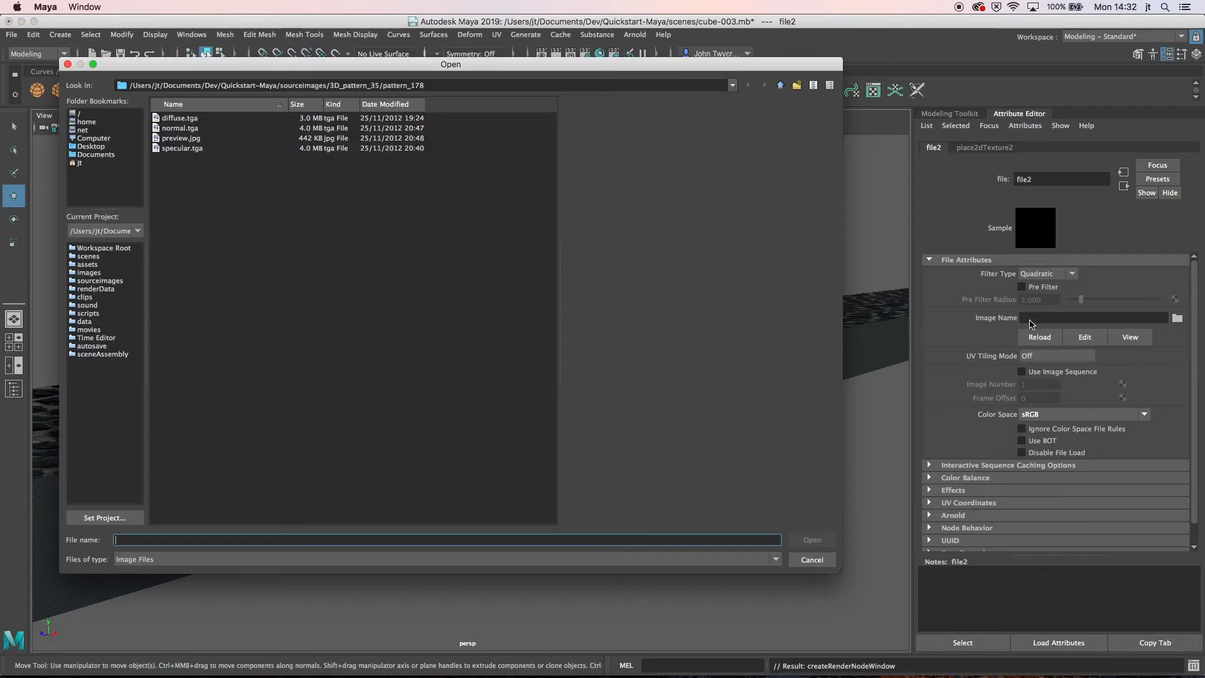
{"action": "left_click", "coordinate": [780, 86]}
{"action": "double_click", "coordinate": [199, 139]}
{"action": "left_click", "coordinate": [189, 127]}
{"action": "left_click", "coordinate": [191, 119]}
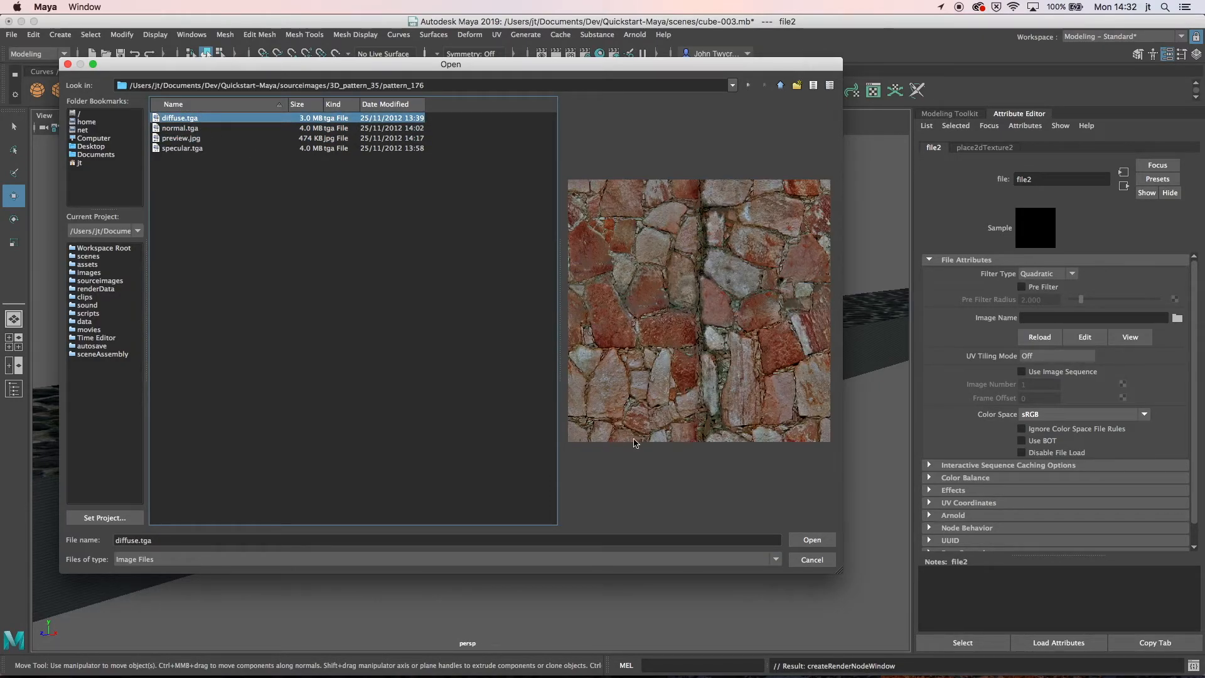
{"action": "left_click", "coordinate": [810, 539]}
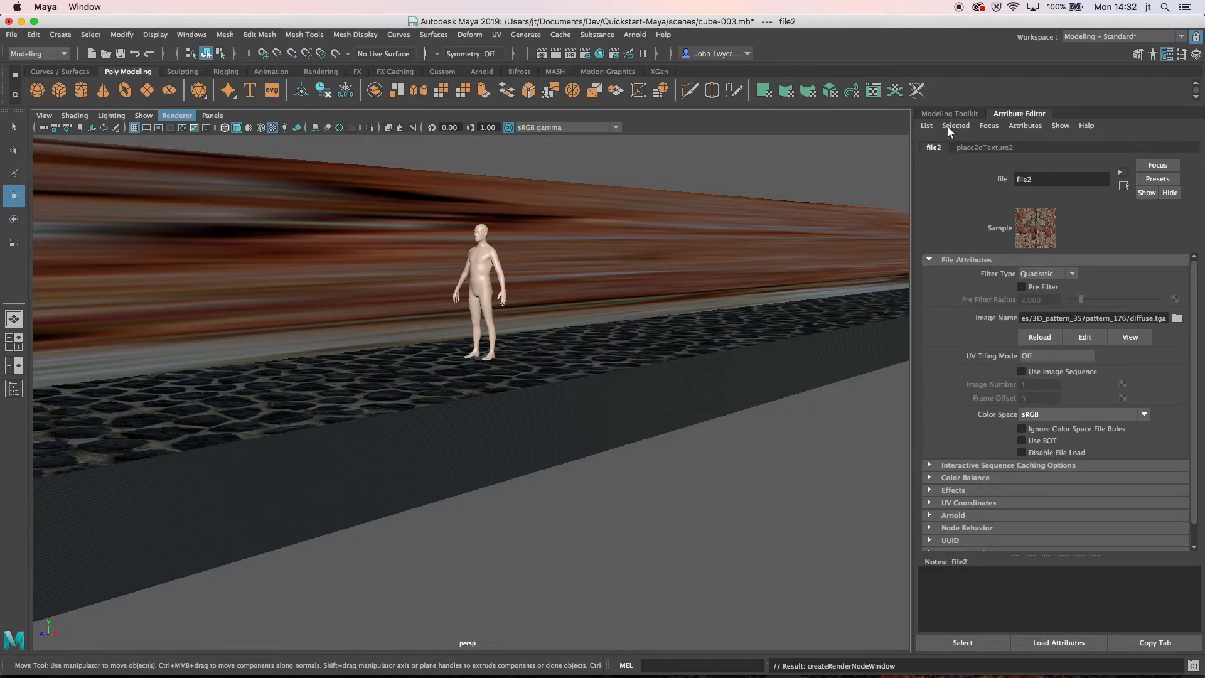
- Set the coverage of the wall's stone texture to 6 by 200 in its 2D placement attributes
{"action": "left_click", "coordinate": [989, 147]}
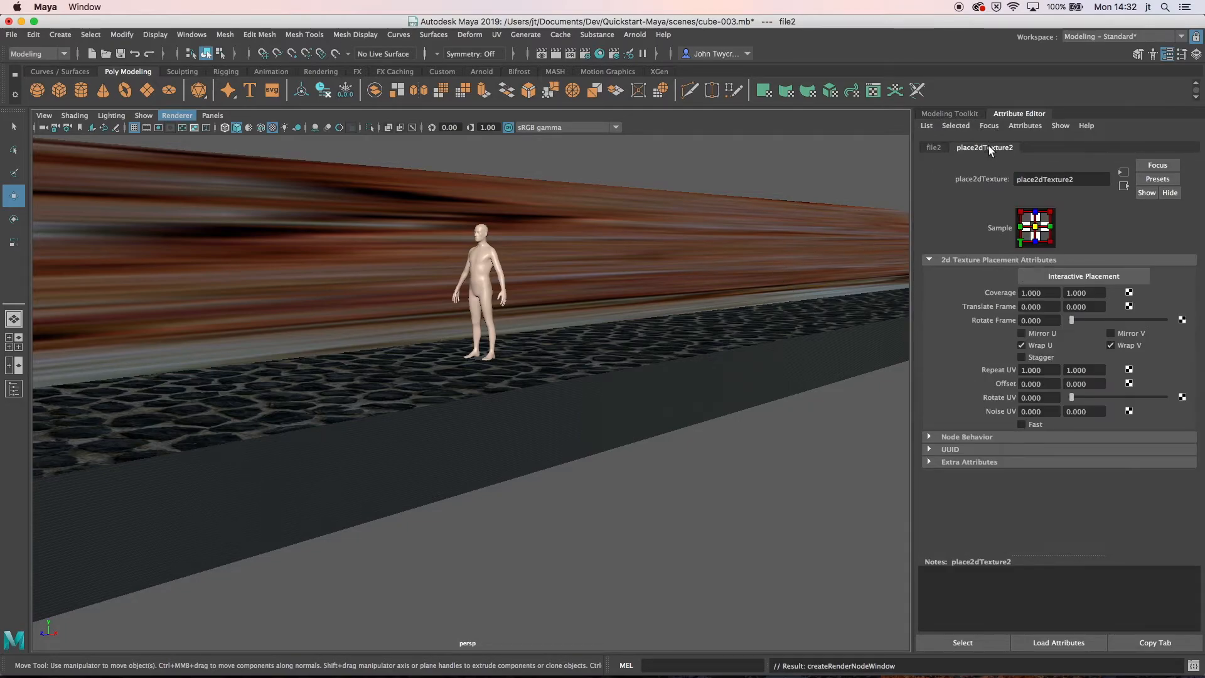
{"action": "left_click", "coordinate": [788, 244]}
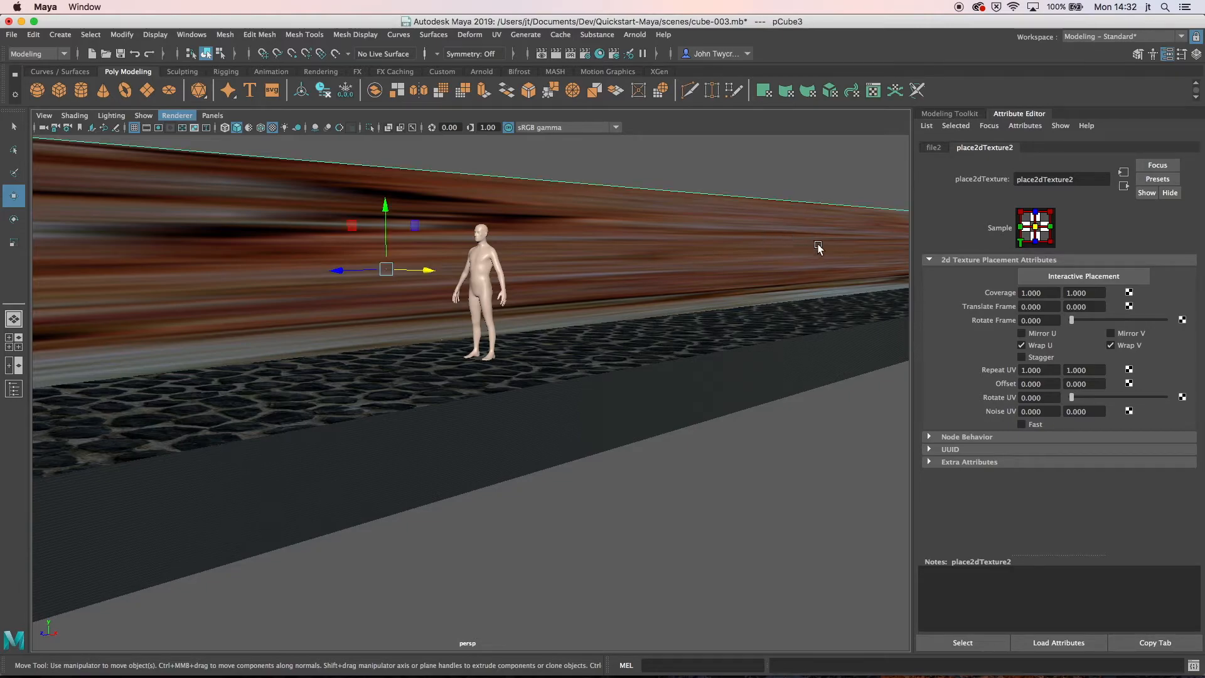
{"action": "left_click", "coordinate": [1095, 147]}
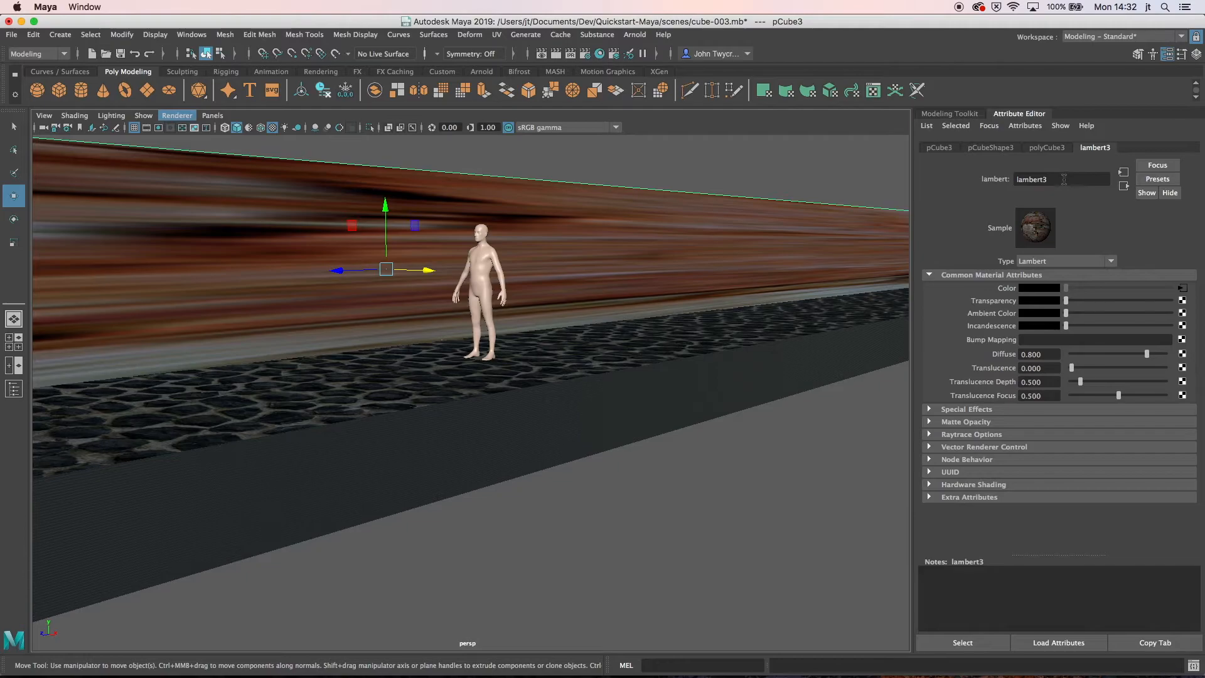
{"action": "left_click", "coordinate": [1183, 289]}
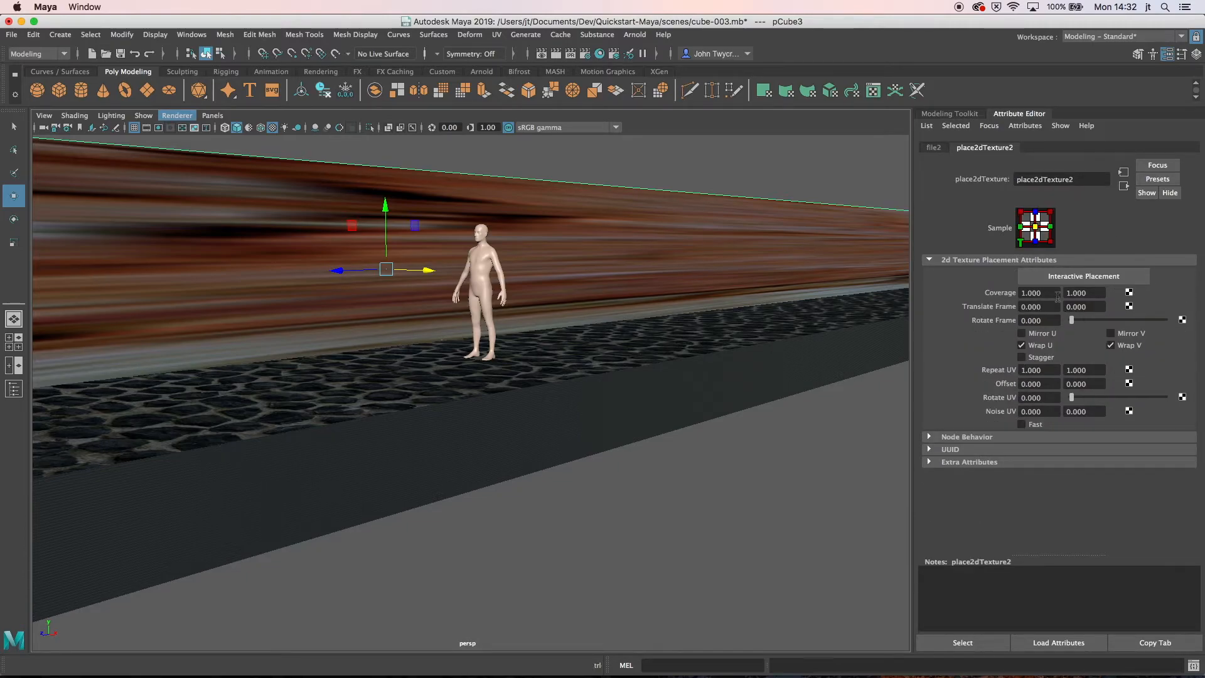
{"action": "left_click_drag", "start_coordinate": [1088, 293], "coordinate": [1063, 294]}
{"action": "type", "text": "200"}
{"action": "left_click_drag", "start_coordinate": [1045, 293], "coordinate": [1015, 293]}
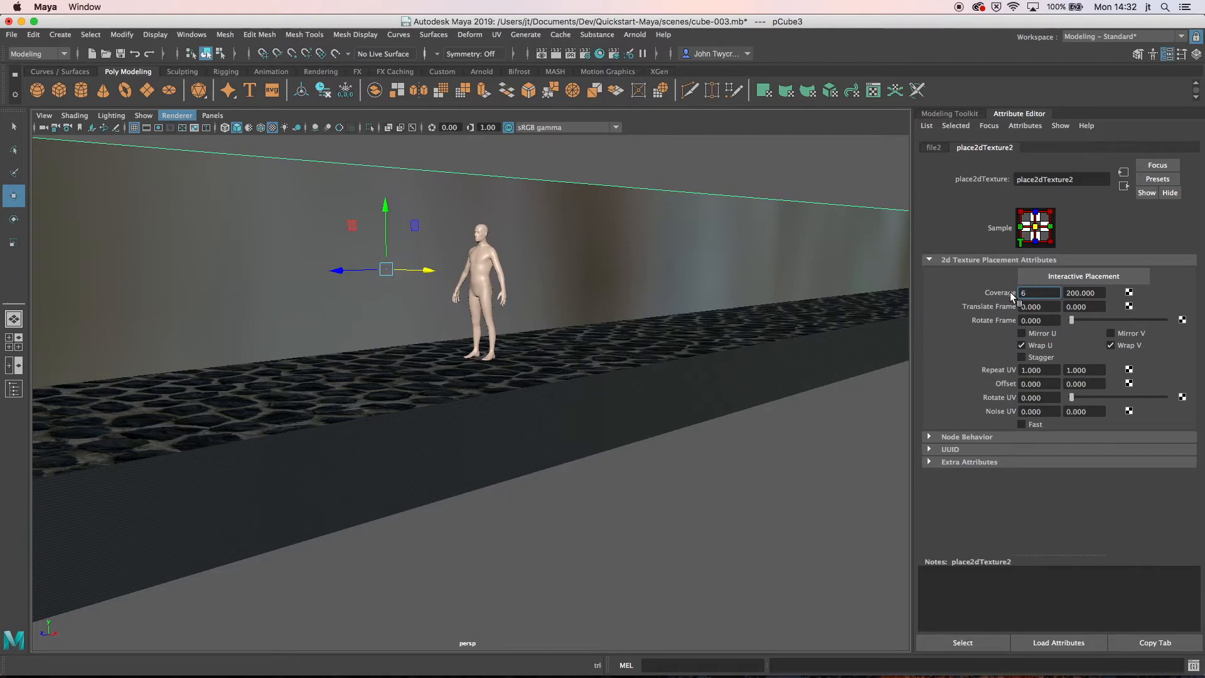
{"action": "key", "text": "Tab"}
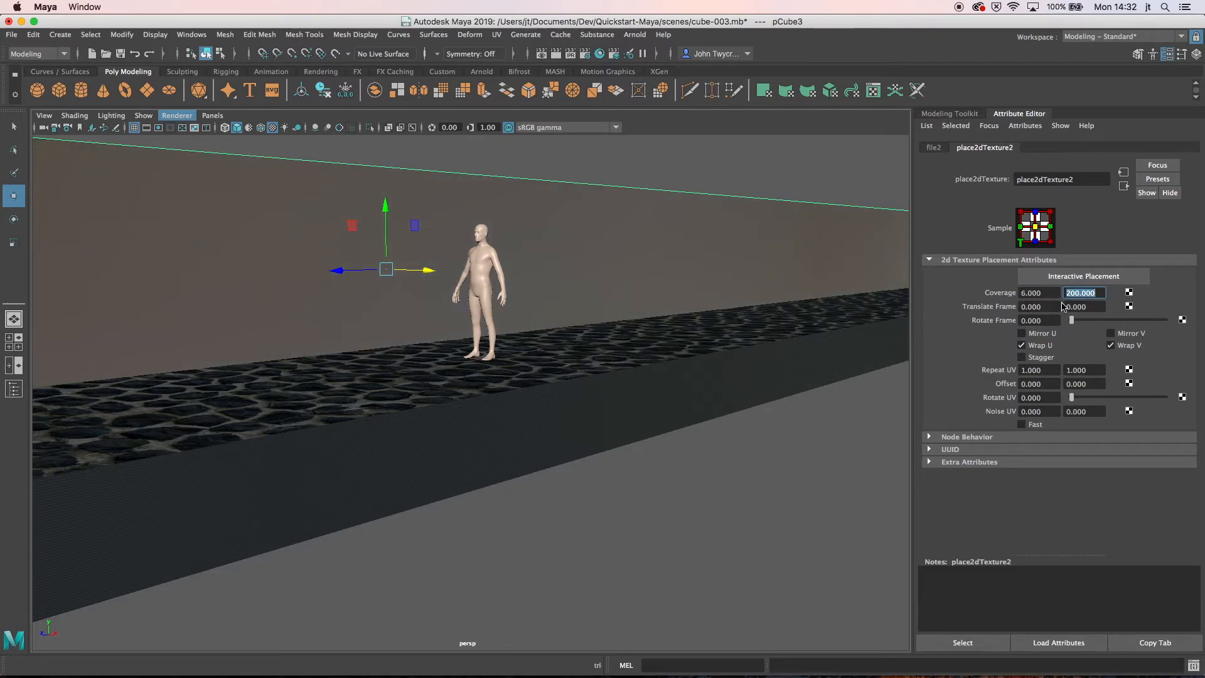
{"action": "left_click", "coordinate": [1080, 293]}
- Try wall texture coverage values of 20 and then 2000 in V, with 80 in U, and inspect the wall
{"action": "left_click_drag", "start_coordinate": [733, 295], "coordinate": [689, 292], "text": "alt"}
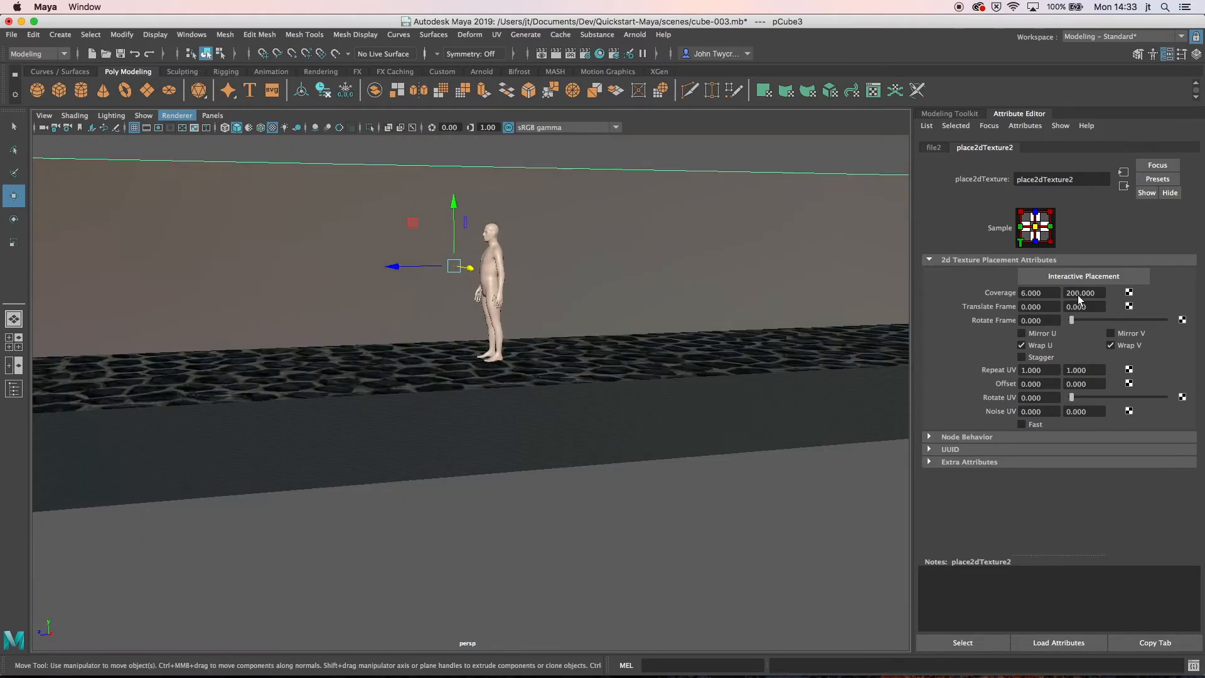
{"action": "left_click", "coordinate": [1077, 293]}
{"action": "left_click", "coordinate": [1053, 296]}
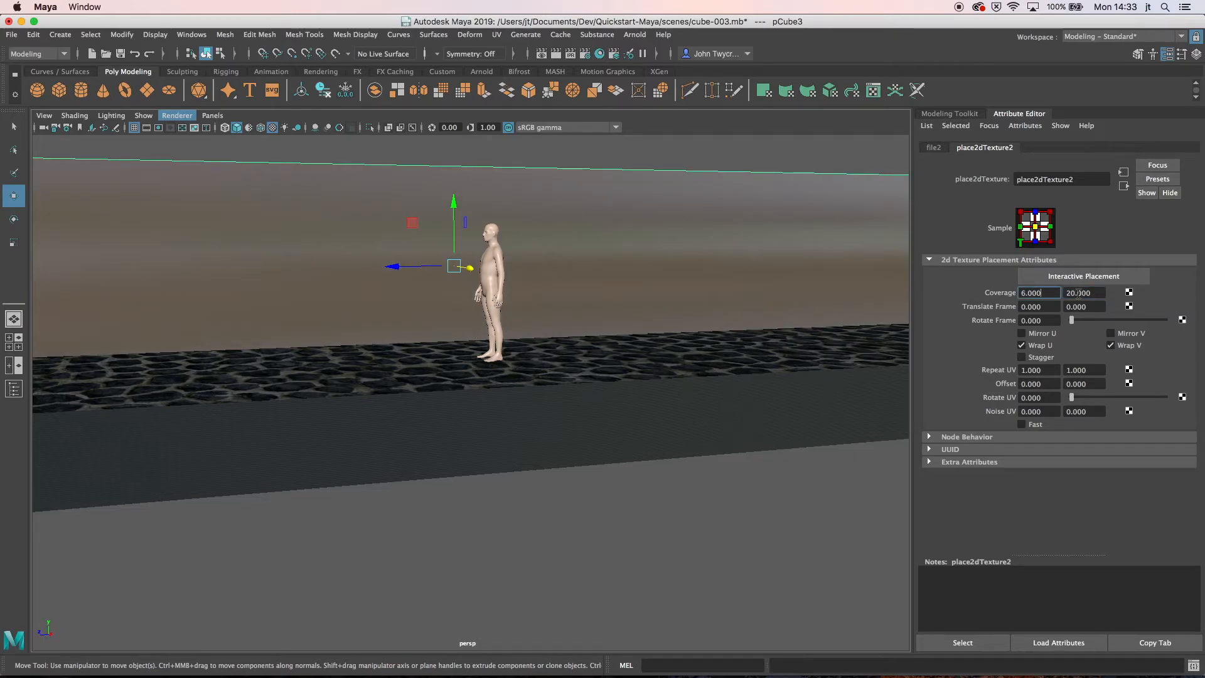
{"action": "left_click", "coordinate": [1077, 293]}
{"action": "key", "text": "Return"}
{"action": "left_click_drag", "start_coordinate": [1047, 295], "coordinate": [1013, 292]}
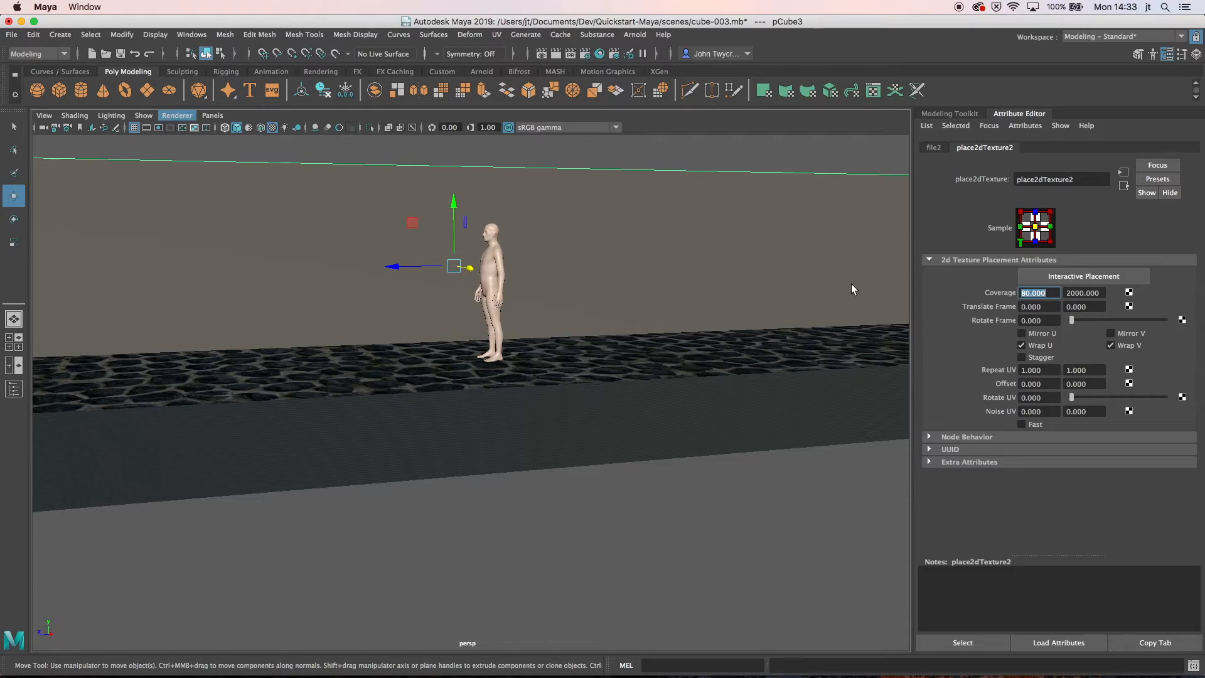
{"action": "left_click", "coordinate": [589, 246]}
{"action": "left_click_drag", "start_coordinate": [589, 247], "coordinate": [631, 250], "text": "alt"}
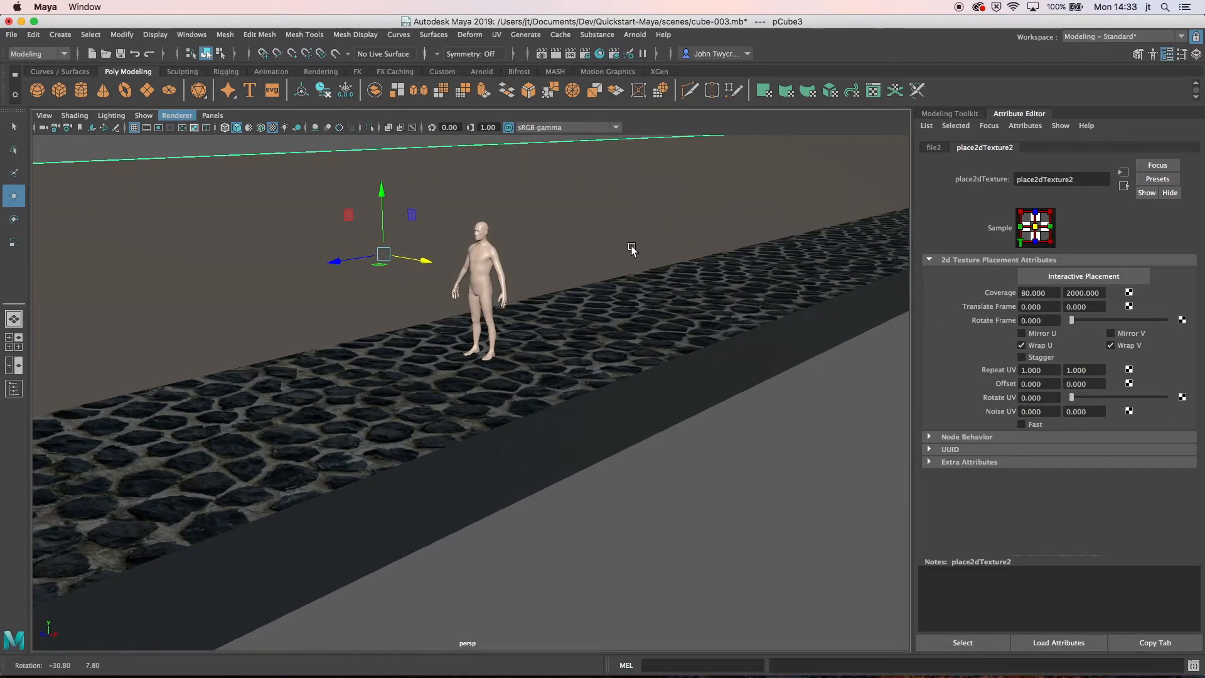
{"action": "middle_click_drag", "start_coordinate": [631, 246], "coordinate": [676, 281], "text": "alt"}
{"action": "left_click_drag", "start_coordinate": [675, 281], "coordinate": [672, 278], "text": "alt"}
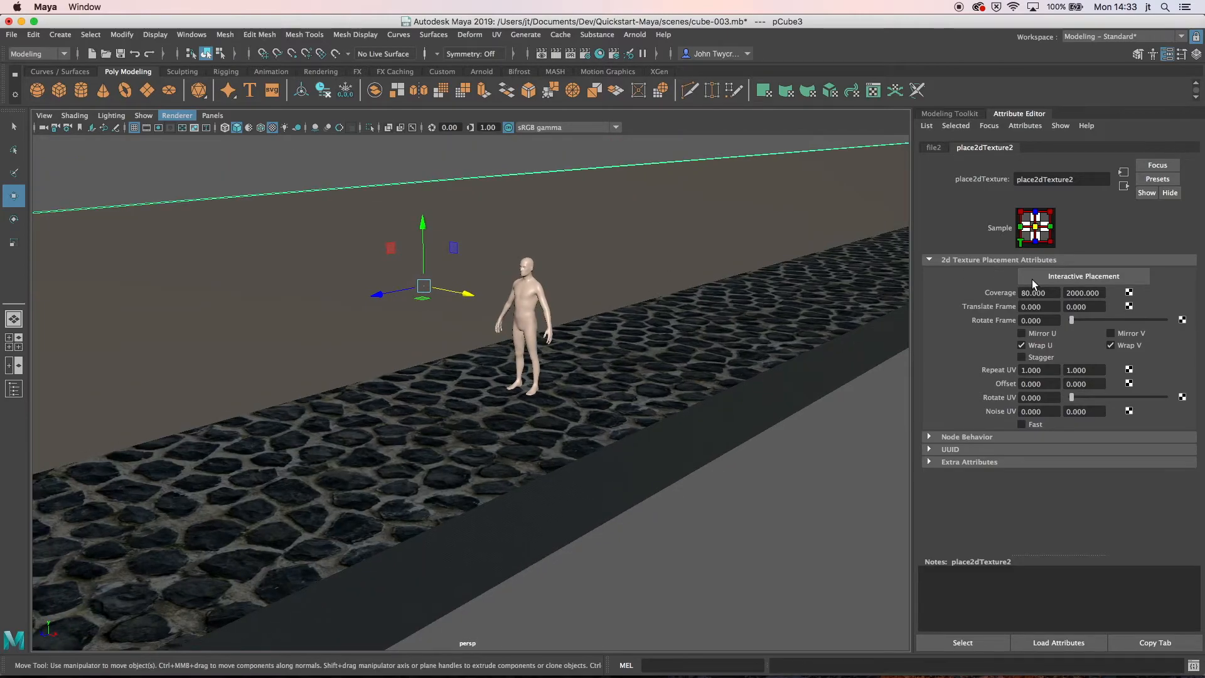
- Set the wall texture's coverage to 8 by 200 and deselect the wall
{"action": "left_click_drag", "start_coordinate": [1080, 293], "coordinate": [1107, 295]}
{"action": "key", "text": "BackSpace"}
{"action": "left_click_drag", "start_coordinate": [1047, 293], "coordinate": [1017, 297]}
{"action": "type", "text": "8"}
{"action": "left_click", "coordinate": [1052, 306]}
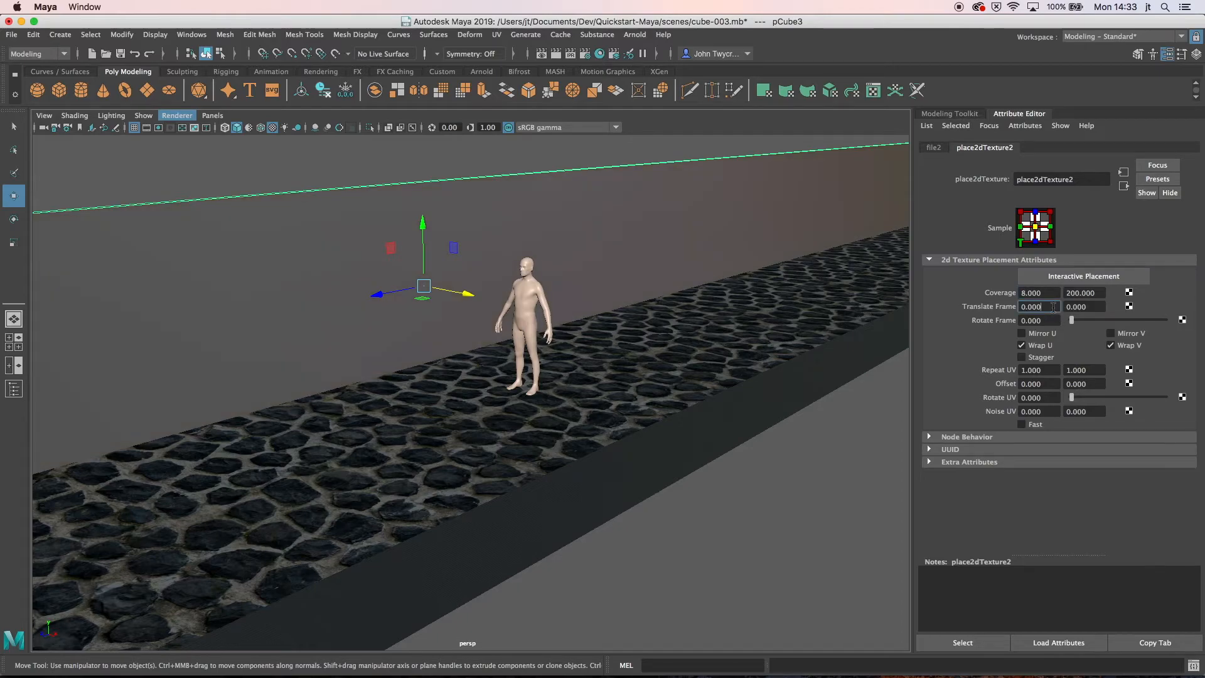
{"action": "left_click", "coordinate": [606, 167]}
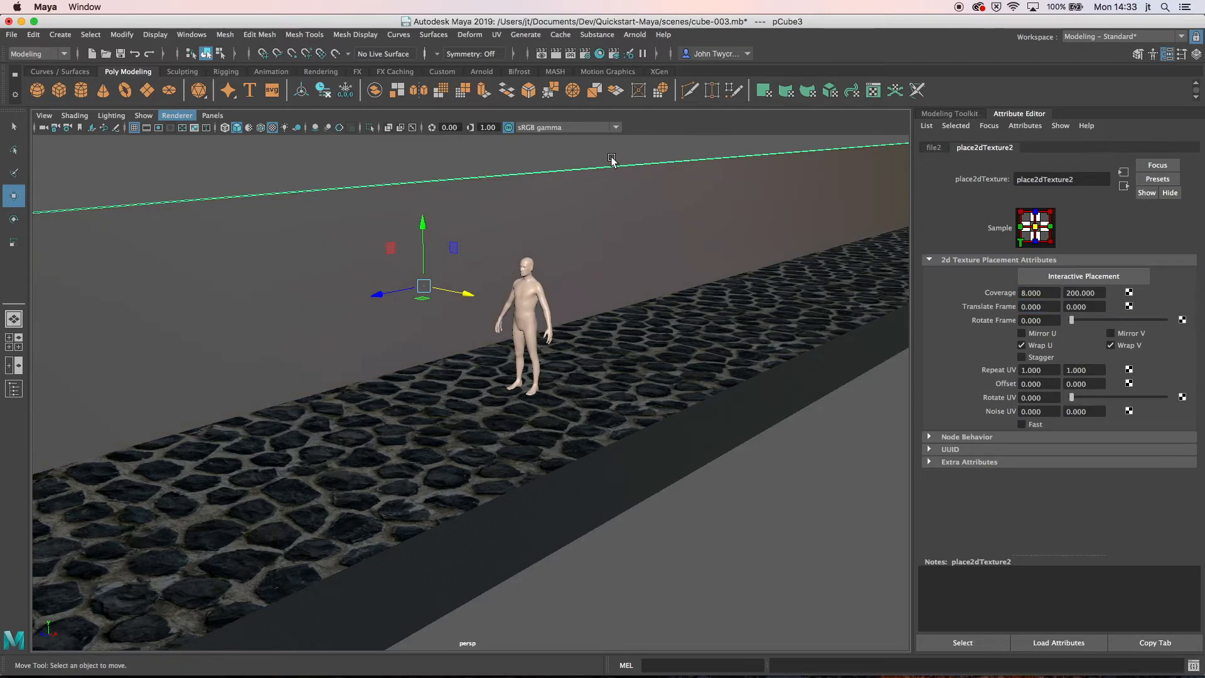
- Create a polygon plane at the reference character's feet on the stone path
{"action": "left_click_drag", "start_coordinate": [594, 188], "coordinate": [562, 231], "text": "alt"}
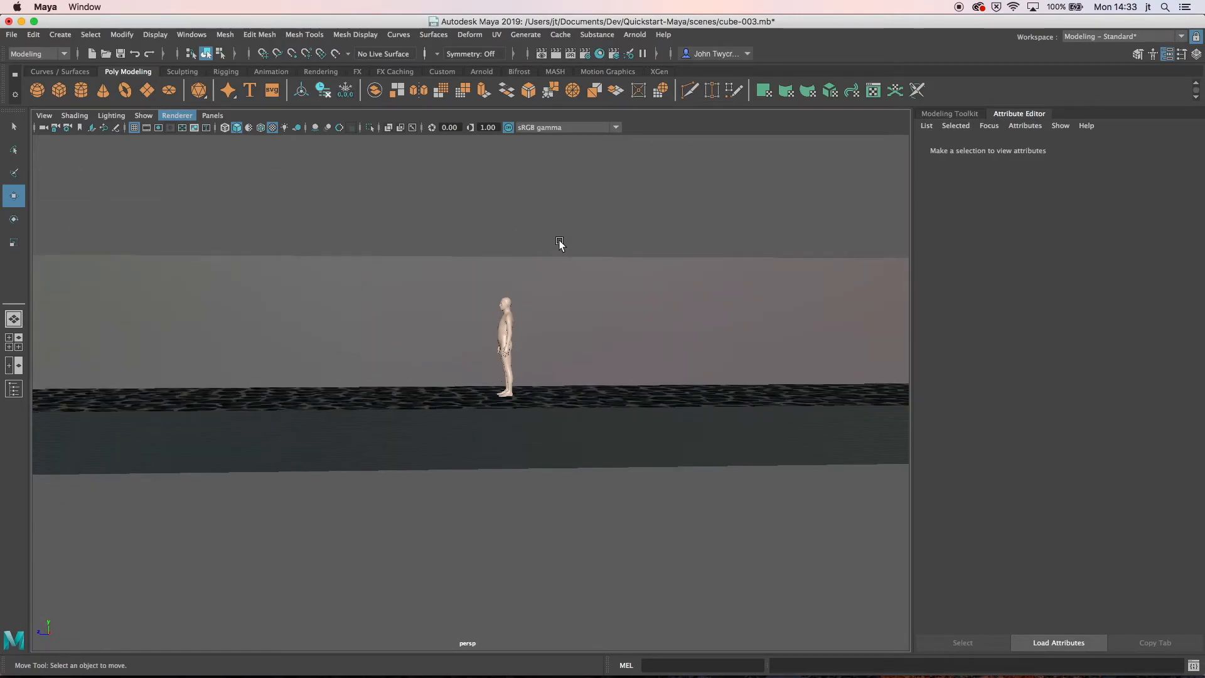
{"action": "left_click_drag", "start_coordinate": [484, 283], "coordinate": [490, 314], "text": "alt"}
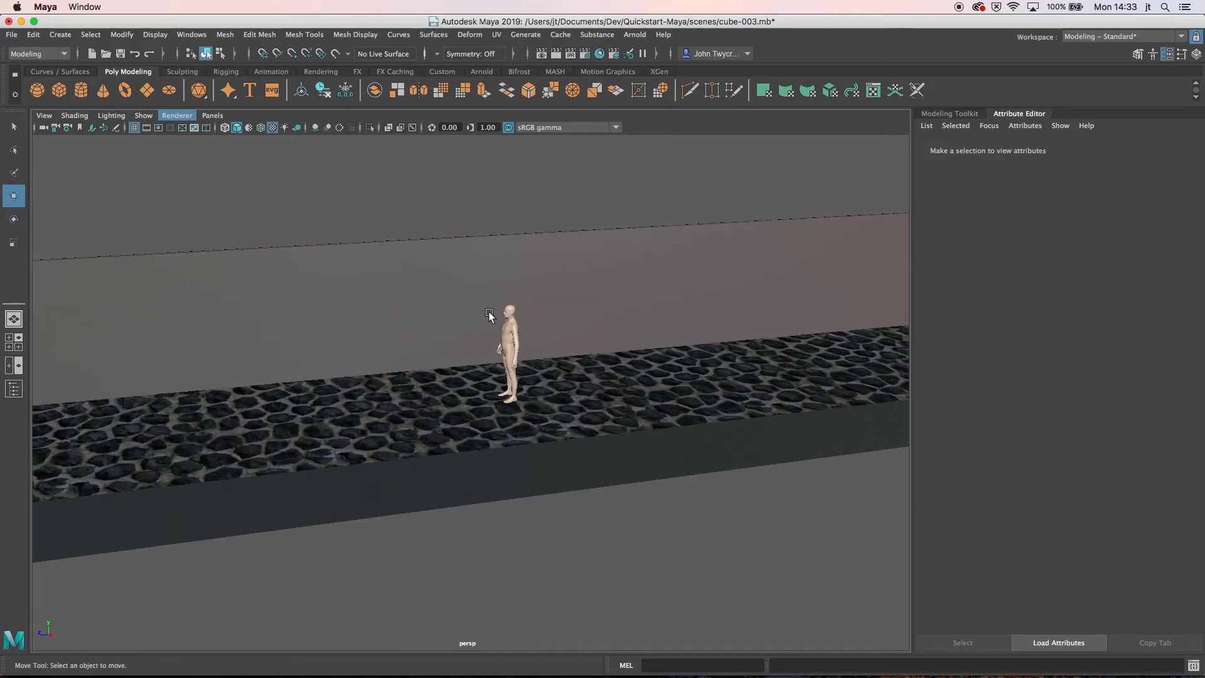
{"action": "left_click_drag", "start_coordinate": [460, 281], "coordinate": [512, 313], "text": "alt"}
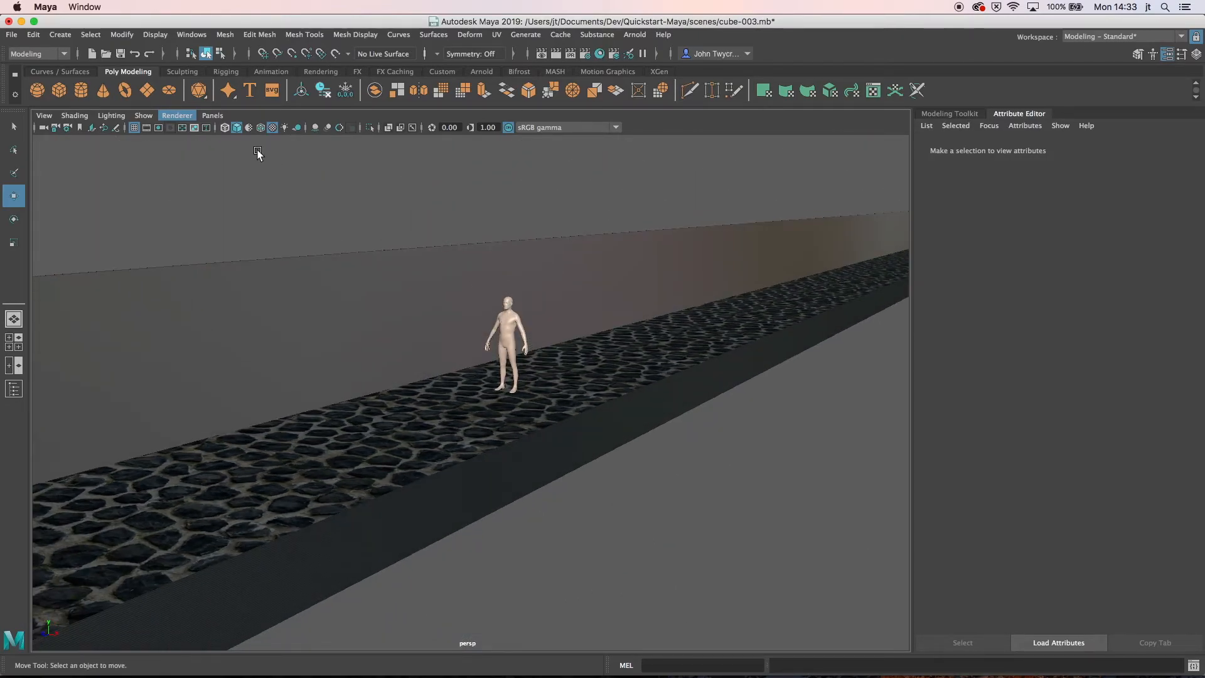
{"action": "left_click", "coordinate": [63, 36]}
{"action": "mouse_move", "coordinate": [92, 80]}
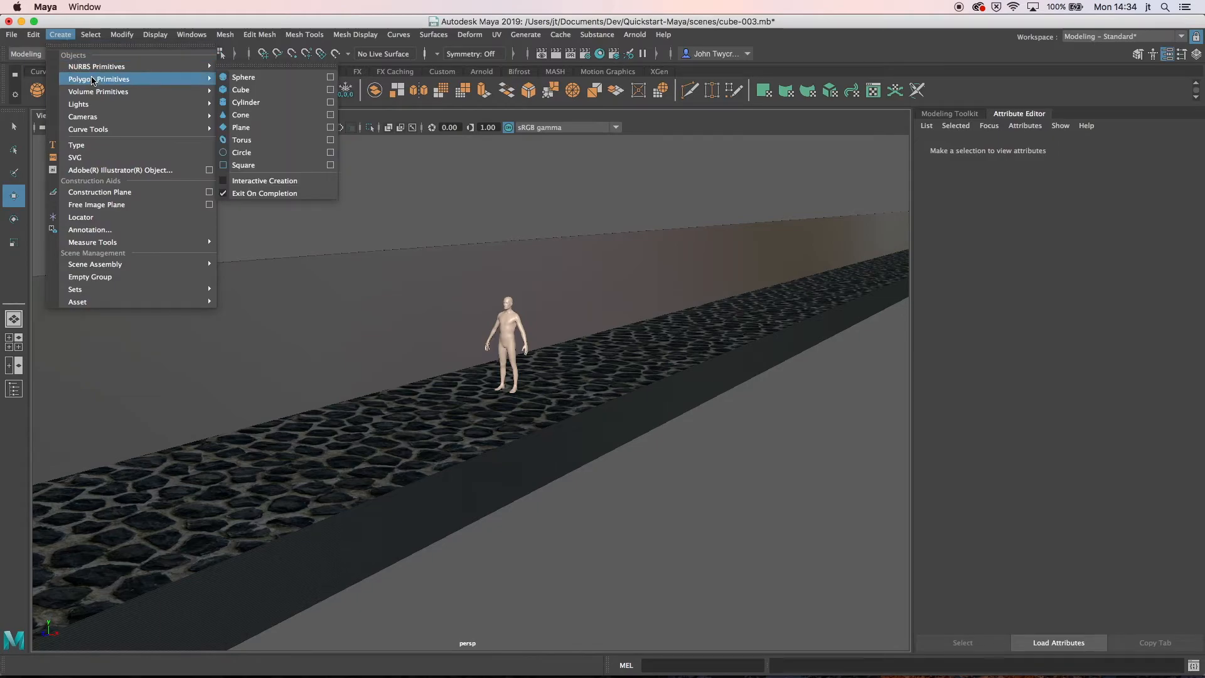
{"action": "left_click", "coordinate": [258, 153]}
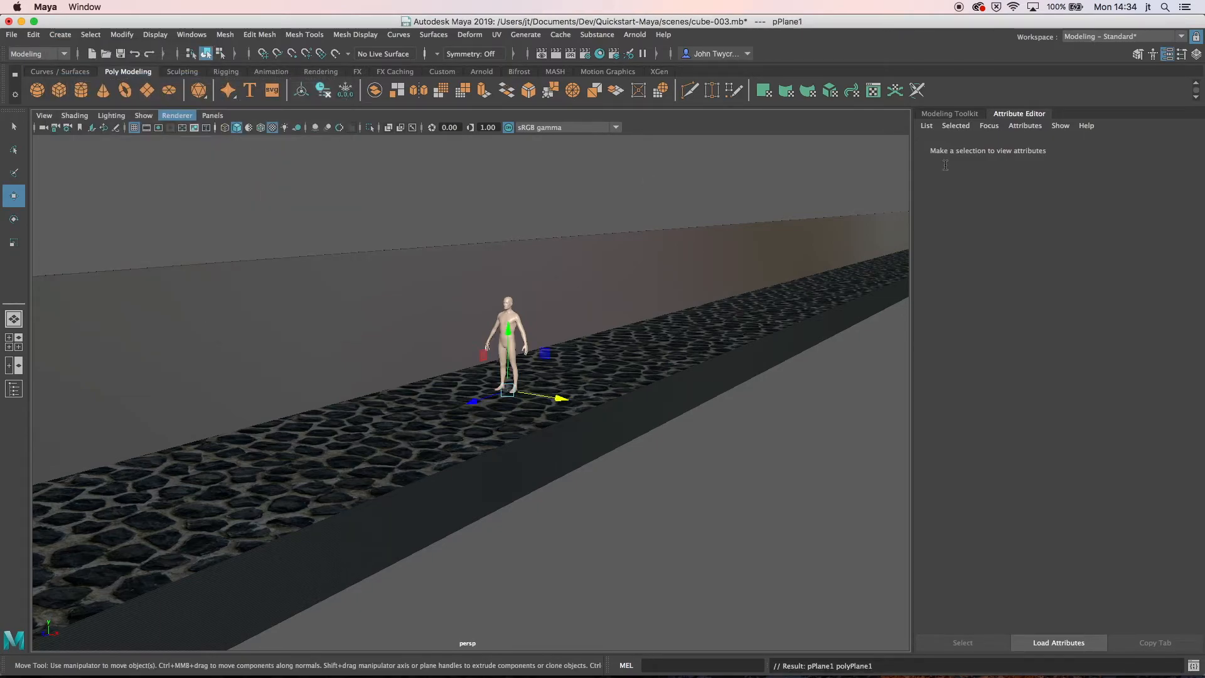
- Set the plane's width to 2000 and its height first to 300 and finally to 400 in its polygon plane history
{"action": "left_click", "coordinate": [1033, 149]}
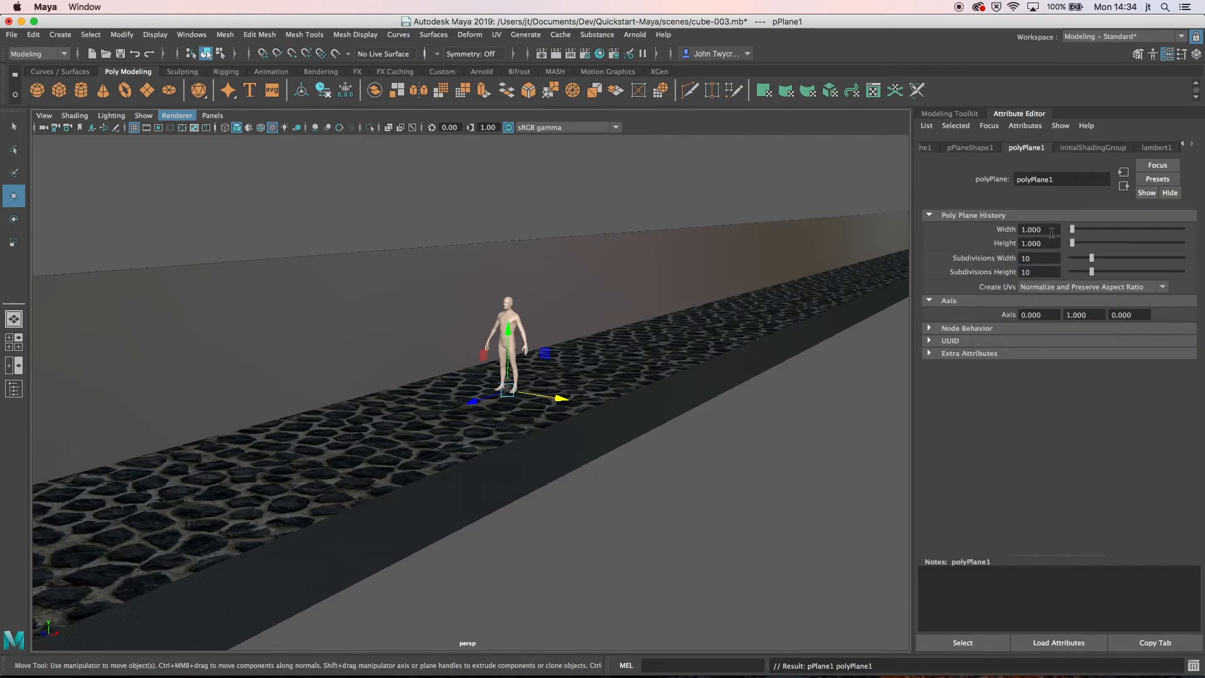
{"action": "left_click_drag", "start_coordinate": [1052, 232], "coordinate": [1013, 232]}
{"action": "key", "text": "Tab"}
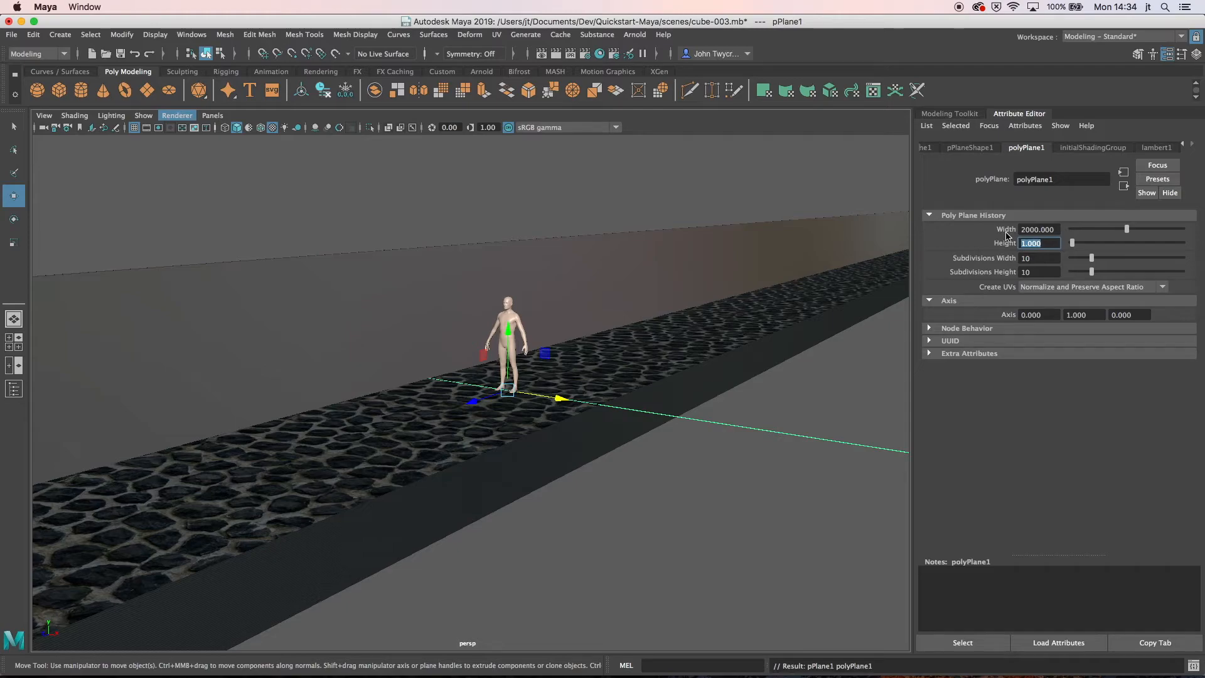
{"action": "type", "text": "3"}
{"action": "key", "text": "Return"}
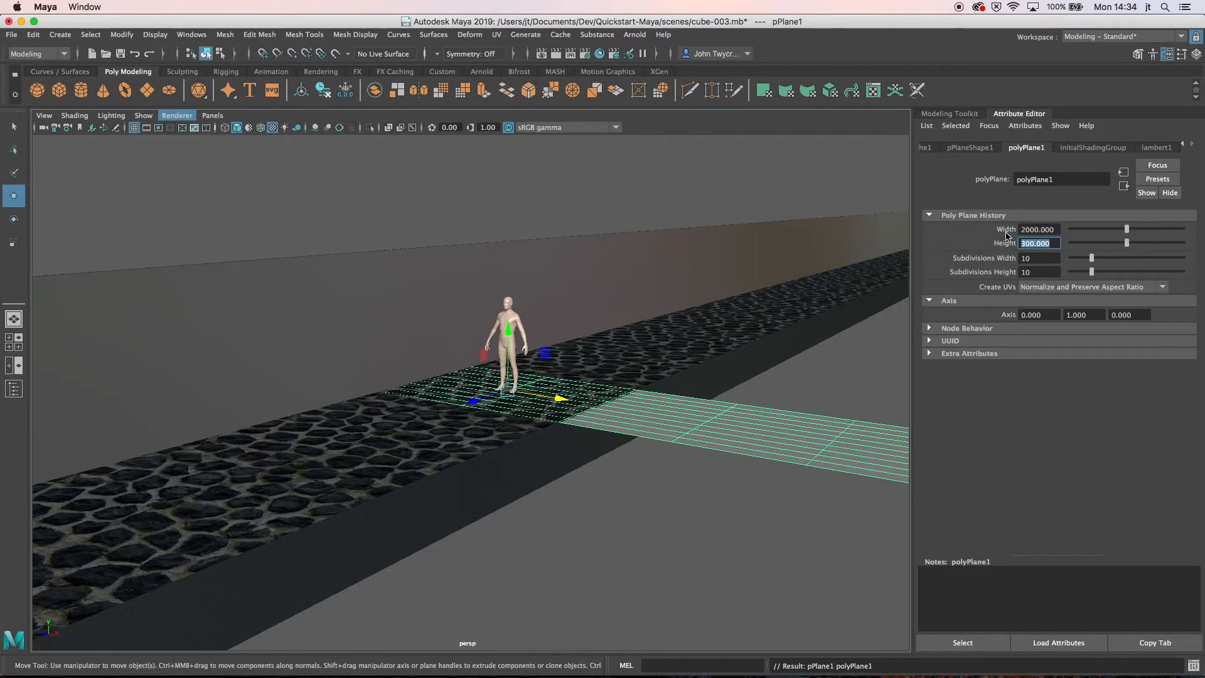
{"action": "type", "text": "400"}
{"action": "key", "text": "Return"}
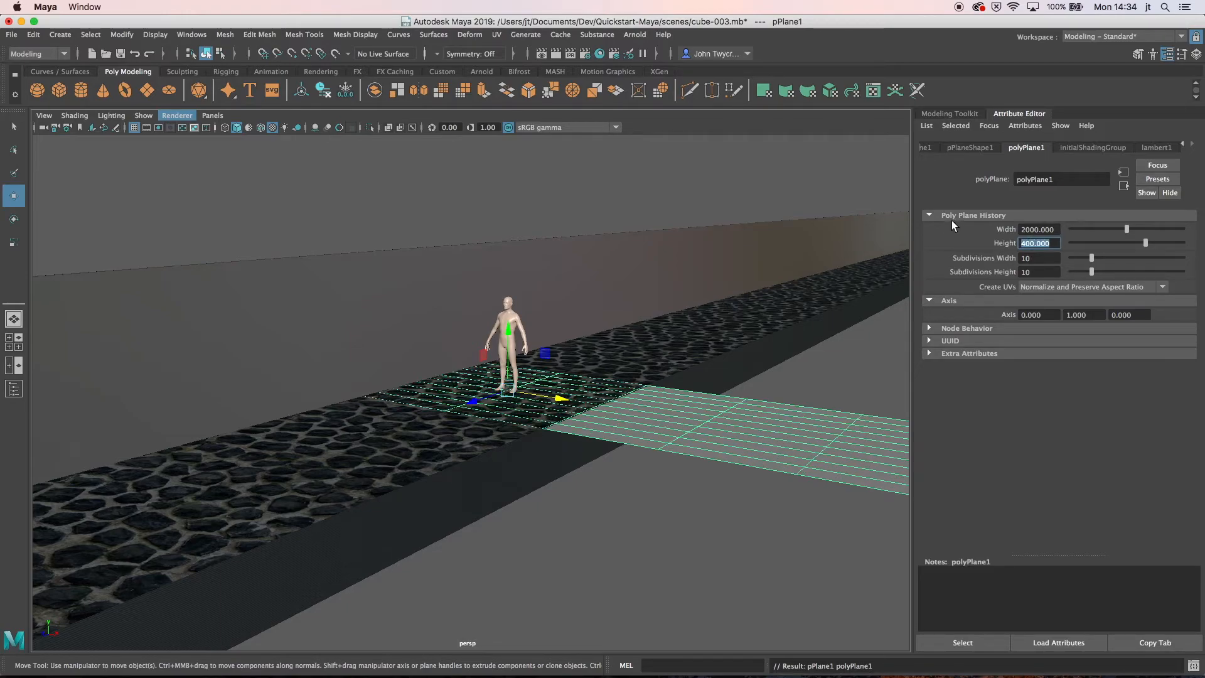
- Rotate the plane to exactly 90 degrees in Y so it runs along the stone path
{"action": "left_click", "coordinate": [16, 220]}
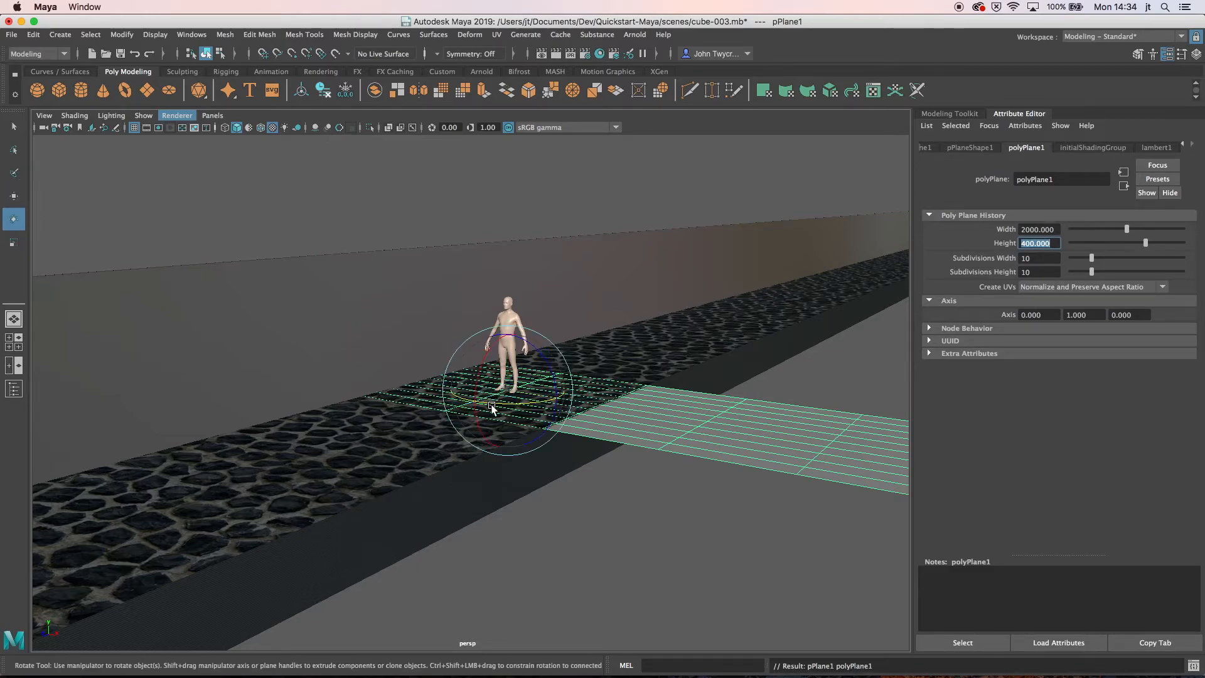
{"action": "left_click_drag", "start_coordinate": [492, 408], "coordinate": [563, 388]}
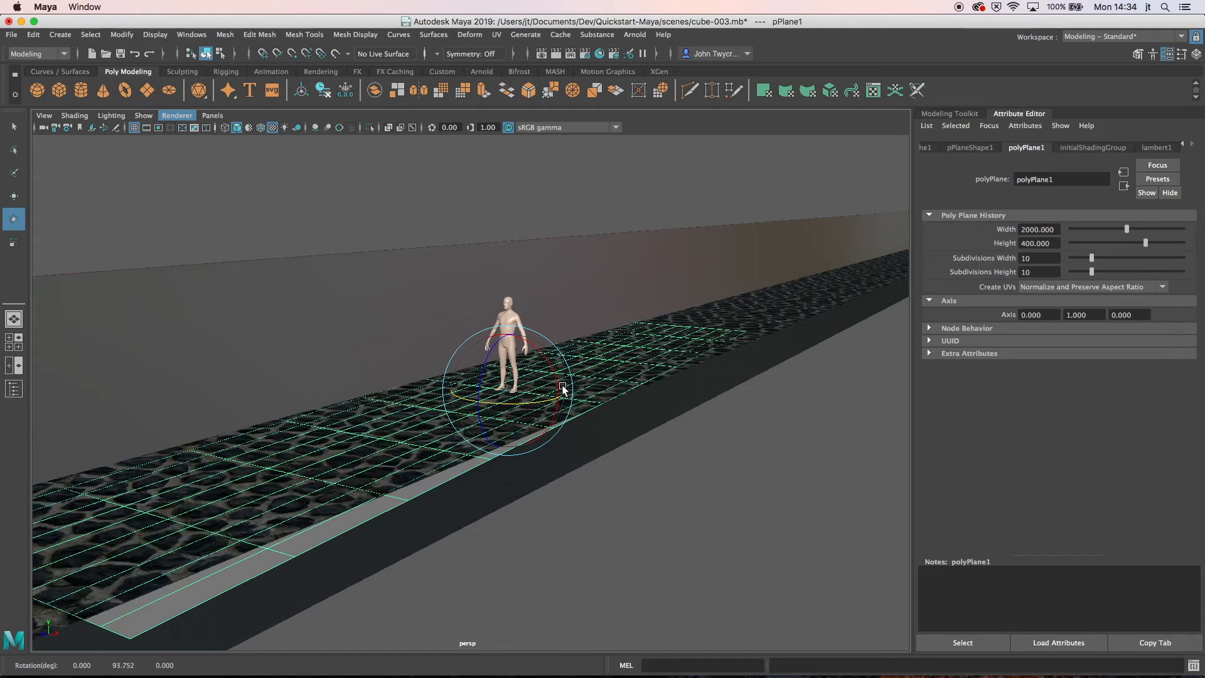
{"action": "left_click", "coordinate": [927, 147]}
{"action": "left_click_drag", "start_coordinate": [1098, 245], "coordinate": [1041, 245]}
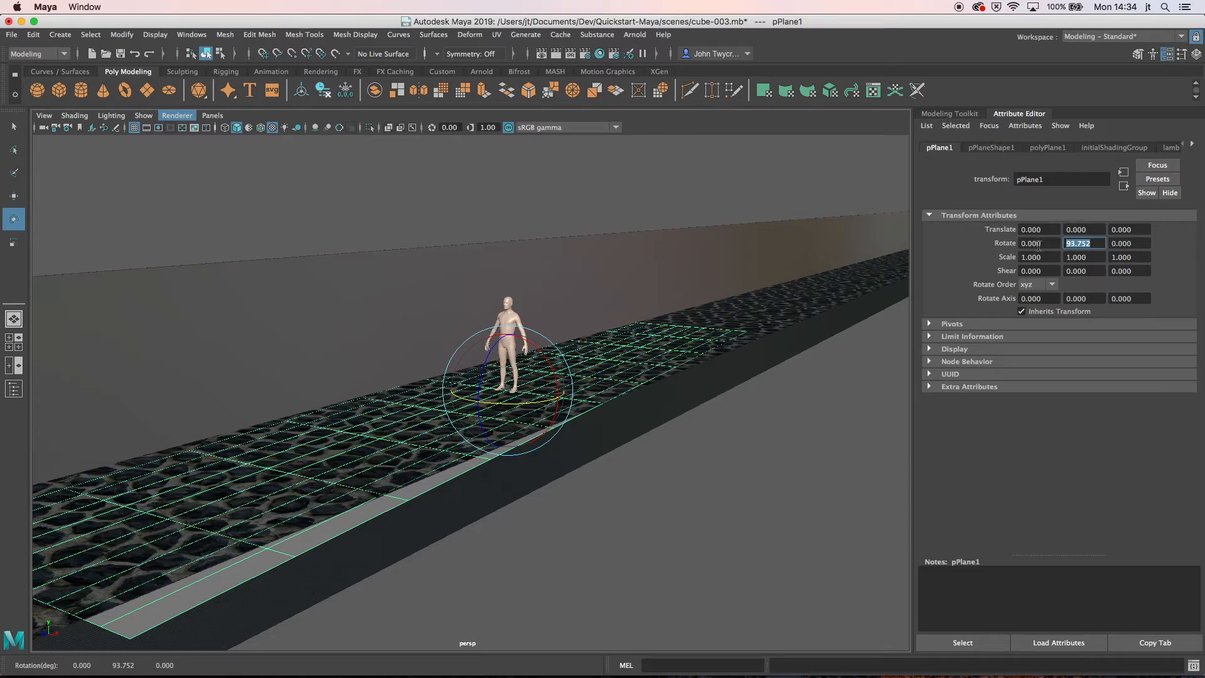
{"action": "type", "text": "90"}
{"action": "key", "text": "Return"}
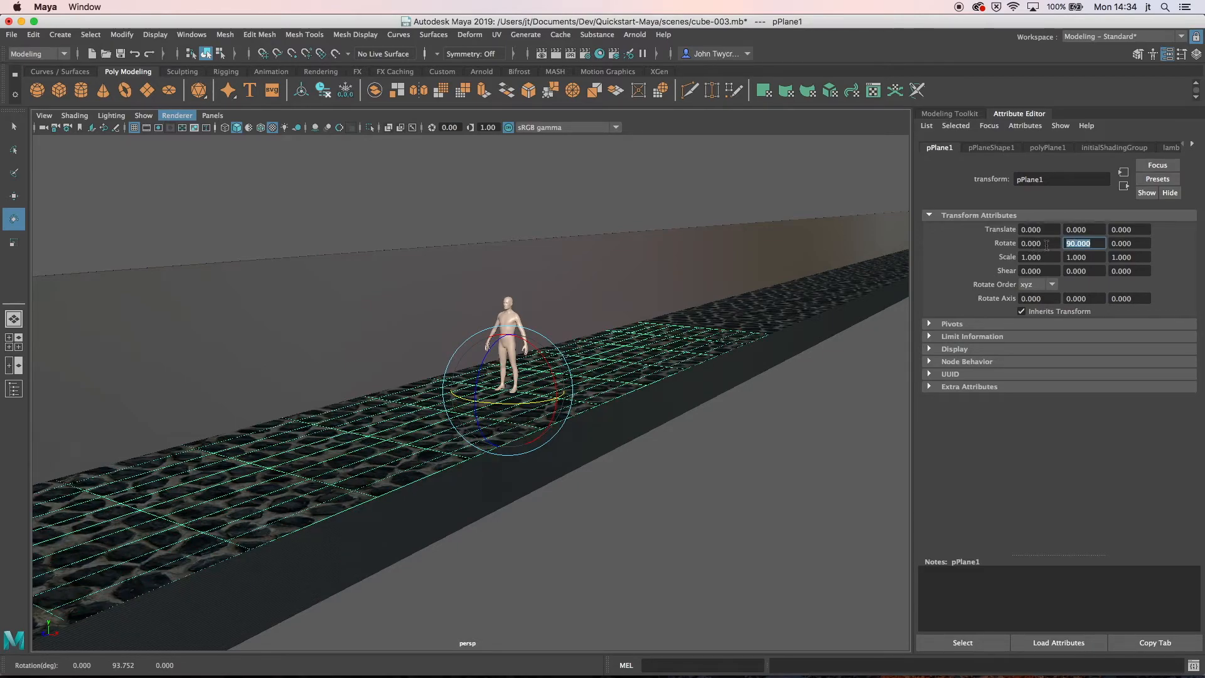
{"action": "left_click", "coordinate": [1046, 245]}
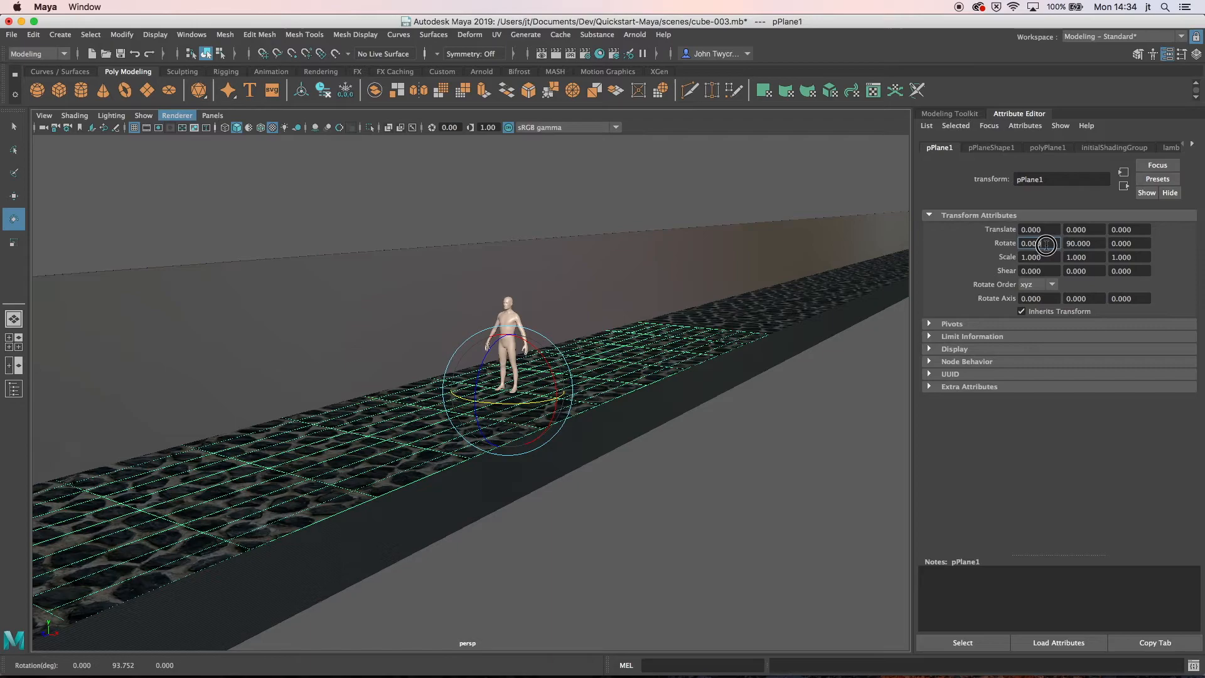
- Stand the plane upright along the stone path by setting its X rotation to 90 degrees
{"action": "left_click_drag", "start_coordinate": [1046, 245], "coordinate": [1015, 242]}
{"action": "type", "text": "90"}
{"action": "key", "text": "Return"}
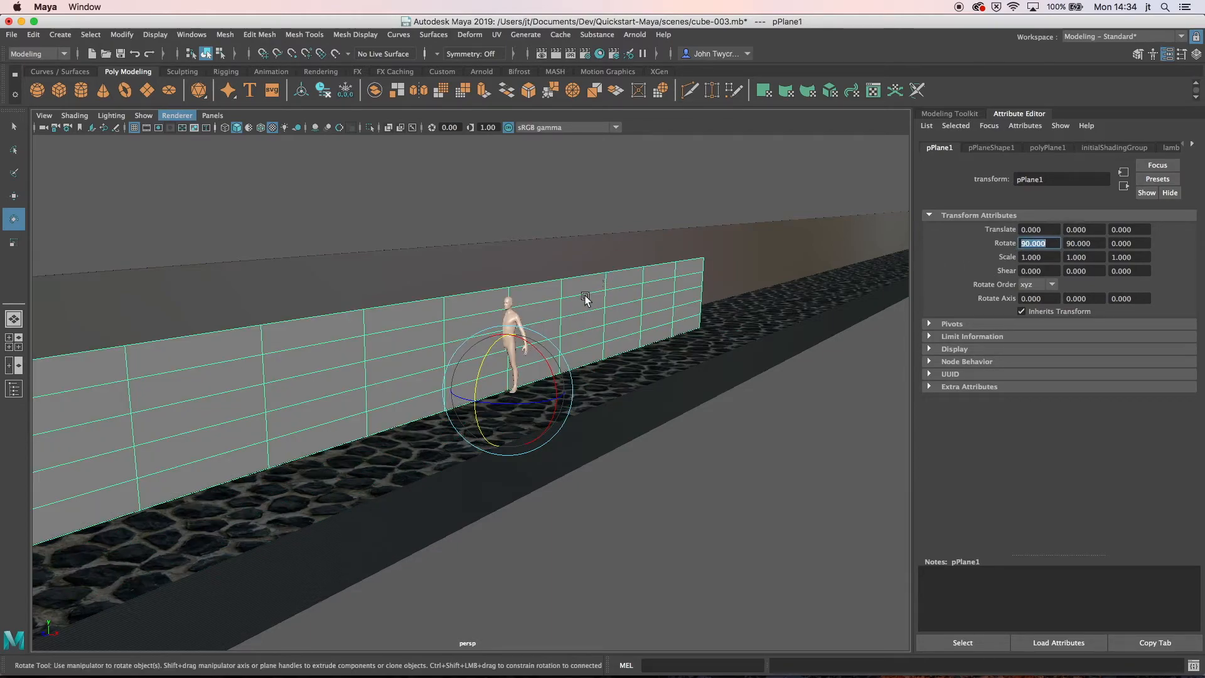
- Move the upright plane to the open edge of the stone path, at about 200.7 in X, and raise it to about 80.3 in Y
{"action": "left_click", "coordinate": [13, 195]}
{"action": "left_click_drag", "start_coordinate": [561, 399], "coordinate": [665, 422]}
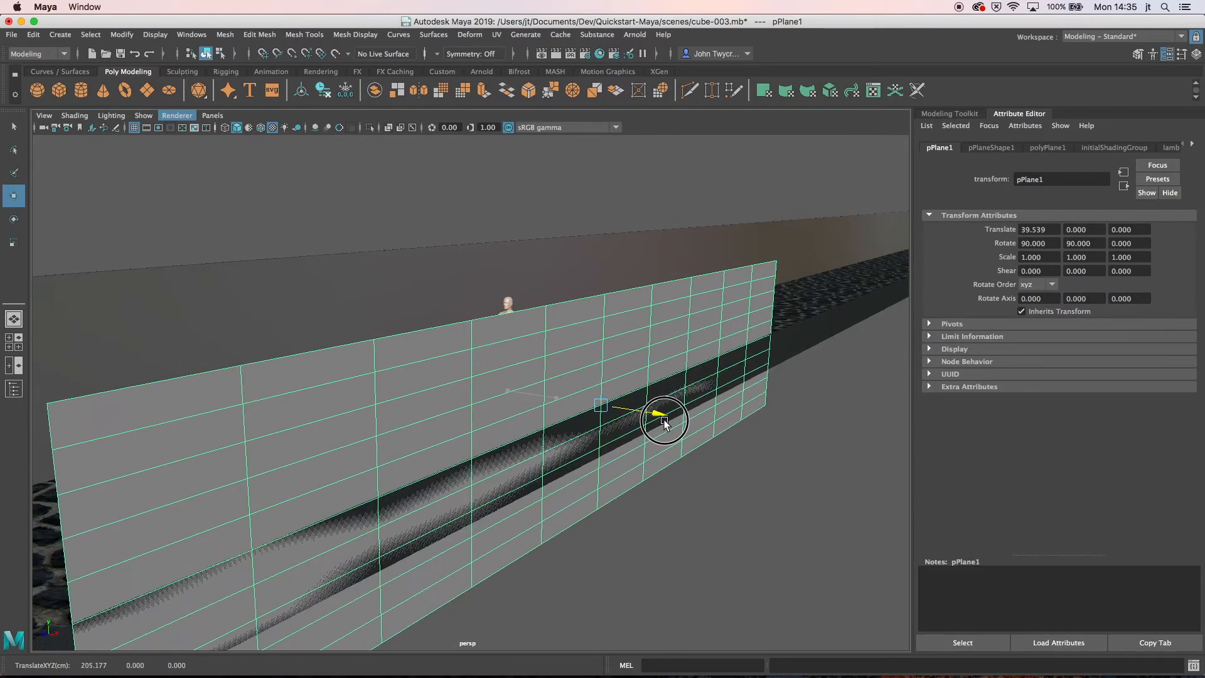
{"action": "left_click_drag", "start_coordinate": [602, 343], "coordinate": [603, 294]}
{"action": "left_click_drag", "start_coordinate": [589, 492], "coordinate": [641, 486], "text": "alt"}
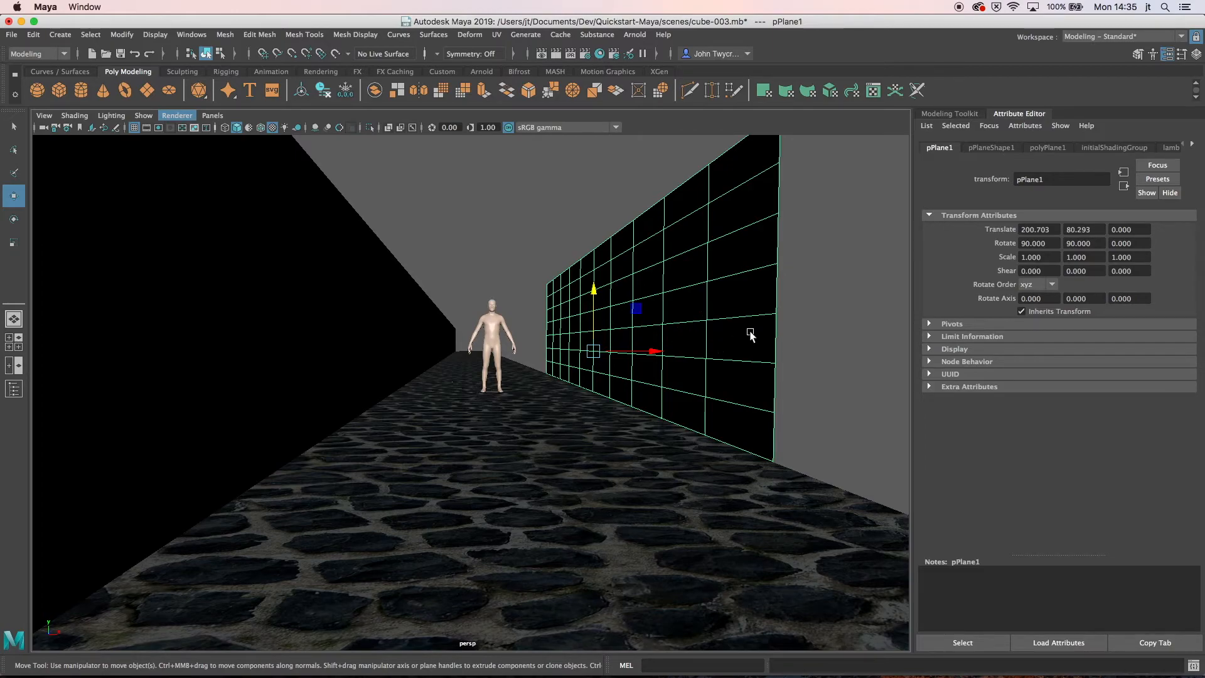
{"action": "left_click_drag", "start_coordinate": [798, 342], "coordinate": [675, 337], "text": "alt"}
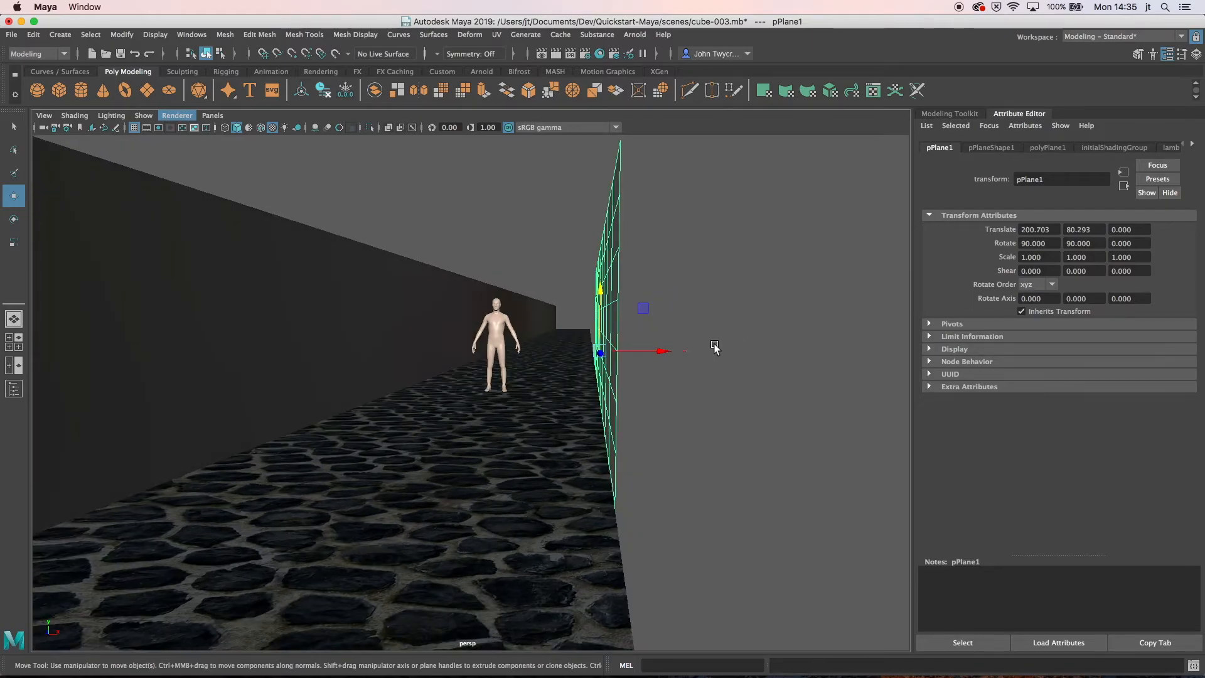
- Assign a new Lambert material to the upright plane and name it inside_wall
{"action": "left_click_drag", "start_coordinate": [758, 350], "coordinate": [529, 334], "text": "alt"}
{"action": "right_click_drag", "start_coordinate": [530, 334], "coordinate": [527, 640]}
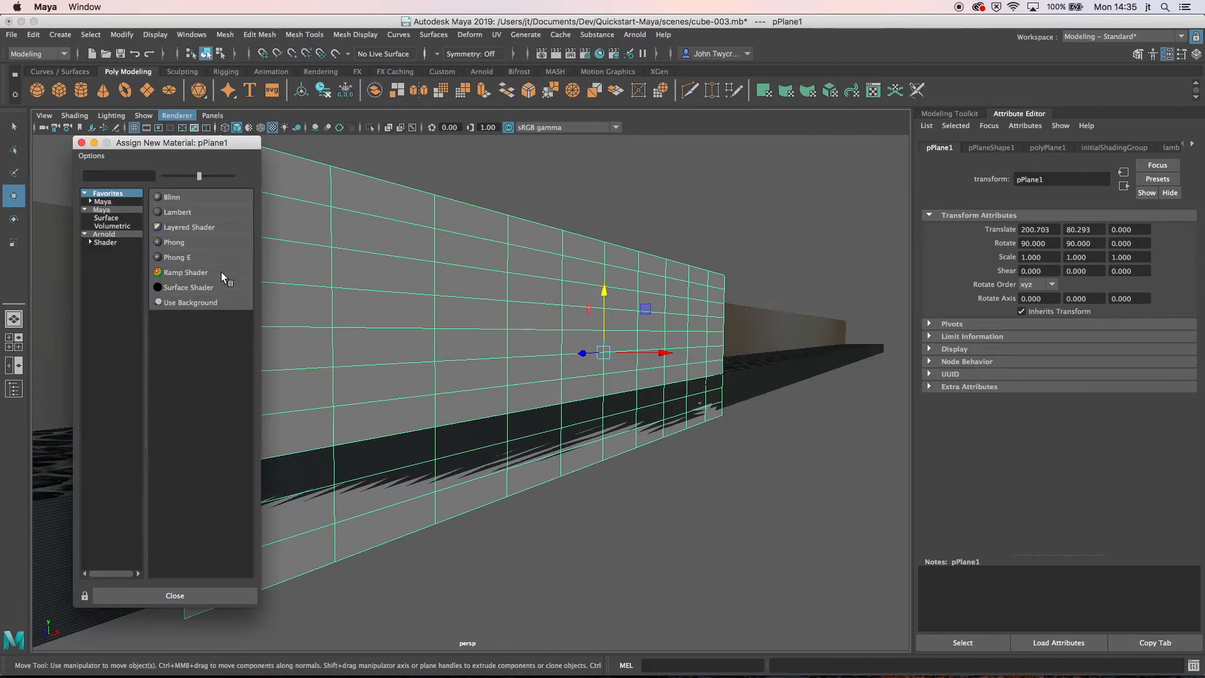
{"action": "left_click", "coordinate": [186, 213]}
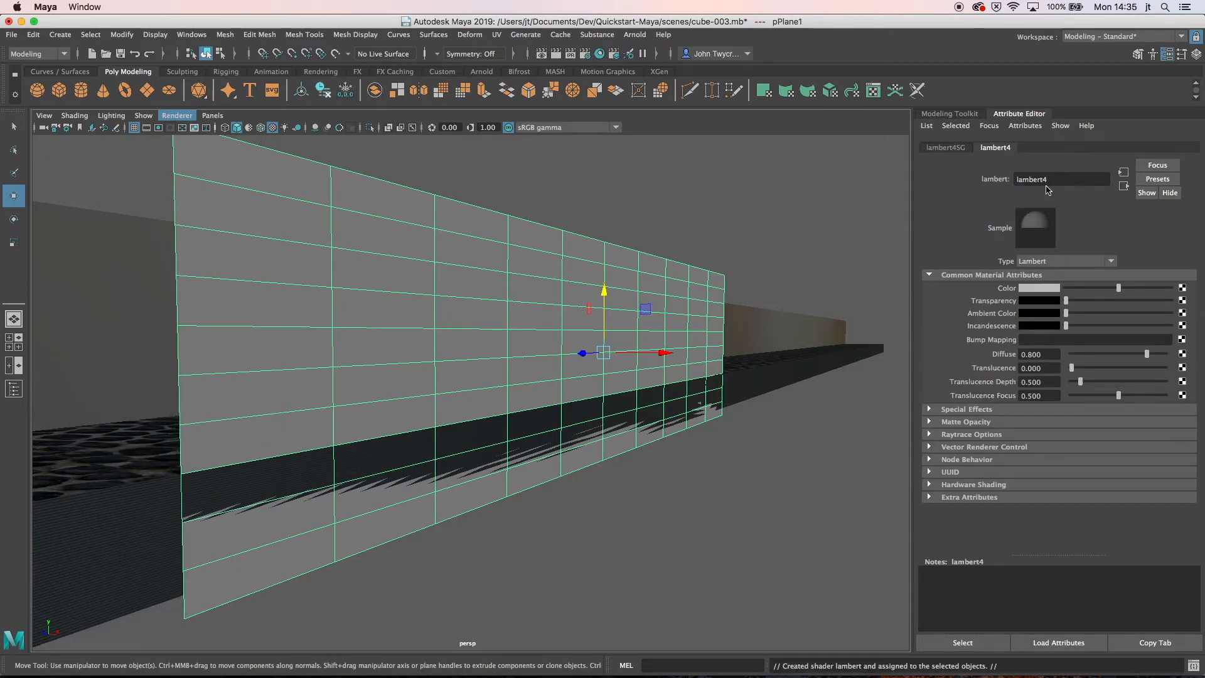
{"action": "double_click", "coordinate": [1014, 180]}
{"action": "type", "text": "inside w"}
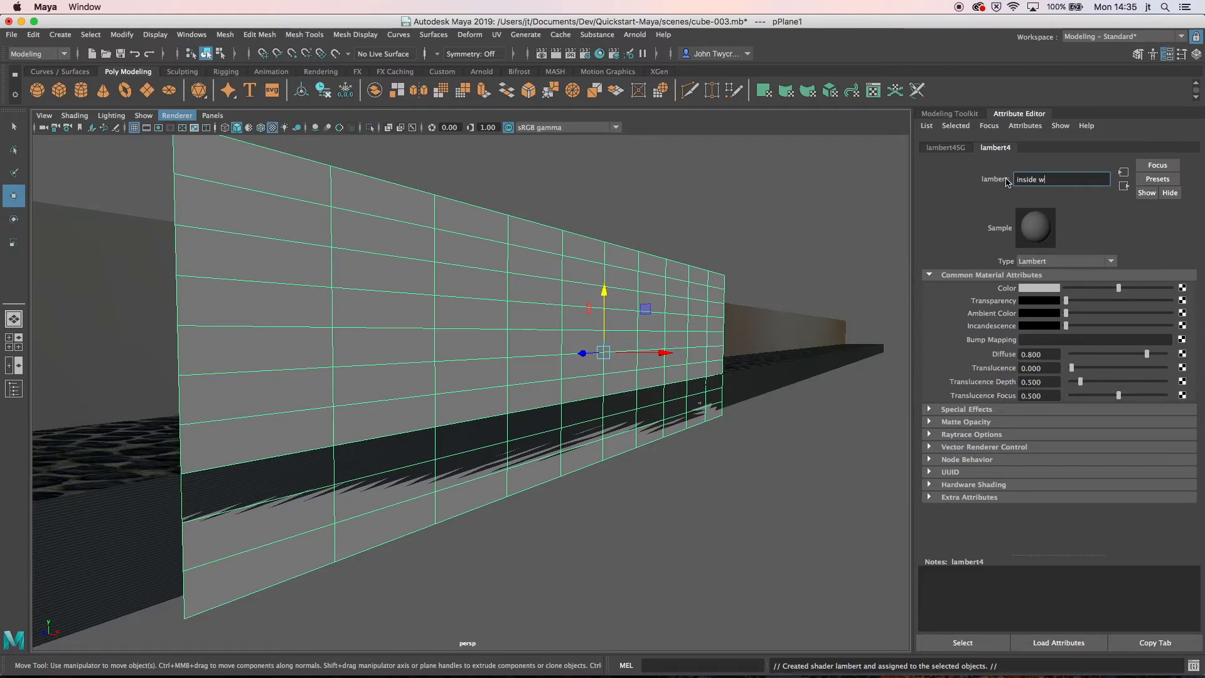
{"action": "type", "text": "all"}
{"action": "key", "text": "Return"}
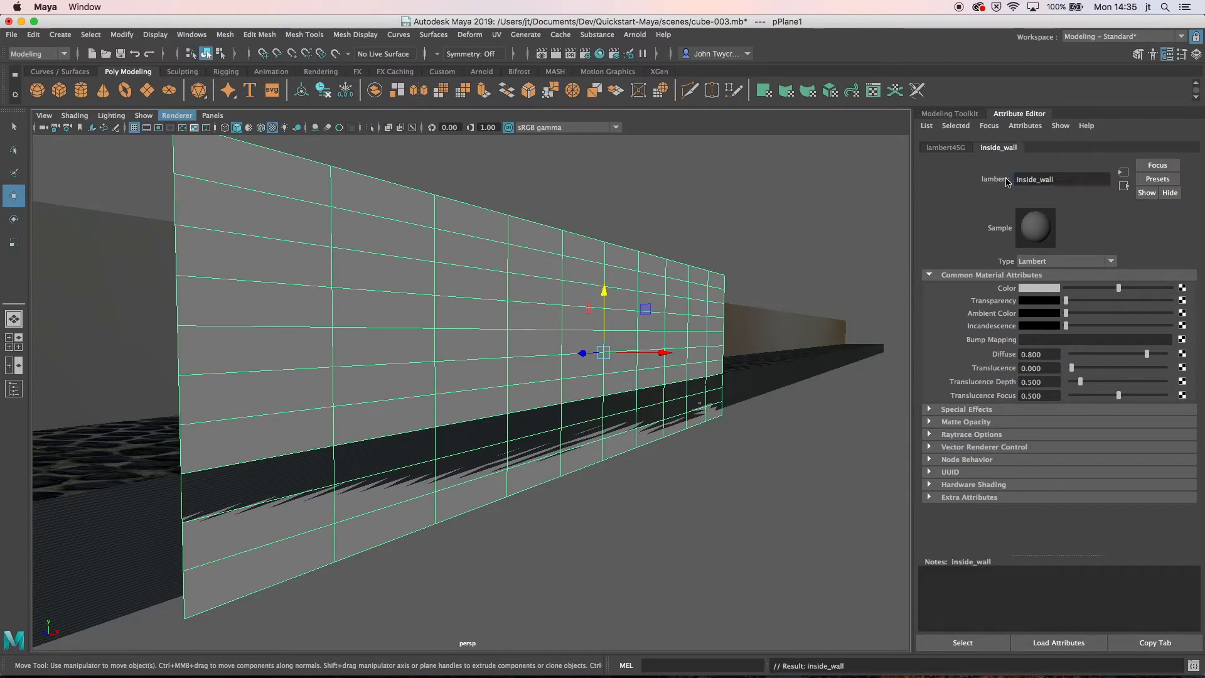
- Map a file texture to the inside_wall material's color, using diffuse.tga from the pattern_175 folder
{"action": "left_click", "coordinate": [1182, 288]}
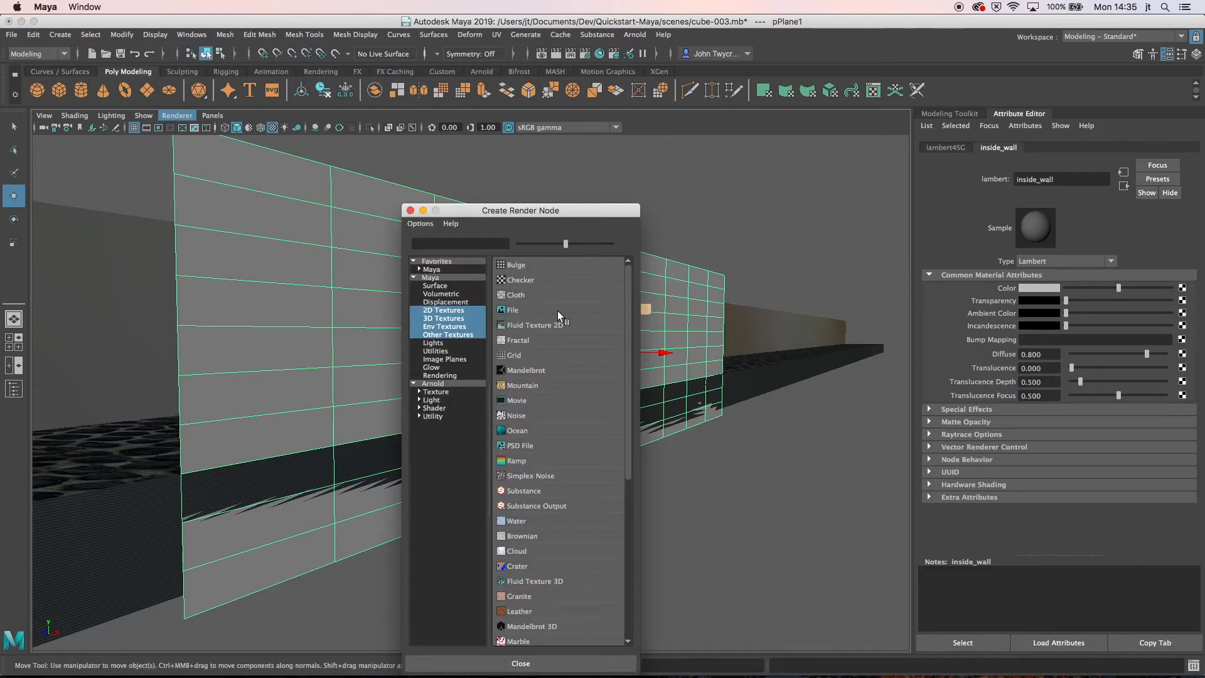
{"action": "left_click", "coordinate": [548, 312]}
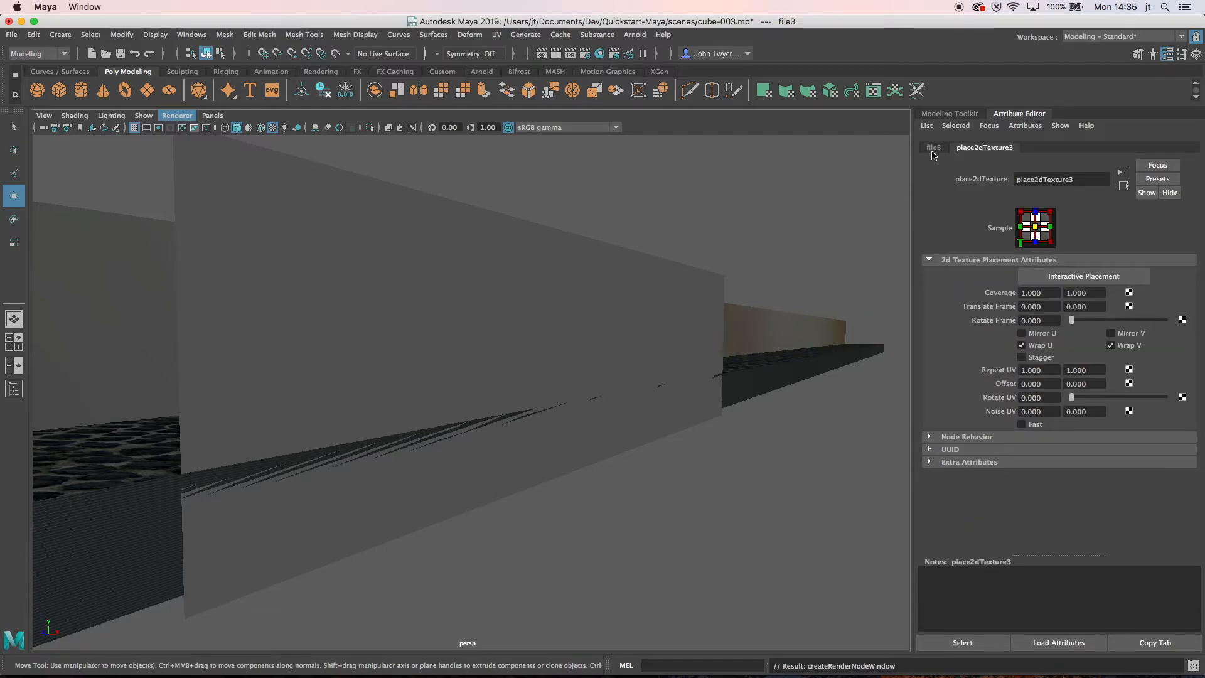
{"action": "left_click", "coordinate": [933, 147]}
{"action": "left_click", "coordinate": [1177, 319]}
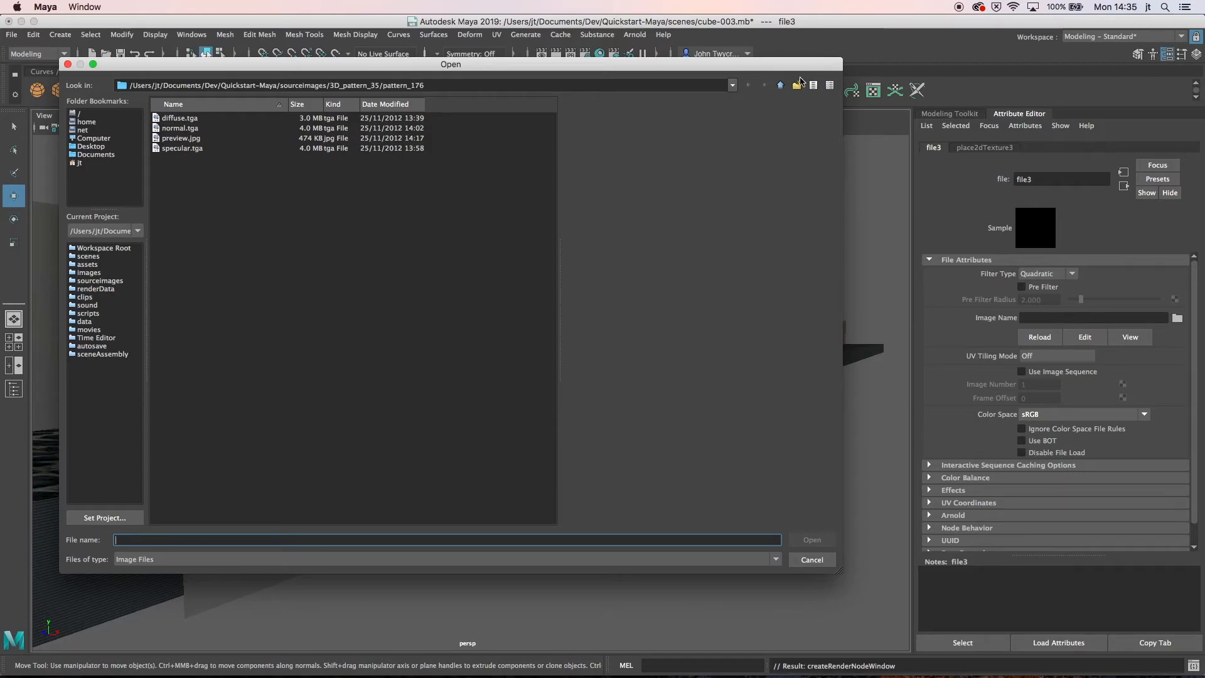
{"action": "left_click", "coordinate": [780, 85]}
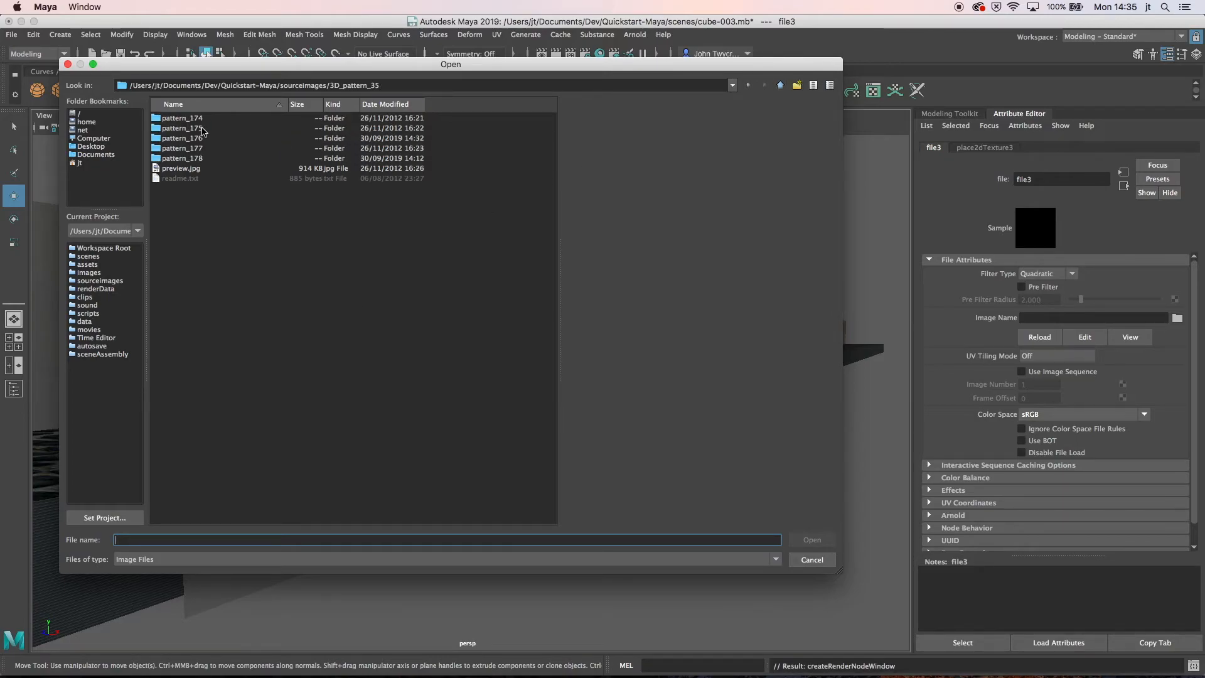
{"action": "double_click", "coordinate": [188, 128]}
{"action": "left_click", "coordinate": [190, 119]}
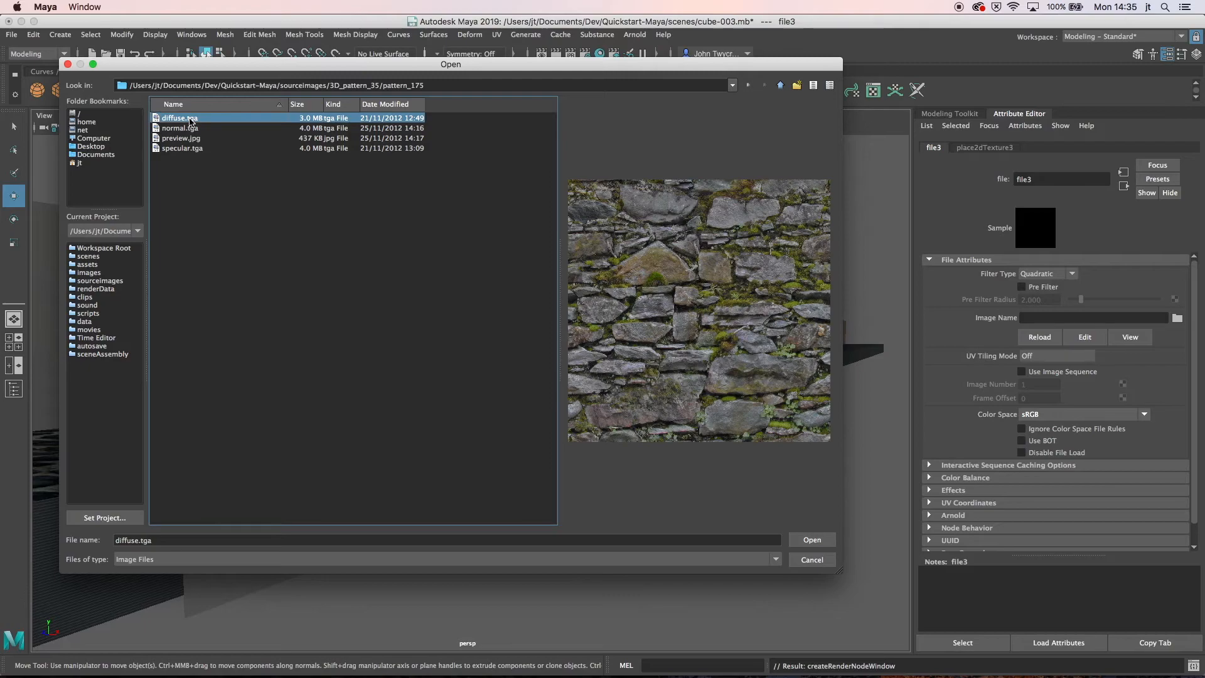
{"action": "left_click", "coordinate": [810, 539]}
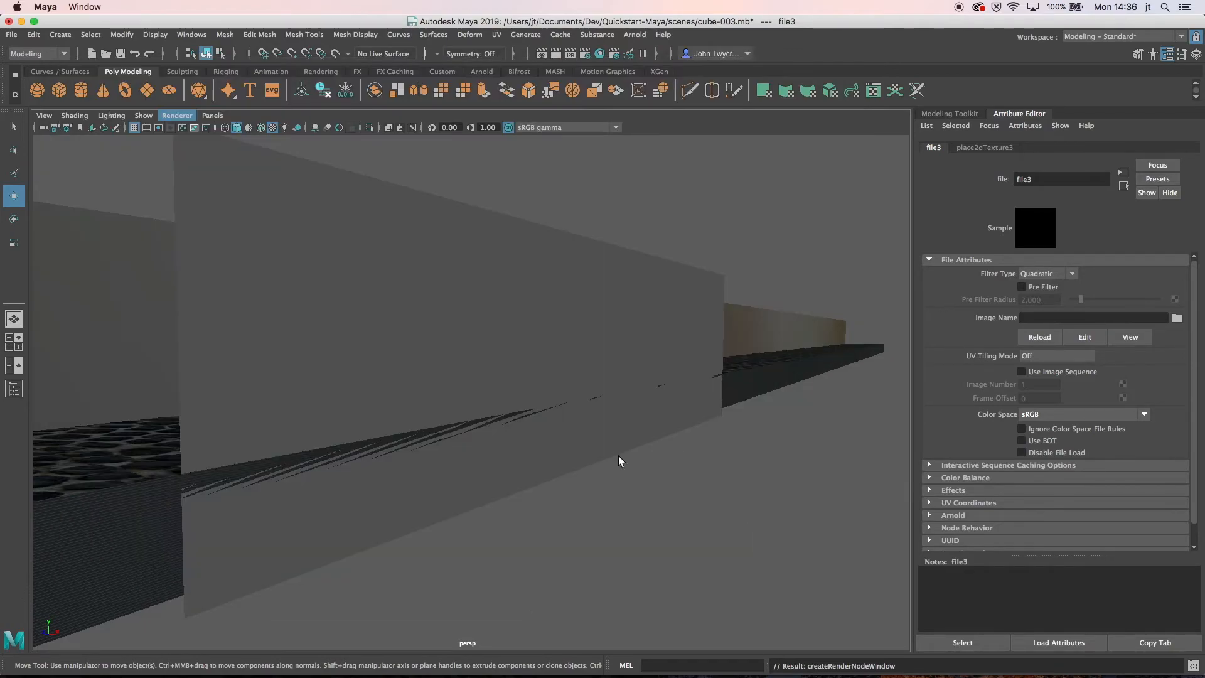
{"action": "mouse_move", "coordinate": [430, 439]}
{"action": "left_mouse_down", "text": "alt"}
{"action": "mouse_move", "coordinate": [497, 445]}
{"action": "mouse_move", "coordinate": [434, 444]}
{"action": "left_mouse_up", "text": "alt"}
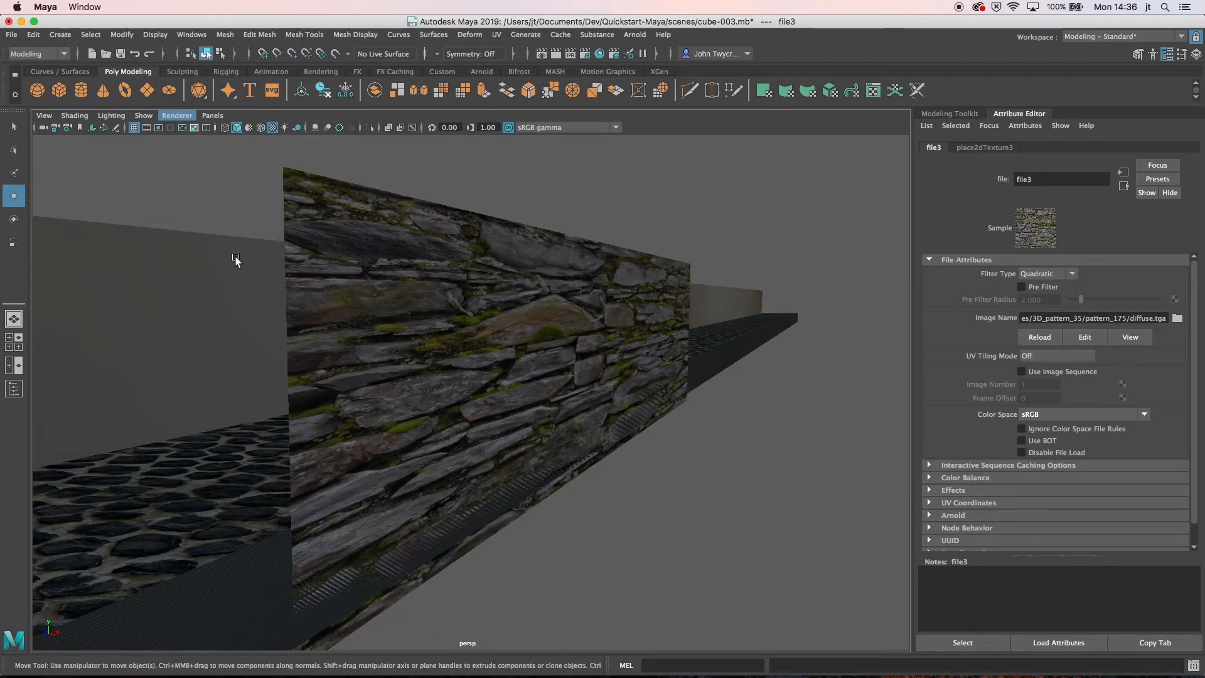
- Select the stone path and both walls, and display the Outliner beside a widened perspective view
{"action": "left_click_drag", "start_coordinate": [227, 219], "coordinate": [310, 555]}
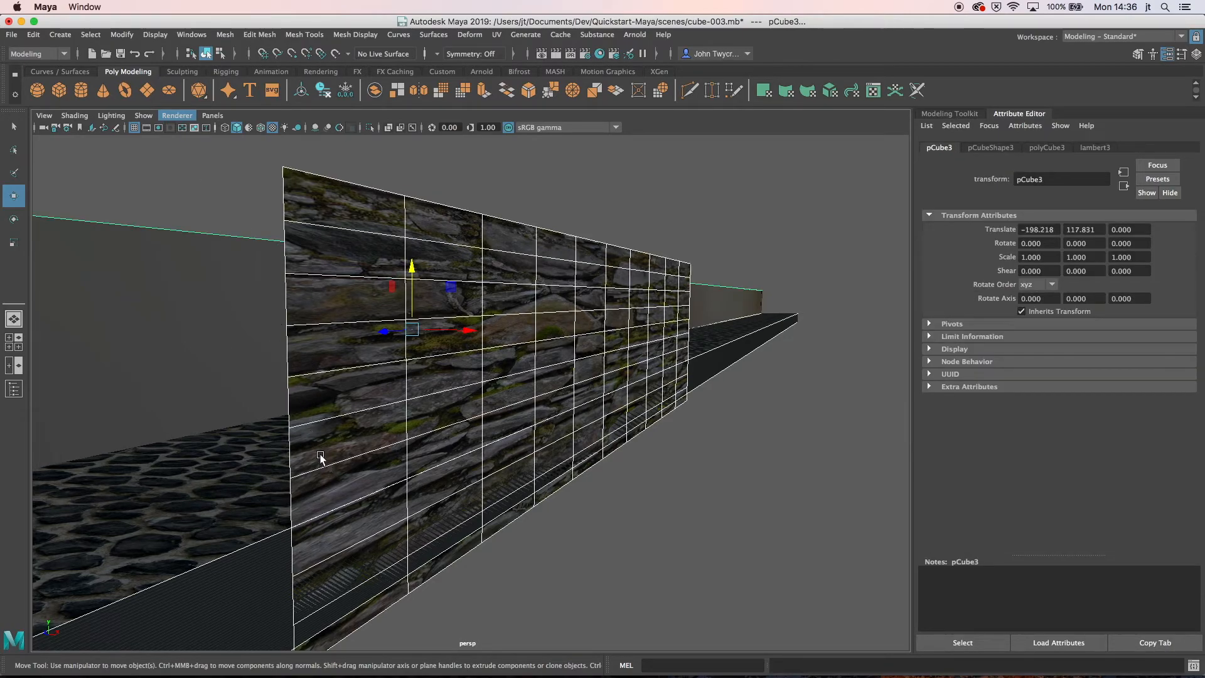
{"action": "scroll", "coordinate": [313, 457], "scroll_direction": "up", "scroll_amount": 5}
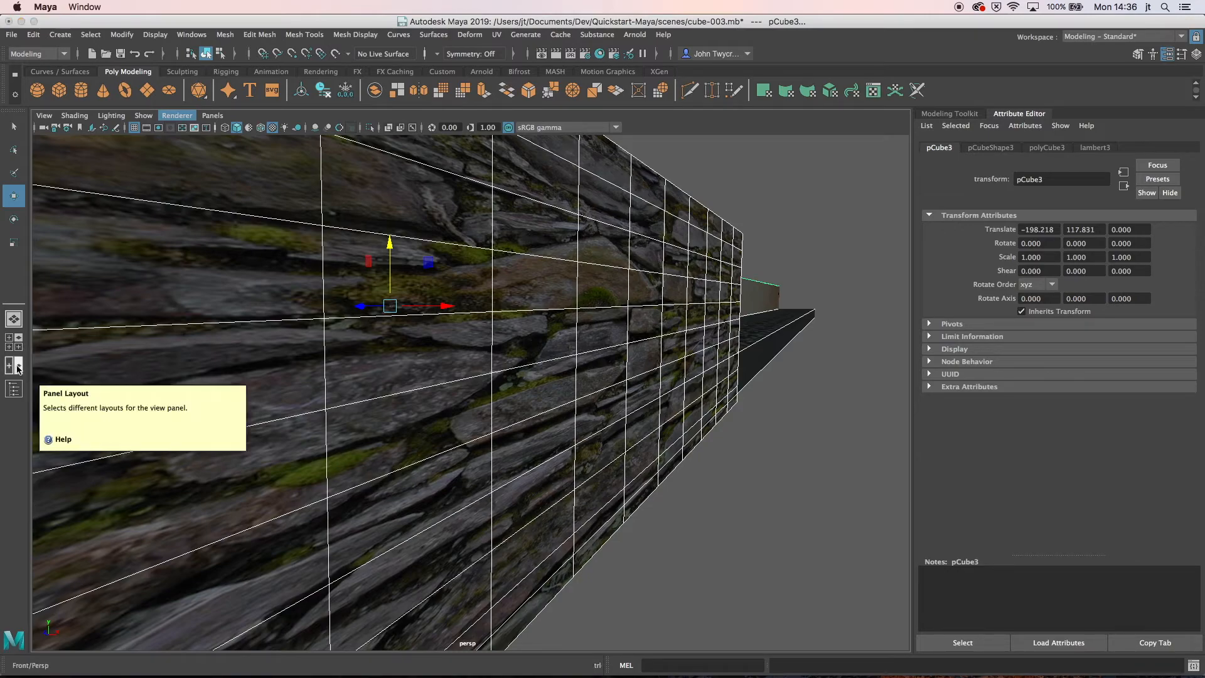
{"action": "left_click", "coordinate": [18, 369]}
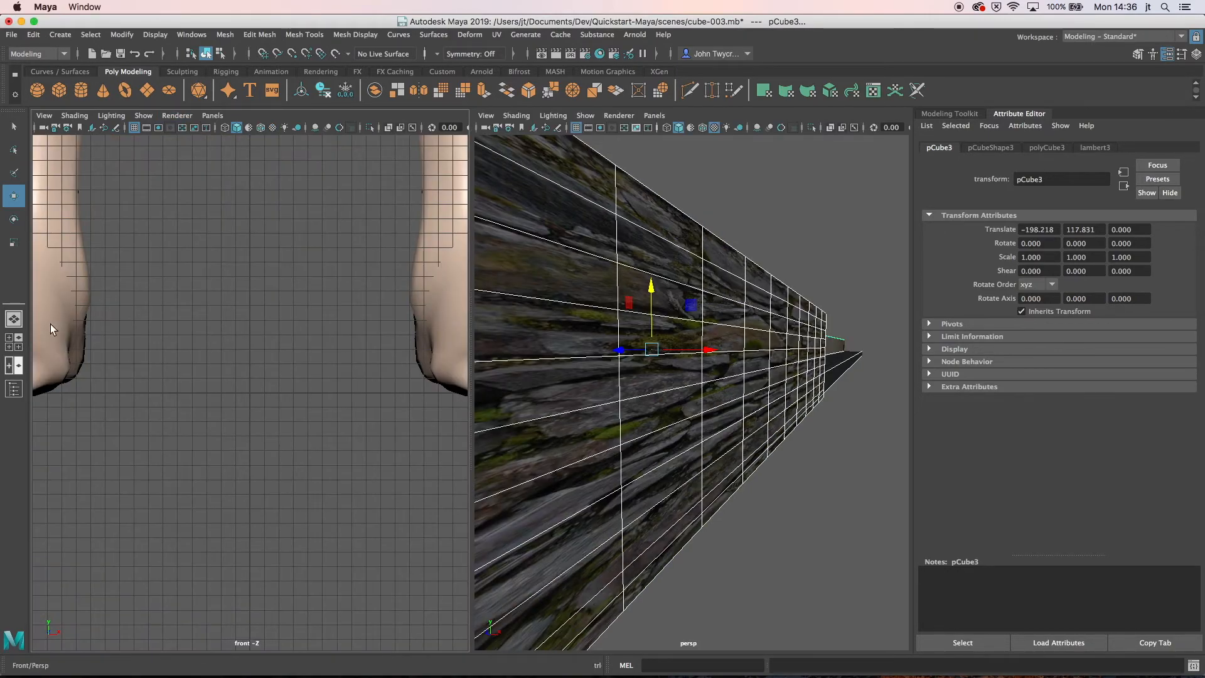
{"action": "left_click", "coordinate": [212, 115]}
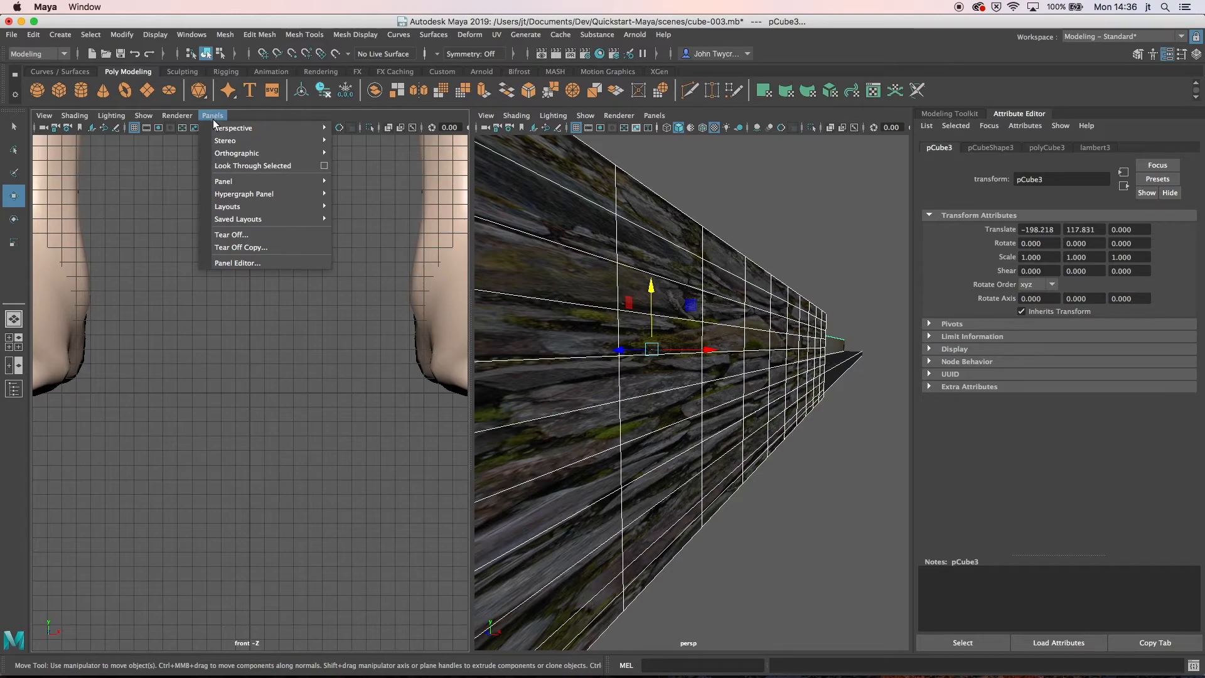
{"action": "mouse_move", "coordinate": [274, 182]}
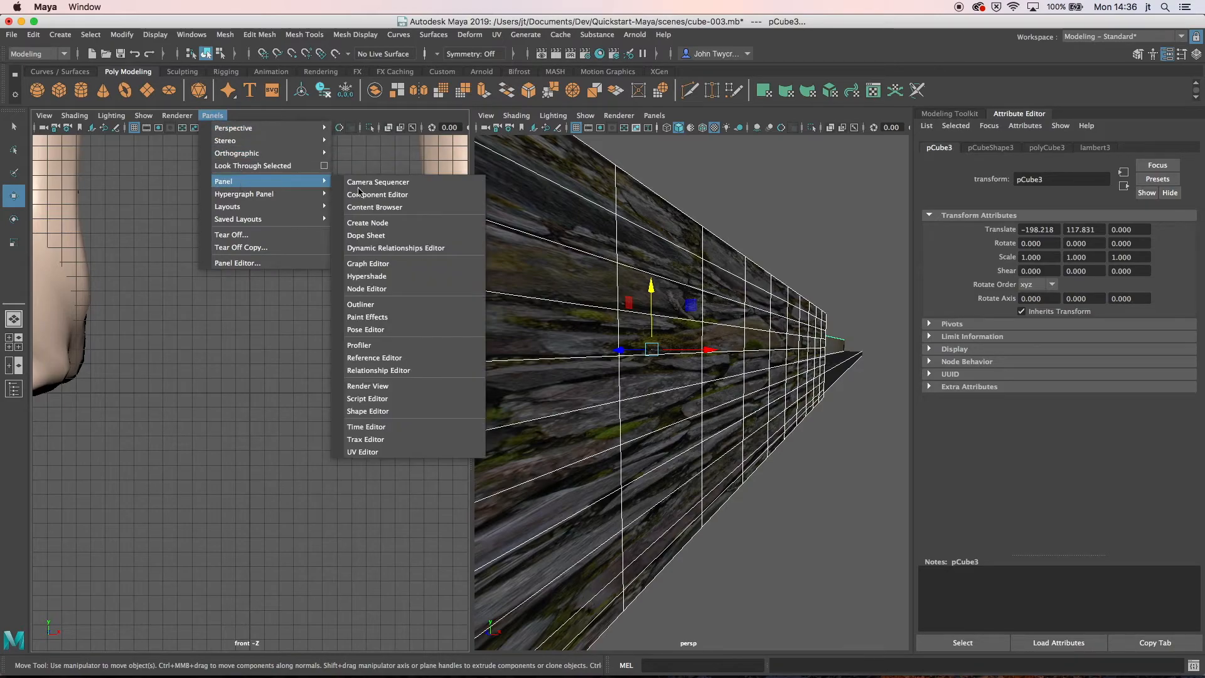
{"action": "left_click", "coordinate": [368, 304]}
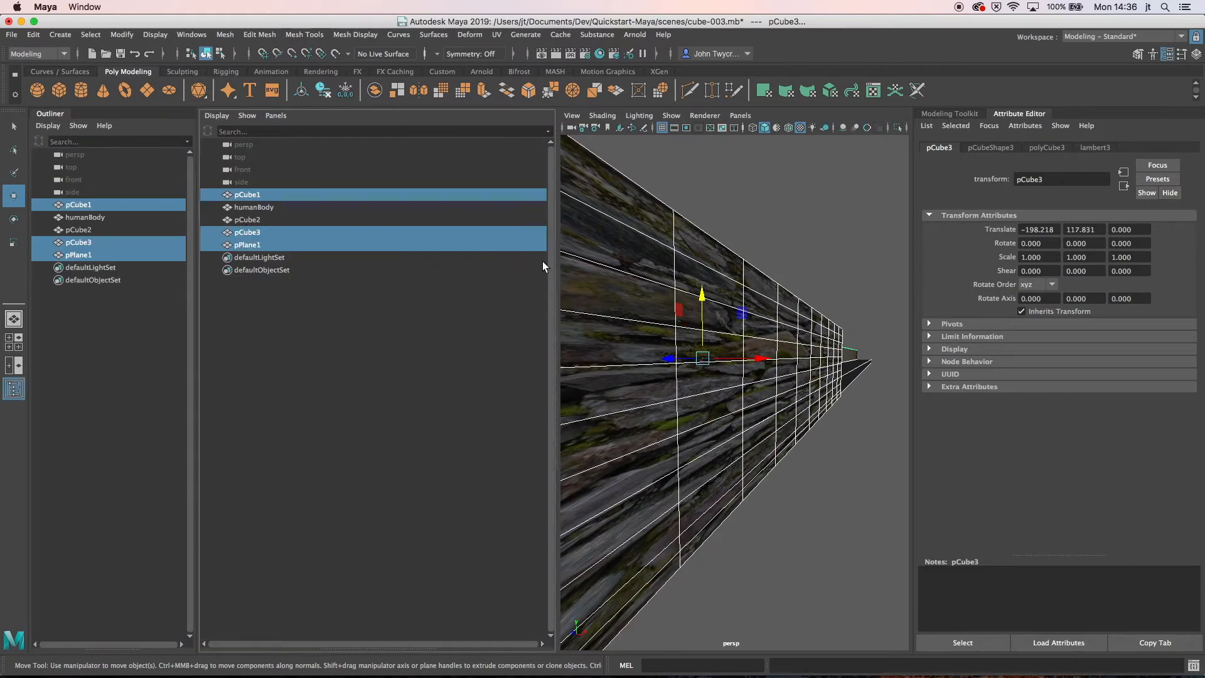
{"action": "left_click_drag", "start_coordinate": [554, 265], "coordinate": [263, 266]}
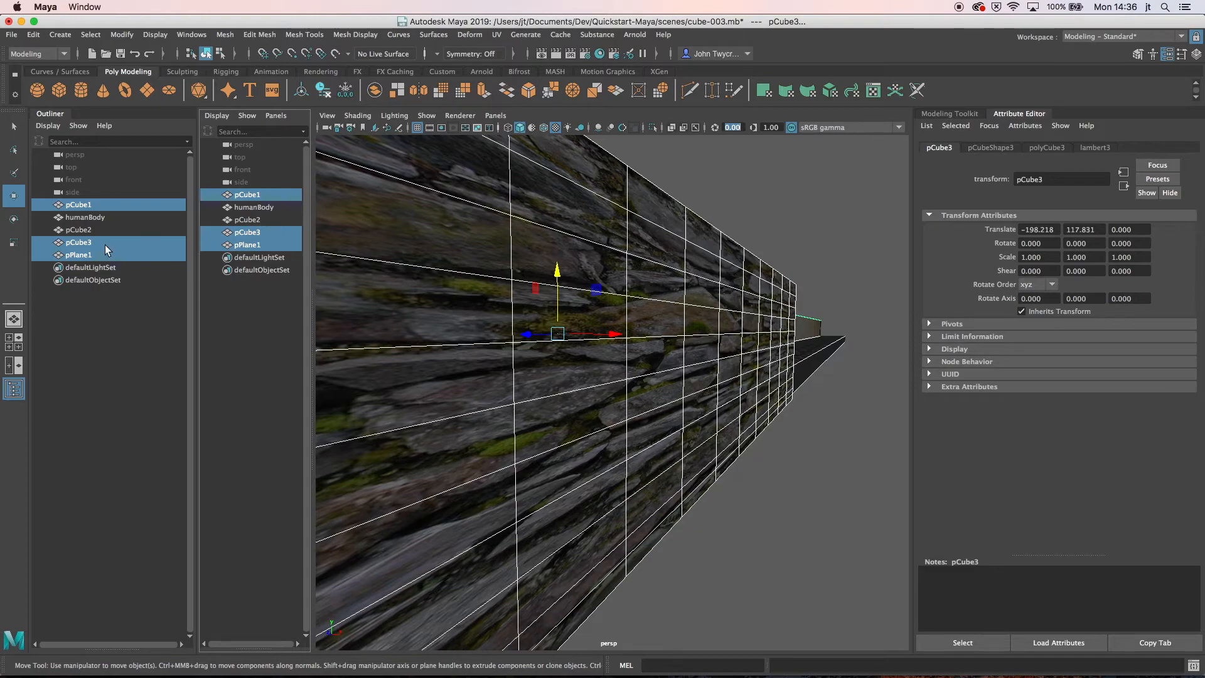
- Reselect the stone path pCube1, adding pPlane1 and pCube3 to the selection, and enlarge the perspective view beside the Outliner
{"action": "left_click", "coordinate": [86, 206]}
{"action": "key", "text": "alt"}
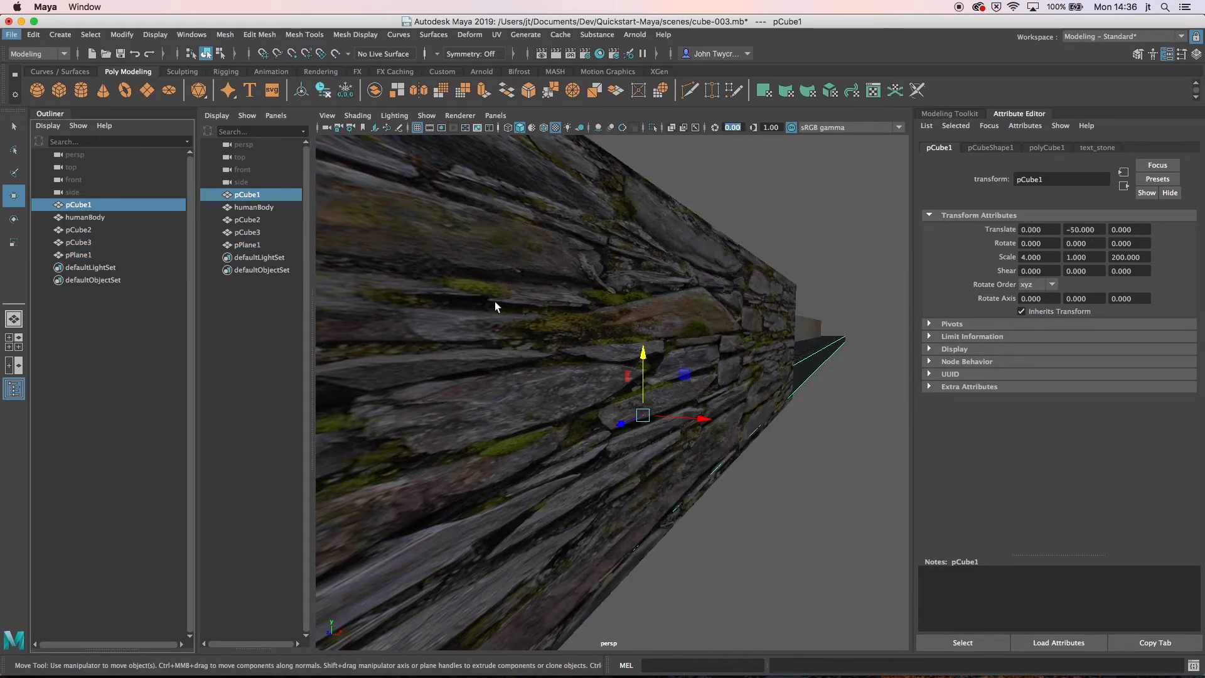
{"action": "left_click", "coordinate": [738, 305], "text": "shift"}
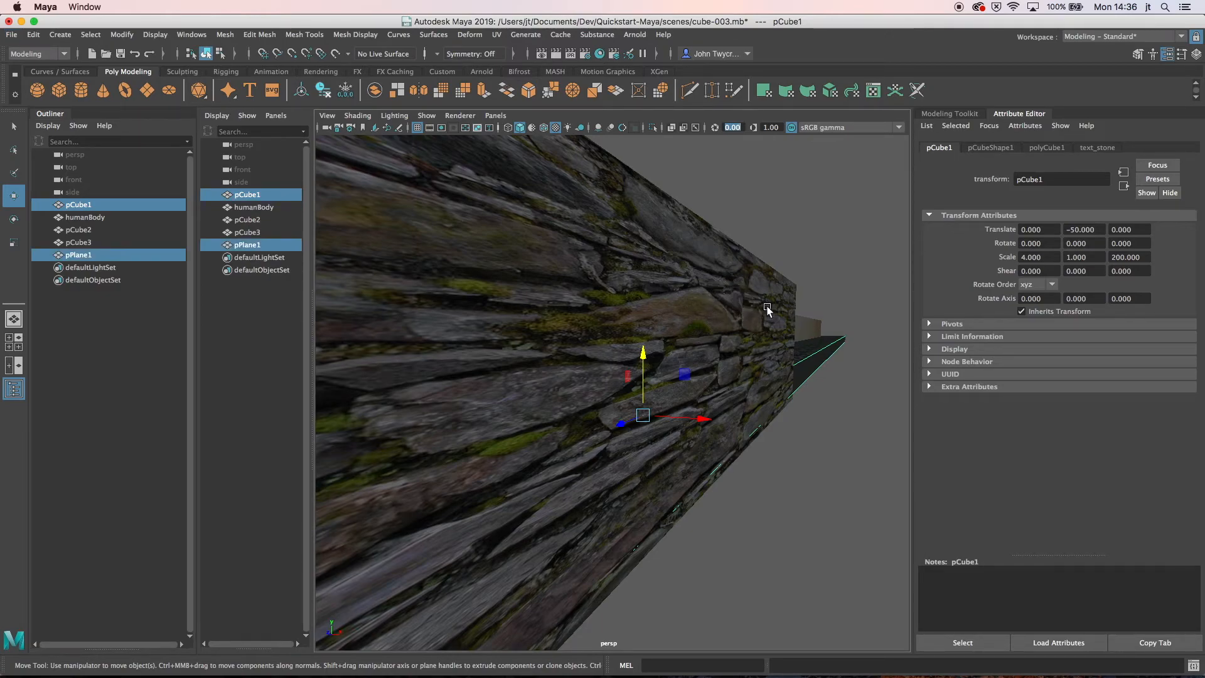
{"action": "left_click", "coordinate": [809, 326], "text": "shift"}
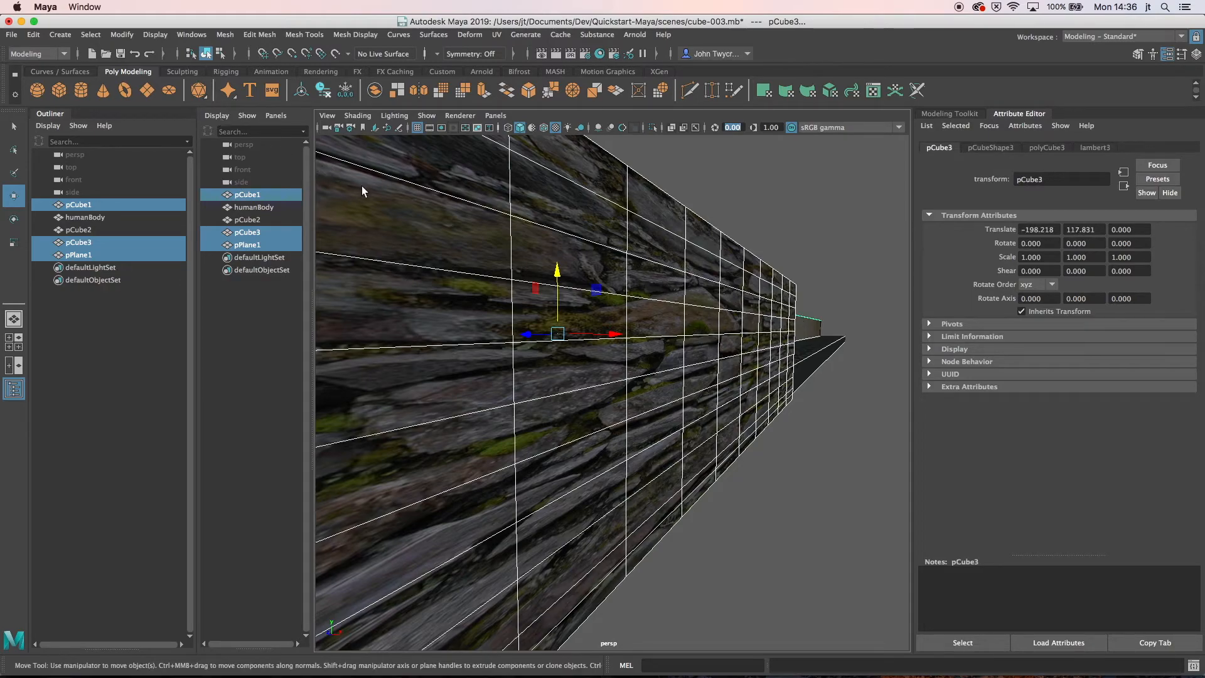
{"action": "key", "text": "space"}
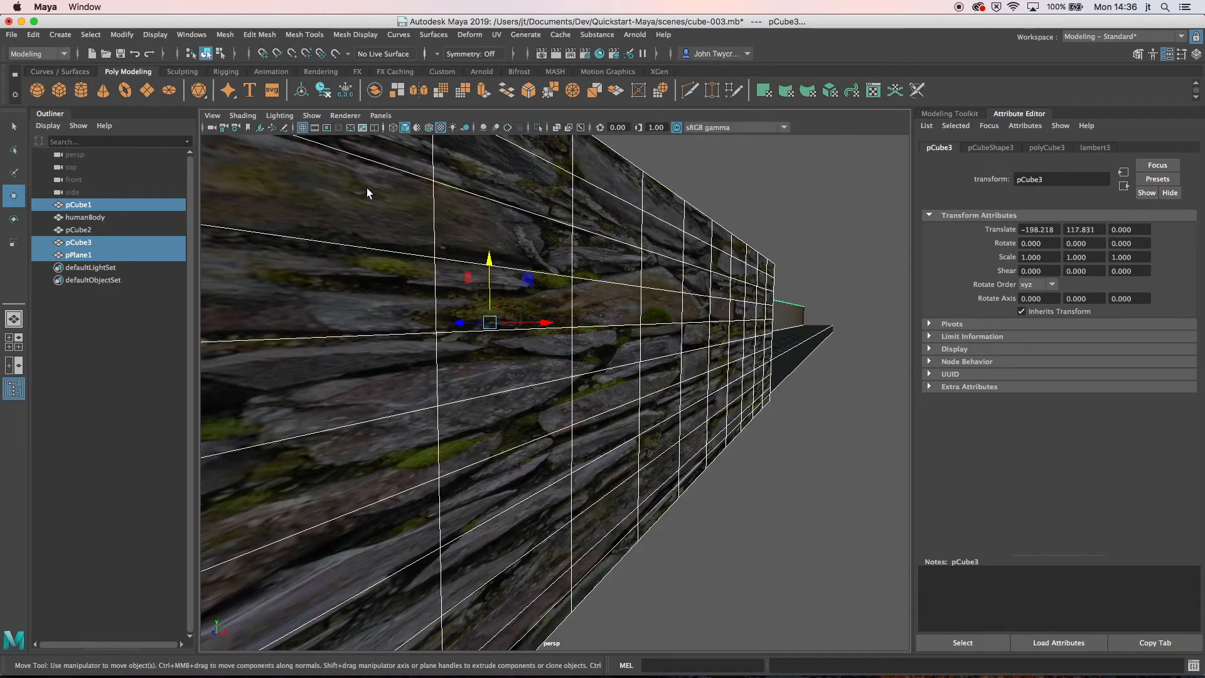
{"action": "scroll", "coordinate": [269, 217], "scroll_direction": "down", "scroll_amount": 10}
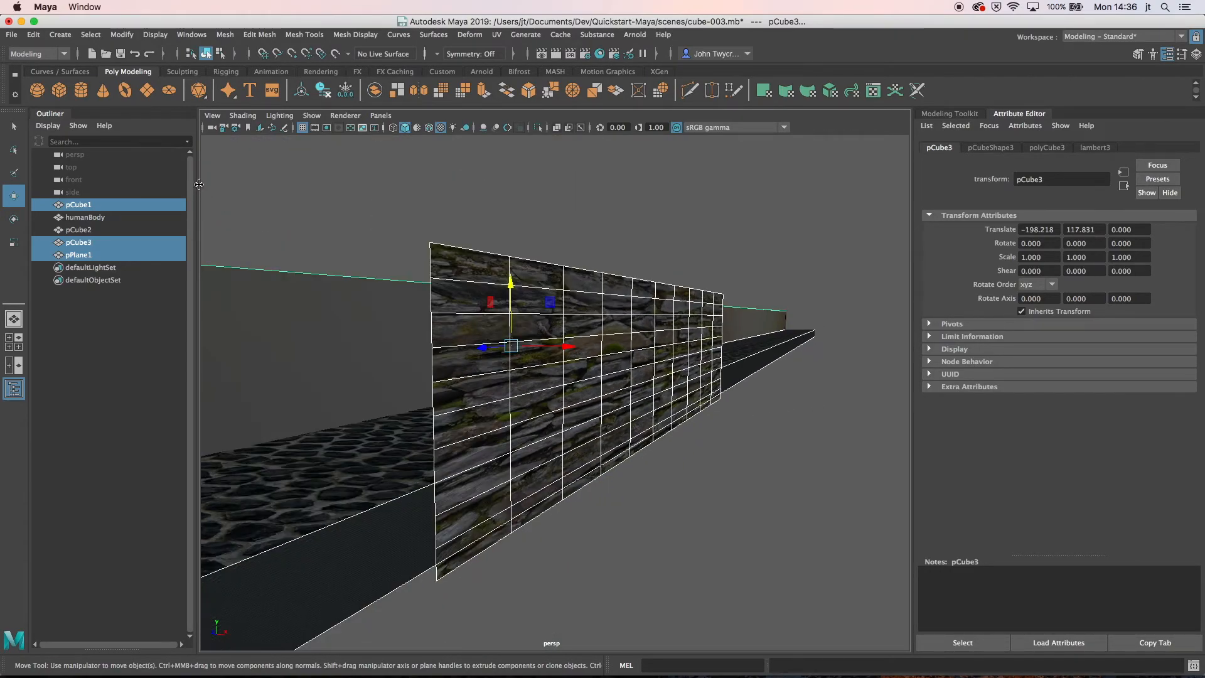
- Send the selected path and walls to Unity as an FBX file named set-1 in the Maya models folder
{"action": "left_click", "coordinate": [11, 35]}
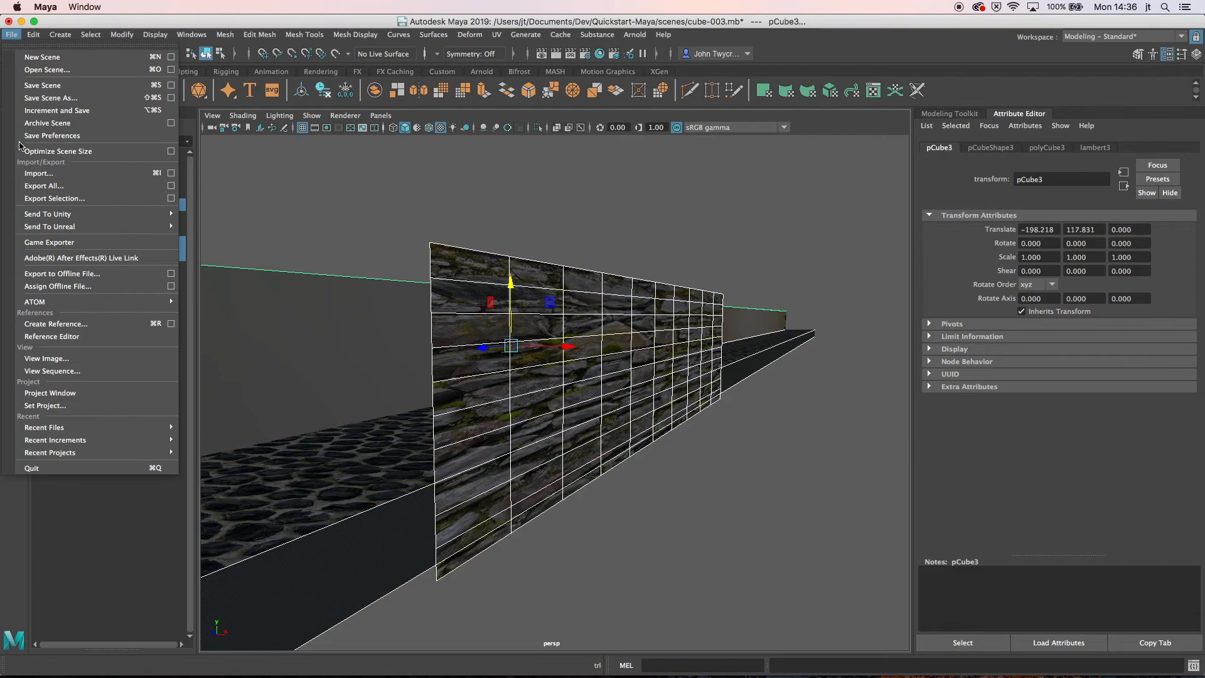
{"action": "mouse_move", "coordinate": [76, 216]}
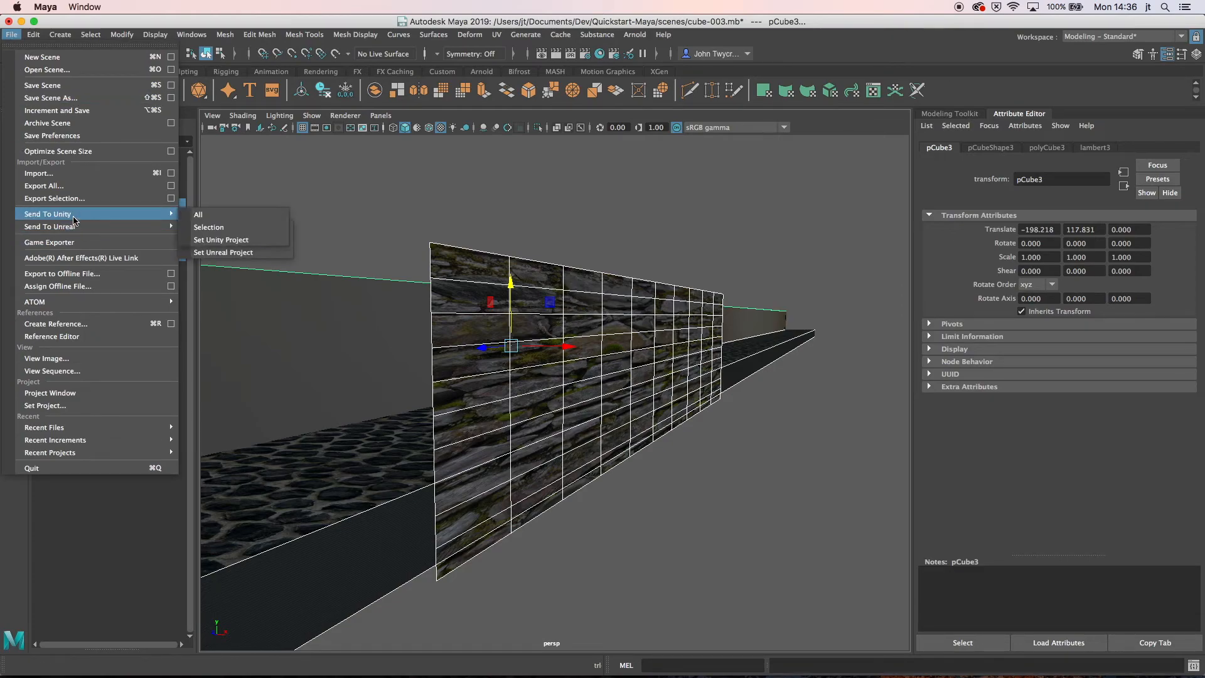
{"action": "left_click", "coordinate": [228, 227]}
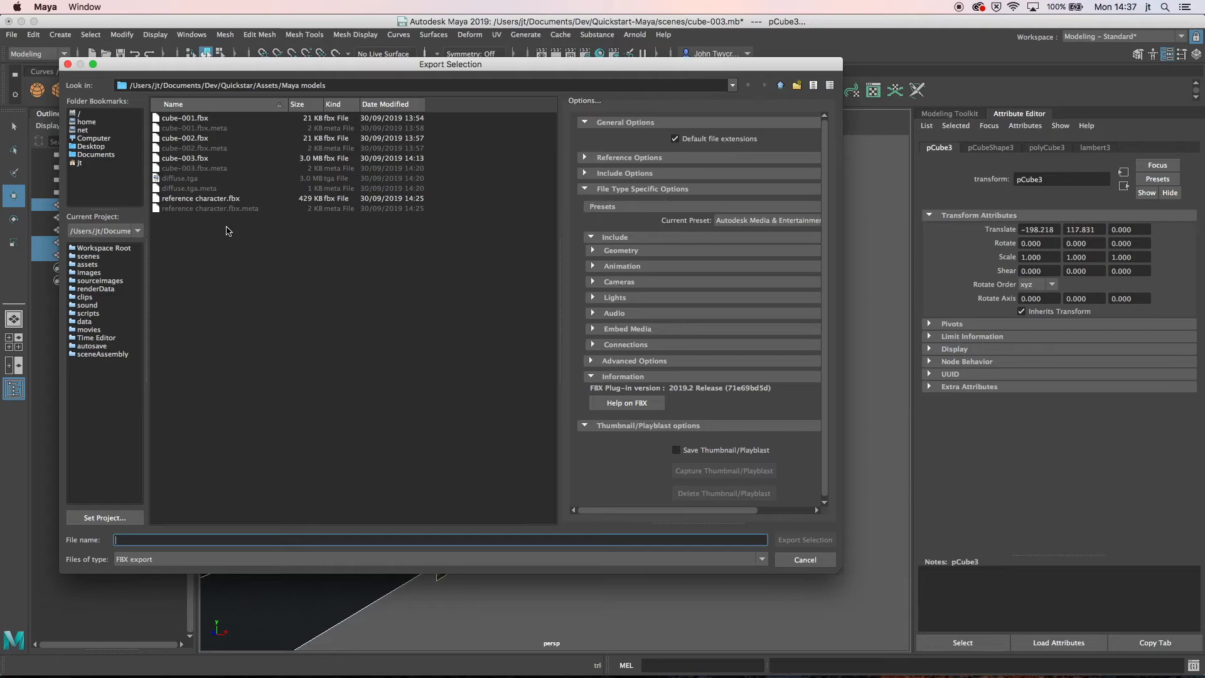
{"action": "type", "text": "set-1"}
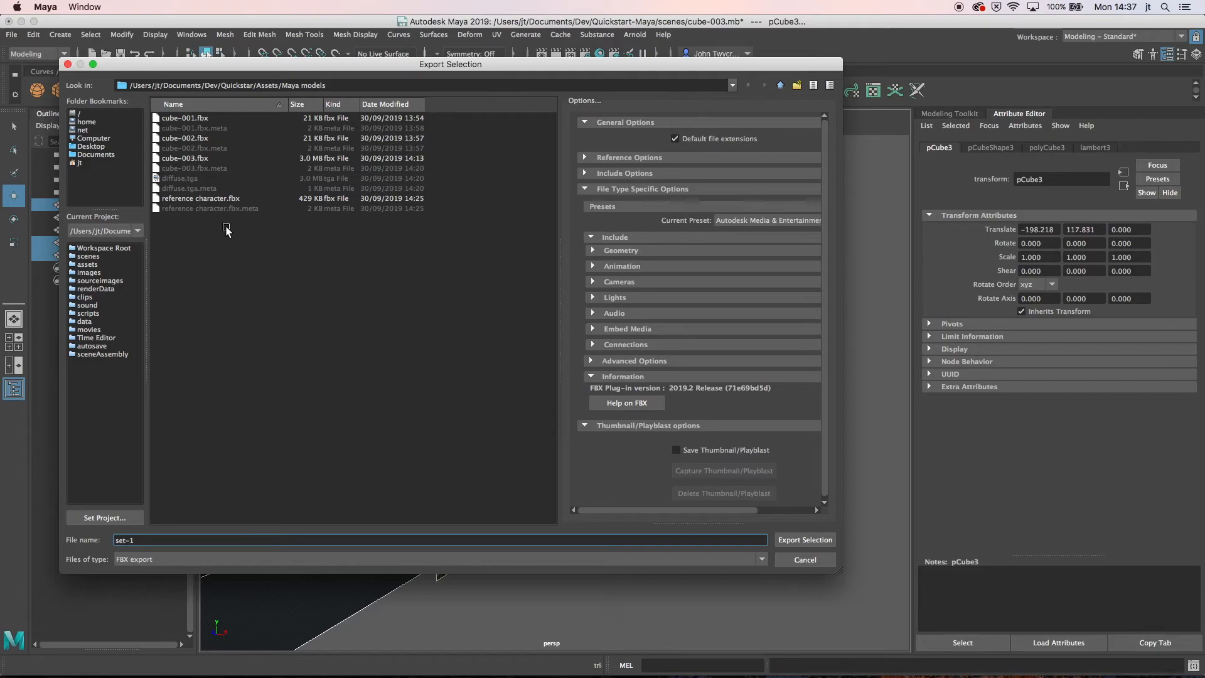
{"action": "key", "text": "Return"}
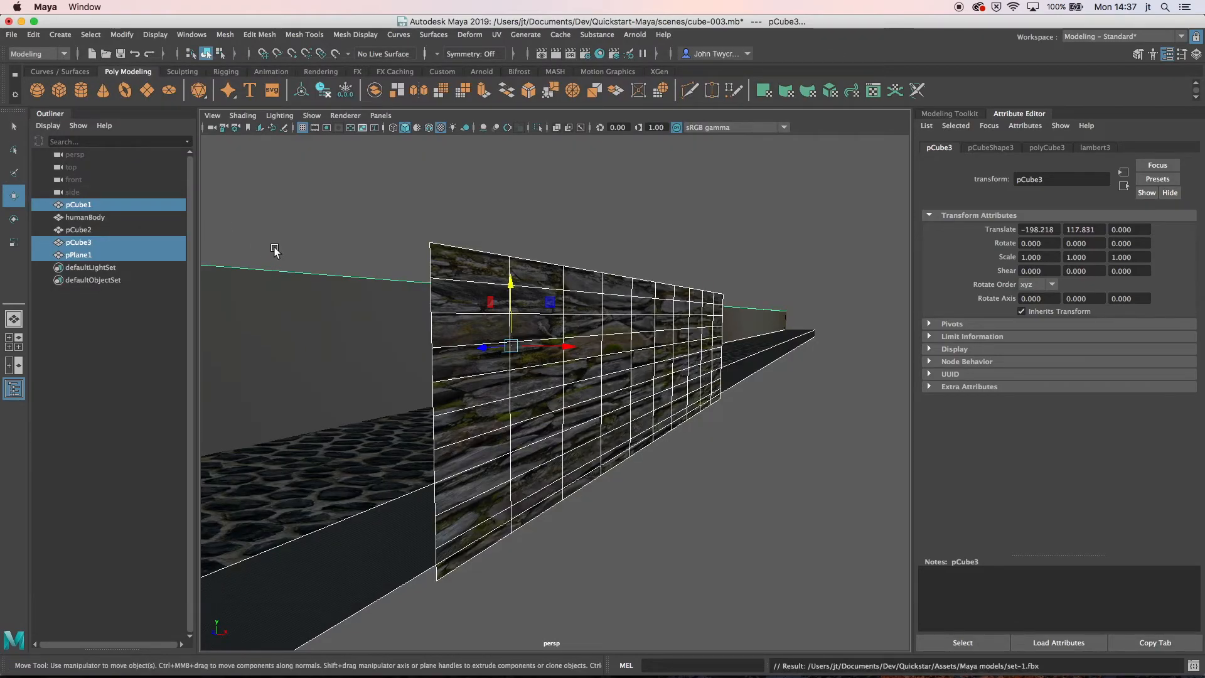
- Send the selected path and walls to Unity again with Embed Media enabled, overwriting set-1.fbx in the Maya models folder
{"action": "left_click", "coordinate": [11, 35]}
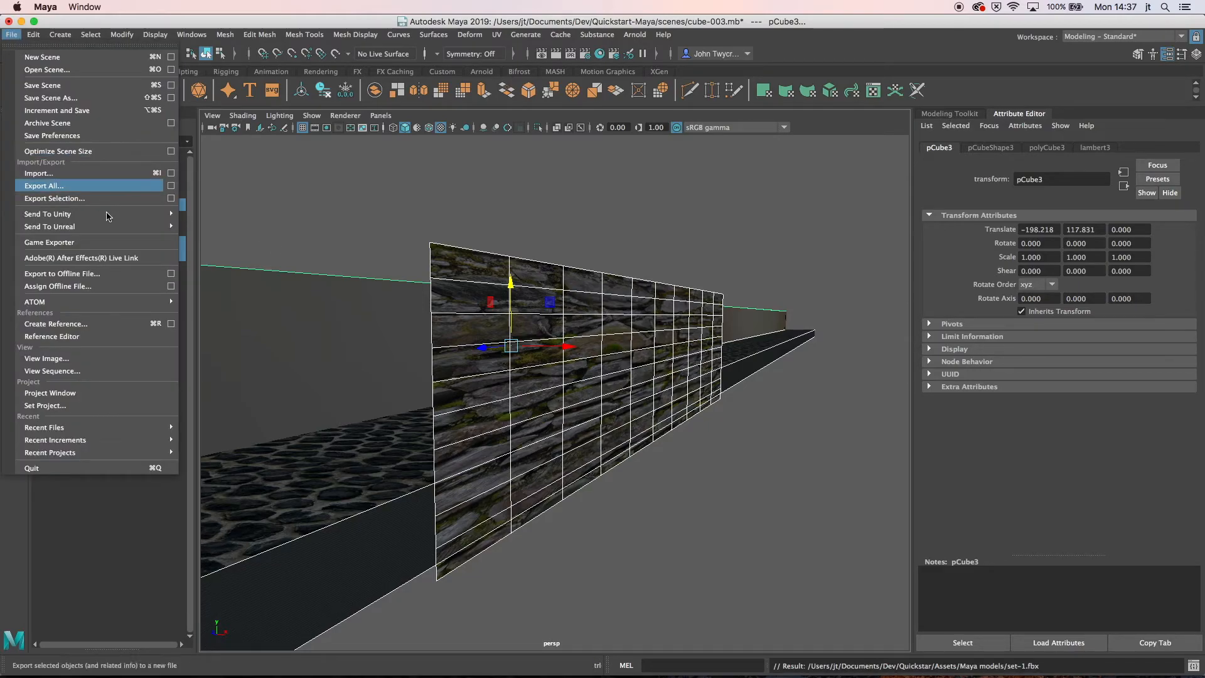
{"action": "mouse_move", "coordinate": [136, 217]}
{"action": "left_click", "coordinate": [211, 227]}
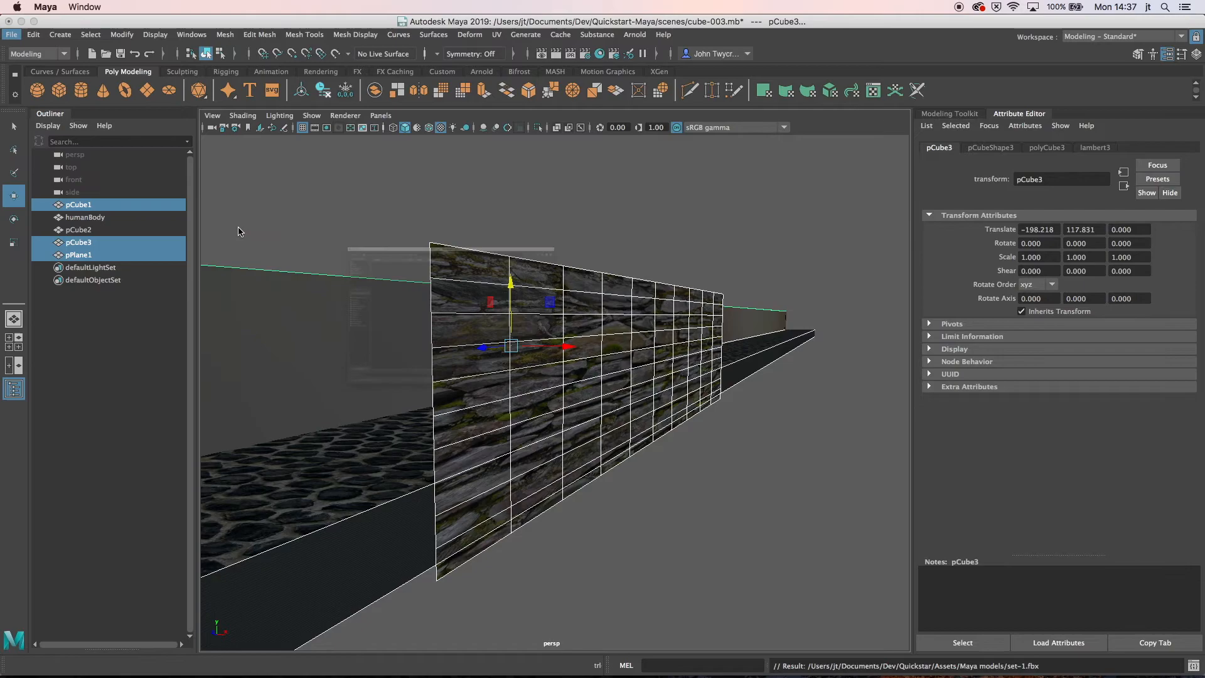
{"action": "left_click", "coordinate": [638, 333]}
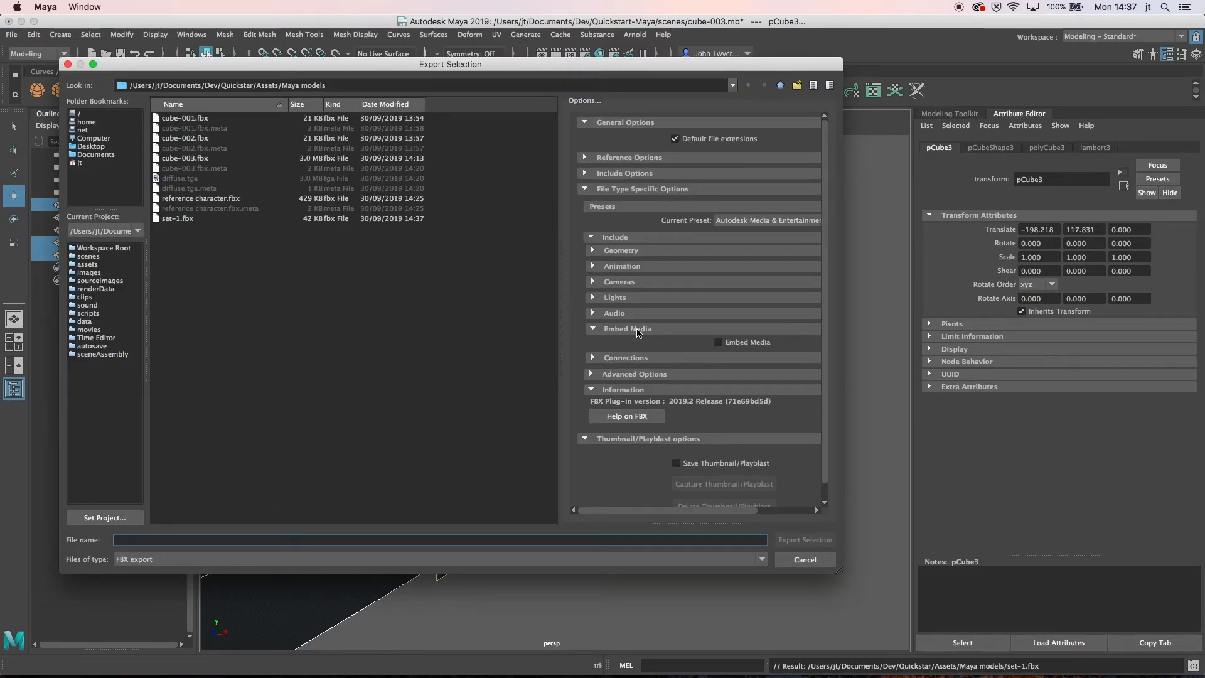
{"action": "left_click", "coordinate": [719, 342]}
{"action": "left_click", "coordinate": [179, 218]}
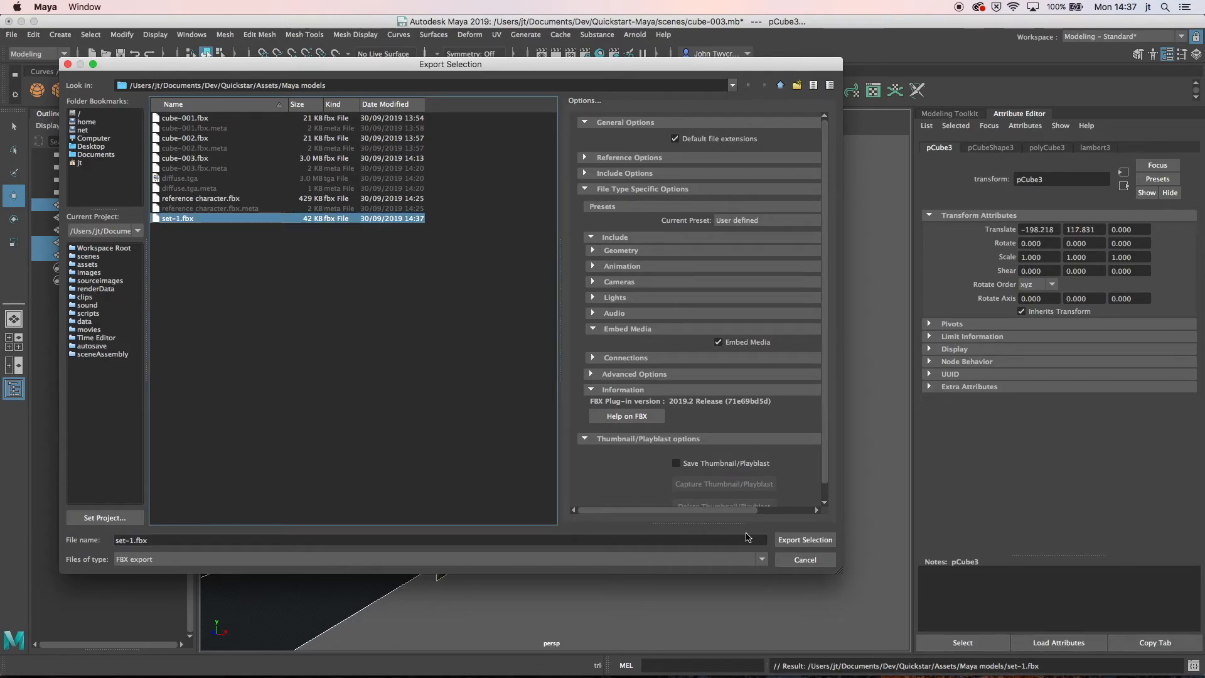
{"action": "left_click", "coordinate": [803, 544]}
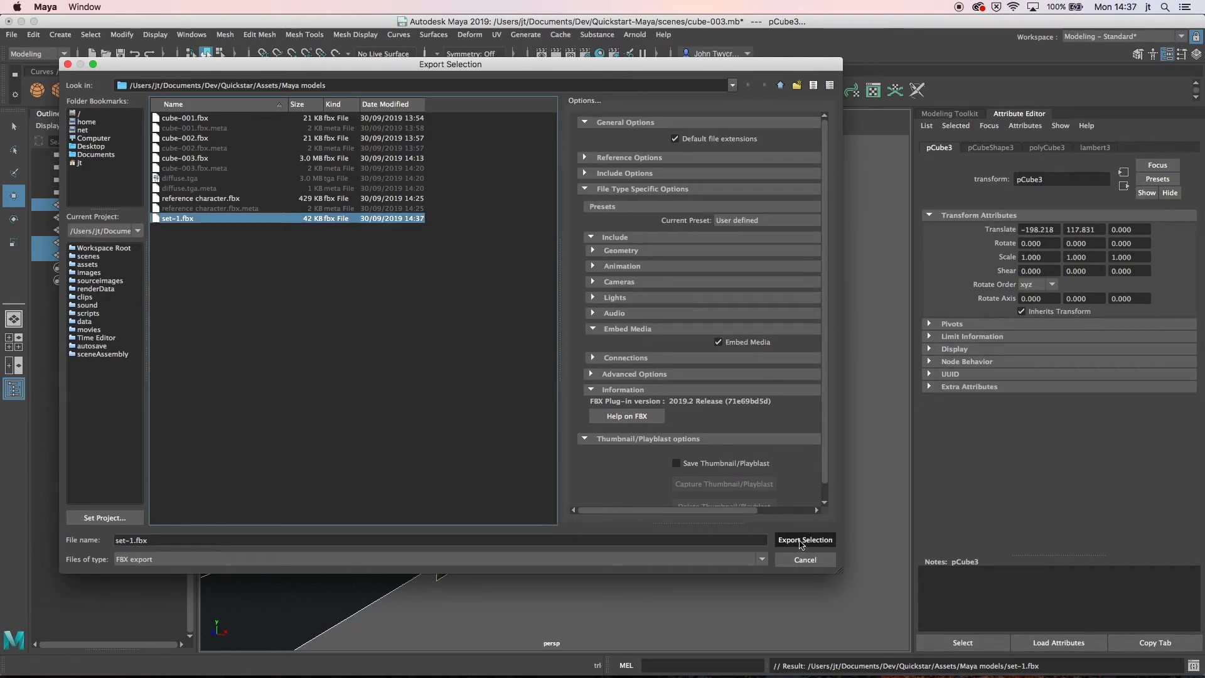
{"action": "left_click", "coordinate": [435, 327]}
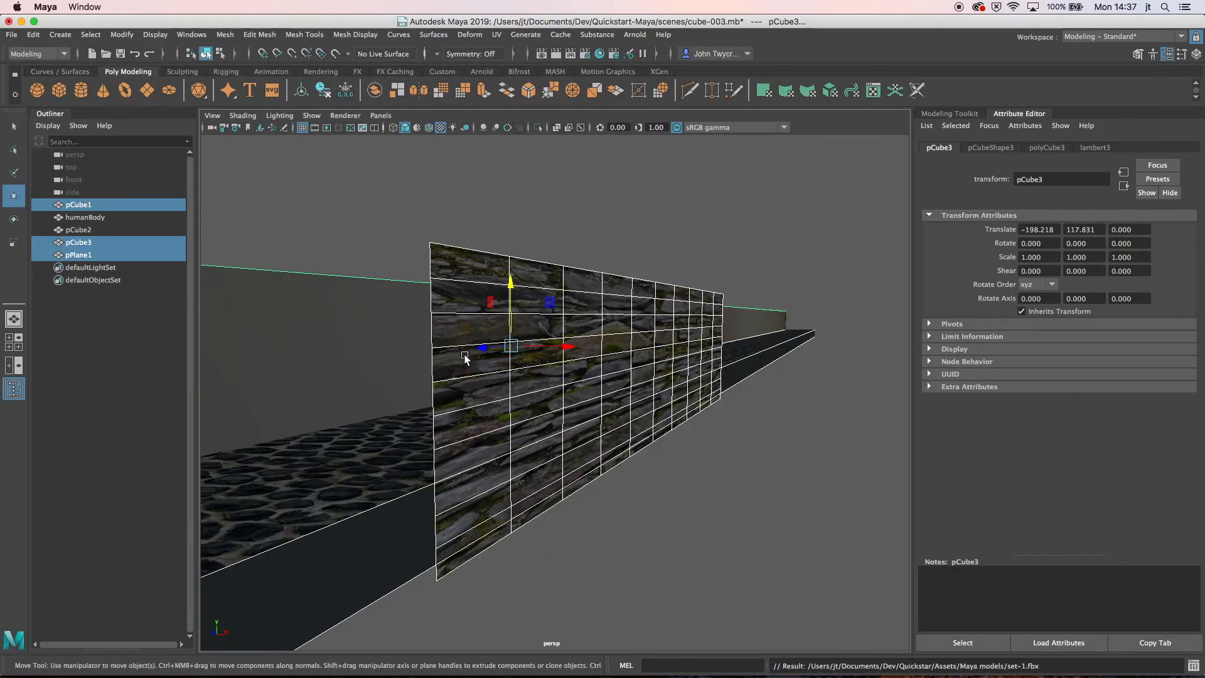
- Switch to Unity, expand the set-1 model's contents in the project, and add set-1 to the demo workflow scene
{"action": "key", "text": "super+Tab"}
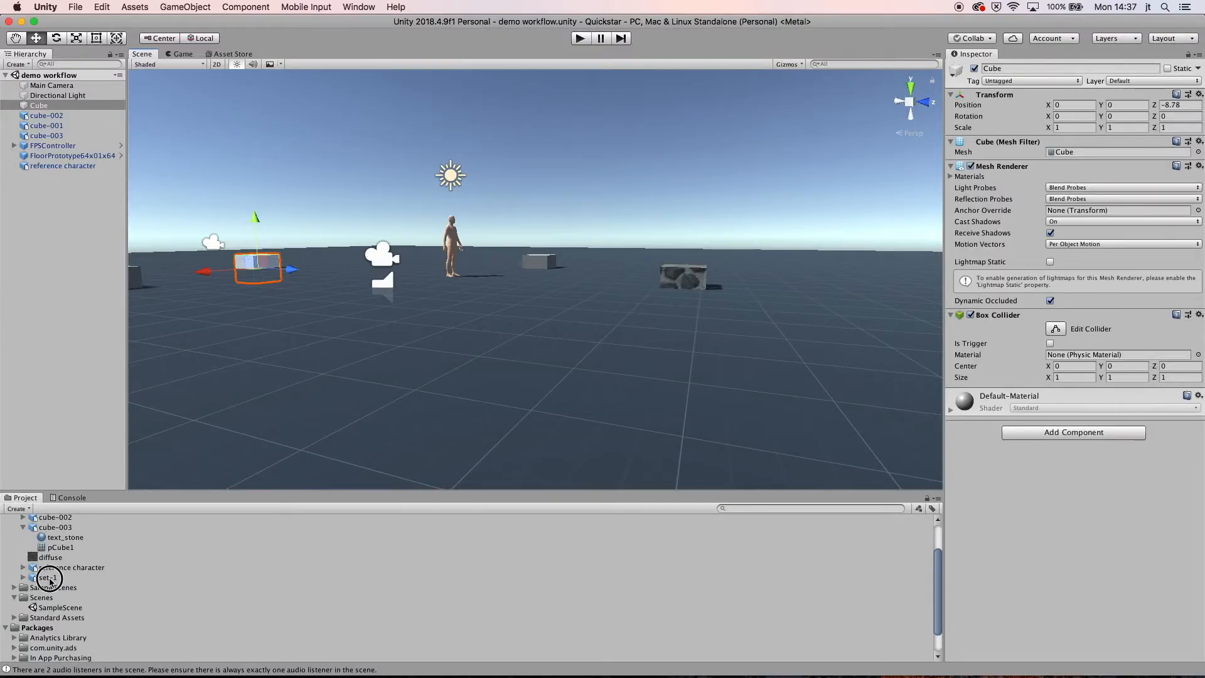
{"action": "left_click", "coordinate": [48, 577]}
{"action": "left_click", "coordinate": [23, 577]}
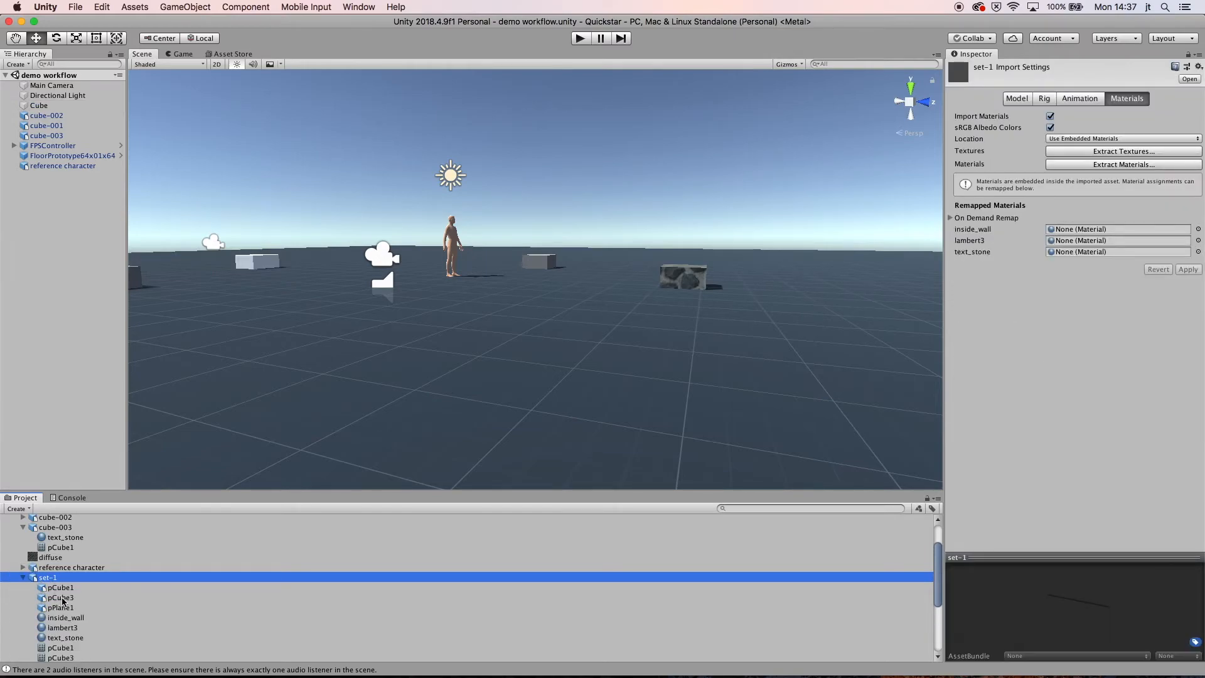
{"action": "scroll", "coordinate": [98, 601], "scroll_direction": "down", "scroll_amount": 3}
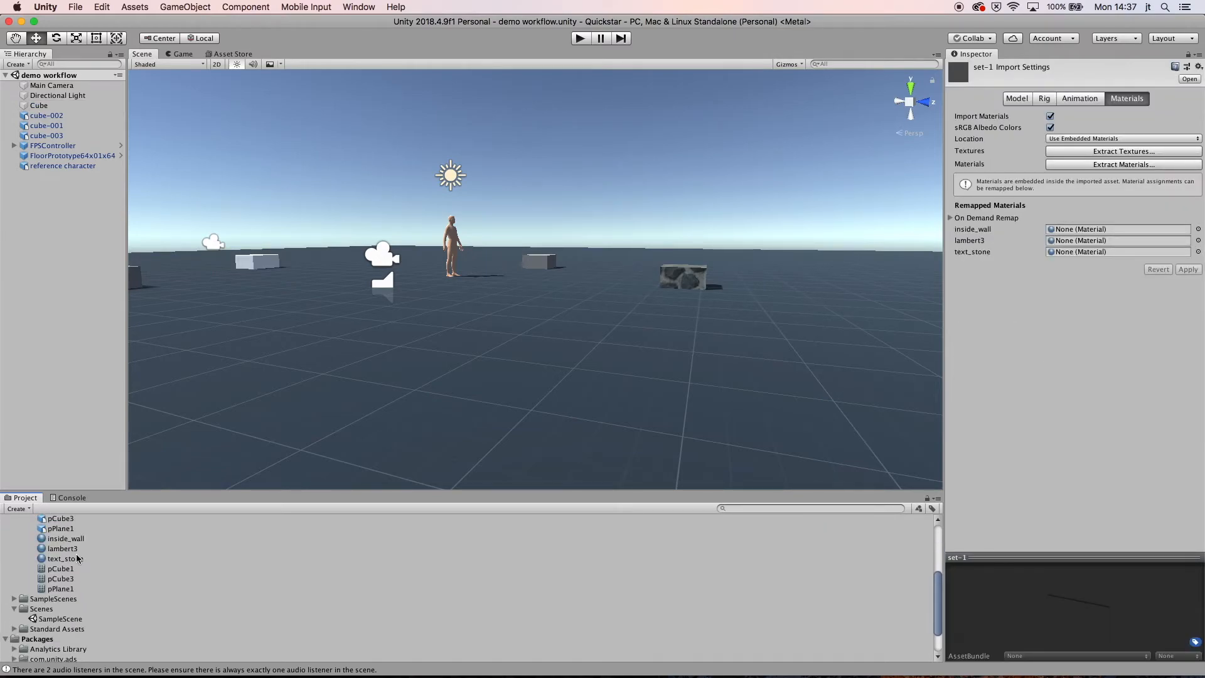
{"action": "scroll", "coordinate": [75, 571], "scroll_direction": "up", "scroll_amount": 1}
{"action": "scroll", "coordinate": [75, 572], "scroll_direction": "up", "scroll_amount": 3}
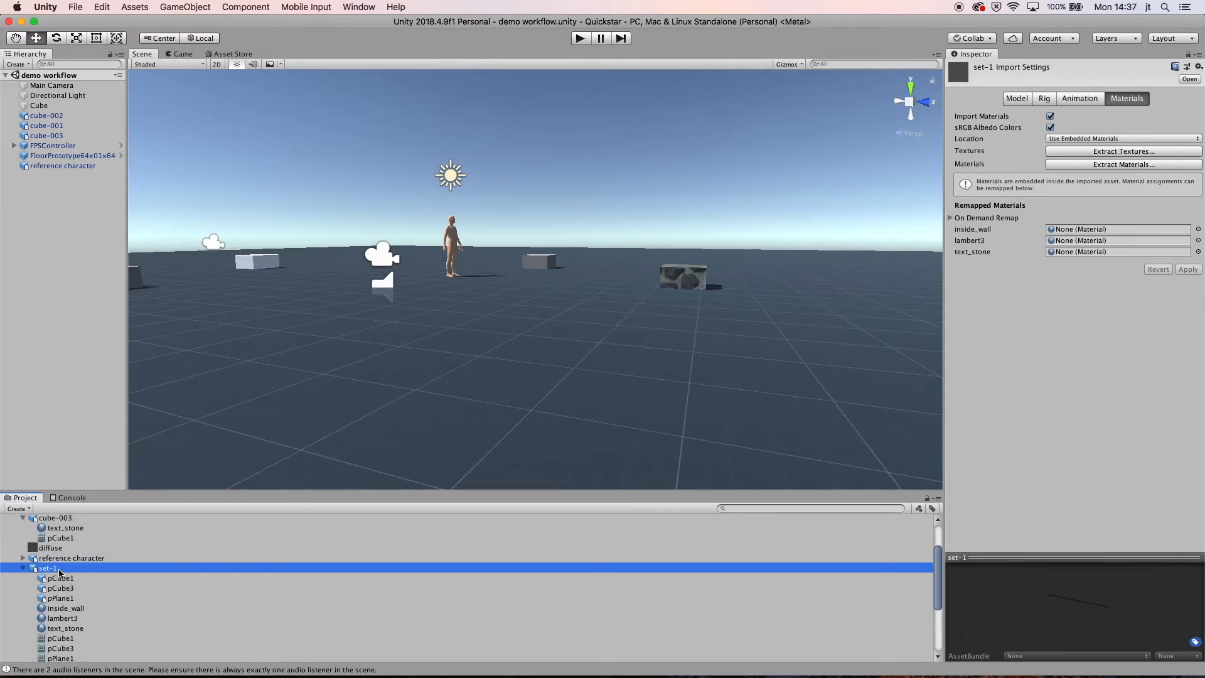
{"action": "left_click_drag", "start_coordinate": [53, 570], "coordinate": [69, 333]}
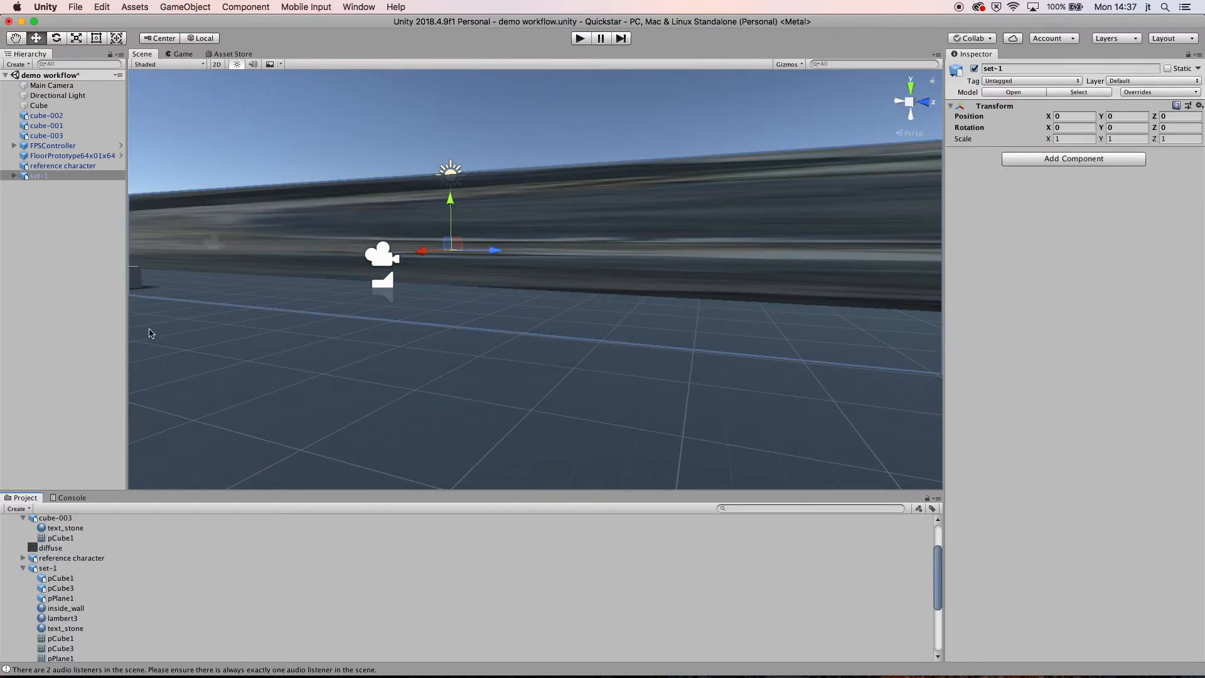
{"action": "left_click_drag", "start_coordinate": [478, 323], "coordinate": [248, 335], "text": "alt"}
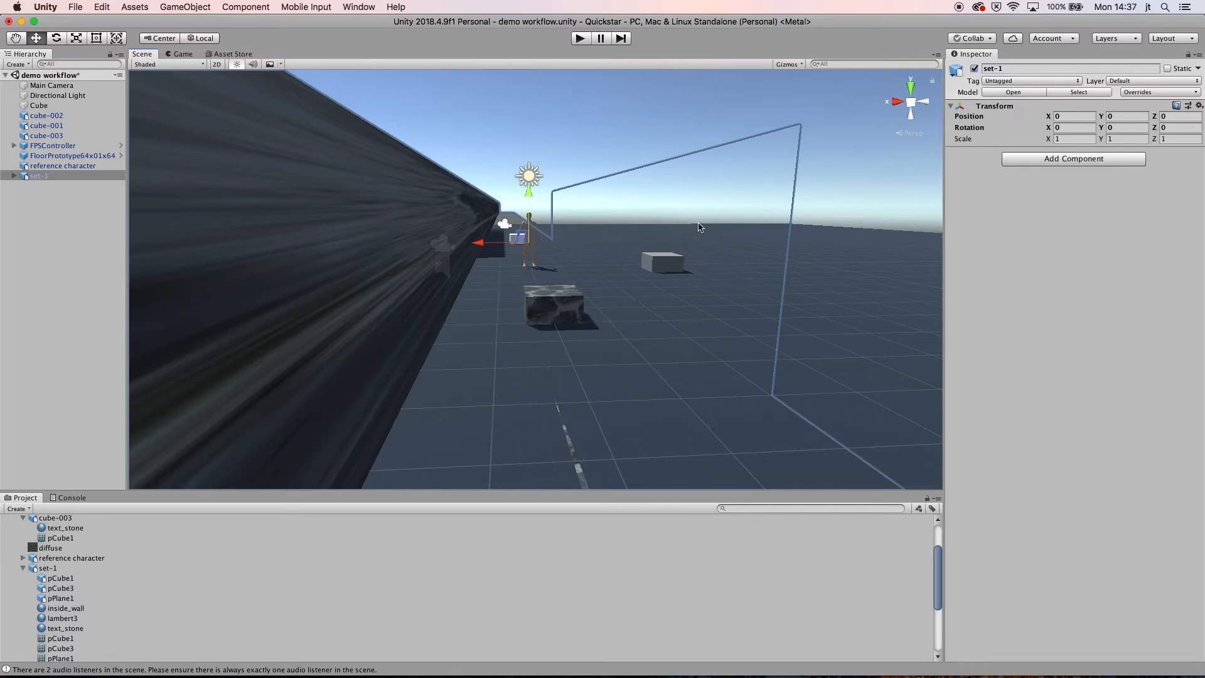
{"action": "left_click_drag", "start_coordinate": [677, 237], "coordinate": [609, 221], "text": "alt"}
- Lower the FloorPrototype64x01x64 floor beneath the stone path
{"action": "left_click", "coordinate": [730, 359]}
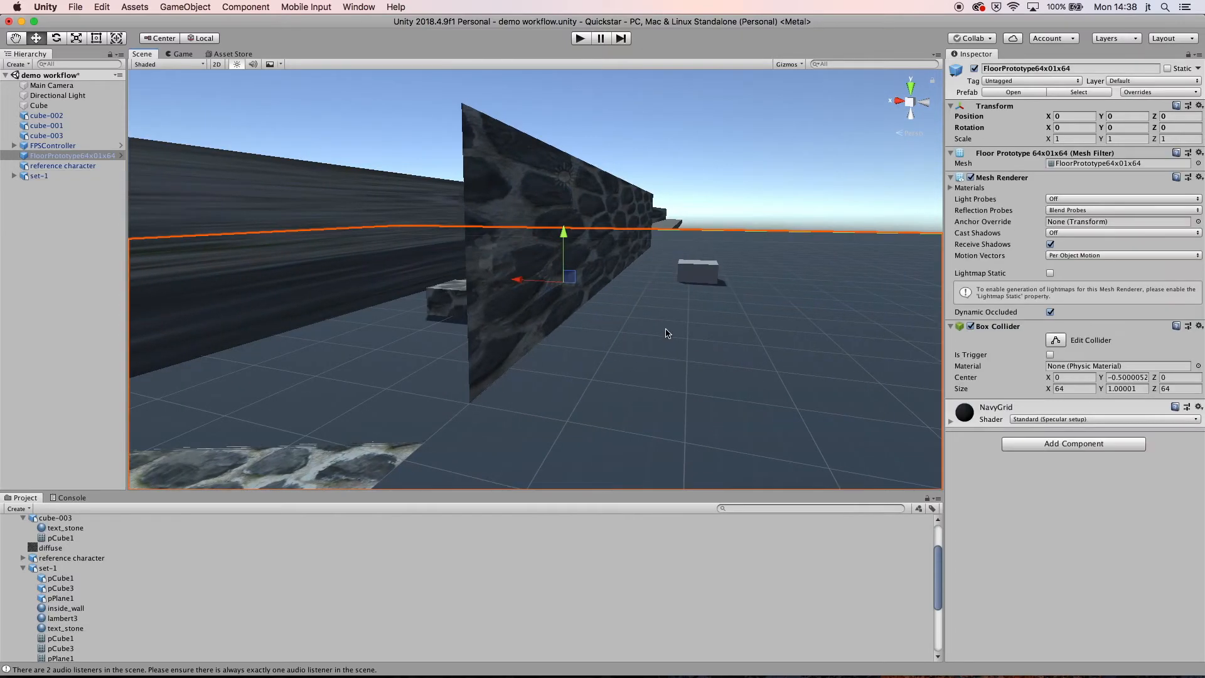
{"action": "left_click_drag", "start_coordinate": [563, 232], "coordinate": [563, 268]}
{"action": "left_click_drag", "start_coordinate": [668, 330], "coordinate": [730, 353], "text": "alt"}
- Select the pCube3 wall within set-1 and expand its lambert3 material settings for inspection
{"action": "left_click", "coordinate": [387, 288]}
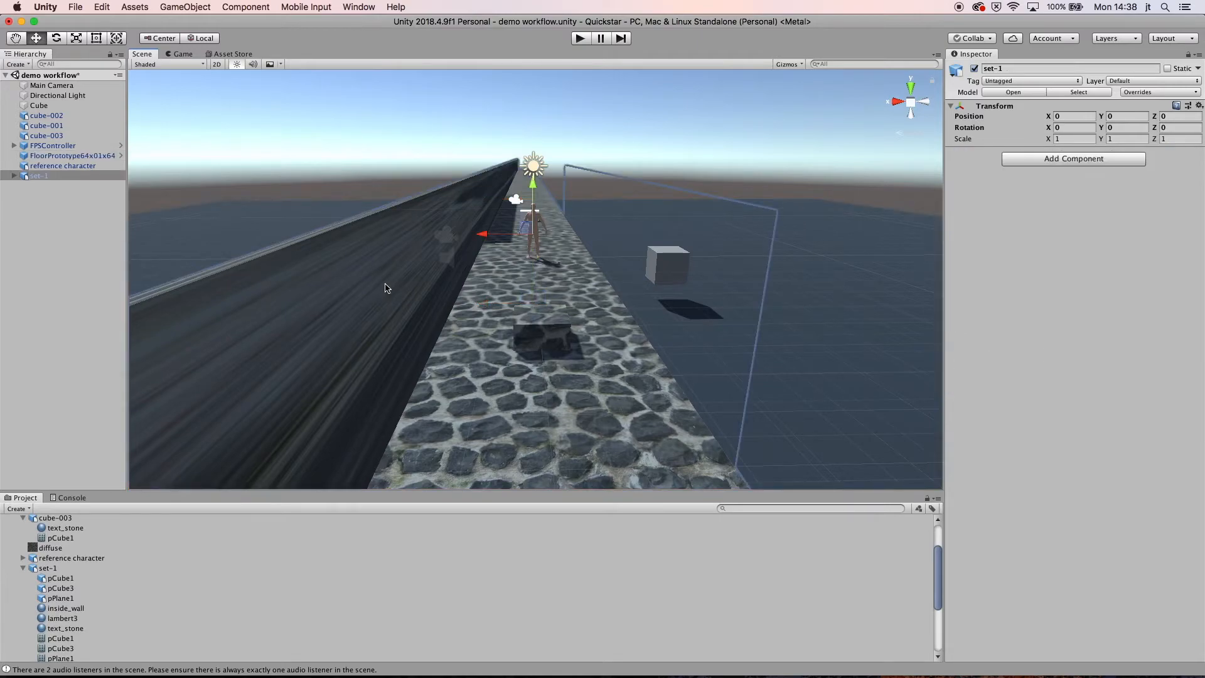
{"action": "left_click_drag", "start_coordinate": [430, 281], "coordinate": [385, 268], "text": "alt"}
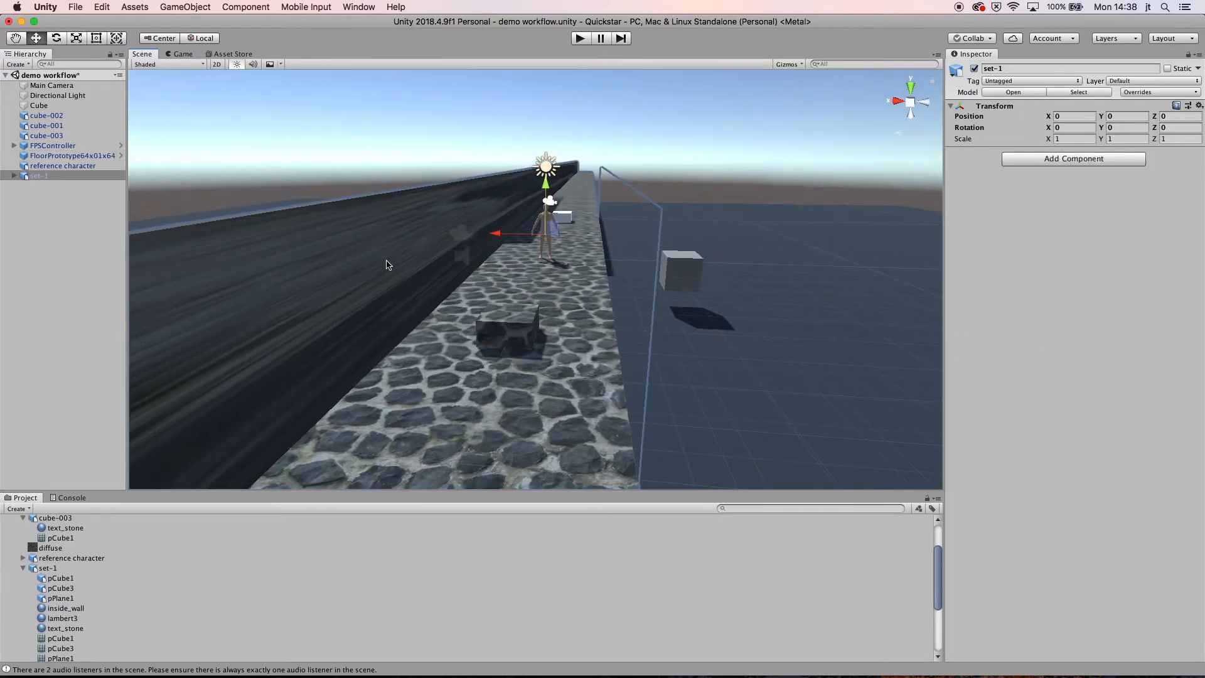
{"action": "left_click", "coordinate": [379, 243]}
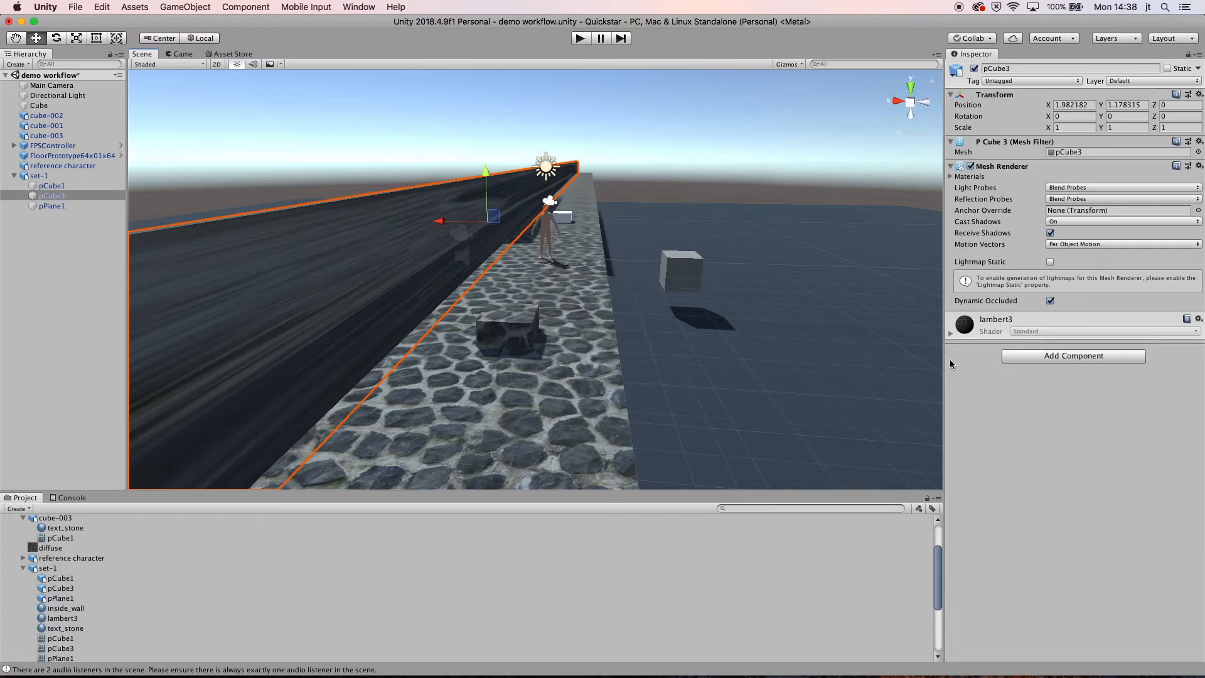
{"action": "left_click", "coordinate": [950, 334]}
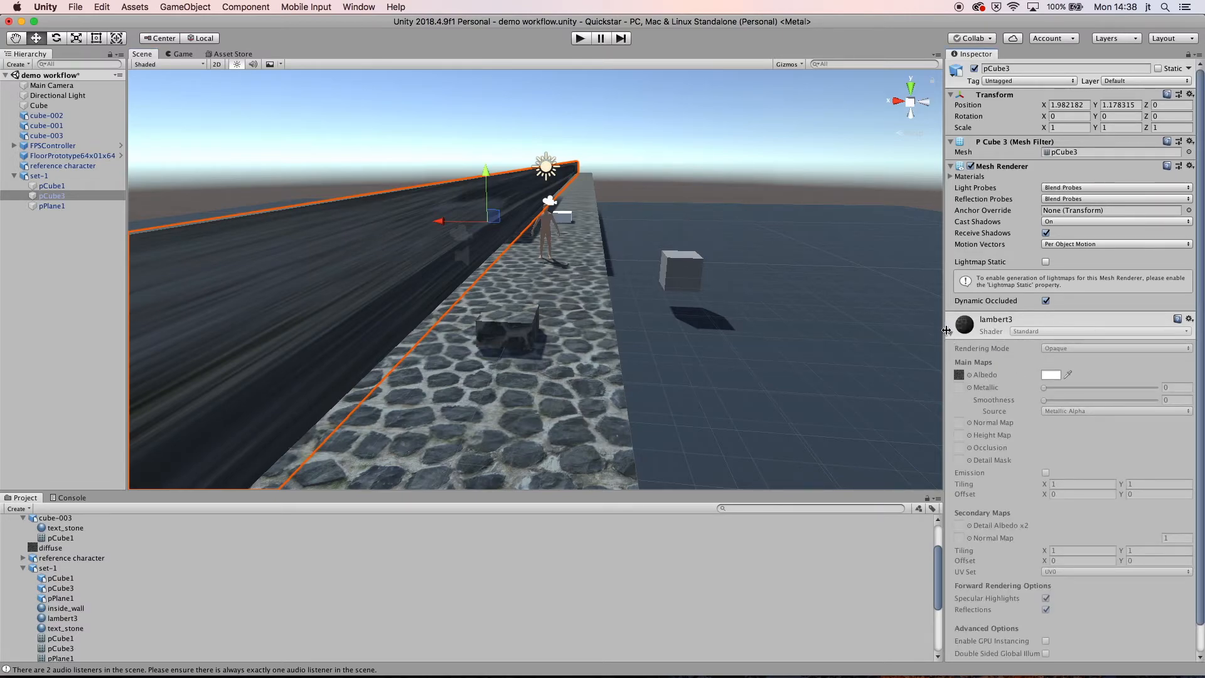
- Extract the set-1 model's embedded materials into the Maya models folder
{"action": "left_click", "coordinate": [60, 568]}
{"action": "left_click", "coordinate": [1083, 164]}
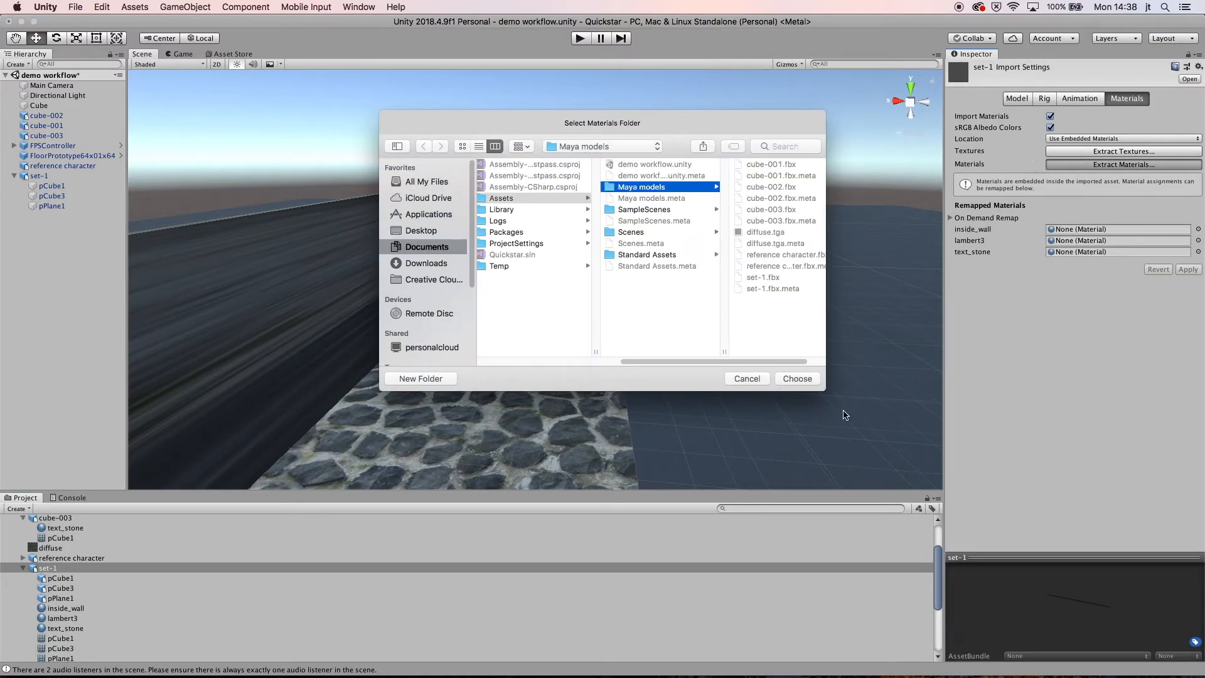
{"action": "left_click", "coordinate": [797, 378]}
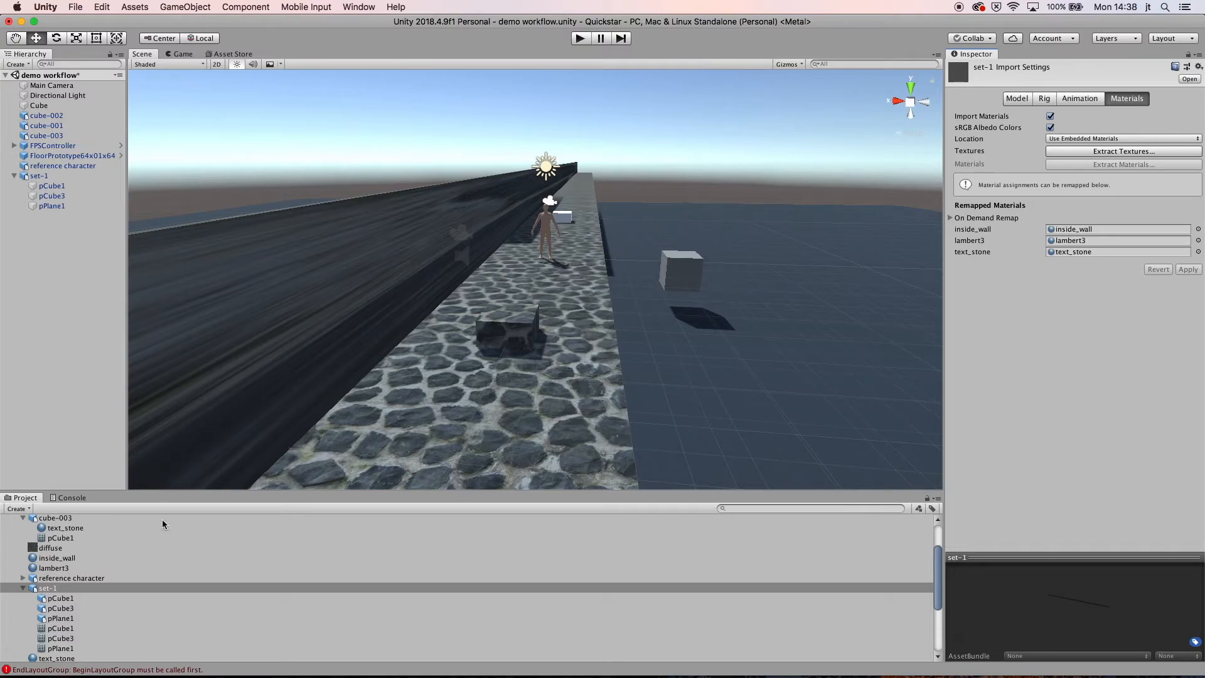
- Select the extracted lambert3 material, open its secondary-map X tiling for editing, and inspect the wall textures in the scene
{"action": "left_click", "coordinate": [61, 570]}
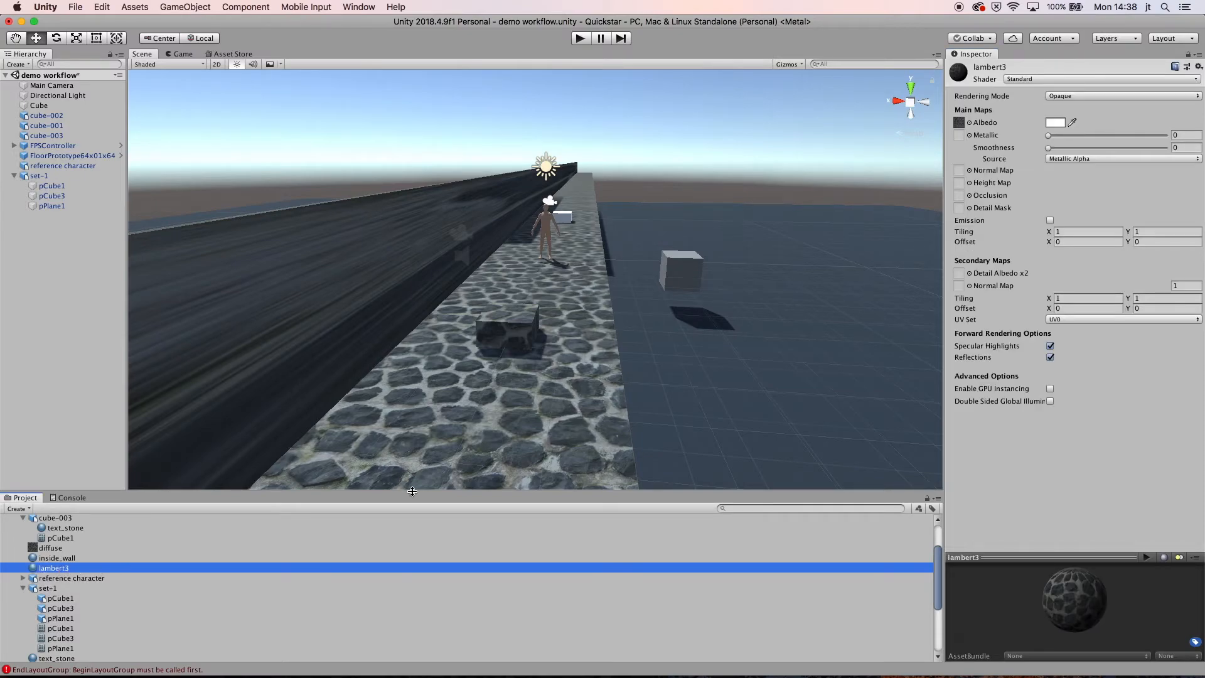
{"action": "left_click", "coordinate": [1089, 297]}
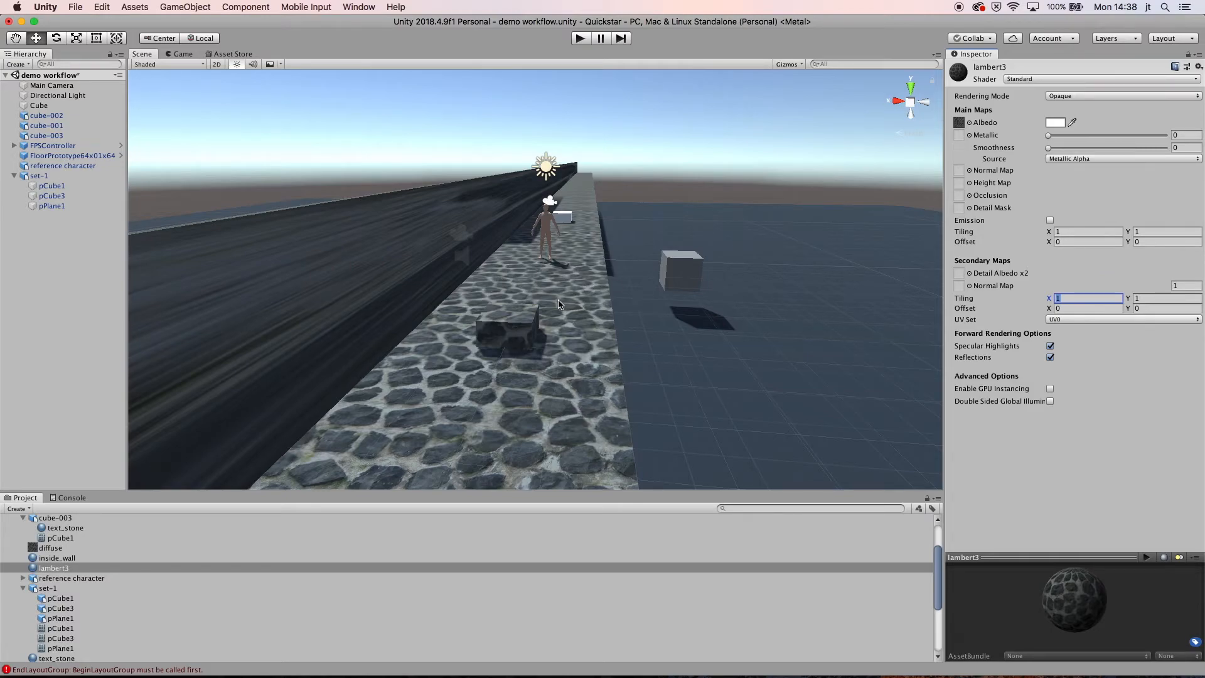
{"action": "left_click_drag", "start_coordinate": [561, 304], "coordinate": [490, 297], "text": "alt"}
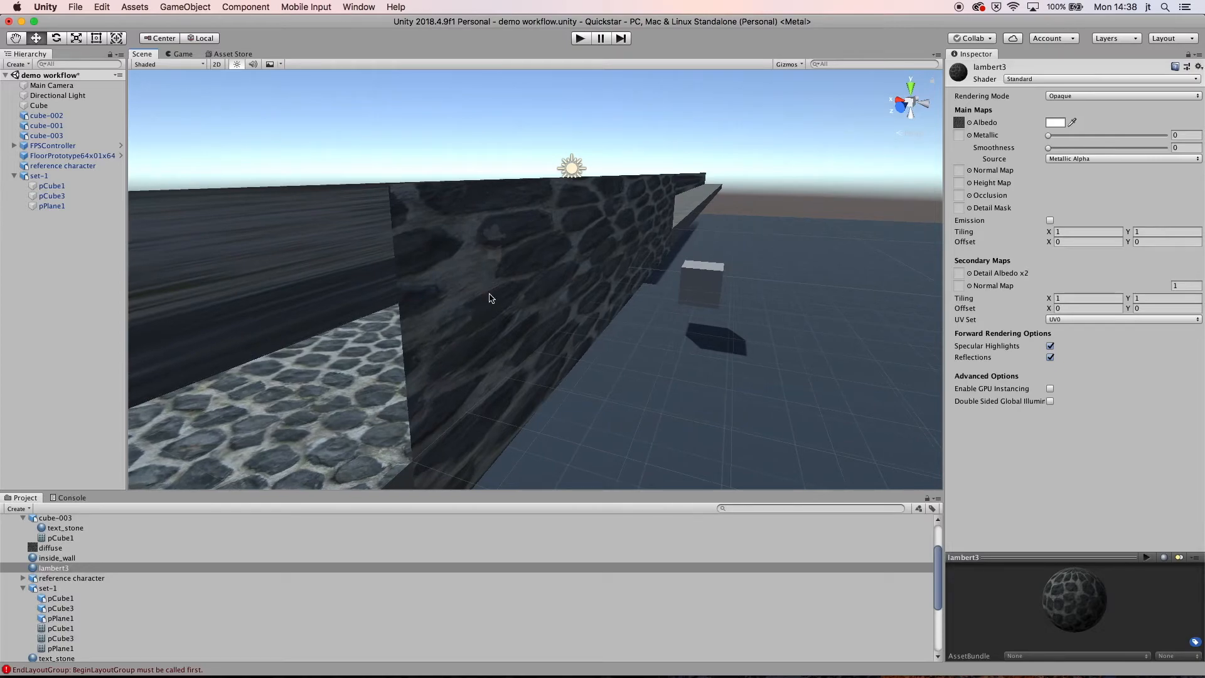
- Switch to Maya and select only the plane wall pPlane1 beside the stone path
{"action": "key", "text": "super+Tab"}
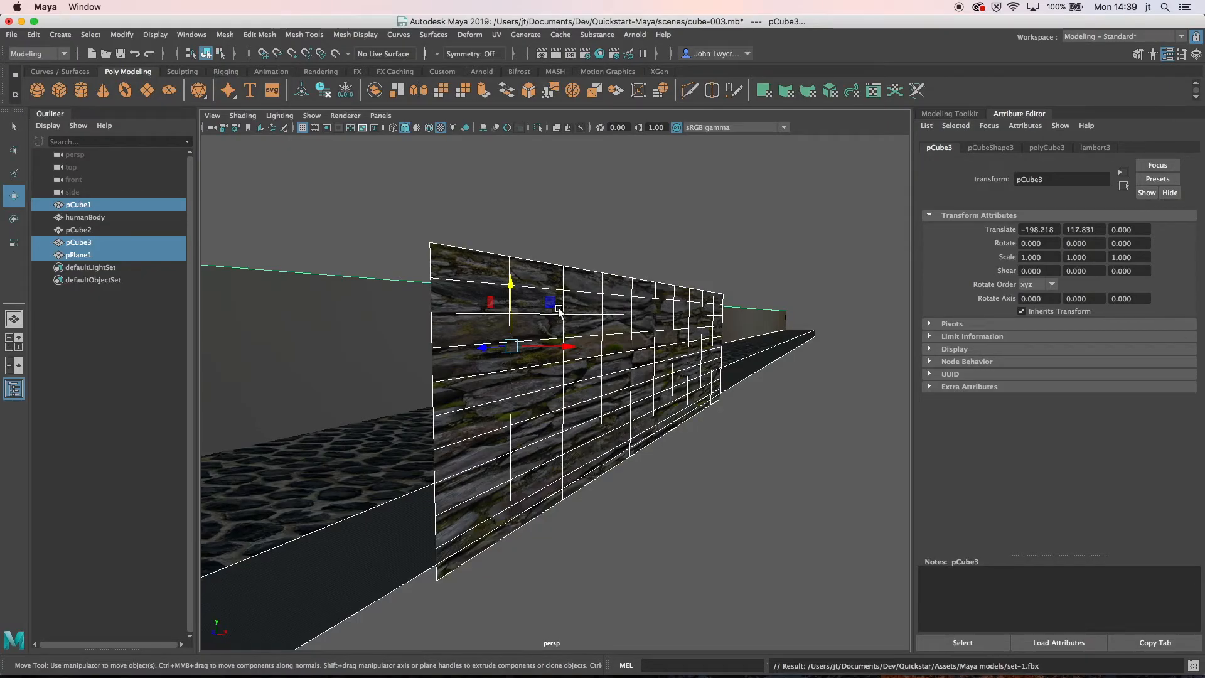
{"action": "left_click_drag", "start_coordinate": [558, 312], "coordinate": [610, 317], "text": "alt"}
{"action": "left_click", "coordinate": [644, 316]}
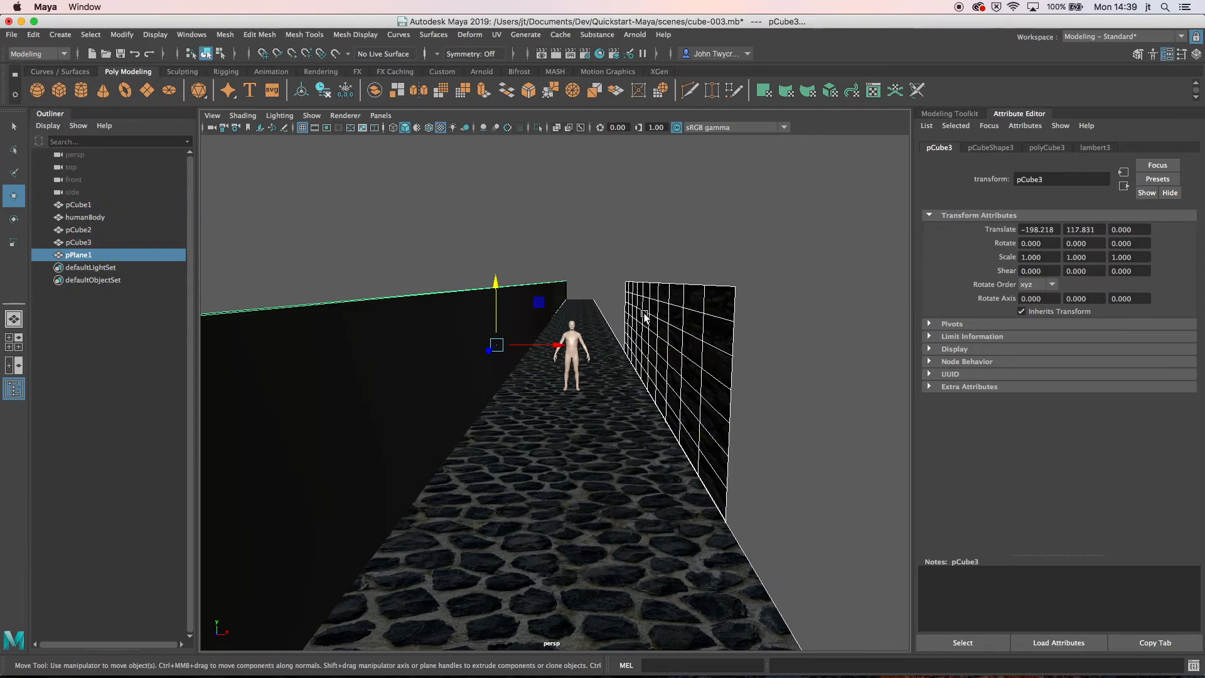
{"action": "left_click_drag", "start_coordinate": [708, 358], "coordinate": [708, 363], "text": "alt"}
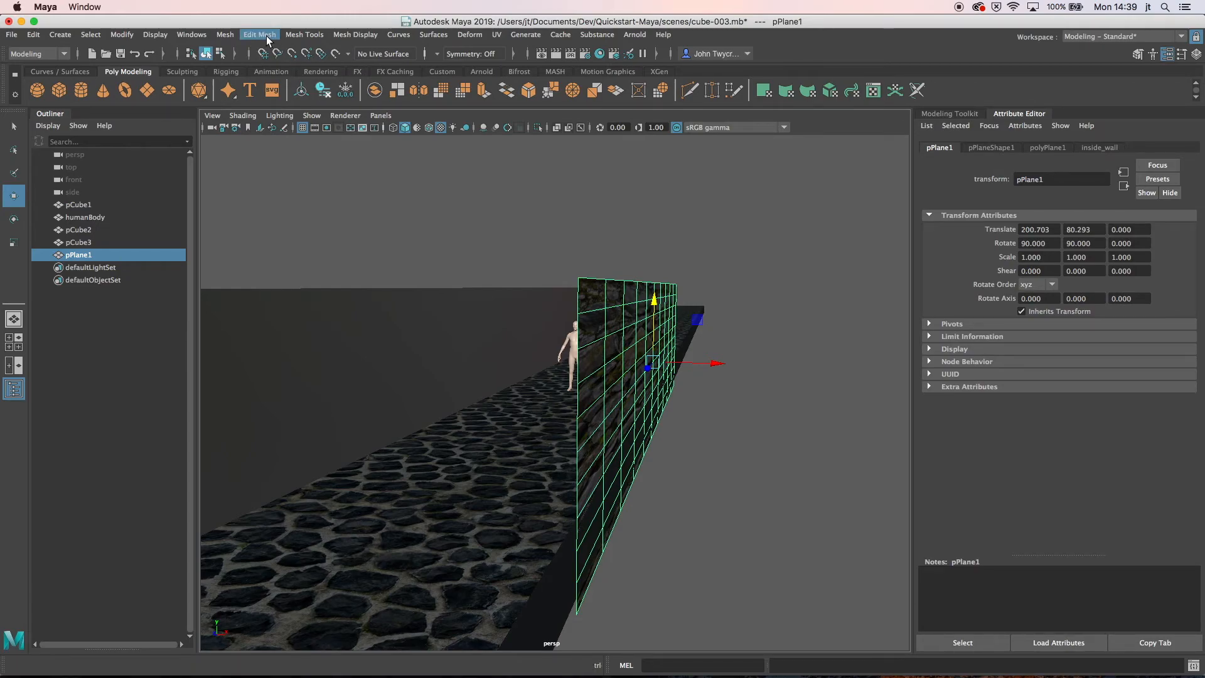
- Detach the Mesh Display commands as a floating window beside the plane wall
{"action": "left_click", "coordinate": [291, 38]}
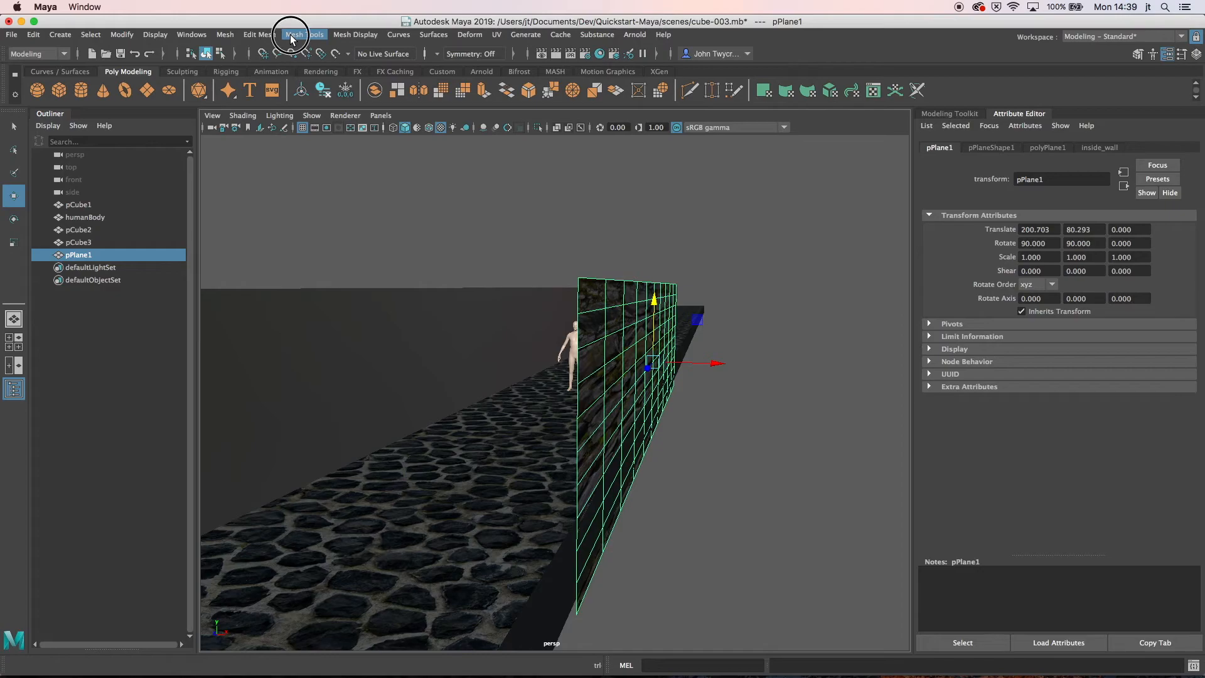
{"action": "mouse_move", "coordinate": [272, 37]}
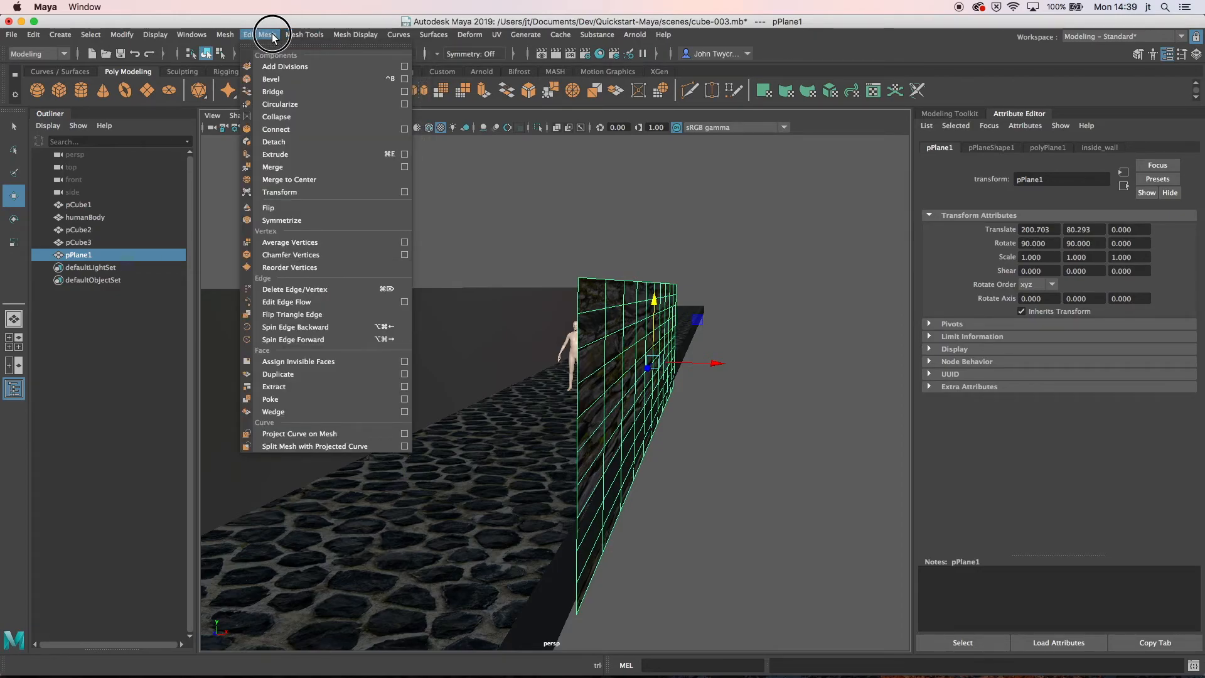
{"action": "mouse_move", "coordinate": [232, 38]}
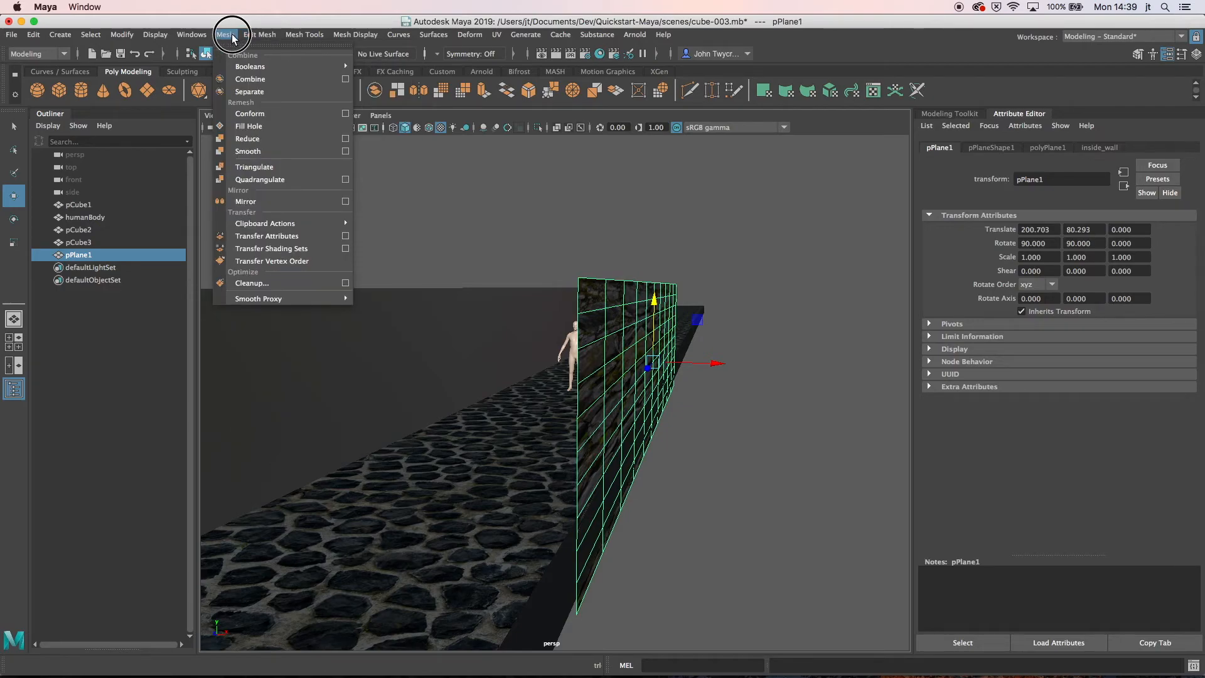
{"action": "mouse_move", "coordinate": [354, 39]}
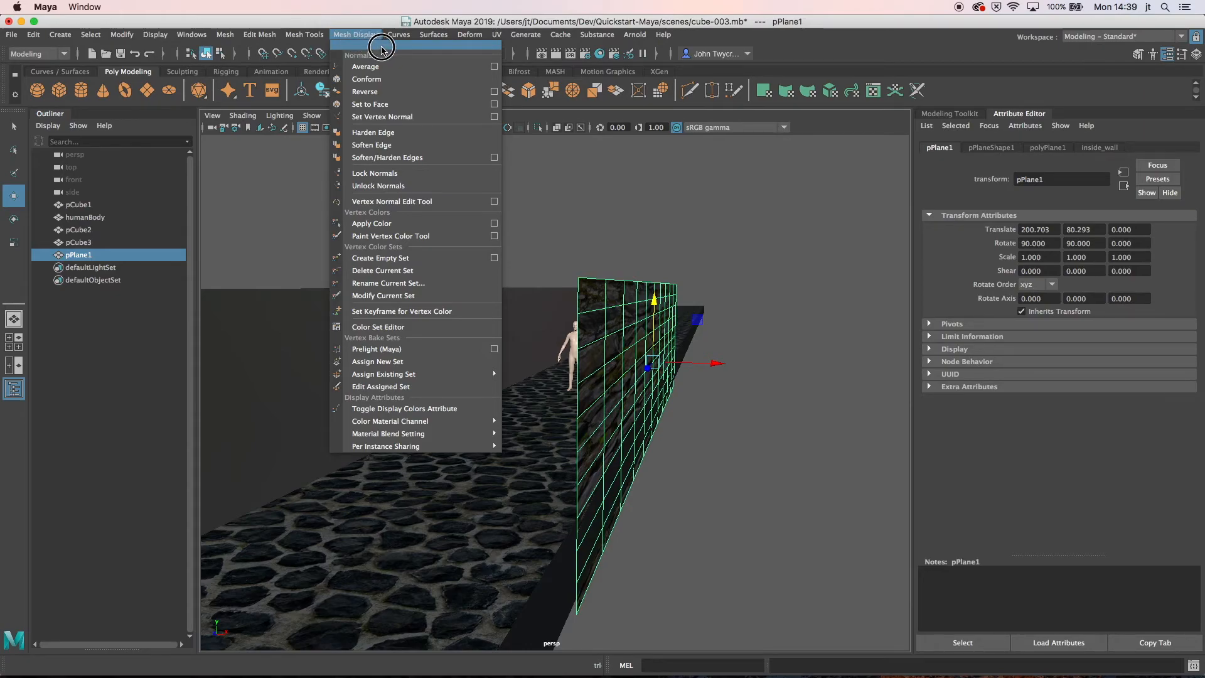
{"action": "left_click", "coordinate": [381, 48]}
{"action": "left_click_drag", "start_coordinate": [380, 50], "coordinate": [777, 106]}
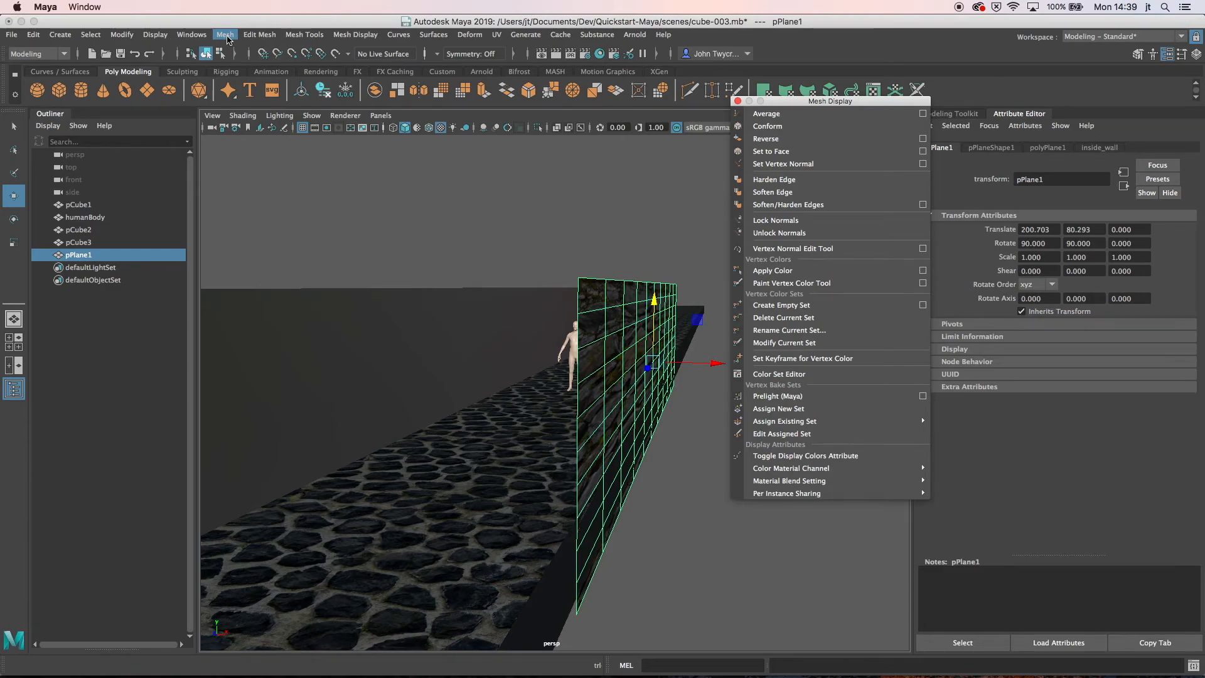
- Toggle the face normals display for pPlane1 and inspect the wall from the path side
{"action": "left_click", "coordinate": [156, 36]}
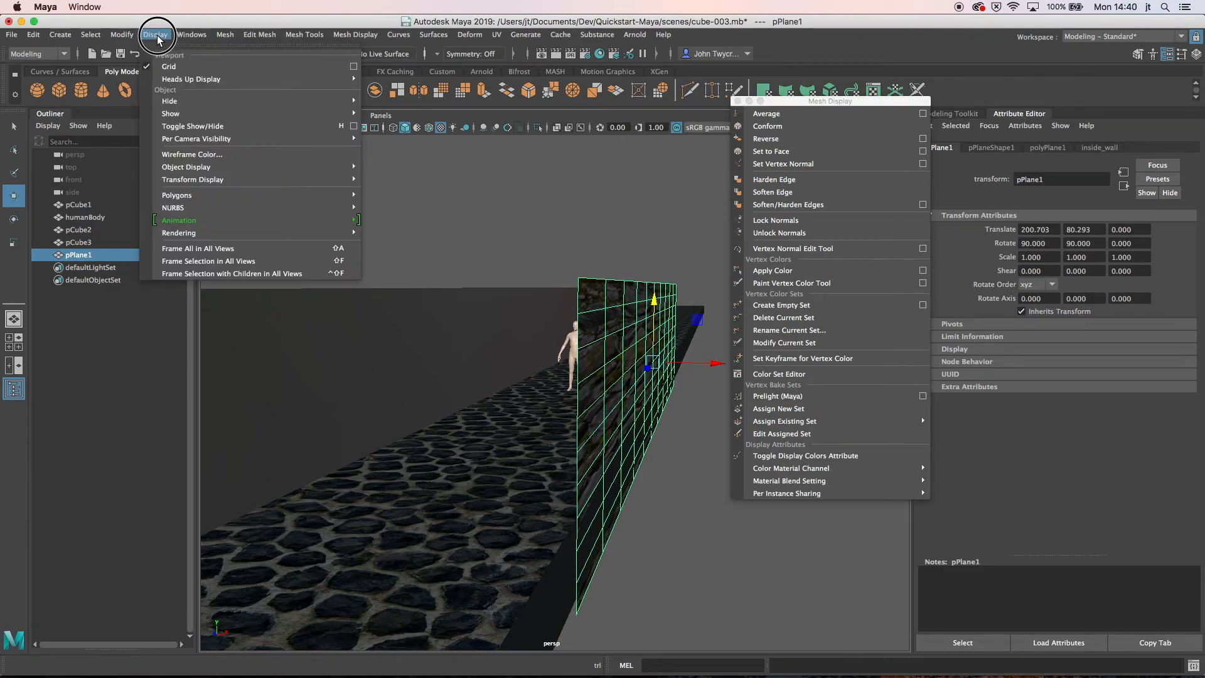
{"action": "left_click", "coordinate": [210, 112]}
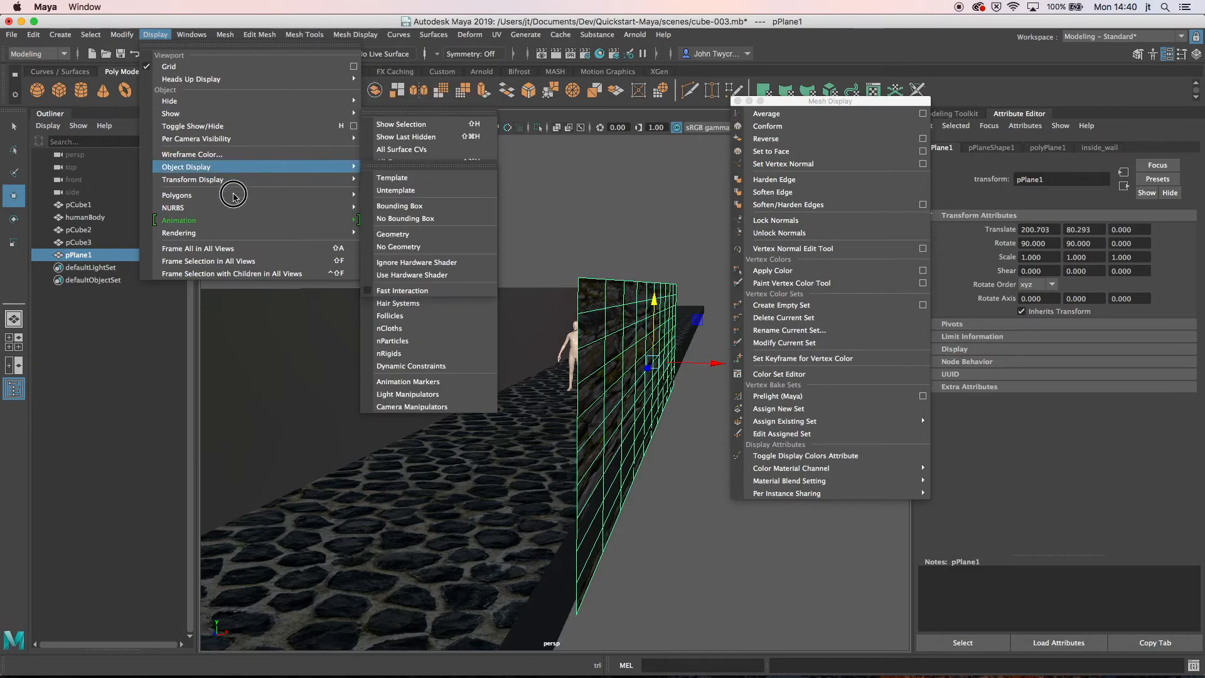
{"action": "mouse_move", "coordinate": [233, 196]}
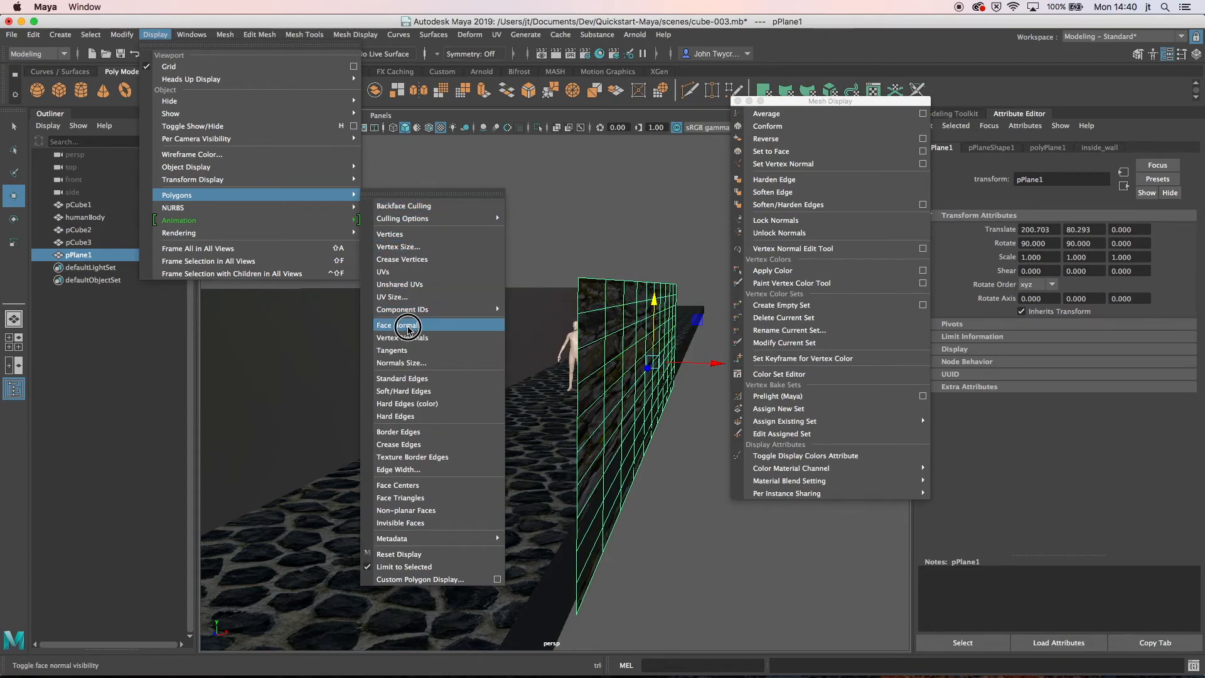
{"action": "left_click", "coordinate": [408, 327]}
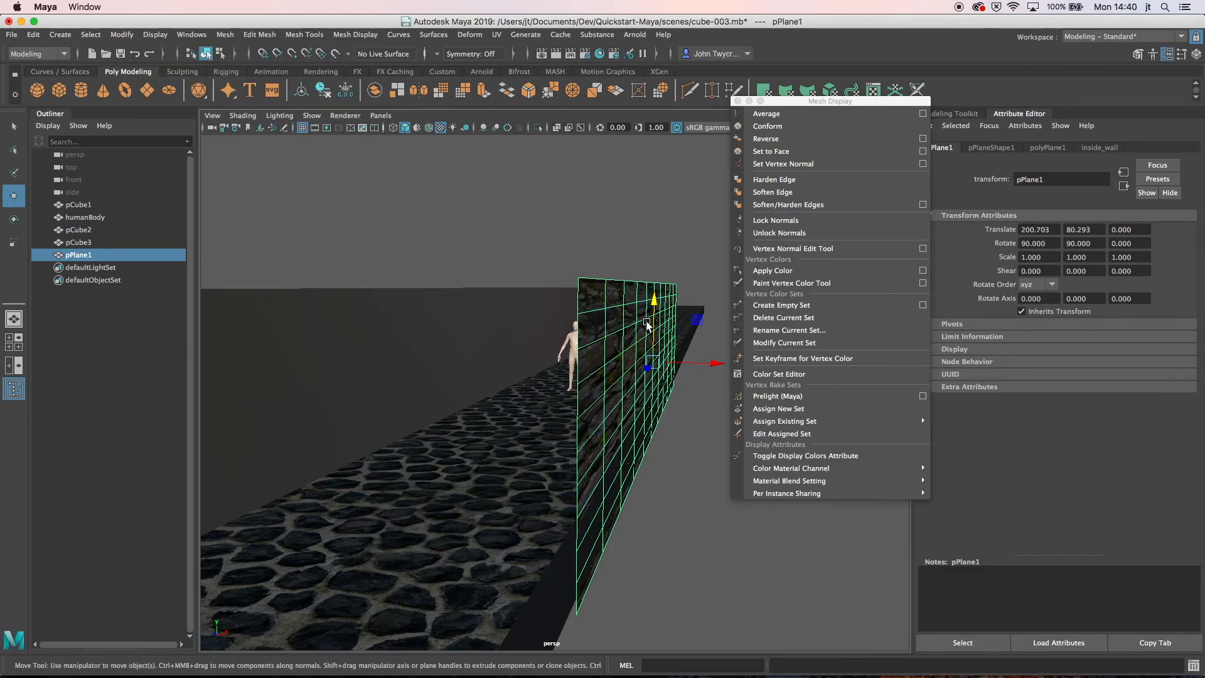
{"action": "scroll", "coordinate": [630, 327], "scroll_direction": "down", "scroll_amount": 2}
{"action": "scroll", "coordinate": [631, 326], "scroll_direction": "up", "scroll_amount": 2}
{"action": "left_click_drag", "start_coordinate": [631, 326], "coordinate": [597, 310], "text": "alt"}
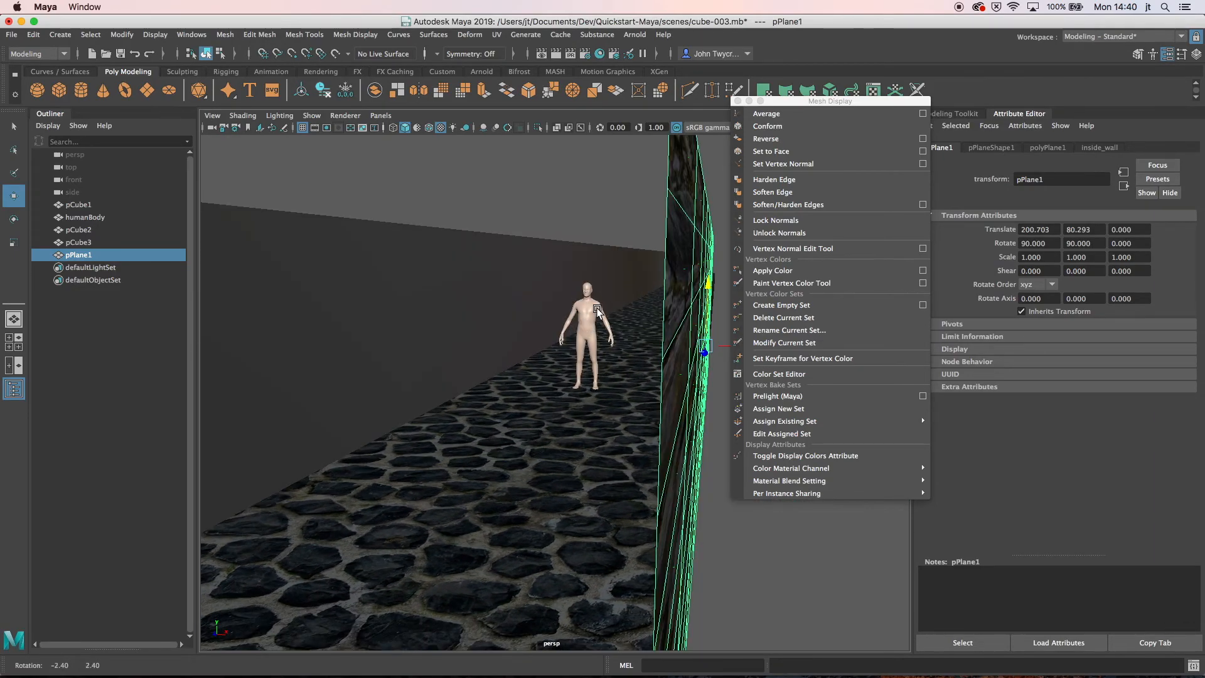
- Reverse the normals of the pPlane1 wall and close the floating Mesh Display window
{"action": "scroll", "coordinate": [670, 314], "scroll_direction": "down", "scroll_amount": 1}
{"action": "scroll", "coordinate": [672, 313], "scroll_direction": "down", "scroll_amount": 5}
{"action": "scroll", "coordinate": [671, 314], "scroll_direction": "up", "scroll_amount": 8}
{"action": "scroll", "coordinate": [639, 312], "scroll_direction": "up", "scroll_amount": 6}
{"action": "scroll", "coordinate": [621, 311], "scroll_direction": "up", "scroll_amount": 1}
{"action": "left_click_drag", "start_coordinate": [611, 311], "coordinate": [610, 311], "text": "alt"}
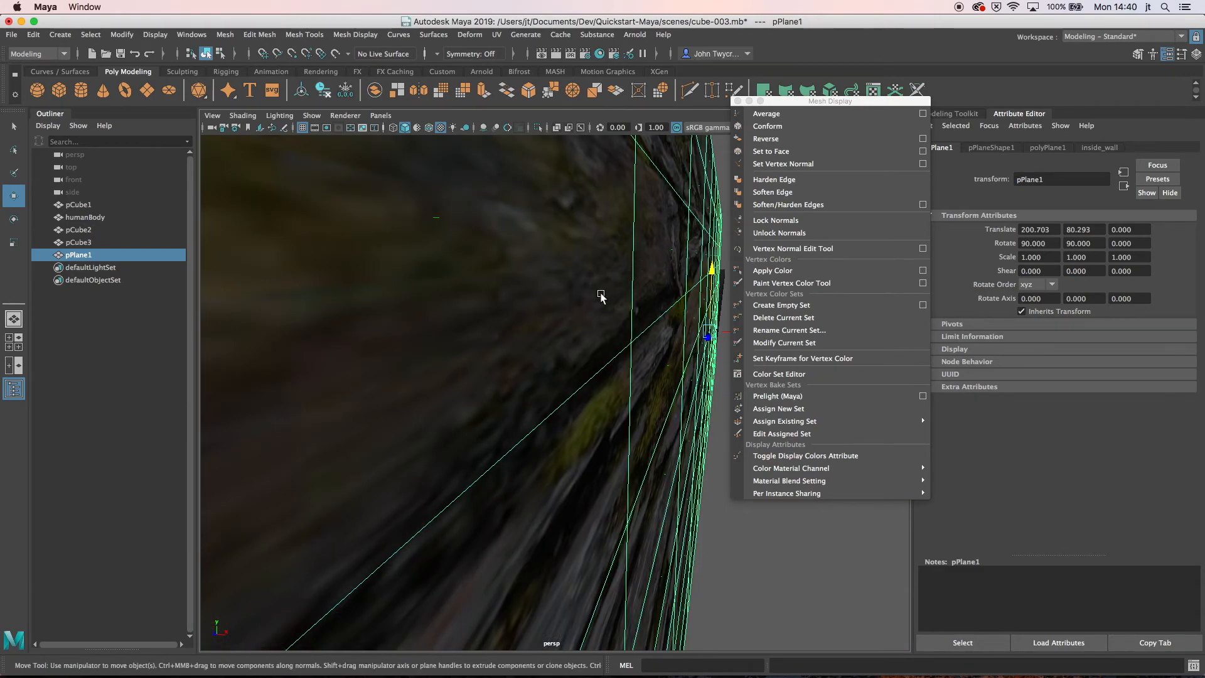
{"action": "scroll", "coordinate": [588, 308], "scroll_direction": "up", "scroll_amount": 2}
{"action": "scroll", "coordinate": [589, 308], "scroll_direction": "up", "scroll_amount": 1}
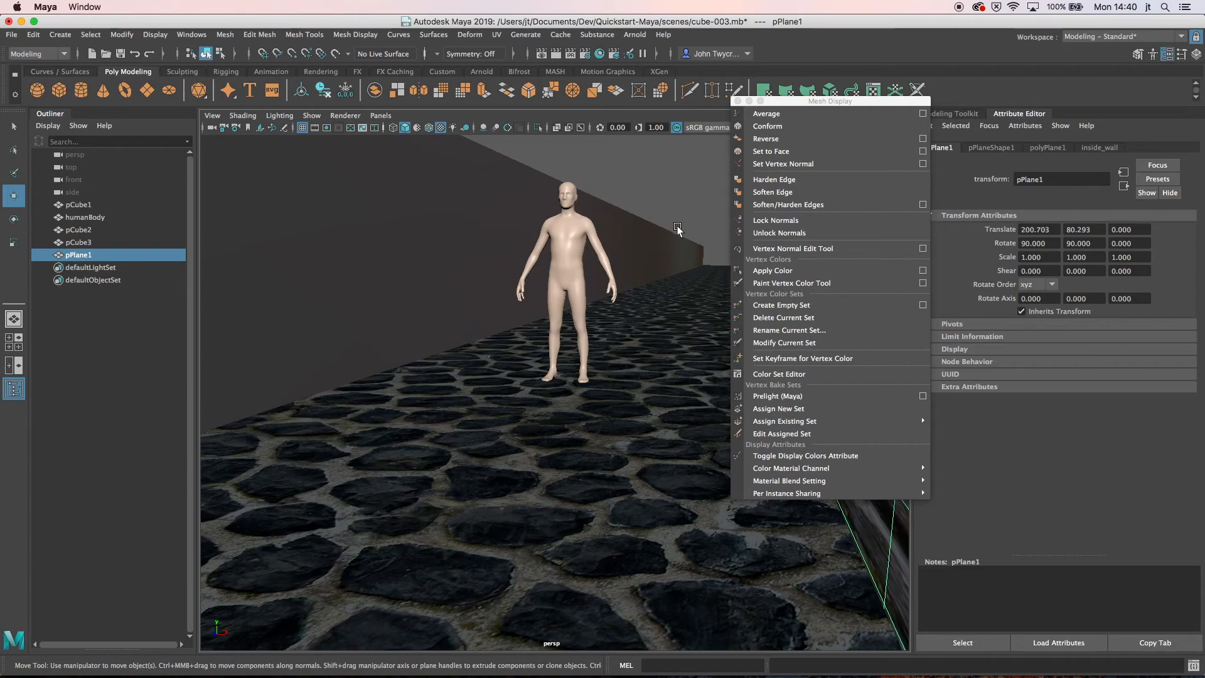
{"action": "left_click", "coordinate": [770, 139]}
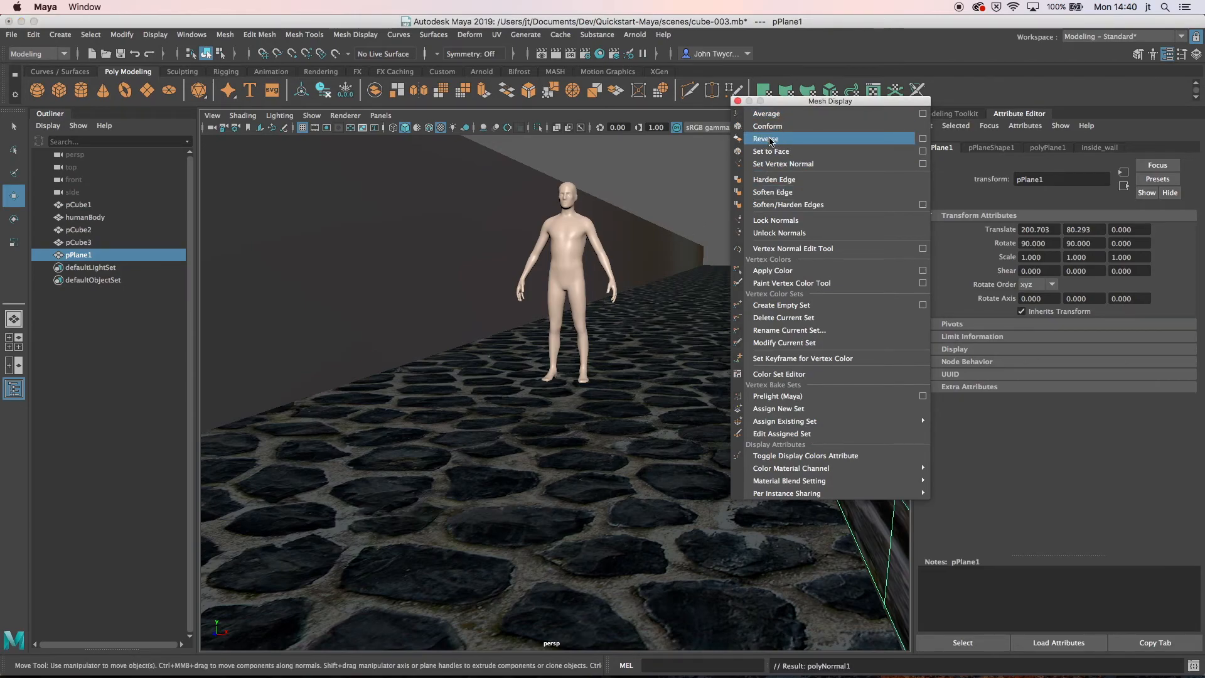
{"action": "left_click", "coordinate": [737, 103]}
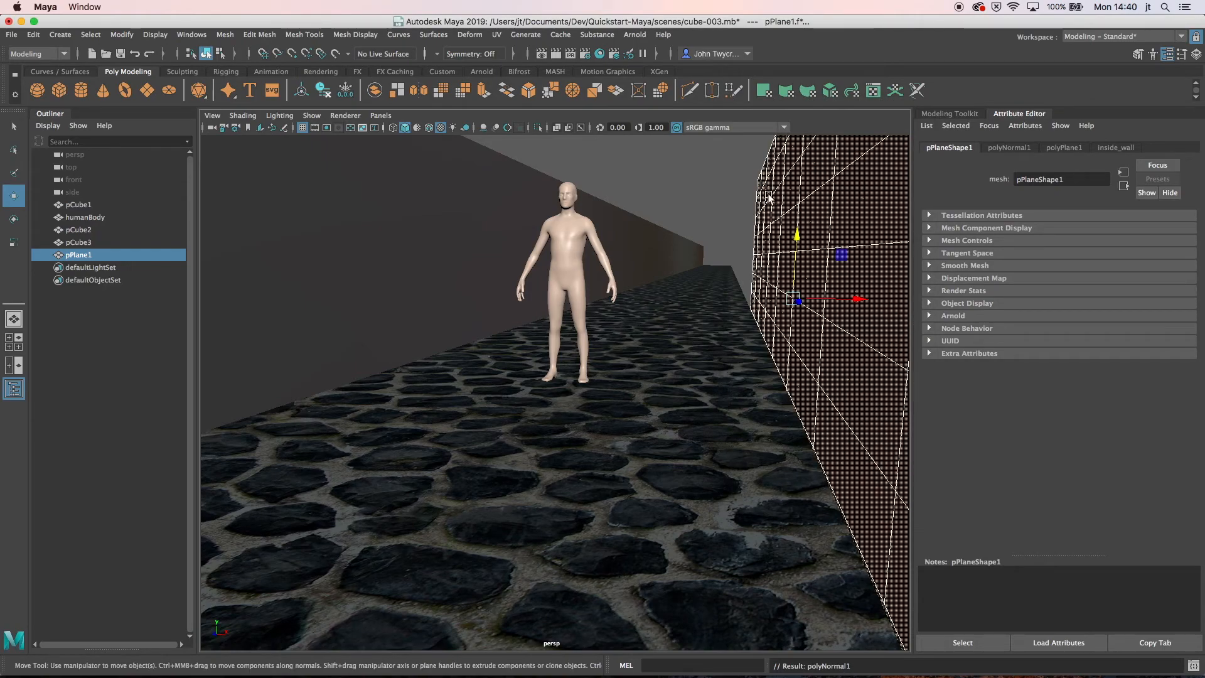
- Toggle the face normals display for the reselected pPlane1 and check the wall from the path
{"action": "left_click", "coordinate": [733, 198]}
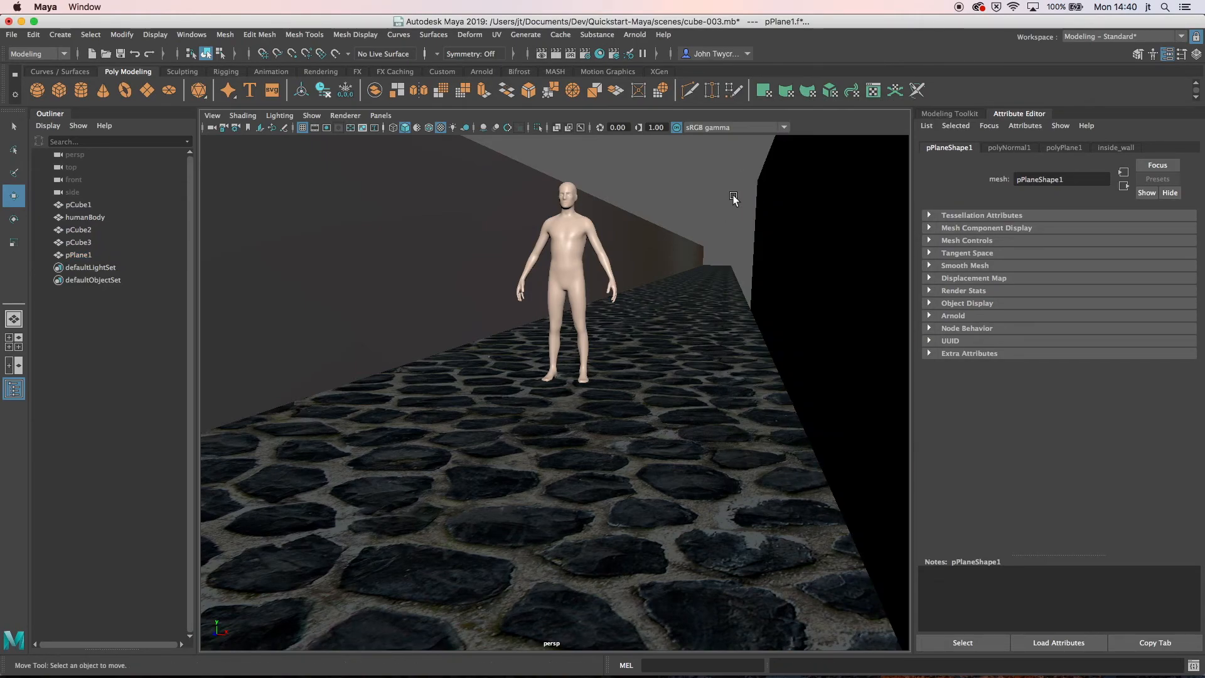
{"action": "left_click", "coordinate": [791, 196]}
{"action": "key", "text": "f"}
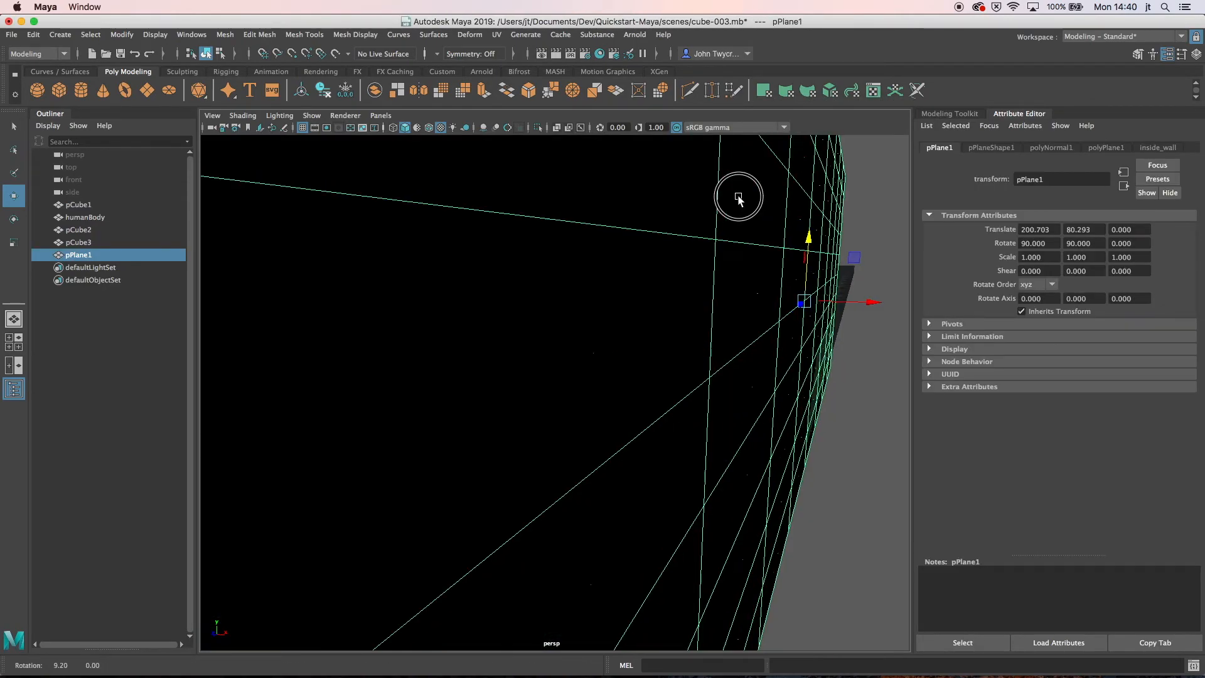
{"action": "left_click", "coordinate": [155, 35]}
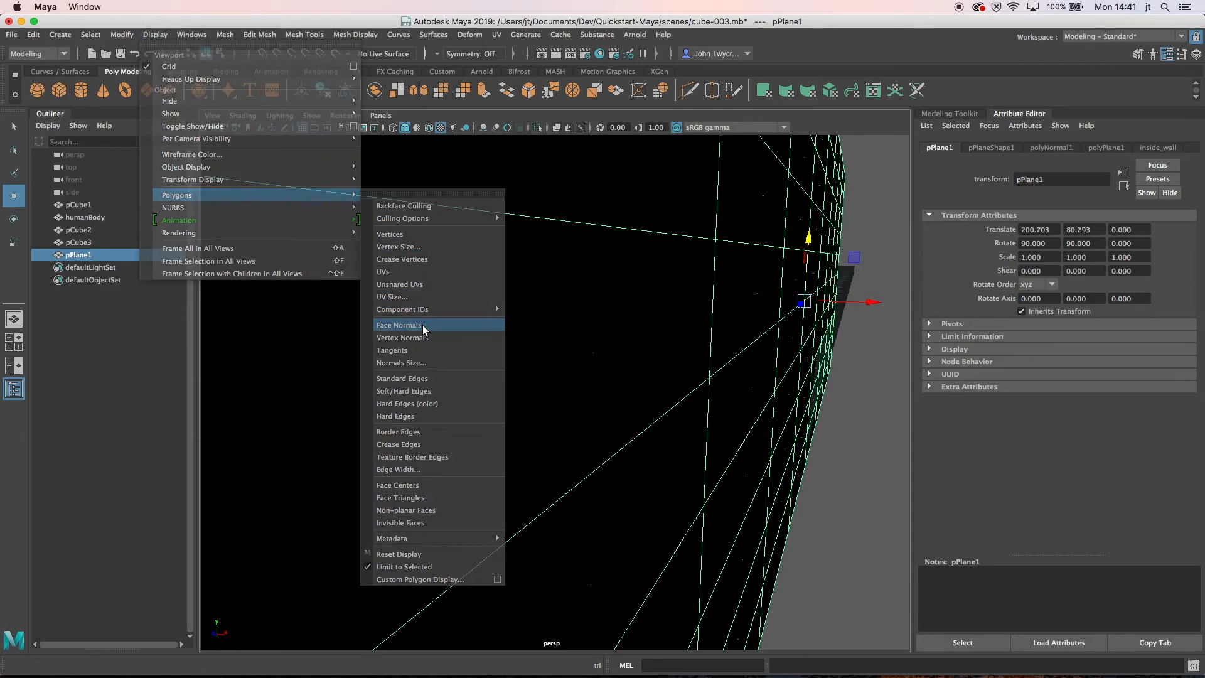
{"action": "left_click", "coordinate": [423, 325]}
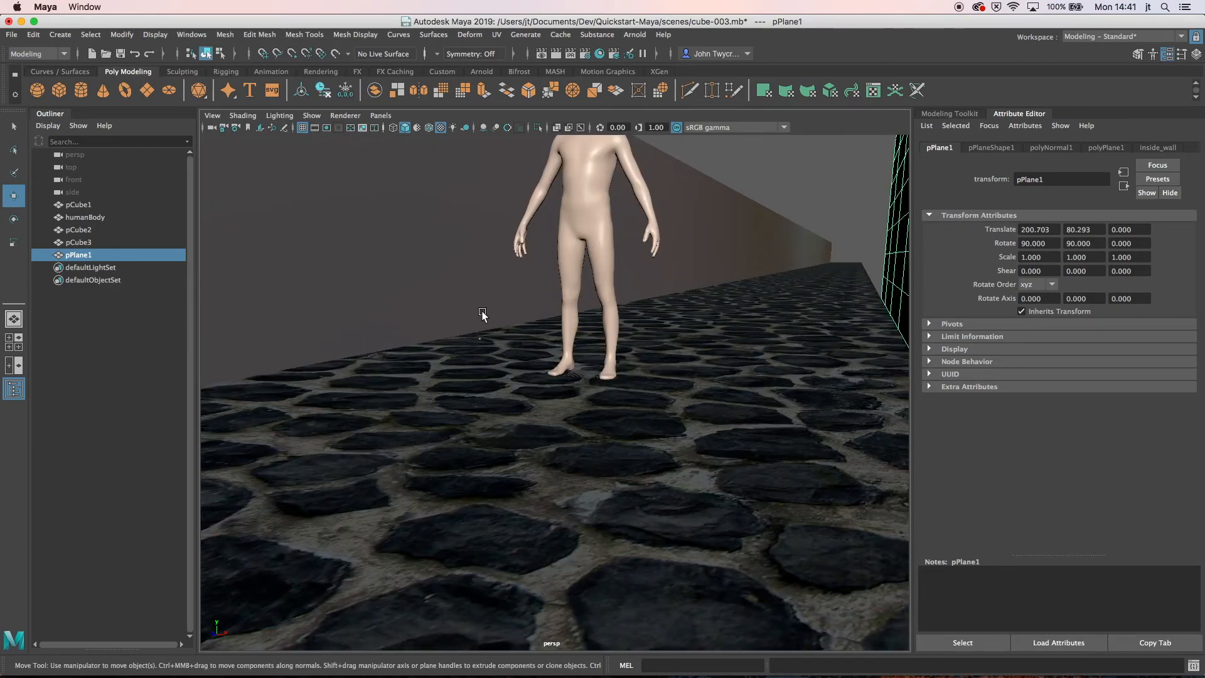
{"action": "key", "text": "f"}
{"action": "scroll", "coordinate": [483, 314], "scroll_direction": "down", "scroll_amount": 6}
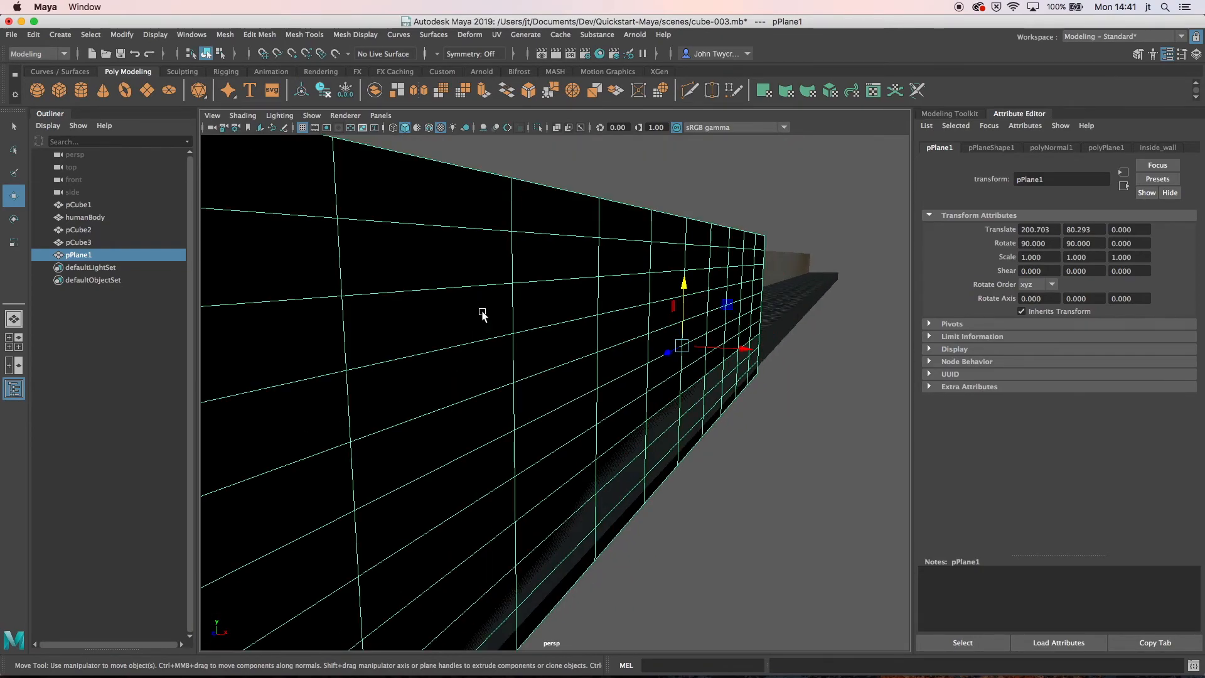
{"action": "middle_click_drag", "start_coordinate": [502, 312], "coordinate": [534, 303], "text": "alt"}
{"action": "mouse_move", "coordinate": [534, 302]}
{"action": "left_mouse_down", "text": "alt"}
{"action": "mouse_move", "coordinate": [508, 310]}
{"action": "mouse_move", "coordinate": [519, 310]}
{"action": "left_mouse_up", "text": "alt"}
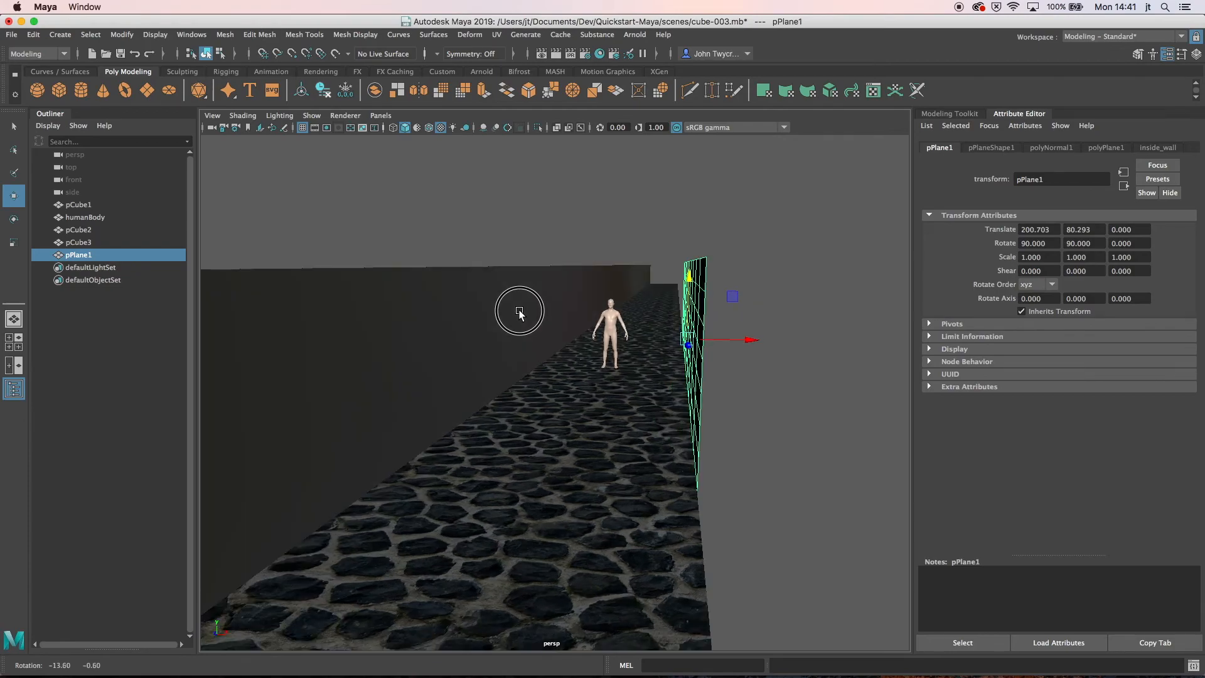
- Save the Maya scene and add the stone path pCube1 and wall pCube3 to the pPlane1 selection
{"action": "left_click", "coordinate": [12, 34]}
{"action": "left_click", "coordinate": [33, 91]}
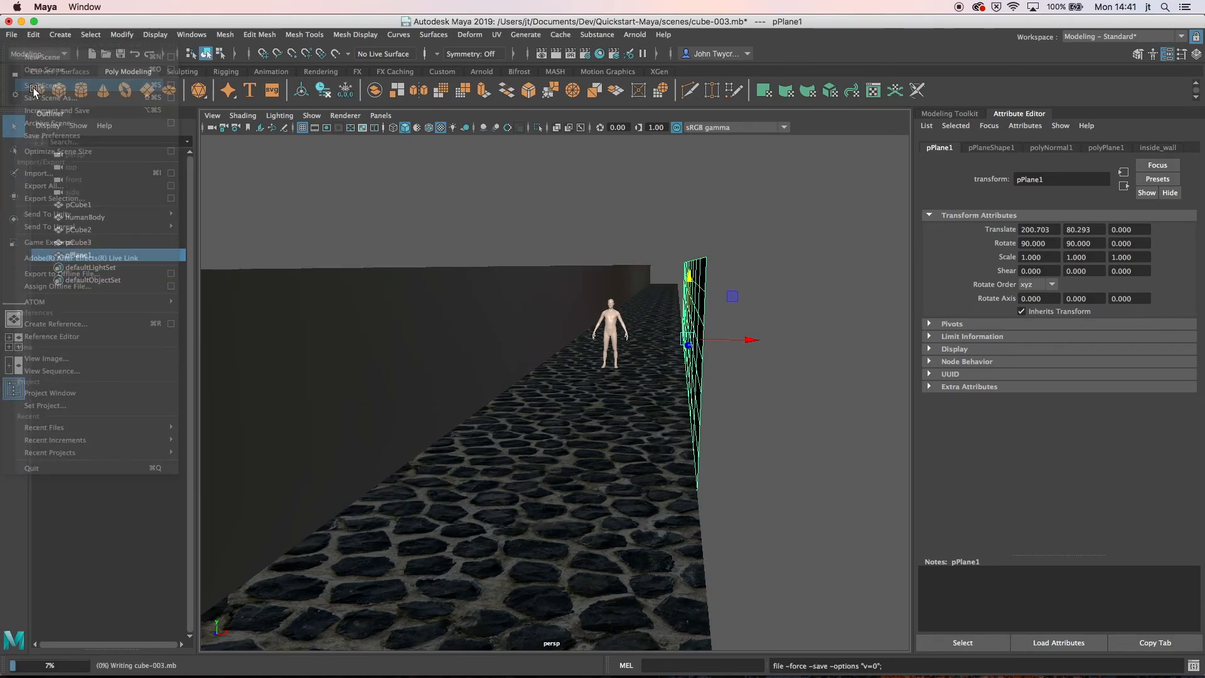
{"action": "left_click", "coordinate": [635, 413], "text": "shift"}
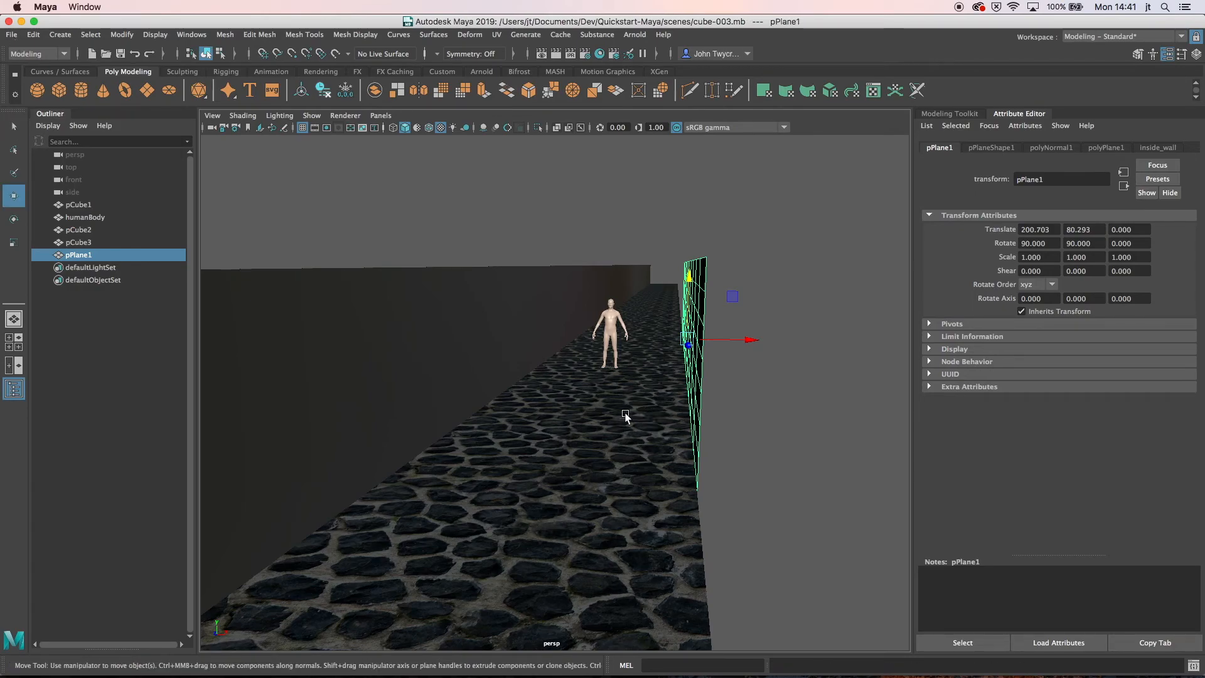
{"action": "left_click", "coordinate": [491, 362], "text": "shift"}
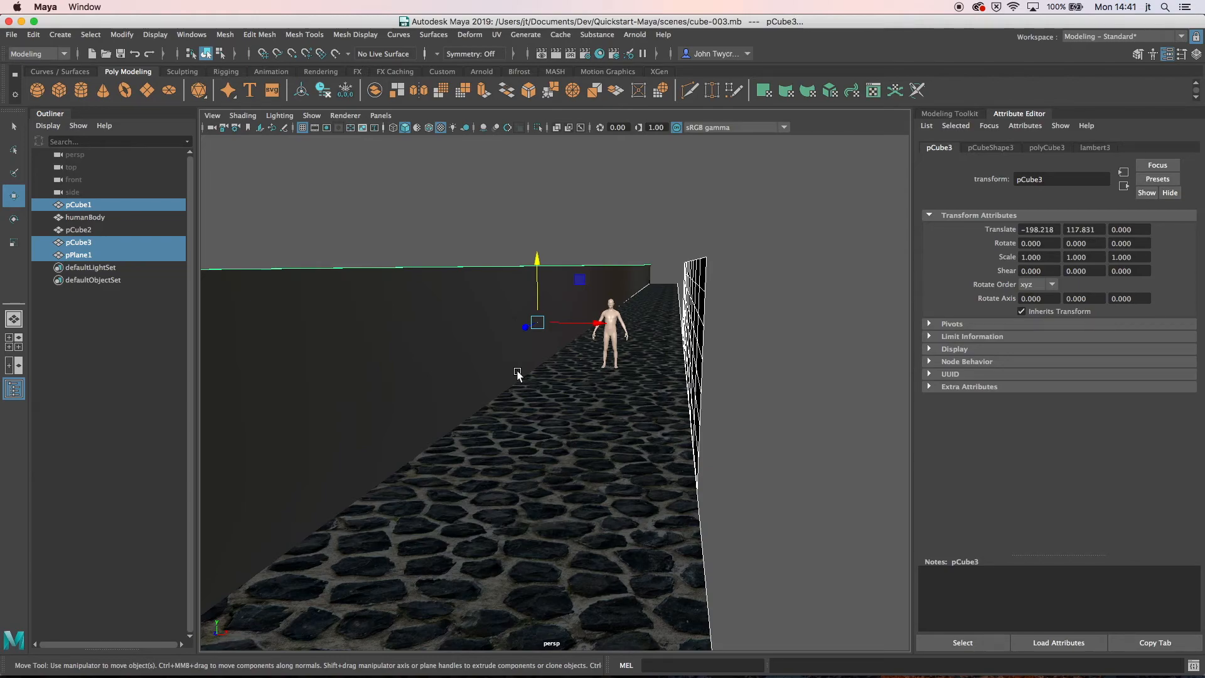
- Send the selected path and walls to Unity as an FBX, overwriting set-1.fbx in the Maya models folder
{"action": "left_click", "coordinate": [12, 35]}
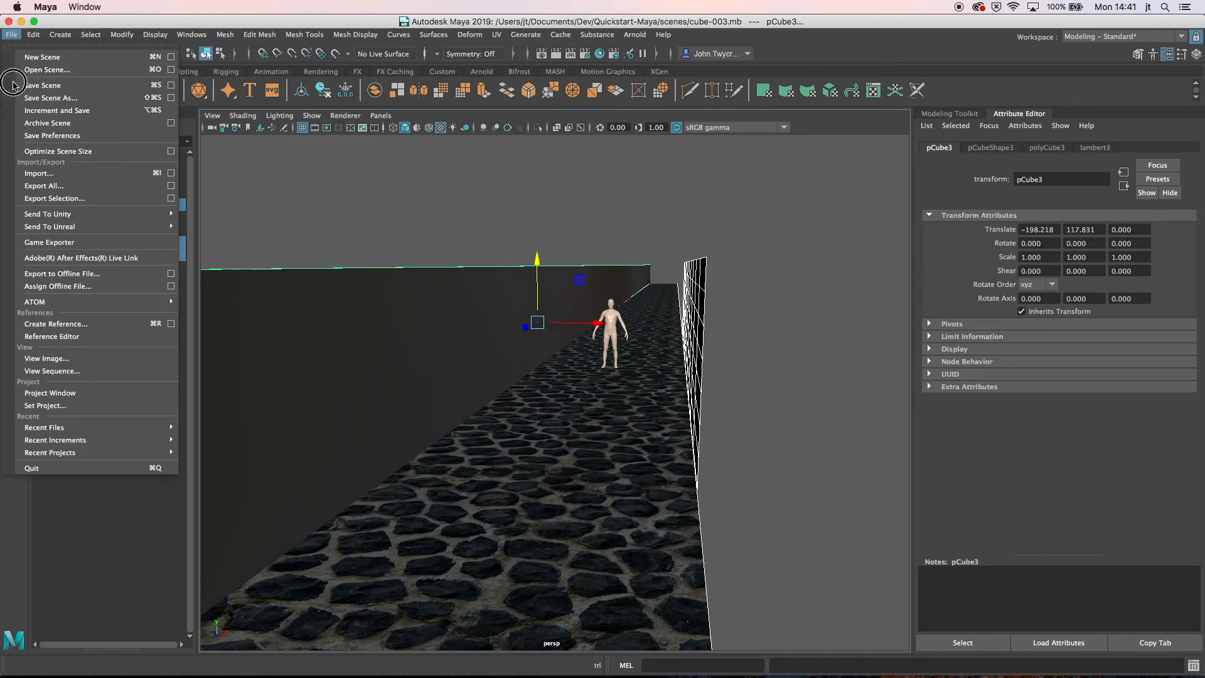
{"action": "mouse_move", "coordinate": [86, 218]}
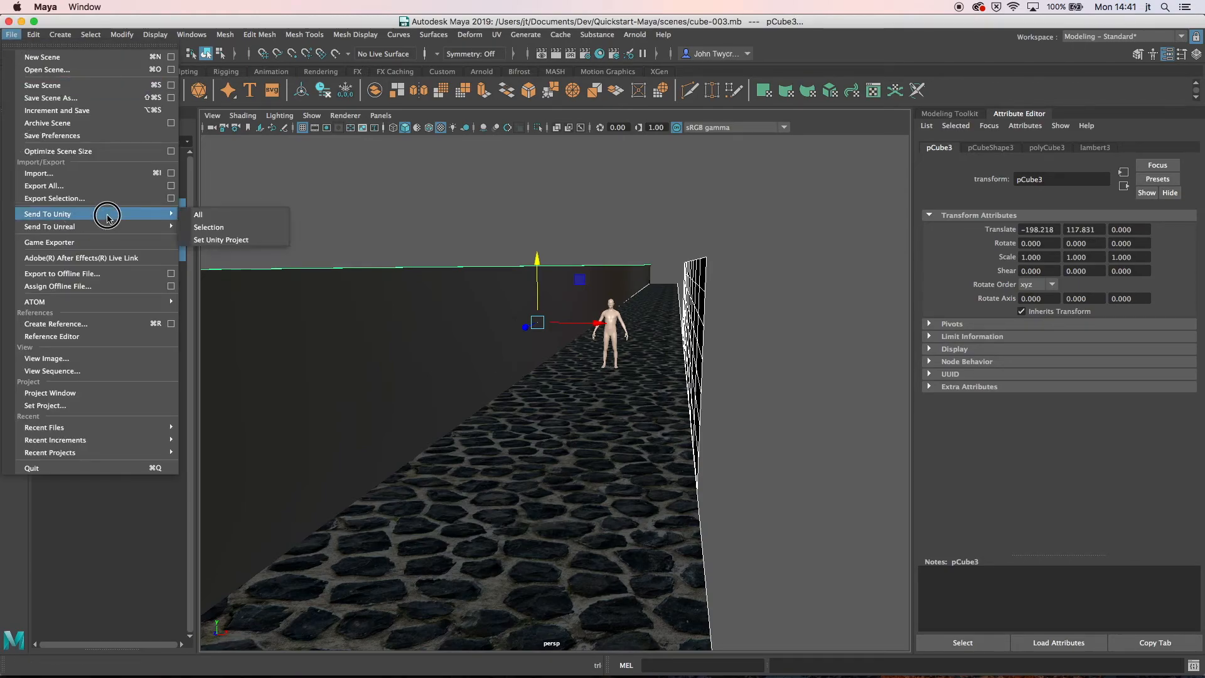
{"action": "left_click", "coordinate": [207, 227]}
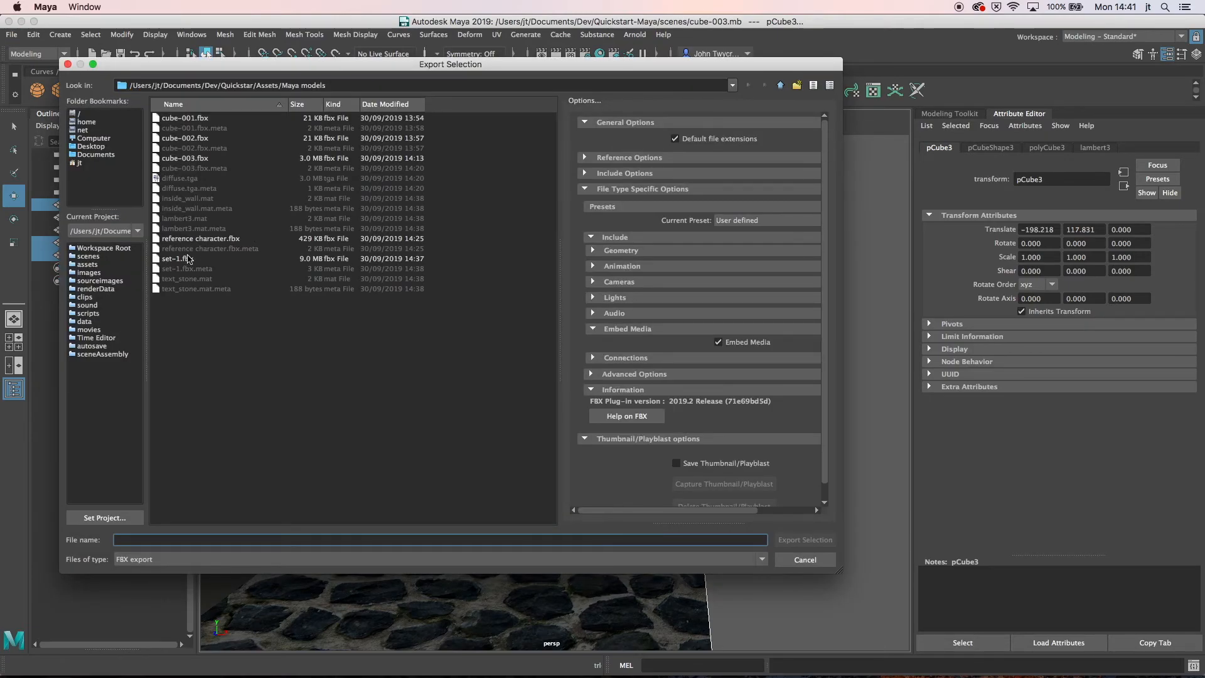
{"action": "left_click", "coordinate": [208, 258]}
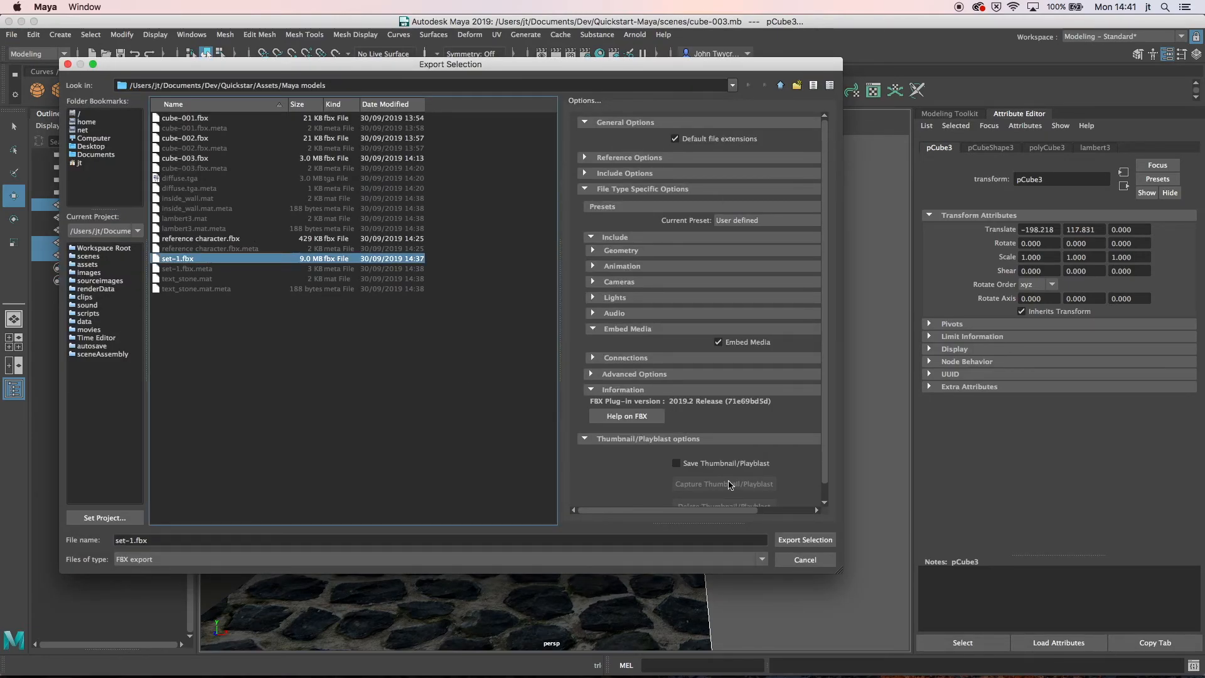
{"action": "left_click", "coordinate": [804, 539]}
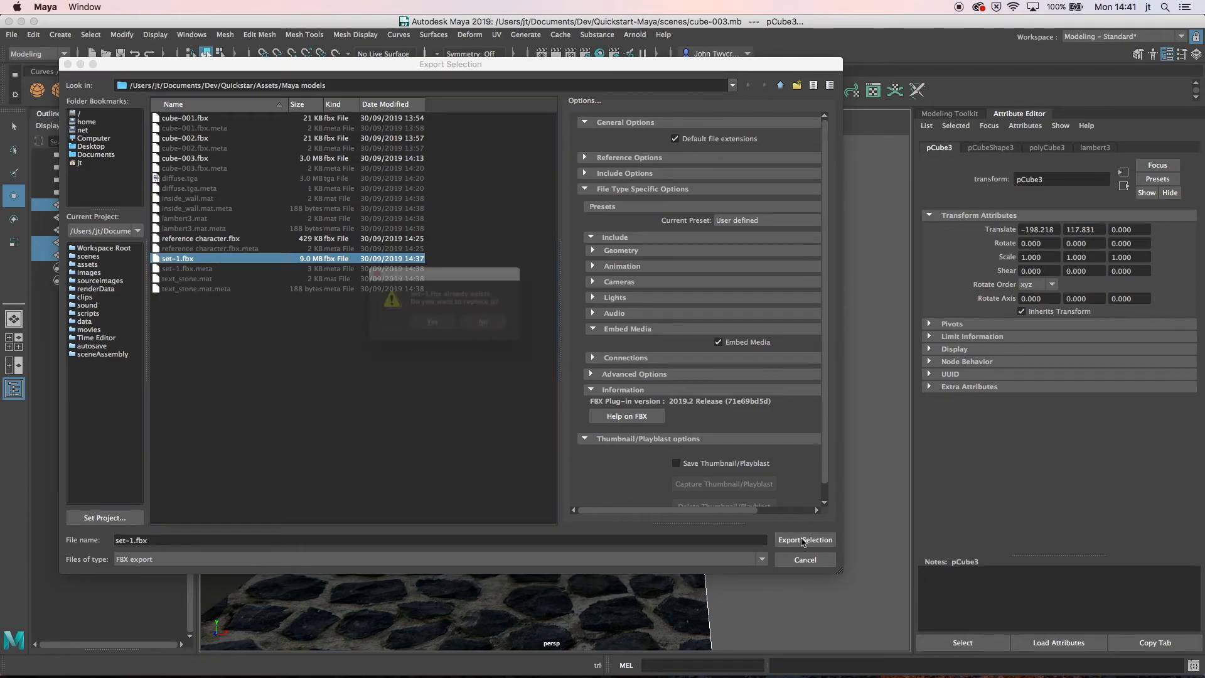
{"action": "left_click", "coordinate": [431, 323]}
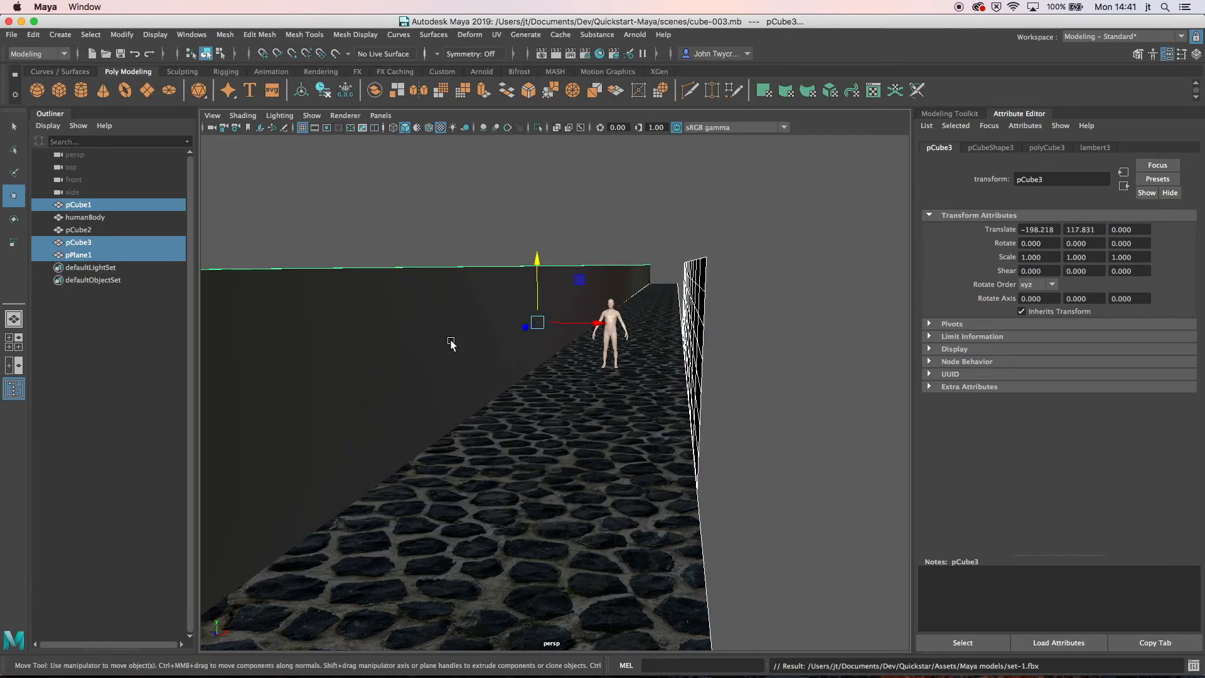
- Switch to Unity and inspect the updated set-1 walls from both sides in the scene
{"action": "key", "text": "super+Tab"}
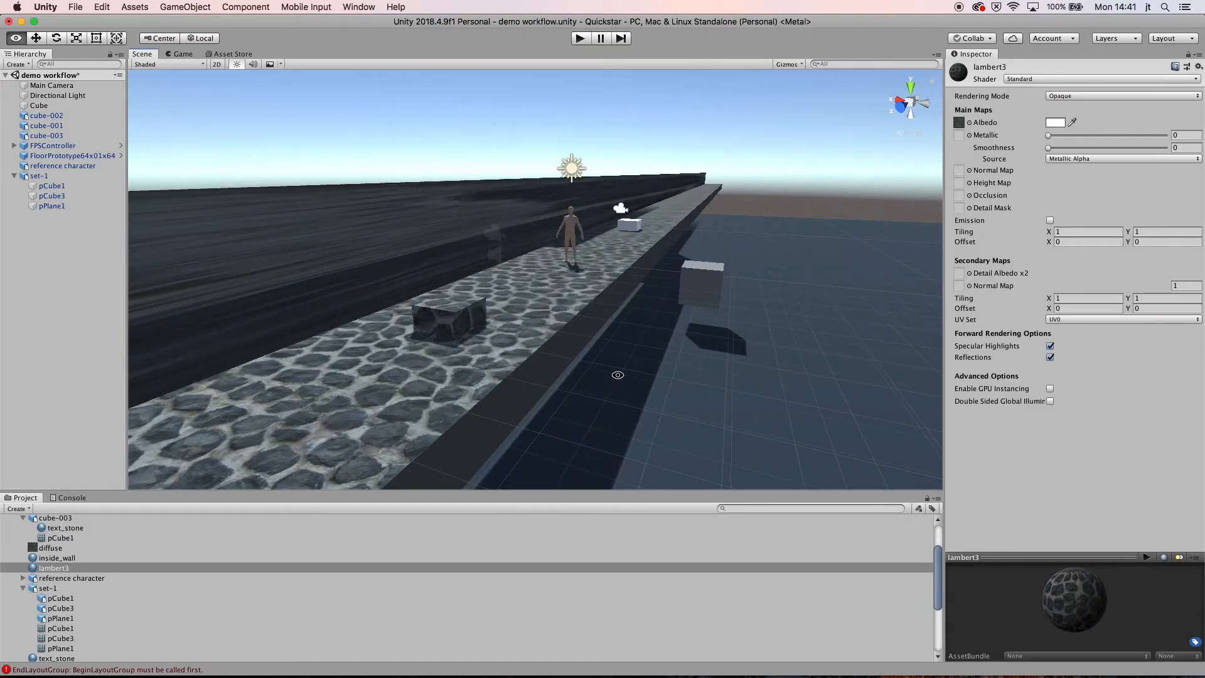
{"action": "left_click_drag", "start_coordinate": [606, 376], "coordinate": [708, 376], "text": "alt"}
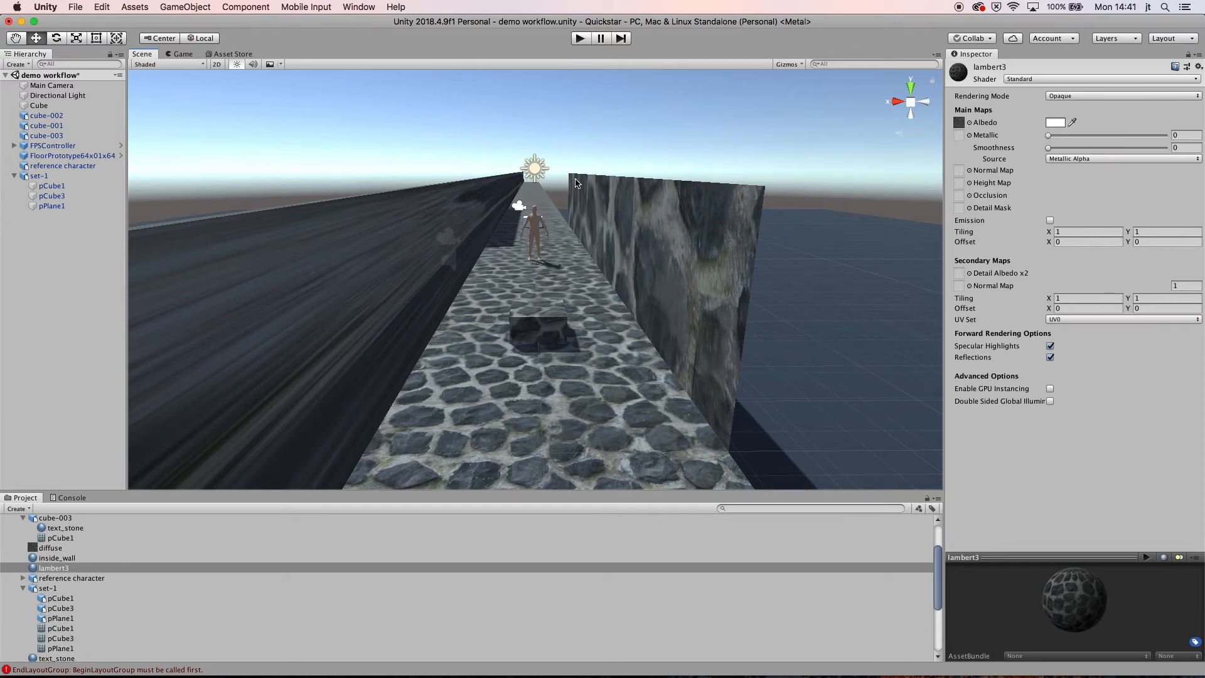
{"action": "left_click_drag", "start_coordinate": [624, 205], "coordinate": [523, 206], "text": "alt"}
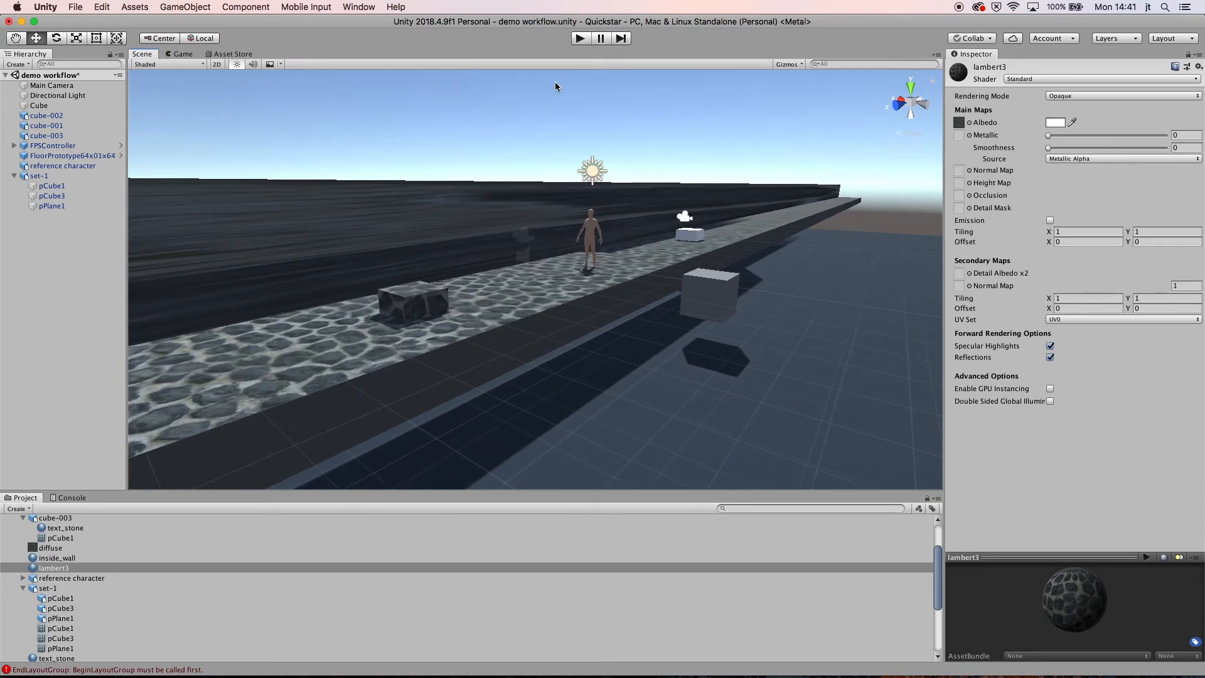
{"action": "left_click_drag", "start_coordinate": [502, 164], "coordinate": [698, 165], "text": "alt"}
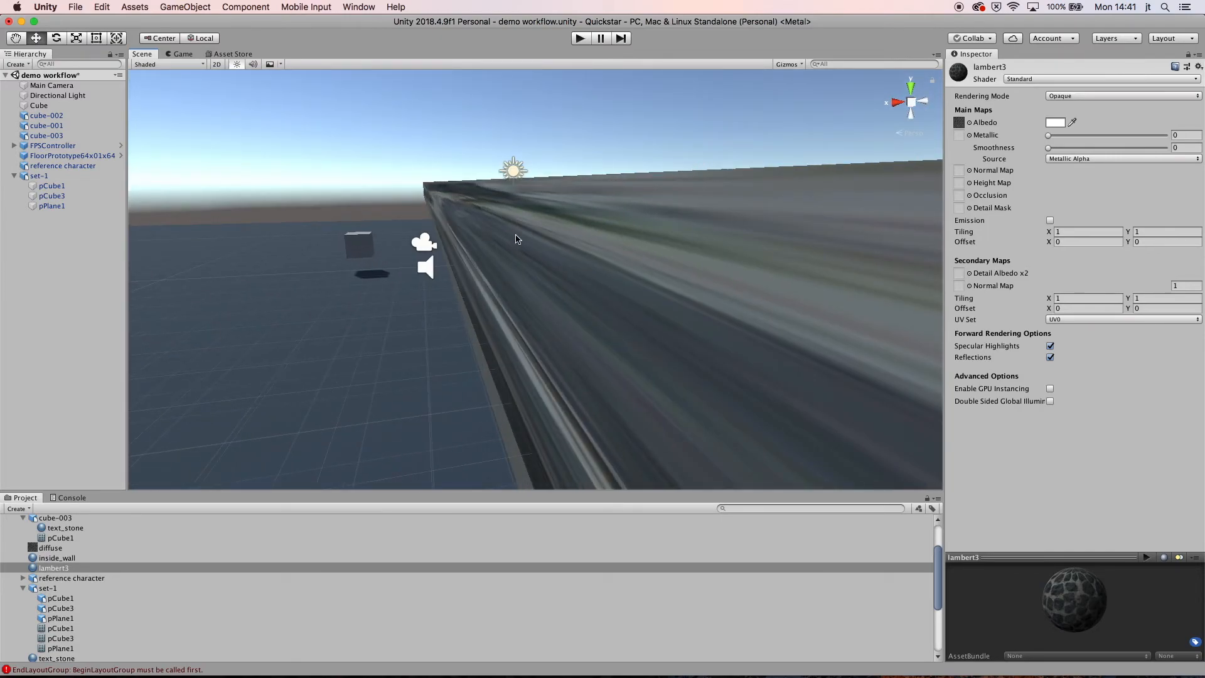
{"action": "left_click_drag", "start_coordinate": [551, 236], "coordinate": [514, 235], "text": "alt"}
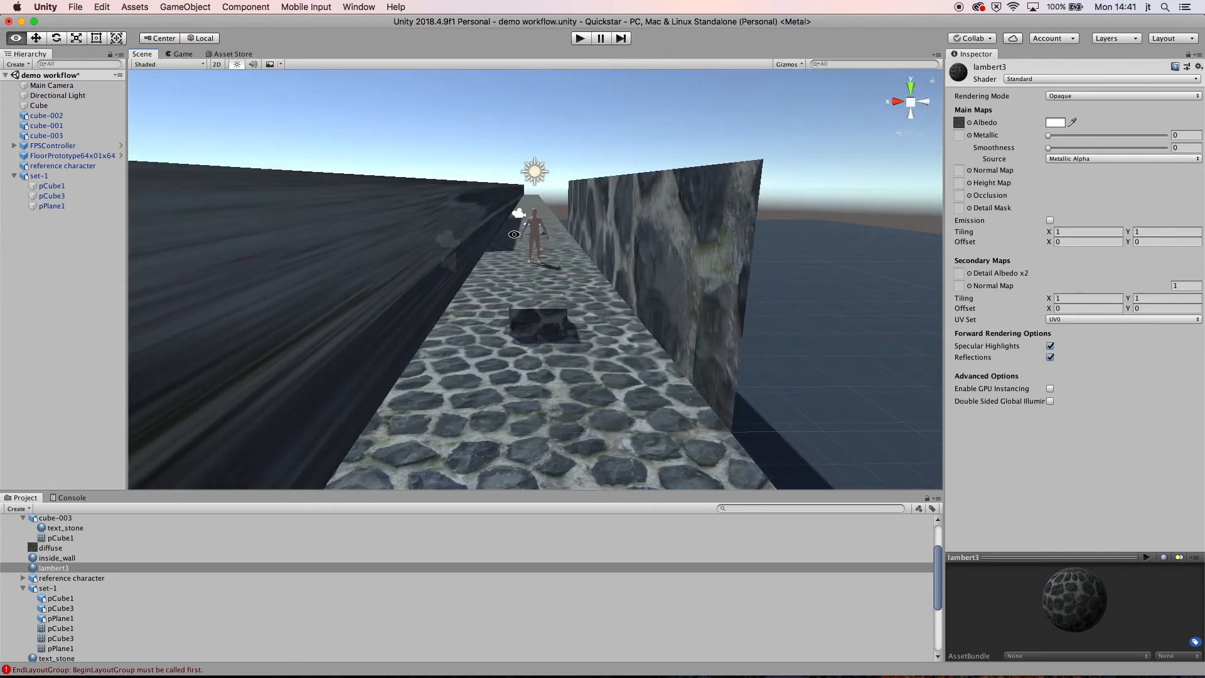
- Play-test the scene by walking along the stone path and jumping between the walls, and stop the playback
{"action": "left_click", "coordinate": [578, 39]}
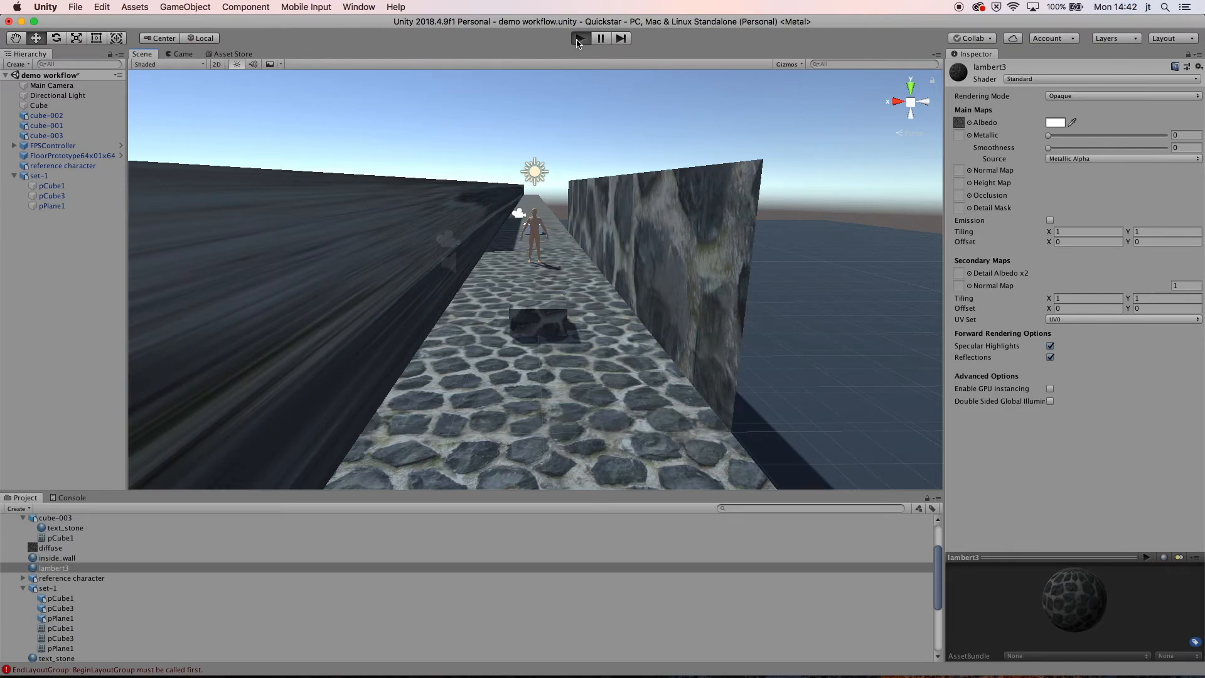
{"action": "left_click", "coordinate": [578, 38]}
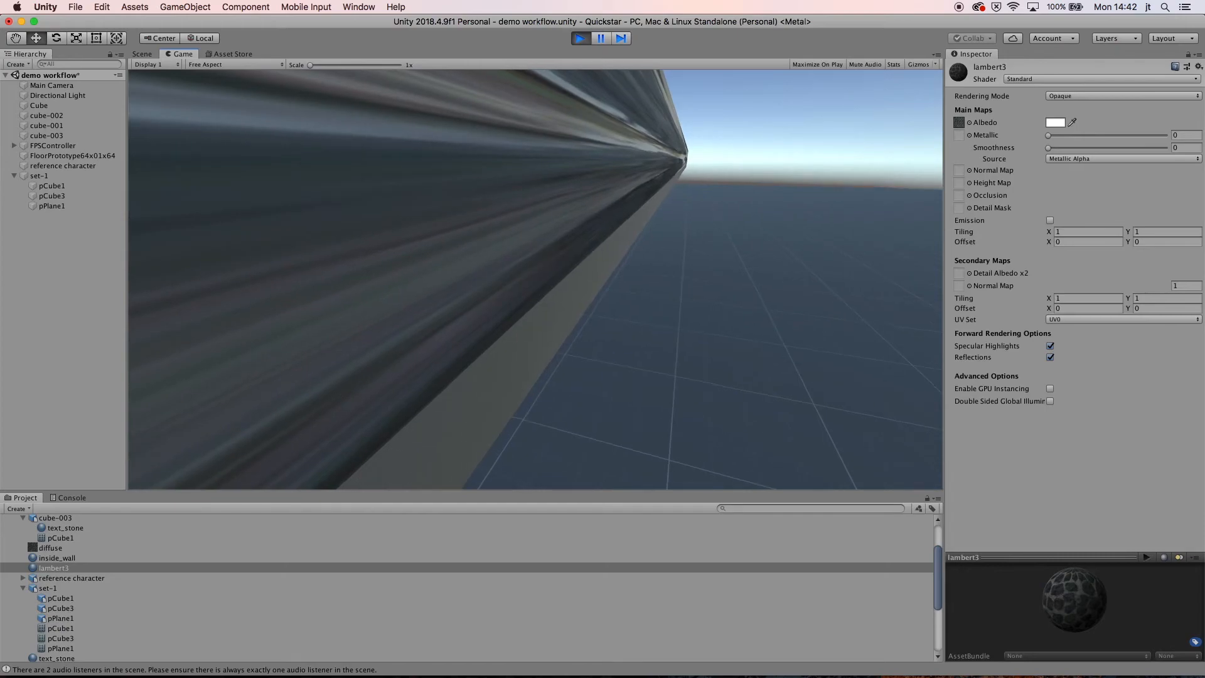
{"action": "key", "text": "w"}
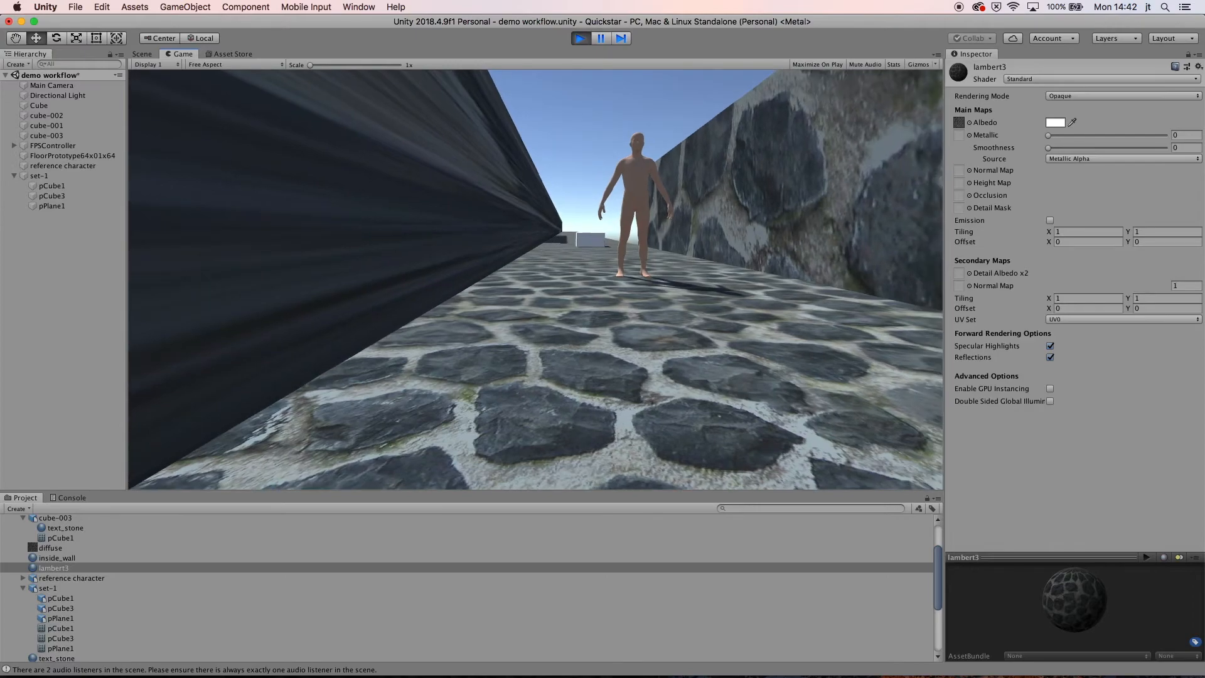
{"action": "key", "text": "space"}
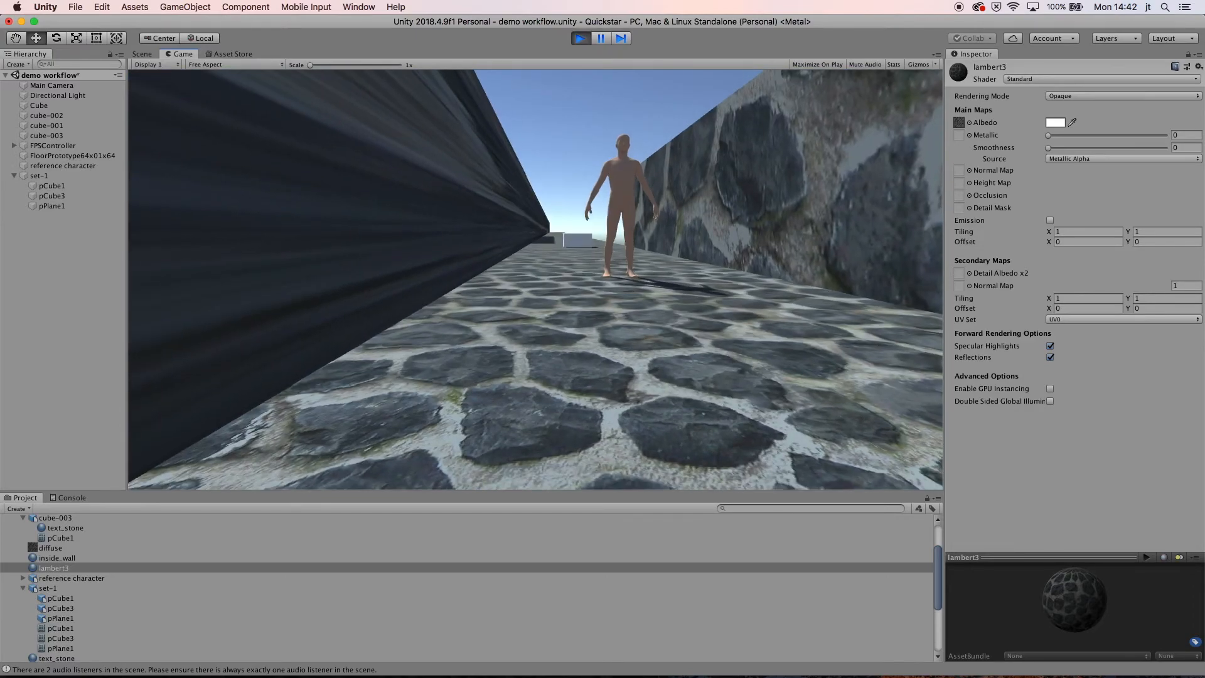
{"action": "key", "text": "space"}
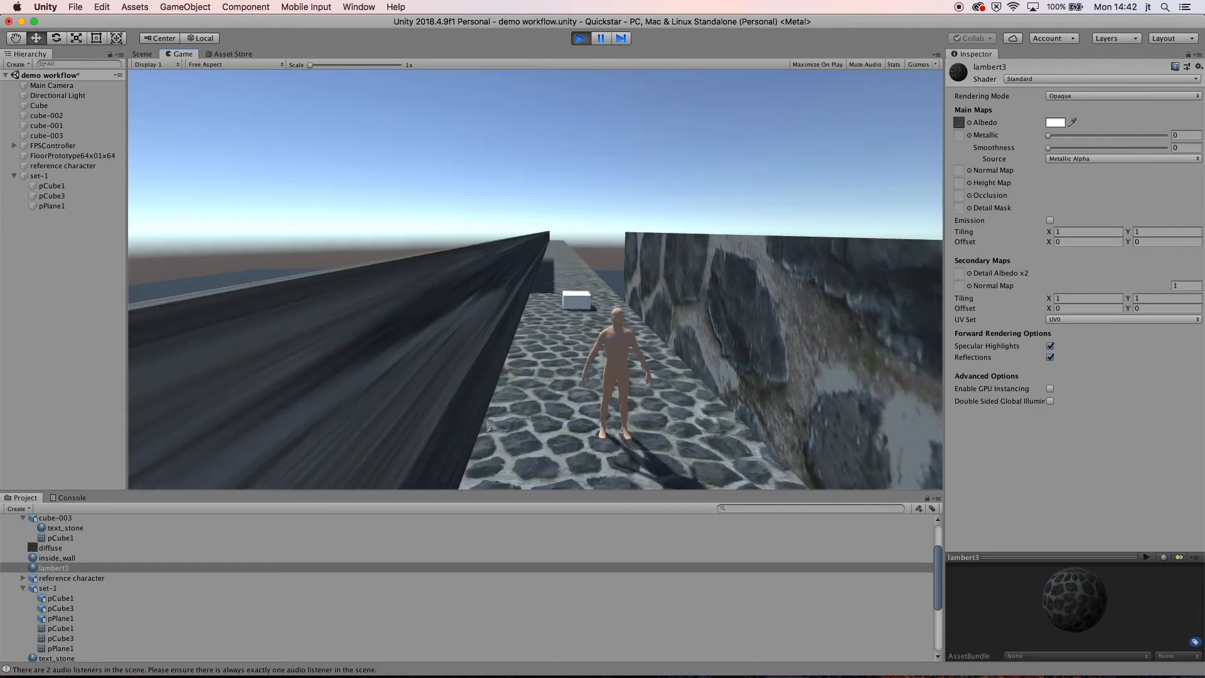
{"action": "key", "text": "w"}
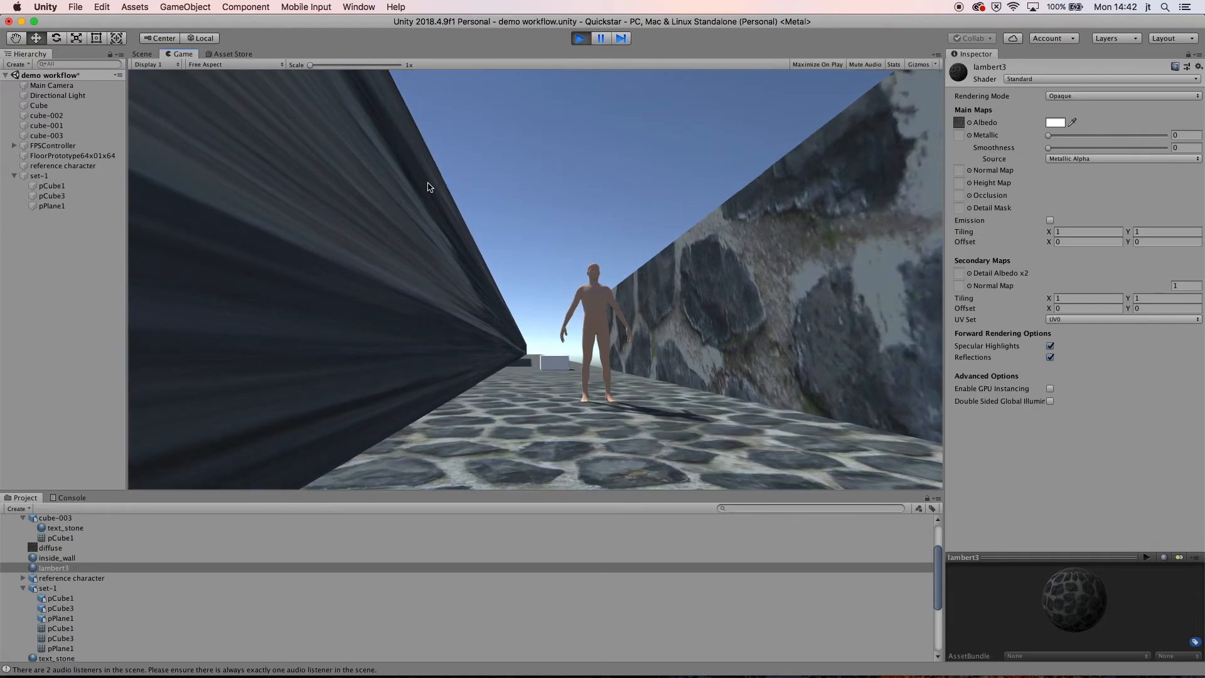
{"action": "key", "text": "super+p"}
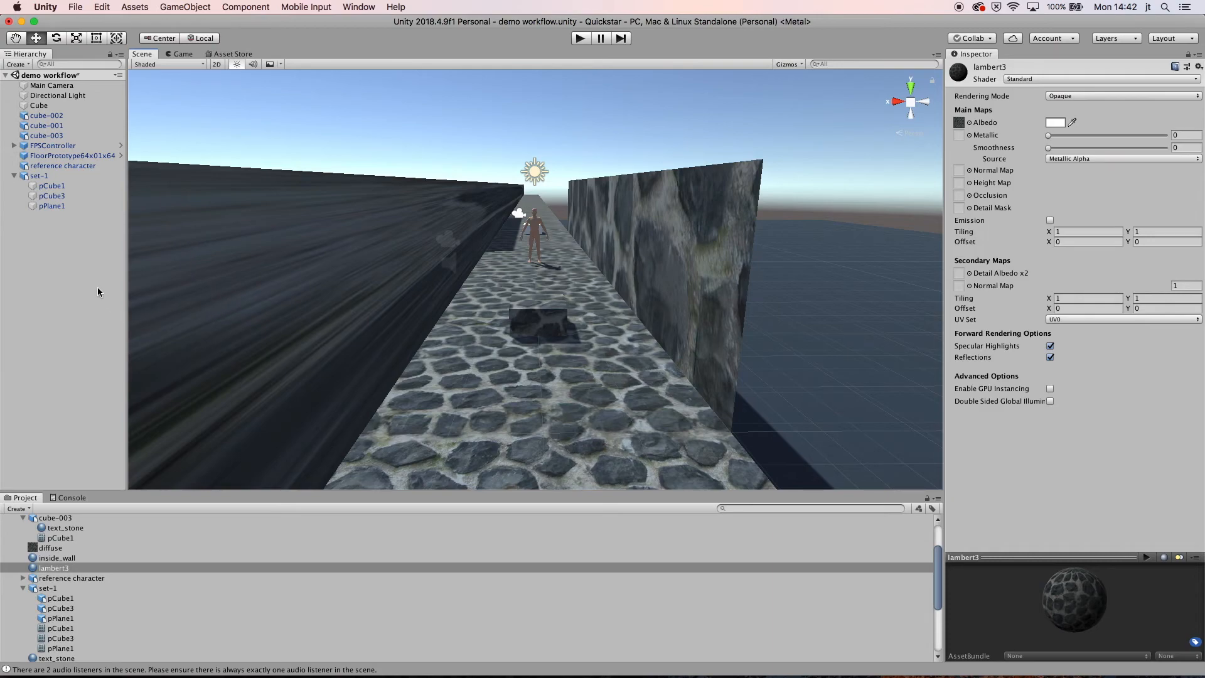
- Enable Generate Colliders in the set-1 model's import settings and apply the change
{"action": "left_click", "coordinate": [49, 588]}
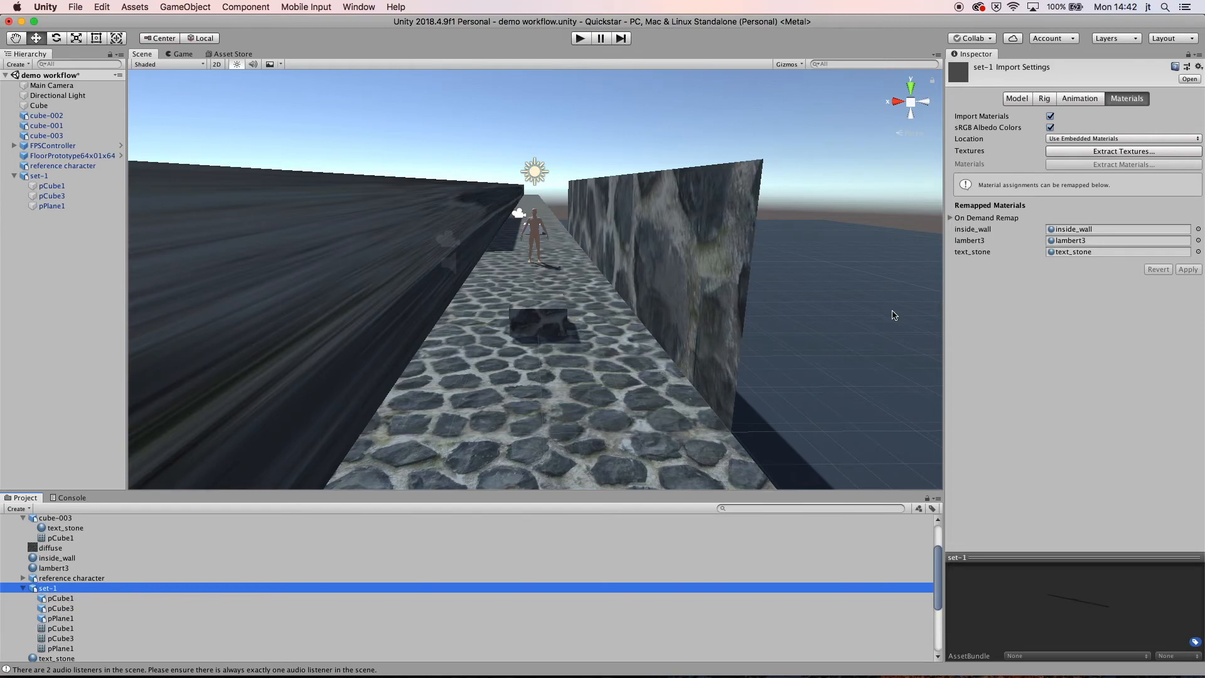
{"action": "left_click", "coordinate": [1010, 99]}
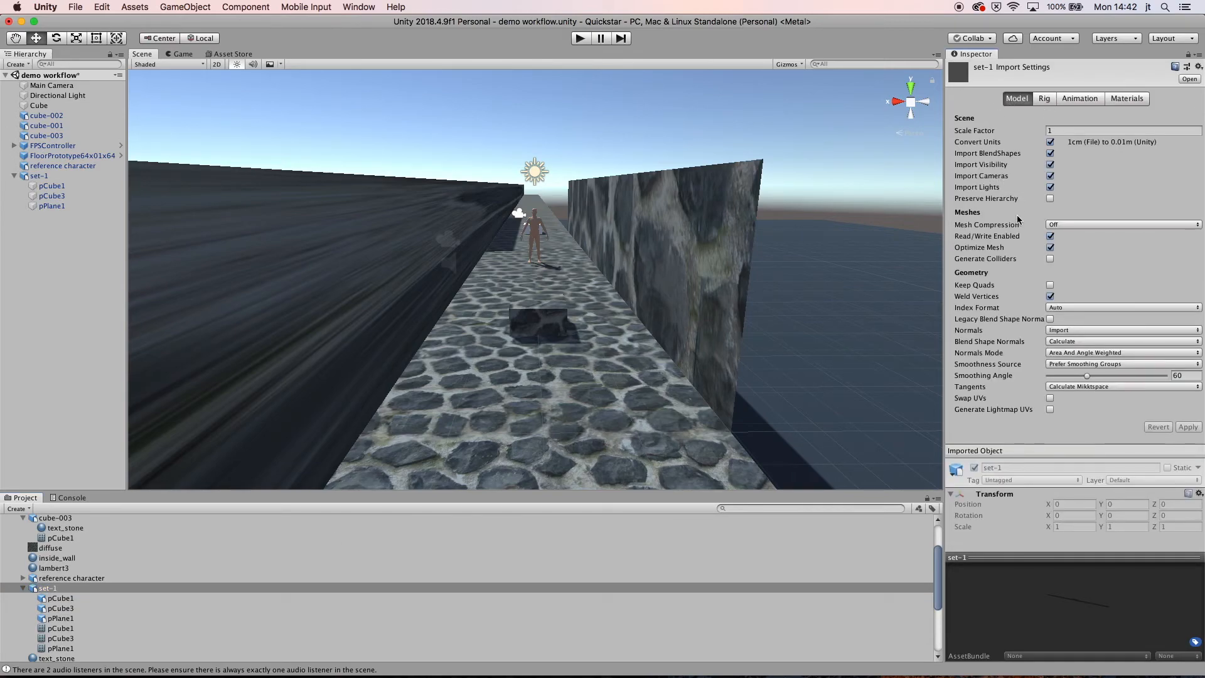
{"action": "left_click", "coordinate": [1050, 260]}
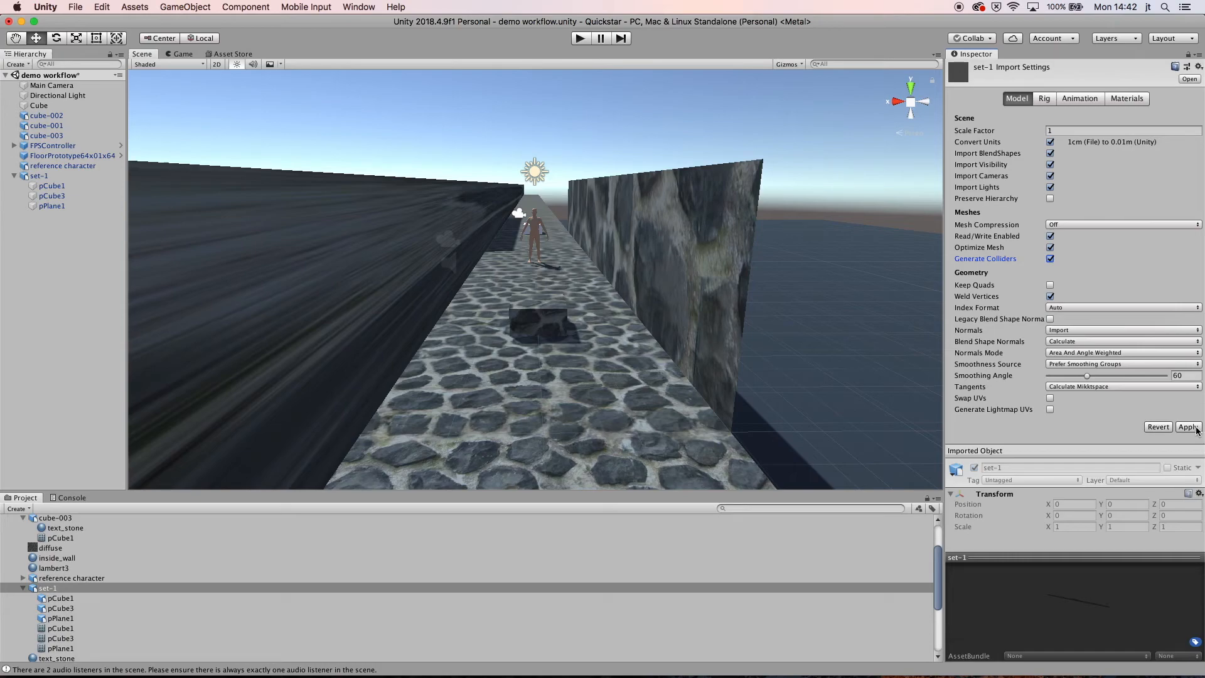
{"action": "left_click", "coordinate": [1186, 426]}
{"action": "scroll", "coordinate": [66, 538], "scroll_direction": "down", "scroll_amount": 2}
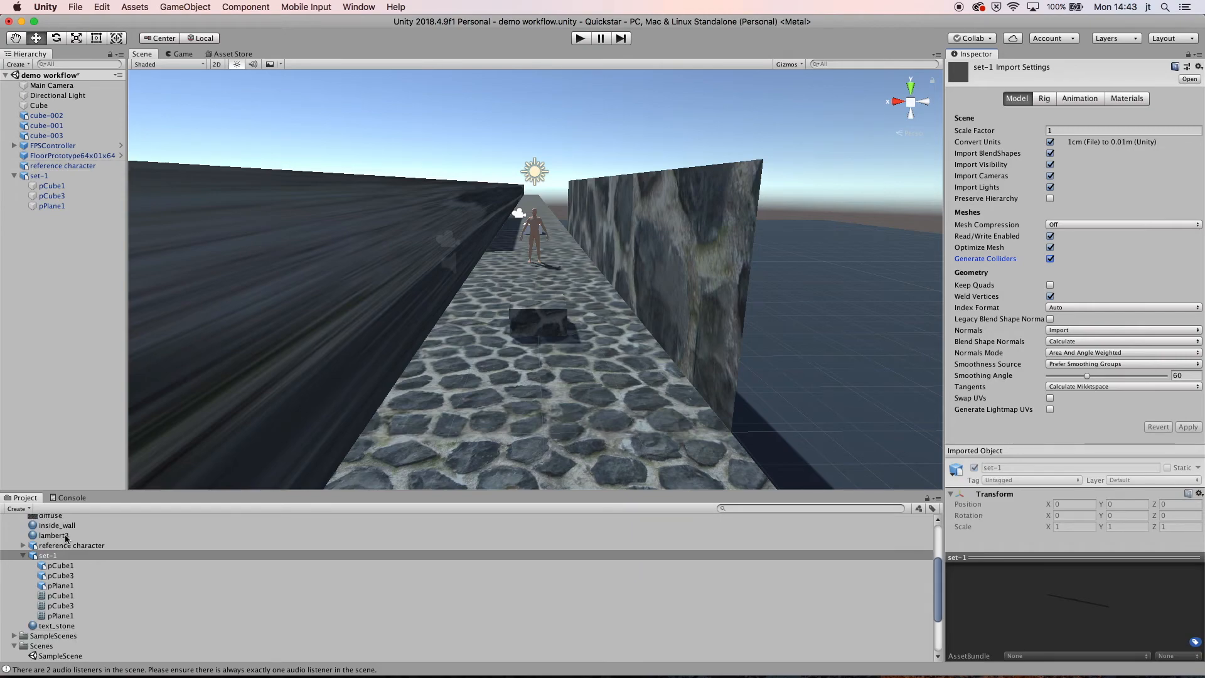
- Move the FPSController onto the stone path between the walls, to about X 0.75, Y 1.06, Z -2.65
{"action": "scroll", "coordinate": [65, 538], "scroll_direction": "up", "scroll_amount": 5}
{"action": "left_click", "coordinate": [13, 542]}
{"action": "left_click", "coordinate": [49, 147]}
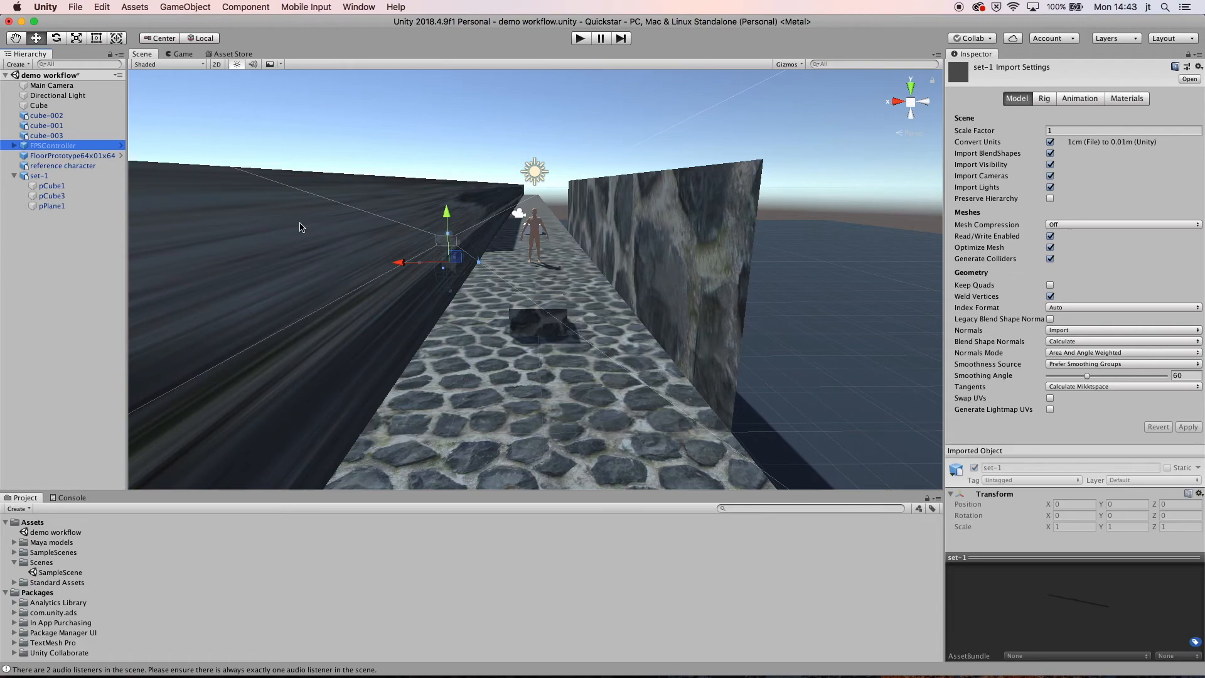
{"action": "left_click_drag", "start_coordinate": [400, 265], "coordinate": [485, 254]}
{"action": "left_click_drag", "start_coordinate": [511, 214], "coordinate": [511, 180]}
{"action": "left_click_drag", "start_coordinate": [513, 257], "coordinate": [420, 344], "text": "alt"}
{"action": "left_click_drag", "start_coordinate": [578, 209], "coordinate": [647, 187], "text": "alt"}
- Play-test the wall colliders by walking against both walls and along the stone path, and stop the playback
{"action": "left_click", "coordinate": [571, 41]}
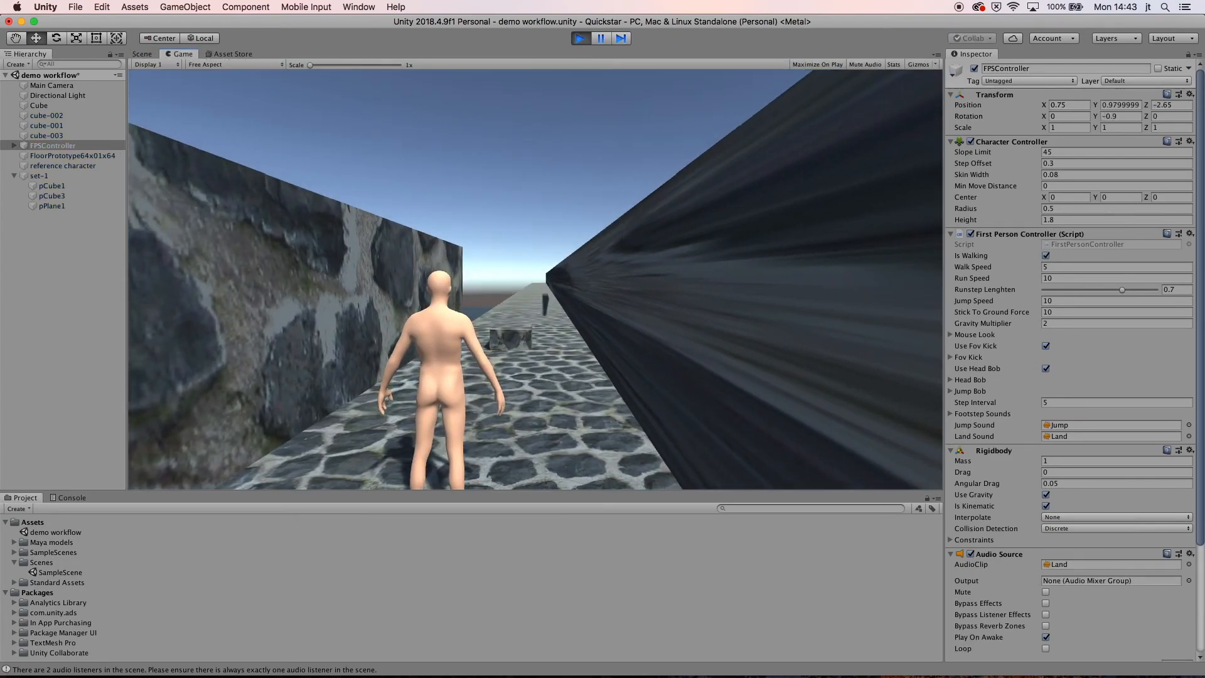
{"action": "key", "text": "w"}
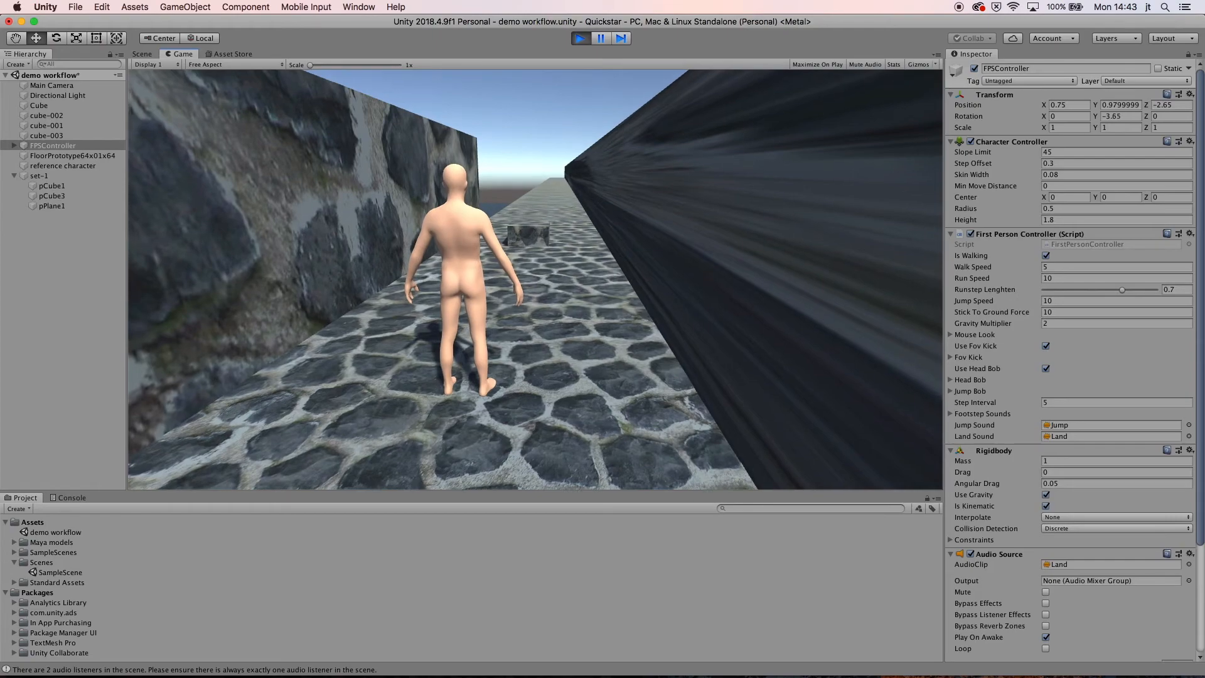
{"action": "key", "text": "a"}
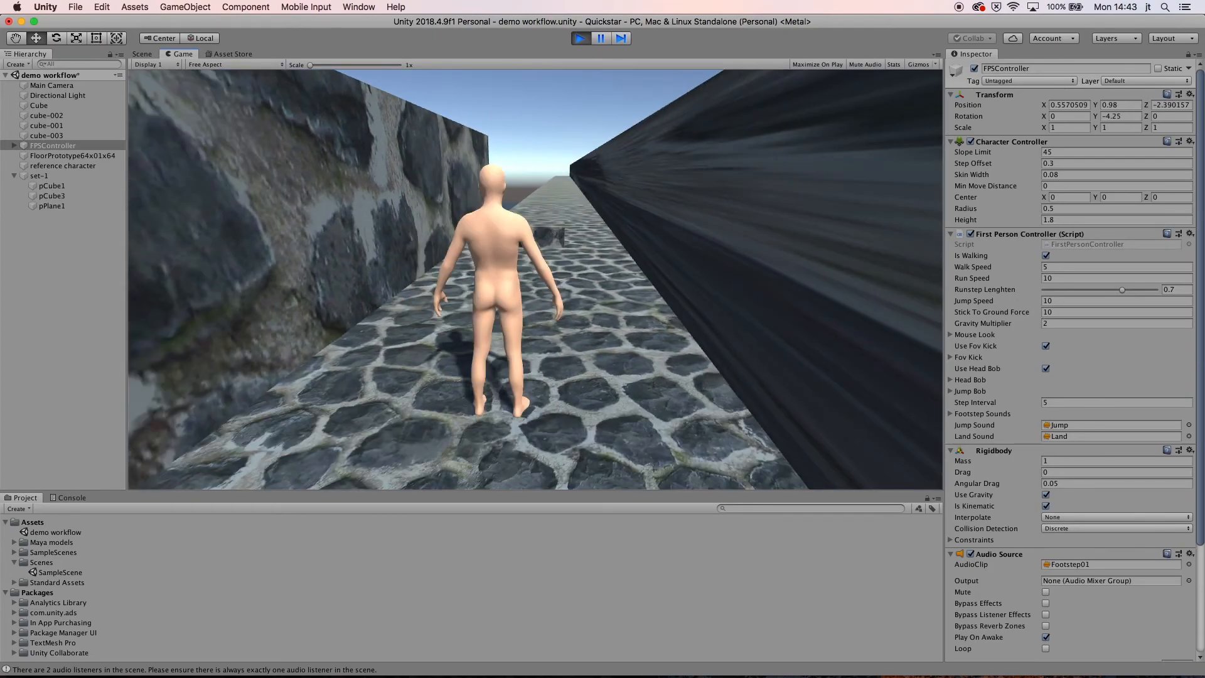
{"action": "key", "text": "a"}
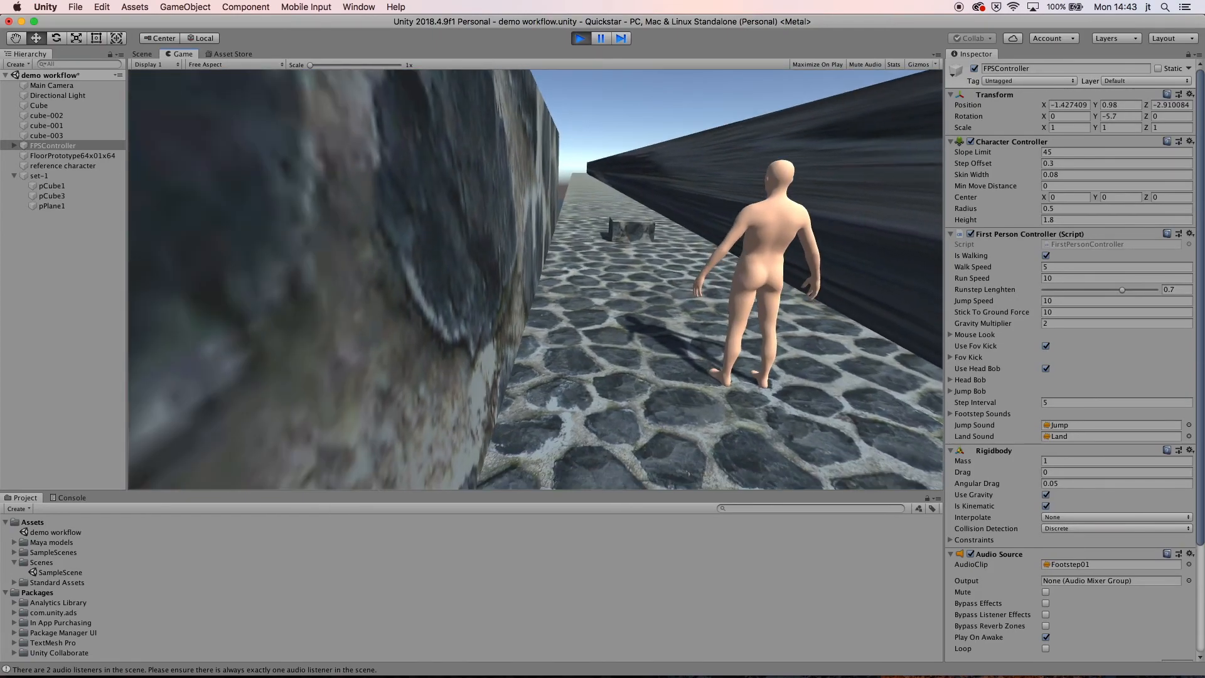
{"action": "key", "text": "w"}
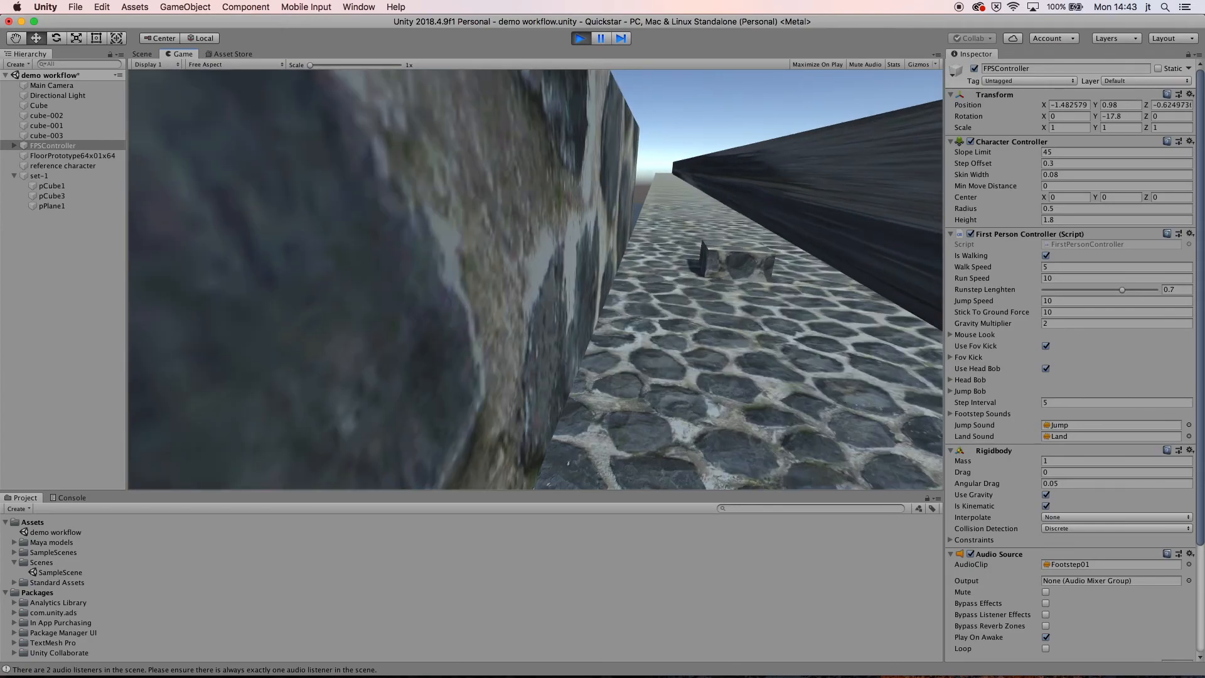
{"action": "key", "text": "w"}
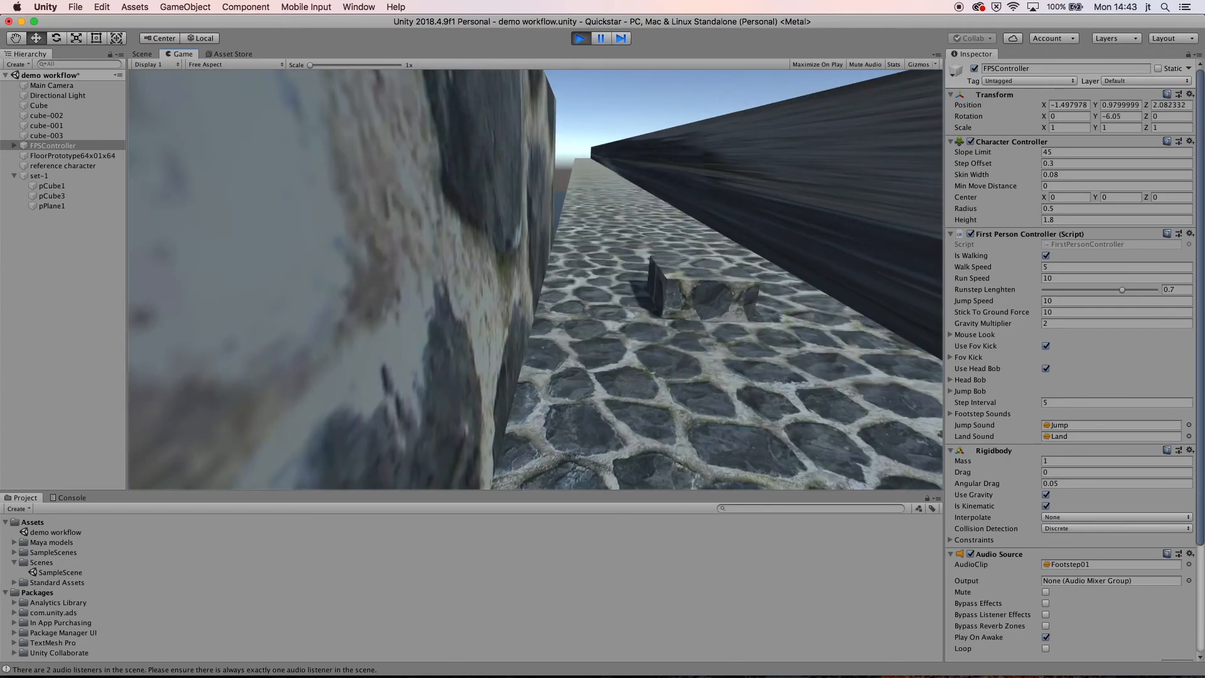
{"action": "key", "text": "w"}
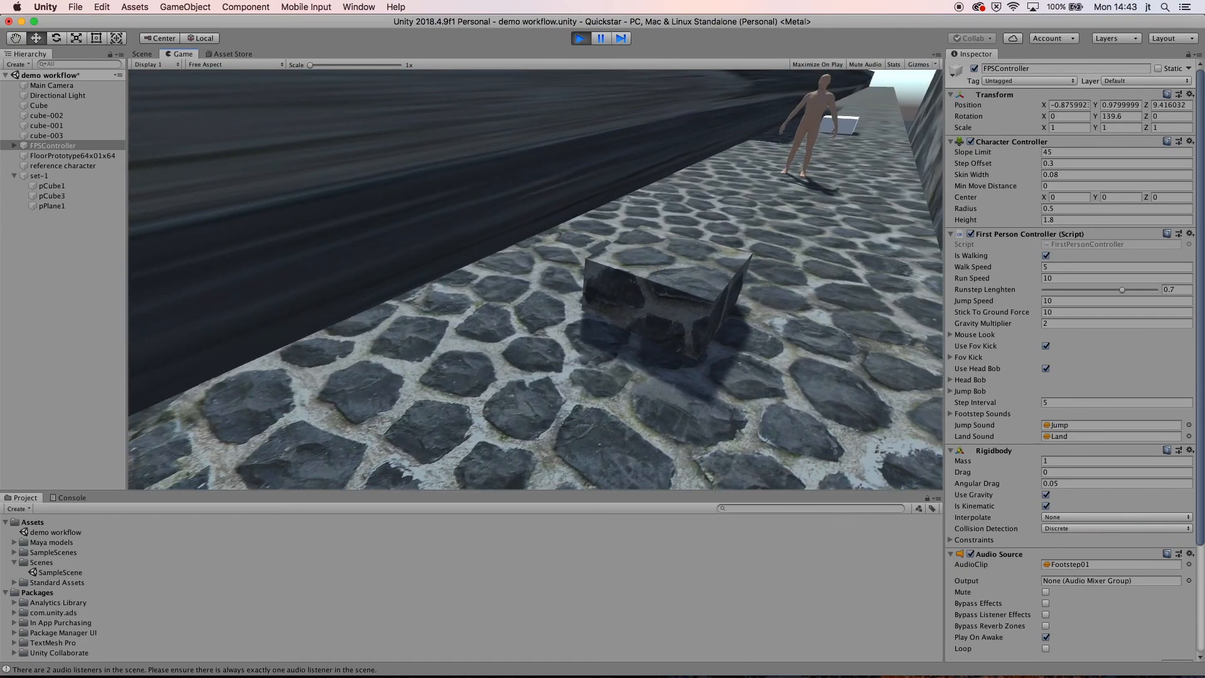
{"action": "key", "text": "w"}
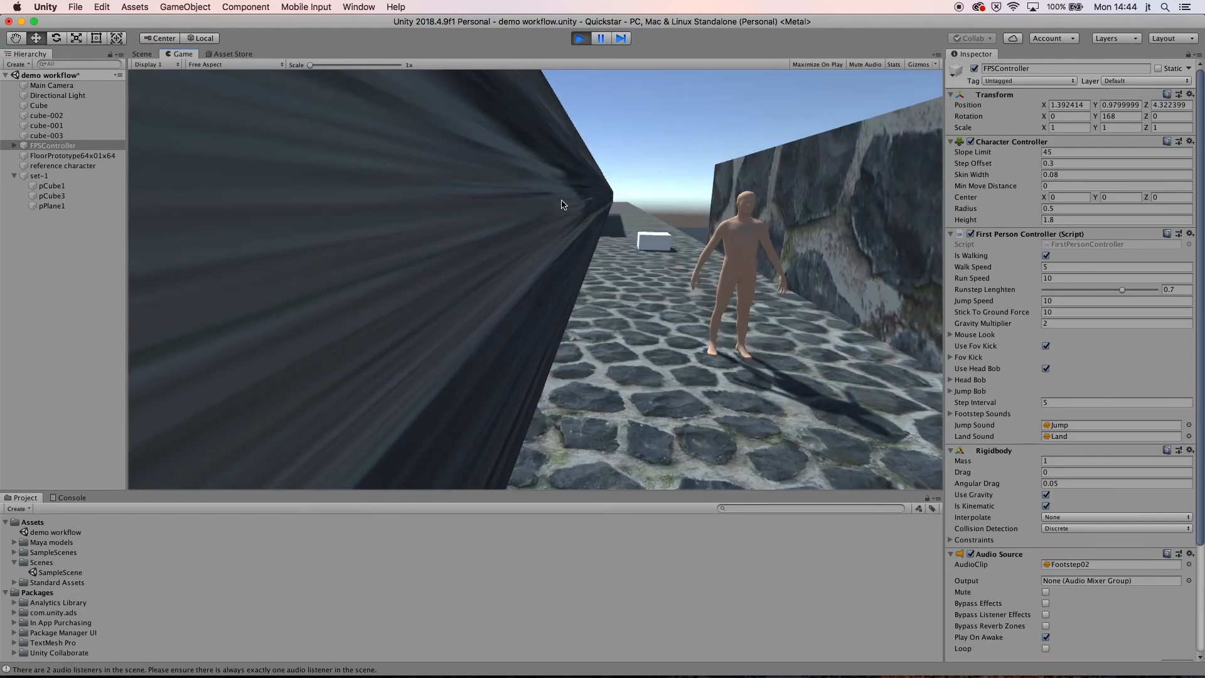
{"action": "left_click", "coordinate": [581, 40]}
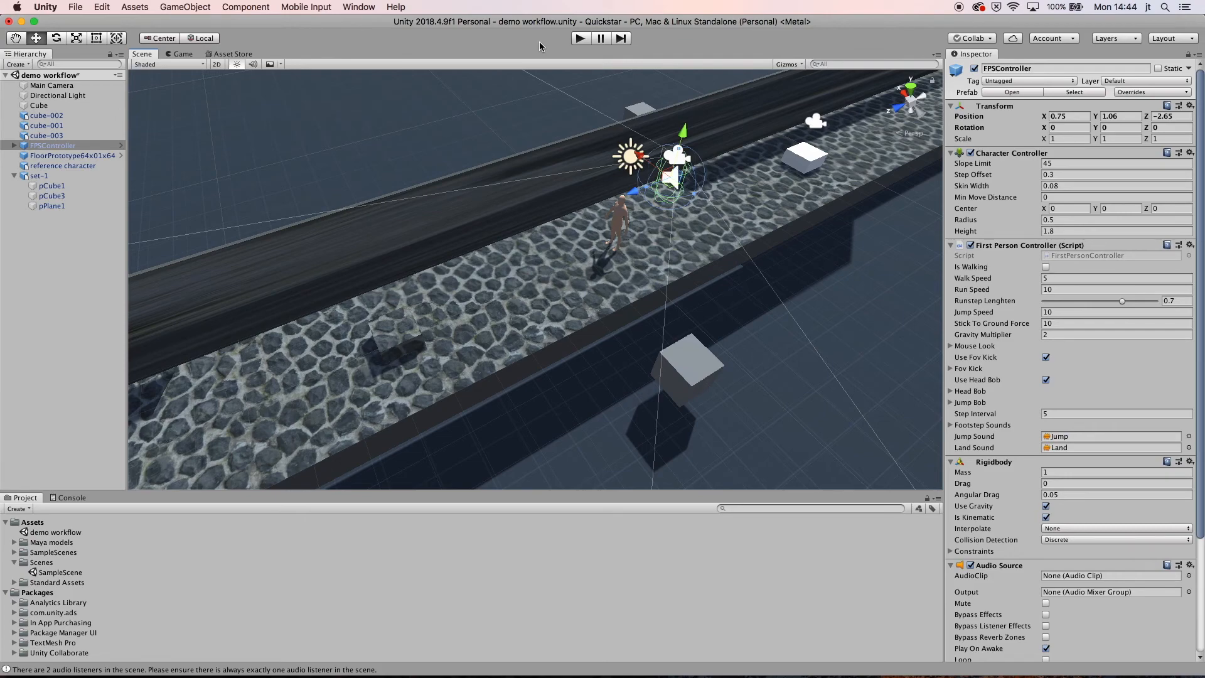
- Switch to Maya and rename the lambert3 material on the pCube3 wall as insidewall
{"action": "key", "text": "super+Tab"}
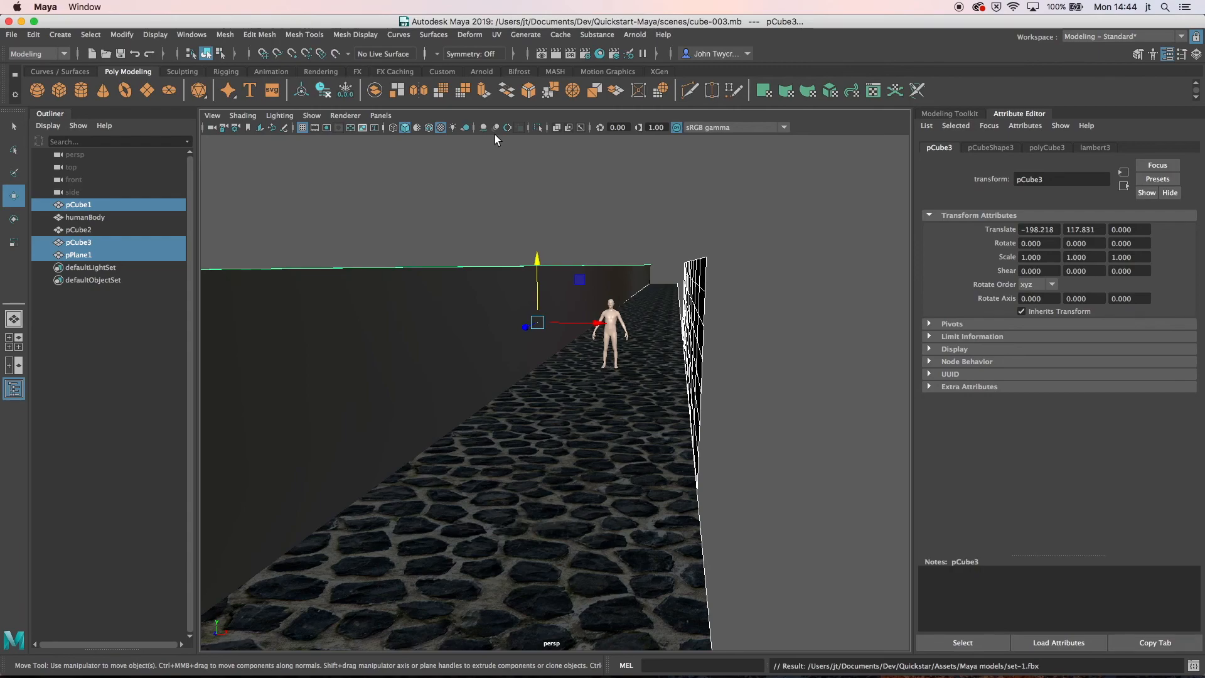
{"action": "left_click", "coordinate": [470, 344]}
{"action": "left_click_drag", "start_coordinate": [471, 343], "coordinate": [573, 345], "text": "alt"}
{"action": "left_click", "coordinate": [1095, 147]}
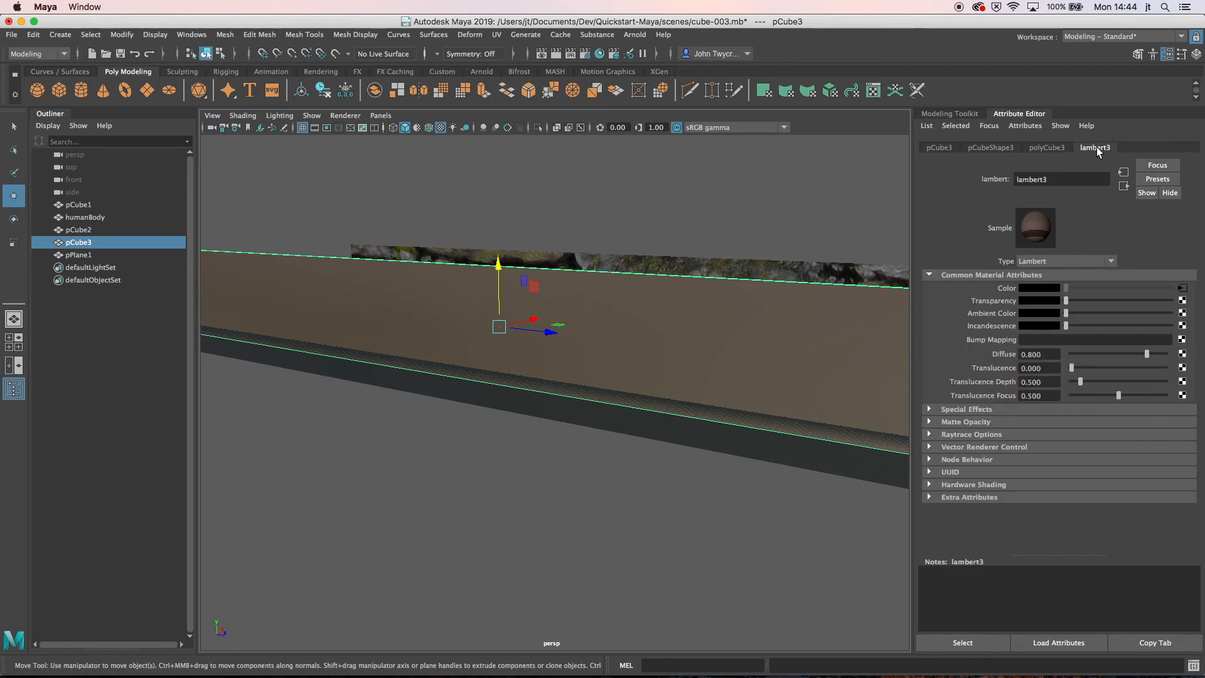
{"action": "left_click", "coordinate": [1070, 178]}
{"action": "key", "text": "Return"}
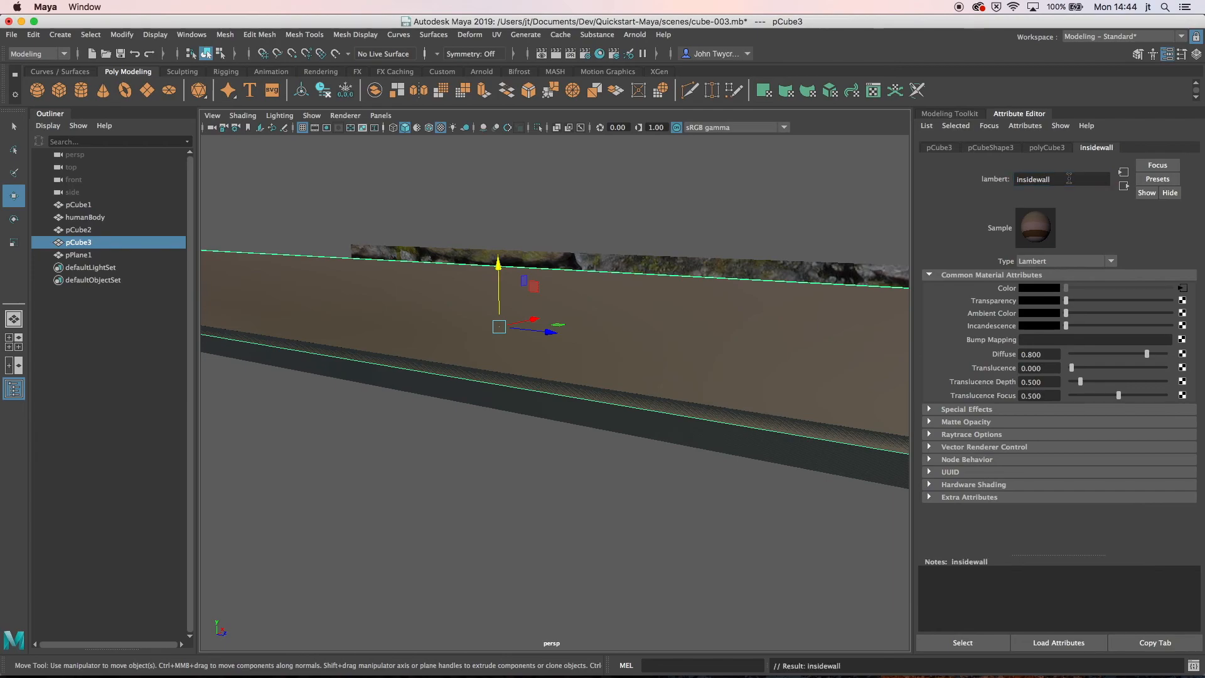
- Set both coverage values of the insidewall colour texture's 2D placement to 1
{"action": "left_click", "coordinate": [1182, 288]}
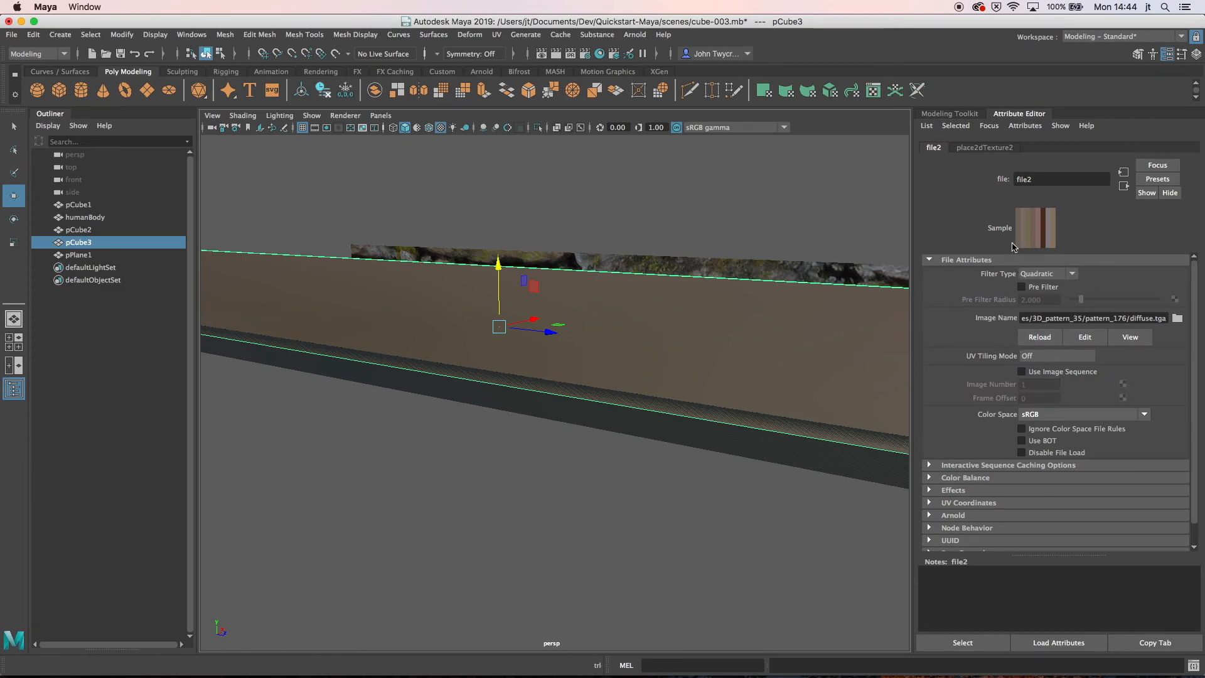
{"action": "left_click", "coordinate": [974, 148]}
{"action": "double_click", "coordinate": [1049, 293]}
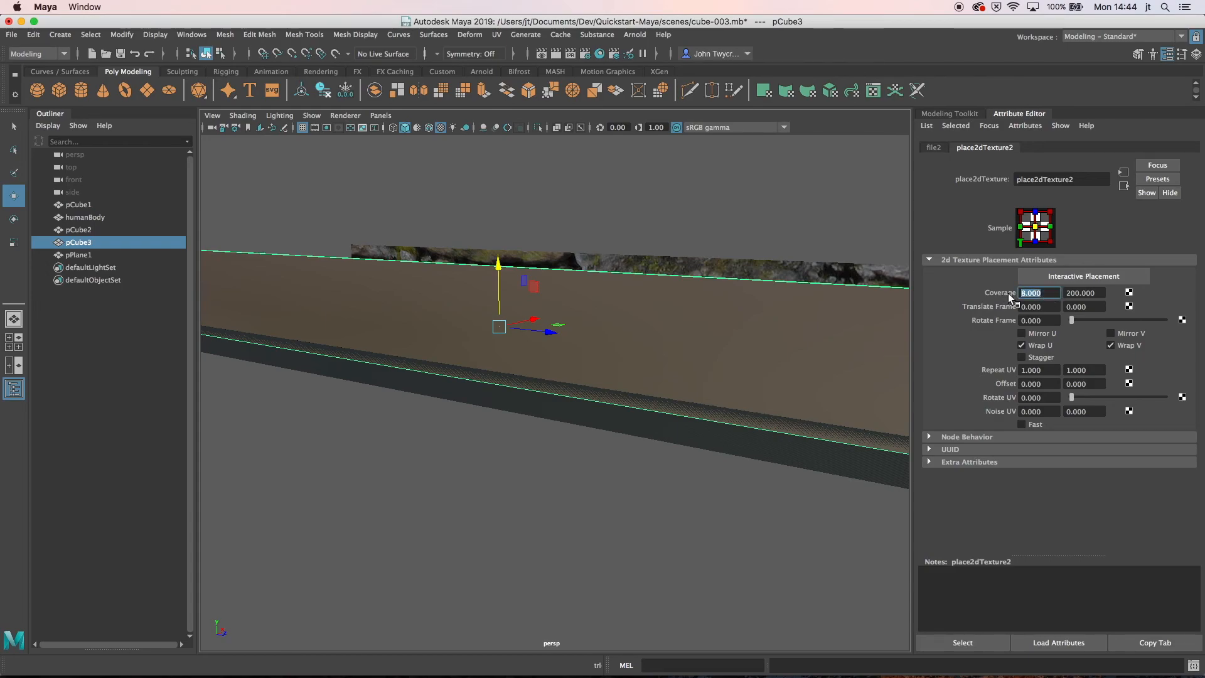
{"action": "type", "text": "1"}
{"action": "key", "text": "Tab"}
{"action": "type", "text": "1"}
{"action": "key", "text": "Tab"}
{"action": "left_click_drag", "start_coordinate": [628, 303], "coordinate": [635, 305], "text": "alt"}
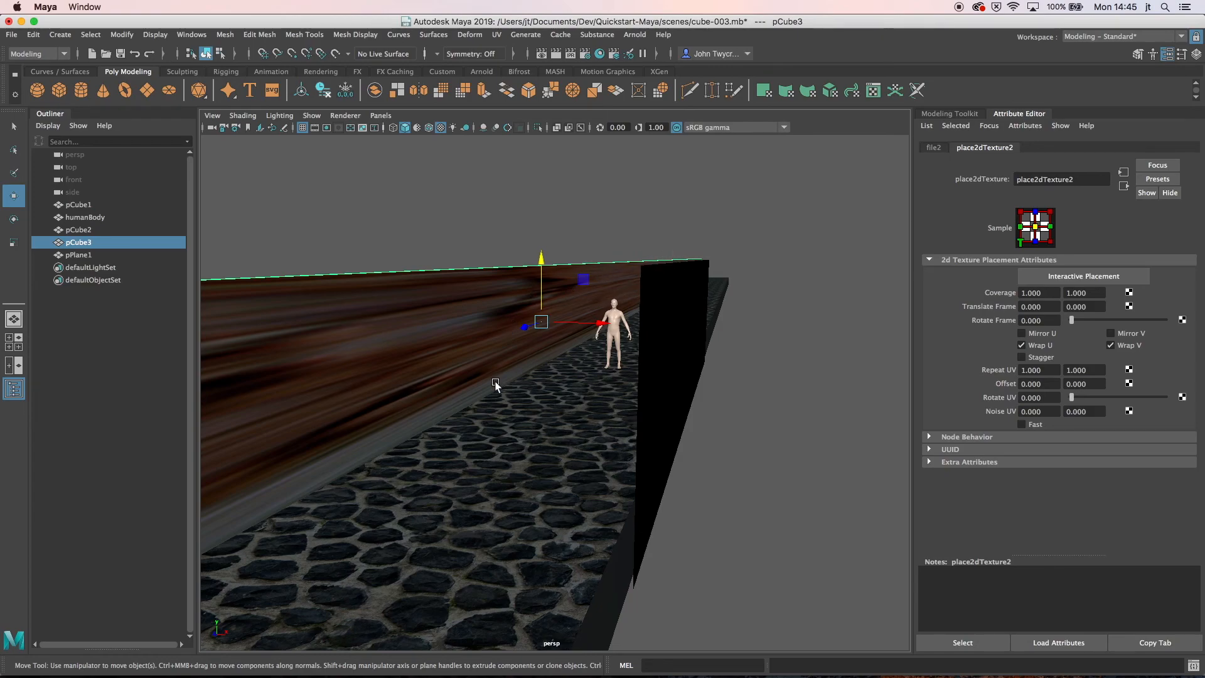
- Send the path and both walls to Unity as a selection, overwriting set-1.fbx in the Maya models folder
{"action": "left_click", "coordinate": [648, 528]}
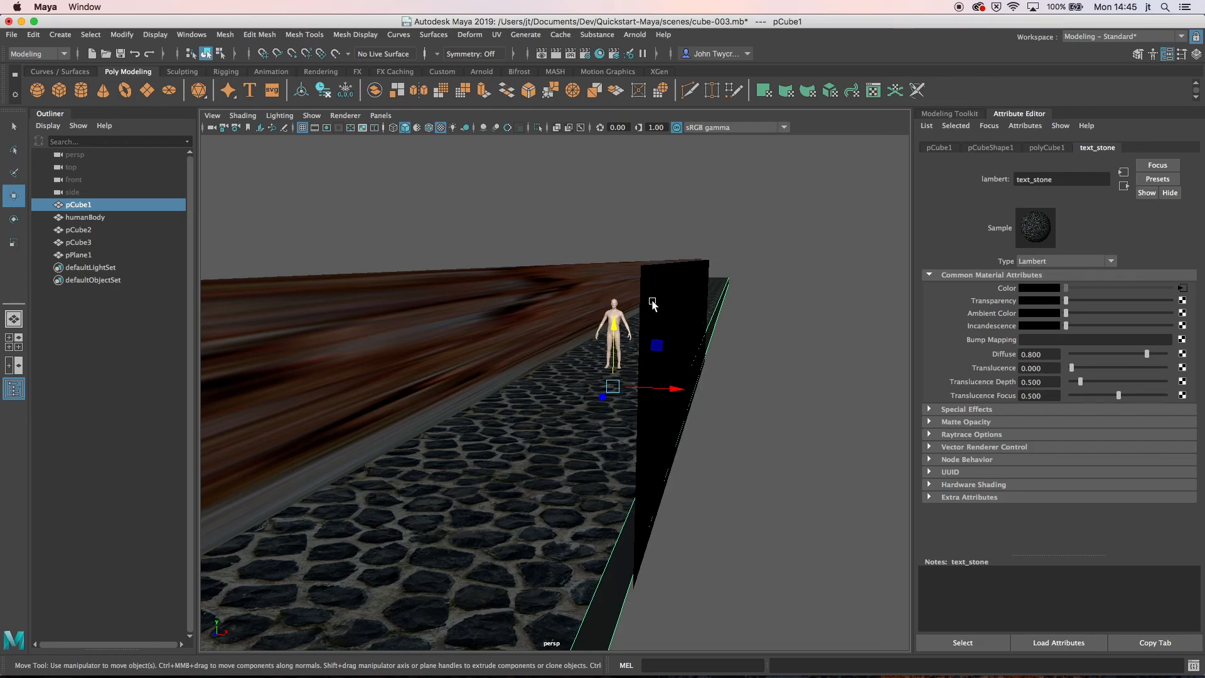
{"action": "left_click", "coordinate": [683, 315], "text": "shift"}
{"action": "left_click", "coordinate": [592, 286], "text": "shift"}
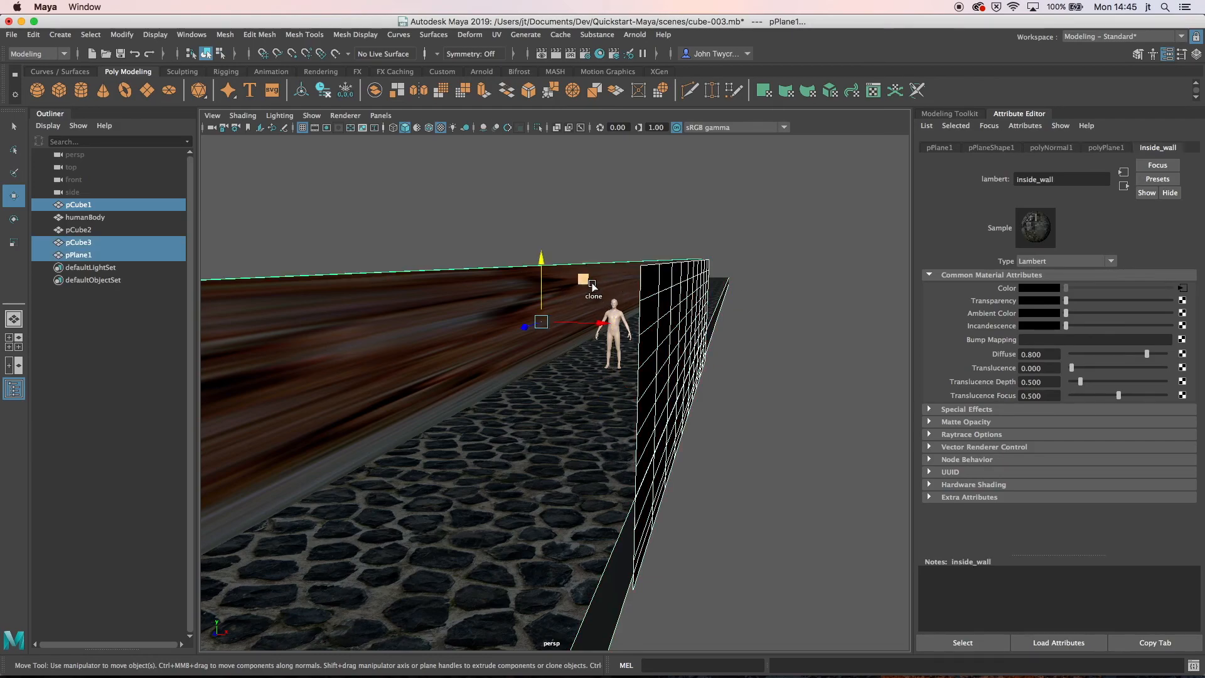
{"action": "left_click", "coordinate": [12, 35]}
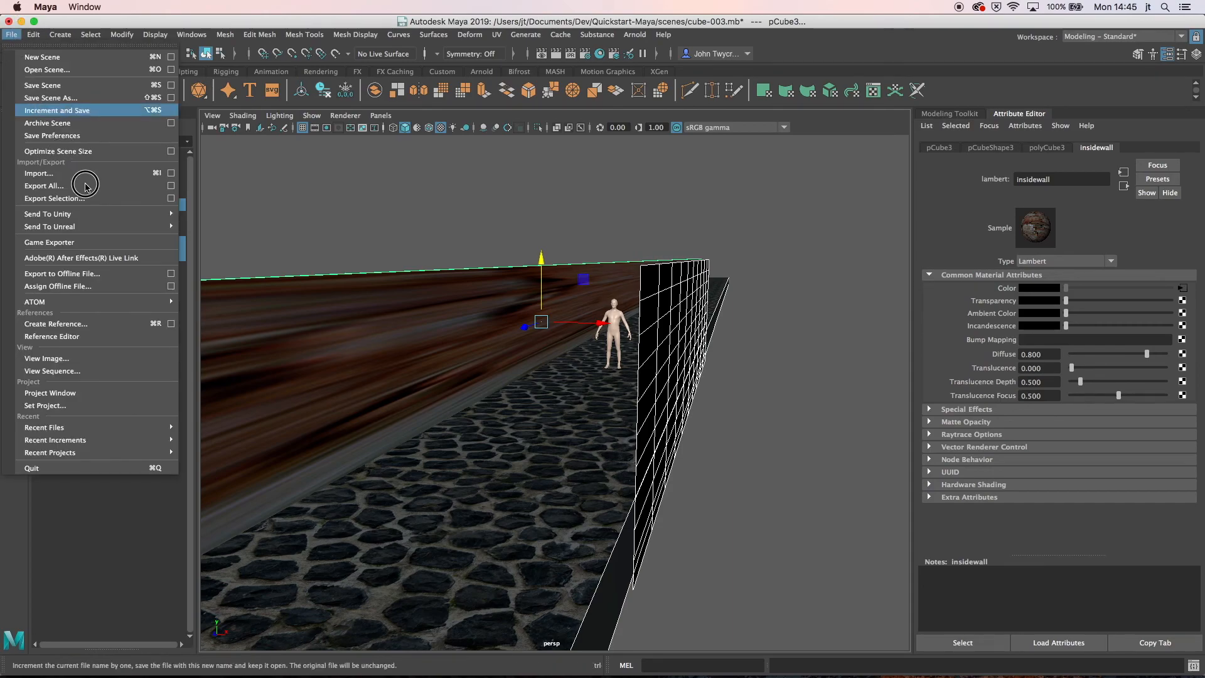
{"action": "mouse_move", "coordinate": [94, 214]}
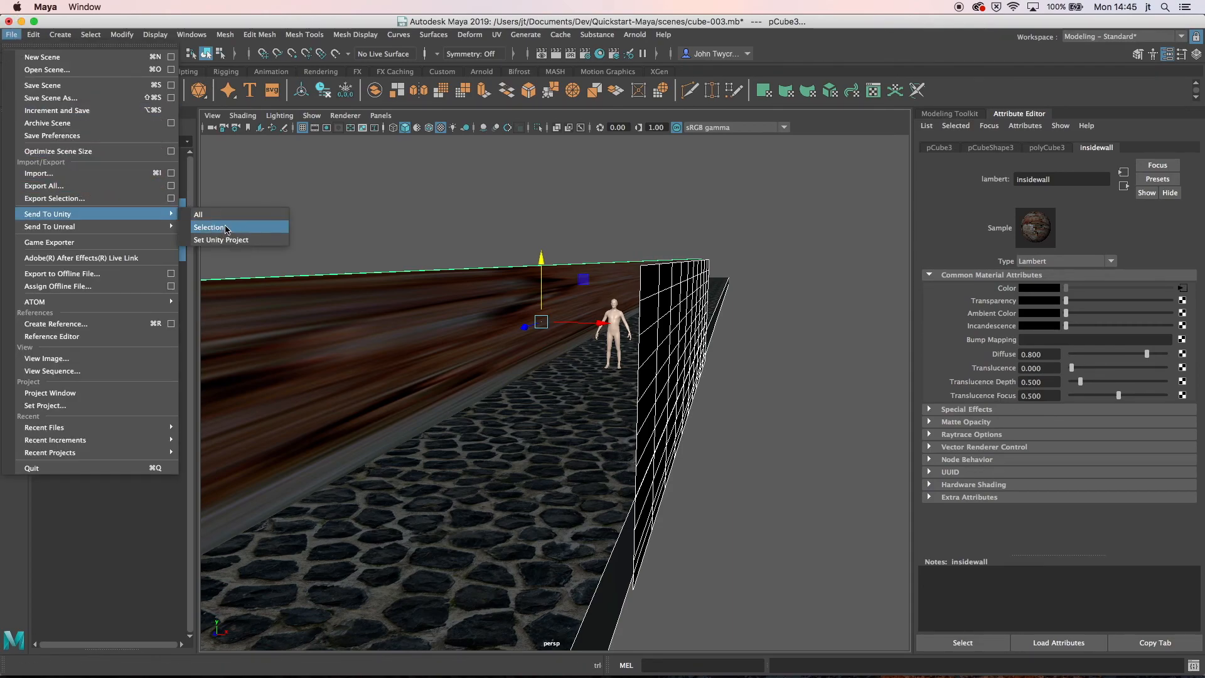
{"action": "left_click", "coordinate": [225, 228]}
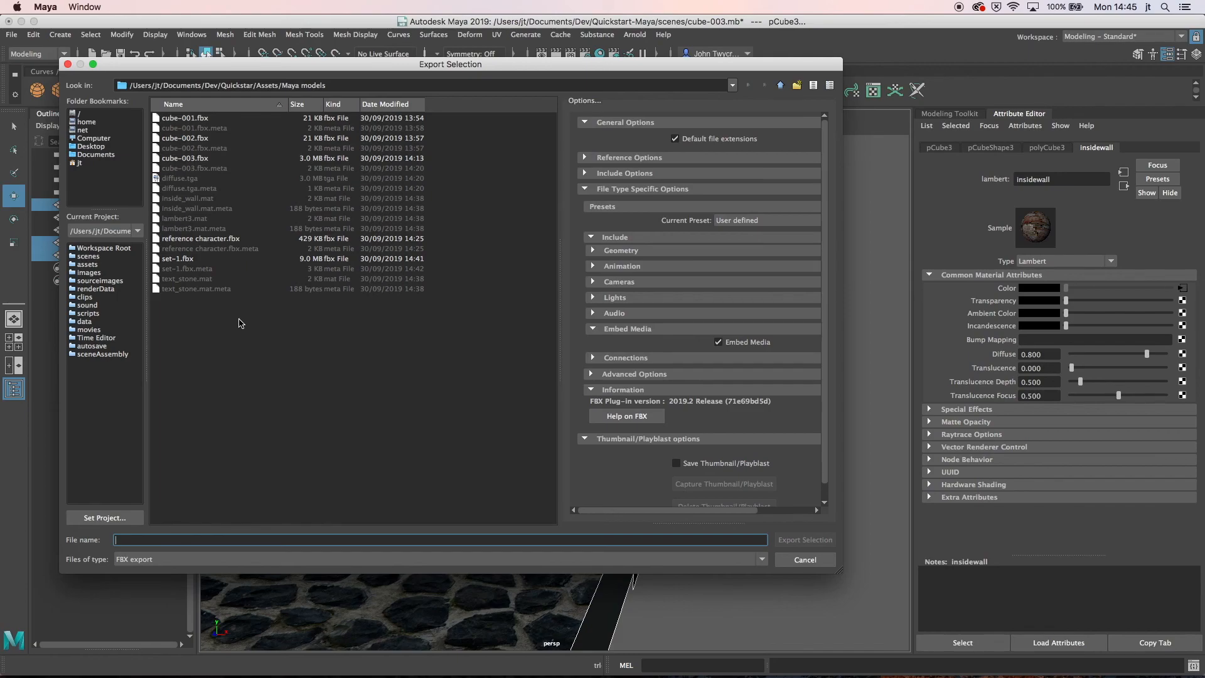
{"action": "left_click", "coordinate": [188, 259]}
{"action": "left_click", "coordinate": [805, 541]}
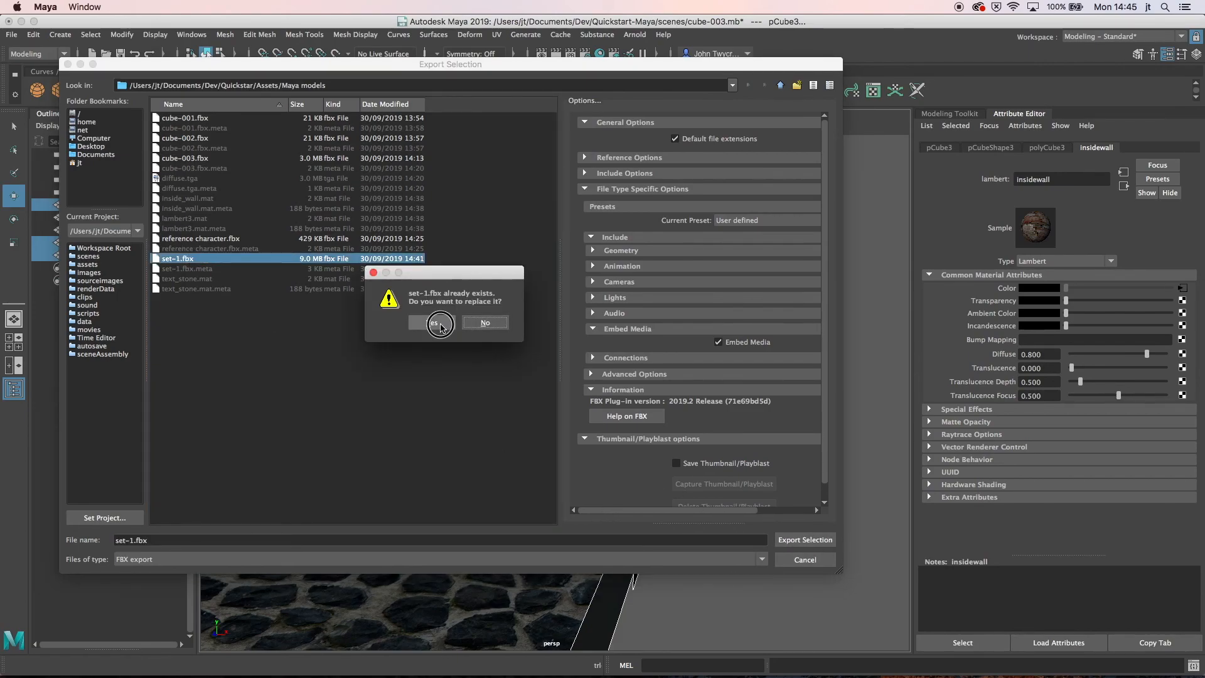
{"action": "left_click", "coordinate": [435, 323]}
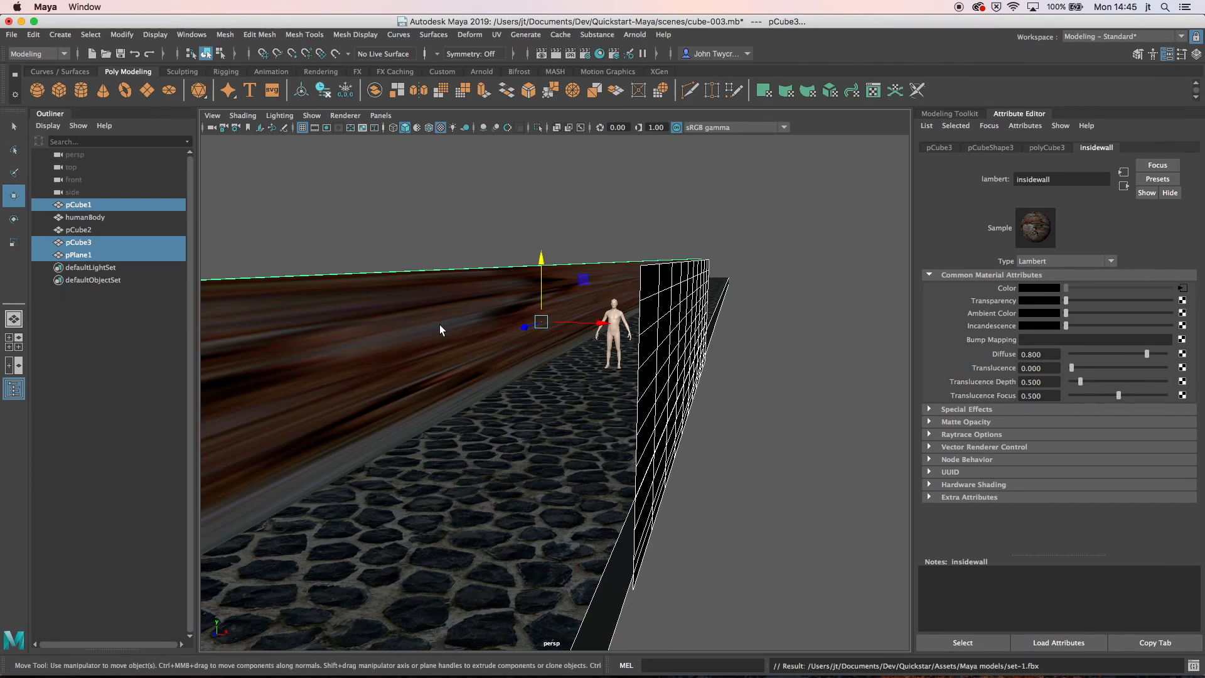
- Switch to Unity and inspect the set-1 path and pCube3 wall, including the settings of the wall's insidewall material
{"action": "key", "text": "super+Tab"}
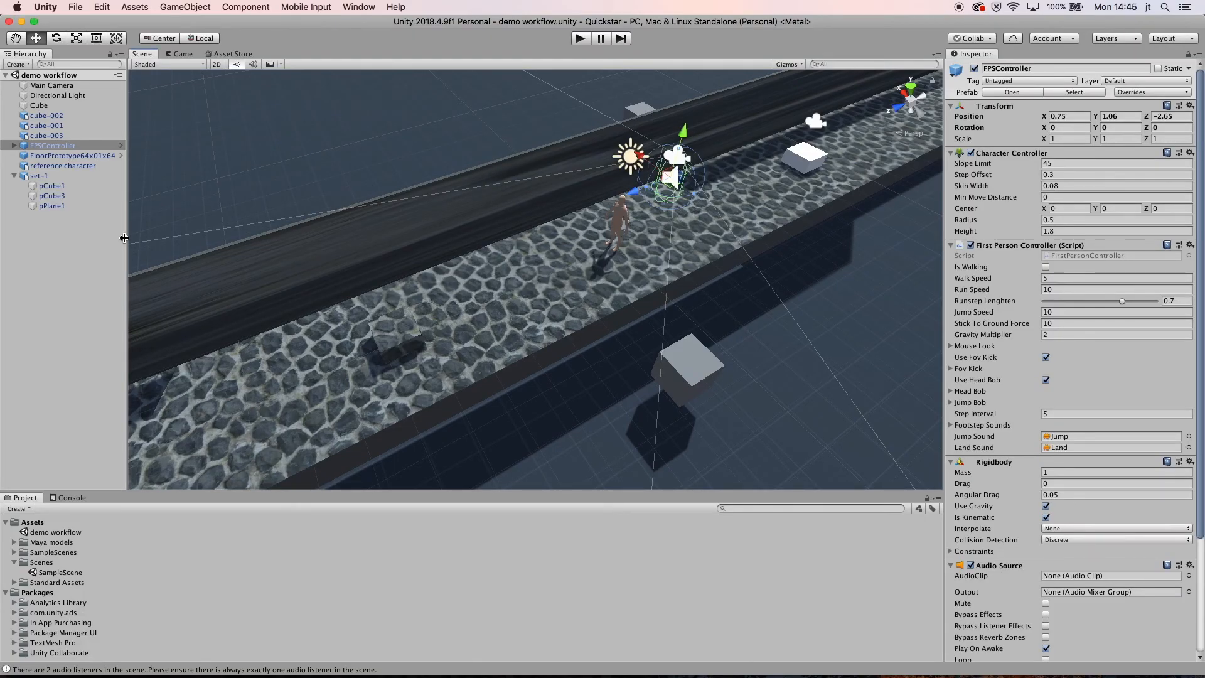
{"action": "left_click", "coordinate": [47, 186]}
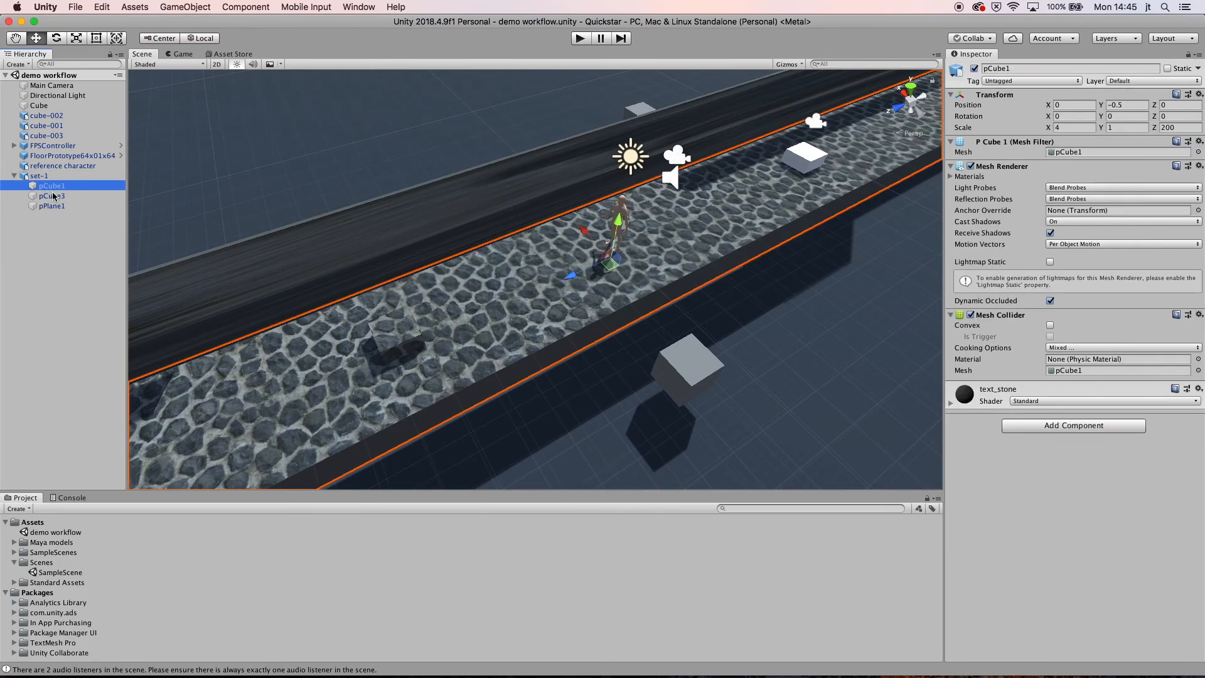
{"action": "left_click", "coordinate": [53, 198]}
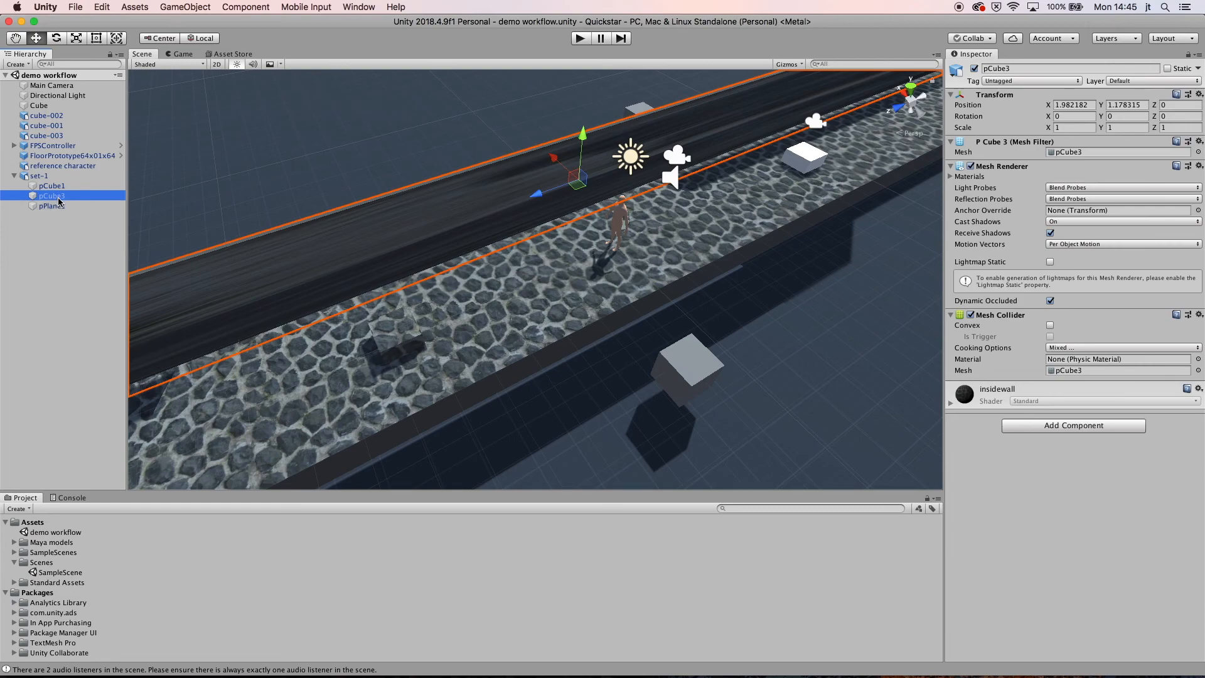
{"action": "left_click_drag", "start_coordinate": [353, 232], "coordinate": [380, 207], "text": "alt"}
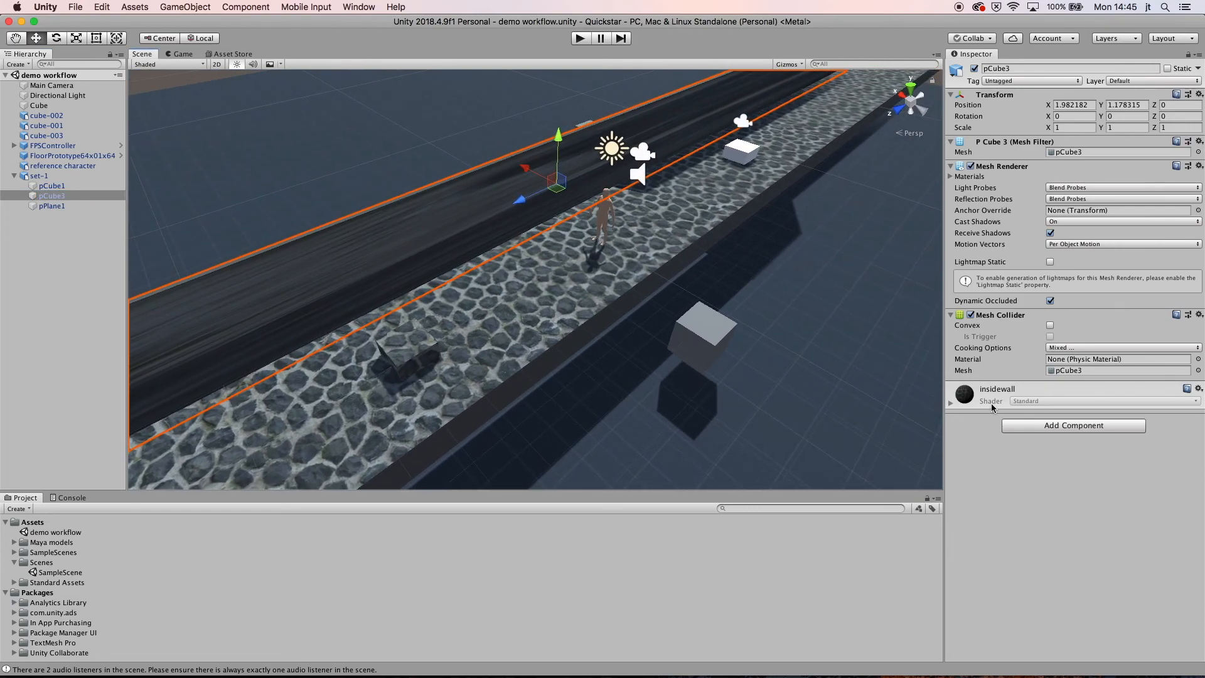
{"action": "left_click", "coordinate": [950, 404]}
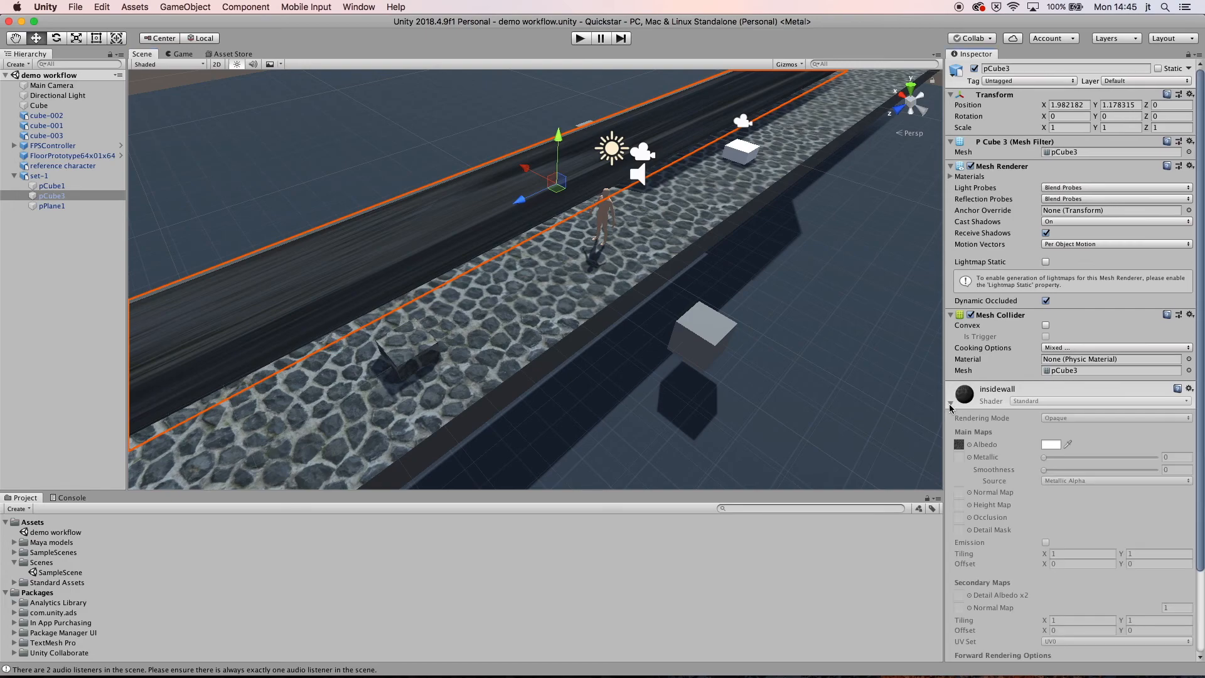
- Extract the cube-003 model's embedded materials and textures into the Maya models folder
{"action": "left_click", "coordinate": [14, 542]}
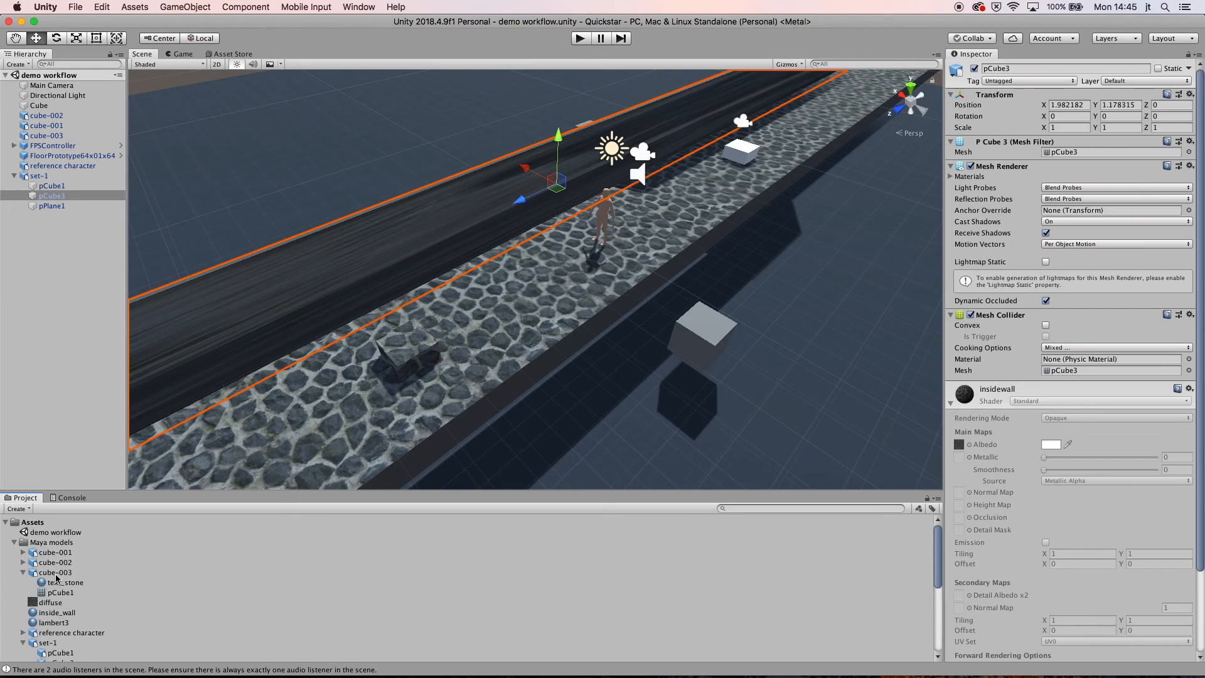
{"action": "left_click", "coordinate": [54, 572]}
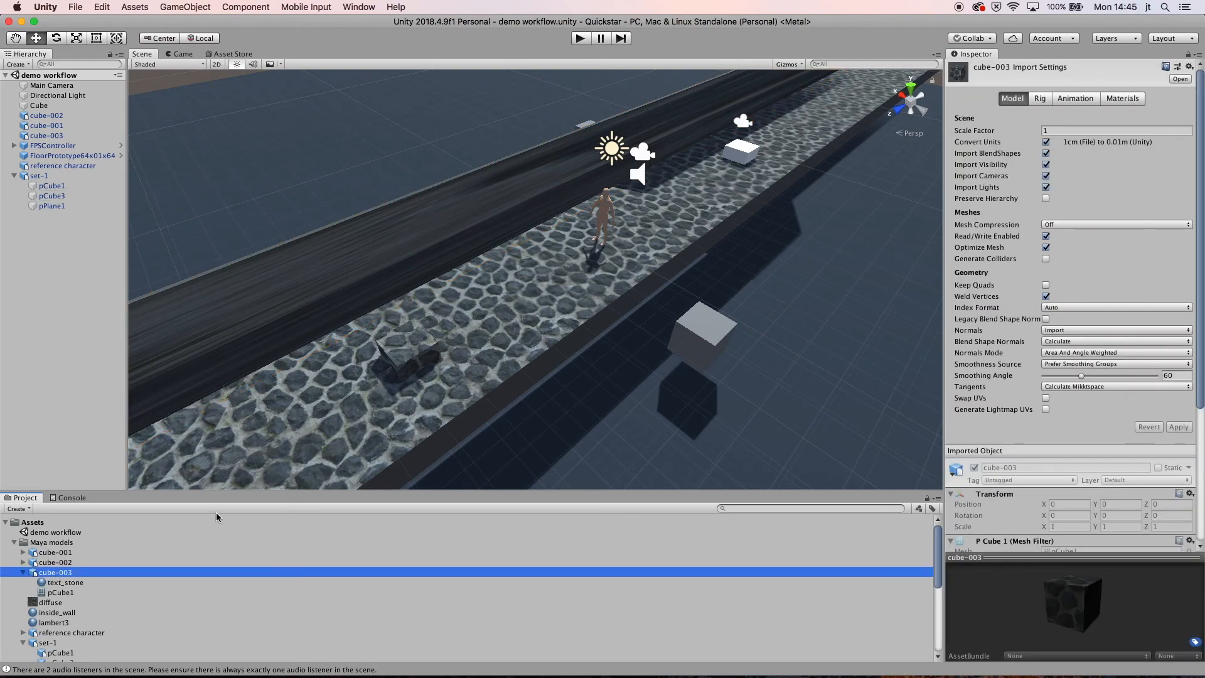
{"action": "left_click", "coordinate": [1118, 99]}
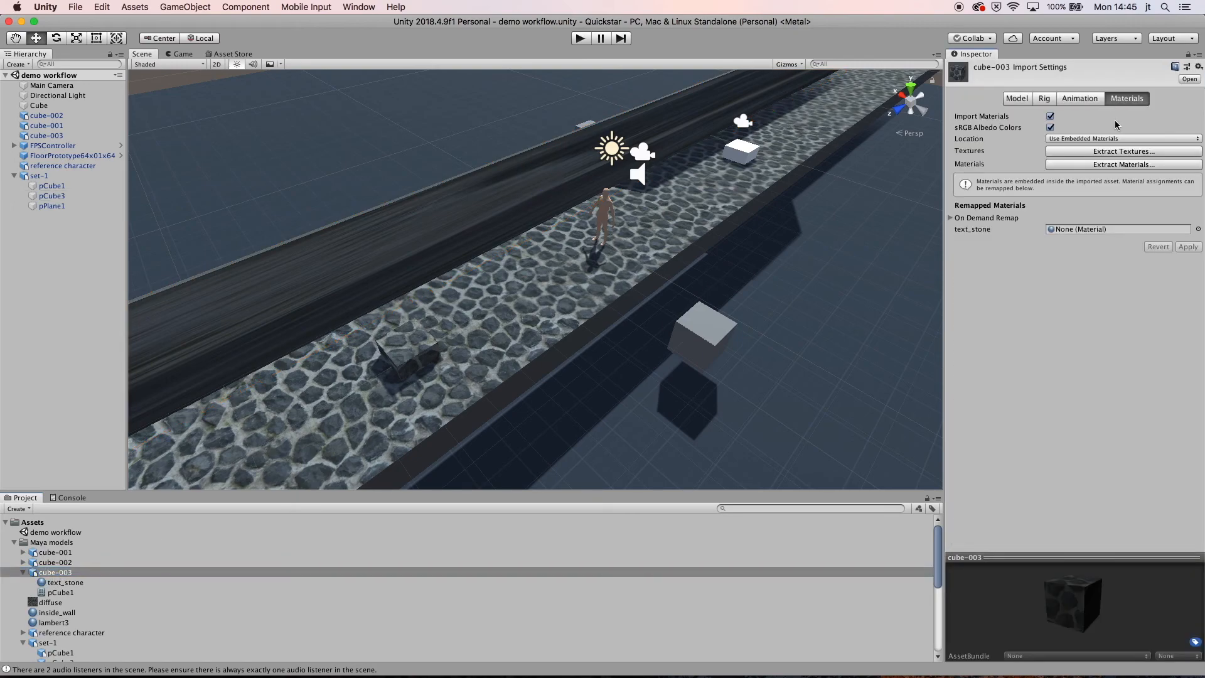
{"action": "left_click", "coordinate": [1116, 165]}
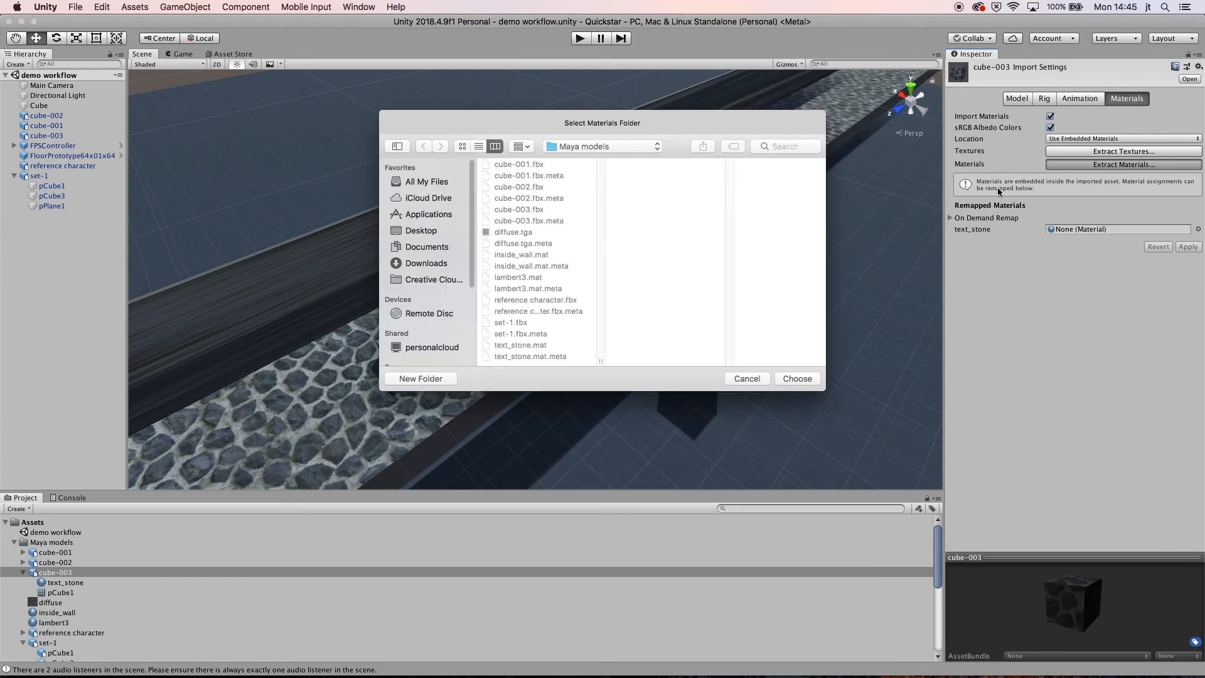
{"action": "left_click", "coordinate": [796, 379]}
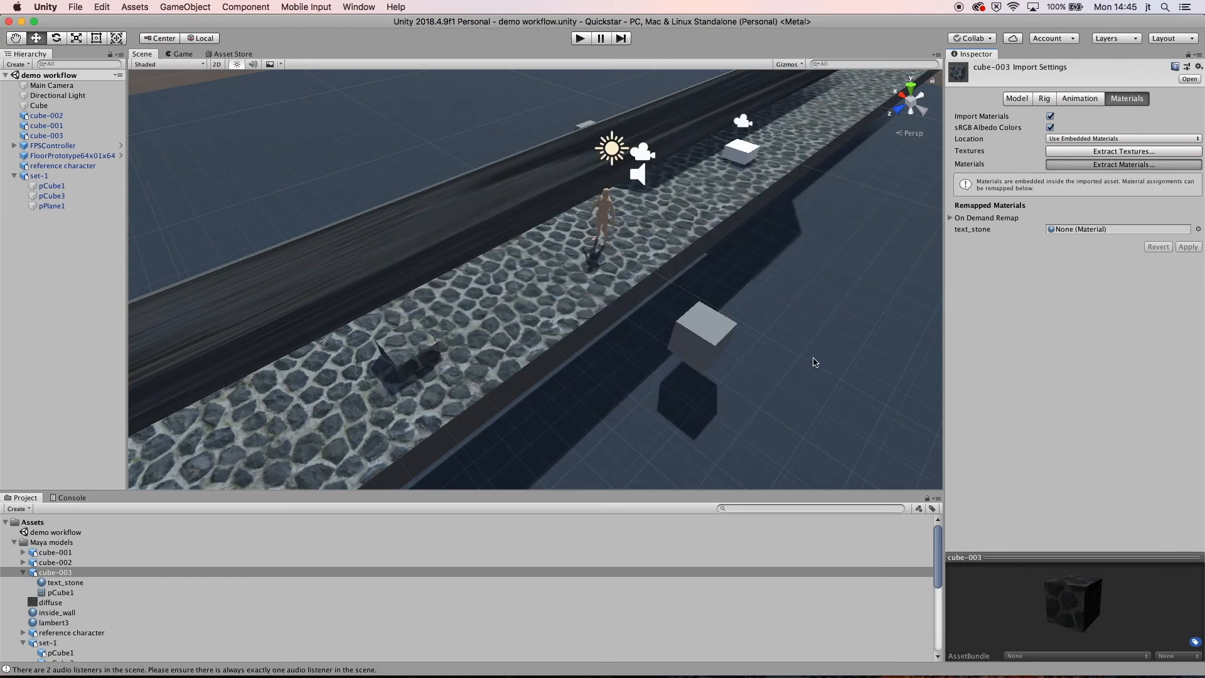
{"action": "left_click", "coordinate": [1071, 152]}
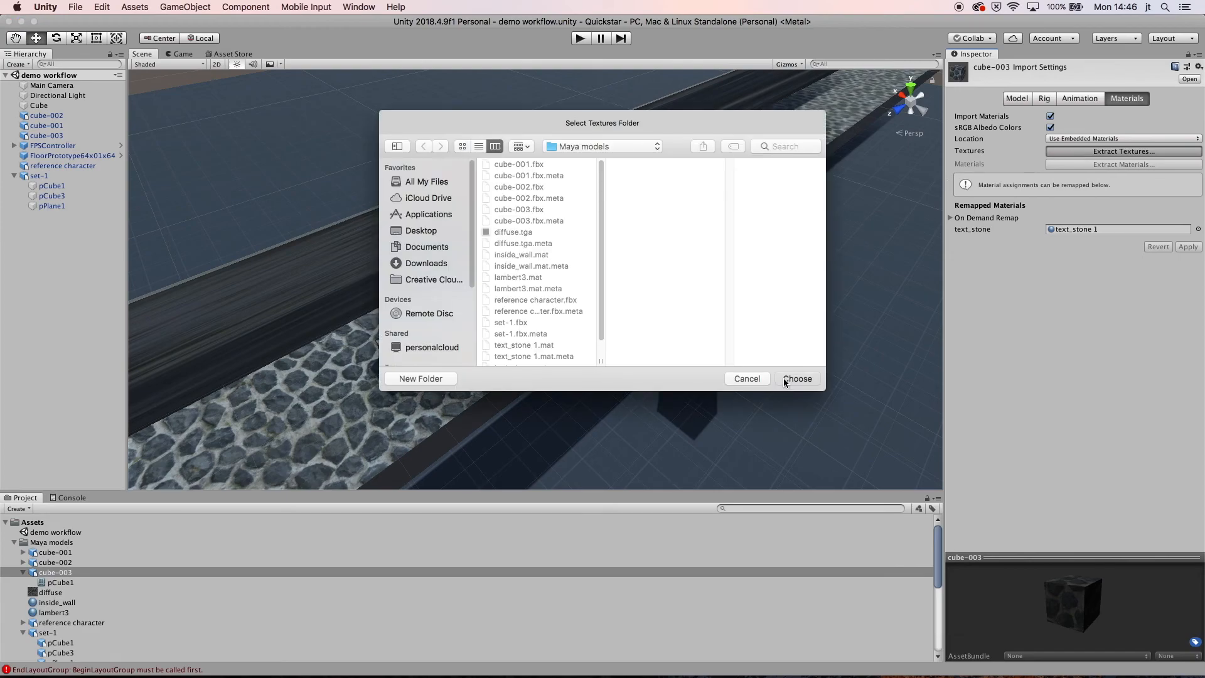
{"action": "key", "text": "Return"}
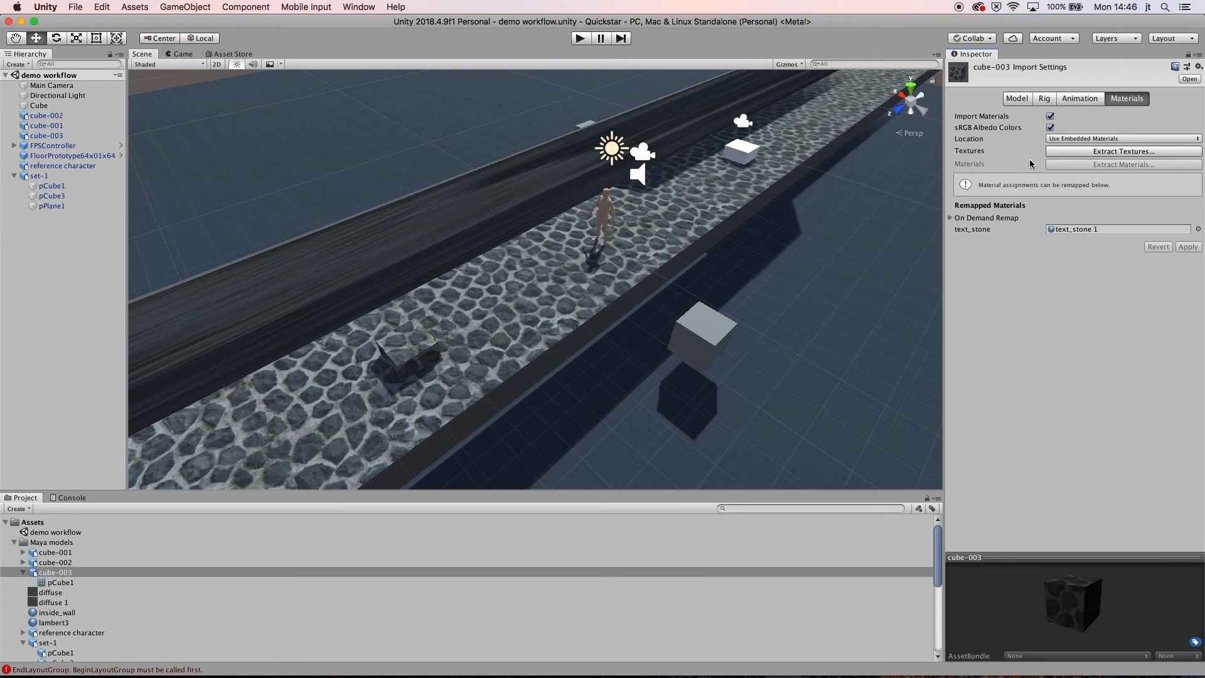
- Extract the set-1 model's embedded materials and textures into the Maya models folder
{"action": "left_click", "coordinate": [45, 573]}
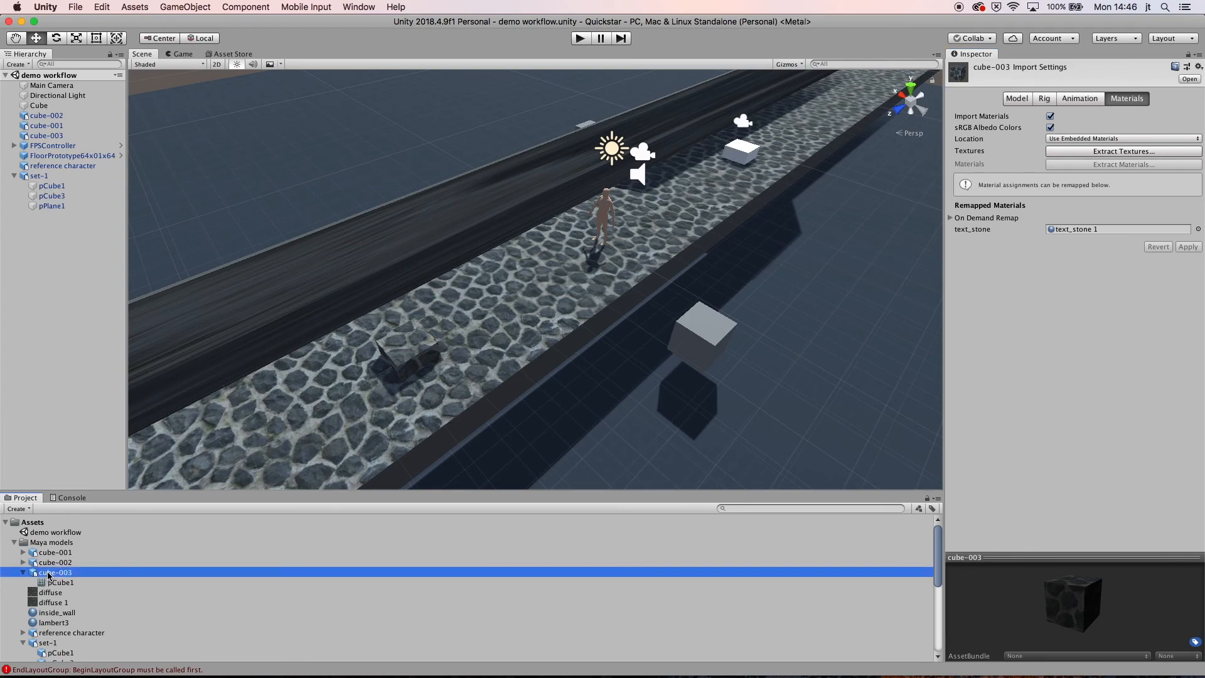
{"action": "left_click", "coordinate": [1016, 99]}
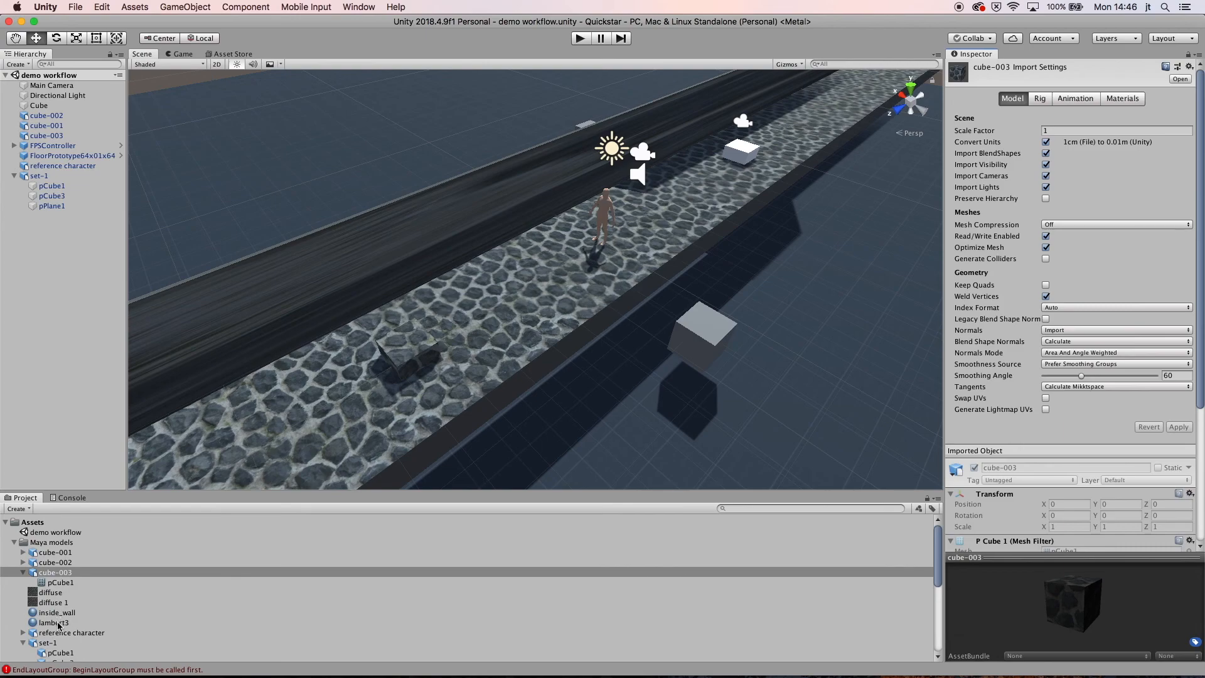
{"action": "left_click", "coordinate": [49, 642]}
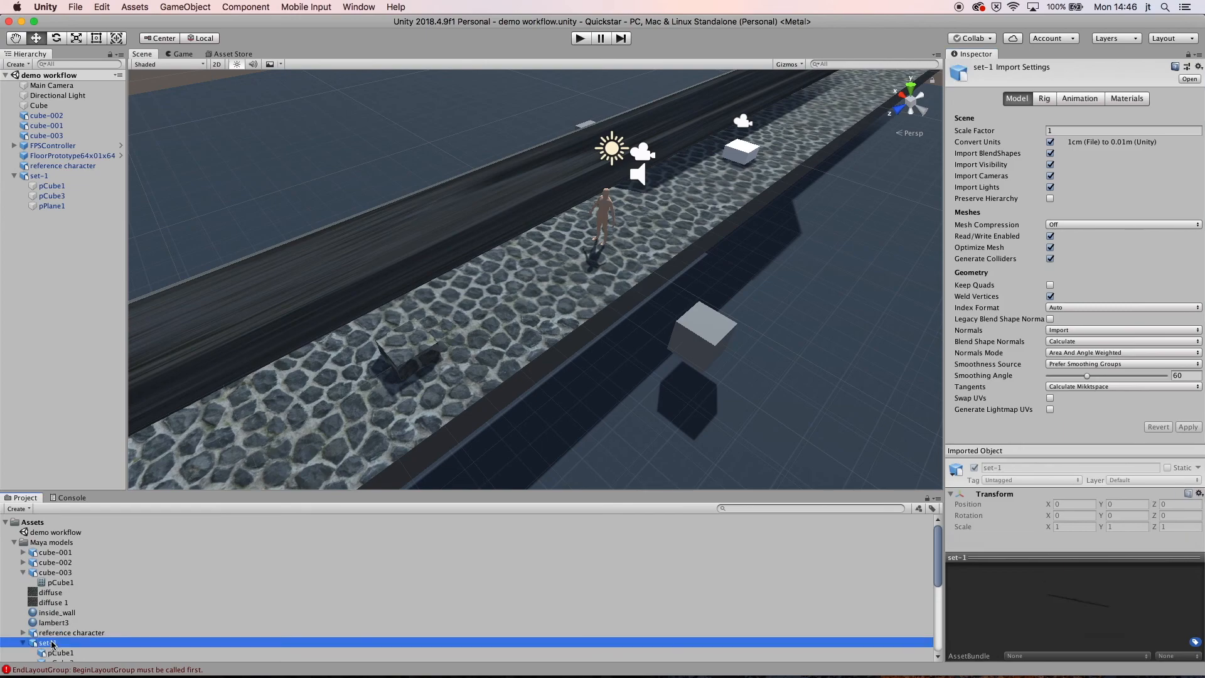
{"action": "left_click", "coordinate": [1120, 100]}
{"action": "left_click", "coordinate": [1109, 164]}
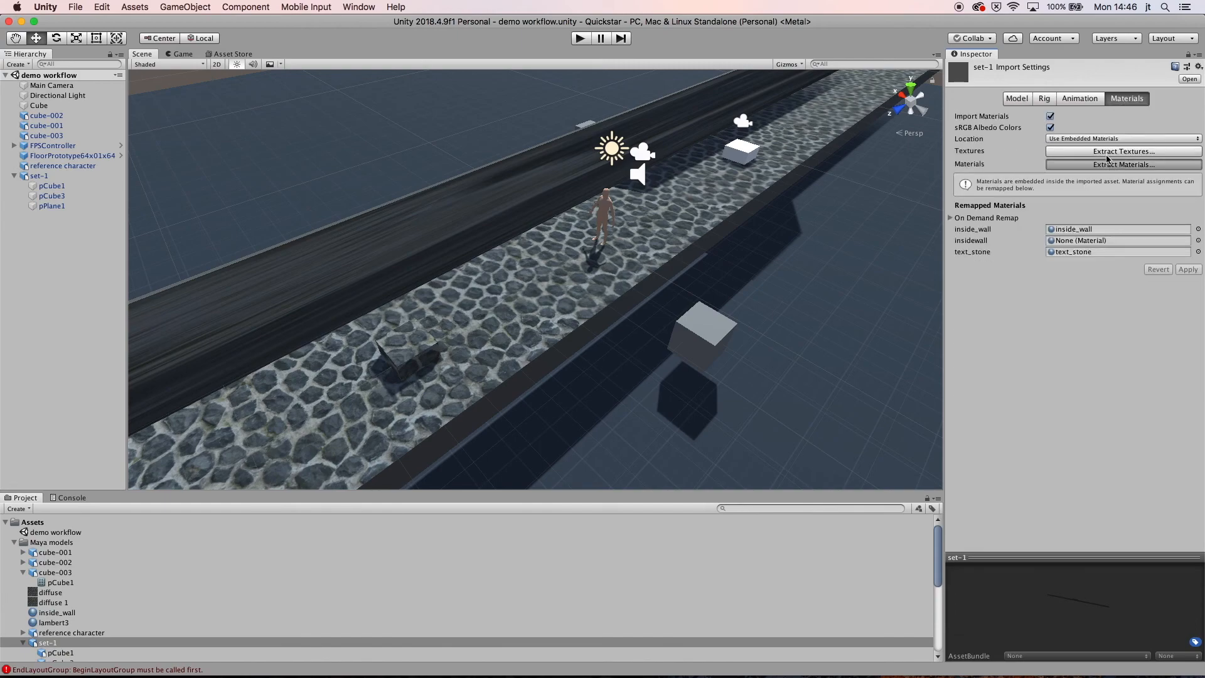
{"action": "left_click", "coordinate": [813, 375]}
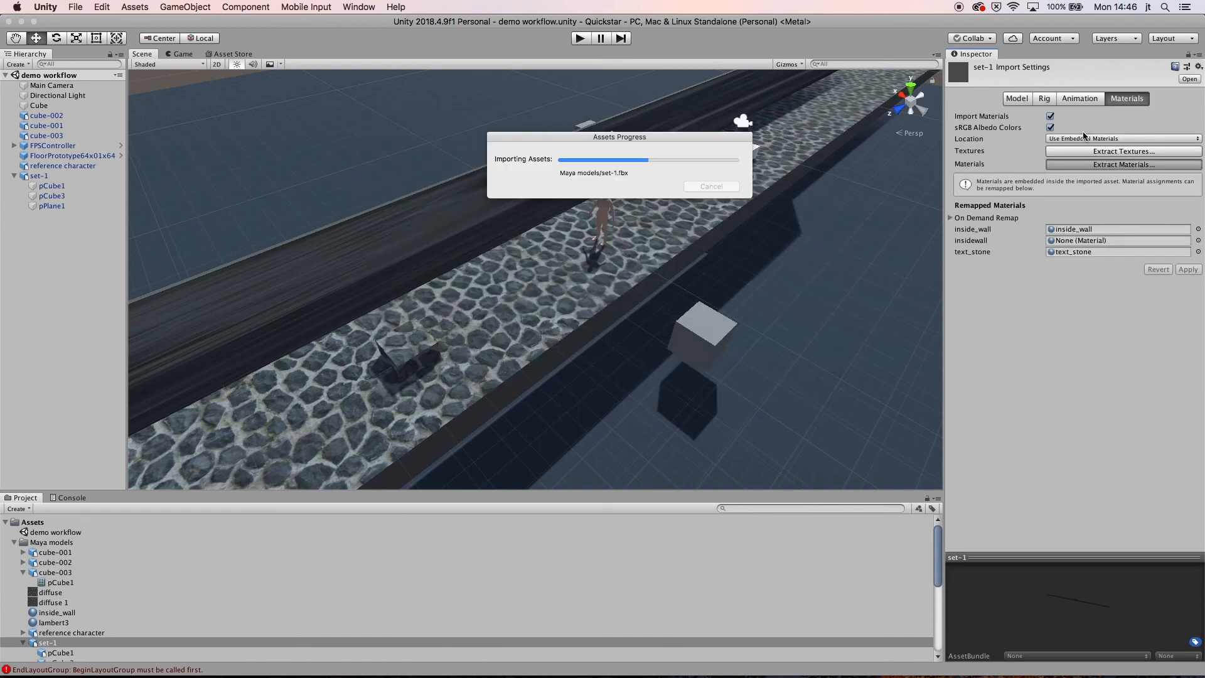
{"action": "left_click", "coordinate": [1087, 153]}
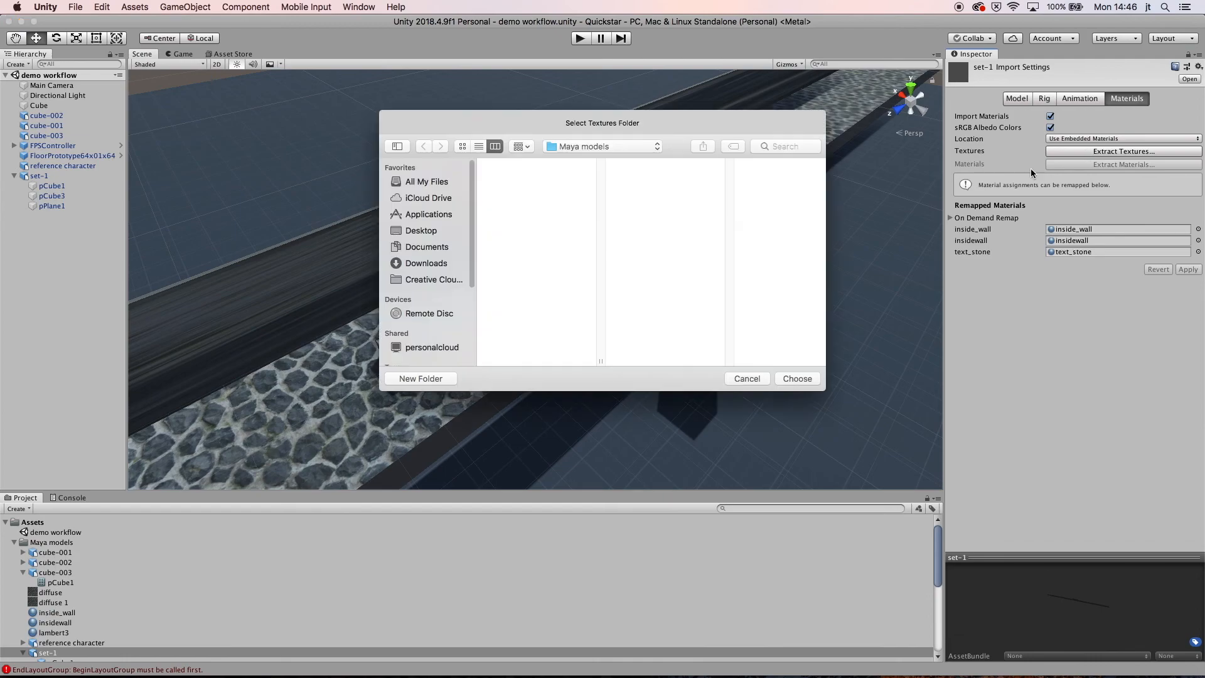
{"action": "left_click", "coordinate": [805, 377]}
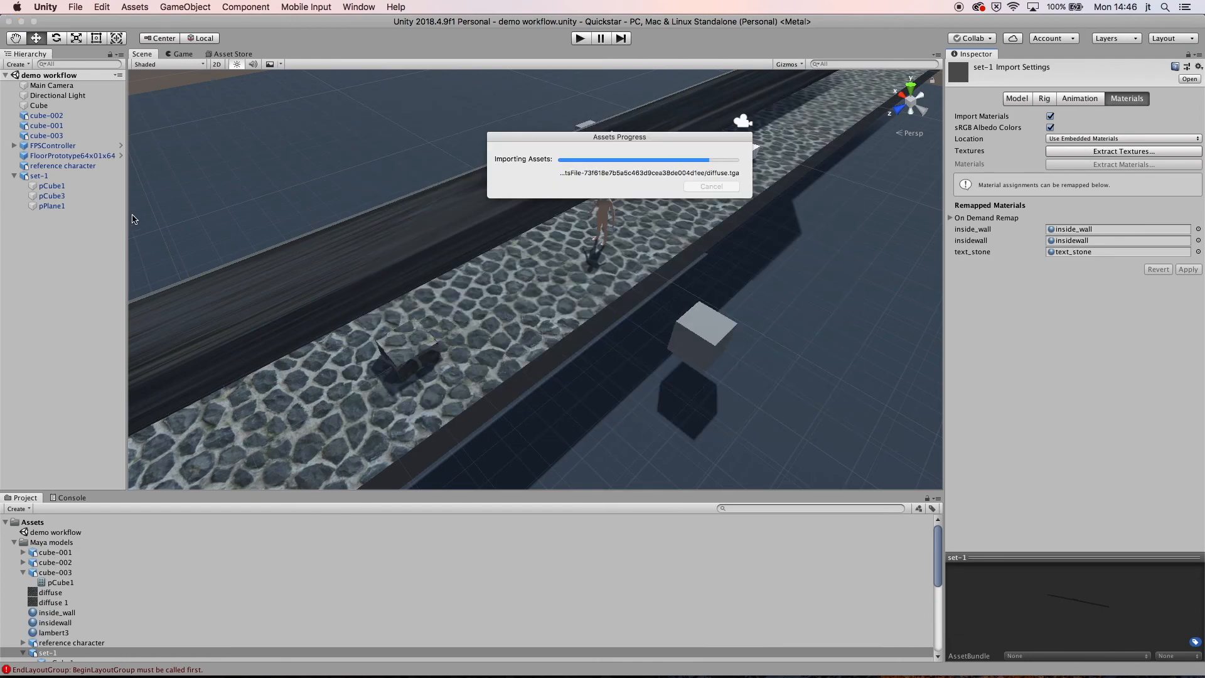
- Set the main map X tiling of the pCube3 wall's insidewall material to 20
{"action": "left_click", "coordinate": [56, 186]}
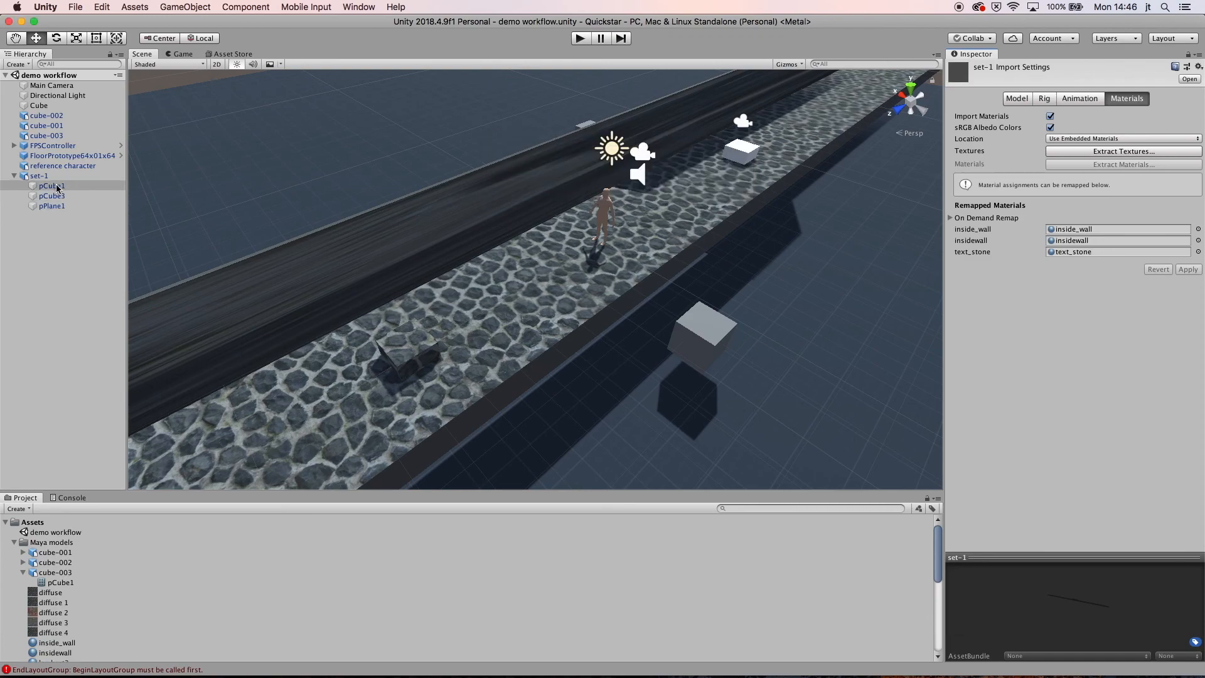
{"action": "left_click", "coordinate": [53, 196]}
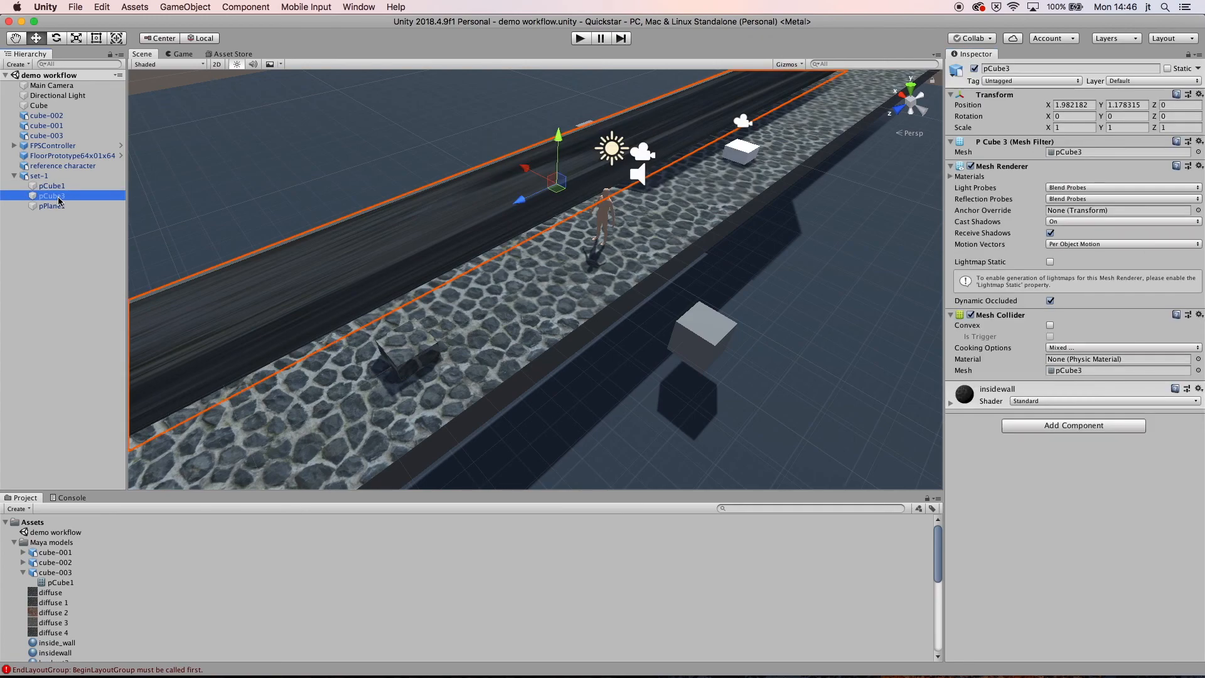
{"action": "left_click", "coordinate": [951, 403]}
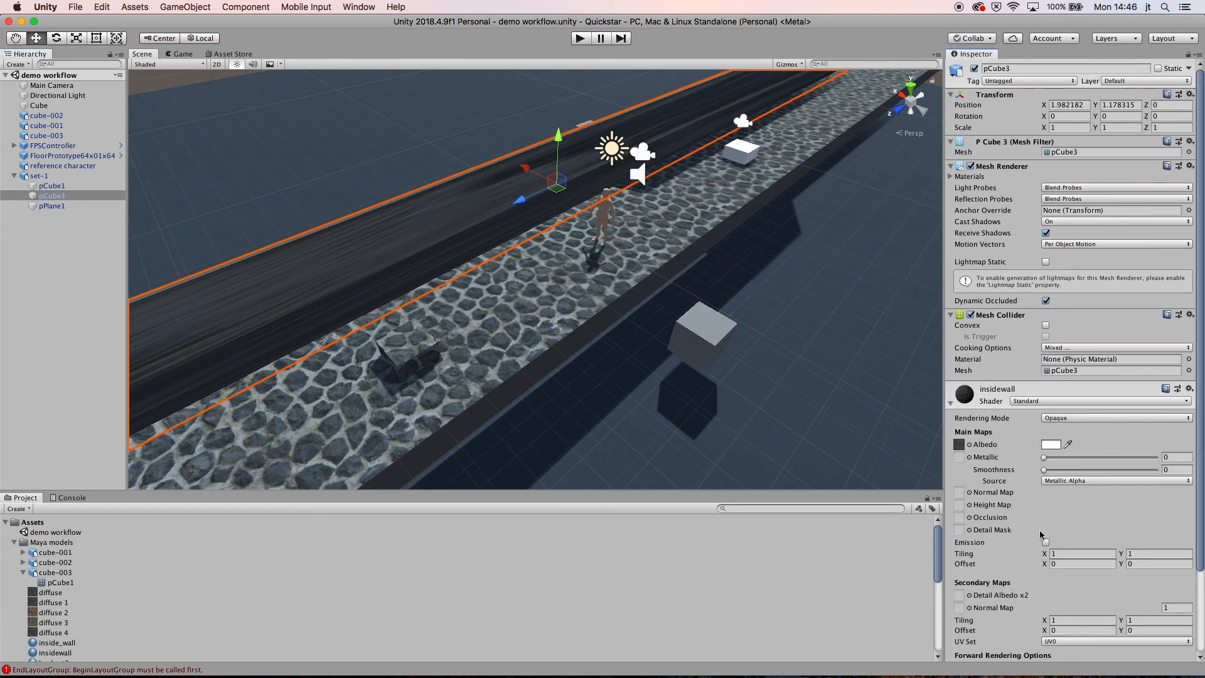
{"action": "left_click", "coordinate": [1059, 553]}
{"action": "type", "text": "20"}
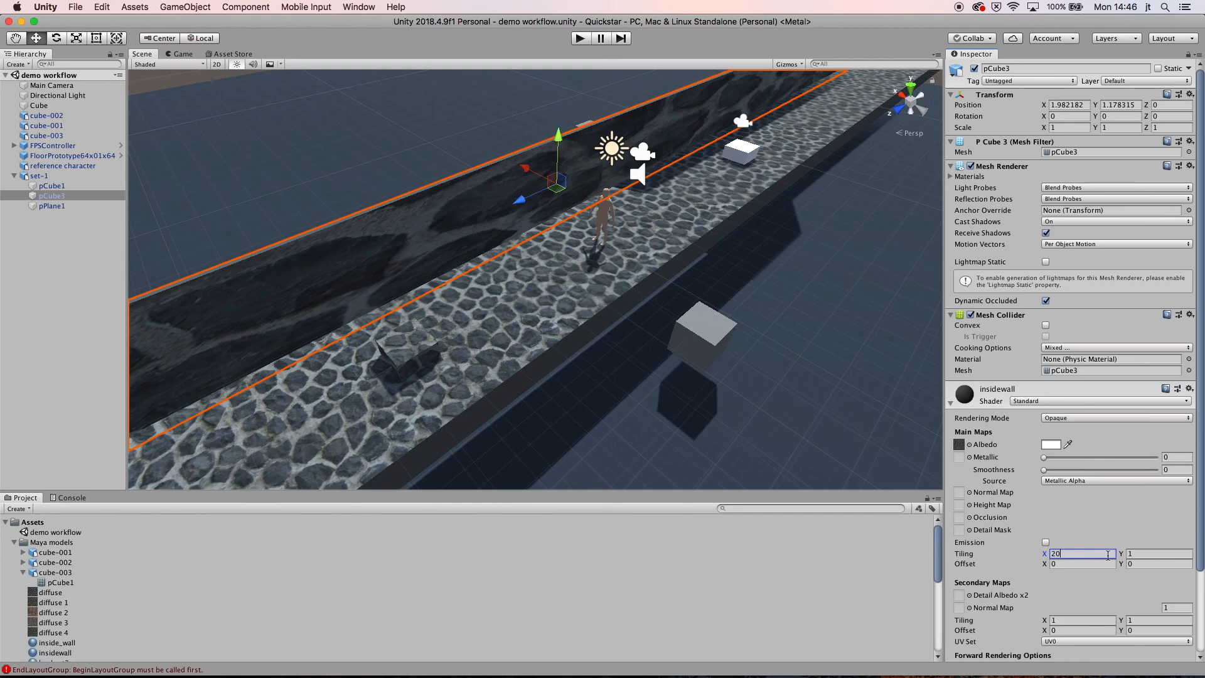
{"action": "left_click_drag", "start_coordinate": [503, 396], "coordinate": [475, 308], "text": "alt"}
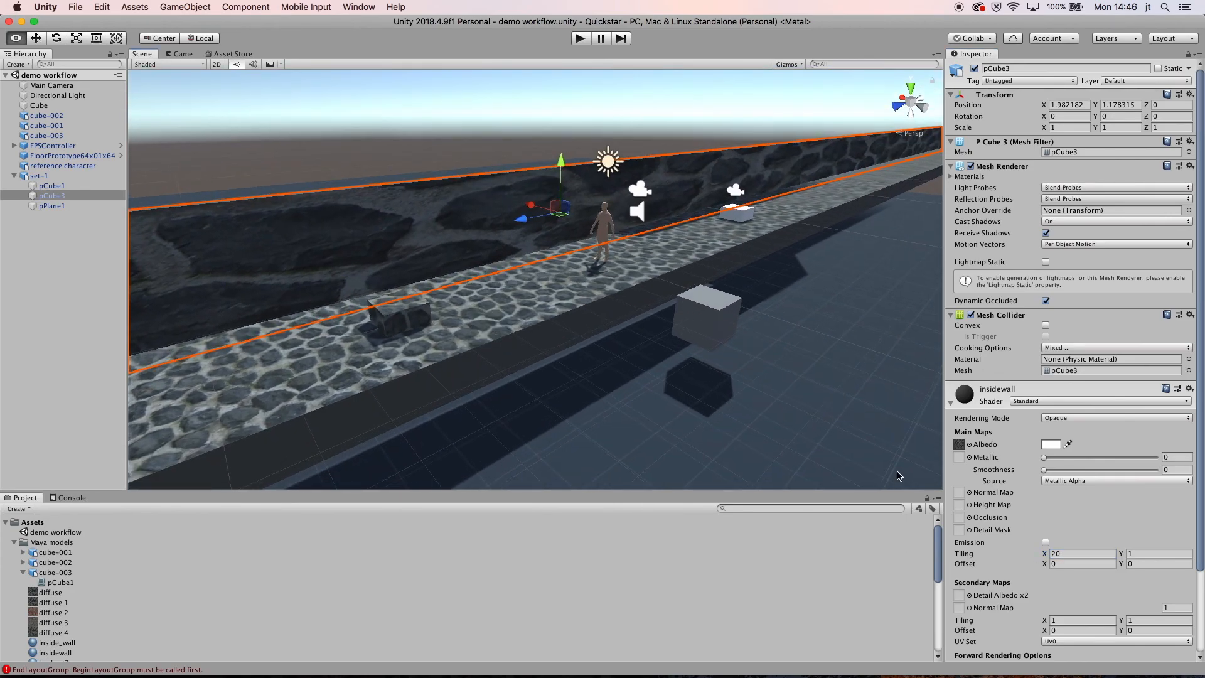
- Set the insidewall material's main map tiling to Y 10 and X 200, and check both walls along the path
{"action": "left_click", "coordinate": [1137, 553]}
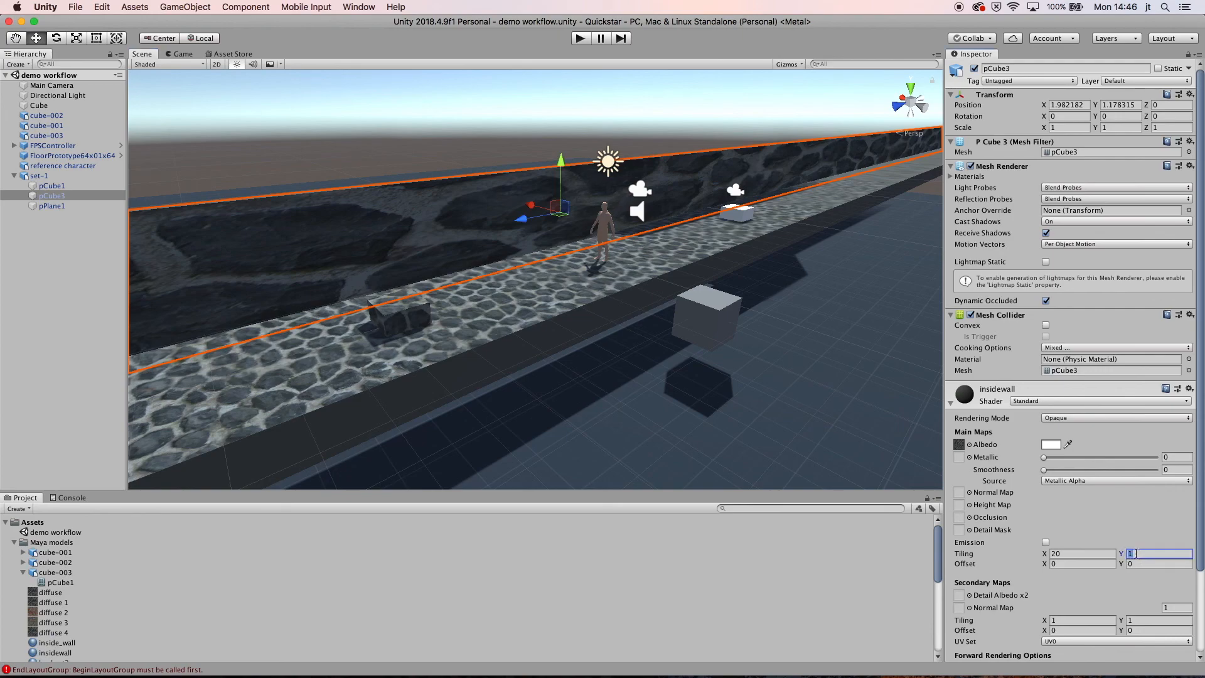
{"action": "type", "text": "10"}
{"action": "left_click", "coordinate": [1085, 554]}
{"action": "type", "text": "200"}
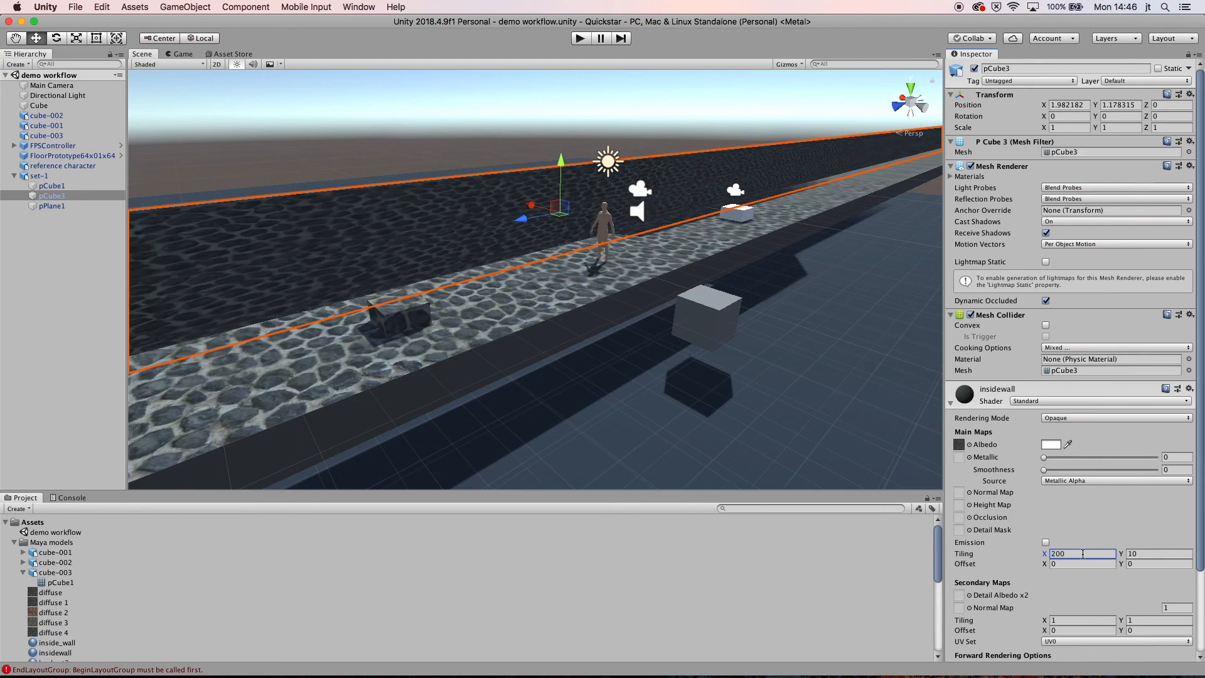
{"action": "left_click_drag", "start_coordinate": [648, 387], "coordinate": [722, 384], "text": "alt"}
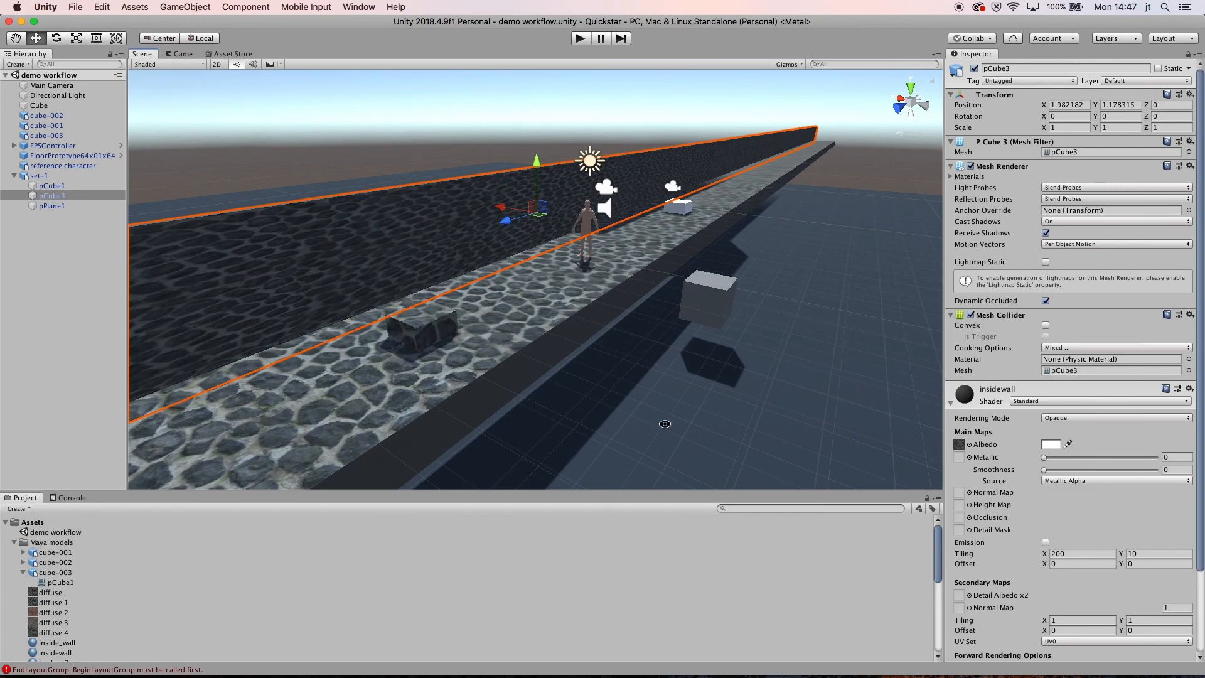
{"action": "left_click_drag", "start_coordinate": [479, 328], "coordinate": [612, 344], "text": "alt"}
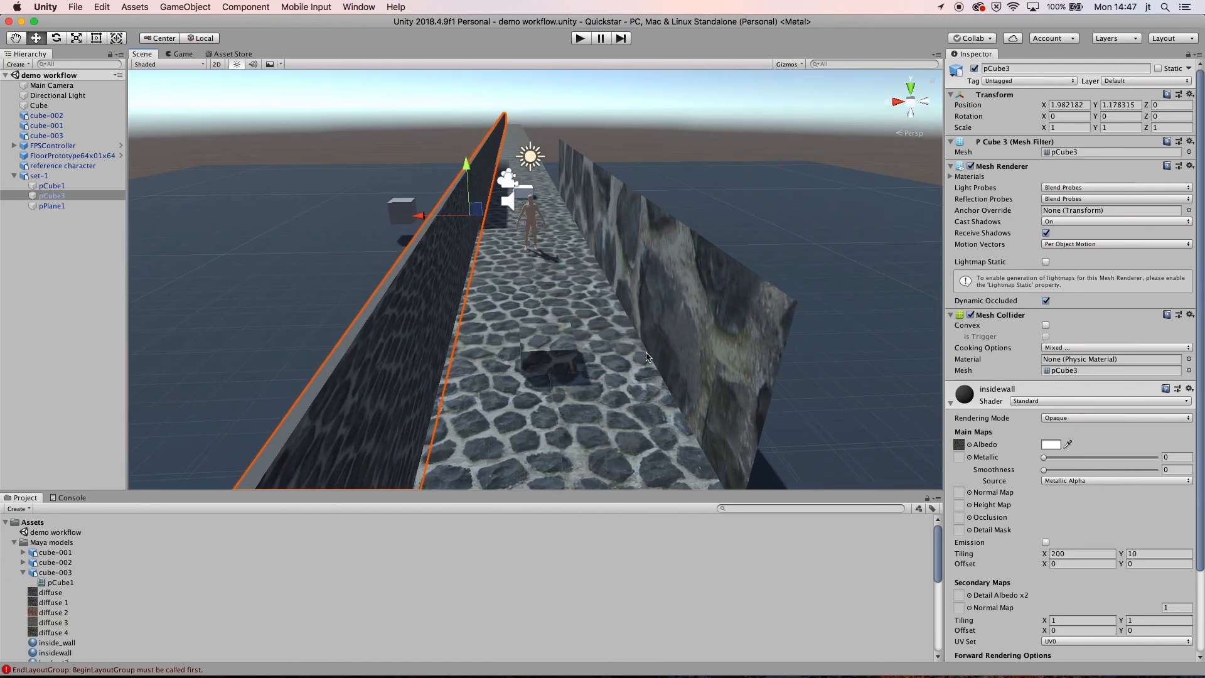
{"action": "left_click_drag", "start_coordinate": [684, 353], "coordinate": [618, 324], "text": "alt"}
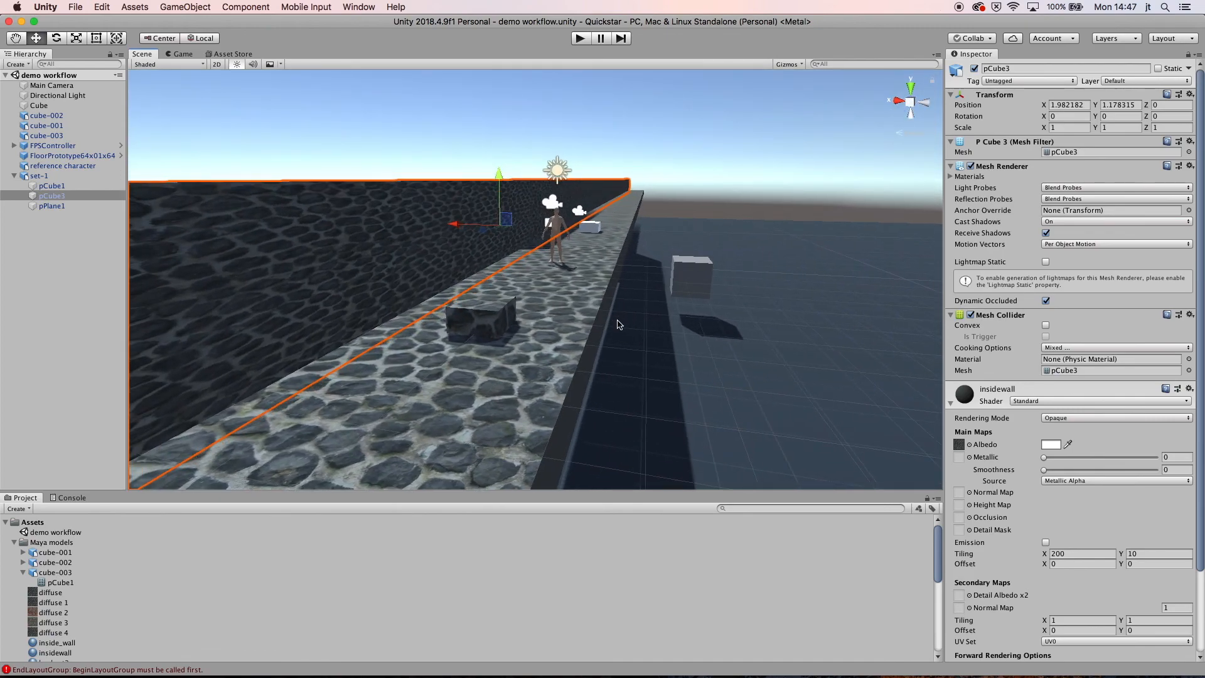